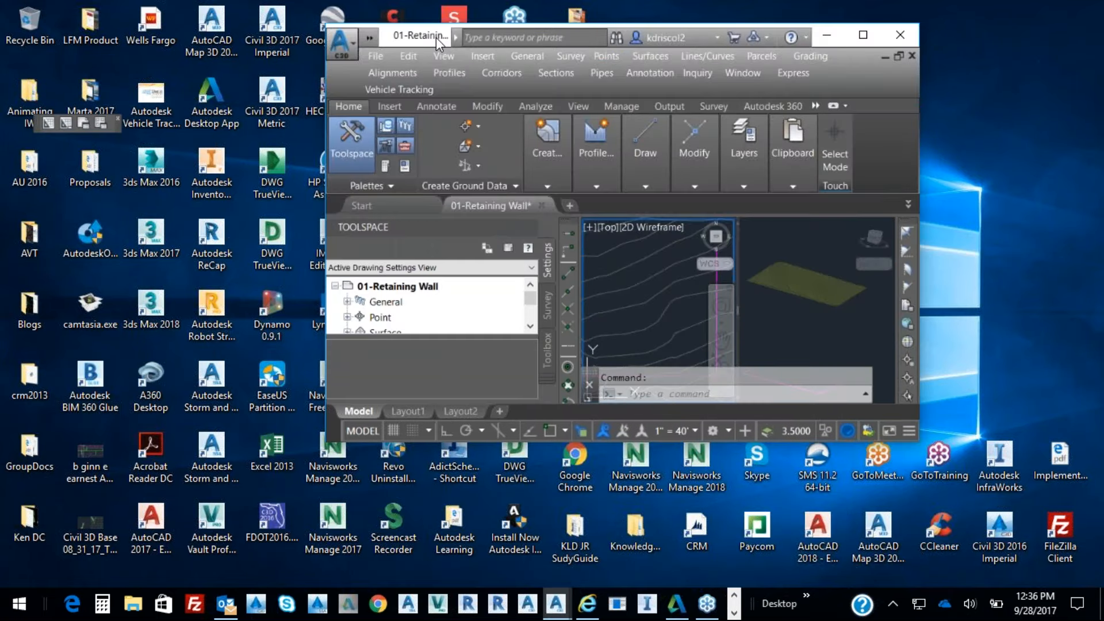
Maximize the program window containing the 01-Retaining Wall drawing.
{"action": "double_click", "coordinate": [436, 37]}
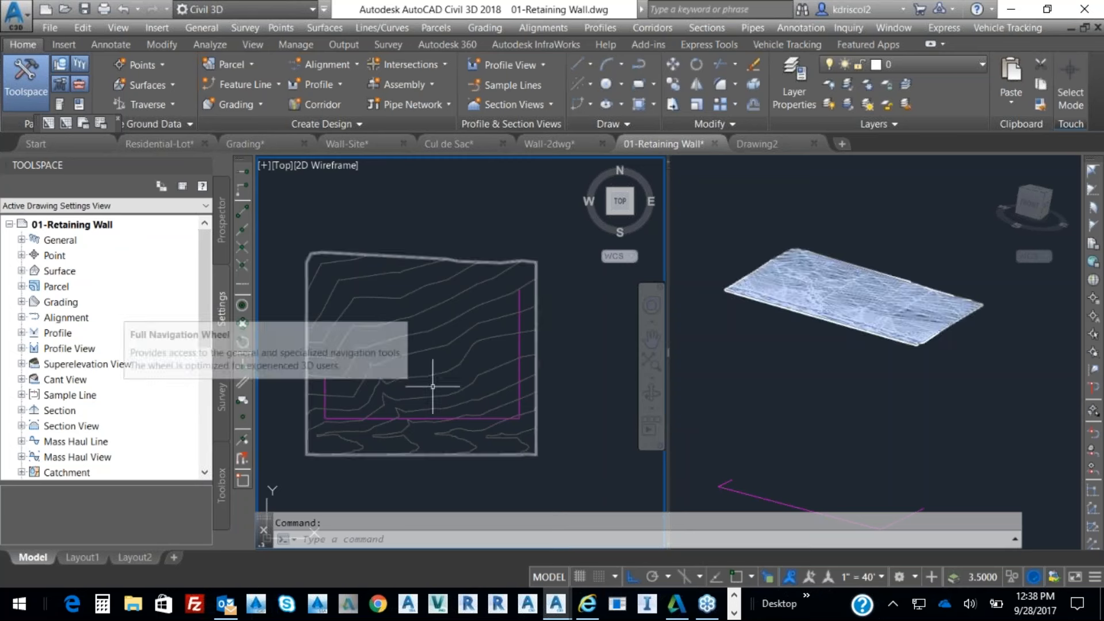
Draw a horizontal line 100 ft long in the empty area above the existing surface in the plan viewport.
{"action": "mouse_move", "coordinate": [426, 429]}
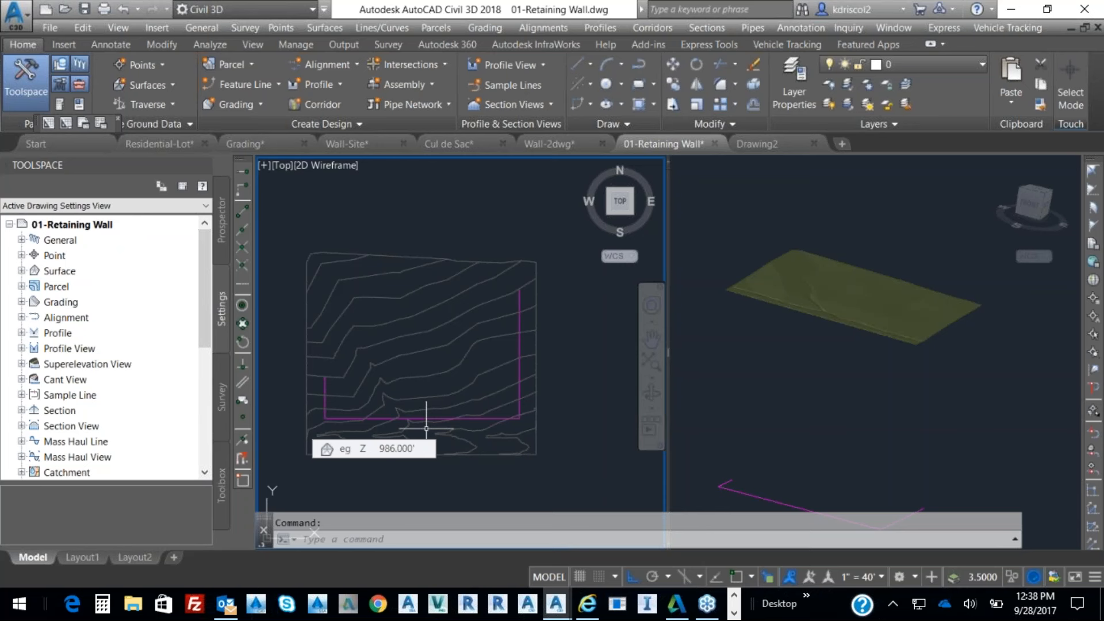
{"action": "mouse_move", "coordinate": [432, 296]}
{"action": "middle_mouse_down"}
{"action": "mouse_move", "coordinate": [415, 315]}
{"action": "mouse_move", "coordinate": [410, 431]}
{"action": "middle_mouse_up"}
{"action": "mouse_move", "coordinate": [411, 431]}
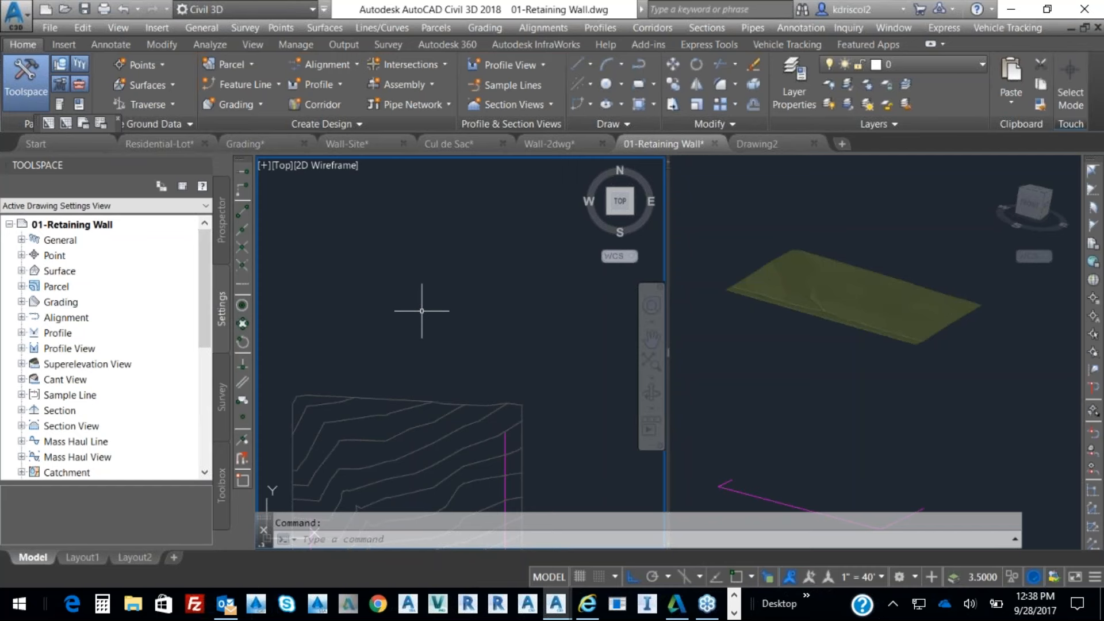
{"action": "scroll", "coordinate": [379, 315], "scroll_direction": "up", "scroll_amount": 3}
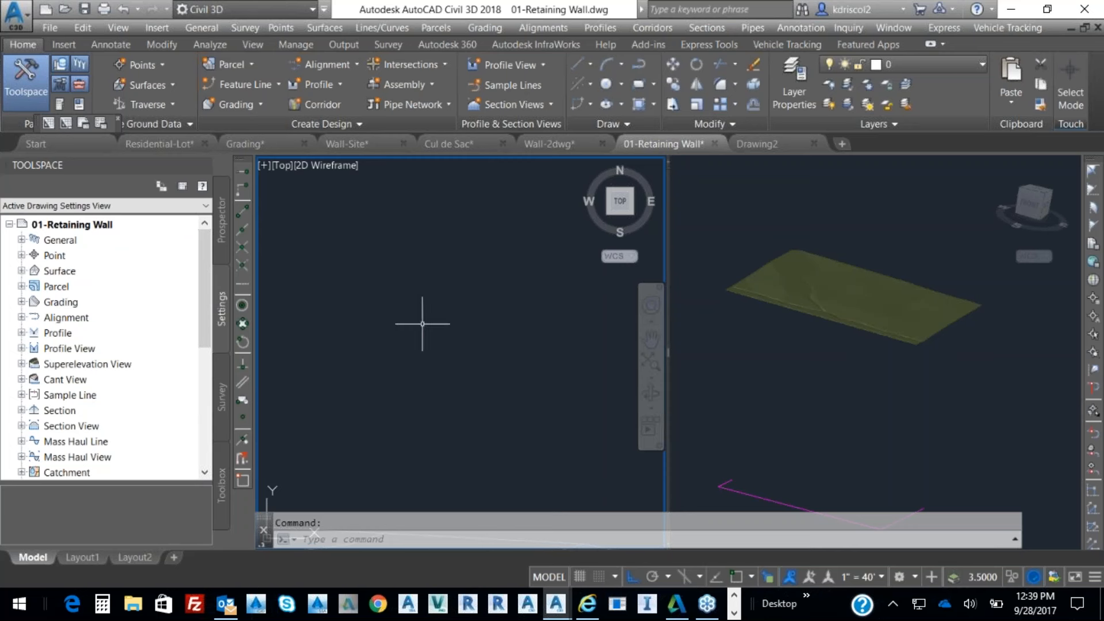
{"action": "type", "text": "l"}
{"action": "key", "text": "Return"}
{"action": "left_click", "coordinate": [329, 301]}
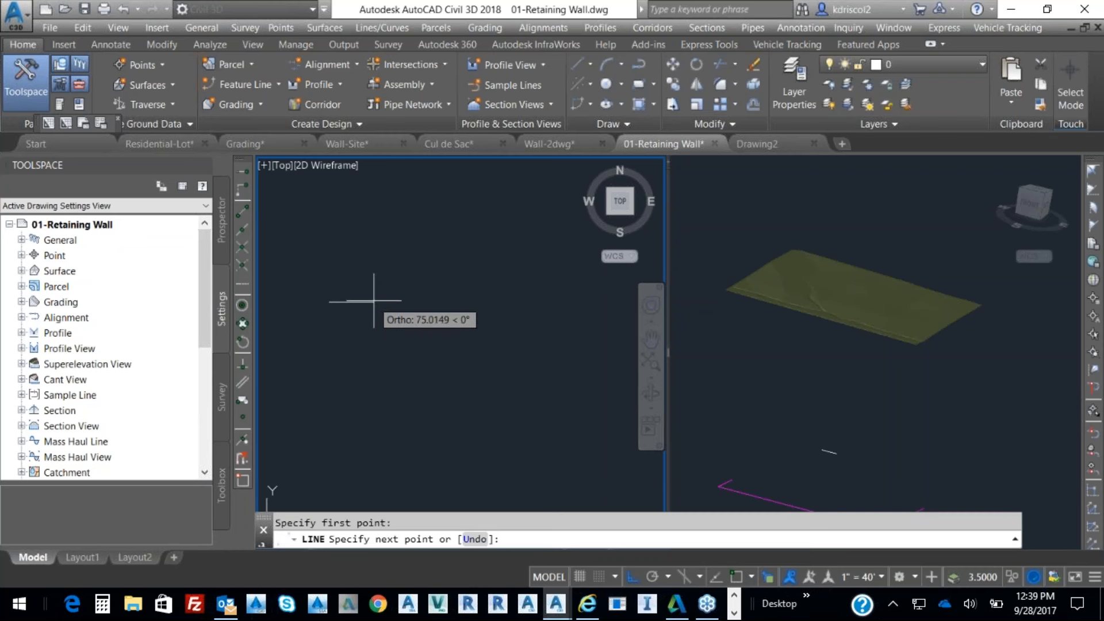
{"action": "type", "text": "100"}
{"action": "key", "text": "Return"}
{"action": "key", "text": "Return"}
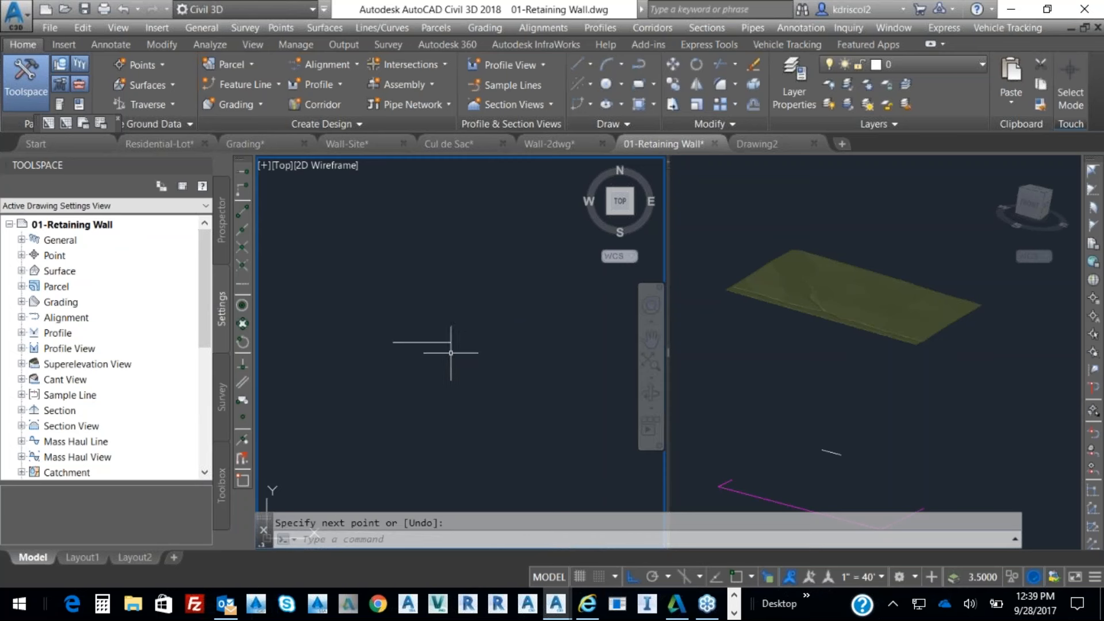
Inspect the elevation values of the 100 ft line in its properties, including End Z.
{"action": "mouse_move", "coordinate": [450, 337]}
{"action": "middle_mouse_down"}
{"action": "mouse_move", "coordinate": [498, 372]}
{"action": "mouse_move", "coordinate": [467, 365]}
{"action": "mouse_move", "coordinate": [501, 337]}
{"action": "mouse_move", "coordinate": [461, 322]}
{"action": "middle_mouse_up"}
{"action": "scroll", "coordinate": [432, 361], "scroll_direction": "up", "scroll_amount": 1}
{"action": "scroll", "coordinate": [446, 361], "scroll_direction": "down", "scroll_amount": 1}
{"action": "scroll", "coordinate": [448, 364], "scroll_direction": "up", "scroll_amount": 1}
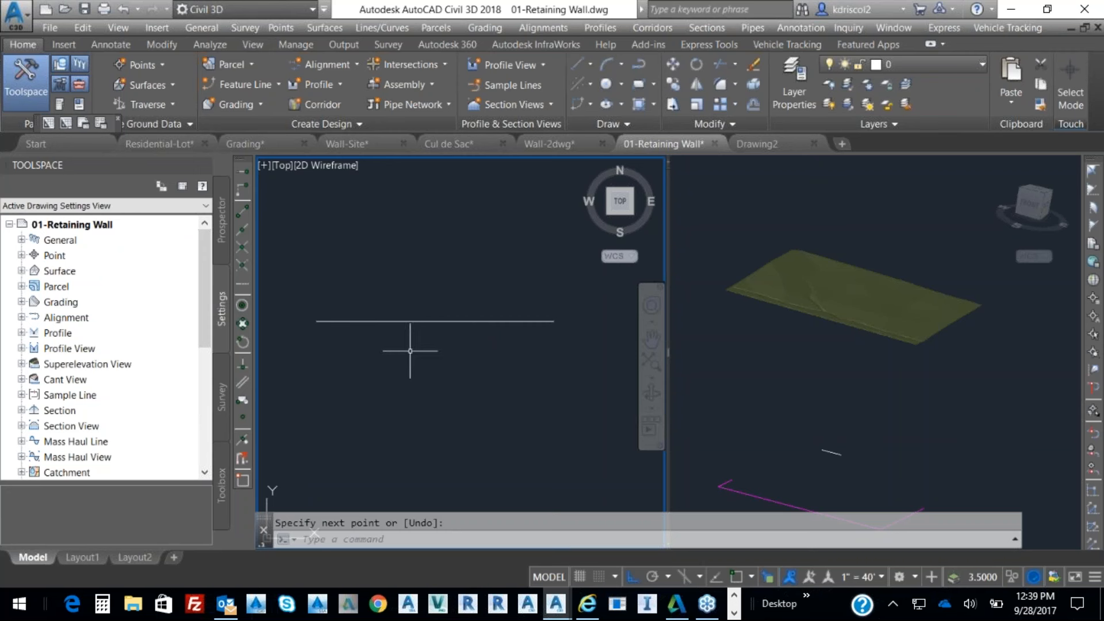
{"action": "key", "text": "Escape"}
{"action": "left_click", "coordinate": [432, 321]}
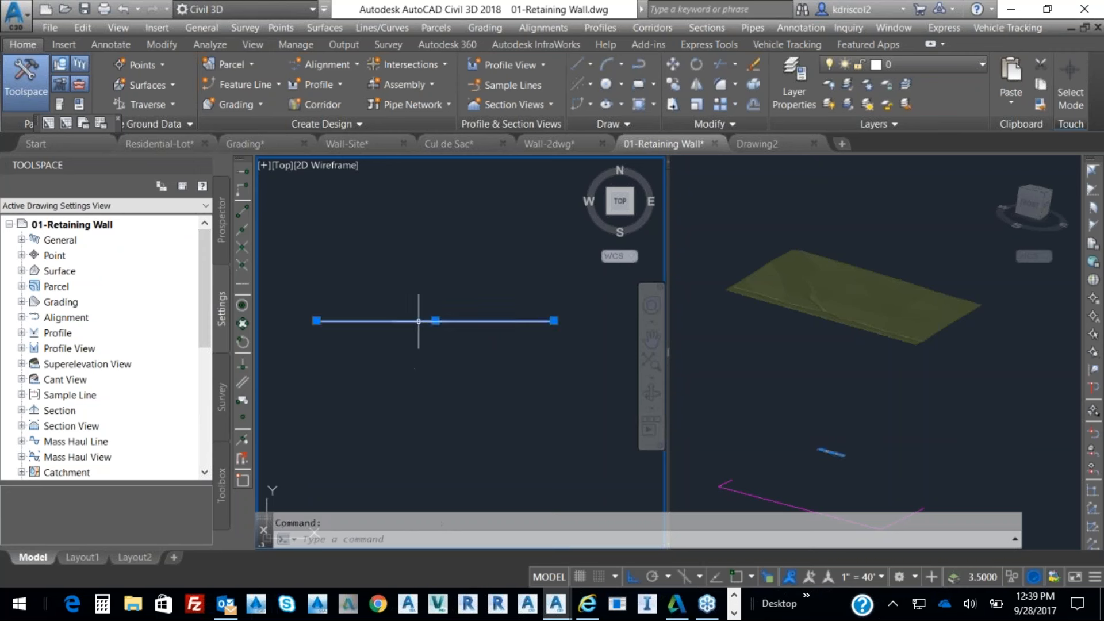
{"action": "right_click", "coordinate": [434, 384]}
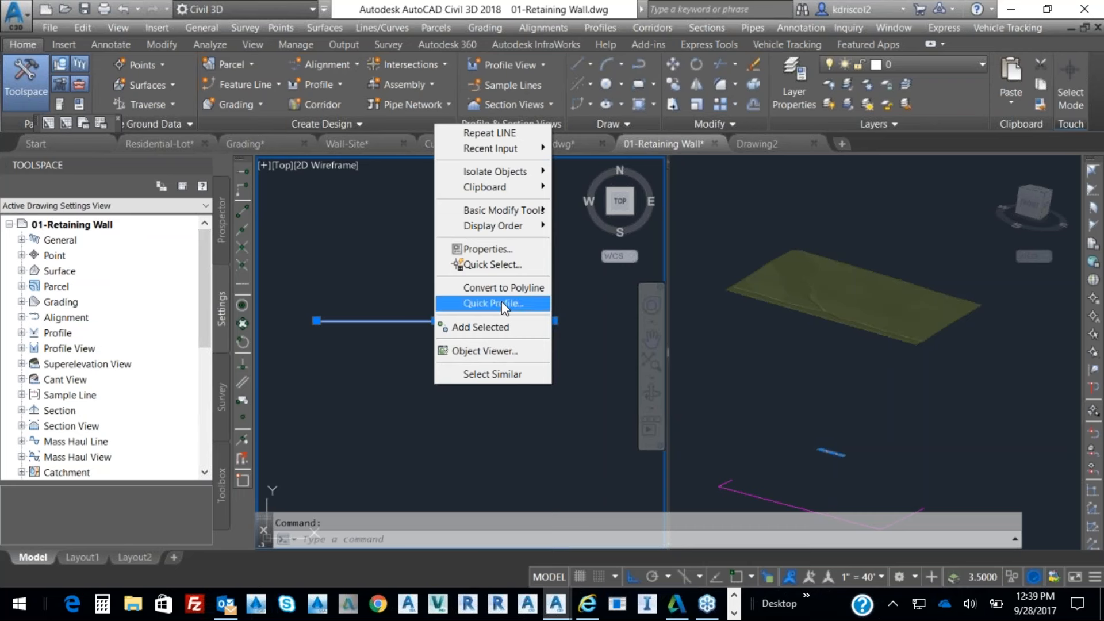
{"action": "left_click", "coordinate": [502, 251]}
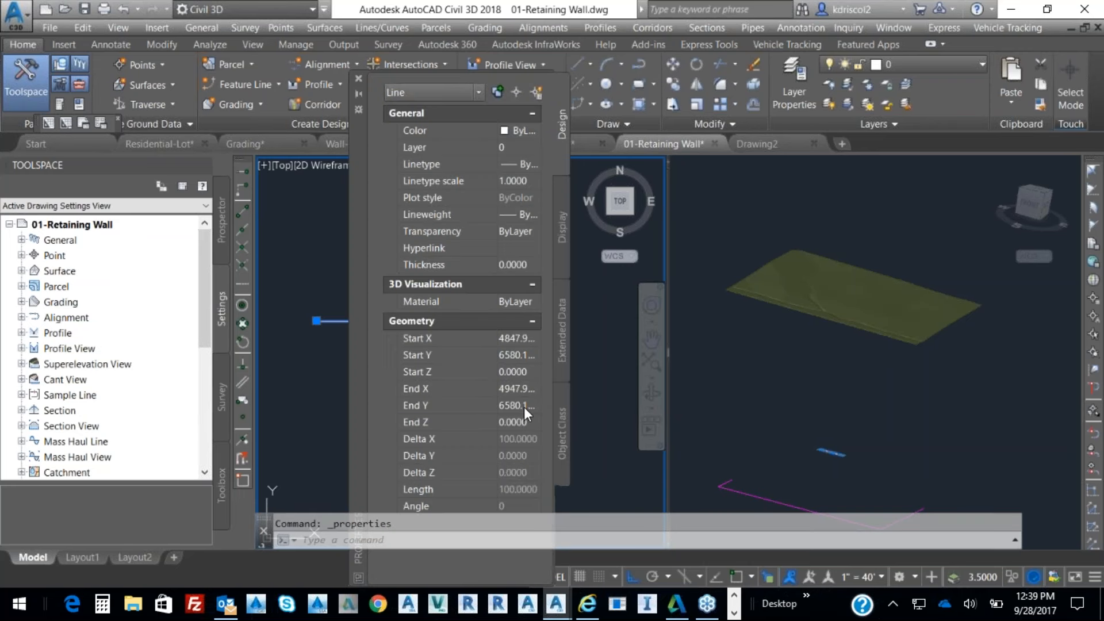
{"action": "left_click", "coordinate": [523, 423]}
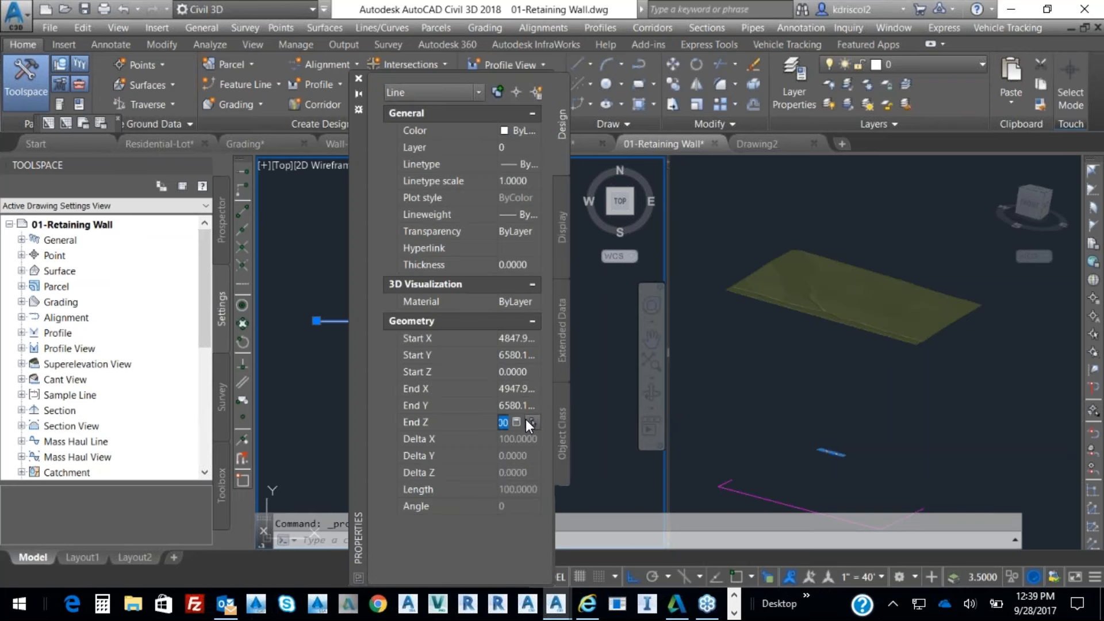
{"action": "left_click", "coordinate": [358, 78]}
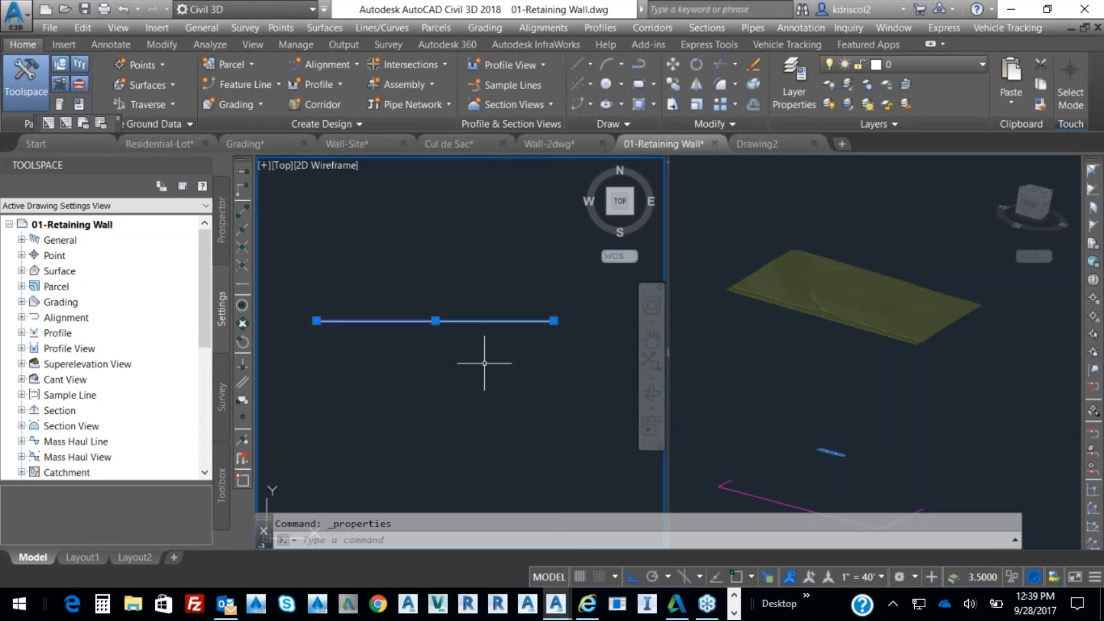
Create a feature line from the selected line with a fixed elevation of 100 ft.
{"action": "left_click", "coordinate": [271, 83]}
{"action": "left_click", "coordinate": [233, 145]}
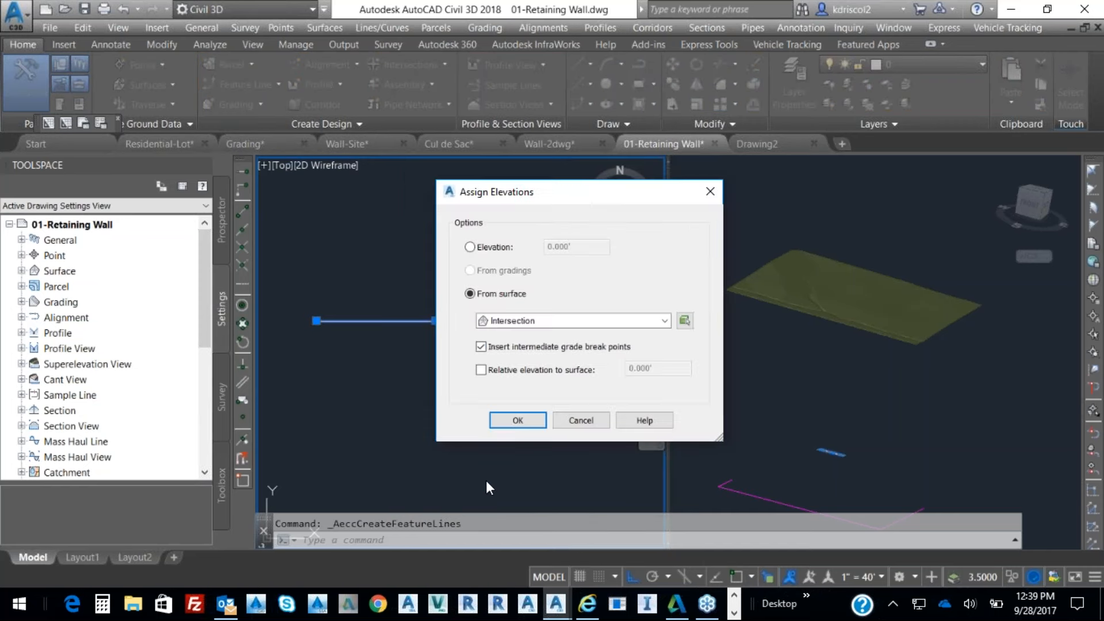
{"action": "left_click", "coordinate": [469, 247]}
{"action": "double_click", "coordinate": [545, 247]}
{"action": "type", "text": "100"}
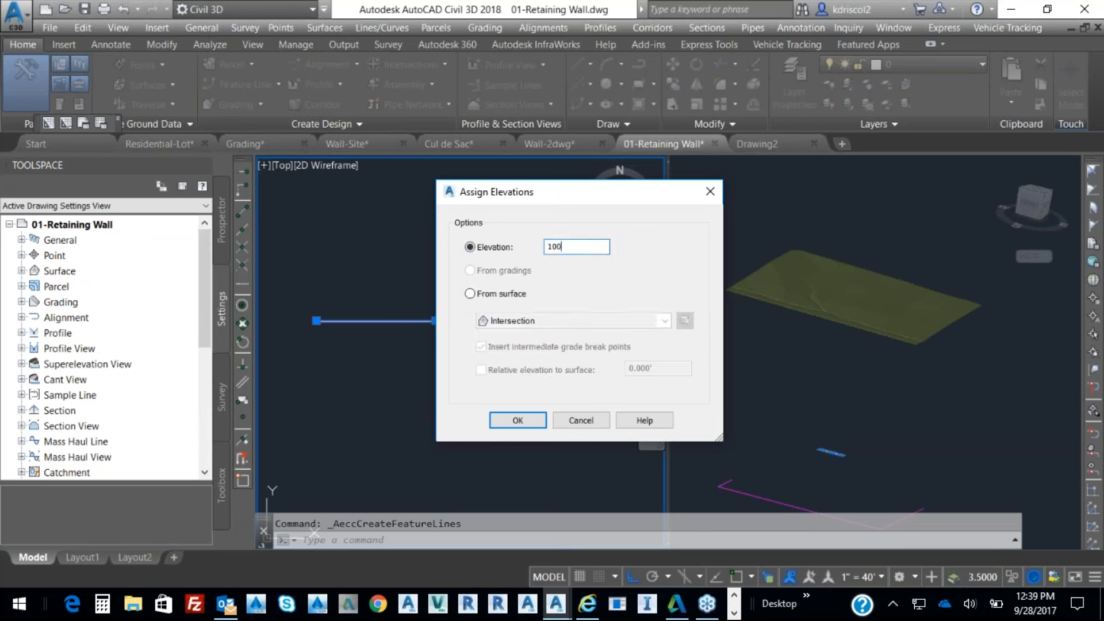
{"action": "key", "text": "Return"}
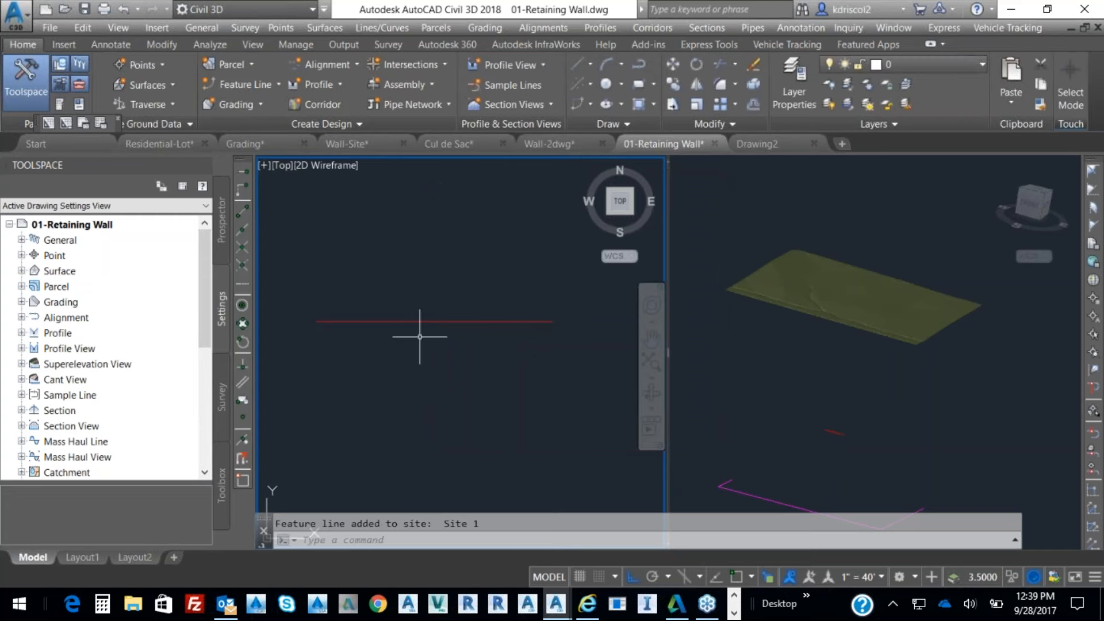
Open the new feature line in the Elevation Editor and shrink the editor window to uncover the drawing.
{"action": "left_click", "coordinate": [443, 321]}
{"action": "middle_click_drag", "start_coordinate": [467, 323], "coordinate": [473, 402]}
{"action": "right_click", "coordinate": [474, 402]}
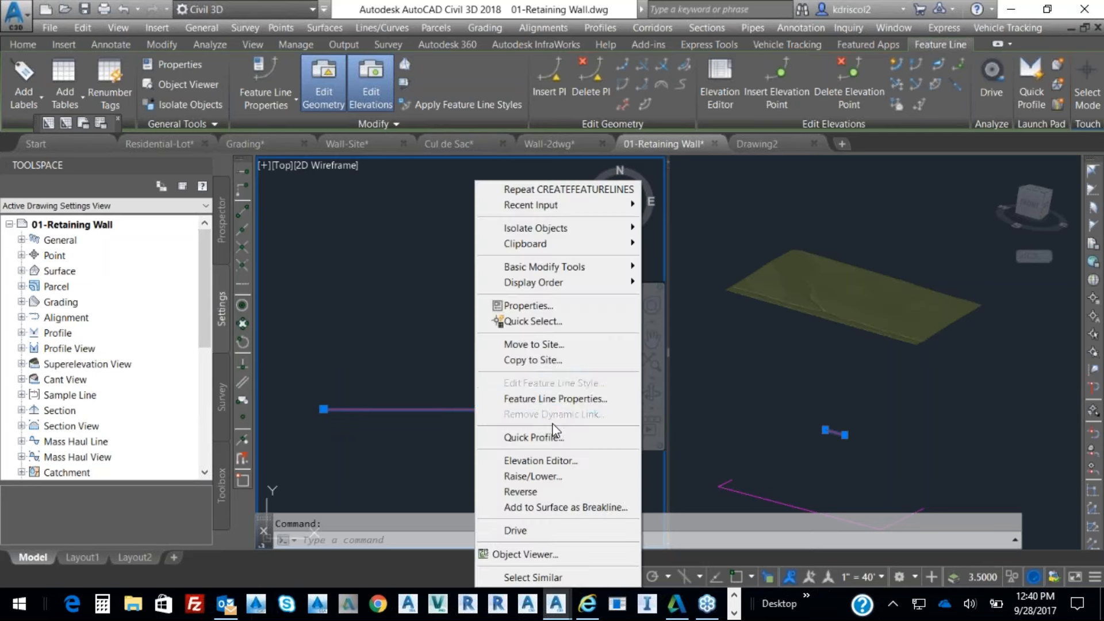
{"action": "left_click", "coordinate": [548, 460]}
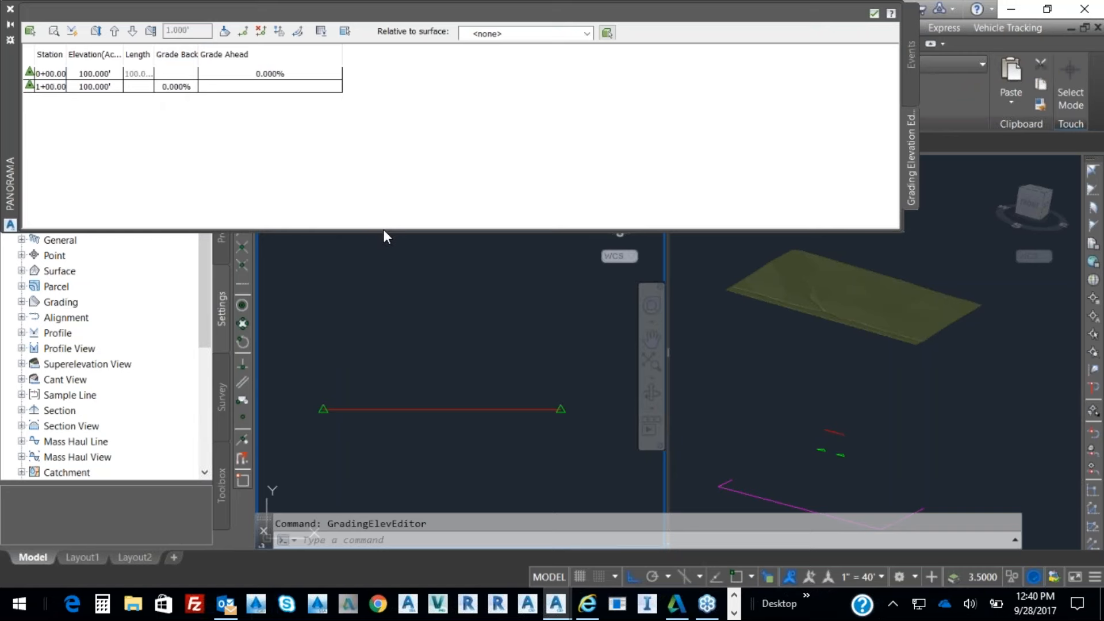
{"action": "left_click_drag", "start_coordinate": [385, 229], "coordinate": [379, 123]}
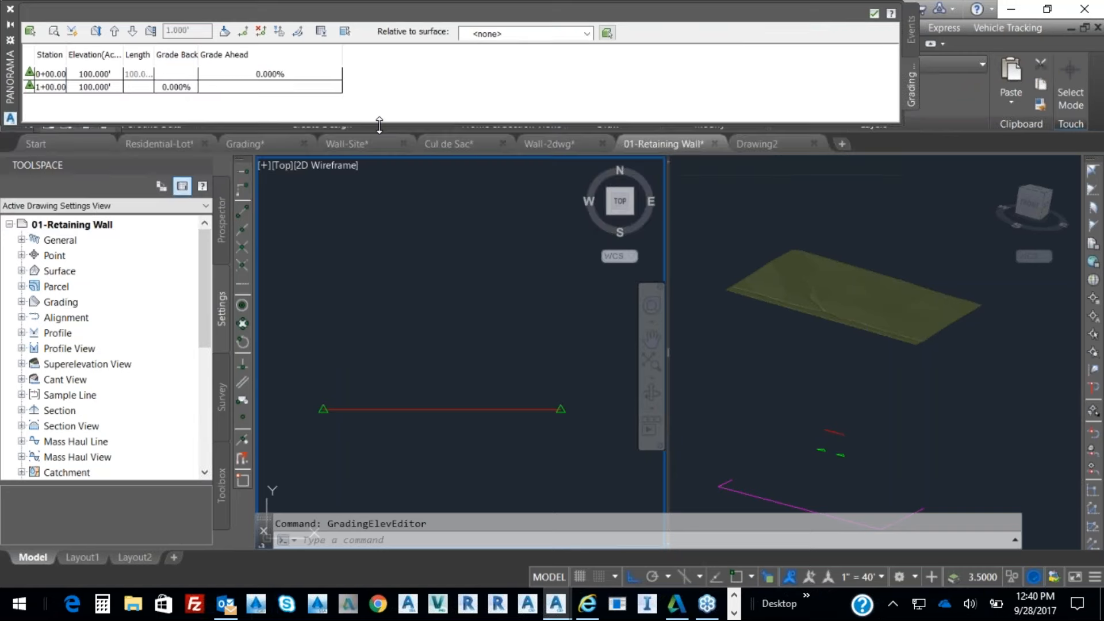
{"action": "mouse_move", "coordinate": [381, 148]}
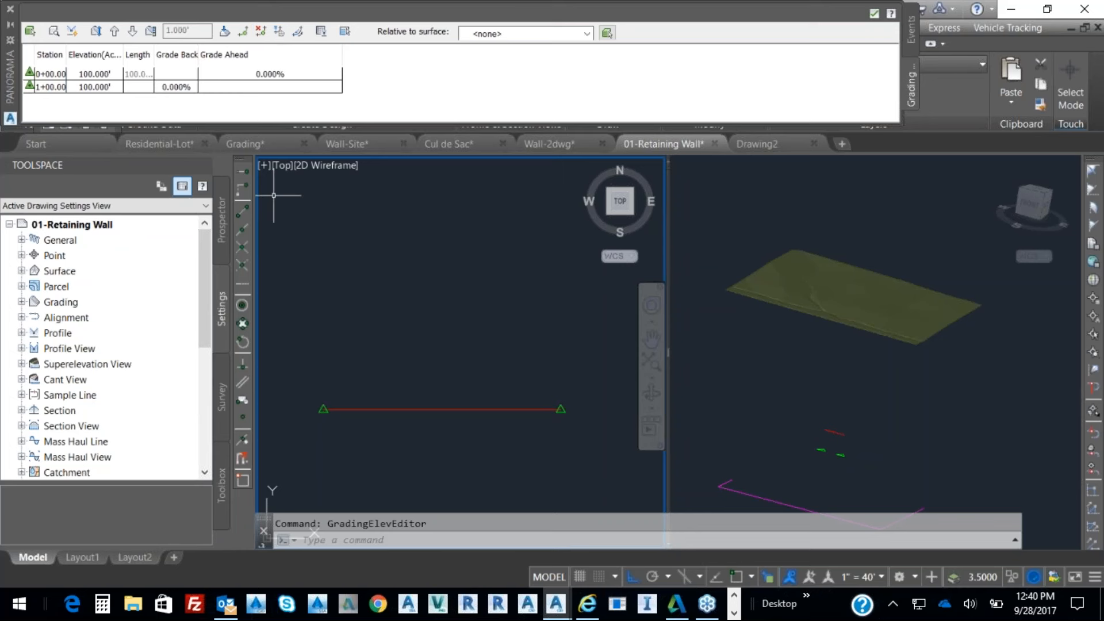
Raise the whole feature line by 1 ft, and adjust it in 0.25 ft increments to an elevation of 101.25 ft.
{"action": "left_click", "coordinate": [115, 32]}
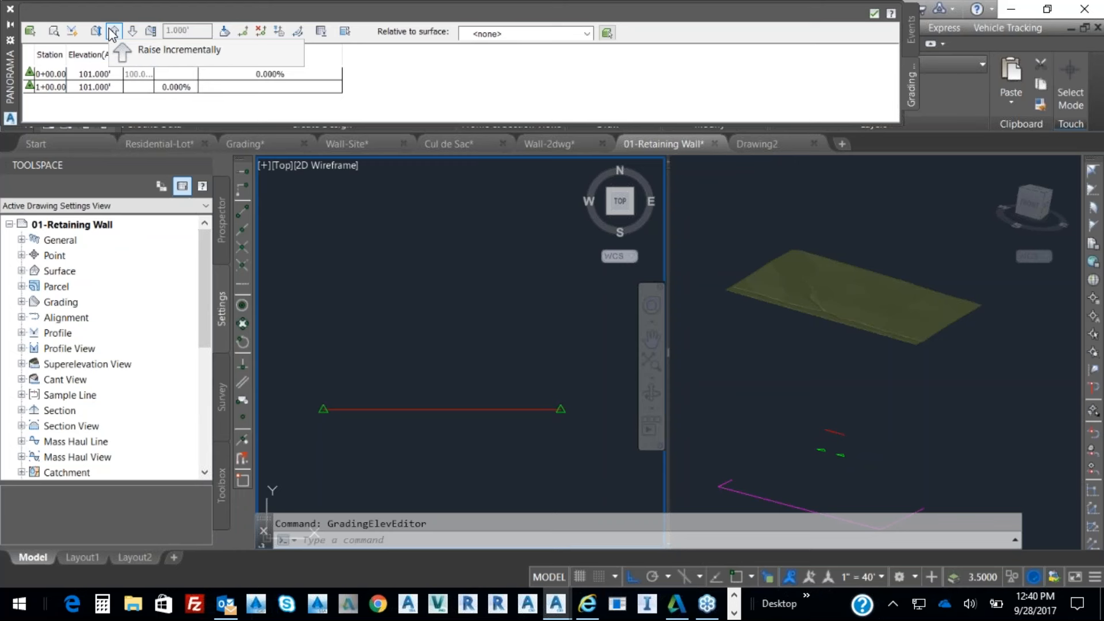
{"action": "left_click", "coordinate": [195, 33]}
{"action": "type", "text": ".25"}
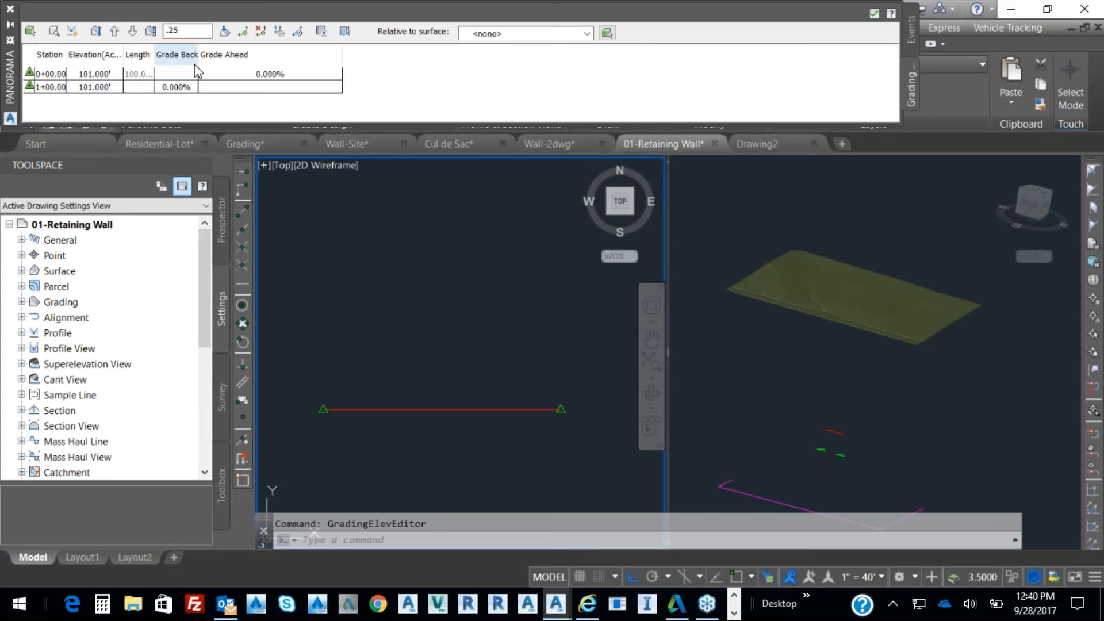
{"action": "left_click", "coordinate": [117, 33]}
{"action": "left_click", "coordinate": [117, 32]}
{"action": "left_click", "coordinate": [117, 32]}
{"action": "left_click", "coordinate": [117, 32]}
{"action": "left_click", "coordinate": [133, 32]}
{"action": "left_click", "coordinate": [132, 32]}
{"action": "left_click", "coordinate": [132, 32]}
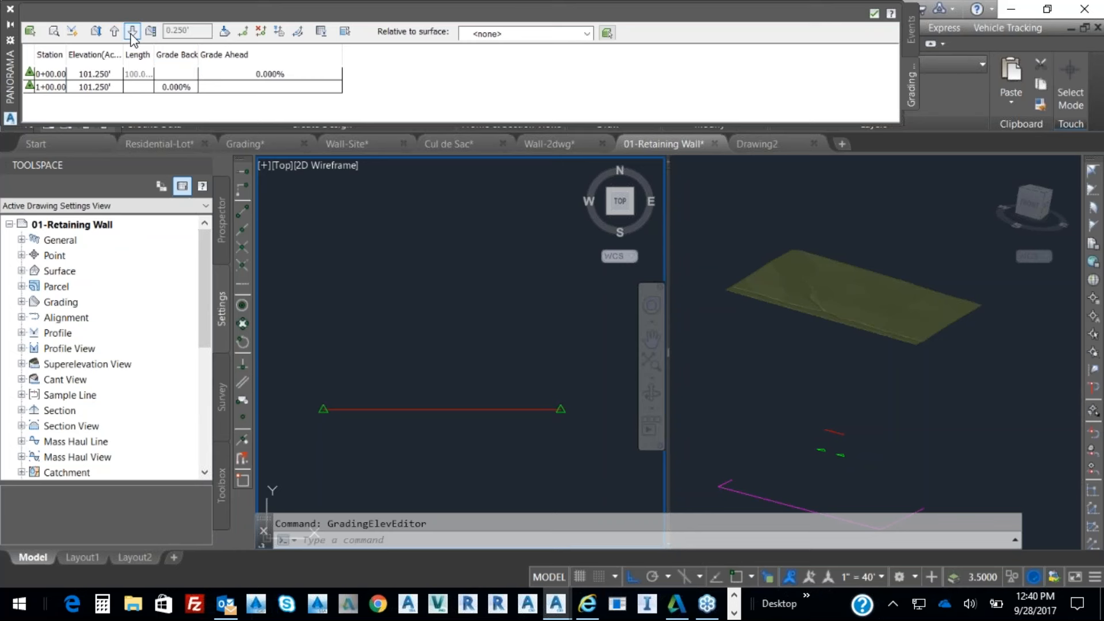
Set the grade ahead at the feature line's starting station 0+00.00 to 0.5%.
{"action": "left_click", "coordinate": [289, 75]}
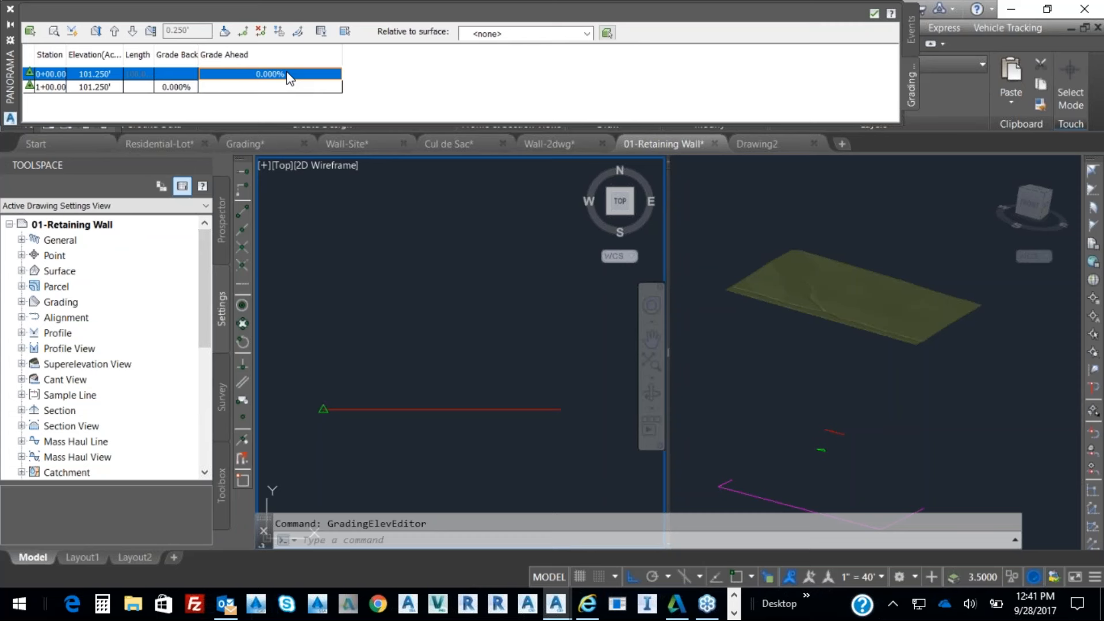
{"action": "left_click", "coordinate": [270, 73]}
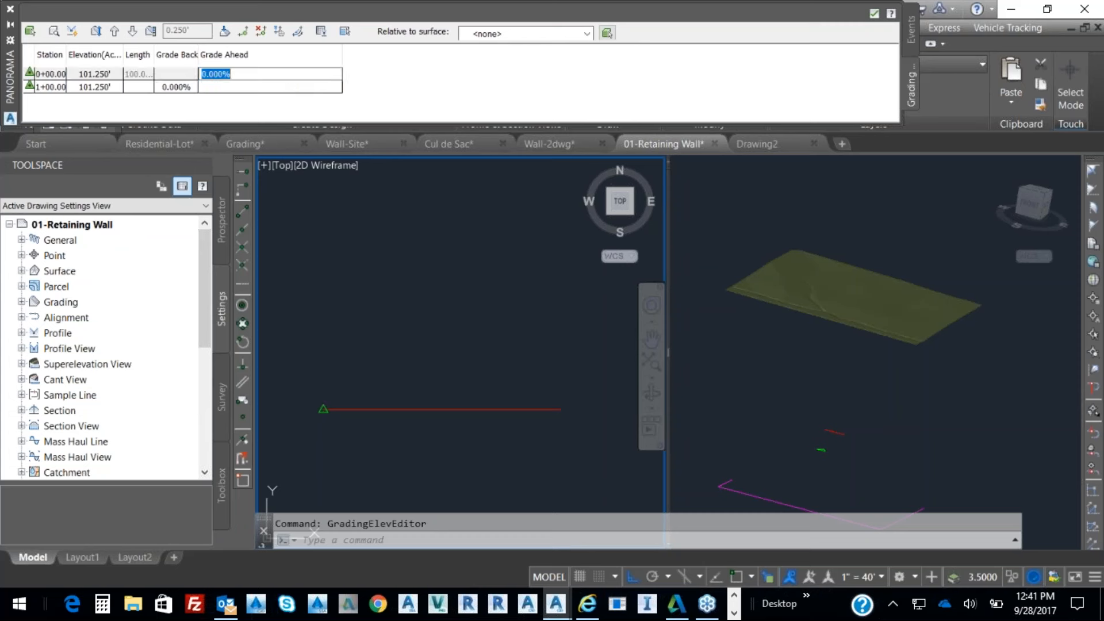
{"action": "type", "text": ".5"}
{"action": "key", "text": "Return"}
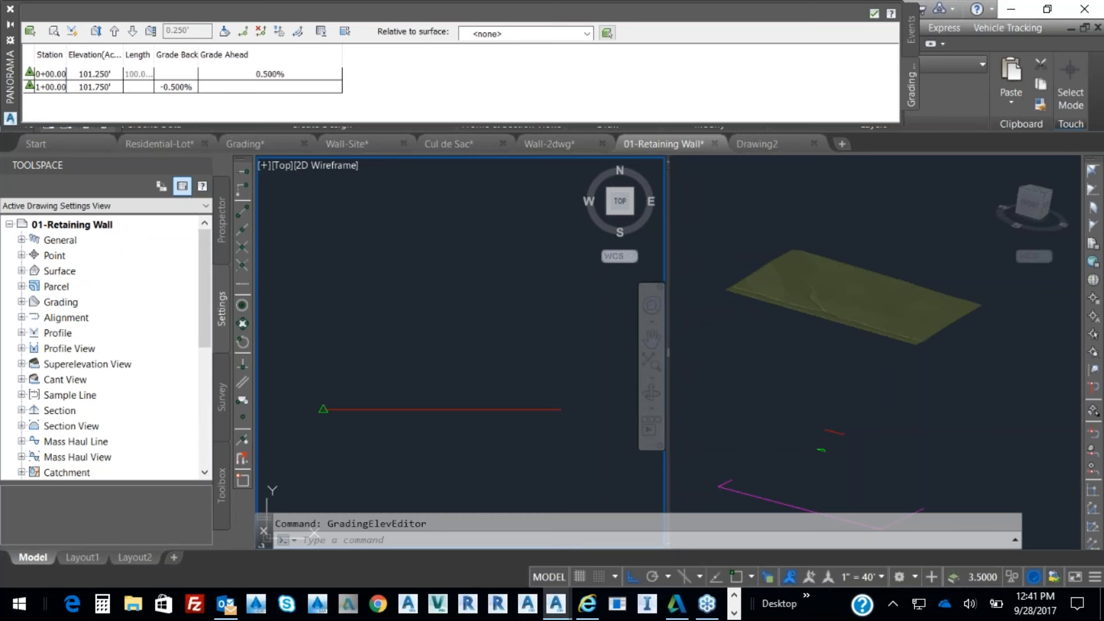
Set the grade ahead at station 0+00.00 to 0.525% and close the Elevation Editor and event viewer.
{"action": "left_click", "coordinate": [278, 76]}
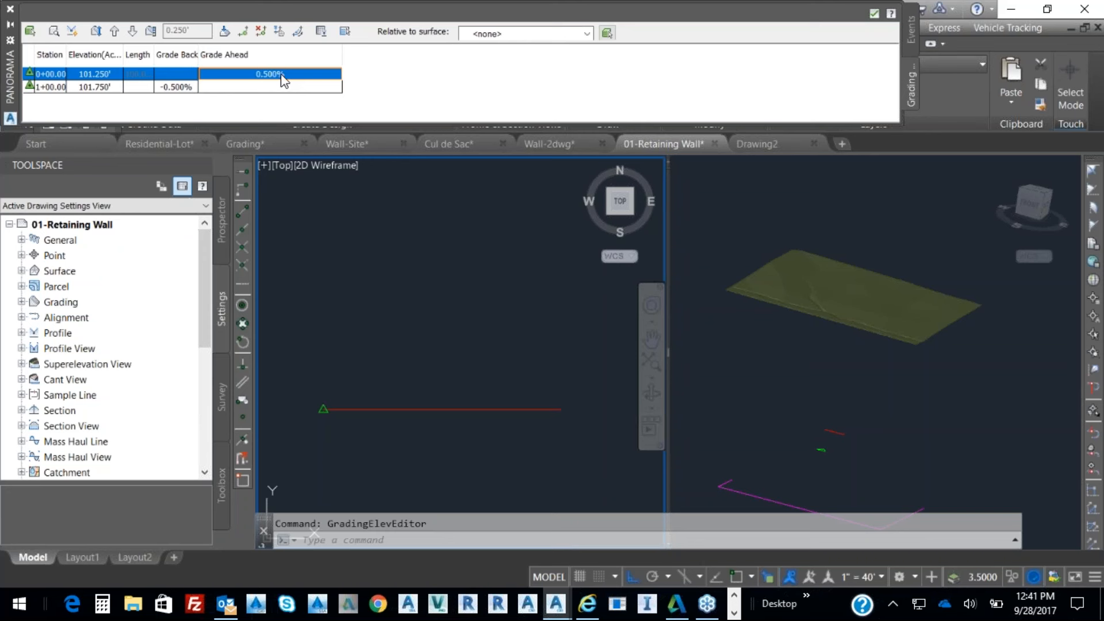
{"action": "left_click", "coordinate": [278, 77]}
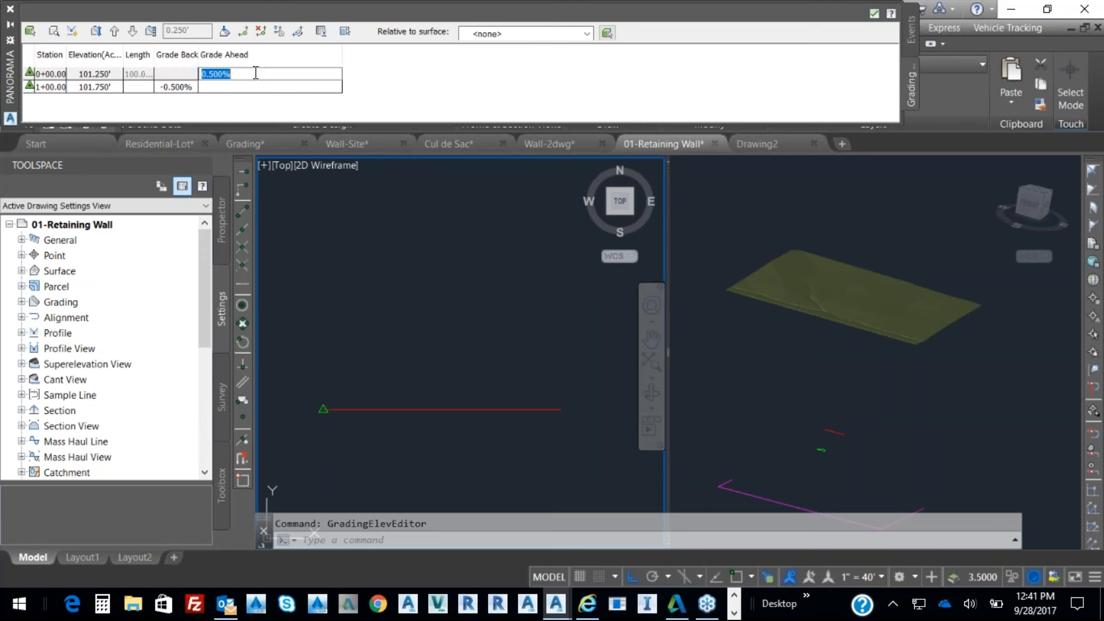
{"action": "type", "text": ".525"}
{"action": "key", "text": "Return"}
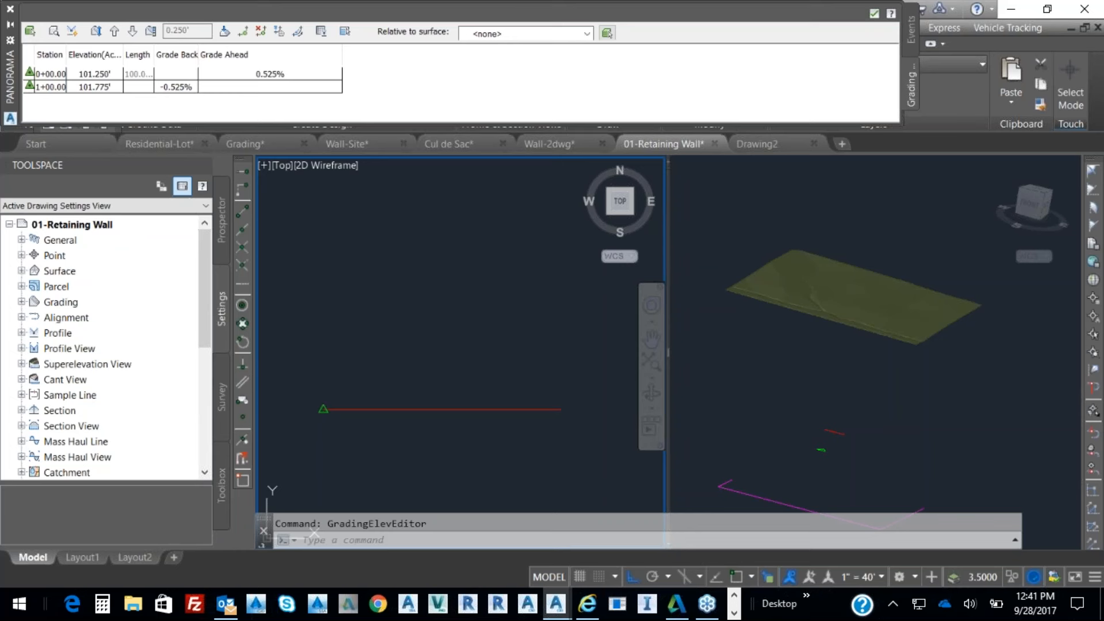
{"action": "left_click", "coordinate": [875, 14]}
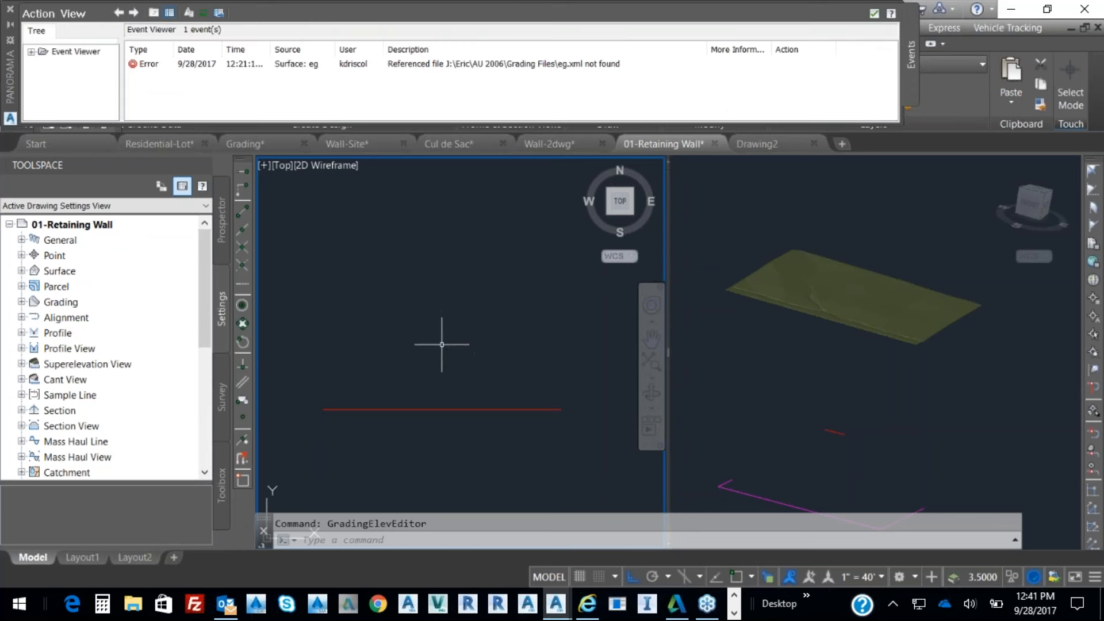
{"action": "left_click", "coordinate": [873, 13]}
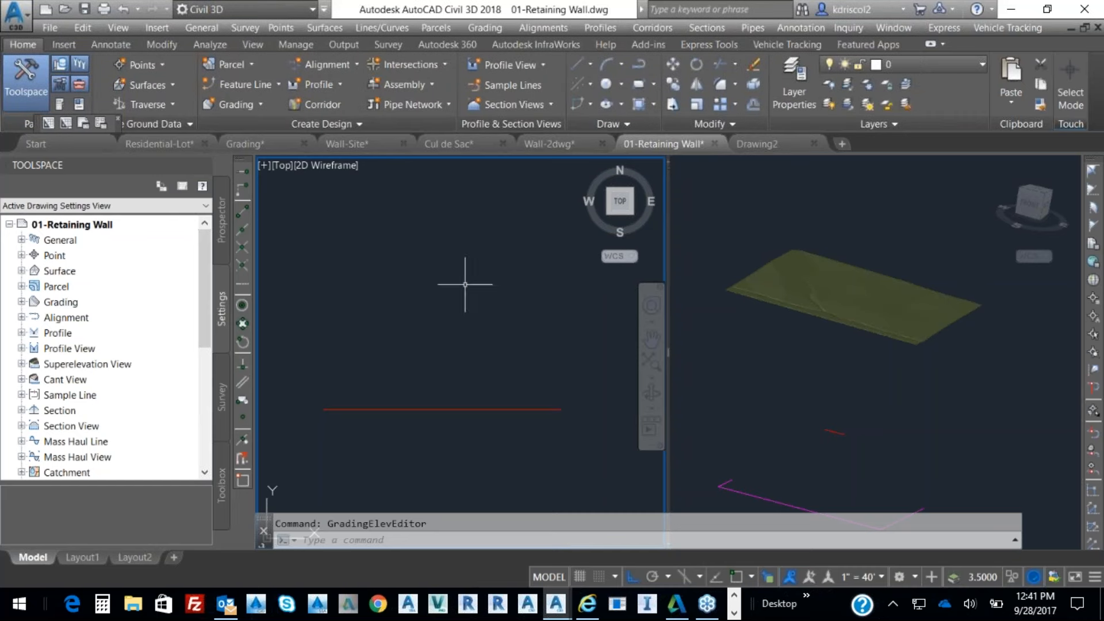
Erase the practice feature line from the plan viewport.
{"action": "type", "text": "e"}
{"action": "key", "text": "Return"}
{"action": "left_click", "coordinate": [510, 366]}
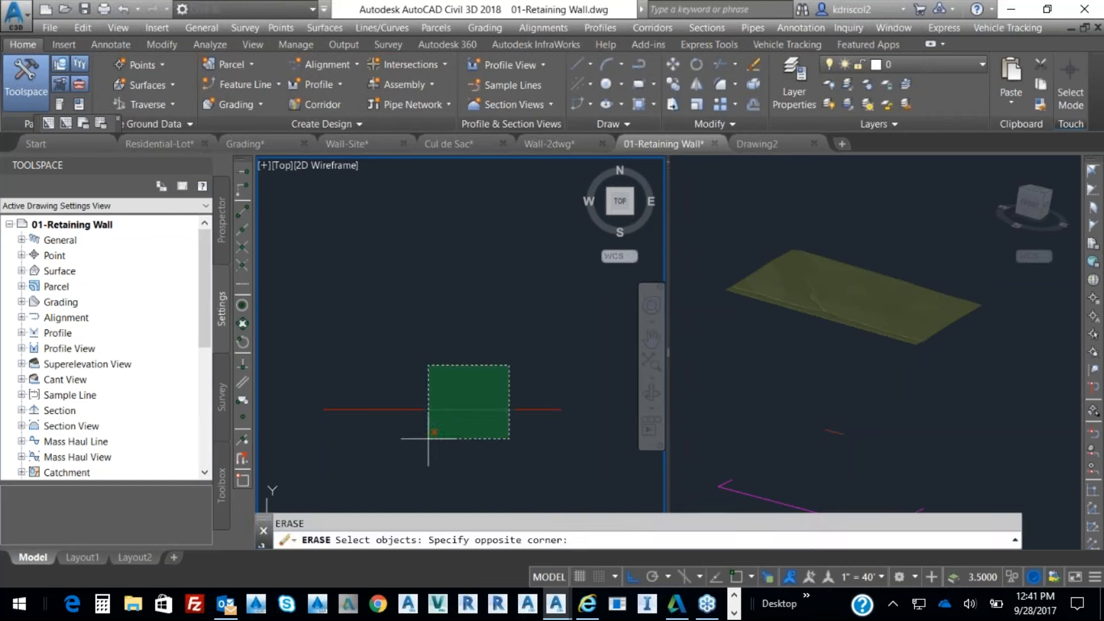
{"action": "left_click", "coordinate": [438, 426]}
{"action": "key", "text": "Return"}
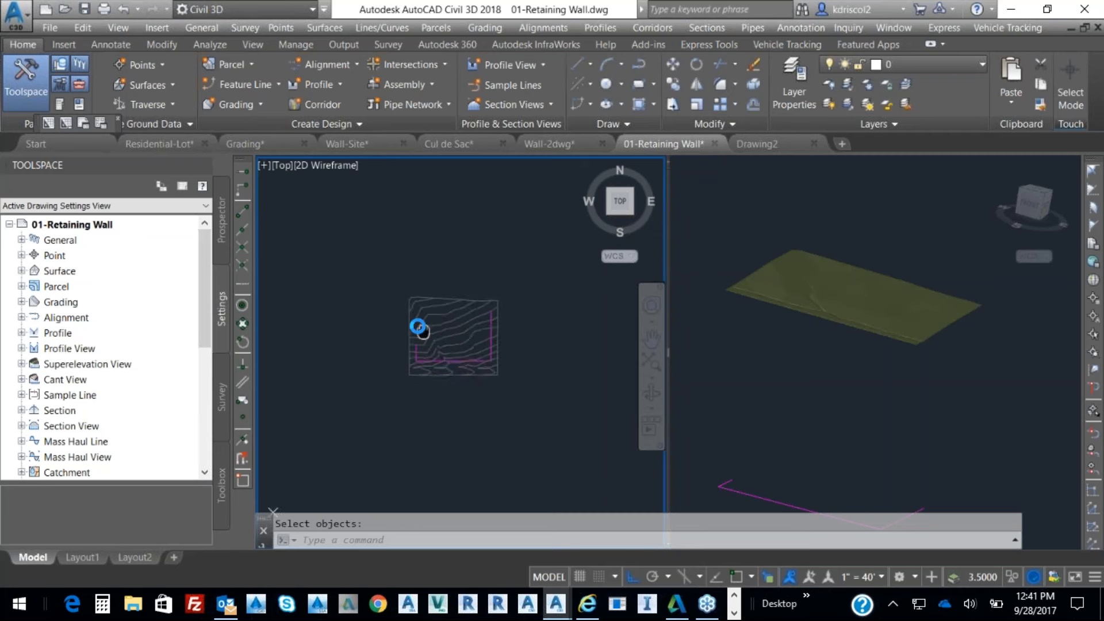
{"action": "scroll", "coordinate": [446, 362], "scroll_direction": "up", "scroll_amount": 6}
{"action": "left_click", "coordinate": [443, 361]}
{"action": "right_click", "coordinate": [448, 363]}
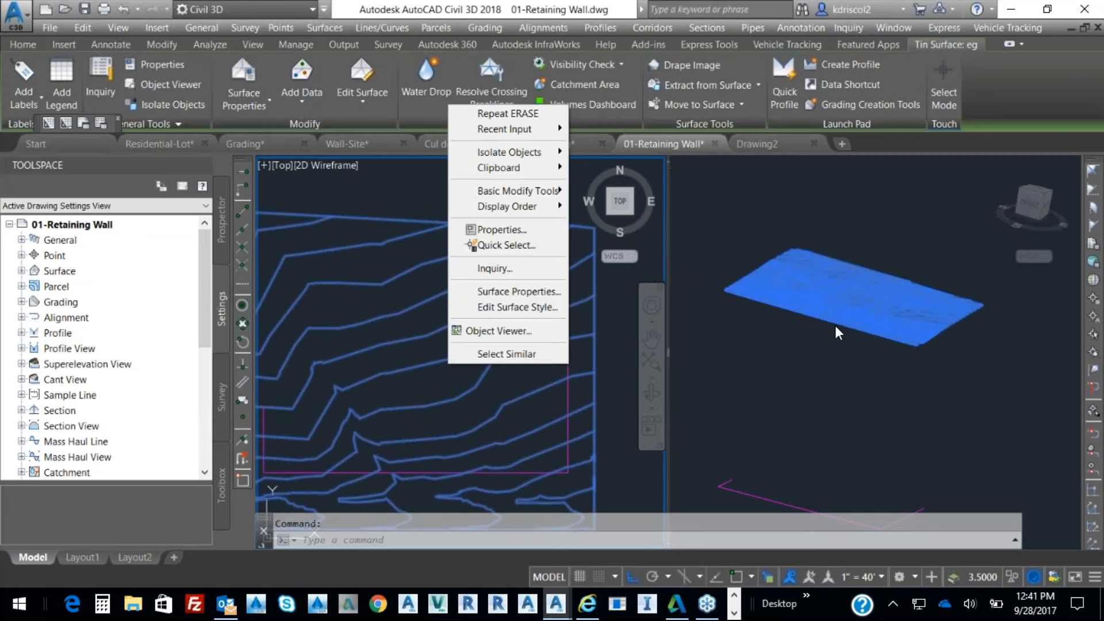
{"action": "key", "text": "Escape"}
{"action": "key", "text": "Escape"}
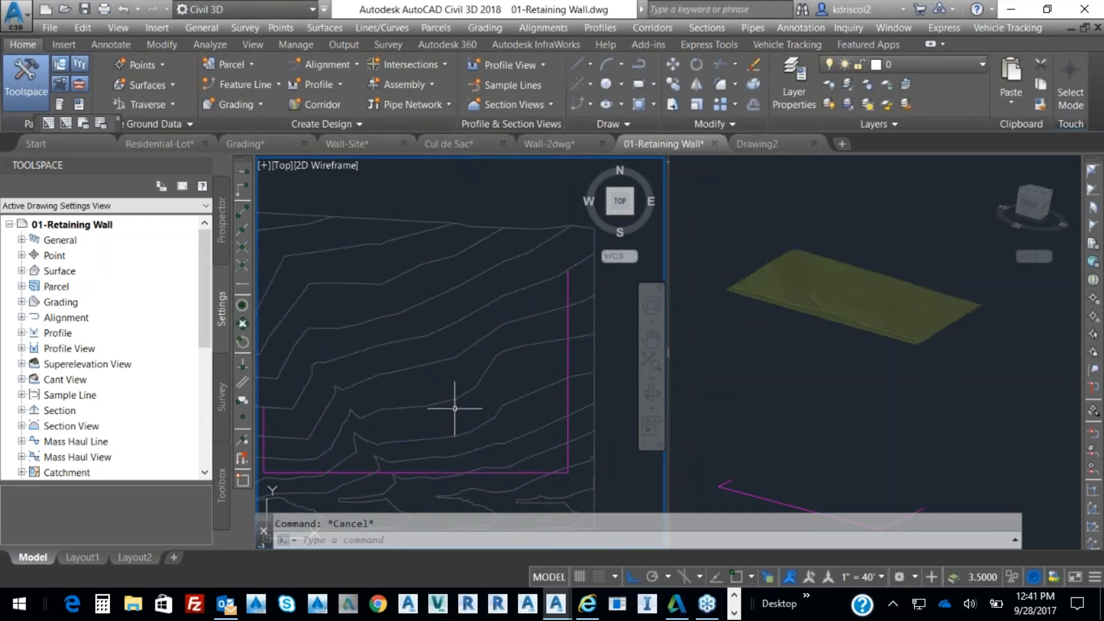
Make the plan viewport current and switch the model space layout to a single viewport.
{"action": "left_click", "coordinate": [796, 357]}
{"action": "left_click", "coordinate": [460, 286]}
{"action": "left_click", "coordinate": [119, 28]}
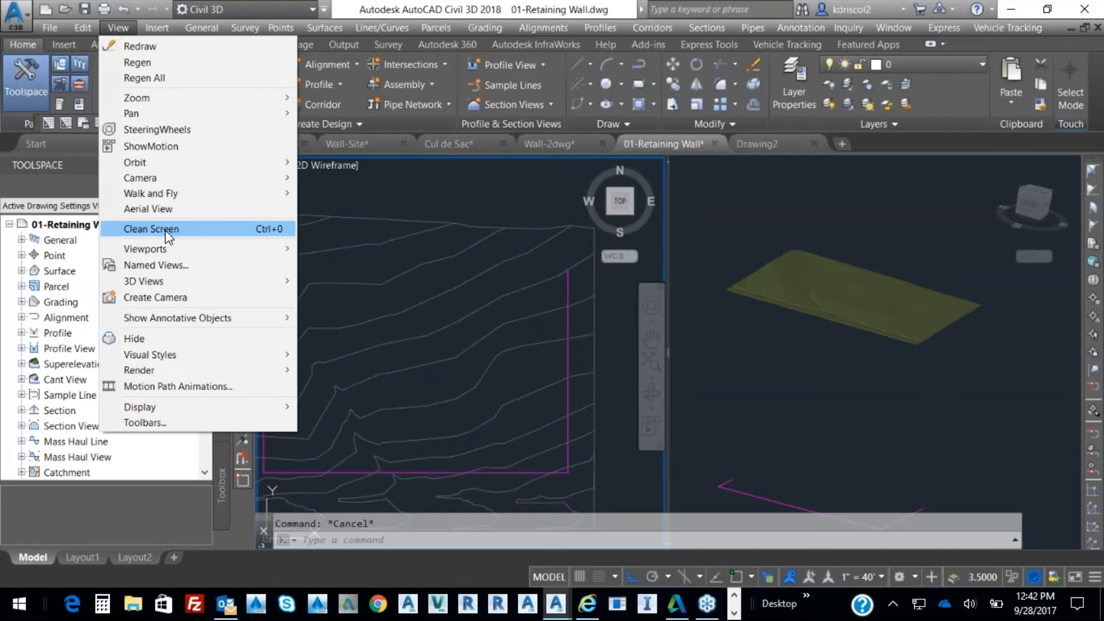
{"action": "mouse_move", "coordinate": [166, 248]}
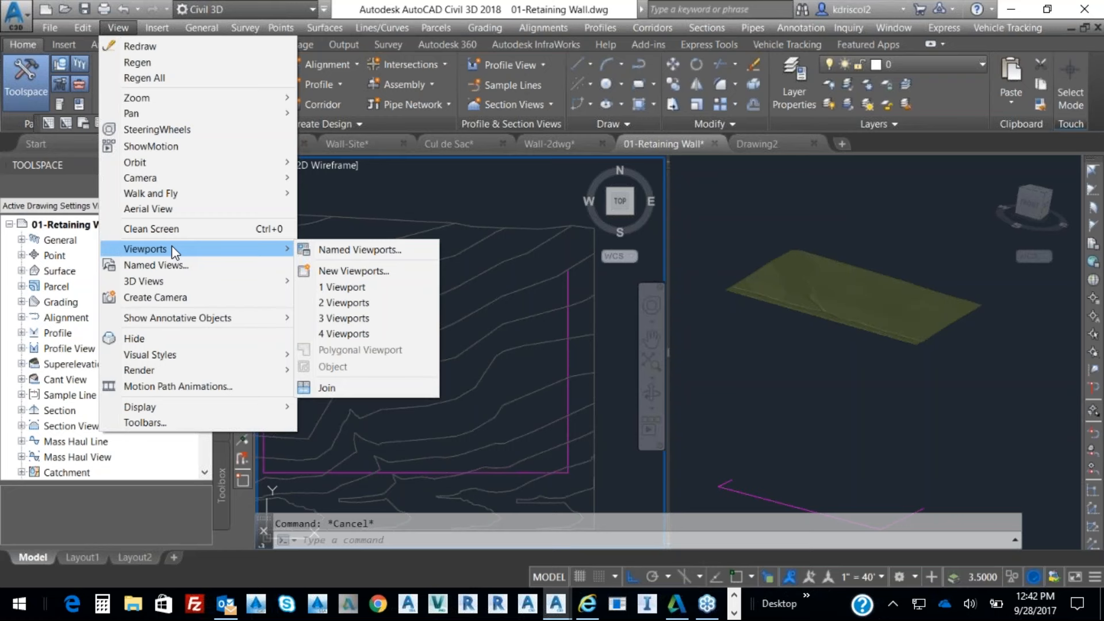
{"action": "left_click", "coordinate": [353, 288]}
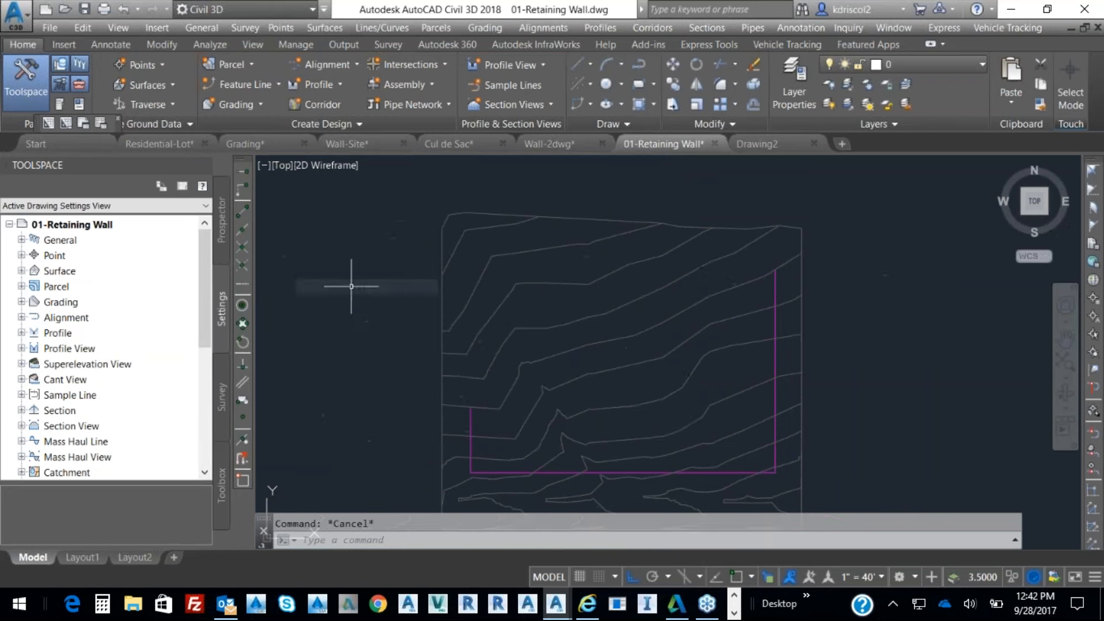
{"action": "mouse_move", "coordinate": [646, 410]}
{"action": "middle_mouse_down"}
{"action": "mouse_move", "coordinate": [602, 327]}
{"action": "mouse_move", "coordinate": [629, 425]}
{"action": "mouse_move", "coordinate": [625, 400]}
{"action": "middle_mouse_up"}
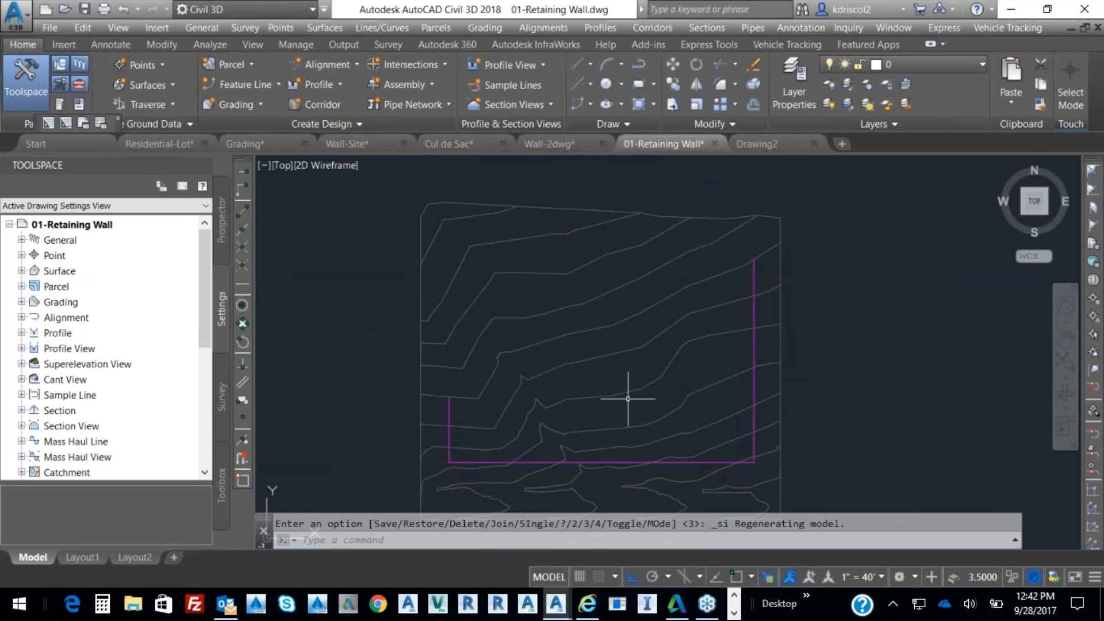
{"action": "mouse_move", "coordinate": [621, 387]}
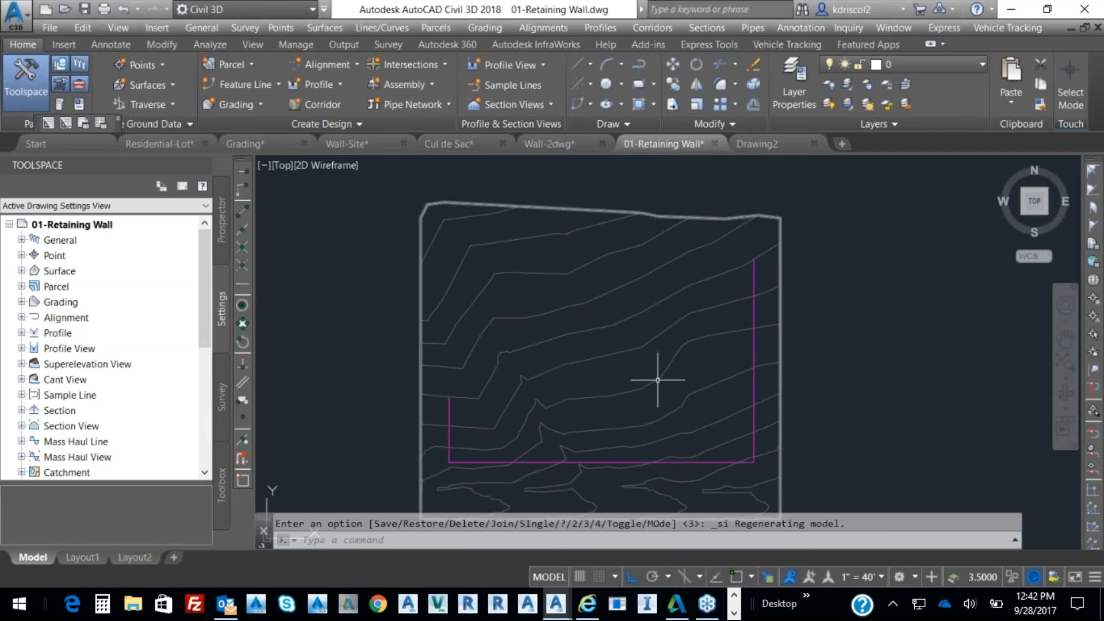
Examine the eg surface tilted in 3D in the Object Viewer, and close the viewer.
{"action": "left_click", "coordinate": [594, 356]}
{"action": "right_click", "coordinate": [614, 345]}
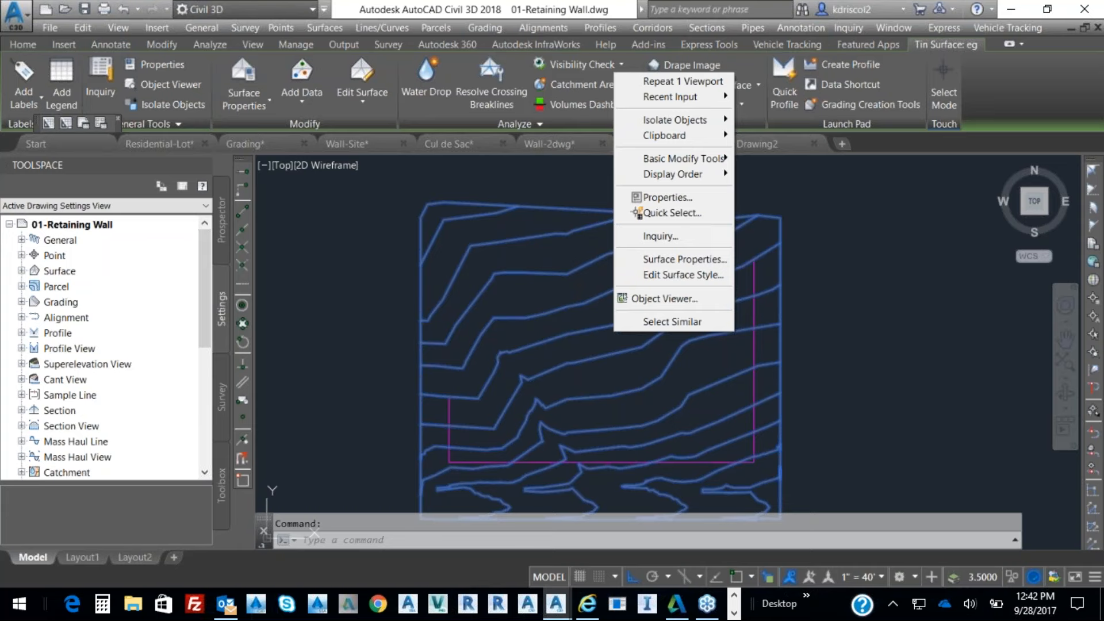
{"action": "left_click", "coordinate": [678, 299]}
{"action": "mouse_move", "coordinate": [597, 411]}
{"action": "left_mouse_down"}
{"action": "mouse_move", "coordinate": [595, 311]}
{"action": "mouse_move", "coordinate": [616, 257]}
{"action": "left_mouse_up"}
{"action": "right_click", "coordinate": [625, 263]}
{"action": "left_click", "coordinate": [677, 274]}
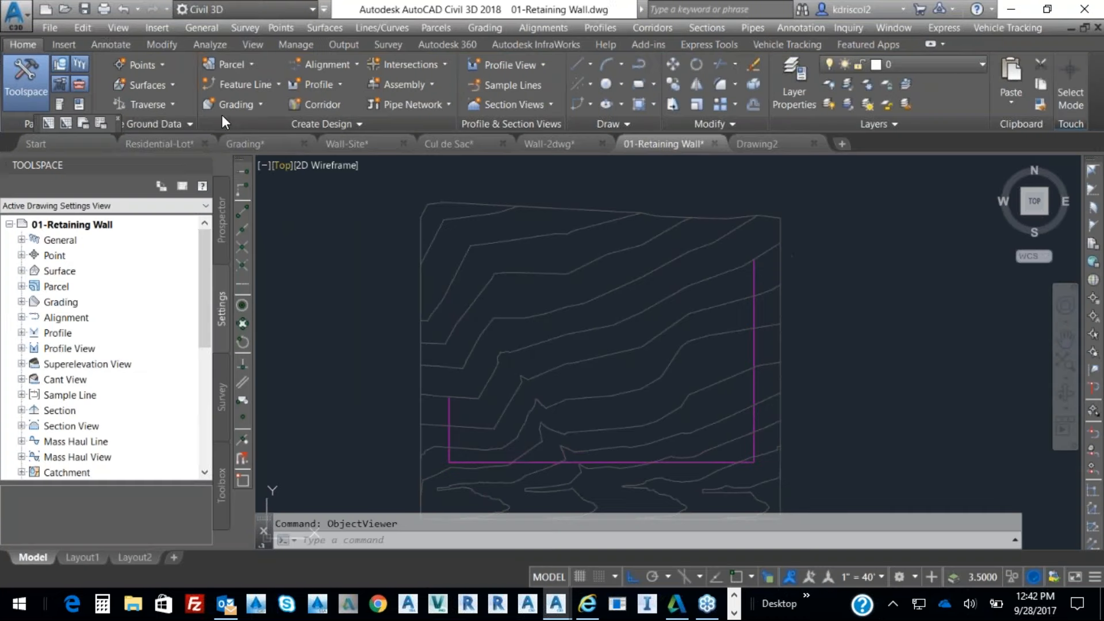
Split model space into two vertical viewports and frame the whole surface in plan in the first one.
{"action": "left_click", "coordinate": [119, 29]}
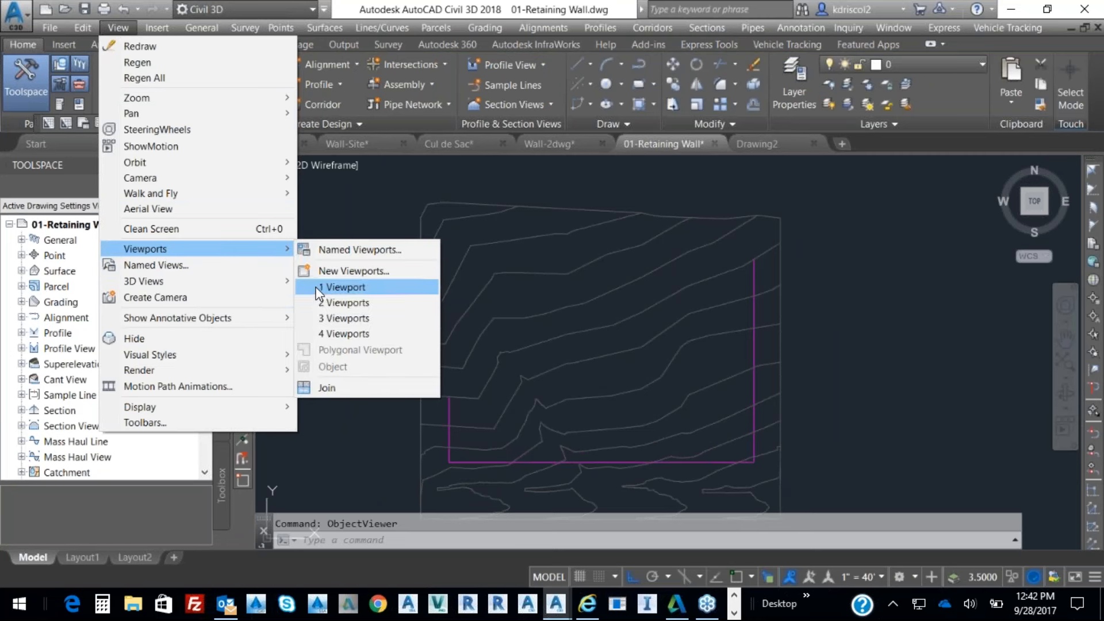
{"action": "left_click", "coordinate": [341, 303]}
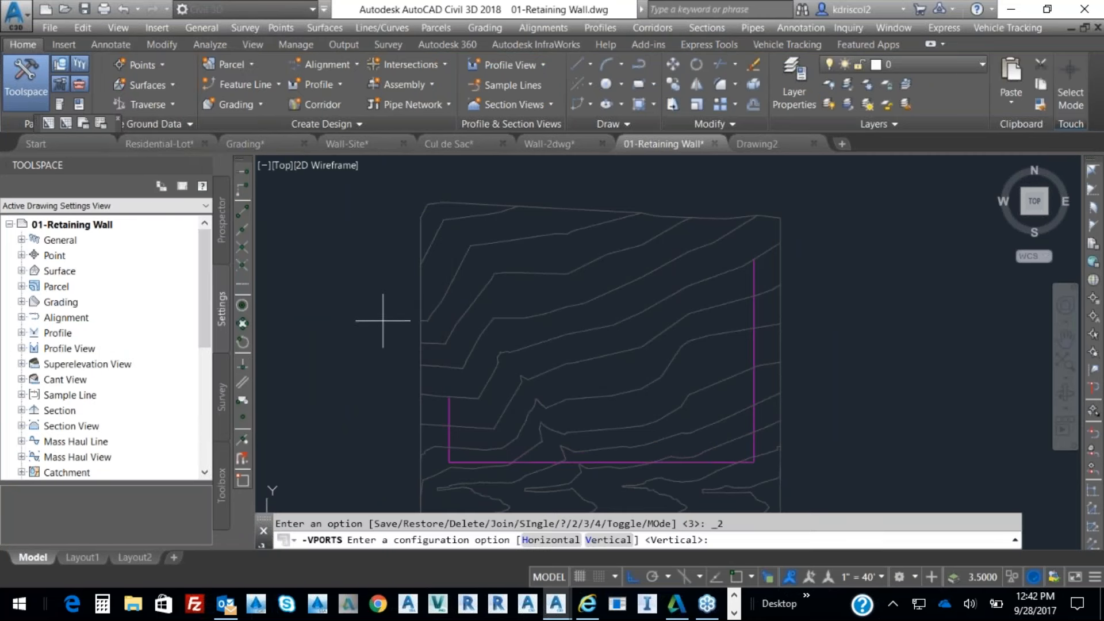
{"action": "key", "text": "Return"}
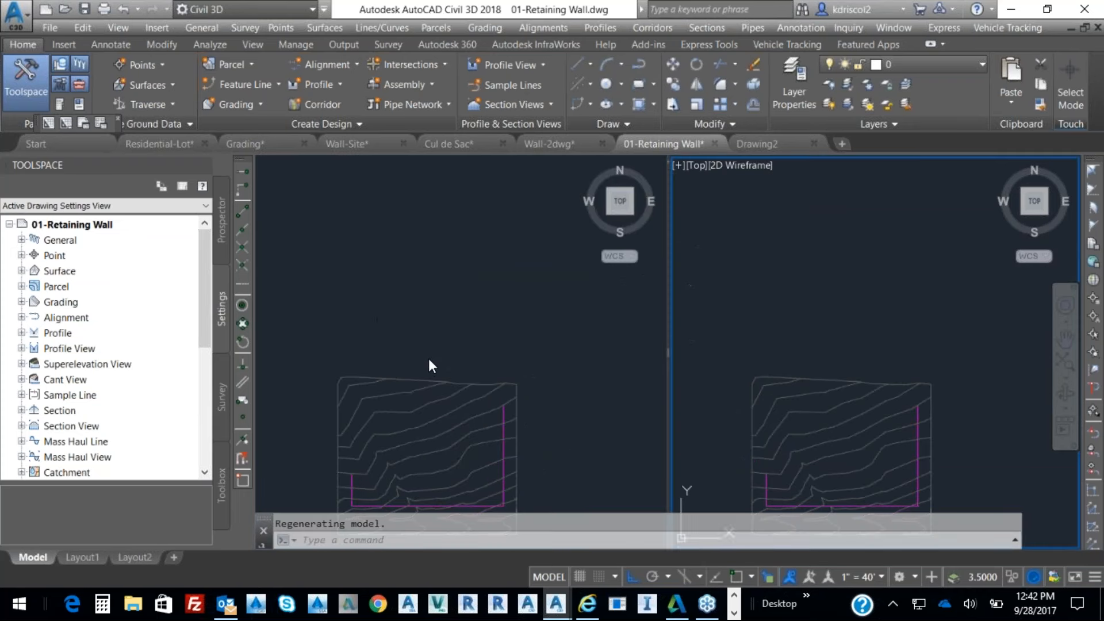
{"action": "left_click", "coordinate": [416, 401]}
{"action": "middle_click_drag", "start_coordinate": [414, 403], "coordinate": [407, 234]}
{"action": "scroll", "coordinate": [424, 251], "scroll_direction": "up", "scroll_amount": 2}
{"action": "middle_click_drag", "start_coordinate": [439, 279], "coordinate": [459, 310]}
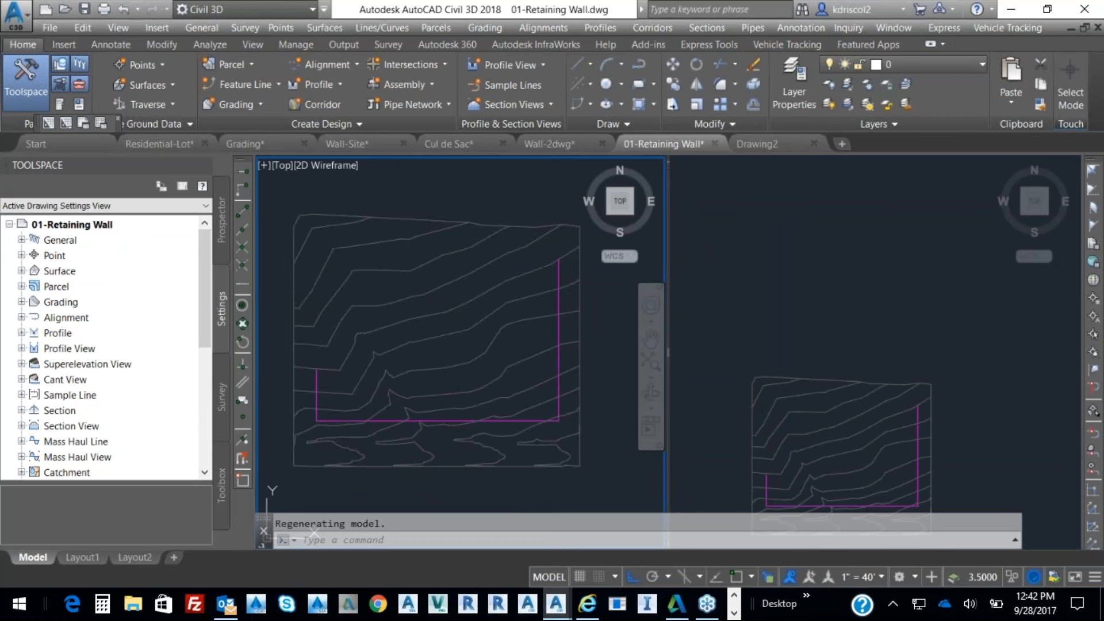
Make the second viewport current, inspect its eg surface from the front in the Object Viewer, and close the viewer.
{"action": "left_click", "coordinate": [814, 321]}
{"action": "left_click", "coordinate": [924, 413]}
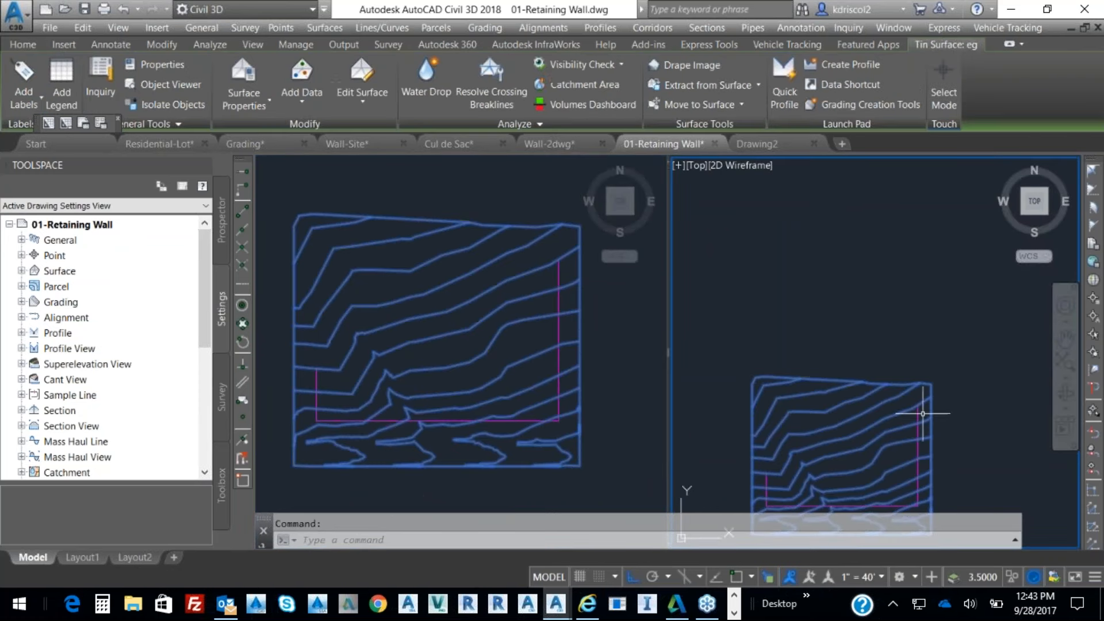
{"action": "right_click", "coordinate": [858, 429]}
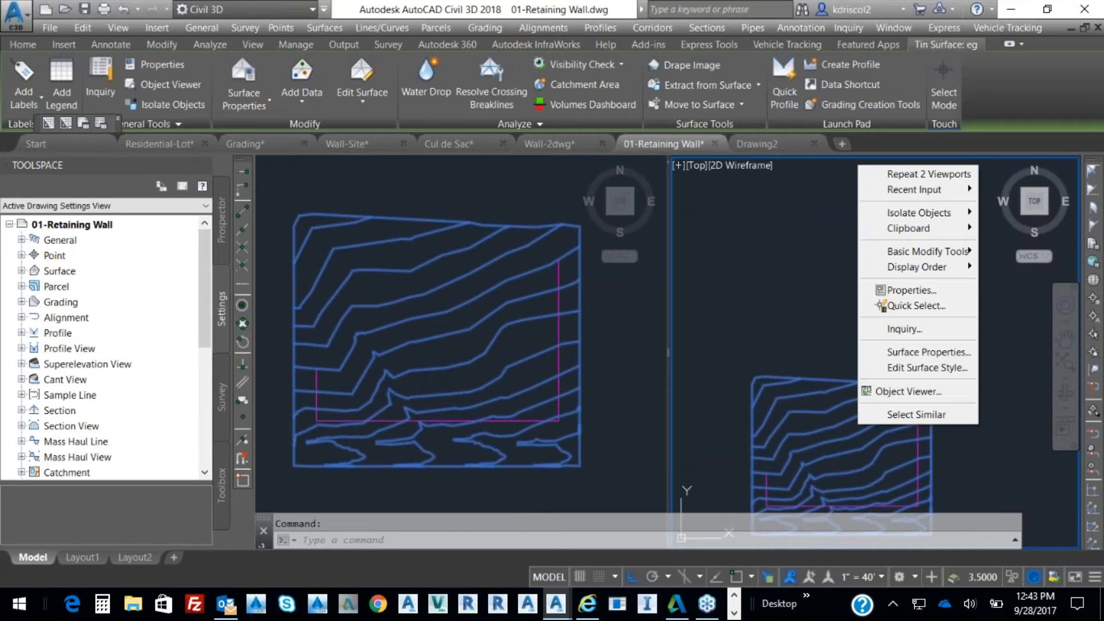
{"action": "left_click", "coordinate": [903, 392]}
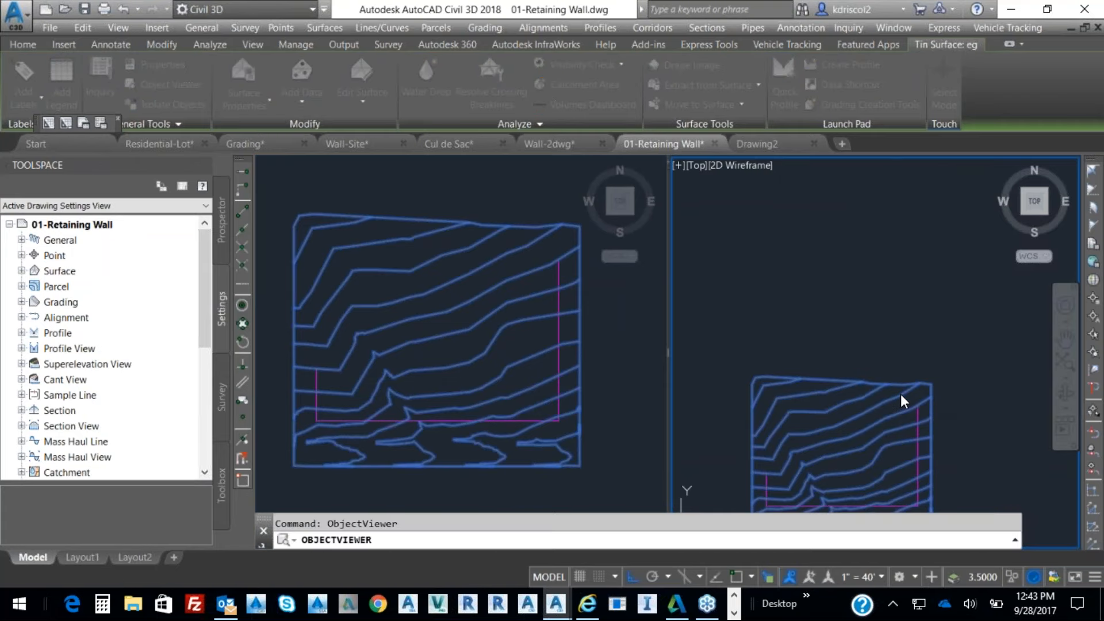
{"action": "mouse_move", "coordinate": [568, 423]}
{"action": "left_mouse_down"}
{"action": "mouse_move", "coordinate": [562, 229]}
{"action": "mouse_move", "coordinate": [585, 229]}
{"action": "left_mouse_up"}
{"action": "right_click", "coordinate": [613, 234]}
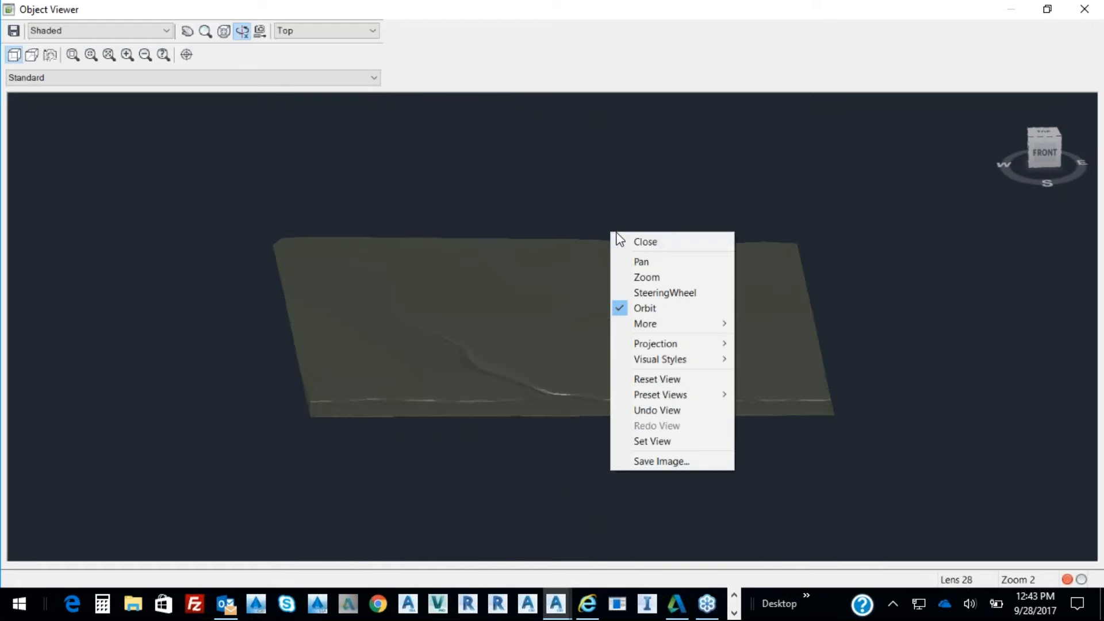
{"action": "left_click", "coordinate": [644, 241]}
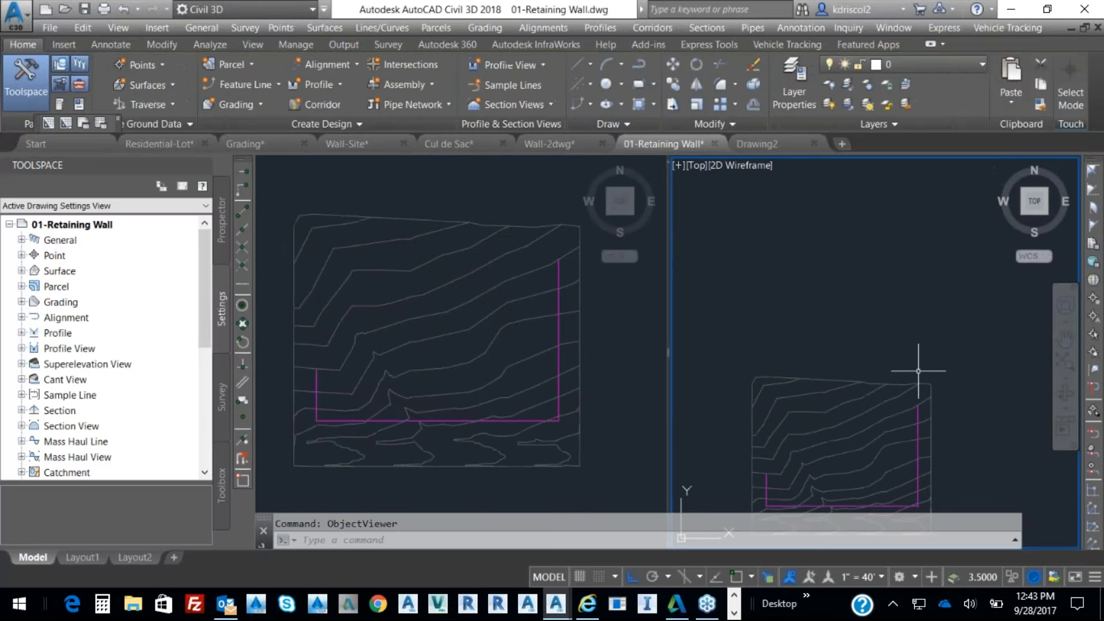
{"action": "left_click", "coordinate": [880, 418]}
{"action": "right_click", "coordinate": [846, 368]}
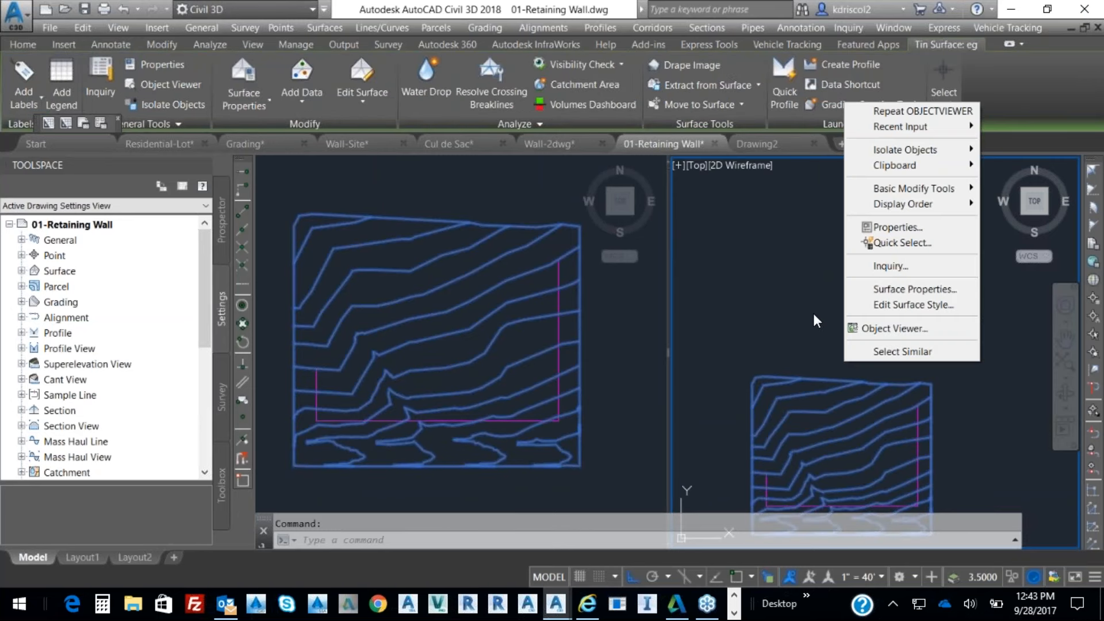
{"action": "key", "text": "Escape"}
{"action": "key", "text": "Escape"}
Orbit the second viewport to a tilted 3D view of the surface and polyline, and return it to plan view.
{"action": "type", "text": "orbit"}
{"action": "key", "text": "Return"}
{"action": "left_click_drag", "start_coordinate": [838, 321], "coordinate": [860, 282]}
{"action": "right_click", "coordinate": [924, 396]}
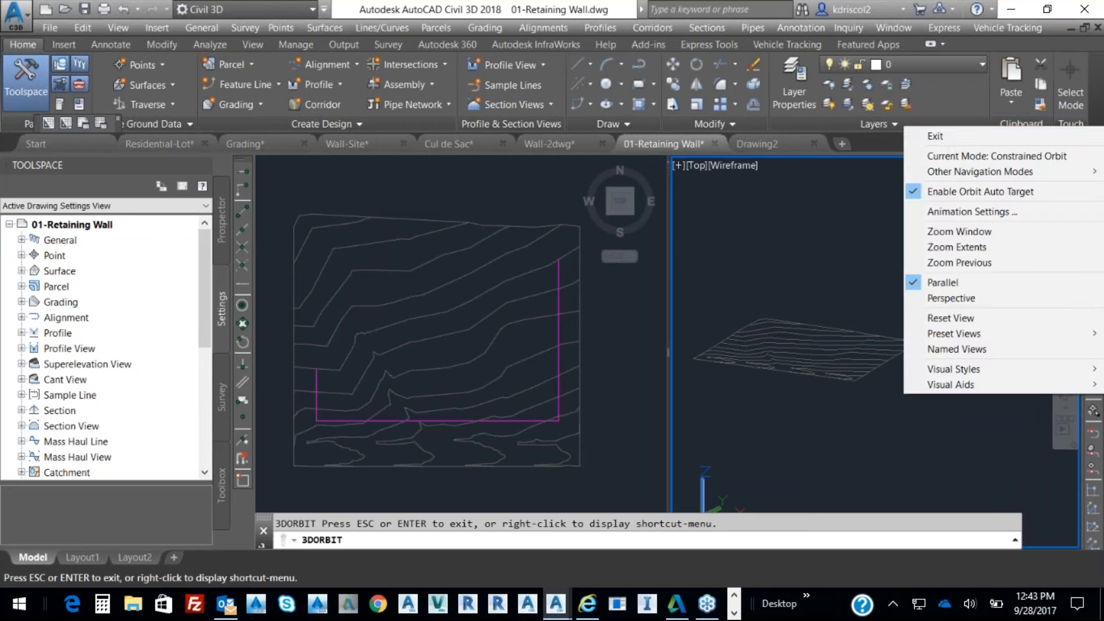
{"action": "left_click", "coordinate": [941, 137]}
{"action": "middle_click_drag", "start_coordinate": [875, 287], "coordinate": [885, 227]}
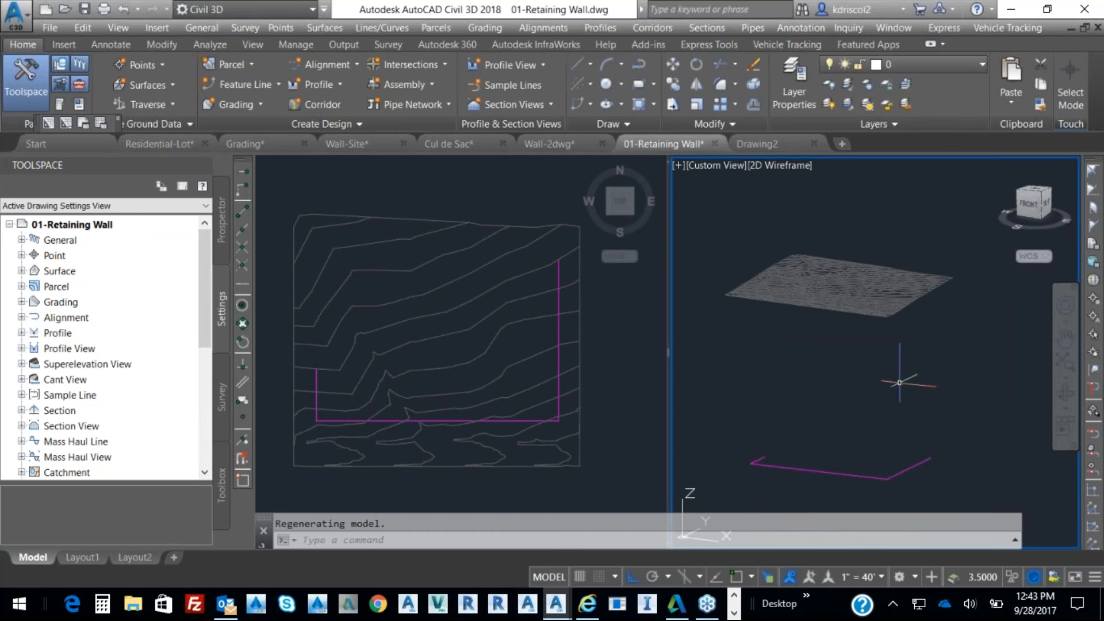
{"action": "key", "text": "Return"}
{"action": "key", "text": "Return"}
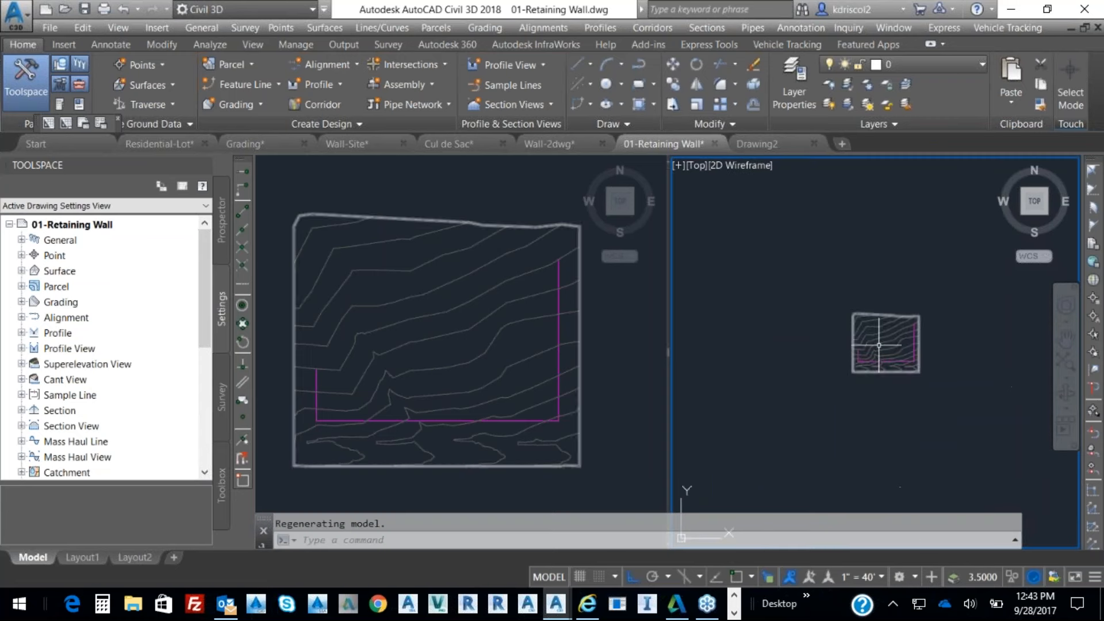
Tilt the eg surface to a 3D view in the Object Viewer, set that view in the second viewport, and close the viewer.
{"action": "left_click", "coordinate": [889, 336]}
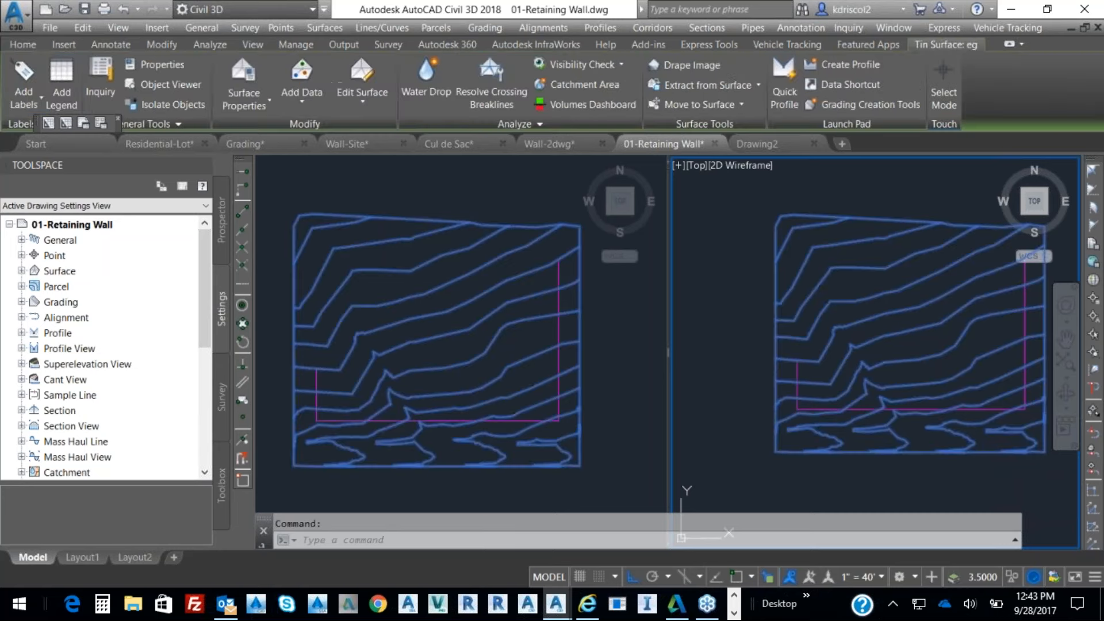
{"action": "right_click", "coordinate": [888, 333]}
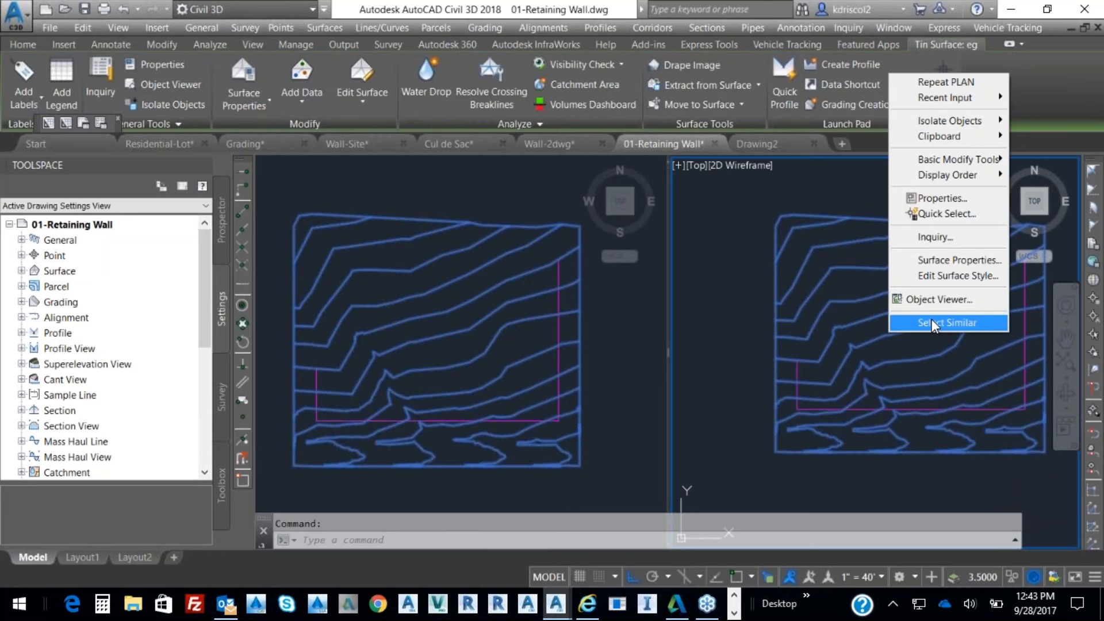
{"action": "left_click", "coordinate": [944, 304]}
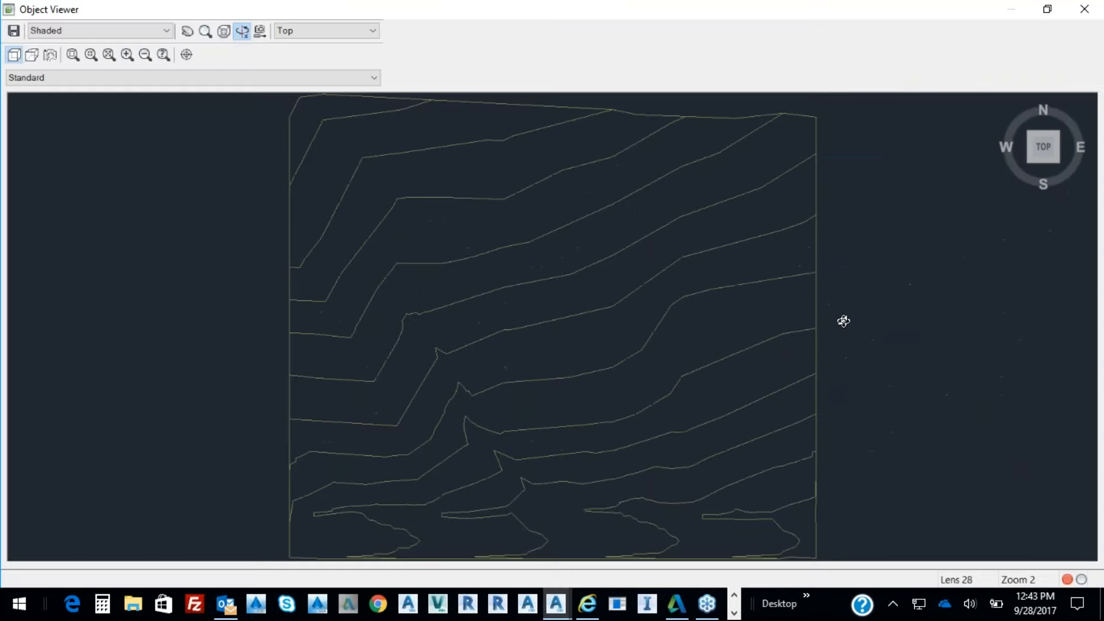
{"action": "mouse_move", "coordinate": [621, 439]}
{"action": "left_mouse_down"}
{"action": "mouse_move", "coordinate": [646, 252]}
{"action": "mouse_move", "coordinate": [564, 321]}
{"action": "mouse_move", "coordinate": [584, 285]}
{"action": "mouse_move", "coordinate": [636, 365]}
{"action": "mouse_move", "coordinate": [517, 358]}
{"action": "left_mouse_up"}
{"action": "scroll", "coordinate": [539, 362], "scroll_direction": "up", "scroll_amount": 2}
{"action": "scroll", "coordinate": [521, 368], "scroll_direction": "down", "scroll_amount": 2}
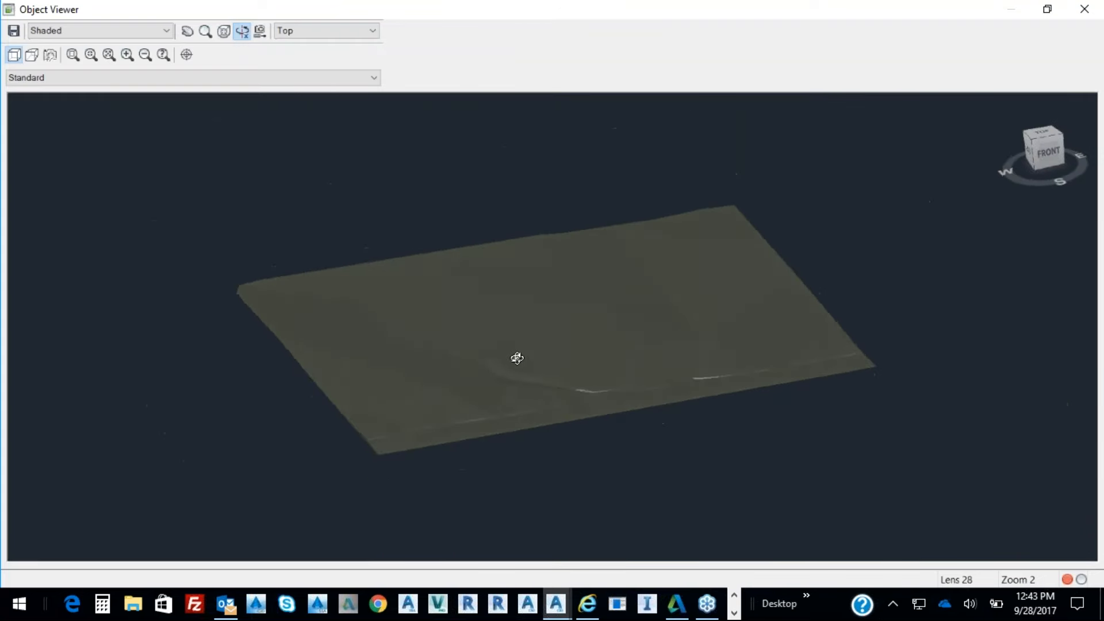
{"action": "left_click", "coordinate": [186, 55]}
{"action": "left_click", "coordinate": [1085, 9]}
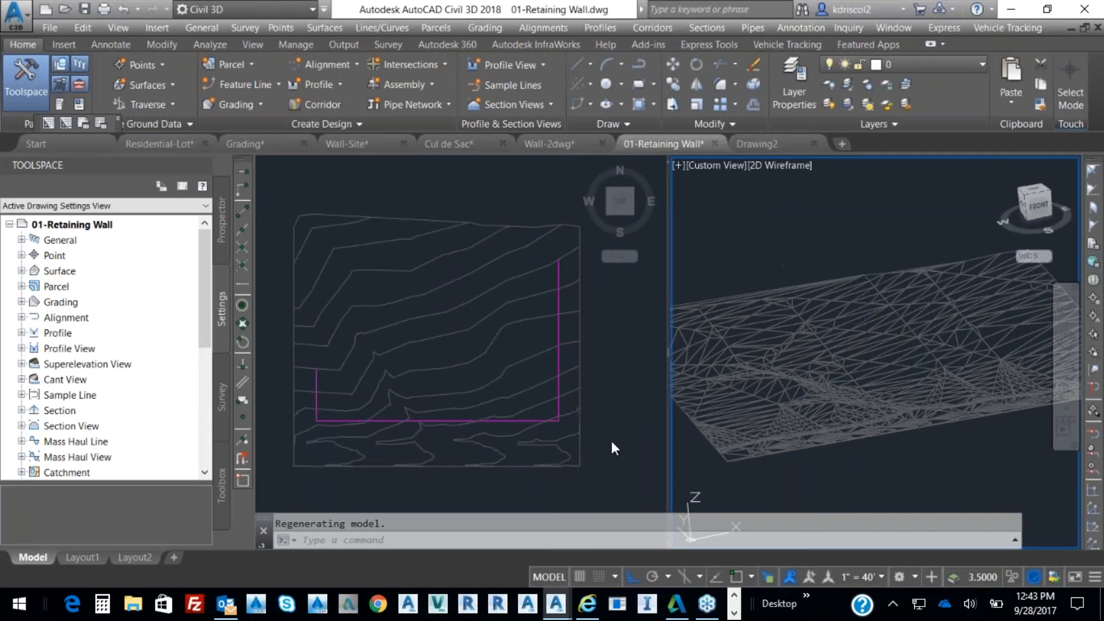
Set the second viewport's visual style to Shaded and orbit its surface slightly.
{"action": "left_click", "coordinate": [775, 165]}
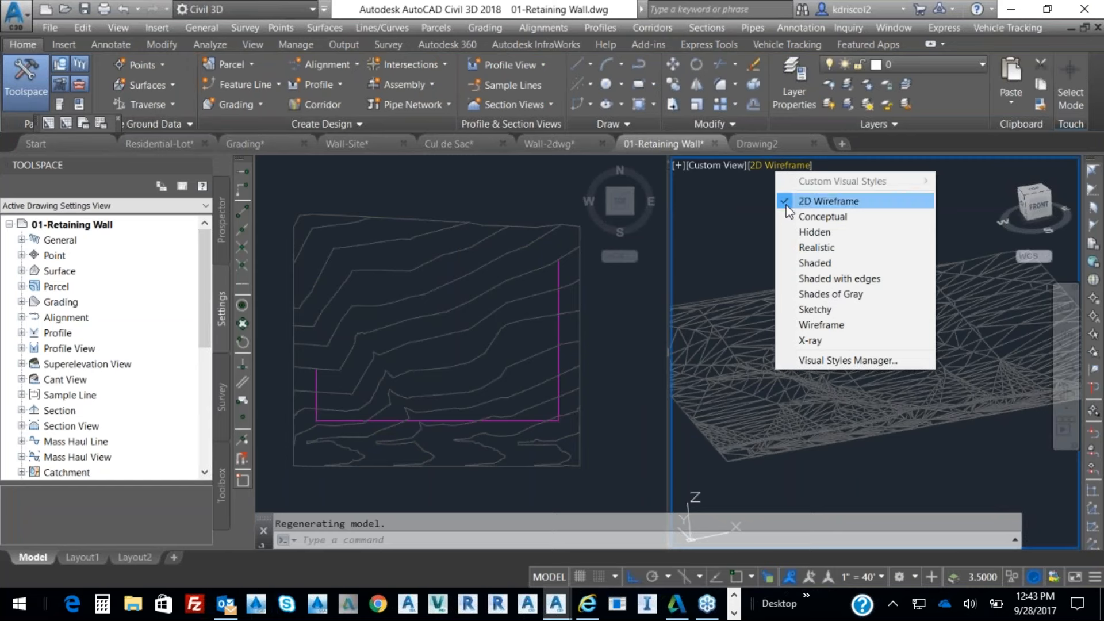
{"action": "left_click", "coordinate": [811, 263]}
{"action": "middle_click_drag", "start_coordinate": [909, 377], "coordinate": [891, 356], "text": "shift"}
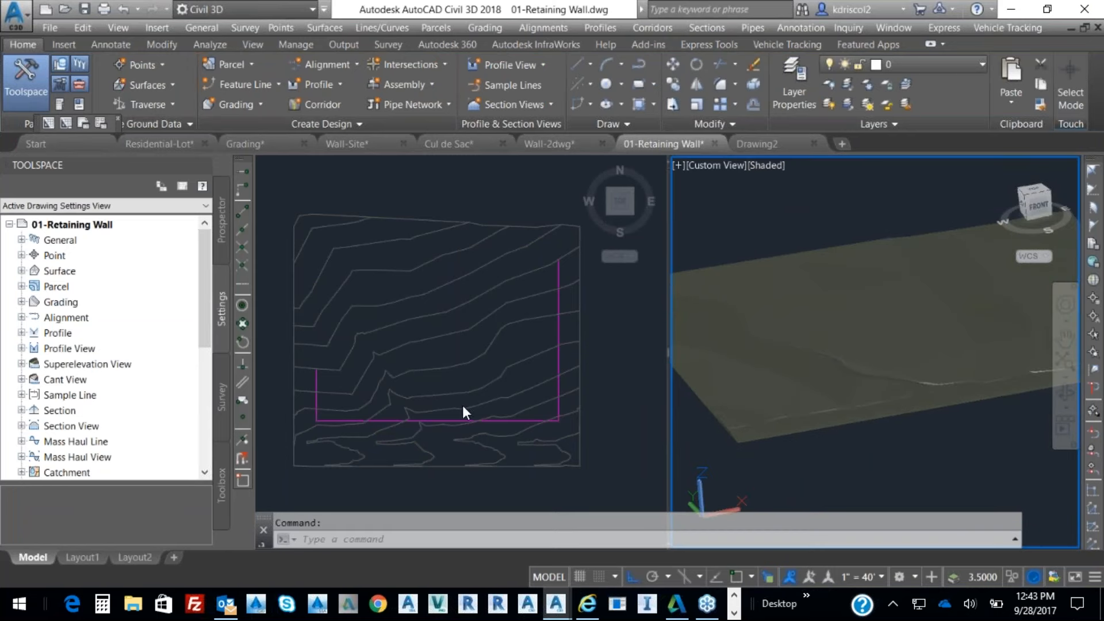
Examine the magenta retaining wall polyline and its vertices in the plan viewport, and clear the selection.
{"action": "left_click", "coordinate": [520, 413]}
{"action": "left_click", "coordinate": [500, 421]}
{"action": "scroll", "coordinate": [504, 397], "scroll_direction": "up", "scroll_amount": 2}
{"action": "middle_click_drag", "start_coordinate": [505, 414], "coordinate": [370, 355]}
{"action": "scroll", "coordinate": [388, 365], "scroll_direction": "up", "scroll_amount": 1}
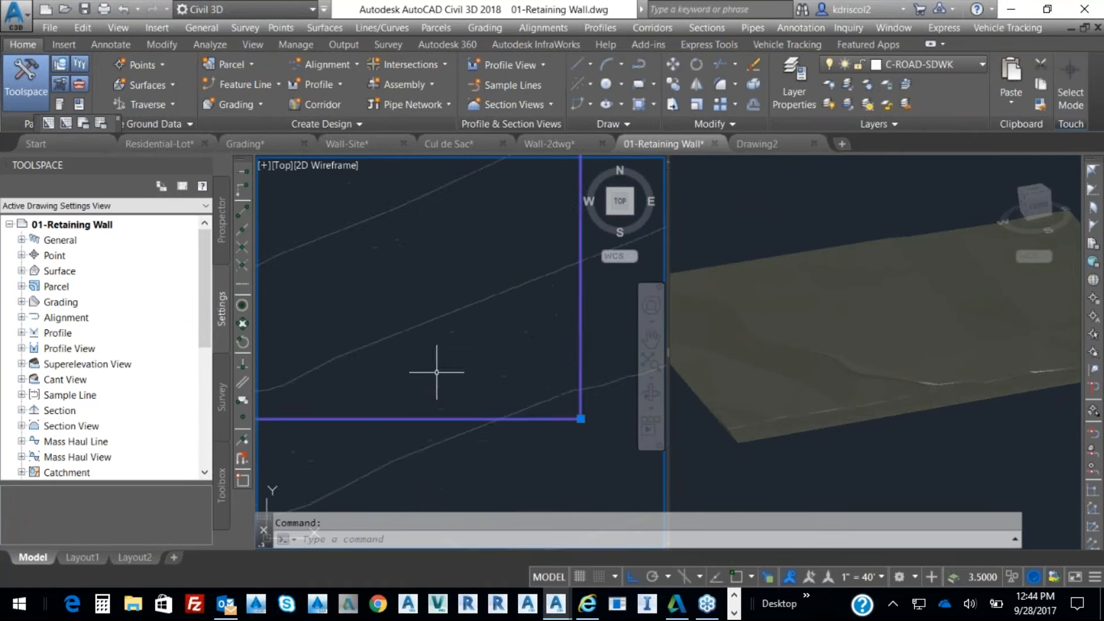
{"action": "scroll", "coordinate": [425, 383], "scroll_direction": "down", "scroll_amount": 5}
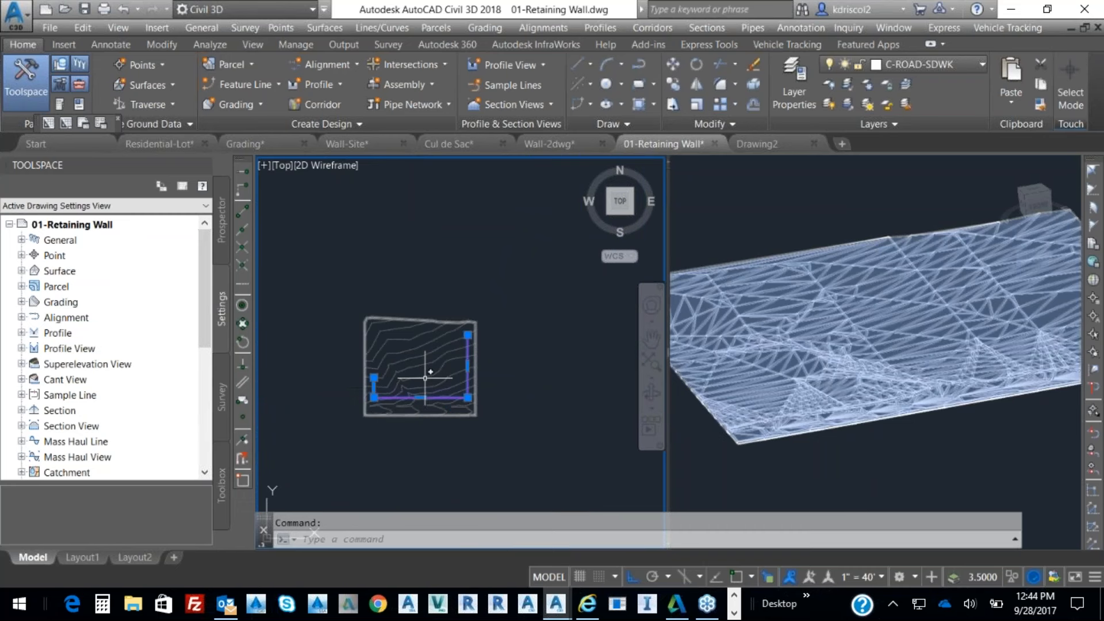
{"action": "scroll", "coordinate": [442, 377], "scroll_direction": "up", "scroll_amount": 4}
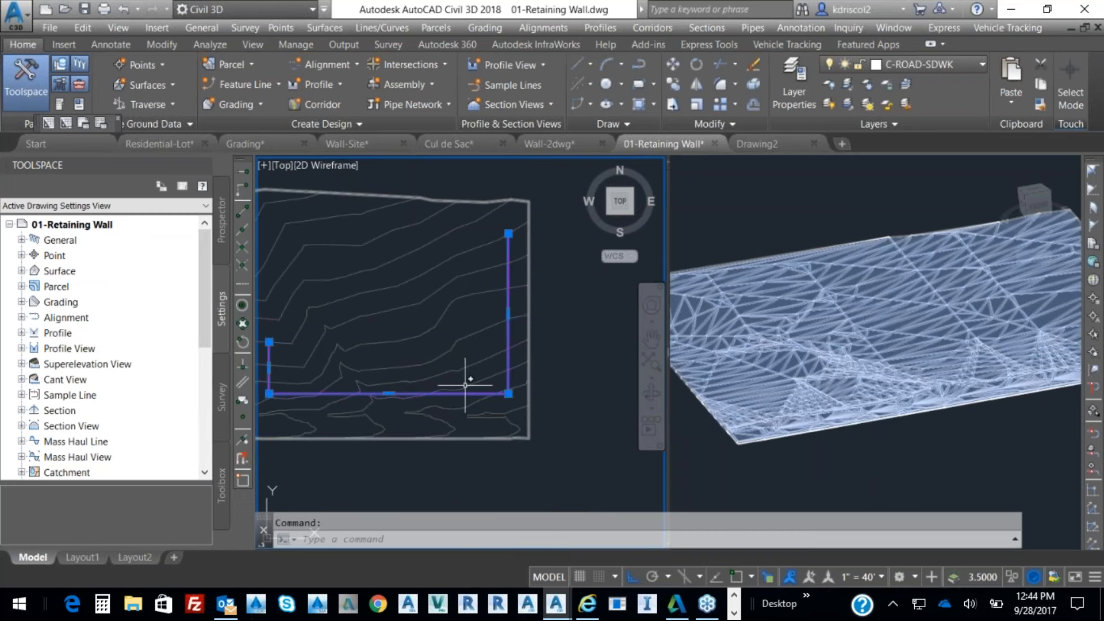
{"action": "key", "text": "Escape"}
Offset the magenta retaining wall polyline 1 ft to its outer side, and check the result at the corner.
{"action": "scroll", "coordinate": [461, 379], "scroll_direction": "up", "scroll_amount": 5}
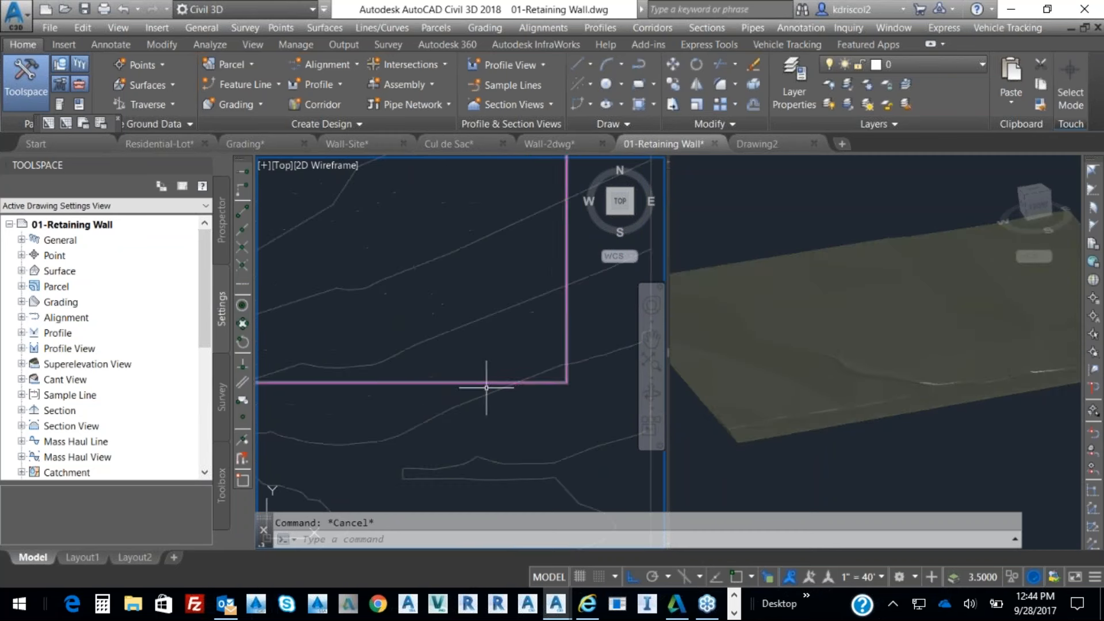
{"action": "type", "text": "o"}
{"action": "key", "text": "Return"}
{"action": "type", "text": "1"}
{"action": "key", "text": "Return"}
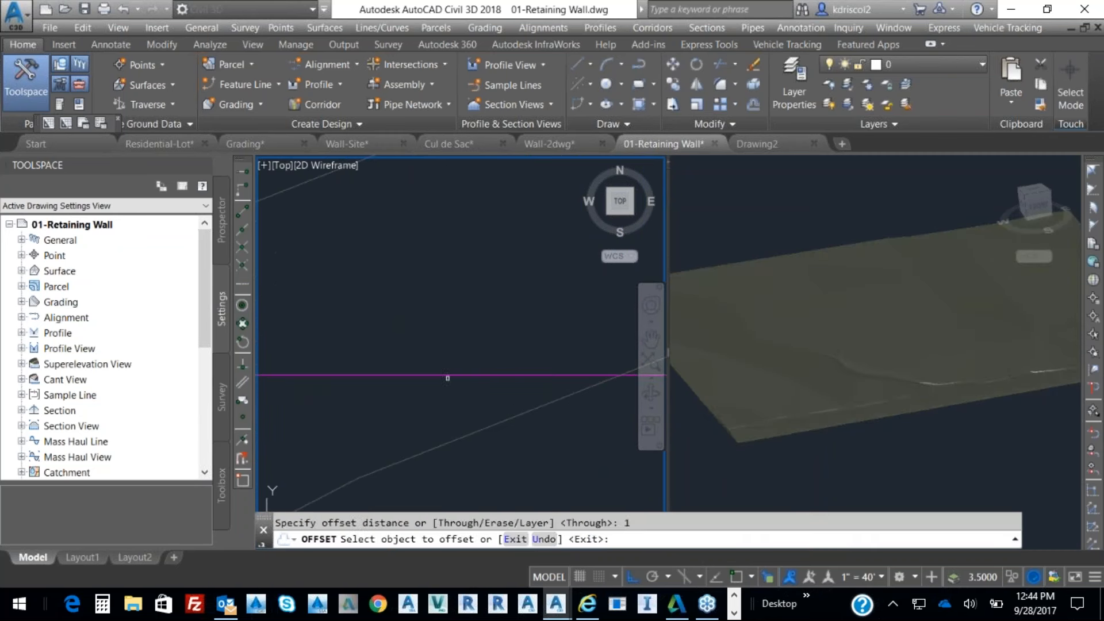
{"action": "left_click", "coordinate": [447, 377]}
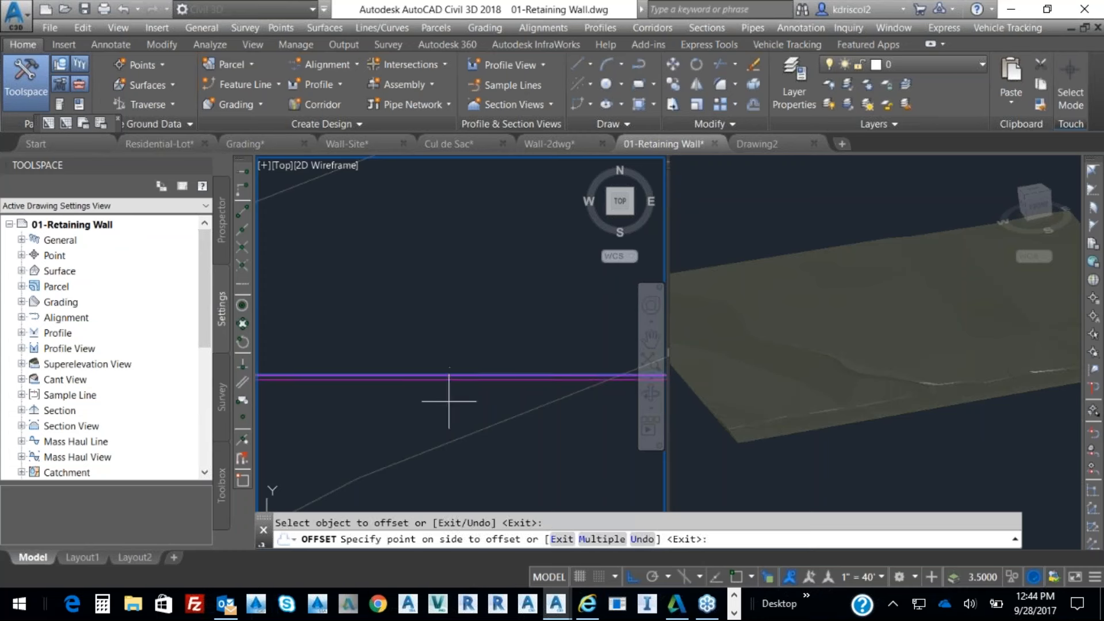
{"action": "left_click", "coordinate": [445, 400]}
{"action": "scroll", "coordinate": [442, 413], "scroll_direction": "down", "scroll_amount": 5}
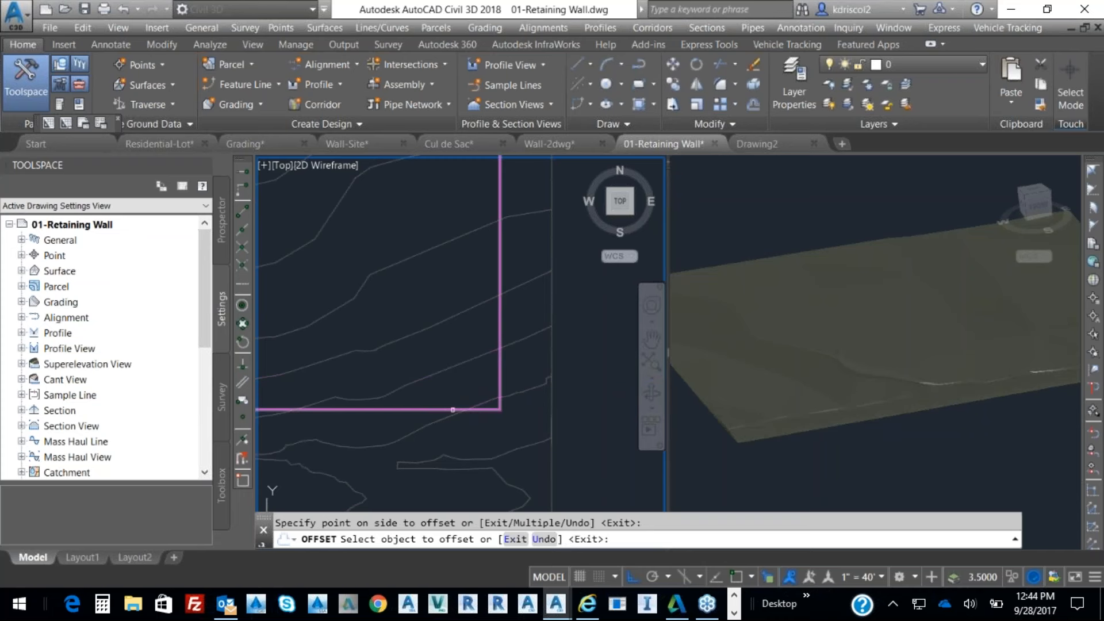
{"action": "key", "text": "Escape"}
{"action": "scroll", "coordinate": [492, 413], "scroll_direction": "up", "scroll_amount": 5}
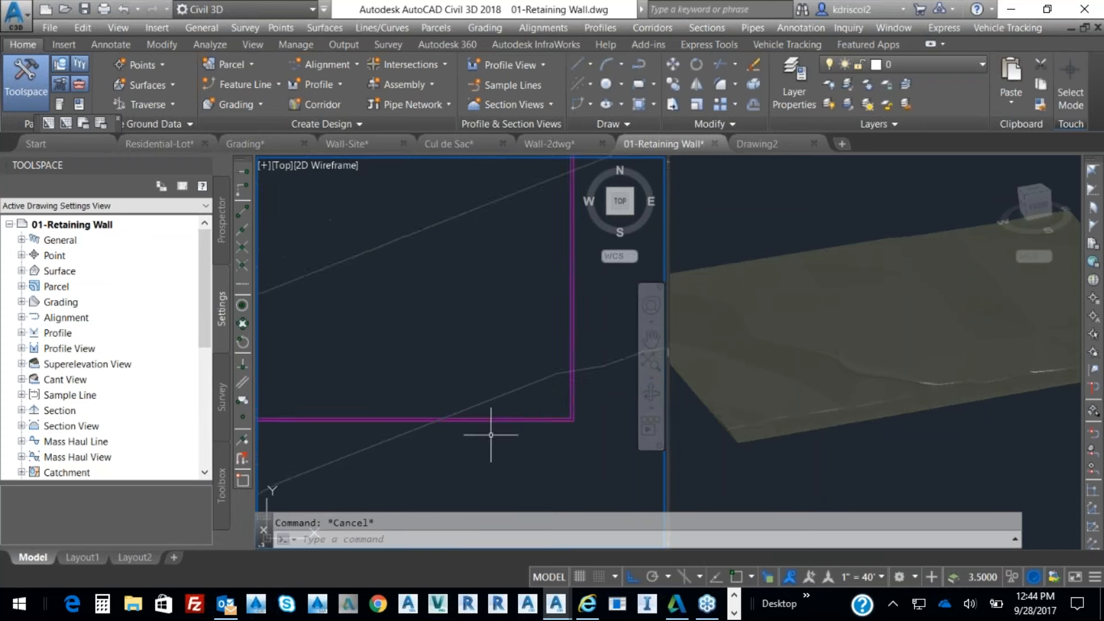
Convert both magenta wall polylines into feature lines in Site 1 on layer C-TOPO-GRAD-FLIN, assigning an elevation of 0.
{"action": "scroll", "coordinate": [492, 413], "scroll_direction": "down", "scroll_amount": 6}
{"action": "middle_click_drag", "start_coordinate": [483, 394], "coordinate": [463, 390]}
{"action": "scroll", "coordinate": [507, 308], "scroll_direction": "up", "scroll_amount": 5}
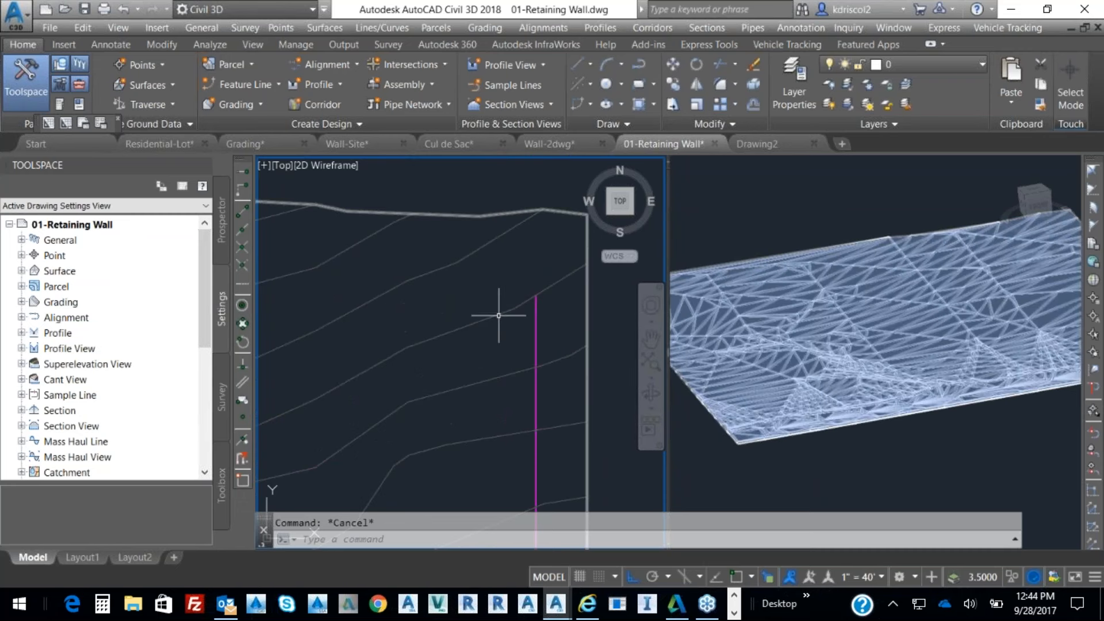
{"action": "mouse_move", "coordinate": [499, 316]}
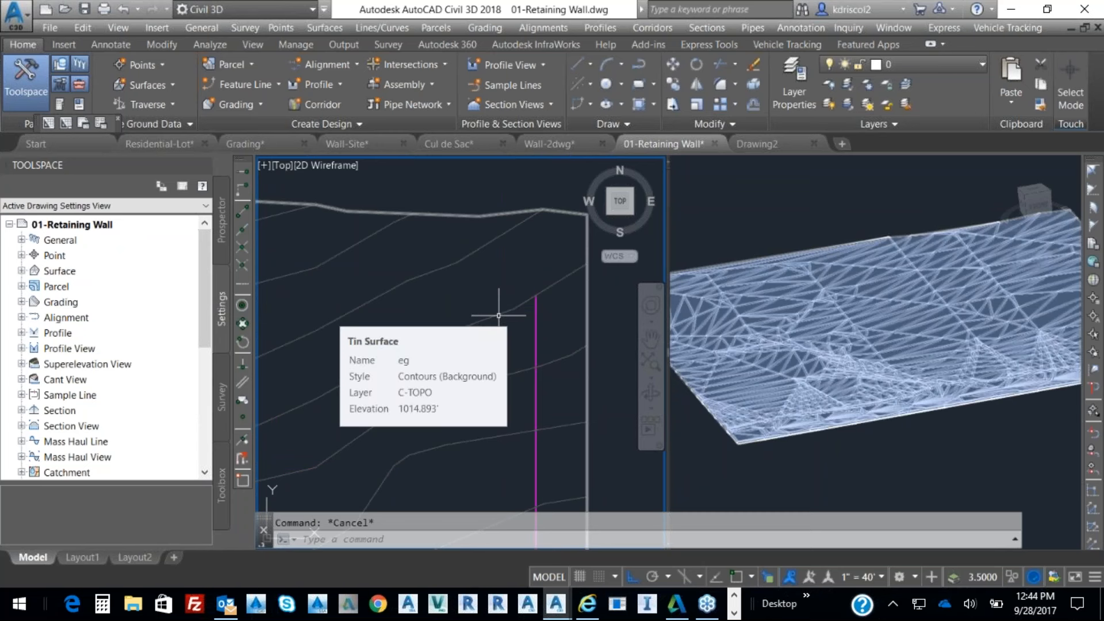
{"action": "scroll", "coordinate": [549, 374], "scroll_direction": "up", "scroll_amount": 4}
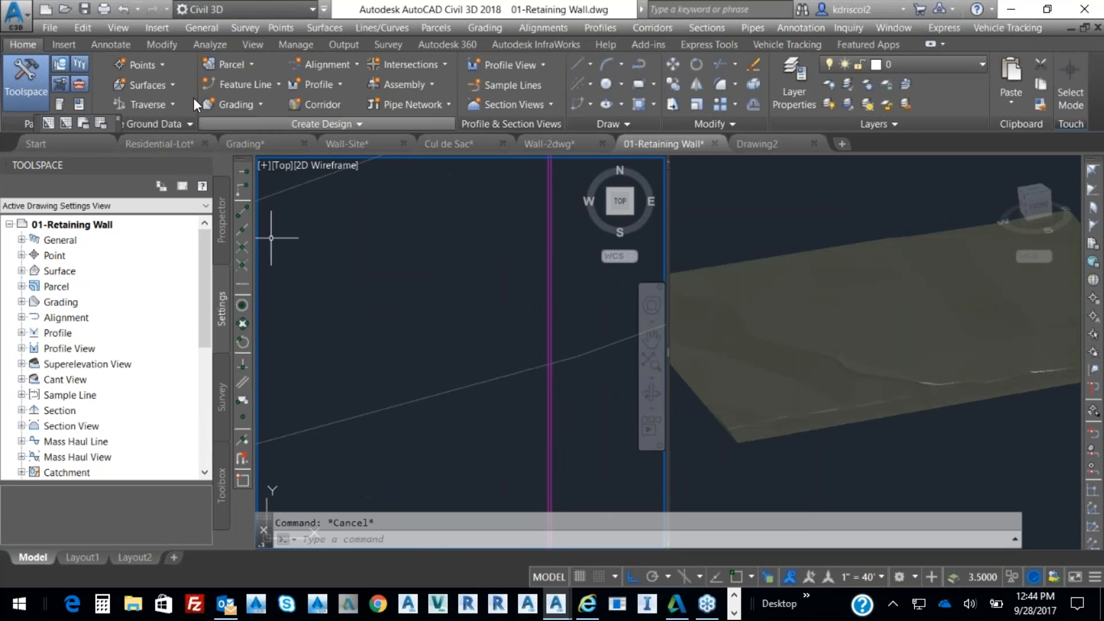
{"action": "left_click", "coordinate": [227, 85]}
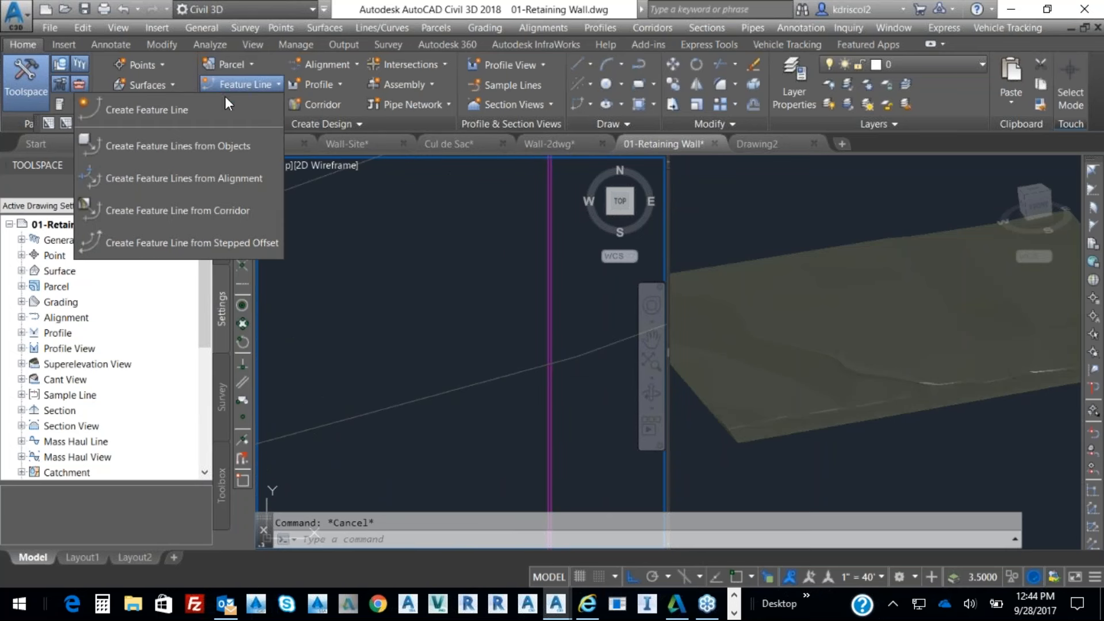
{"action": "left_click", "coordinate": [220, 148]}
{"action": "left_click", "coordinate": [561, 301]}
{"action": "left_click", "coordinate": [514, 296]}
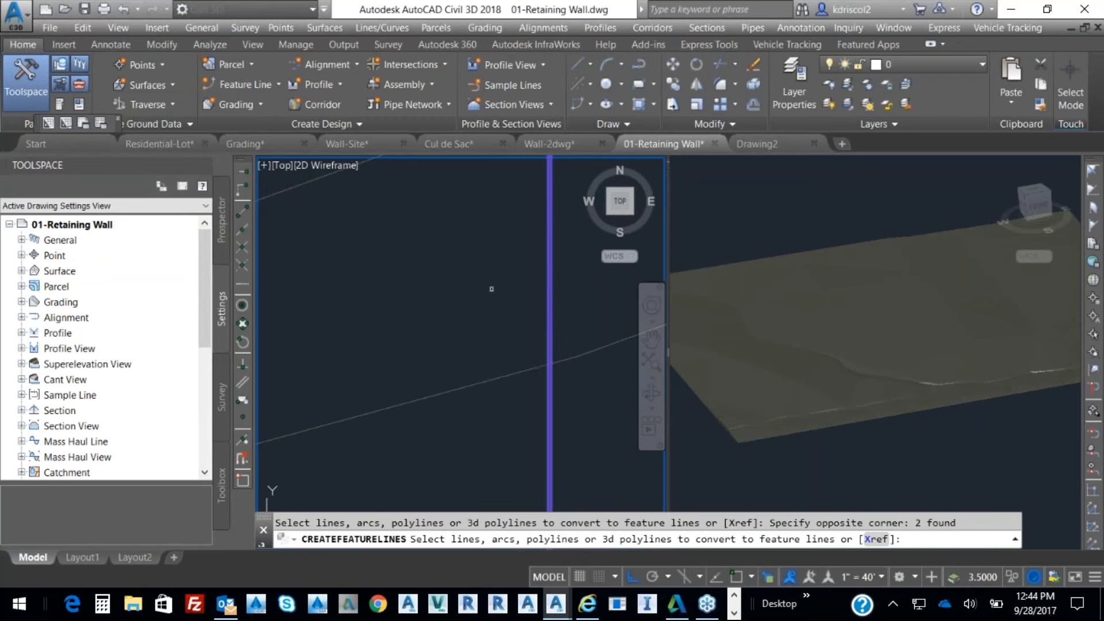
{"action": "right_click", "coordinate": [488, 289]}
{"action": "left_click", "coordinate": [533, 299]}
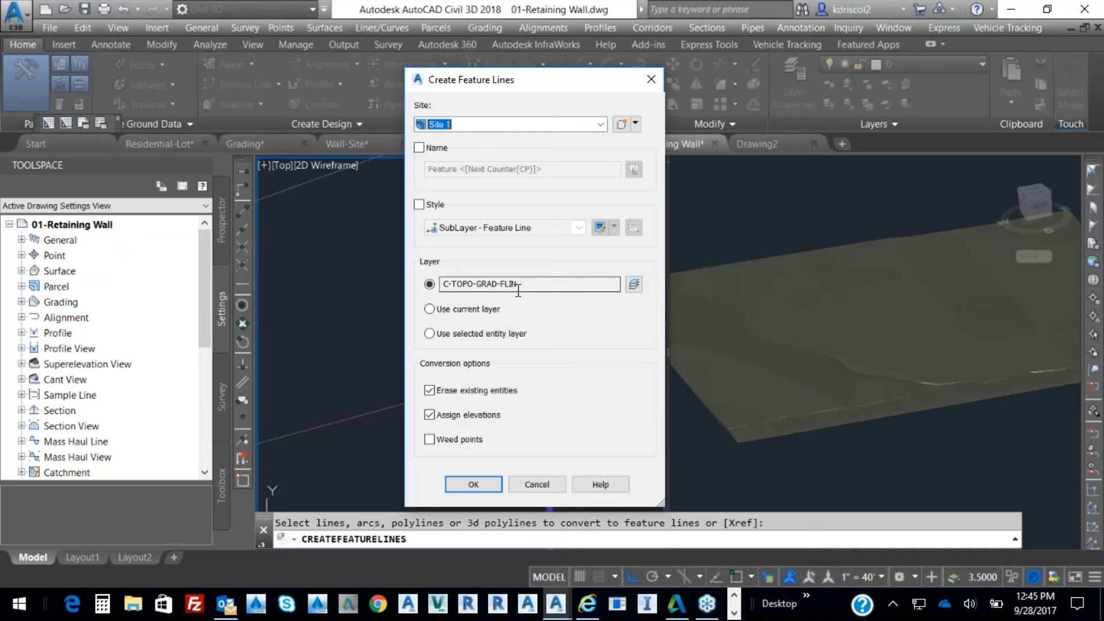
{"action": "left_click", "coordinate": [481, 484]}
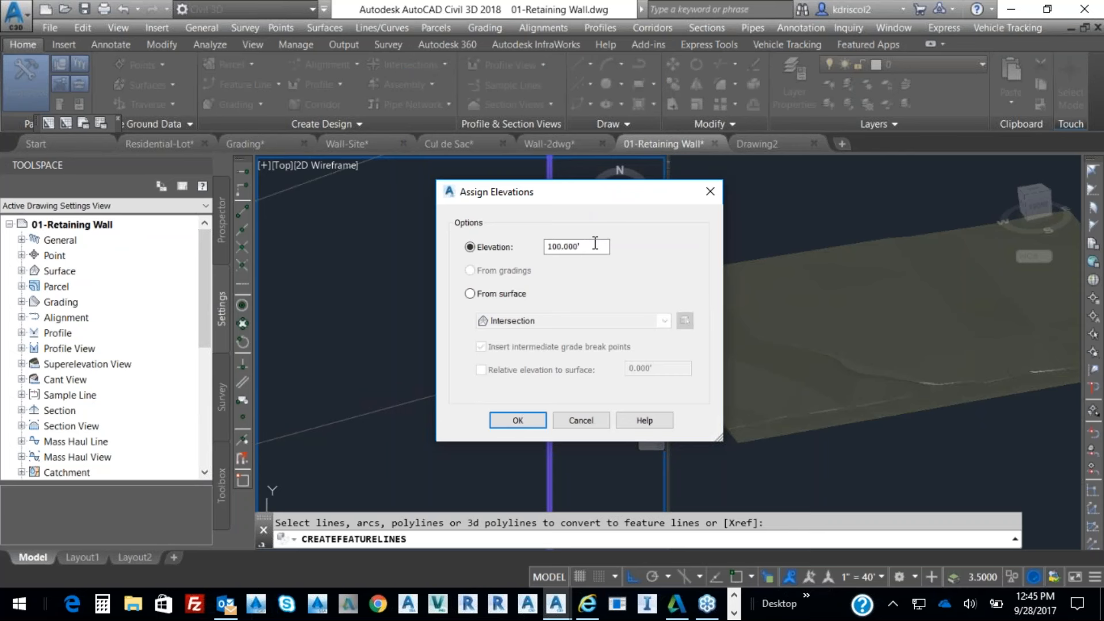
{"action": "left_click_drag", "start_coordinate": [595, 243], "coordinate": [532, 248]}
{"action": "type", "text": "0"}
{"action": "key", "text": "Return"}
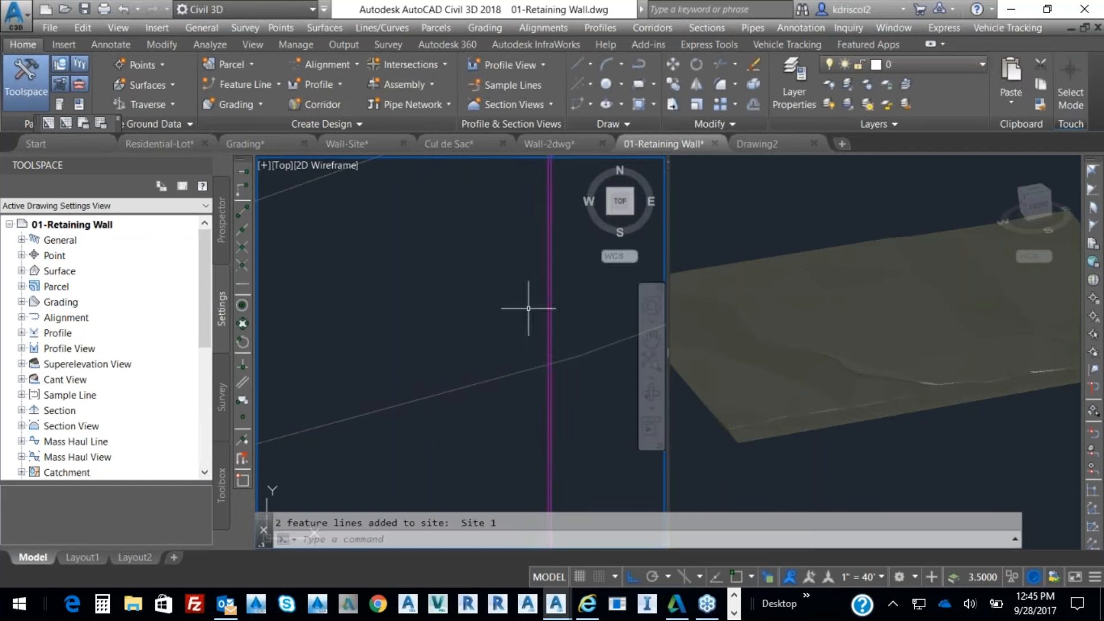
Open the Elevation Editor for one of the two wall feature lines and move it clear of the plan geometry.
{"action": "left_click", "coordinate": [546, 345]}
{"action": "scroll", "coordinate": [481, 420], "scroll_direction": "down", "scroll_amount": 3}
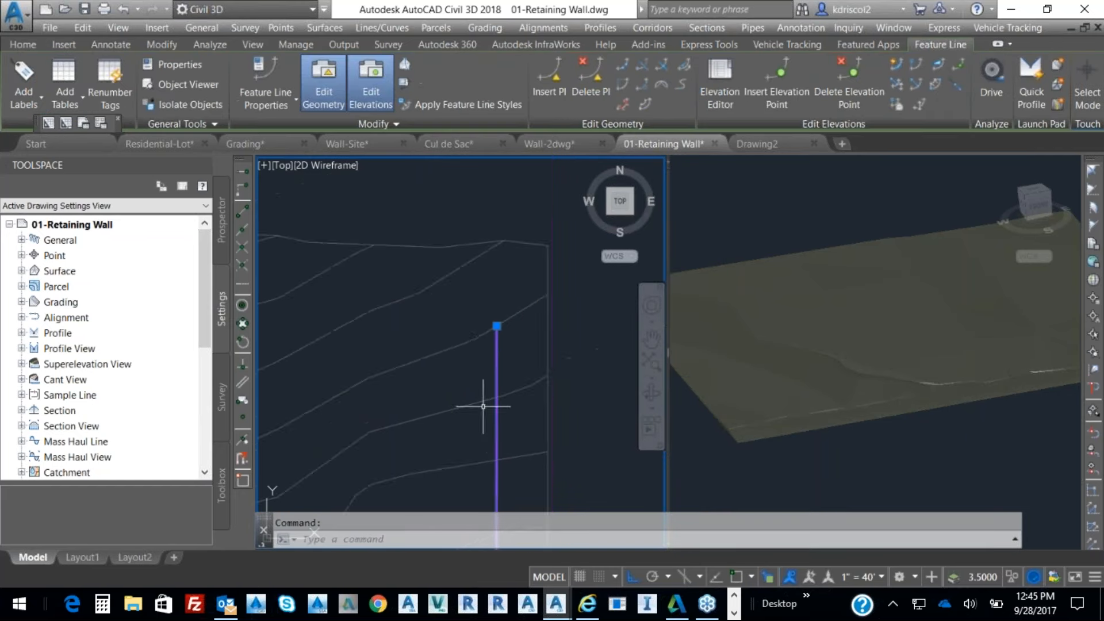
{"action": "scroll", "coordinate": [468, 397], "scroll_direction": "down", "scroll_amount": 3}
{"action": "right_click", "coordinate": [471, 316]}
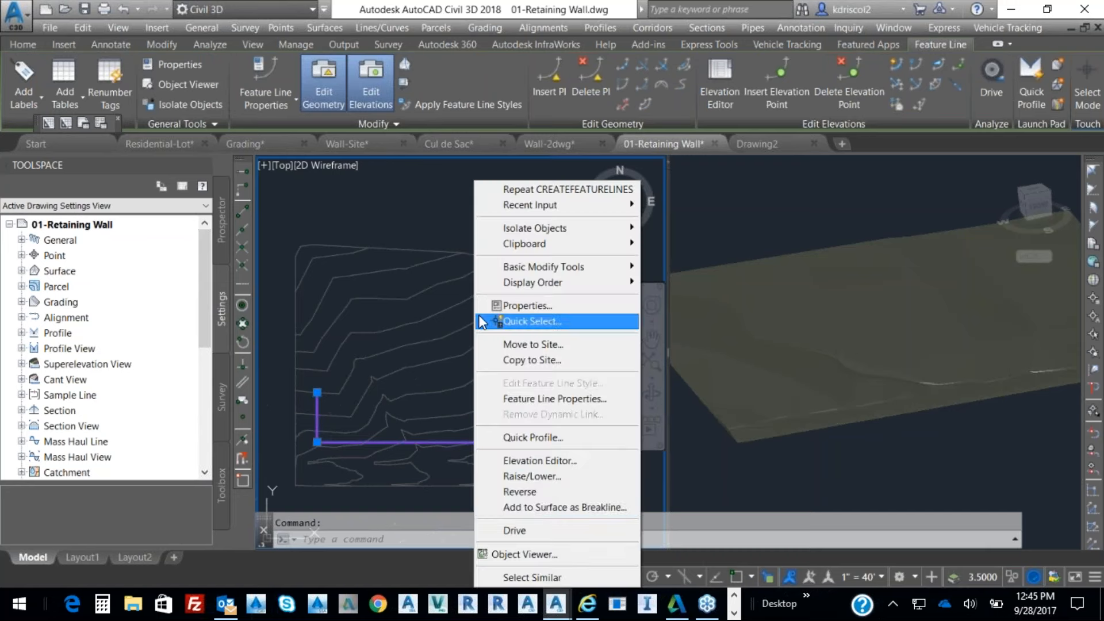
{"action": "left_click", "coordinate": [547, 460]}
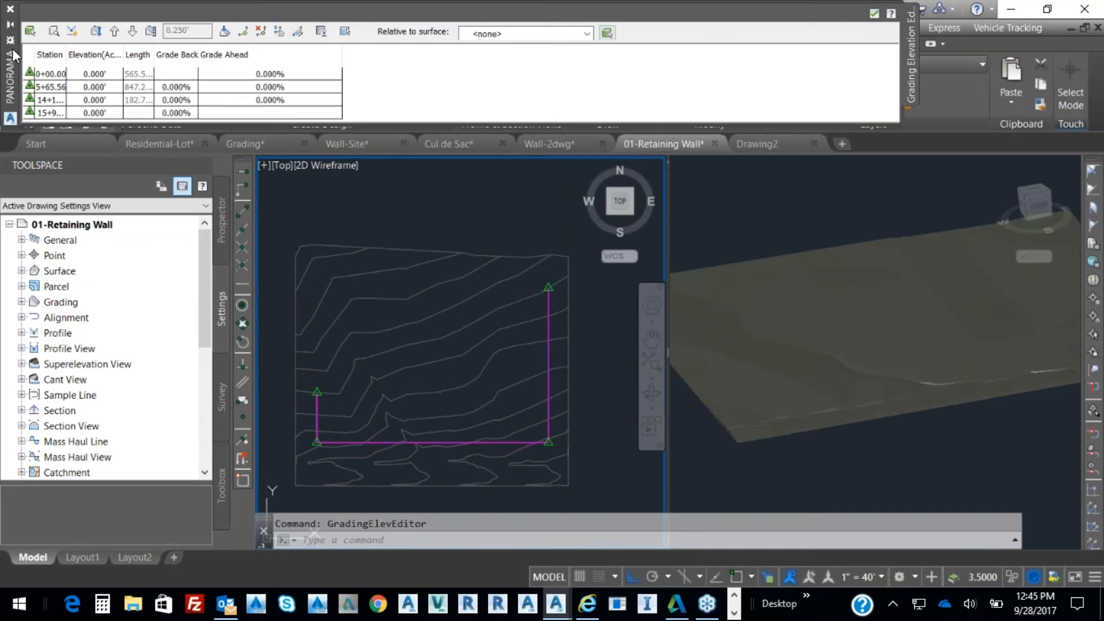
{"action": "mouse_move", "coordinate": [17, 69]}
{"action": "left_mouse_down"}
{"action": "mouse_move", "coordinate": [218, 183]}
{"action": "mouse_move", "coordinate": [193, 162]}
{"action": "mouse_move", "coordinate": [176, 164]}
{"action": "left_mouse_up"}
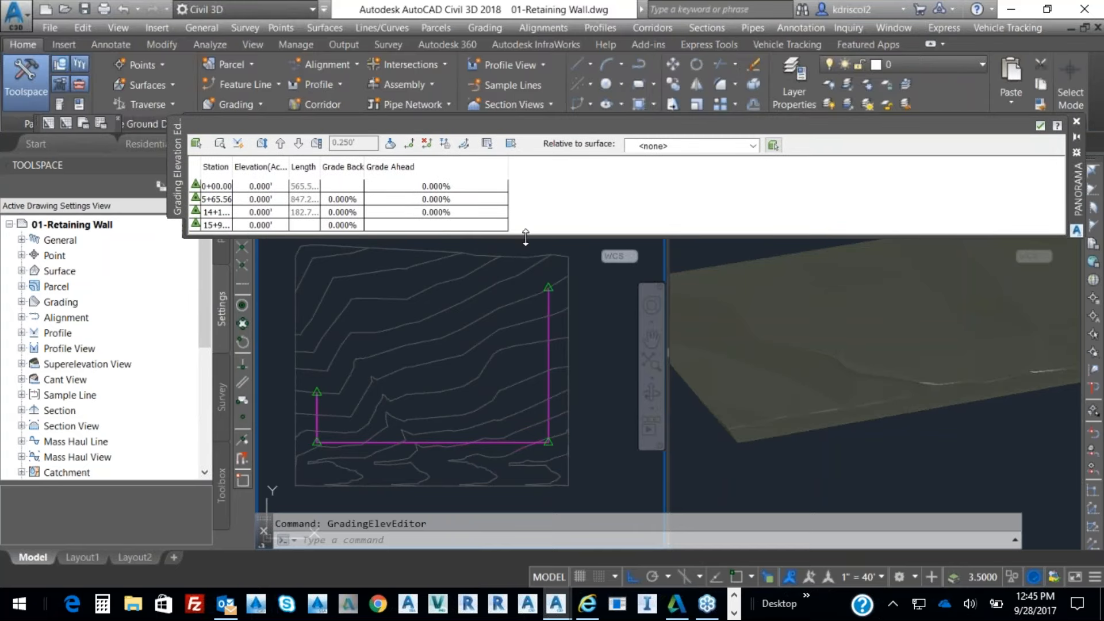
{"action": "key", "text": "Escape"}
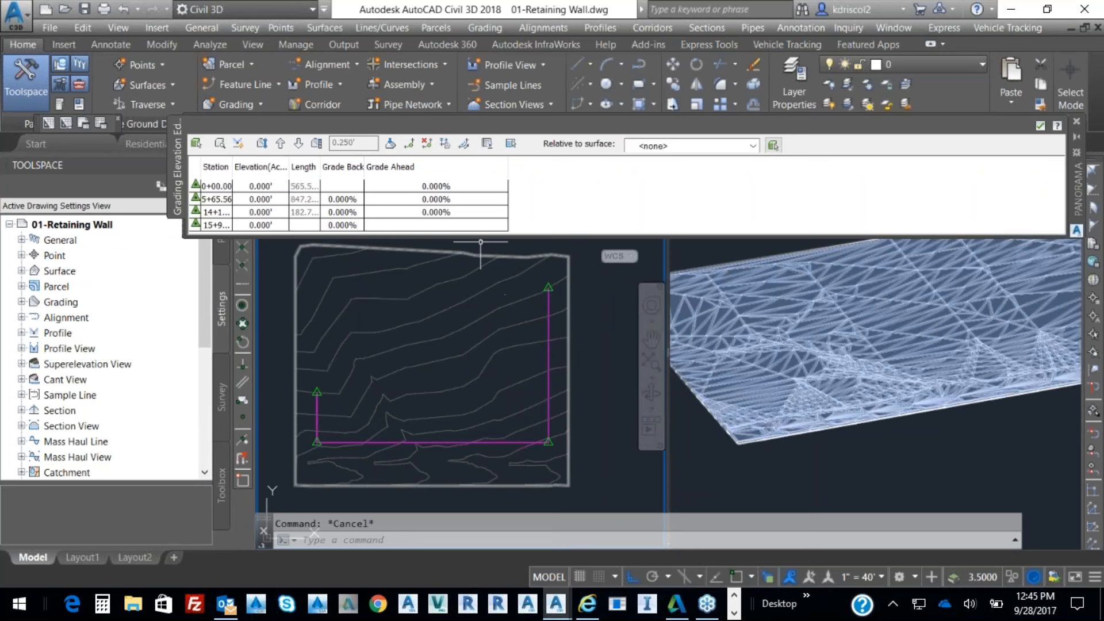
Set the feature line's elevation at station 0+00.00 to 1015 ft.
{"action": "left_click", "coordinate": [345, 143]}
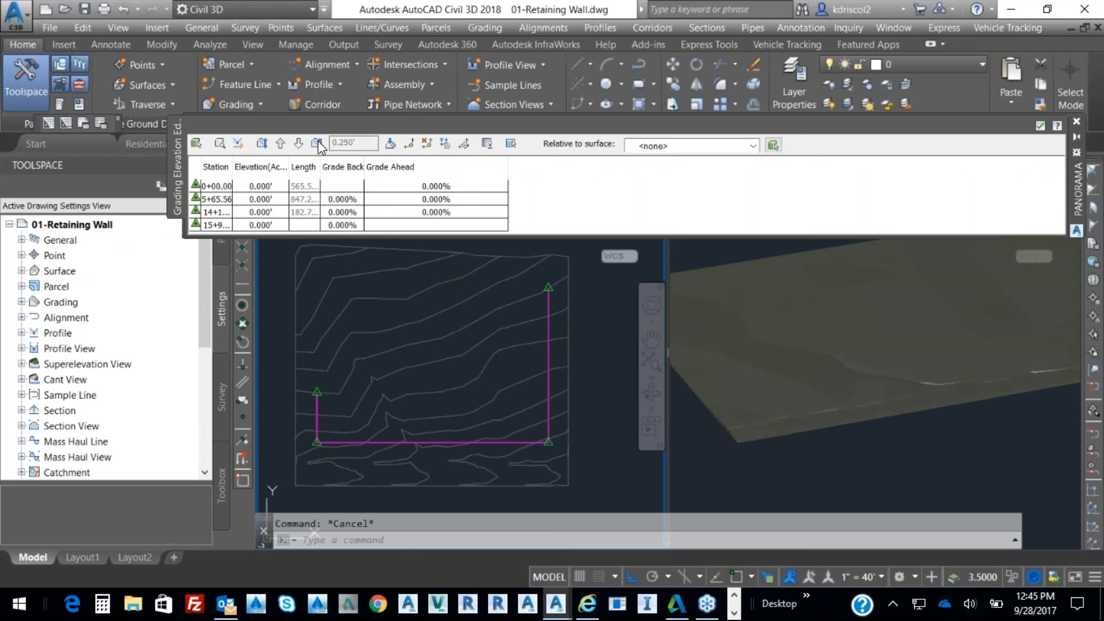
{"action": "left_click", "coordinate": [263, 144]}
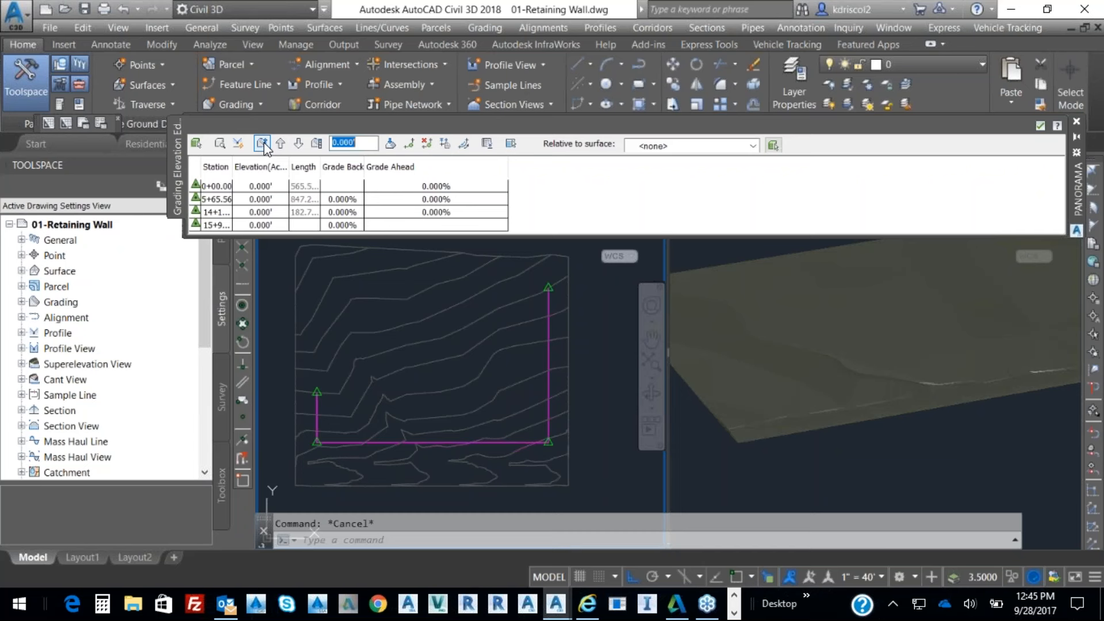
{"action": "left_click", "coordinate": [265, 188]}
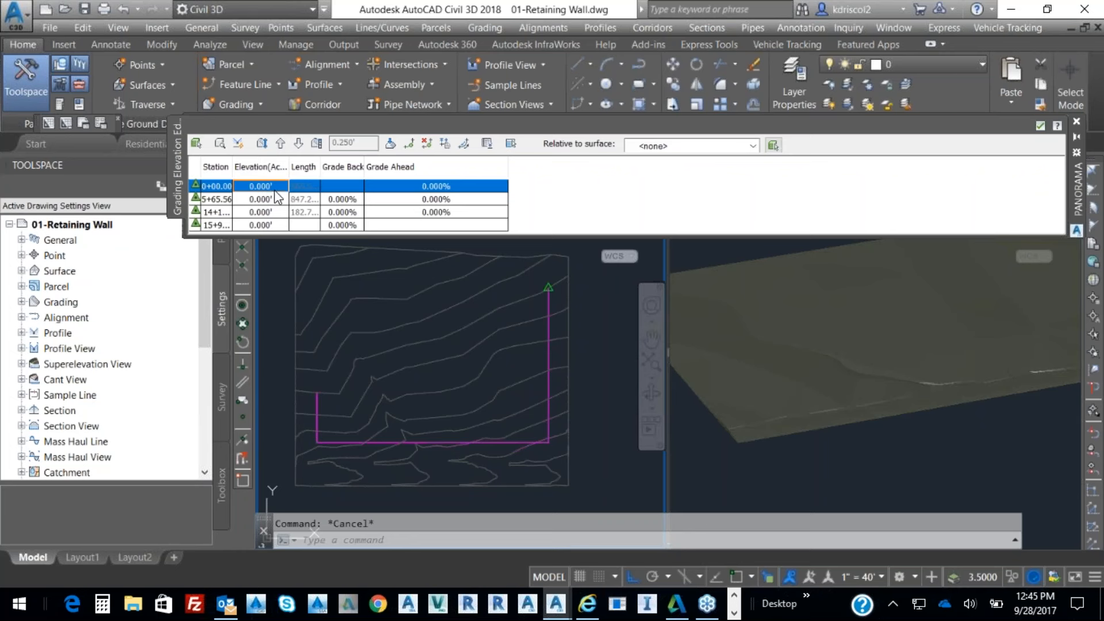
{"action": "left_click", "coordinate": [275, 186]}
{"action": "type", "text": "1"}
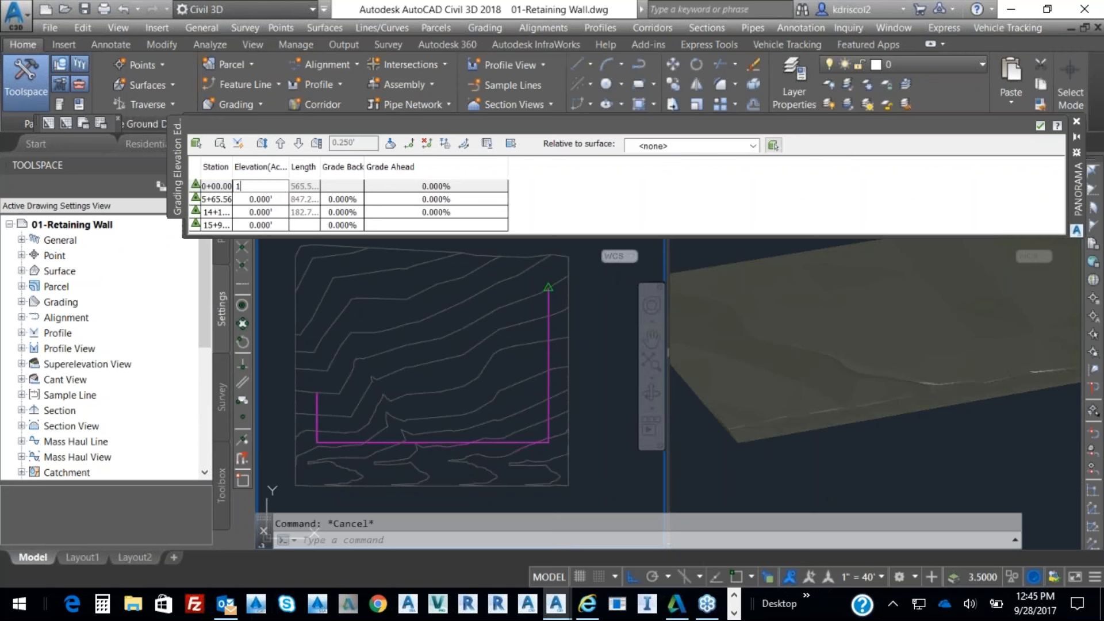
{"action": "type", "text": "015"}
{"action": "key", "text": "Return"}
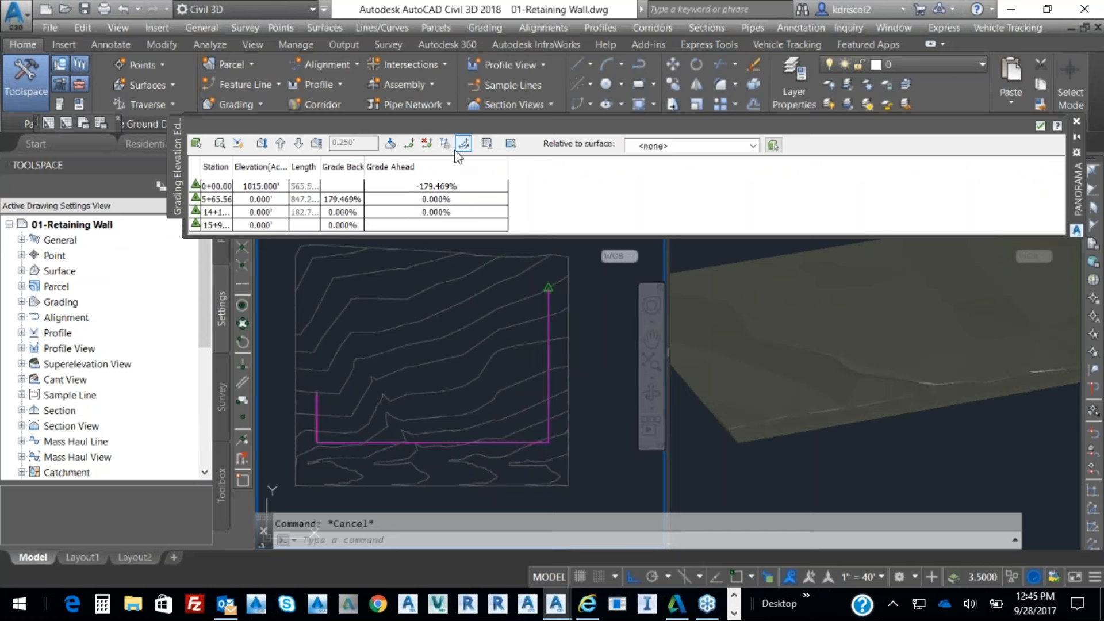
Try to flatten the feature line with only the first station row selected.
{"action": "left_click", "coordinate": [512, 144]}
{"action": "left_click", "coordinate": [269, 186]}
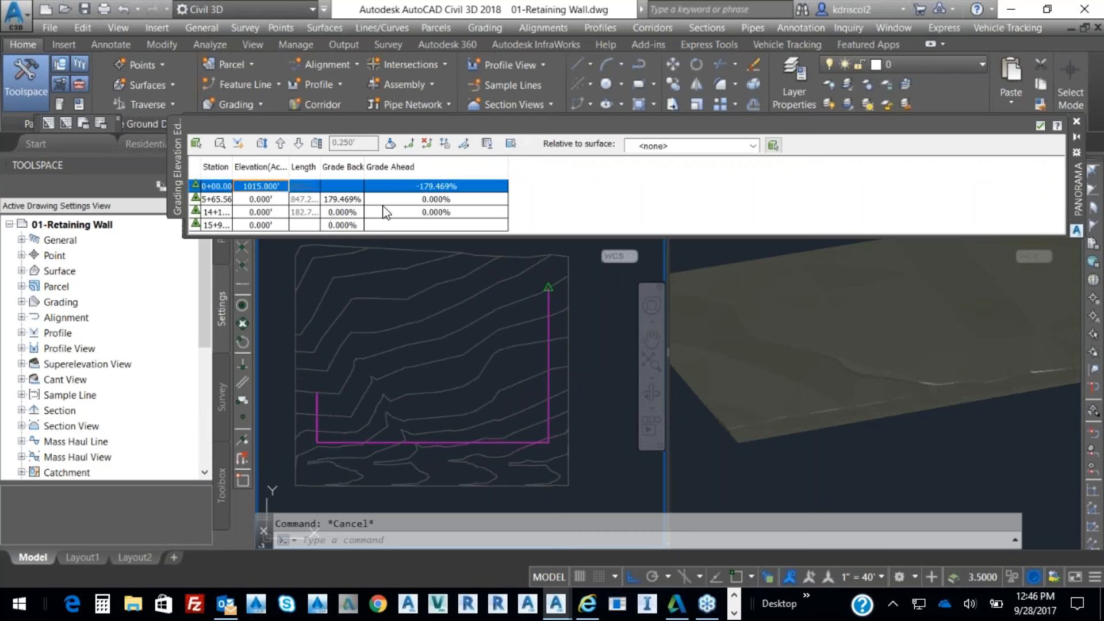
{"action": "left_click", "coordinate": [395, 145]}
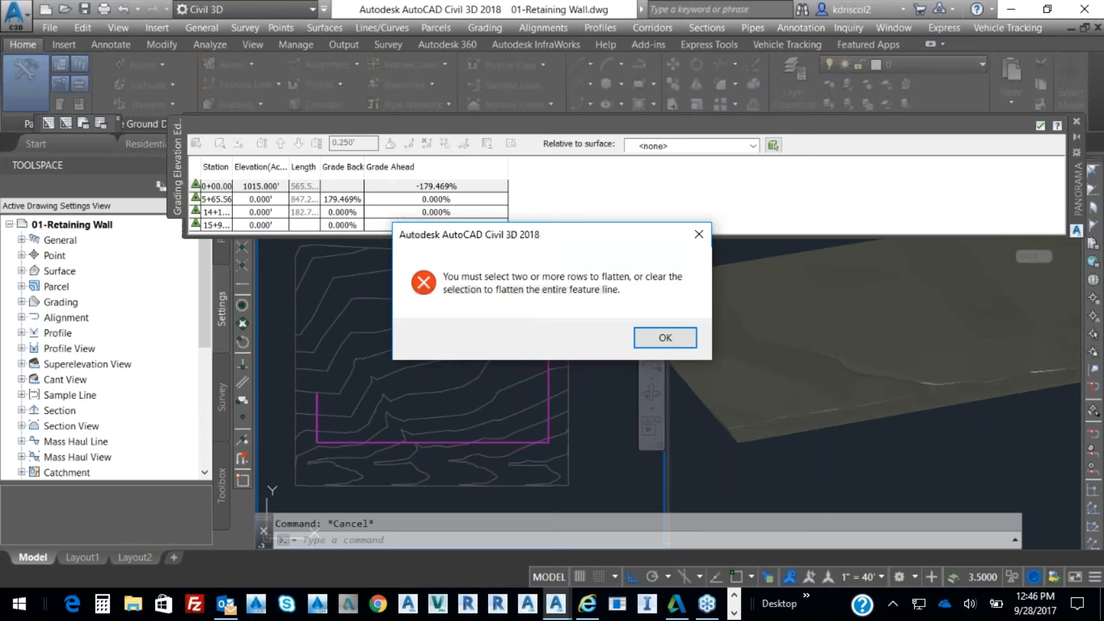
{"action": "left_click", "coordinate": [668, 338]}
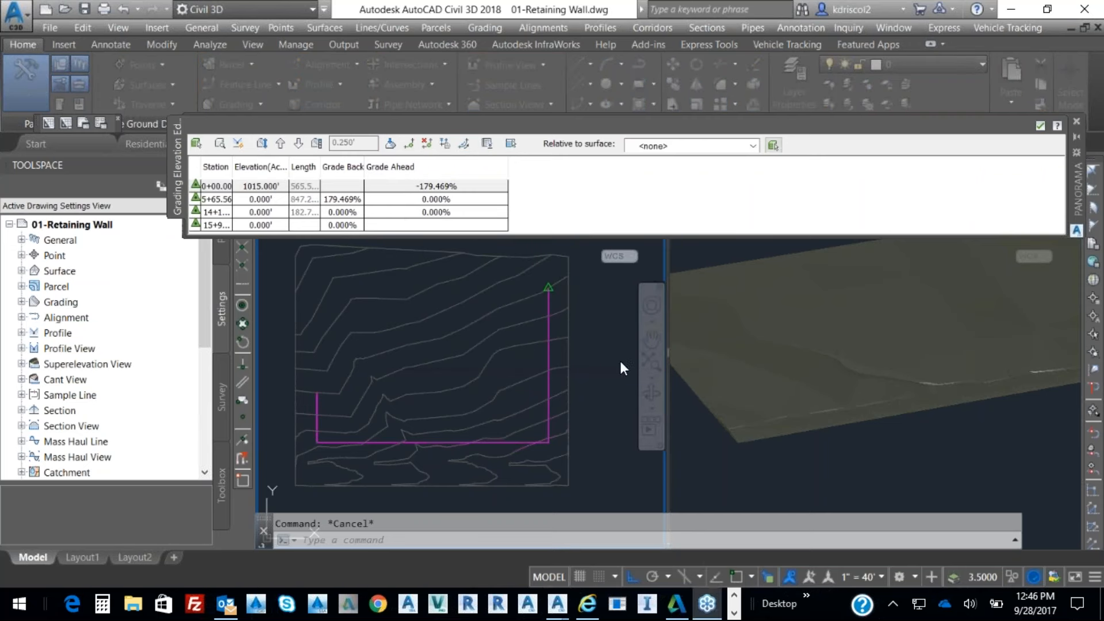
Clear the row selection, flatten the entire feature line to a constant elevation, and close the Elevation Editor.
{"action": "left_click", "coordinate": [266, 202]}
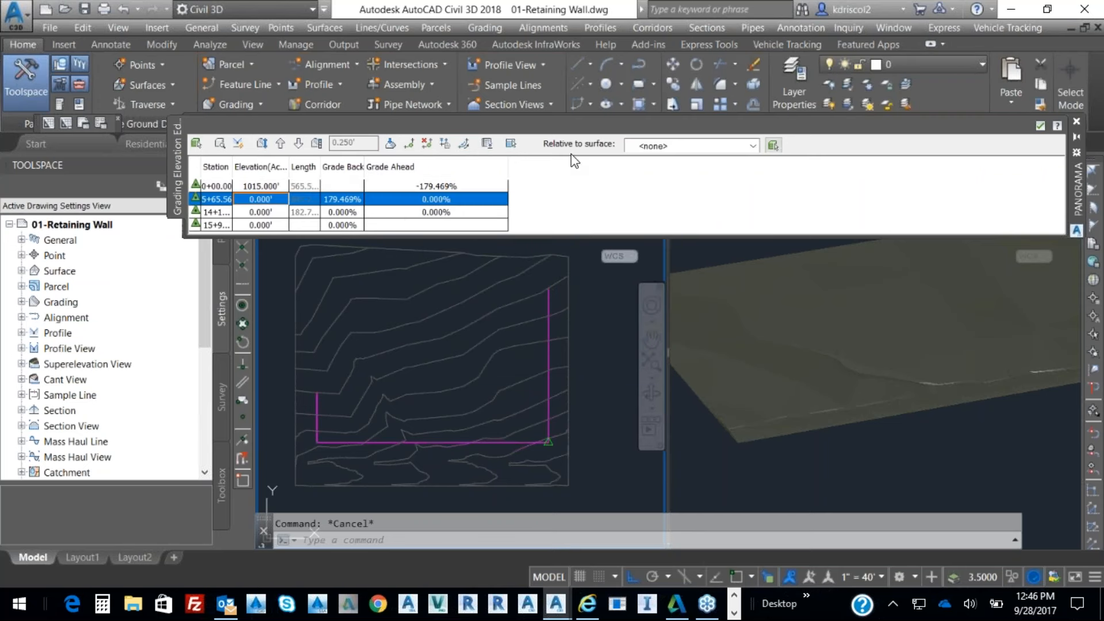
{"action": "left_click", "coordinate": [510, 144]}
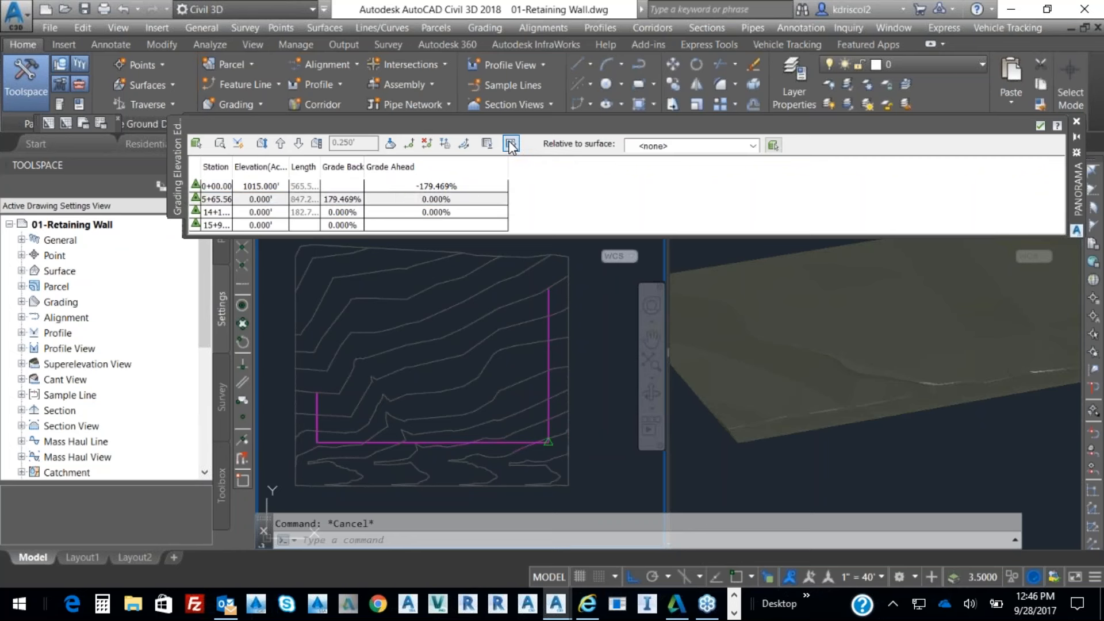
{"action": "left_click", "coordinate": [393, 147]}
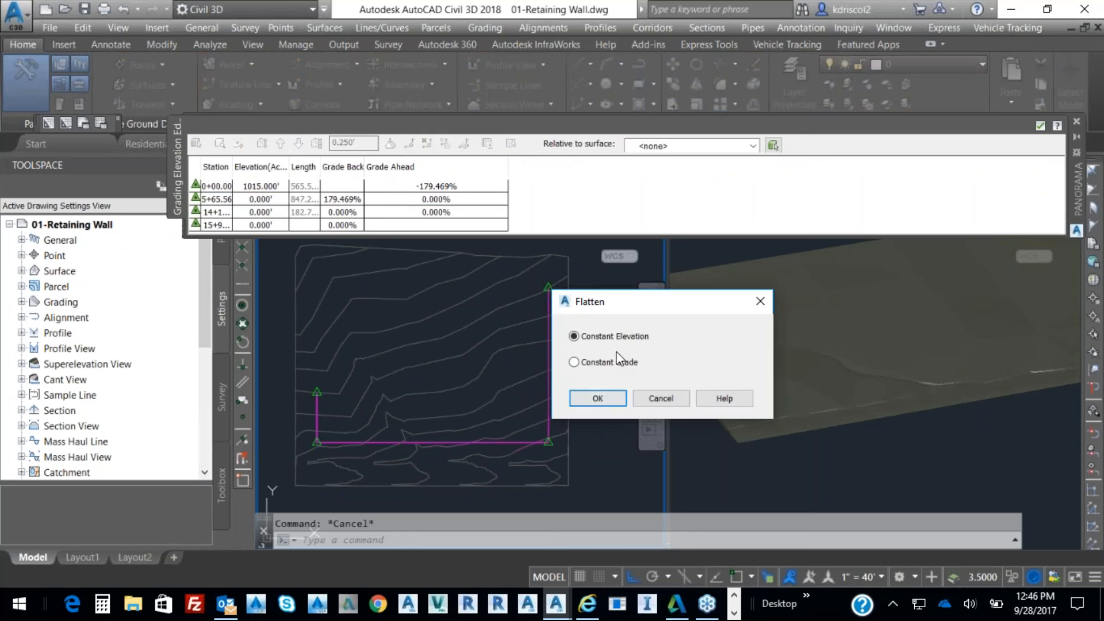
{"action": "left_click", "coordinate": [607, 403]}
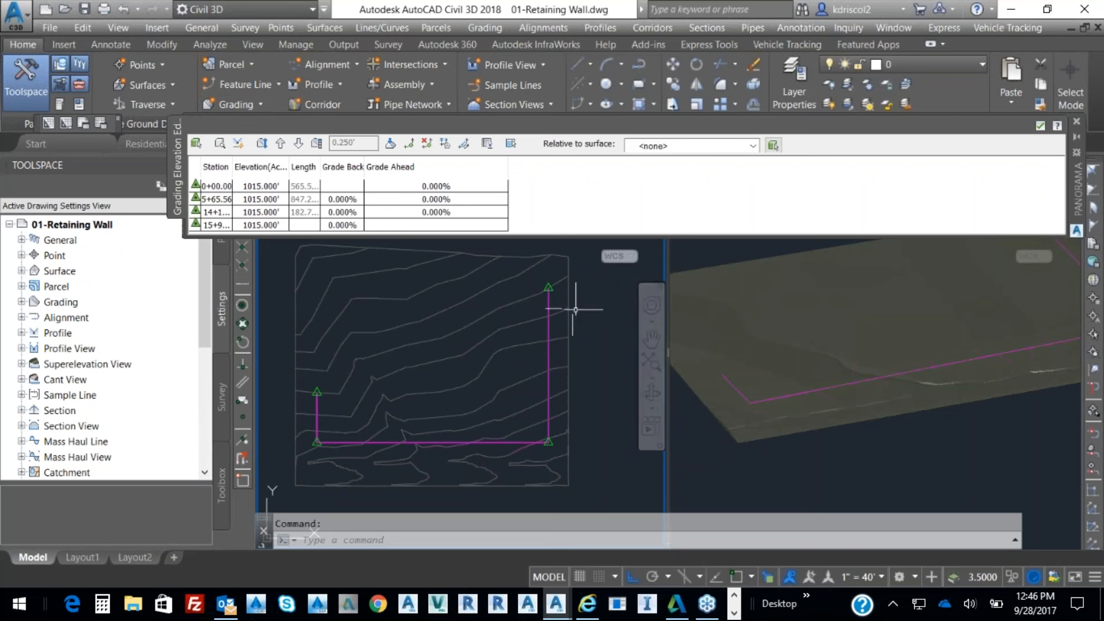
{"action": "left_click", "coordinate": [1041, 127]}
{"action": "key", "text": "Escape"}
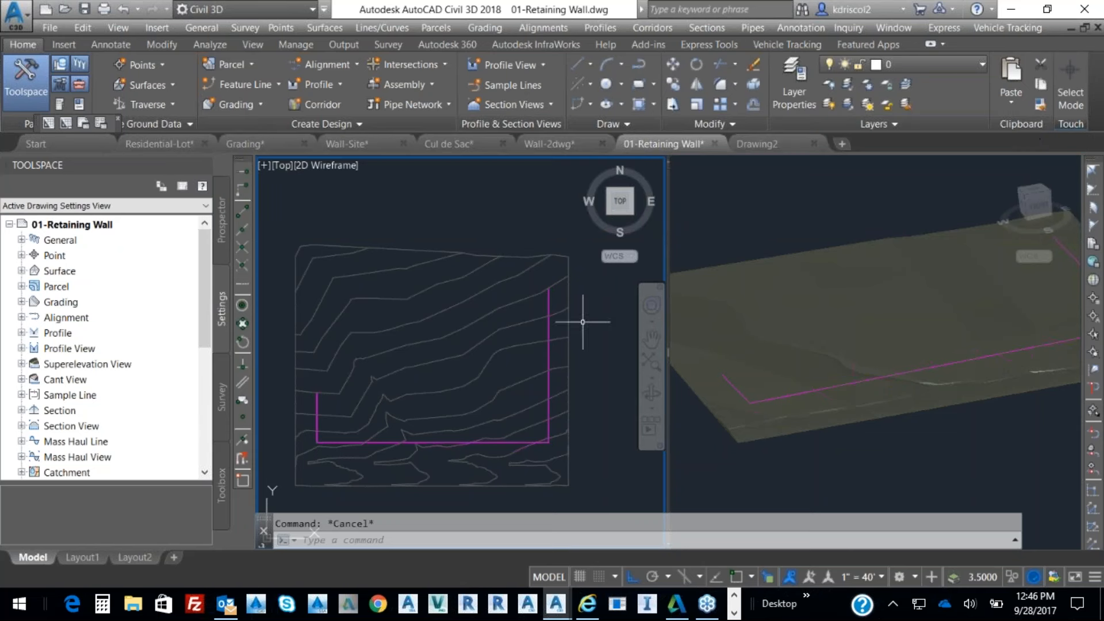
Select the outer wall feature line in plan, and close Outlook while keeping its last copied item available for pasting.
{"action": "scroll", "coordinate": [547, 334], "scroll_direction": "up", "scroll_amount": 5}
{"action": "left_click", "coordinate": [531, 326]}
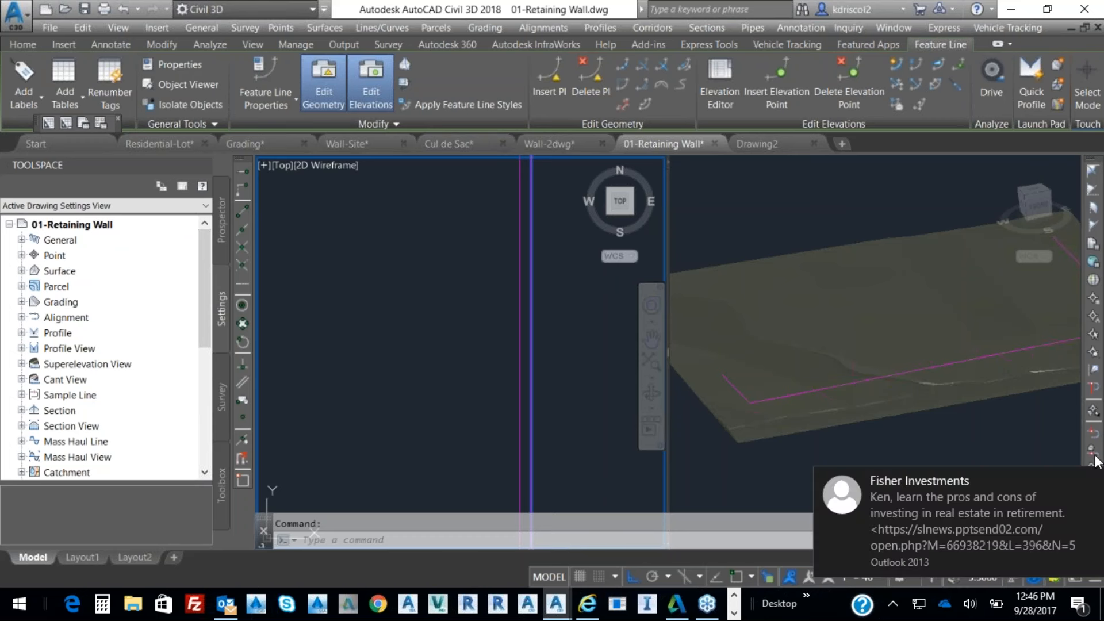
{"action": "left_click", "coordinate": [1091, 482]}
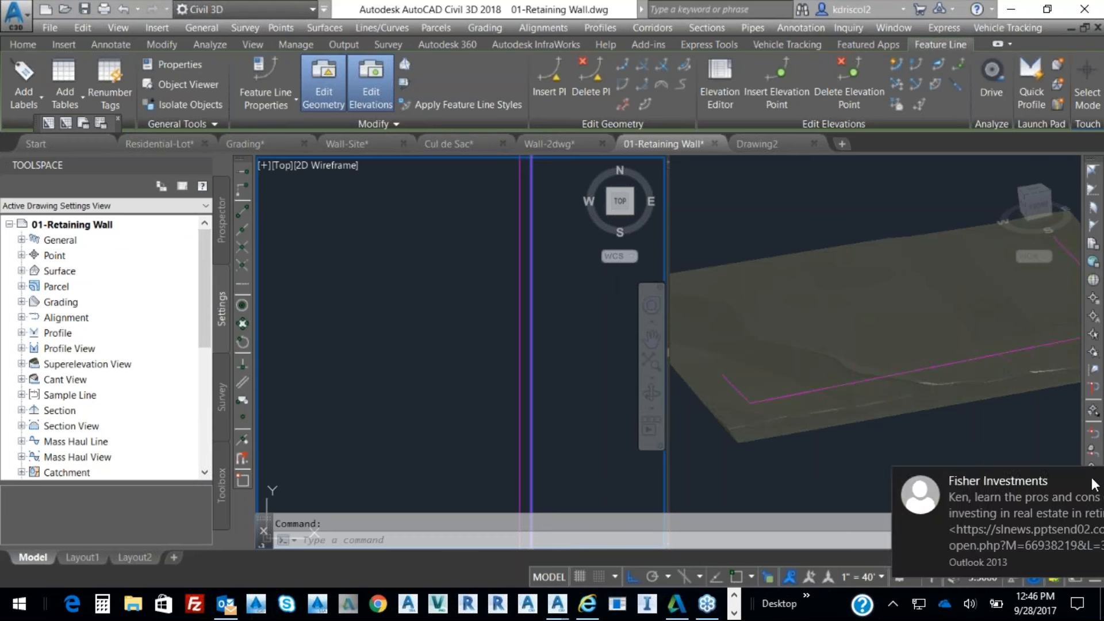
{"action": "right_click", "coordinate": [222, 612]}
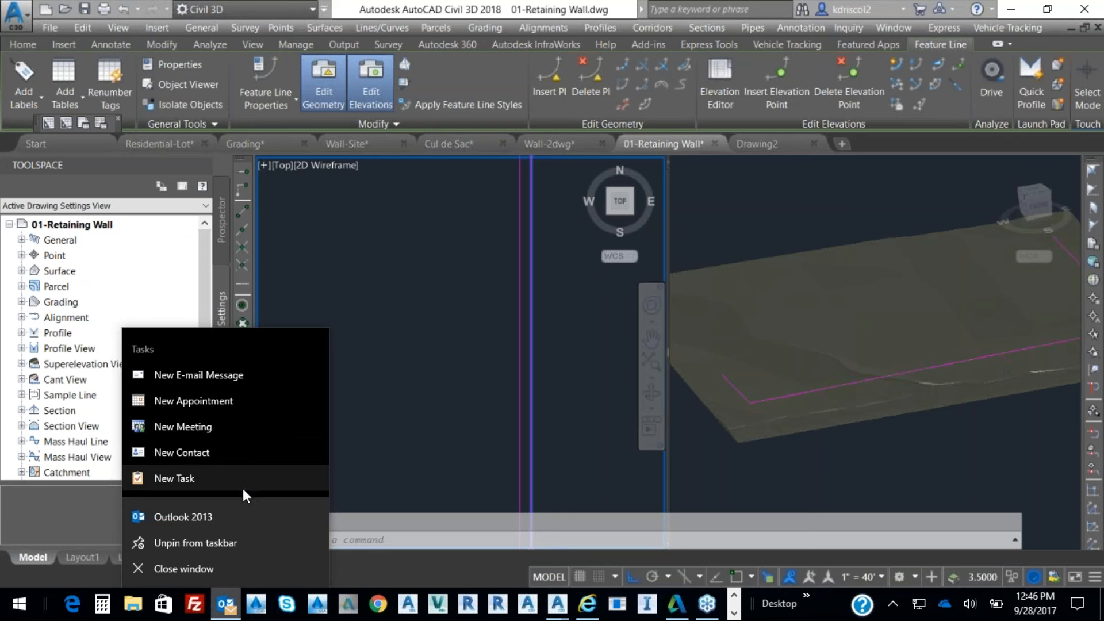
{"action": "left_click", "coordinate": [200, 566]}
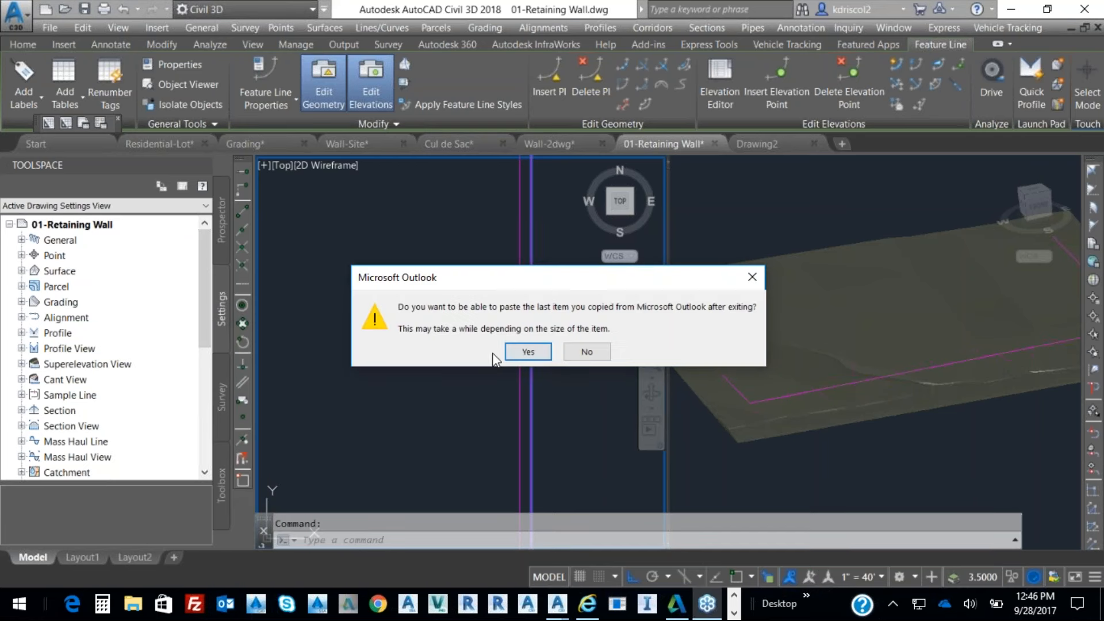
{"action": "left_click", "coordinate": [545, 352]}
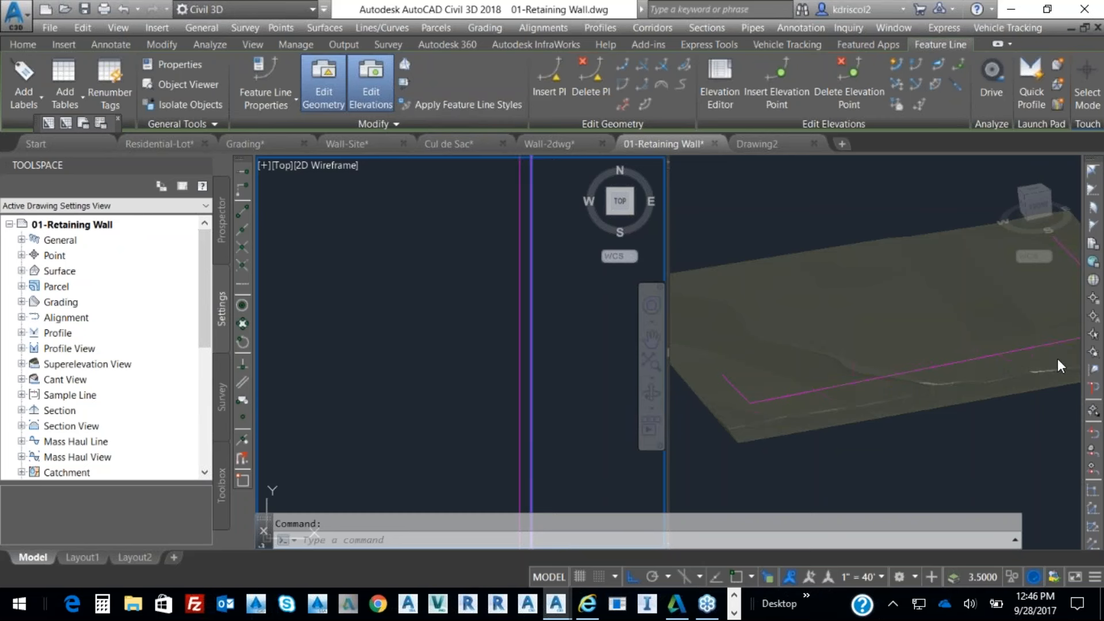
{"action": "left_click", "coordinate": [409, 58]}
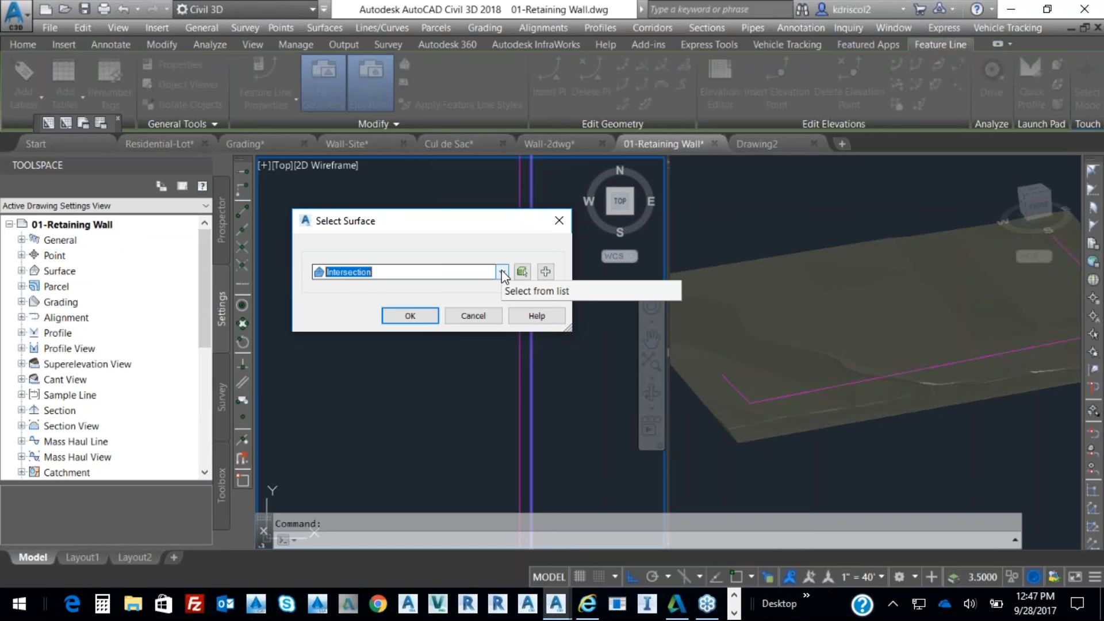
{"action": "left_click", "coordinate": [502, 271]}
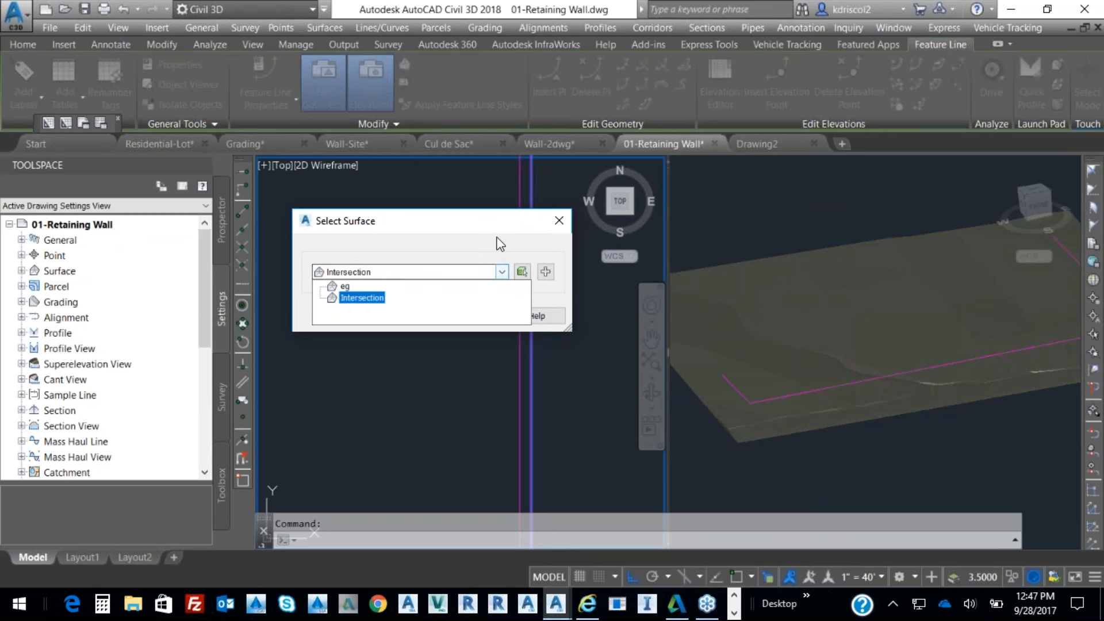
{"action": "left_click", "coordinate": [344, 285]}
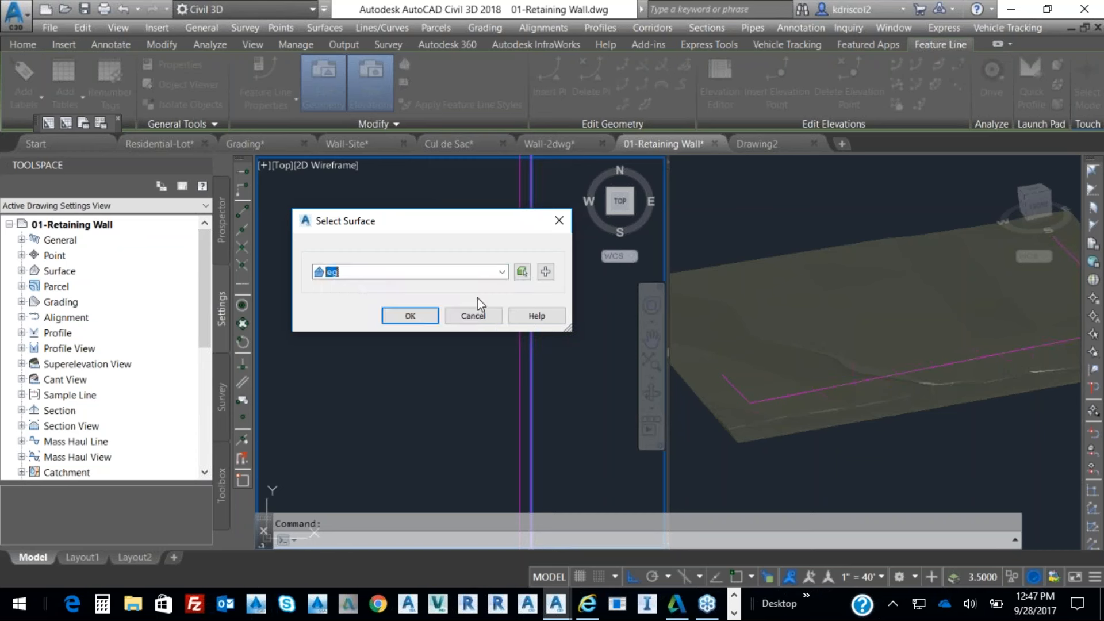
{"action": "left_click", "coordinate": [424, 316]}
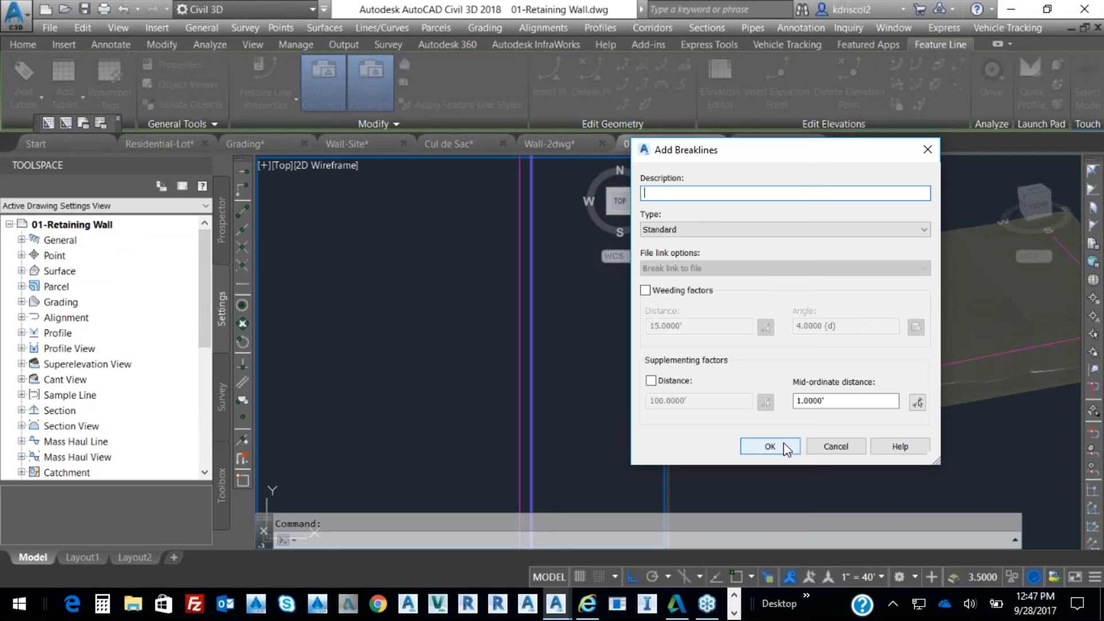
{"action": "left_click", "coordinate": [843, 452]}
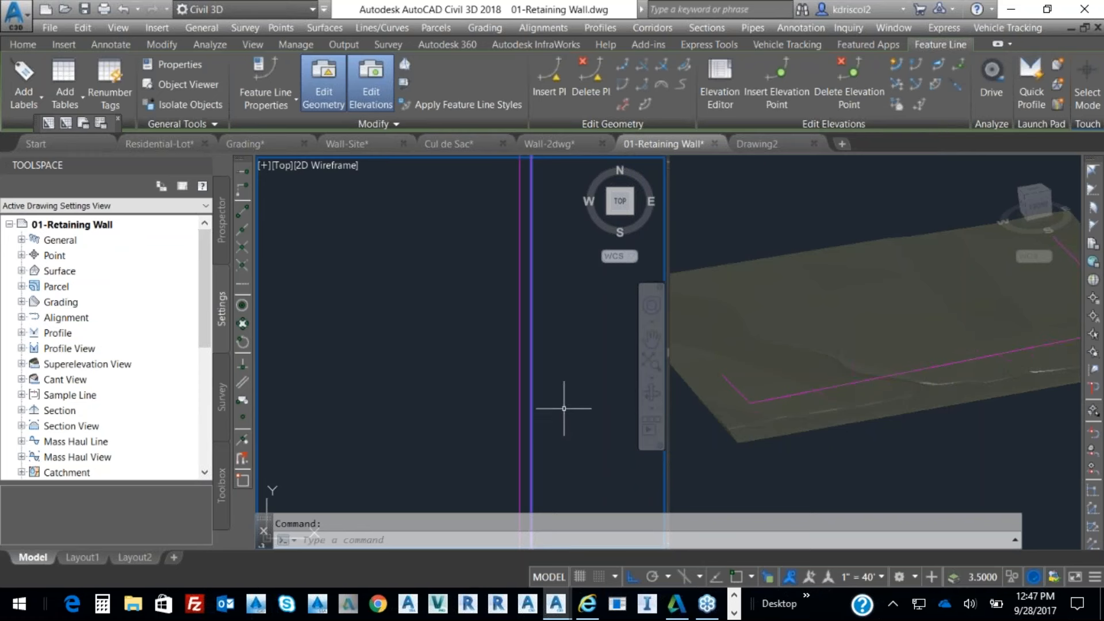
Set the outer wall feature line's elevations from the eg surface, inserting intermediate grade break points.
{"action": "key", "text": "Escape"}
{"action": "left_click", "coordinate": [531, 411]}
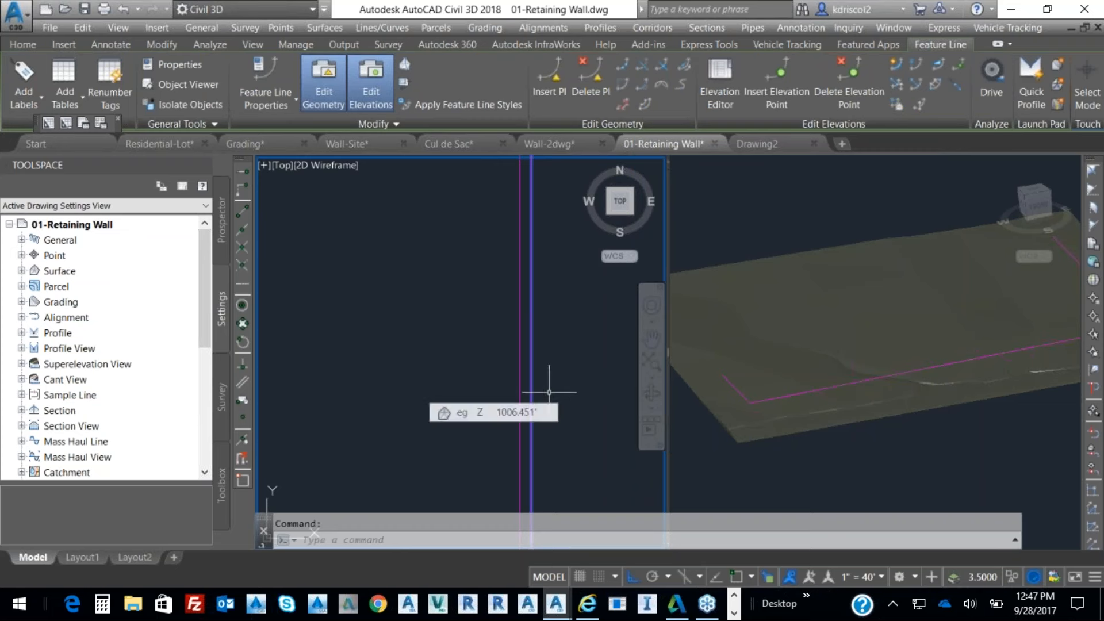
{"action": "left_click", "coordinate": [901, 104]}
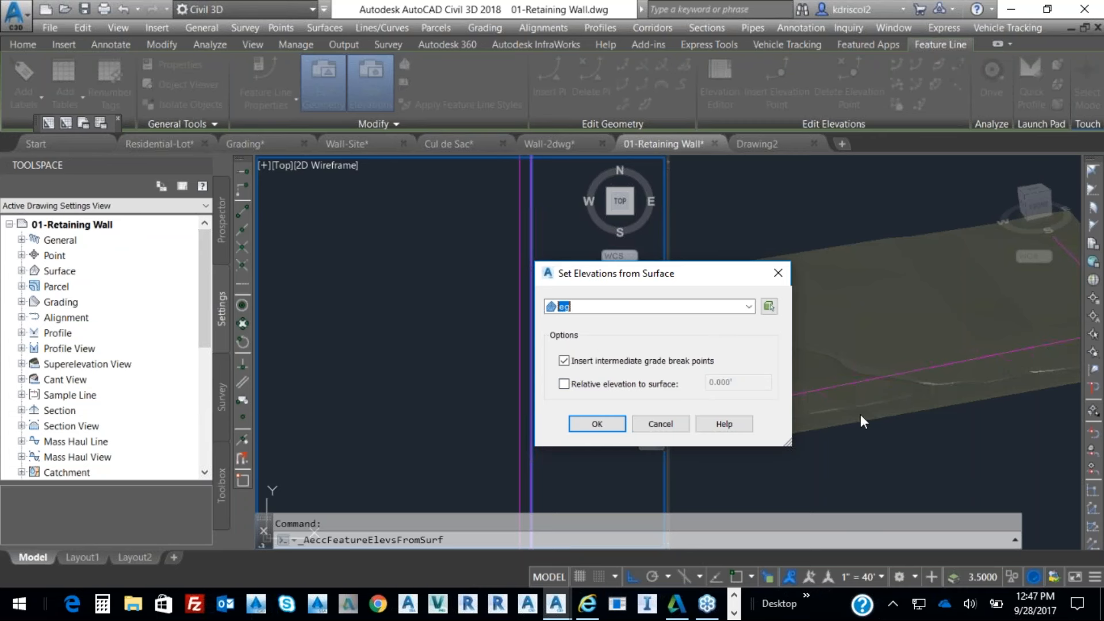
{"action": "left_click", "coordinate": [597, 424]}
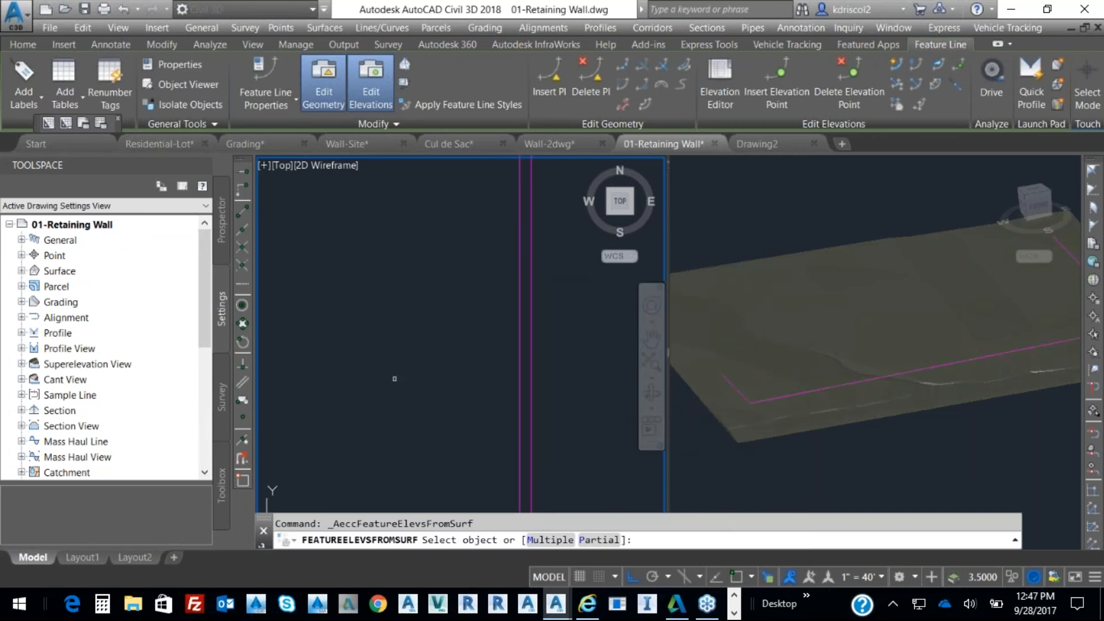
{"action": "left_click", "coordinate": [852, 351]}
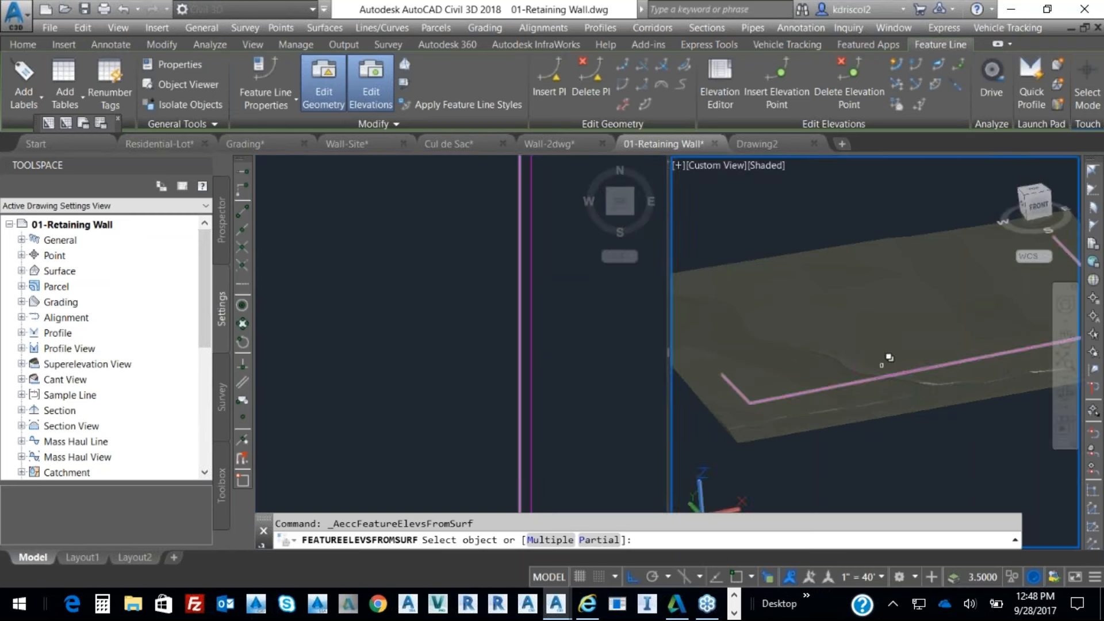
{"action": "scroll", "coordinate": [857, 336], "scroll_direction": "up", "scroll_amount": 4}
{"action": "scroll", "coordinate": [861, 323], "scroll_direction": "down", "scroll_amount": 5}
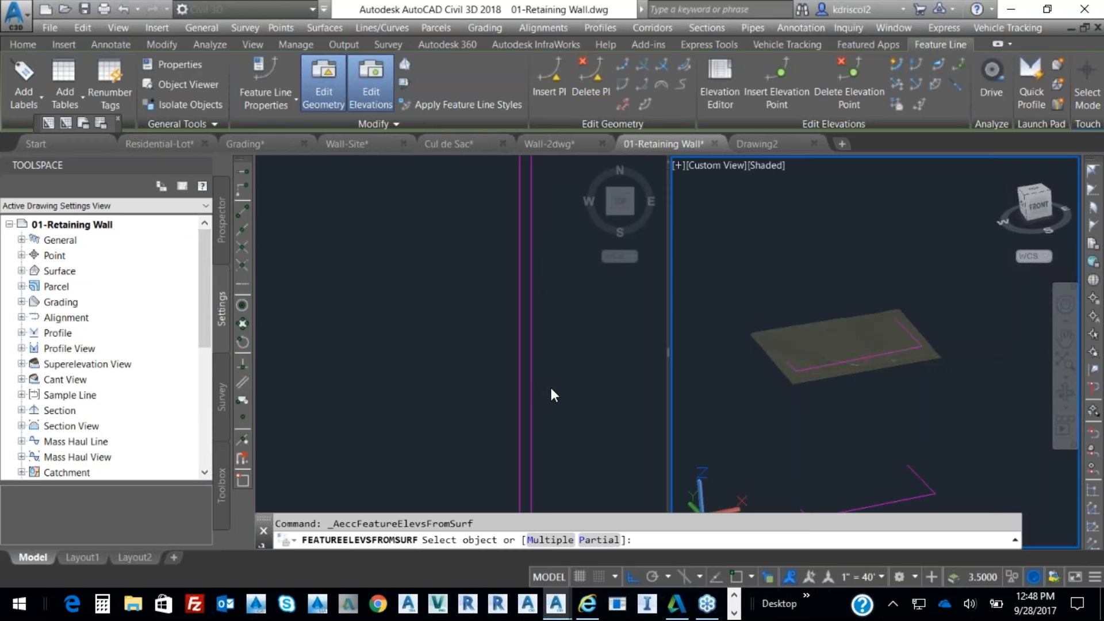
{"action": "left_click", "coordinate": [547, 390]}
{"action": "left_click", "coordinate": [532, 393]}
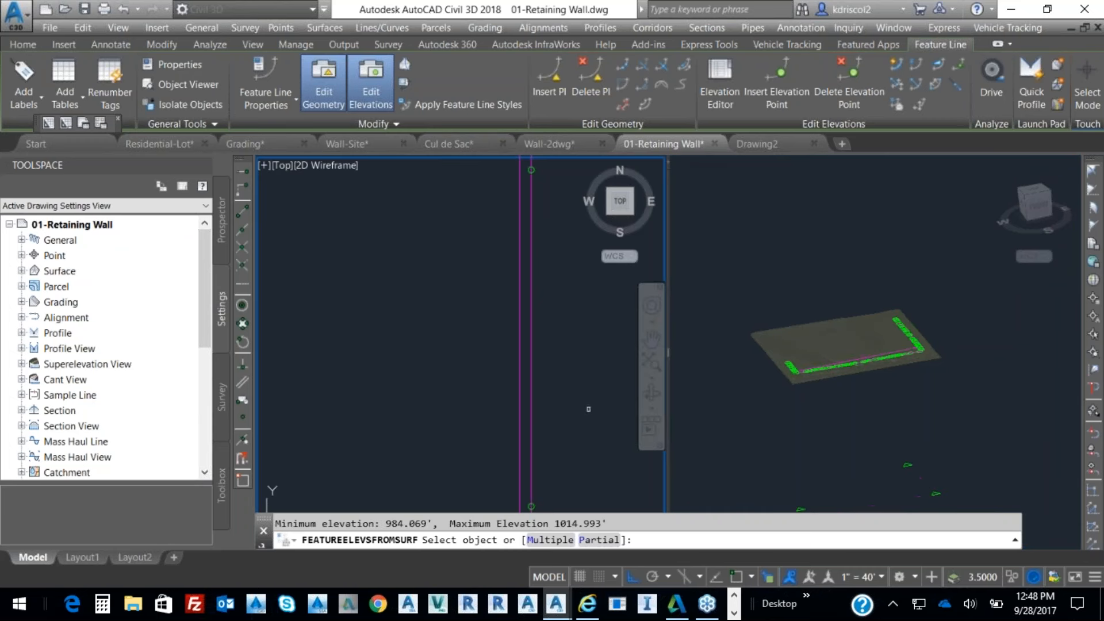
{"action": "right_click", "coordinate": [573, 407]}
{"action": "left_click", "coordinate": [601, 416]}
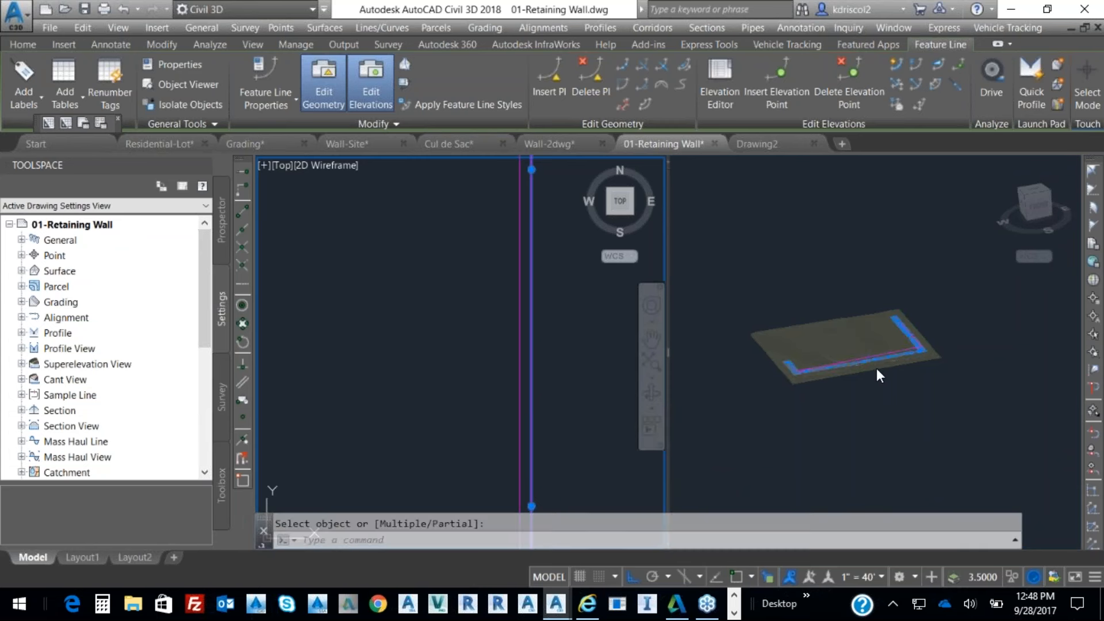
{"action": "key", "text": "Escape"}
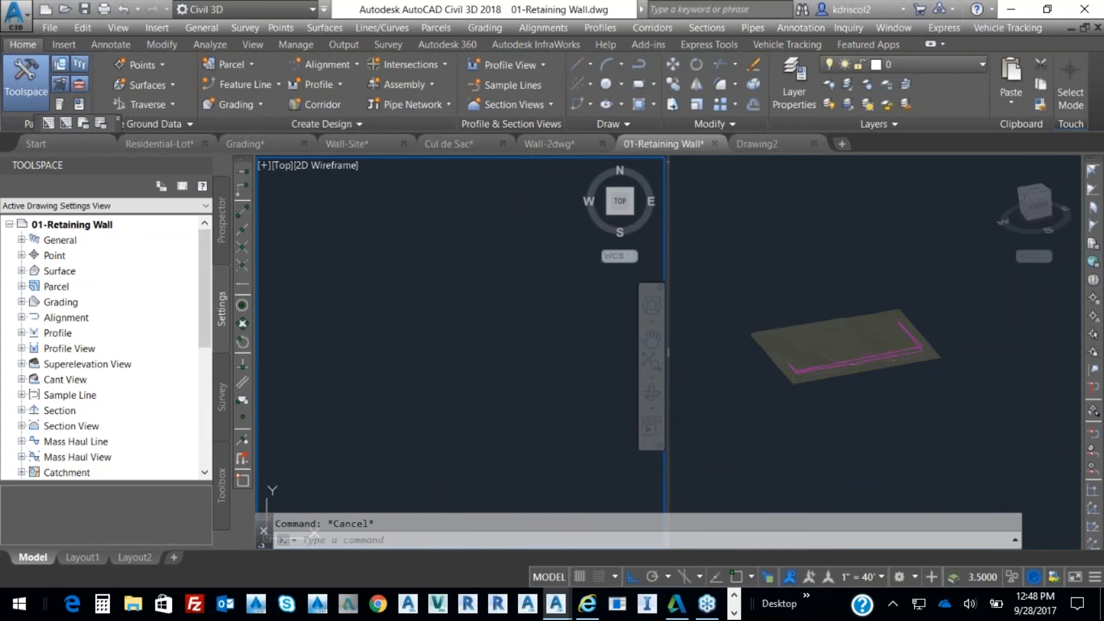
Orbit the 3D view to examine both wall feature lines against the existing ground surface.
{"action": "scroll", "coordinate": [862, 361], "scroll_direction": "down", "scroll_amount": 4}
{"action": "scroll", "coordinate": [537, 387], "scroll_direction": "down", "scroll_amount": 5}
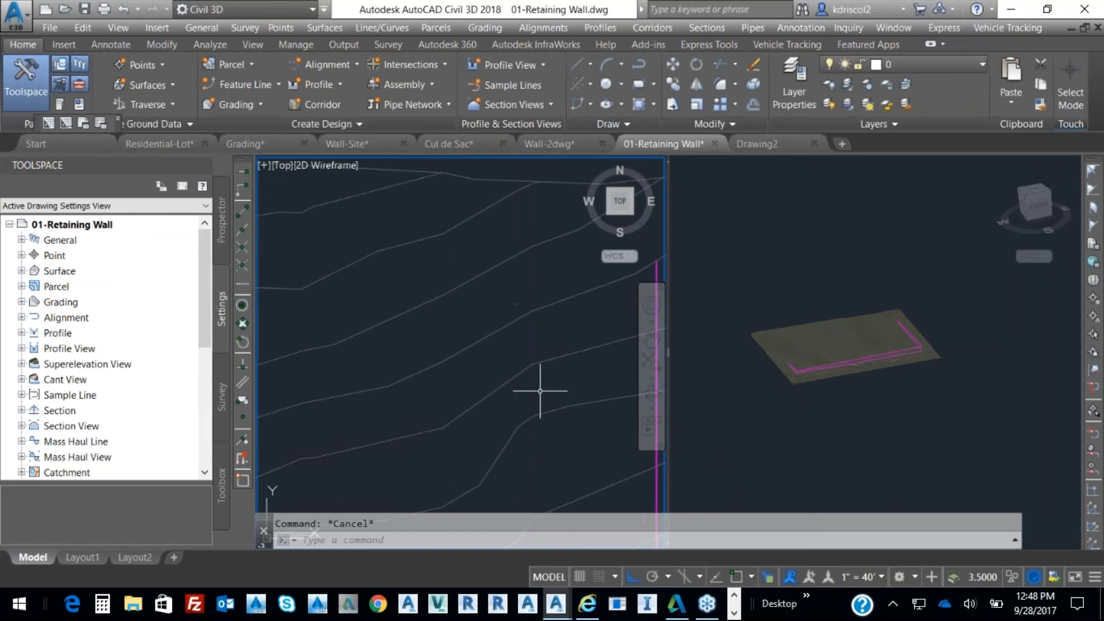
{"action": "scroll", "coordinate": [547, 368], "scroll_direction": "up", "scroll_amount": 3}
{"action": "left_click", "coordinate": [843, 289]}
{"action": "scroll", "coordinate": [901, 340], "scroll_direction": "up", "scroll_amount": 5}
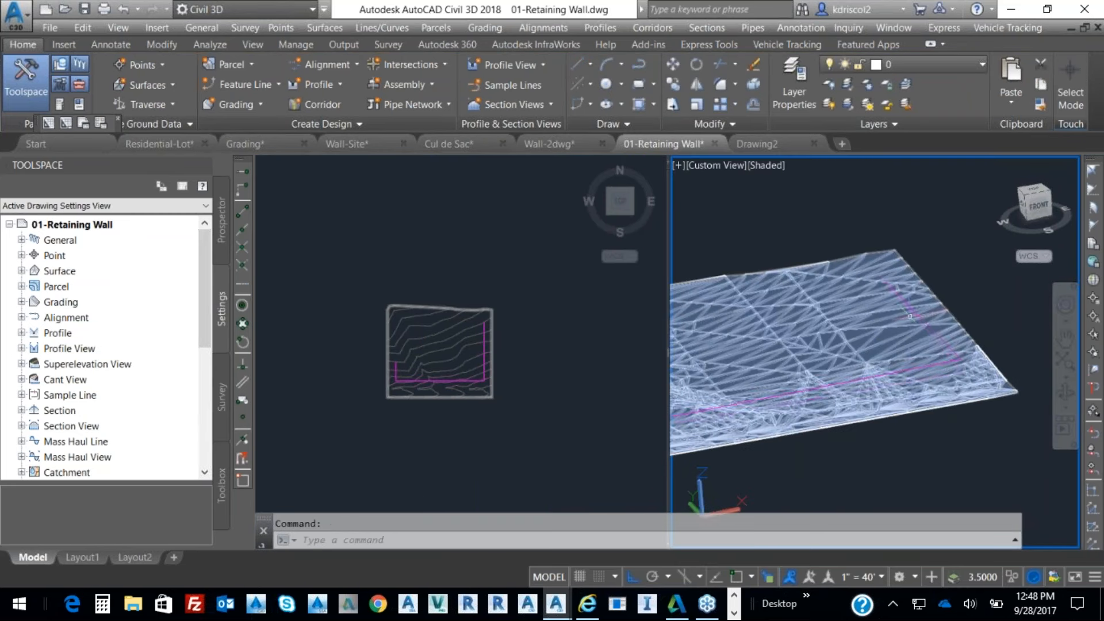
{"action": "right_click", "coordinate": [966, 314]}
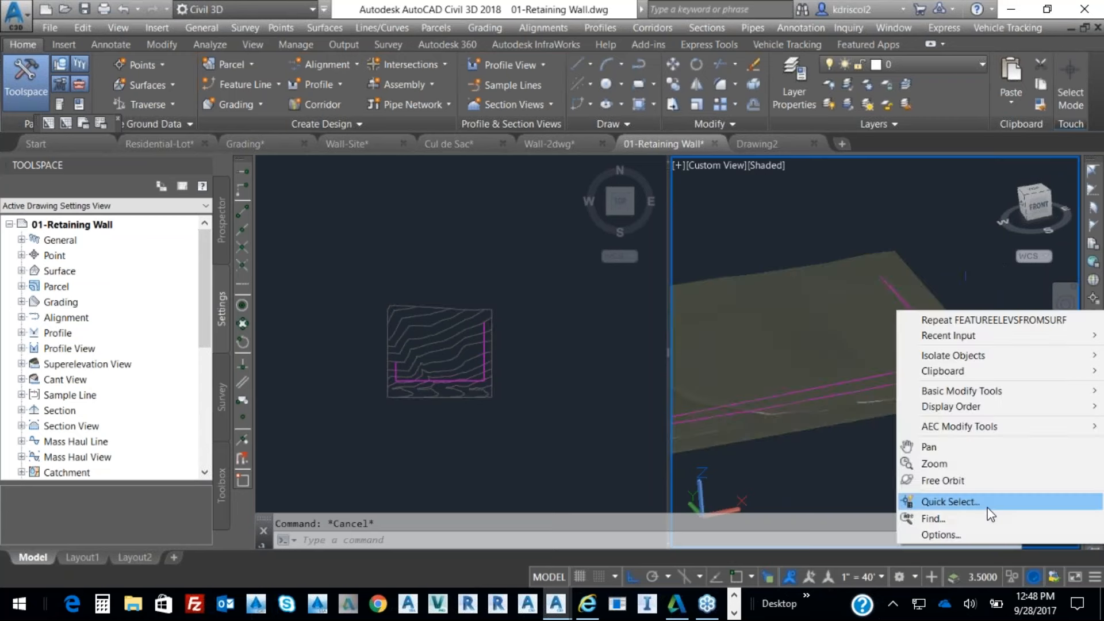
{"action": "left_click", "coordinate": [964, 479]}
{"action": "mouse_move", "coordinate": [925, 426]}
{"action": "left_mouse_down"}
{"action": "mouse_move", "coordinate": [875, 434]}
{"action": "mouse_move", "coordinate": [803, 419]}
{"action": "mouse_move", "coordinate": [930, 372]}
{"action": "mouse_move", "coordinate": [784, 361]}
{"action": "mouse_move", "coordinate": [791, 341]}
{"action": "mouse_move", "coordinate": [855, 357]}
{"action": "left_mouse_up"}
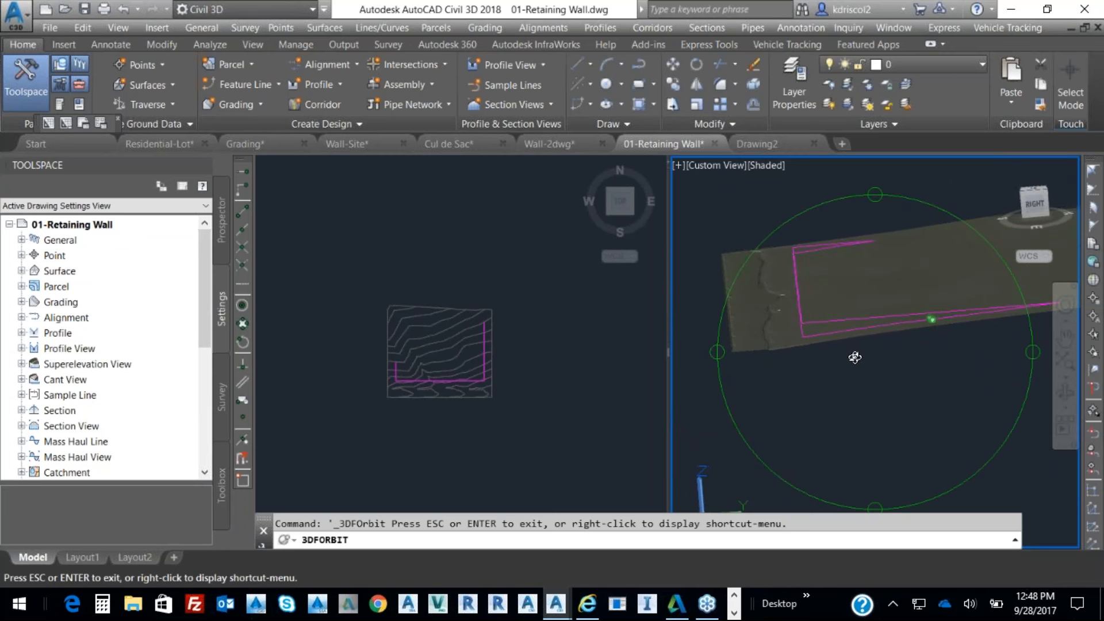
{"action": "key", "text": "Escape"}
{"action": "mouse_move", "coordinate": [888, 333]}
{"action": "middle_mouse_down"}
{"action": "mouse_move", "coordinate": [846, 450]}
{"action": "mouse_move", "coordinate": [821, 407]}
{"action": "middle_mouse_up"}
{"action": "scroll", "coordinate": [834, 388], "scroll_direction": "up", "scroll_amount": 3}
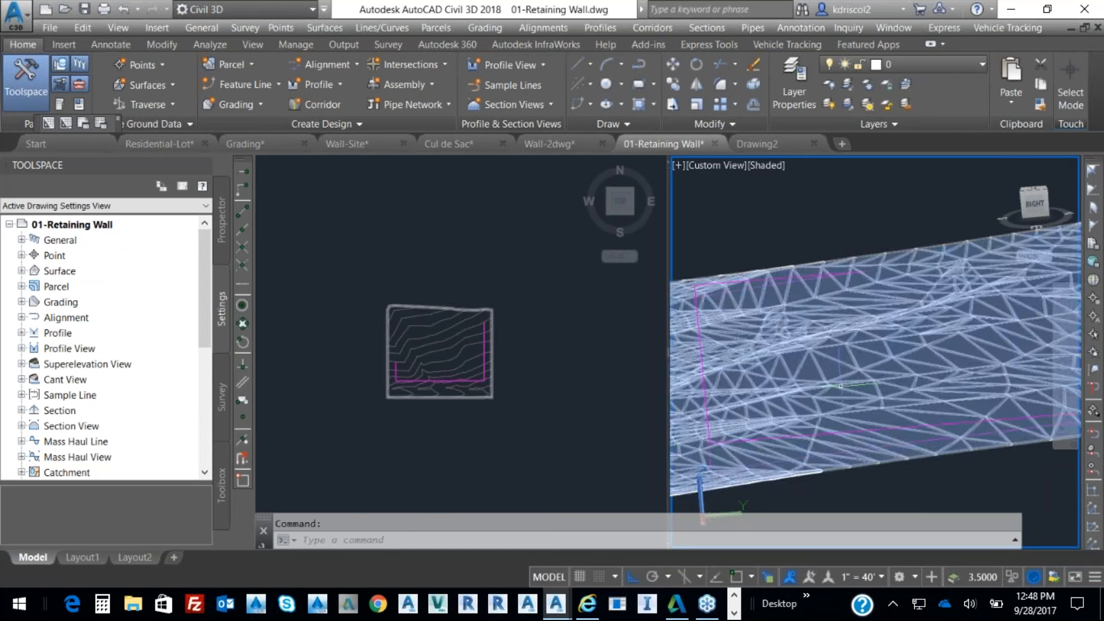
{"action": "key", "text": "Escape"}
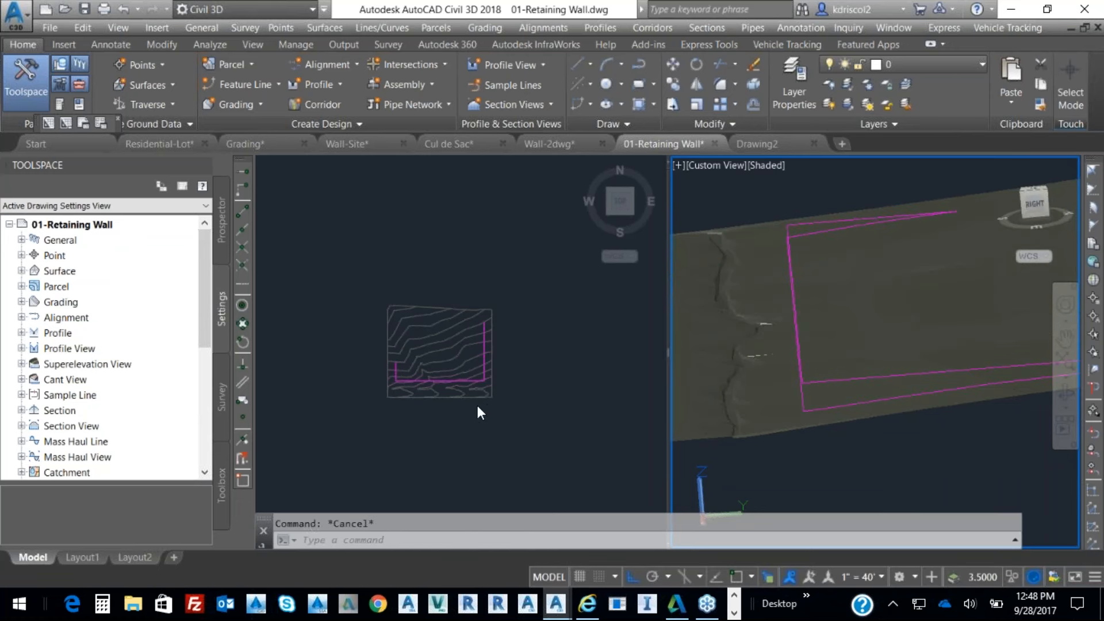
Select both wall feature lines for adding as breaklines and create a new TIN surface named Wall to receive them.
{"action": "left_click", "coordinate": [470, 354]}
{"action": "scroll", "coordinate": [490, 341], "scroll_direction": "up", "scroll_amount": 5}
{"action": "left_click", "coordinate": [495, 342]}
{"action": "left_click", "coordinate": [459, 352]}
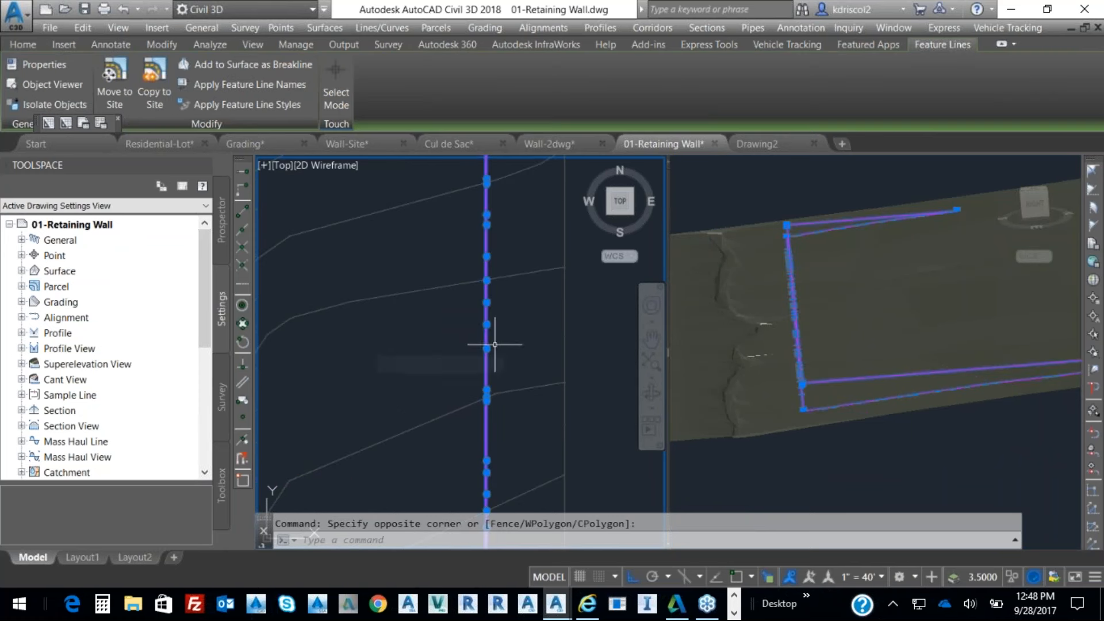
{"action": "left_click", "coordinate": [281, 58]}
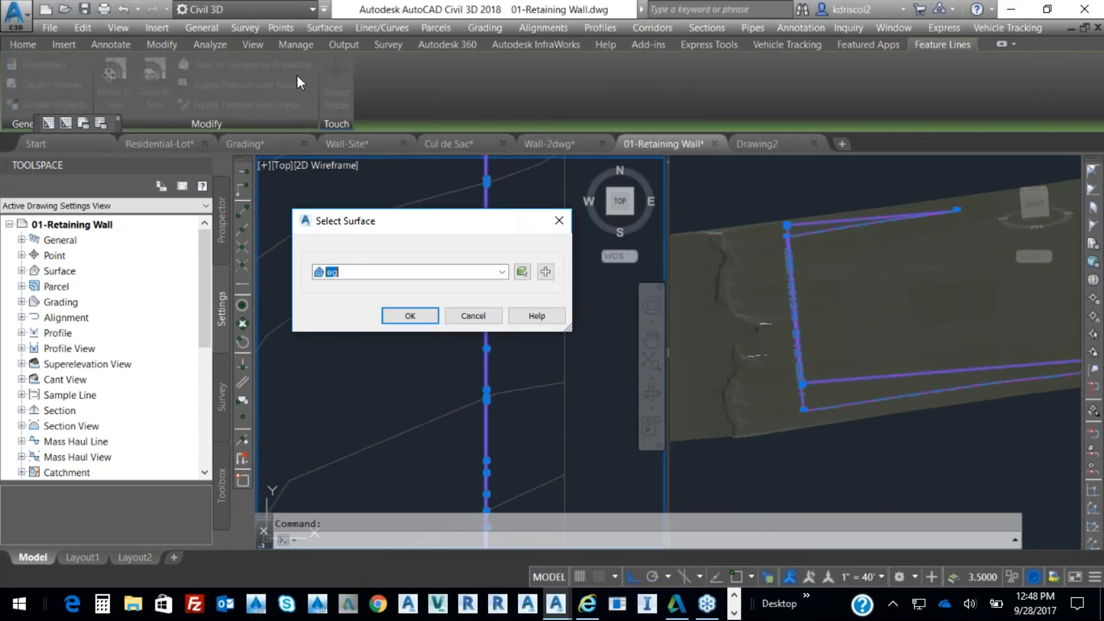
{"action": "left_click", "coordinate": [551, 270]}
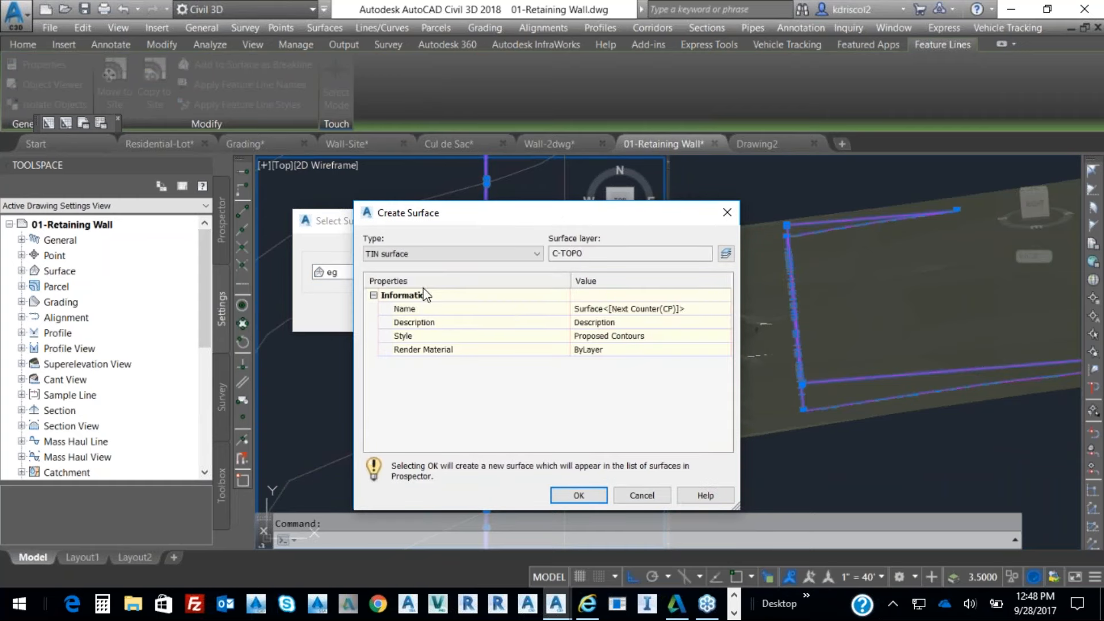
{"action": "left_click", "coordinate": [645, 308]}
{"action": "type", "text": "Wall"}
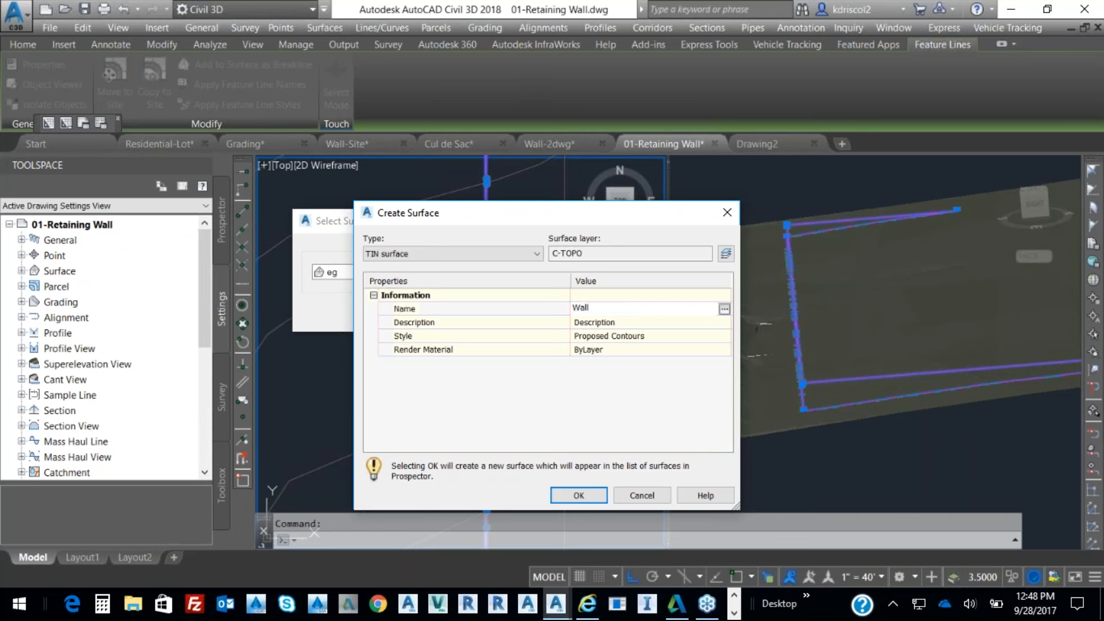
{"action": "left_click", "coordinate": [589, 492]}
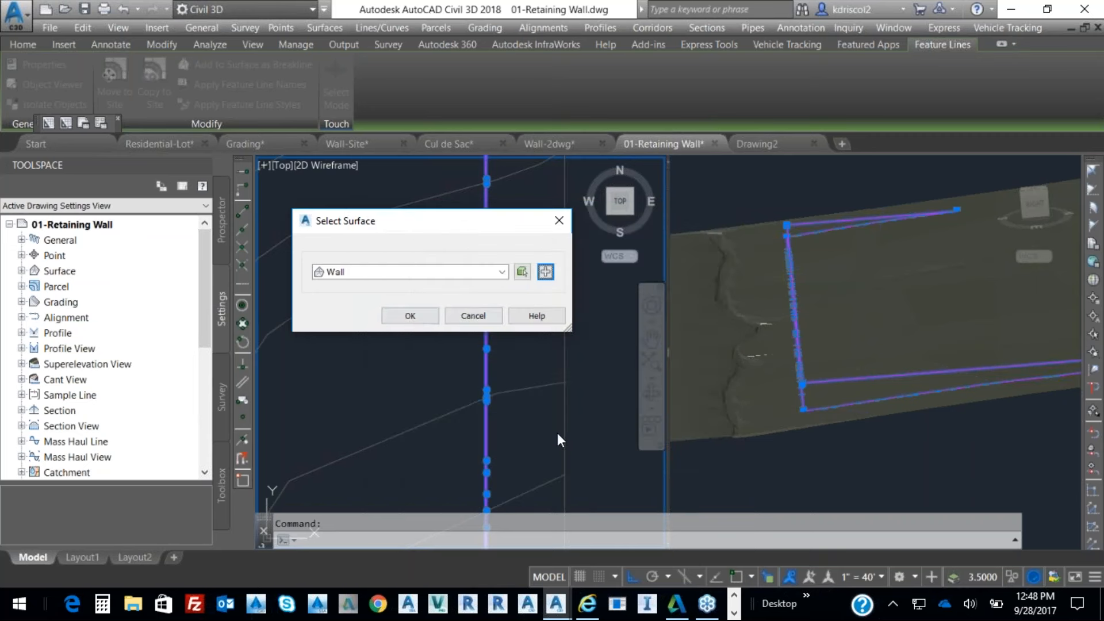
Add both selected feature lines to the Wall surface as breaklines and clear the selection.
{"action": "left_click", "coordinate": [410, 316]}
{"action": "left_click", "coordinate": [787, 453]}
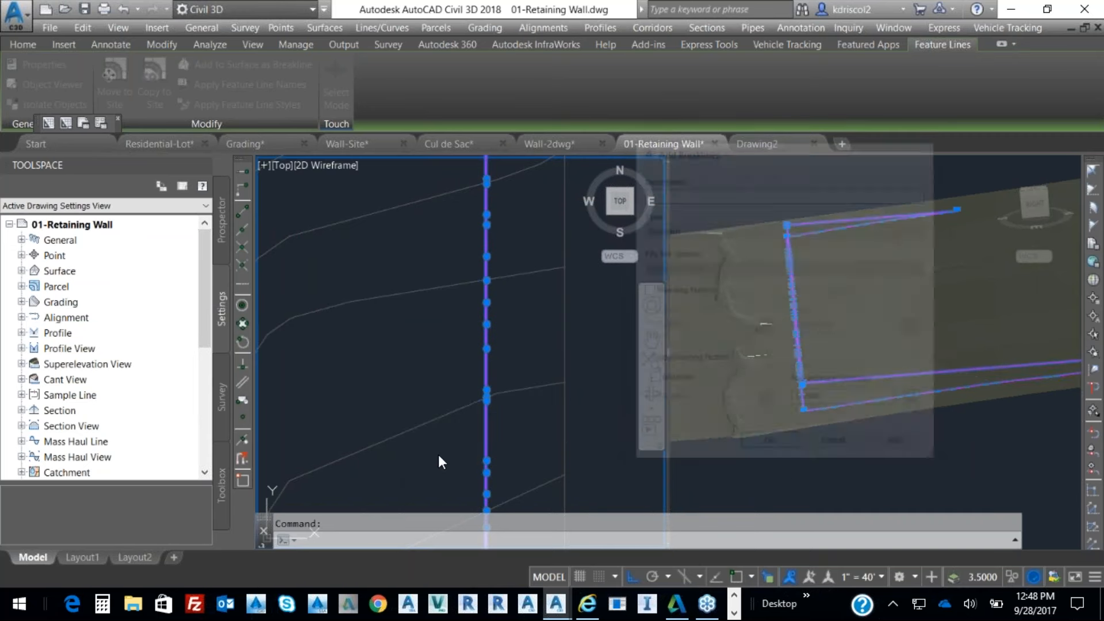
{"action": "key", "text": "Escape"}
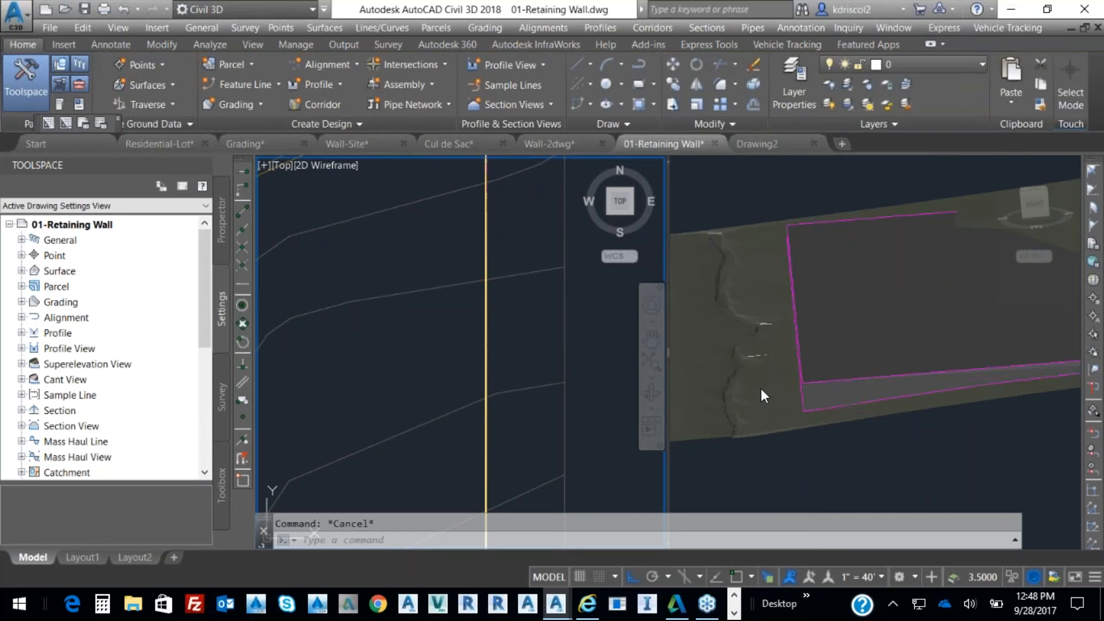
Edit the Wall surface's Proposed Contours style to display Triangles in plan view.
{"action": "left_click", "coordinate": [382, 369]}
{"action": "scroll", "coordinate": [406, 375], "scroll_direction": "down", "scroll_amount": 3}
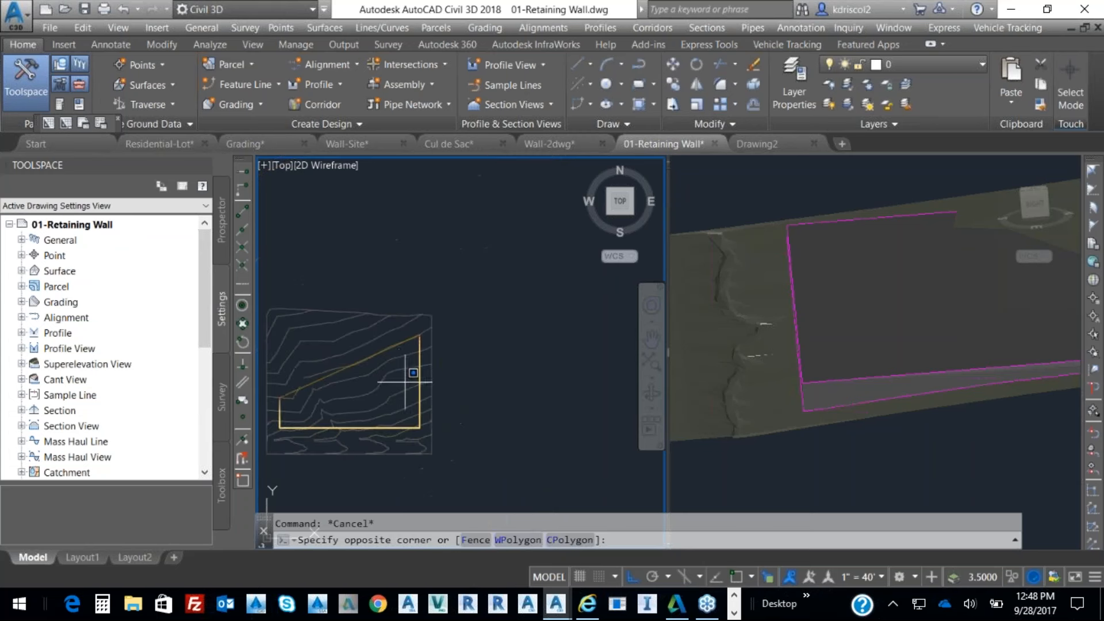
{"action": "key", "text": "Escape"}
{"action": "scroll", "coordinate": [484, 365], "scroll_direction": "up", "scroll_amount": 2}
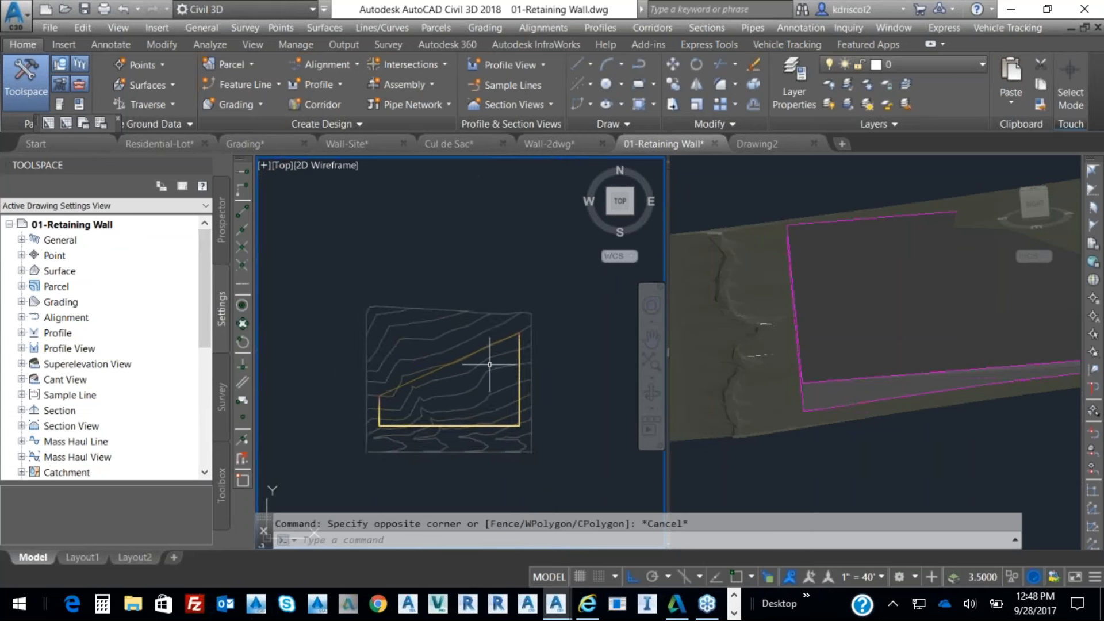
{"action": "middle_click_drag", "start_coordinate": [485, 365], "coordinate": [495, 313]}
{"action": "left_click", "coordinate": [431, 321]}
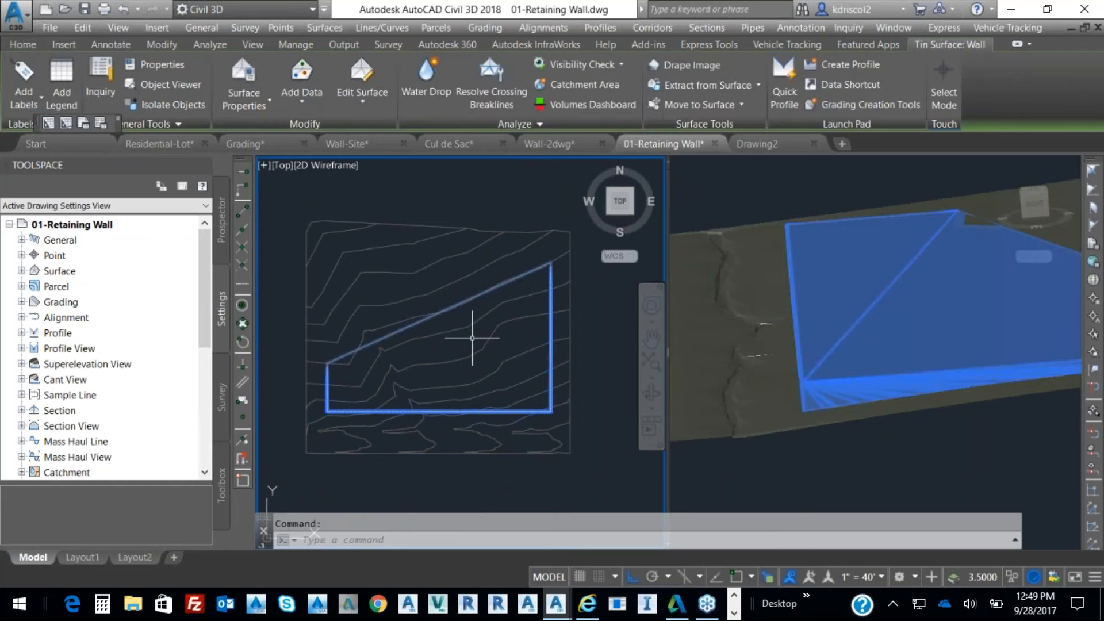
{"action": "right_click", "coordinate": [471, 341]}
{"action": "left_click", "coordinate": [542, 281]}
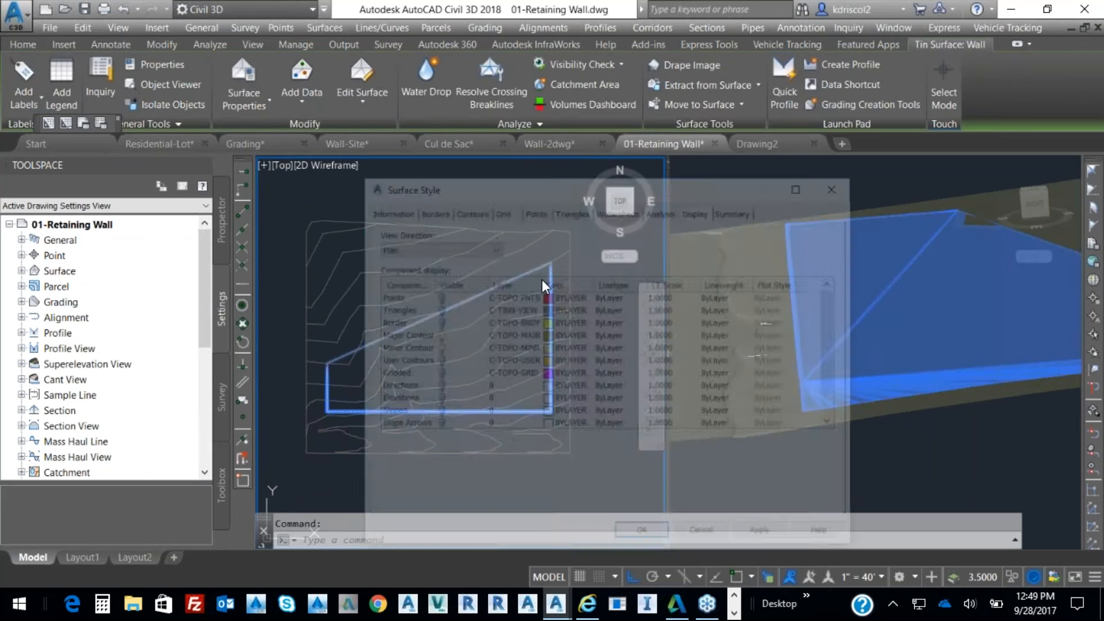
{"action": "left_click", "coordinate": [436, 308]}
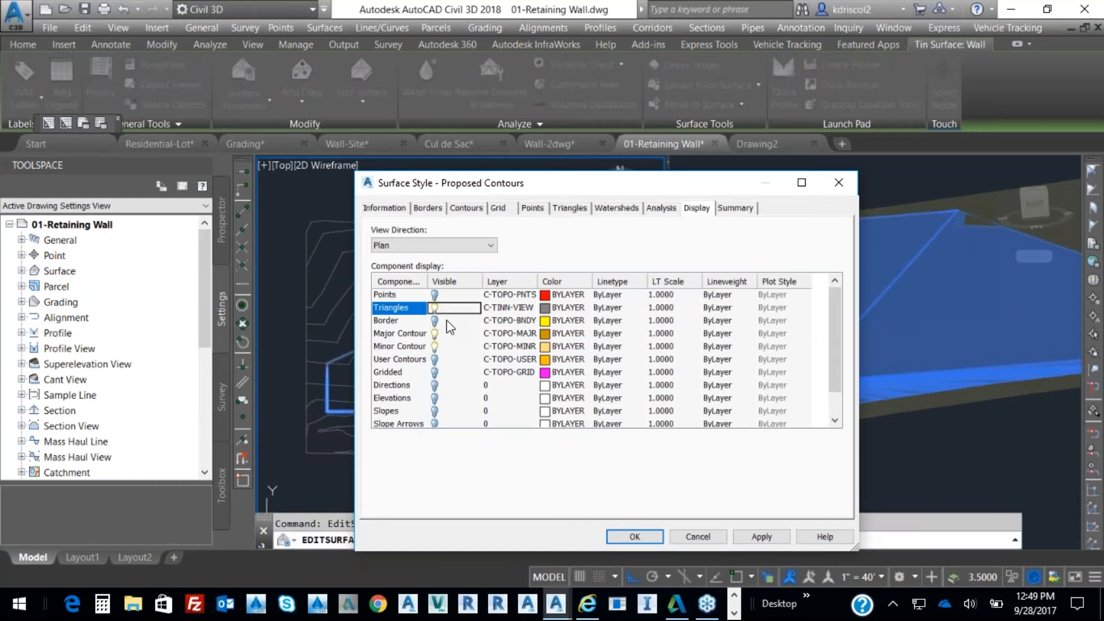
{"action": "left_click", "coordinate": [635, 537]}
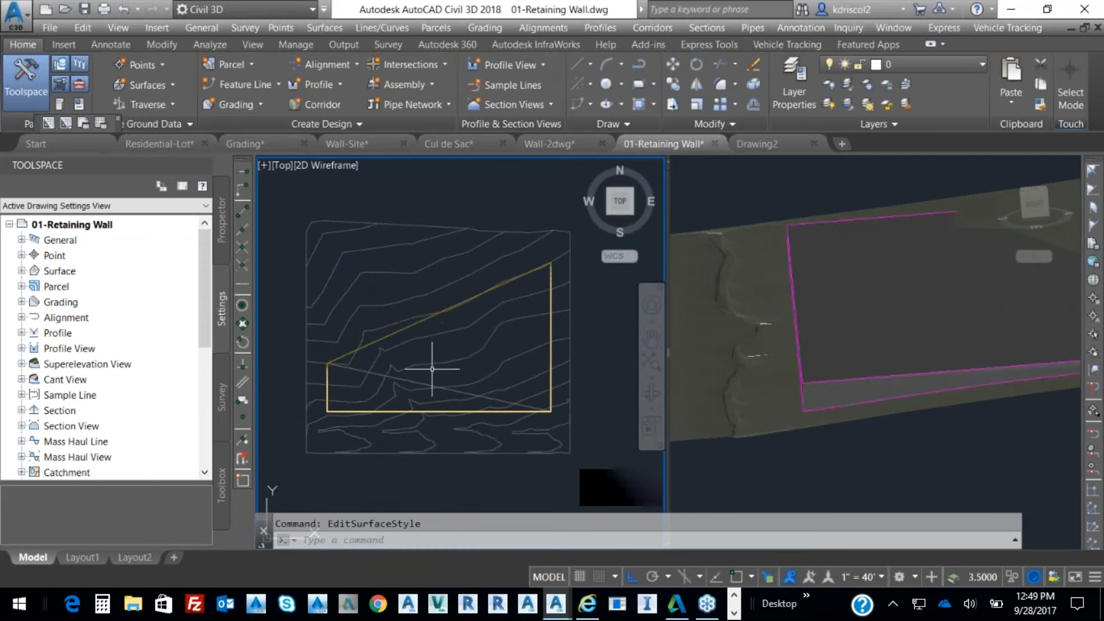
Delete the Wall surface's triangle edges that span the open area between the wall's legs.
{"action": "left_click", "coordinate": [357, 102]}
{"action": "left_click", "coordinate": [325, 162]}
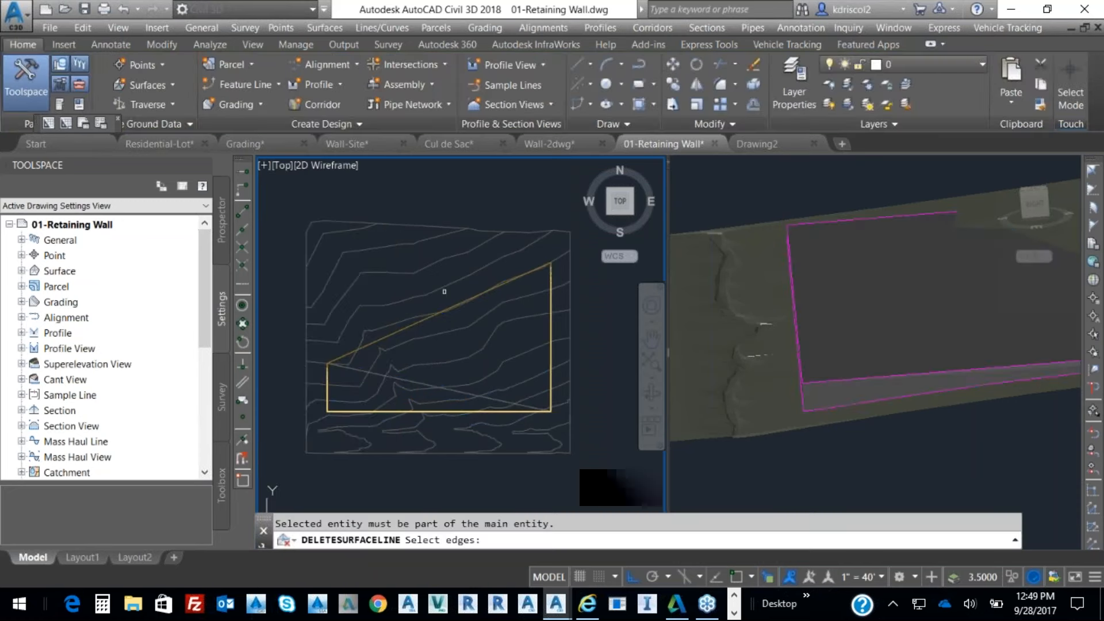
{"action": "left_click", "coordinate": [456, 291]}
{"action": "left_click", "coordinate": [389, 419]}
{"action": "key", "text": "Return"}
{"action": "left_click", "coordinate": [716, 321]}
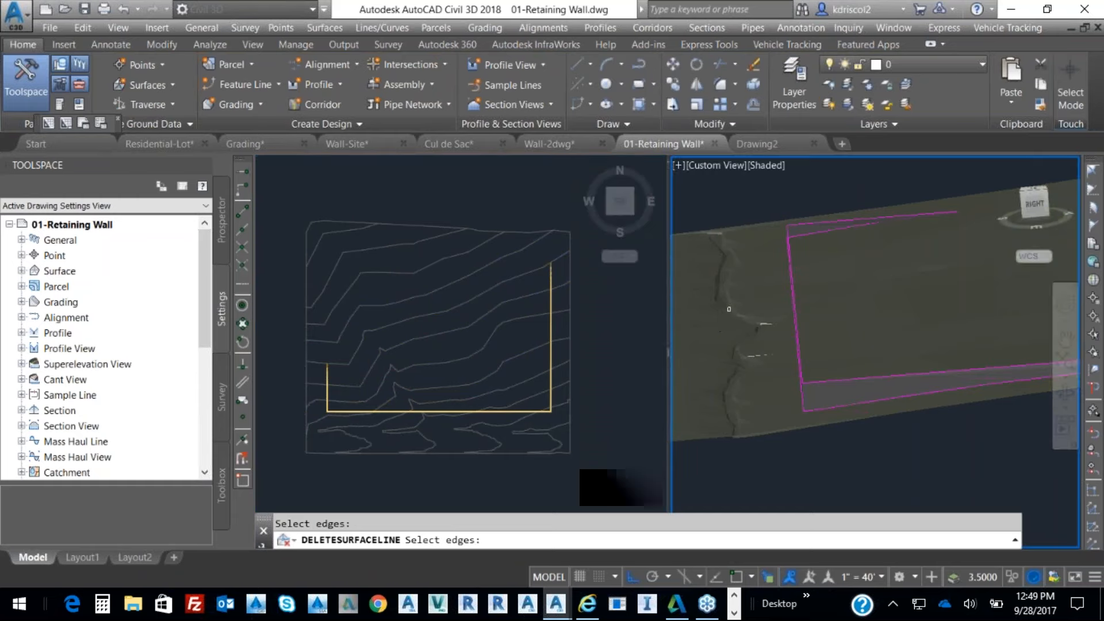
{"action": "key", "text": "Escape"}
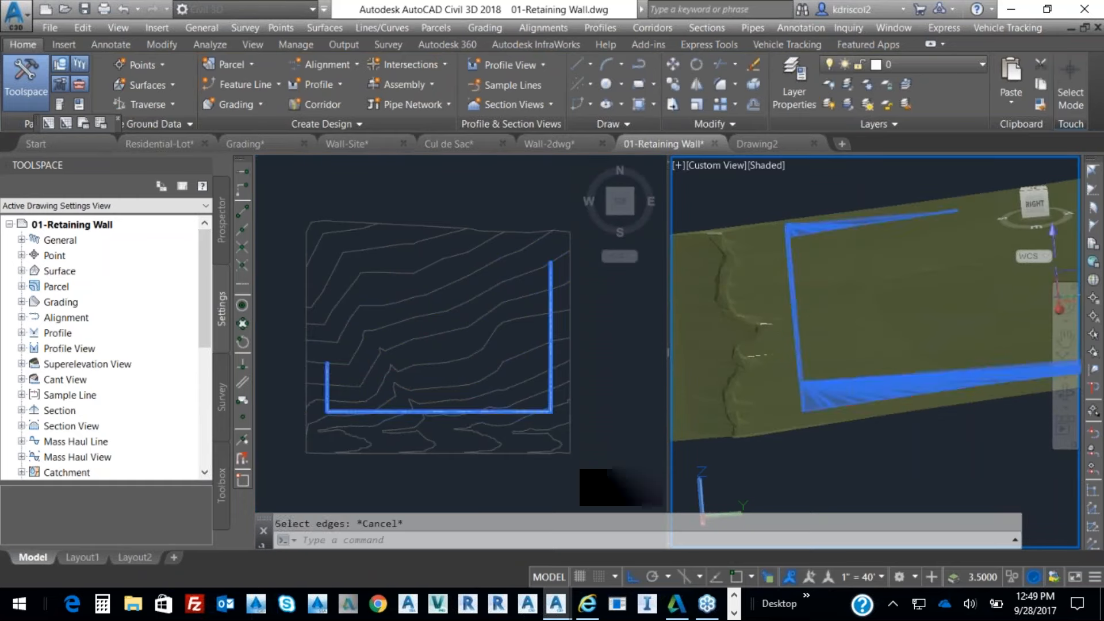
Select the inner top feature line of the retaining wall in the plan view.
{"action": "key", "text": "Escape"}
{"action": "right_click", "coordinate": [756, 333]}
{"action": "left_click", "coordinate": [800, 502]}
{"action": "mouse_move", "coordinate": [757, 395]}
{"action": "left_mouse_down"}
{"action": "mouse_move", "coordinate": [815, 371]}
{"action": "mouse_move", "coordinate": [851, 374]}
{"action": "mouse_move", "coordinate": [826, 365]}
{"action": "mouse_move", "coordinate": [863, 303]}
{"action": "mouse_move", "coordinate": [847, 347]}
{"action": "mouse_move", "coordinate": [870, 345]}
{"action": "mouse_move", "coordinate": [813, 344]}
{"action": "mouse_move", "coordinate": [899, 332]}
{"action": "mouse_move", "coordinate": [994, 362]}
{"action": "mouse_move", "coordinate": [1070, 368]}
{"action": "mouse_move", "coordinate": [939, 391]}
{"action": "mouse_move", "coordinate": [895, 365]}
{"action": "mouse_move", "coordinate": [900, 386]}
{"action": "left_mouse_up"}
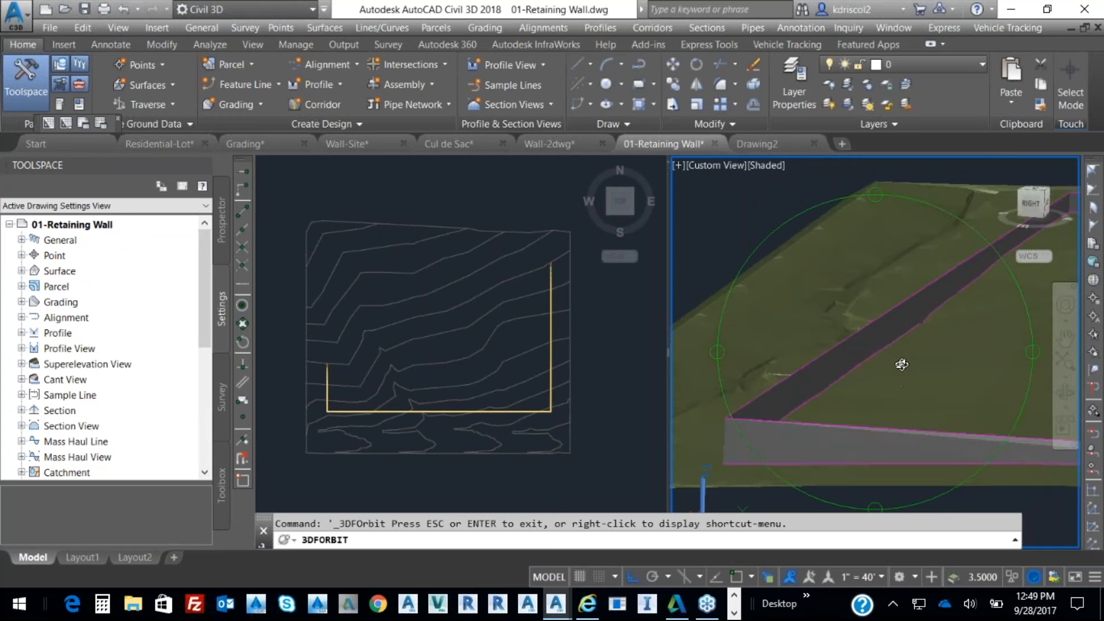
{"action": "key", "text": "Escape"}
{"action": "left_click", "coordinate": [518, 356]}
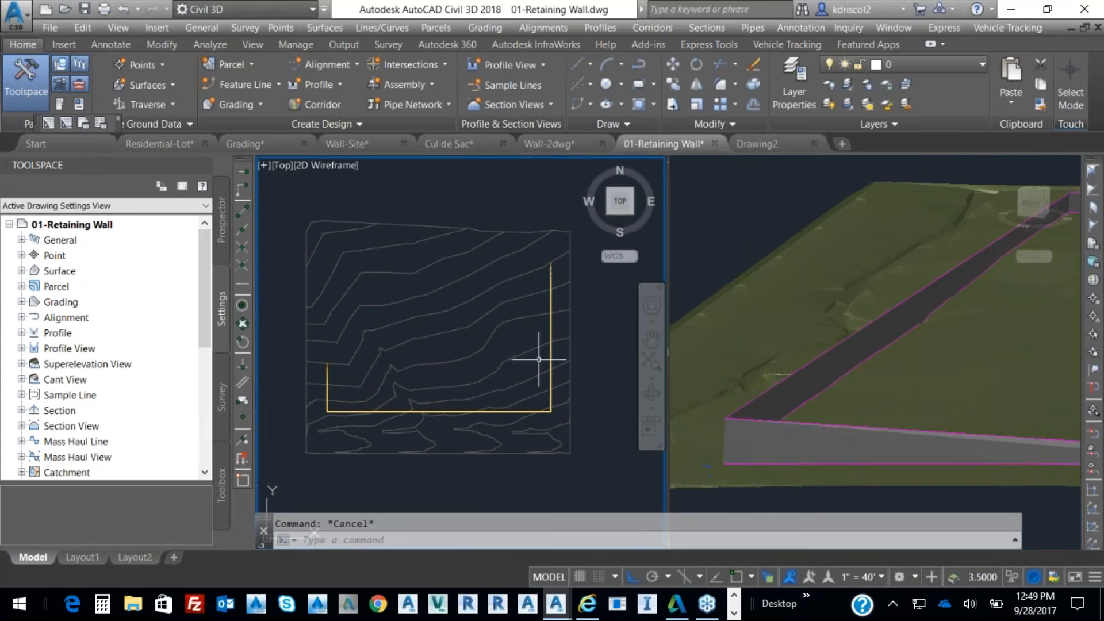
{"action": "scroll", "coordinate": [537, 382], "scroll_direction": "up", "scroll_amount": 3}
{"action": "middle_click_drag", "start_coordinate": [562, 397], "coordinate": [421, 240]}
{"action": "scroll", "coordinate": [404, 410], "scroll_direction": "up", "scroll_amount": 10}
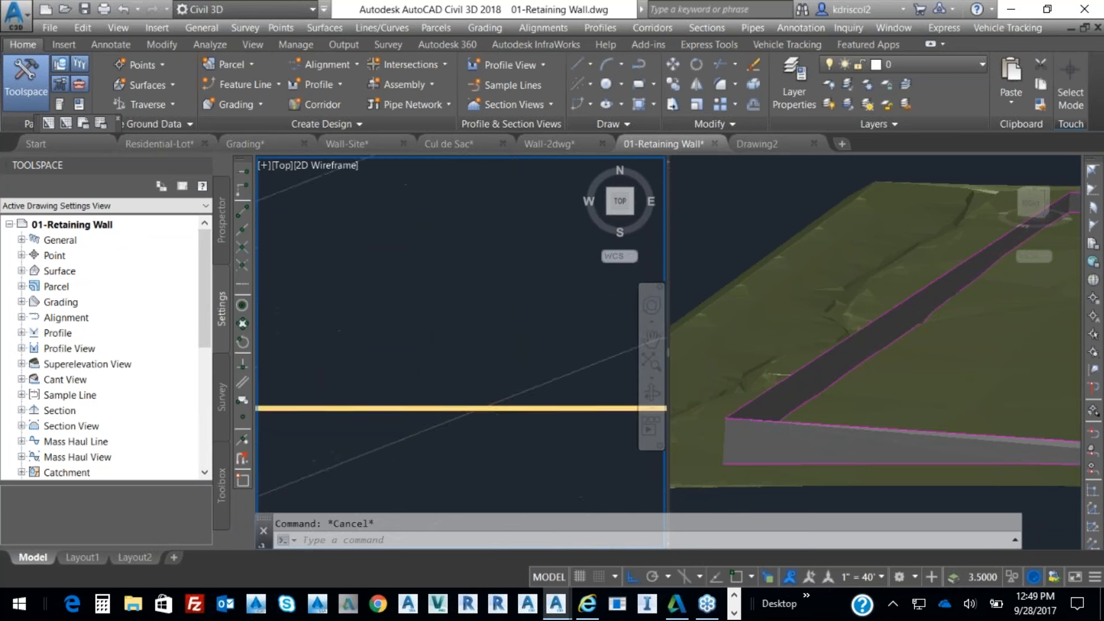
{"action": "left_click", "coordinate": [411, 410]}
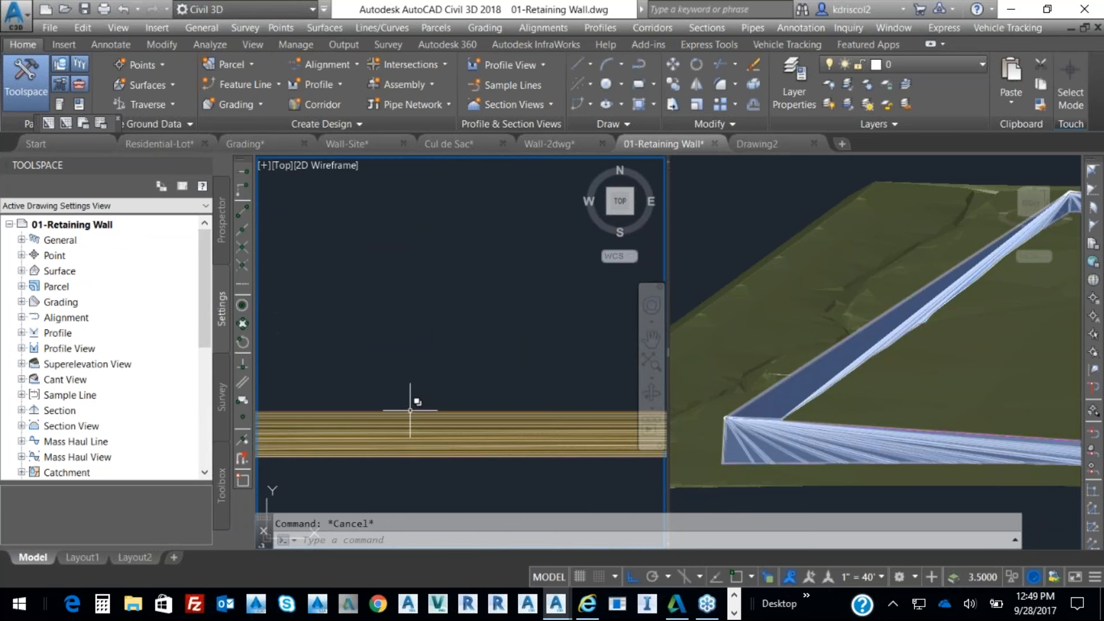
{"action": "left_click", "coordinate": [410, 411]}
{"action": "left_click", "coordinate": [466, 482]}
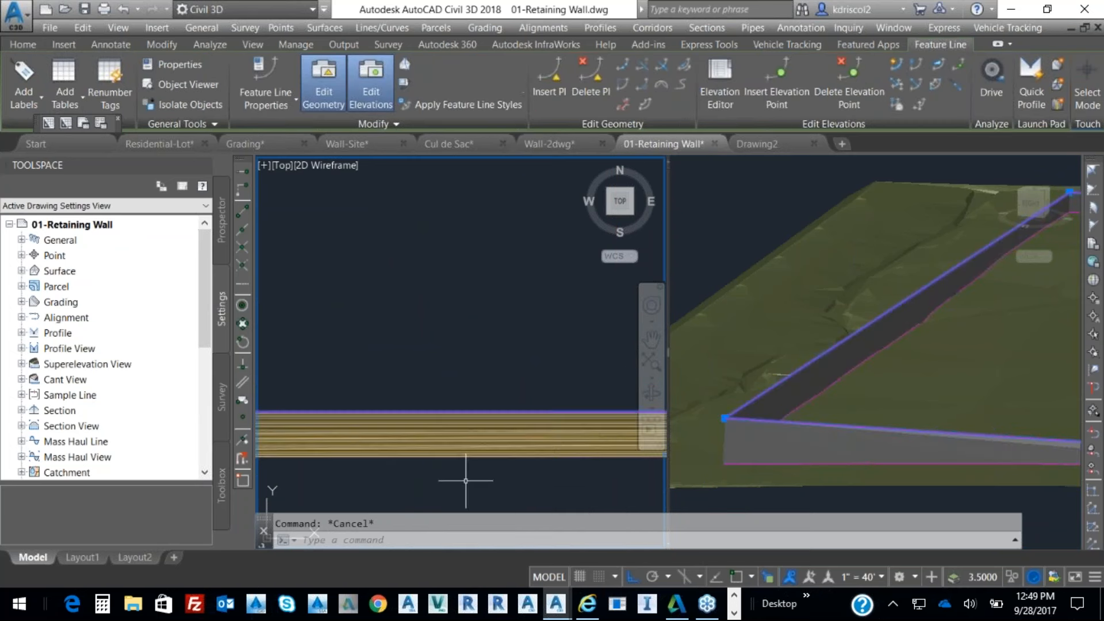
Insert an elevation point at elevation 1020 midway along the long leg of the selected wall feature line.
{"action": "scroll", "coordinate": [493, 362], "scroll_direction": "down", "scroll_amount": 3}
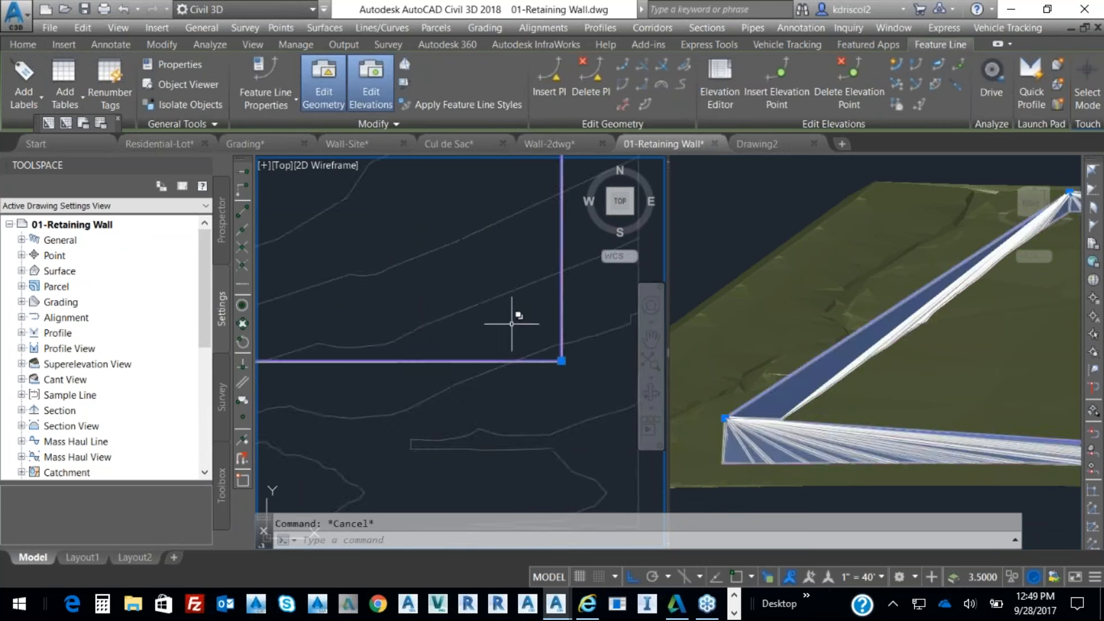
{"action": "scroll", "coordinate": [514, 333], "scroll_direction": "down", "scroll_amount": 3}
{"action": "right_click", "coordinate": [468, 256]}
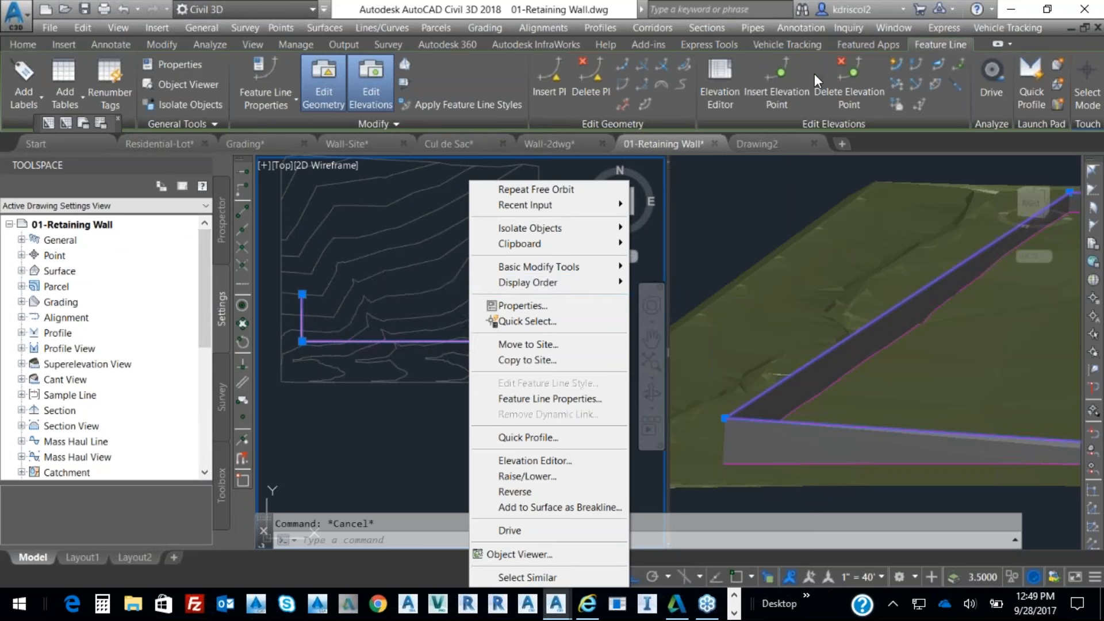
{"action": "left_click", "coordinate": [784, 75]}
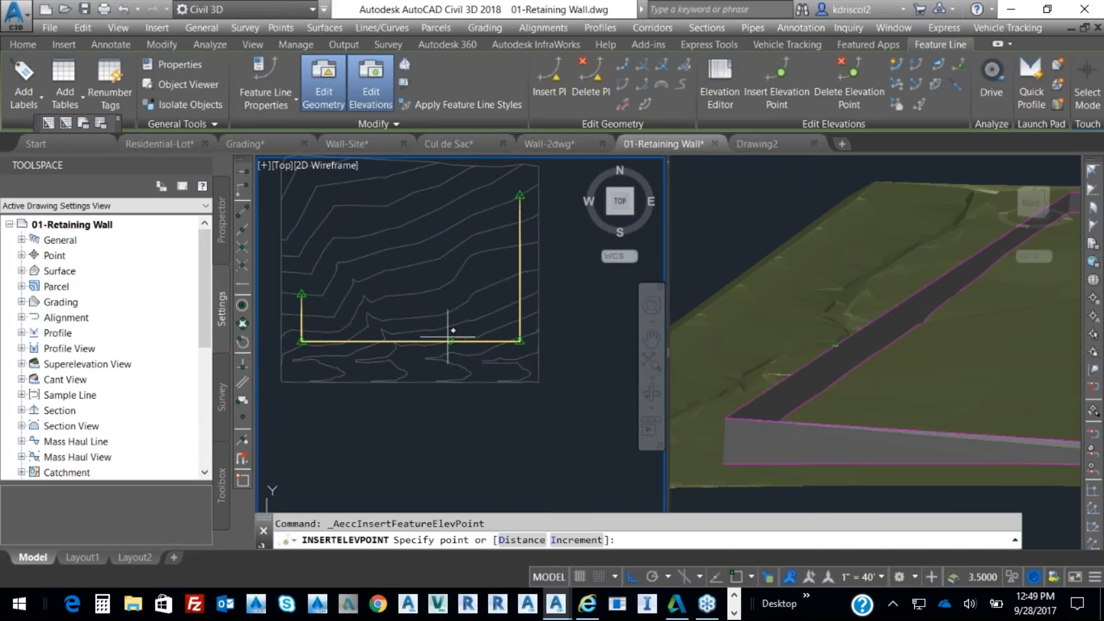
{"action": "left_click", "coordinate": [411, 330]}
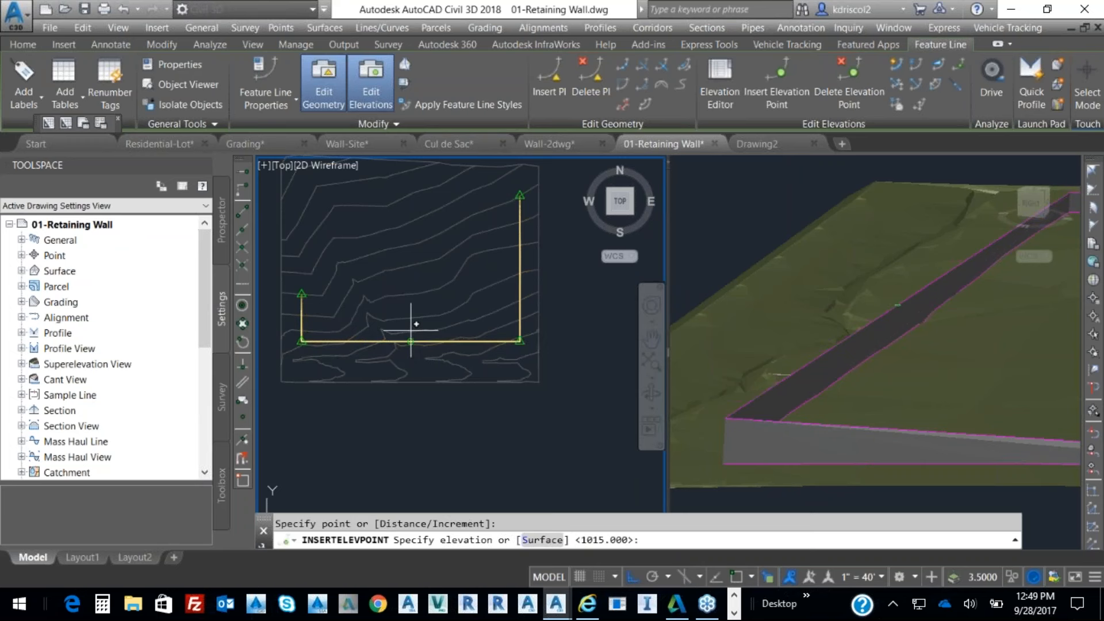
{"action": "type", "text": "1020"}
{"action": "key", "text": "Return"}
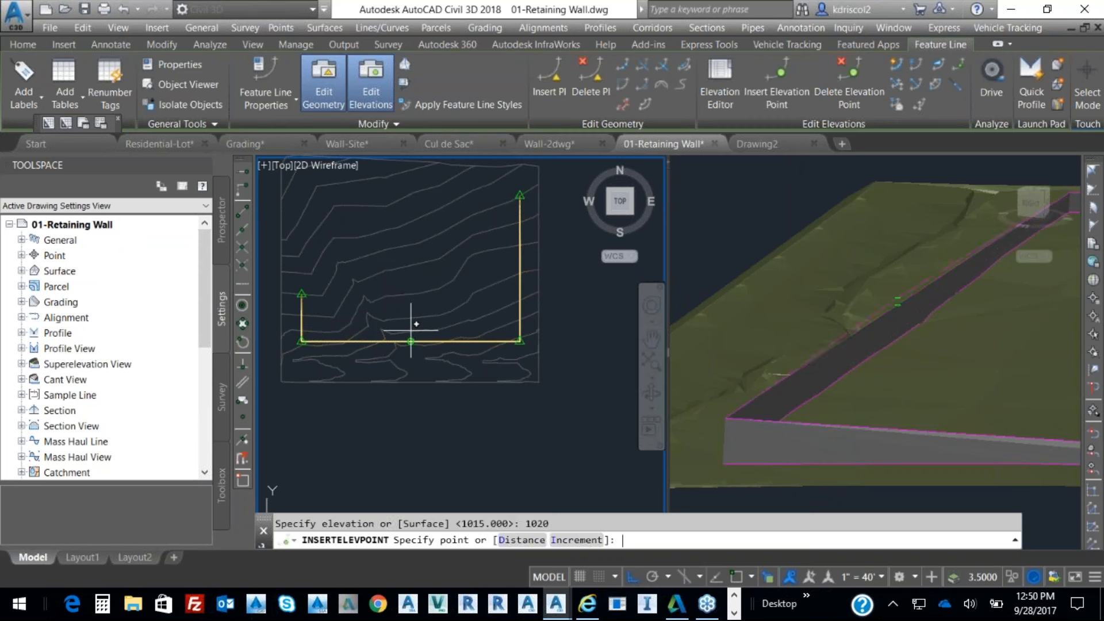
{"action": "key", "text": "Return"}
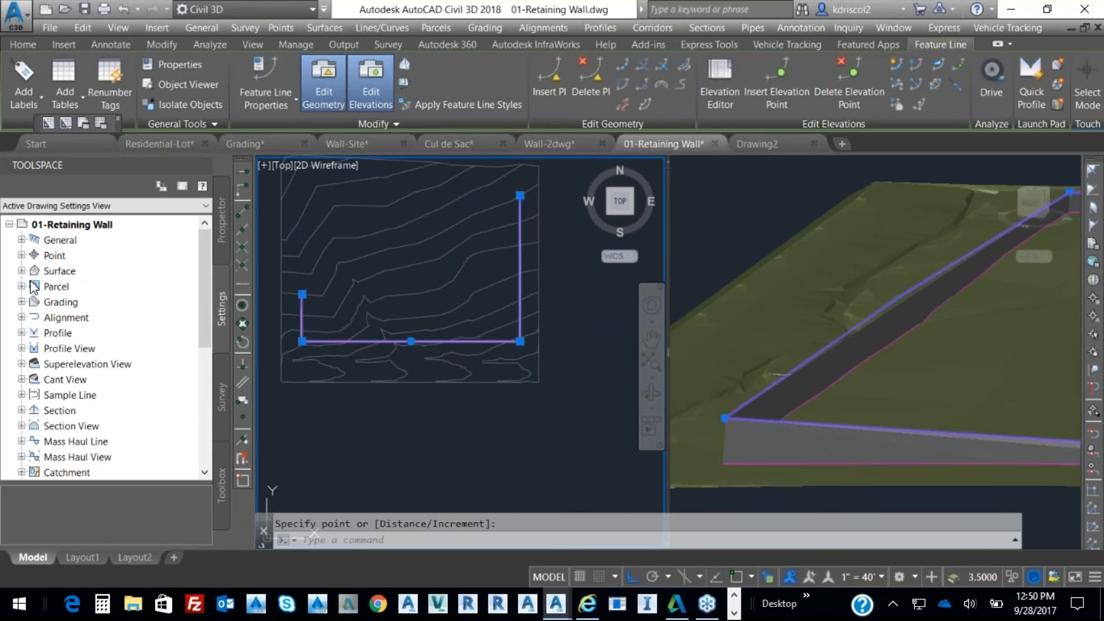
Rebuild the Wall surface from the edited feature line and select the surface in plan view.
{"action": "left_click", "coordinate": [222, 248]}
{"action": "left_click", "coordinate": [22, 271]}
{"action": "right_click", "coordinate": [71, 318]}
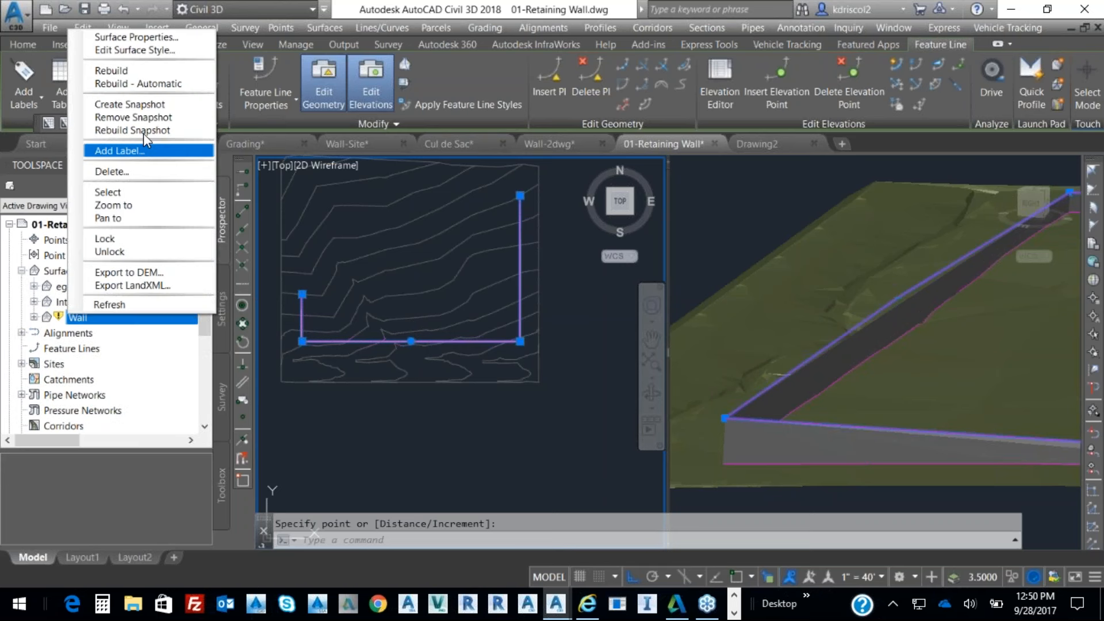
{"action": "left_click", "coordinate": [126, 71]}
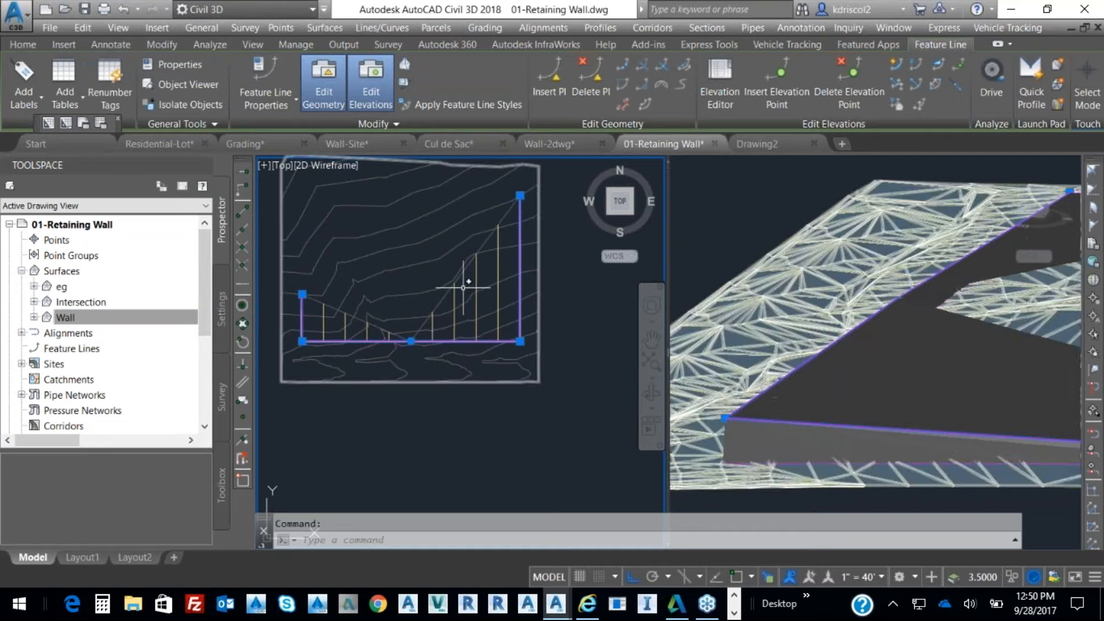
{"action": "left_click", "coordinate": [485, 285]}
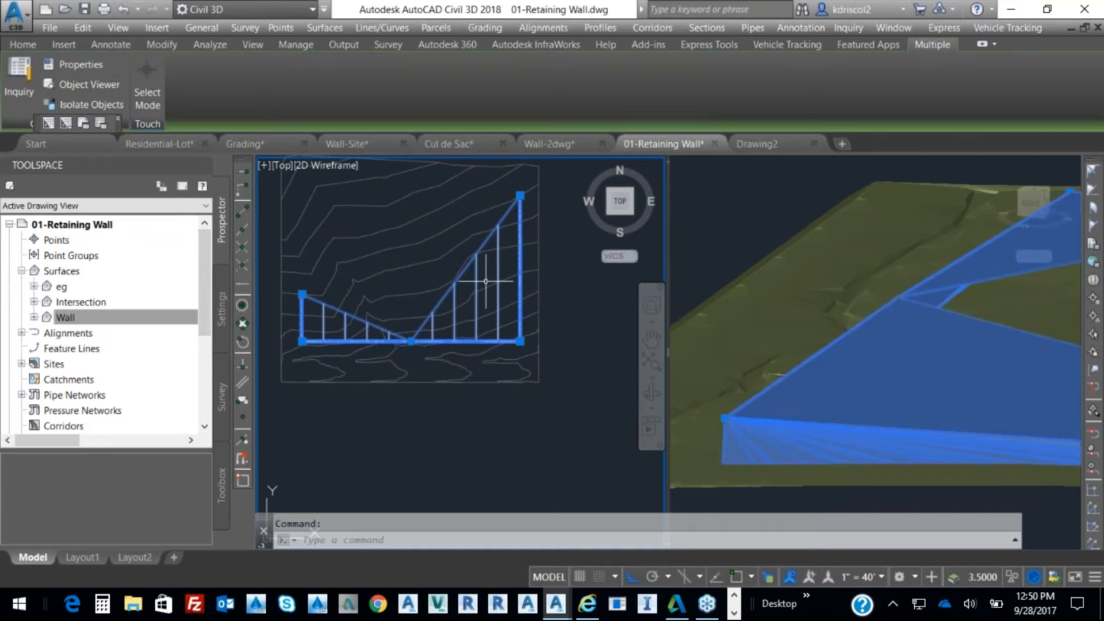
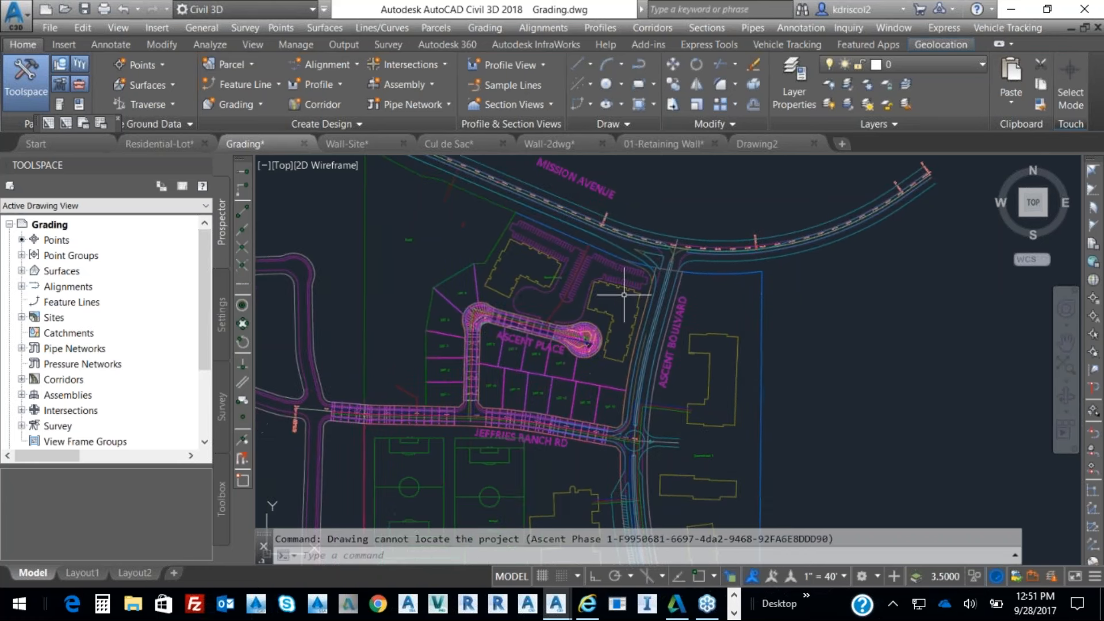
Highlight the external reference containing Mission Avenue in the Grading drawing to check its extent, and clear the selection.
{"action": "mouse_move", "coordinate": [624, 294]}
{"action": "middle_click_drag", "start_coordinate": [698, 349], "coordinate": [635, 407]}
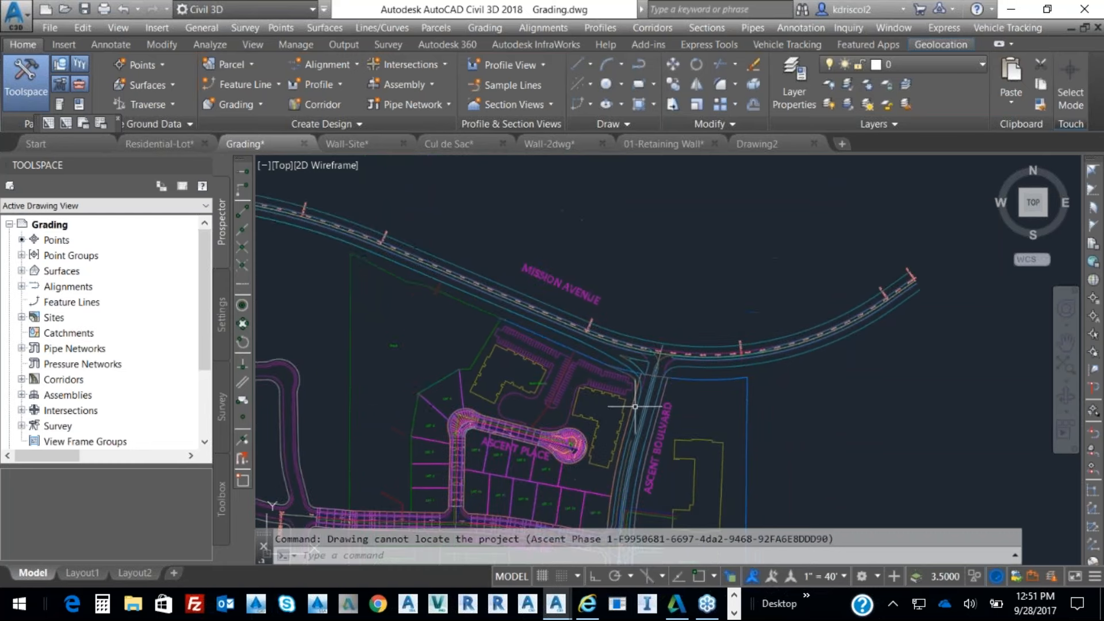
{"action": "left_click", "coordinate": [538, 344]}
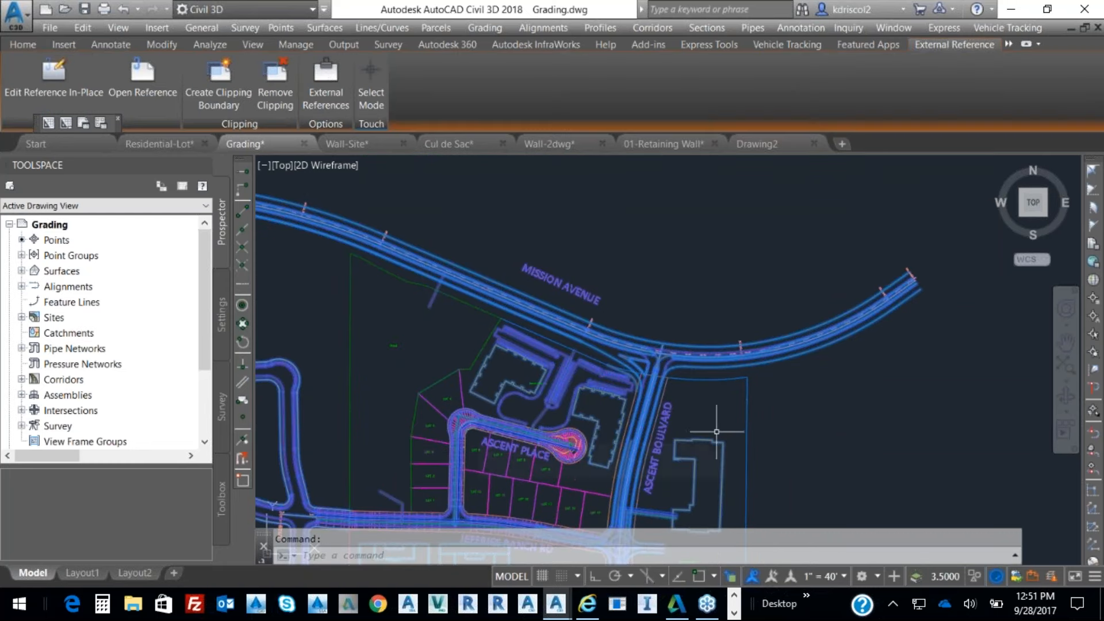
{"action": "key", "text": "Escape"}
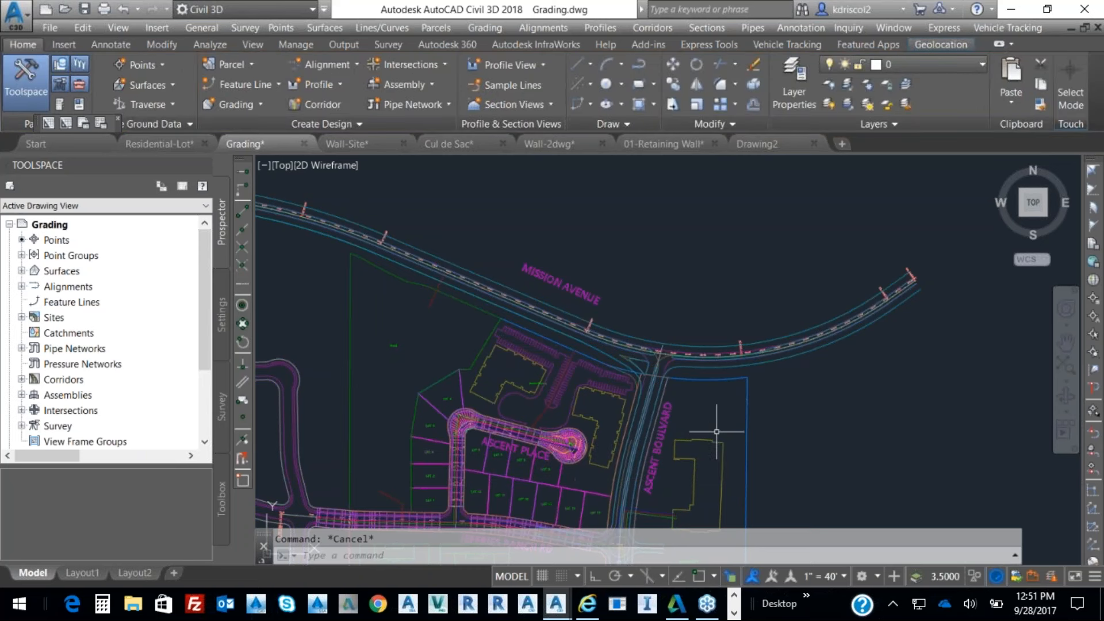
Inspect the Ascent Place corridor with its cul-de-sac as a shaded 3D model in the Object Viewer.
{"action": "middle_click_drag", "start_coordinate": [702, 424], "coordinate": [699, 308]}
{"action": "scroll", "coordinate": [532, 320], "scroll_direction": "up", "scroll_amount": 5}
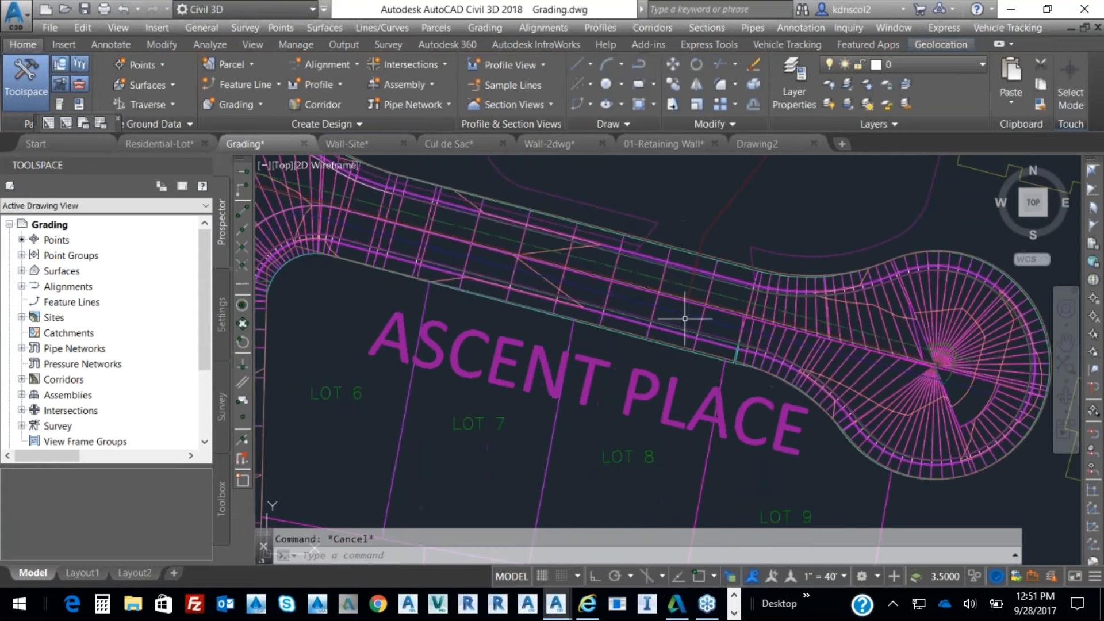
{"action": "mouse_move", "coordinate": [686, 311]}
{"action": "middle_mouse_down"}
{"action": "mouse_move", "coordinate": [670, 311]}
{"action": "mouse_move", "coordinate": [644, 400]}
{"action": "middle_mouse_up"}
{"action": "left_click", "coordinate": [720, 398]}
{"action": "right_click", "coordinate": [794, 366]}
{"action": "left_click", "coordinate": [860, 330]}
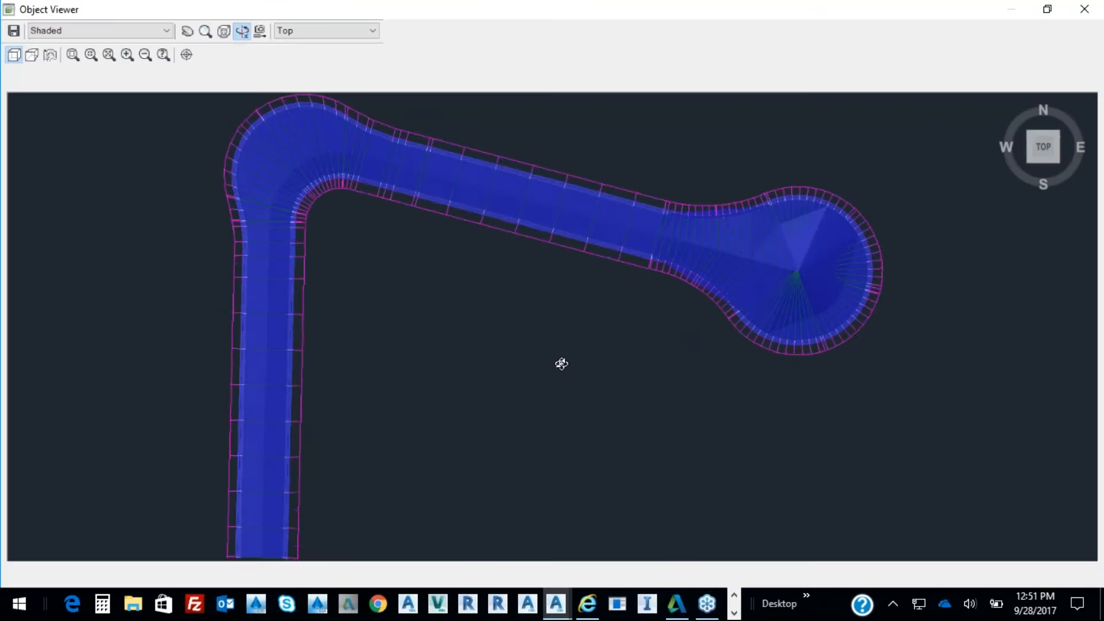
{"action": "left_click_drag", "start_coordinate": [562, 363], "coordinate": [577, 232]}
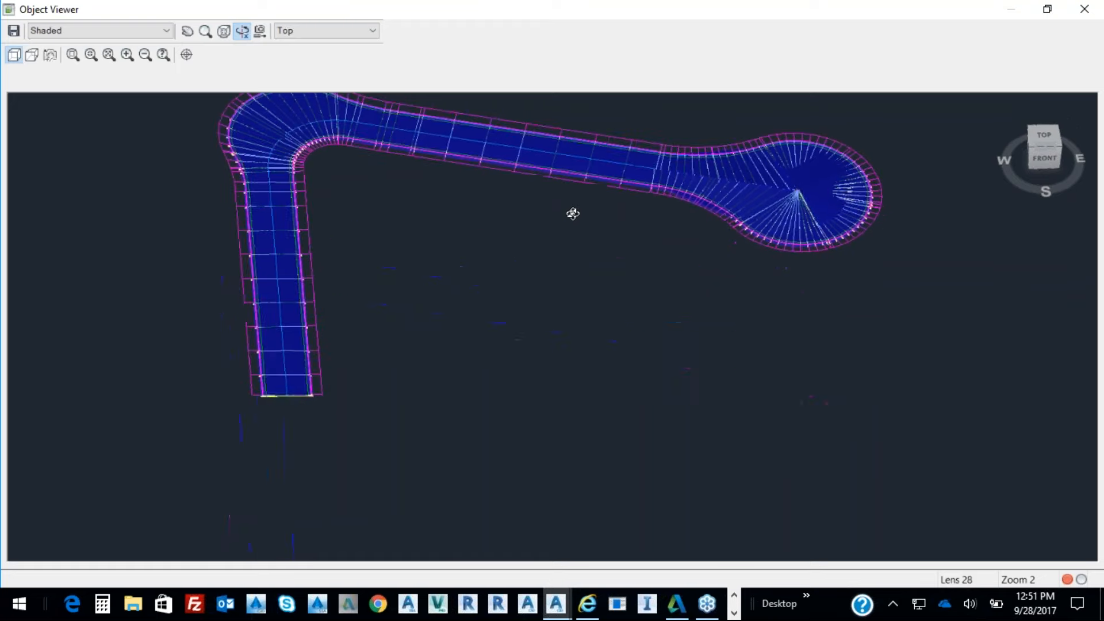
{"action": "middle_click_drag", "start_coordinate": [572, 212], "coordinate": [582, 355]}
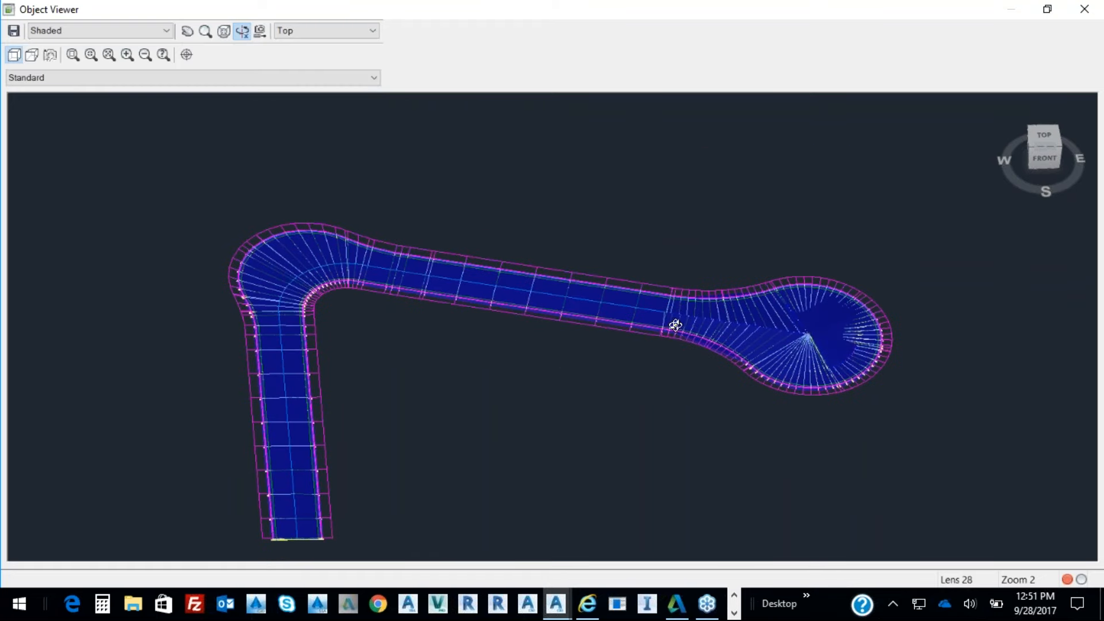
{"action": "key", "text": "Escape"}
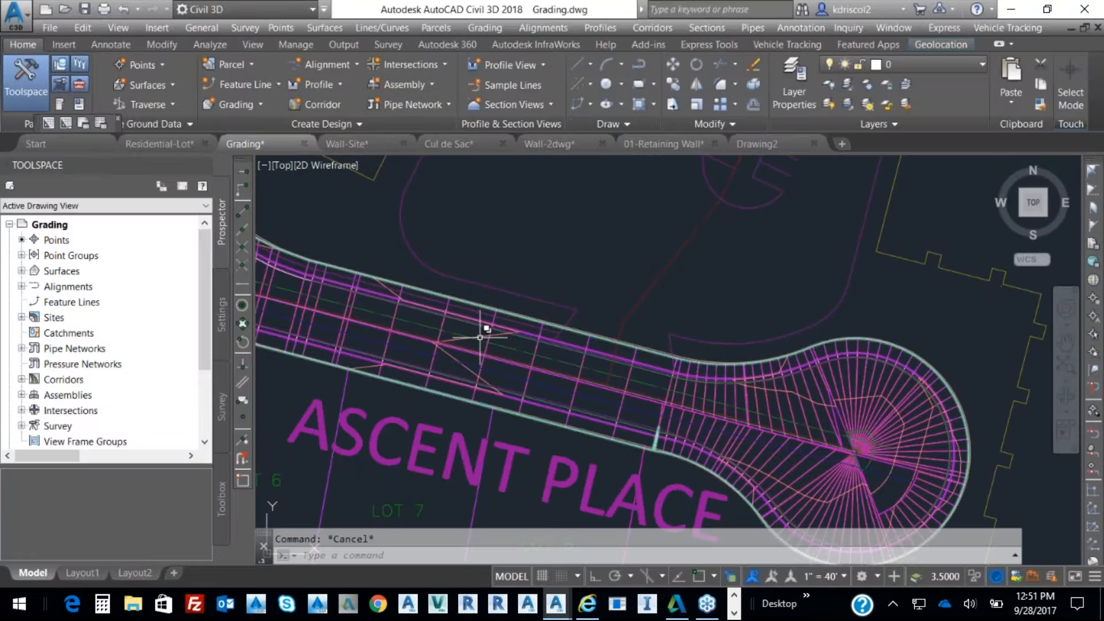
Examine where the multi-family site's driveway meets Ascent Place between the road bend and the cul-de-sac.
{"action": "left_click", "coordinate": [481, 338]}
{"action": "key", "text": "Escape"}
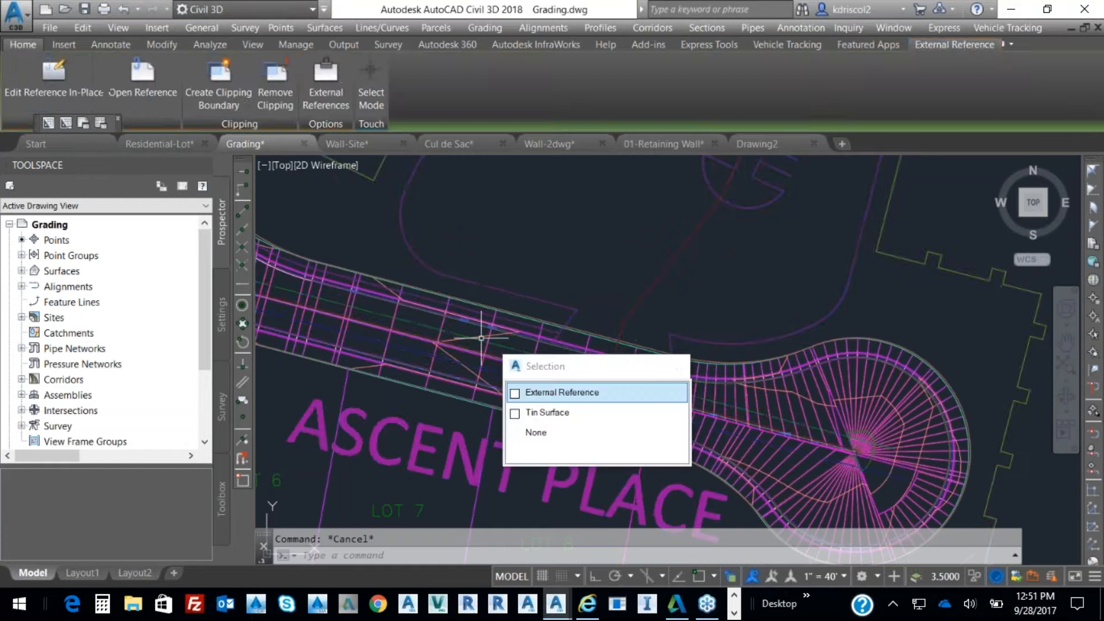
{"action": "scroll", "coordinate": [515, 334], "scroll_direction": "up", "scroll_amount": 5}
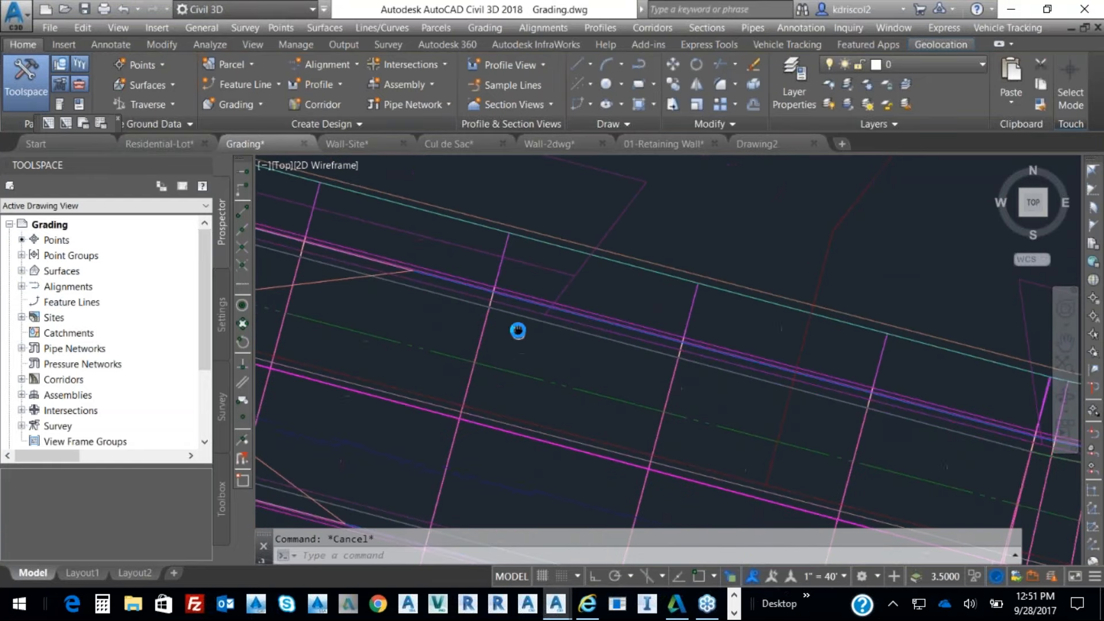
{"action": "scroll", "coordinate": [628, 331], "scroll_direction": "down", "scroll_amount": 5}
{"action": "middle_click_drag", "start_coordinate": [637, 340], "coordinate": [646, 387]}
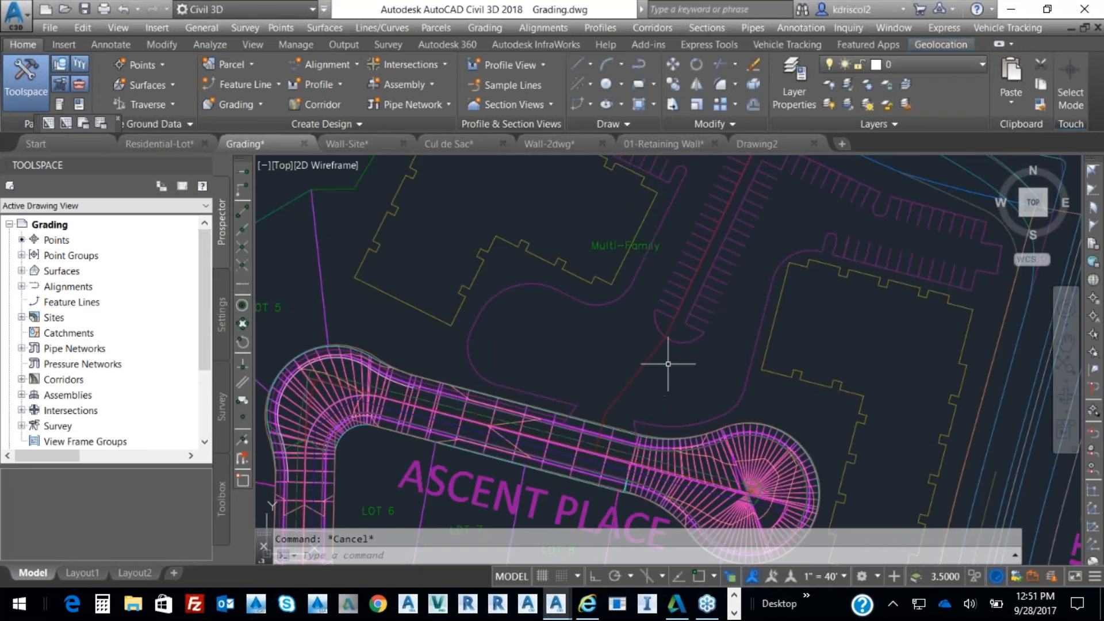
{"action": "middle_click_drag", "start_coordinate": [665, 369], "coordinate": [636, 390]}
{"action": "scroll", "coordinate": [636, 390], "scroll_direction": "down", "scroll_amount": 3}
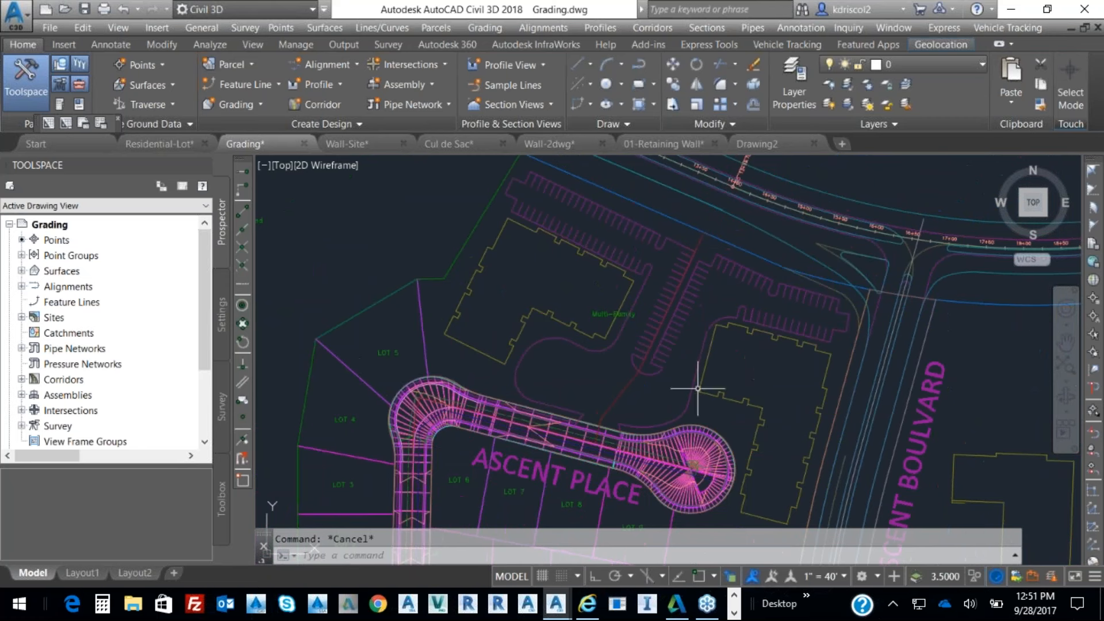
{"action": "mouse_move", "coordinate": [697, 385]}
{"action": "scroll", "coordinate": [567, 457], "scroll_direction": "up", "scroll_amount": 4}
{"action": "scroll", "coordinate": [592, 420], "scroll_direction": "up", "scroll_amount": 3}
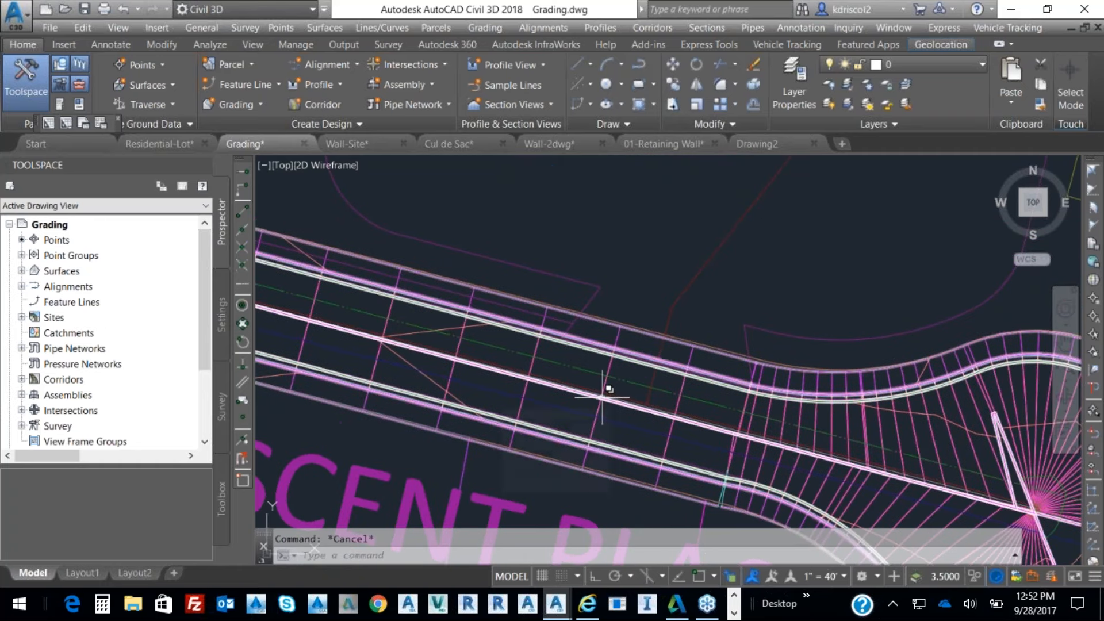
Add a two-point slope label to the Road1 surface from Ascent Place's centerline to its edge near the driveway.
{"action": "left_click", "coordinate": [457, 329]}
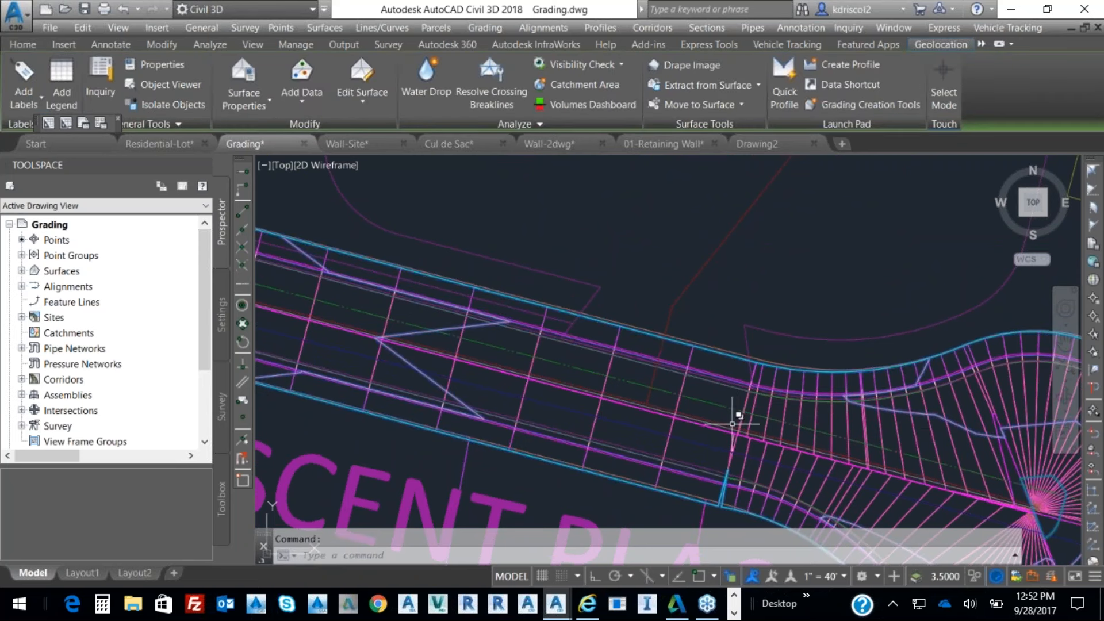
{"action": "mouse_move", "coordinate": [735, 421]}
{"action": "left_click", "coordinate": [38, 92]}
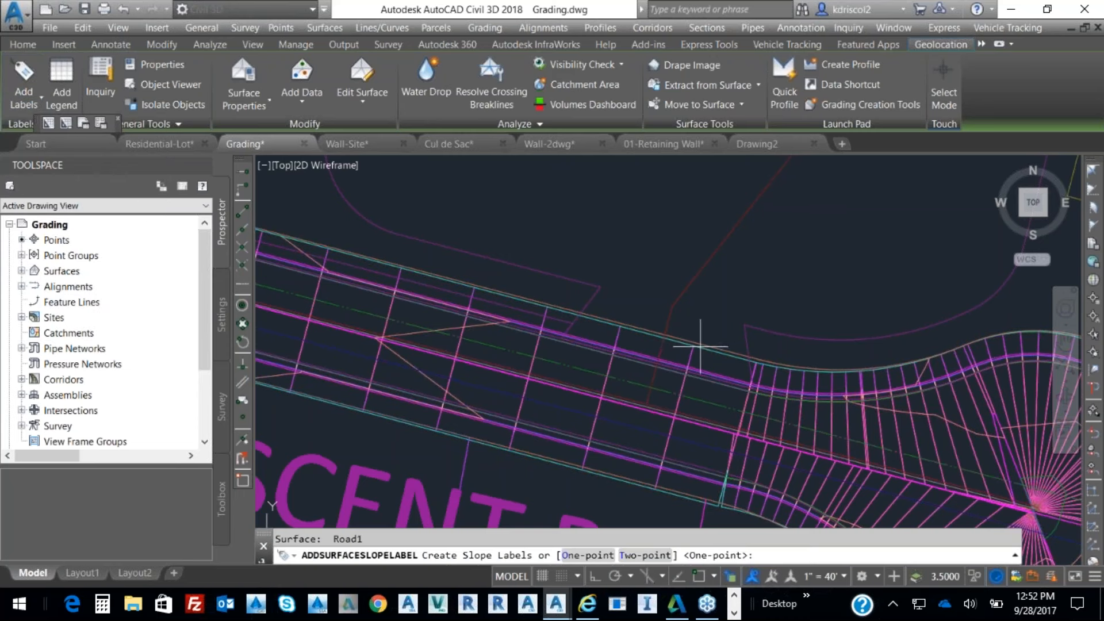
{"action": "type", "text": "t"}
{"action": "key", "text": "Return"}
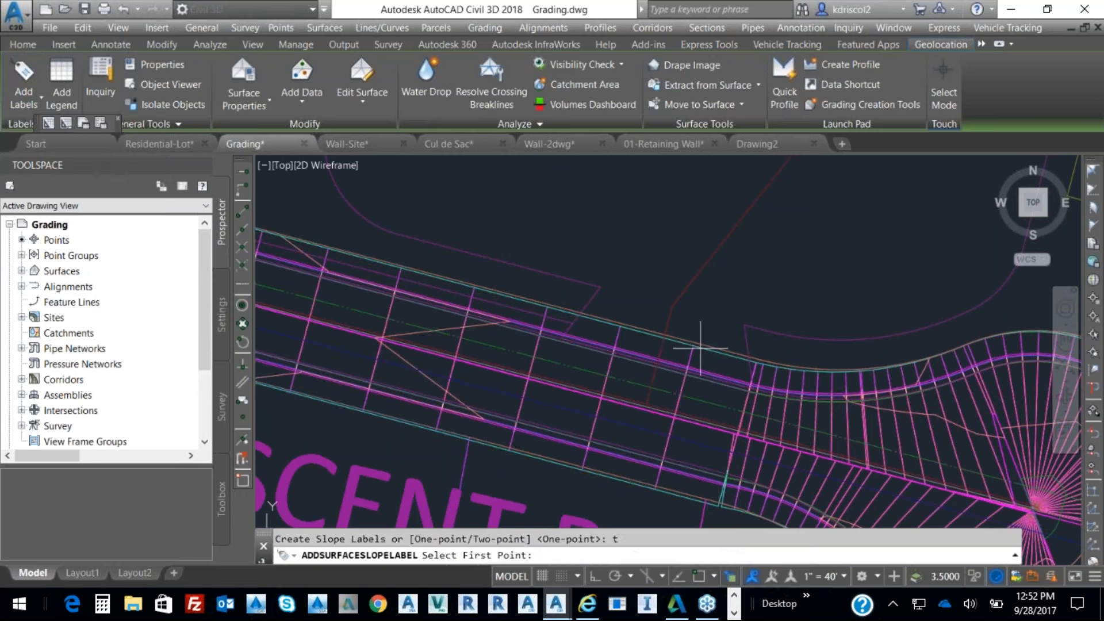
{"action": "left_click", "coordinate": [610, 396]}
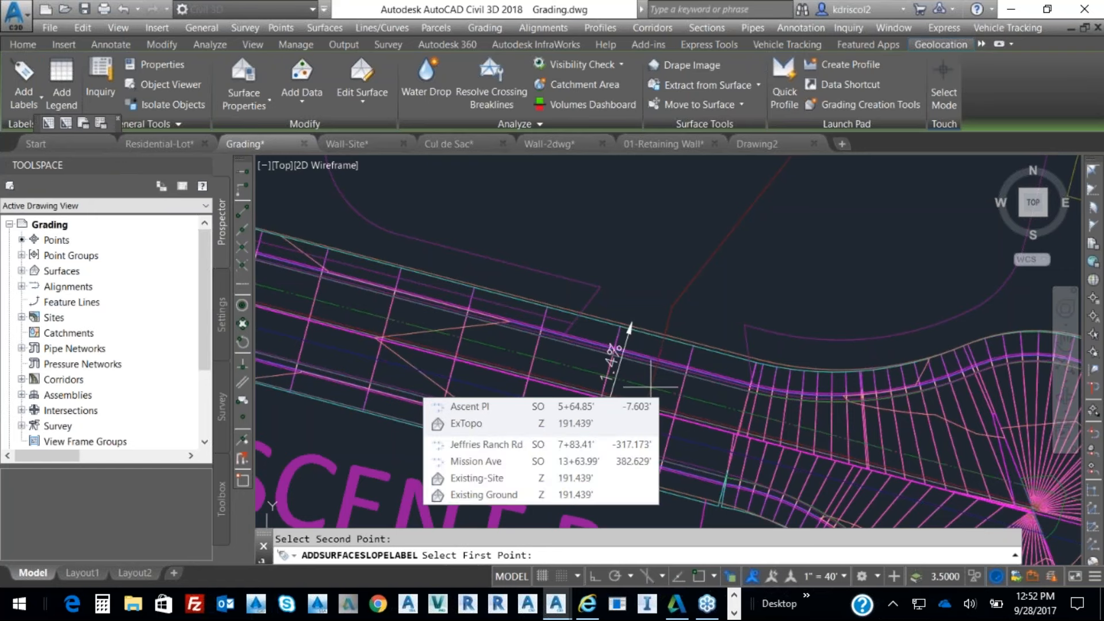
{"action": "key", "text": "Escape"}
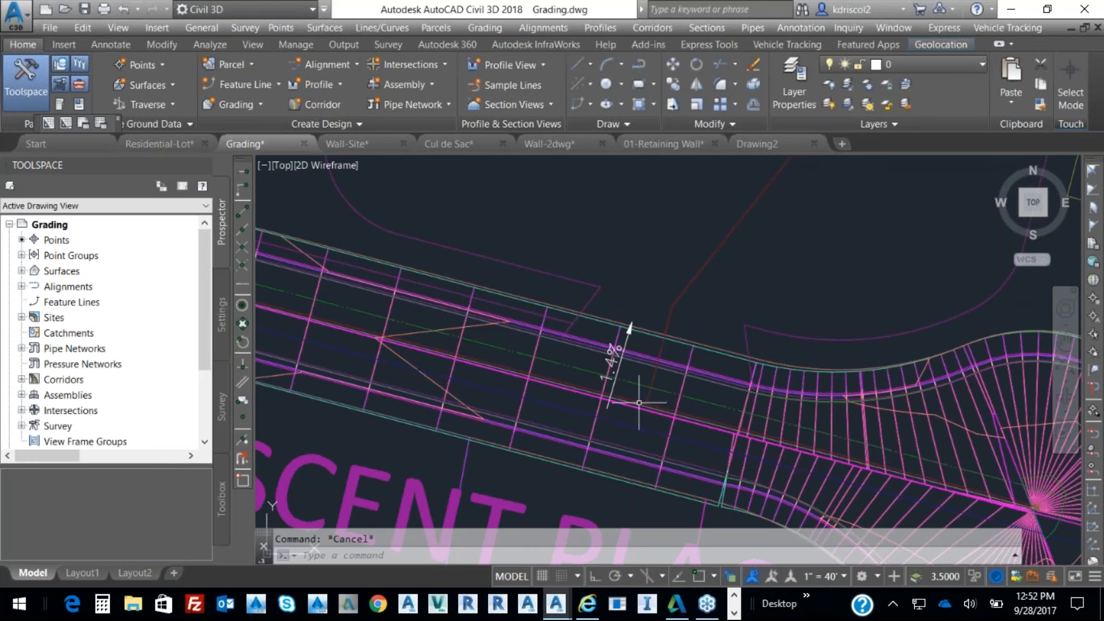
Start a Basic Feature Line in the Temp site where the driveway centerline meets Ascent Place's centerline, taking its elevation from the Road1 surface.
{"action": "middle_click_drag", "start_coordinate": [690, 360], "coordinate": [658, 393]}
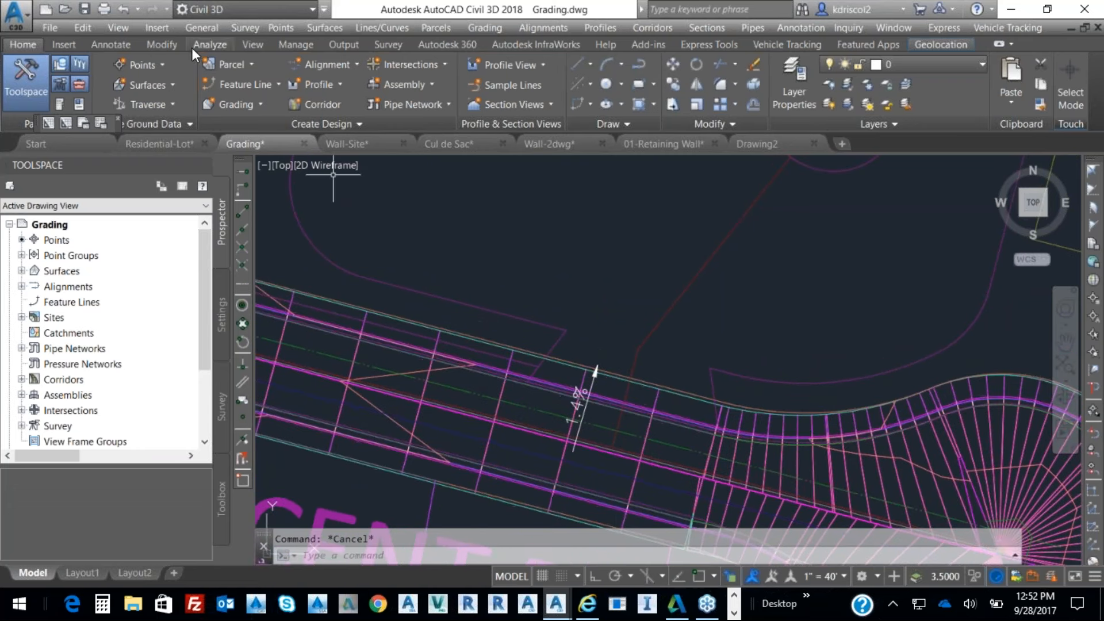
{"action": "left_click", "coordinate": [238, 81]}
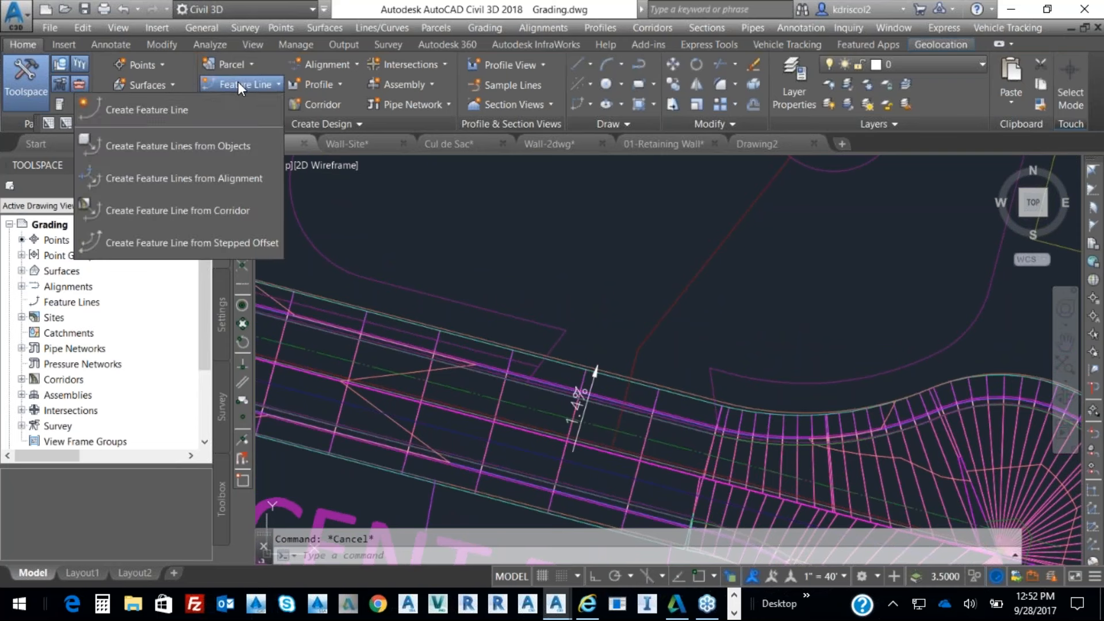
{"action": "left_click", "coordinate": [160, 110]}
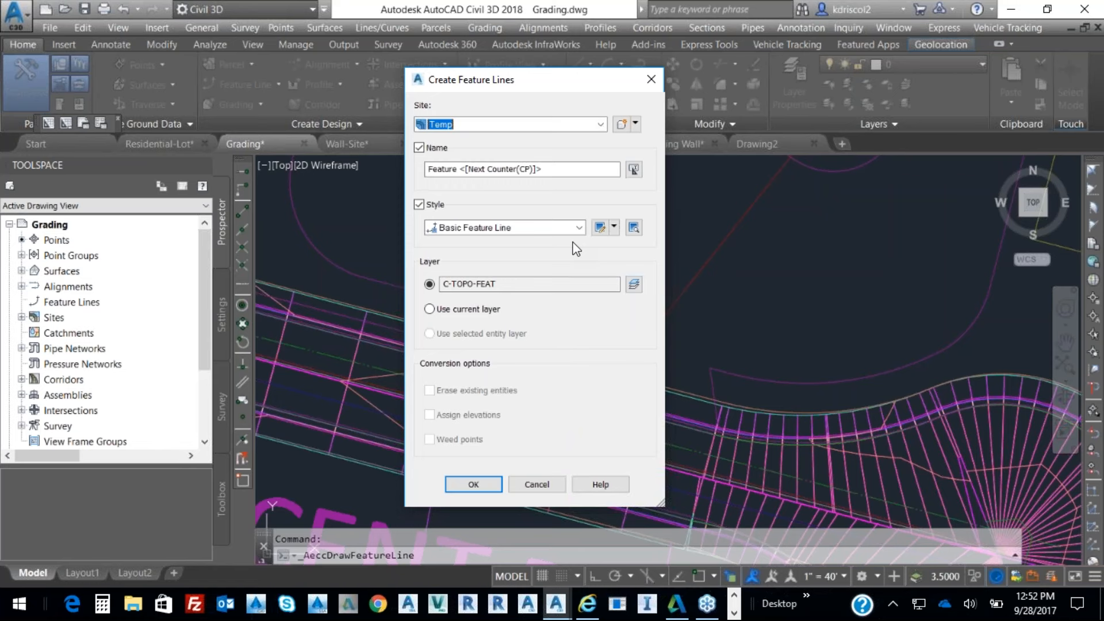
{"action": "left_click", "coordinate": [477, 483]}
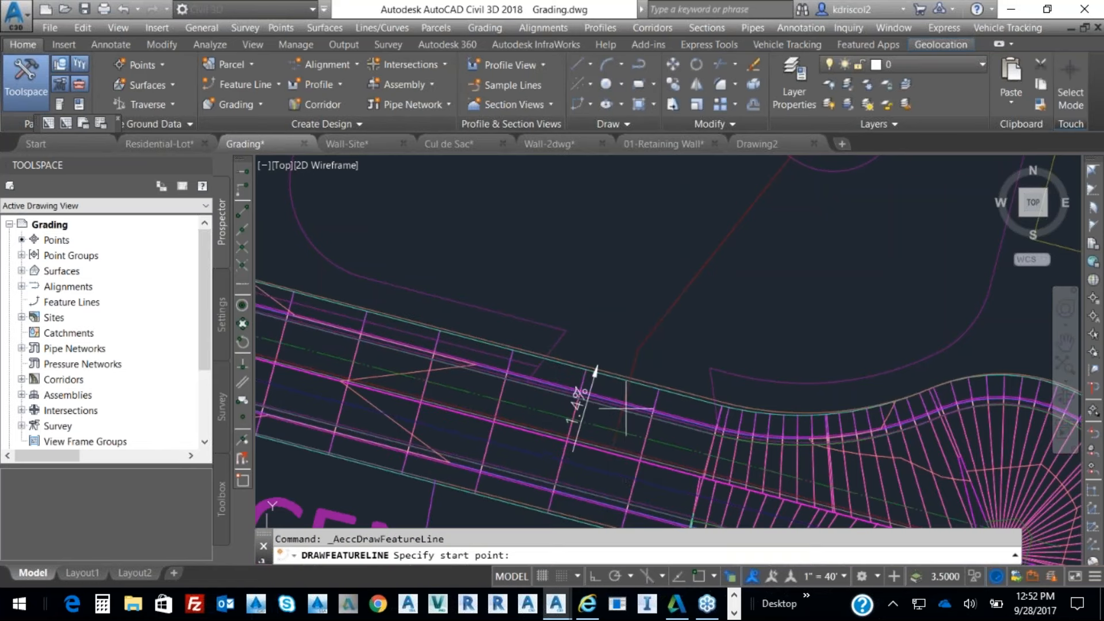
{"action": "scroll", "coordinate": [632, 472], "scroll_direction": "up", "scroll_amount": 3}
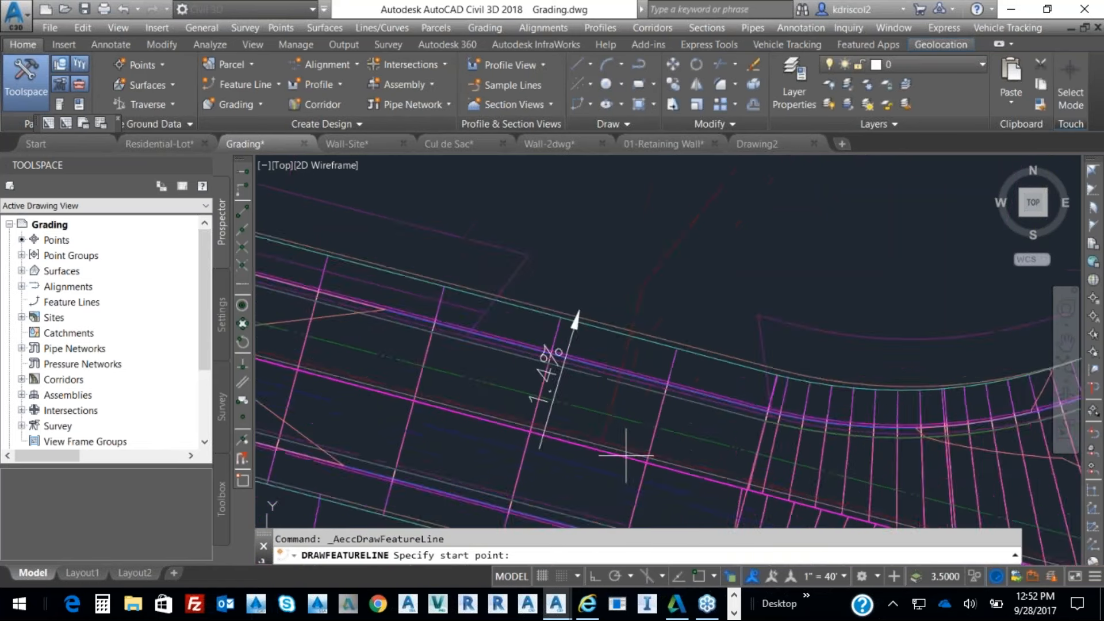
{"action": "left_click", "coordinate": [593, 434]}
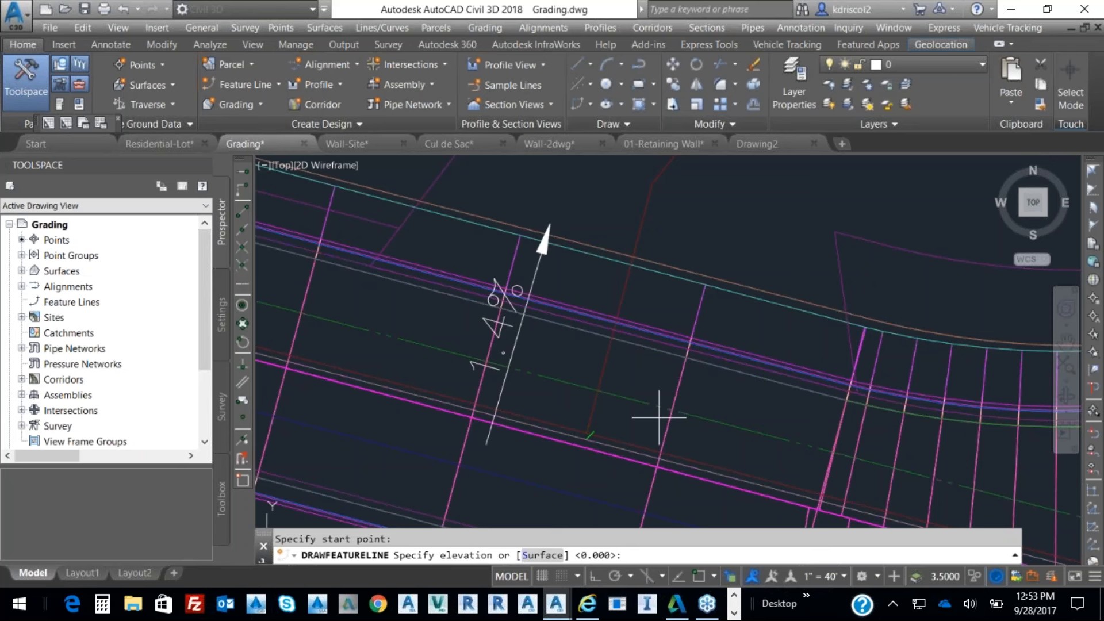
{"action": "type", "text": "su"}
{"action": "key", "text": "Return"}
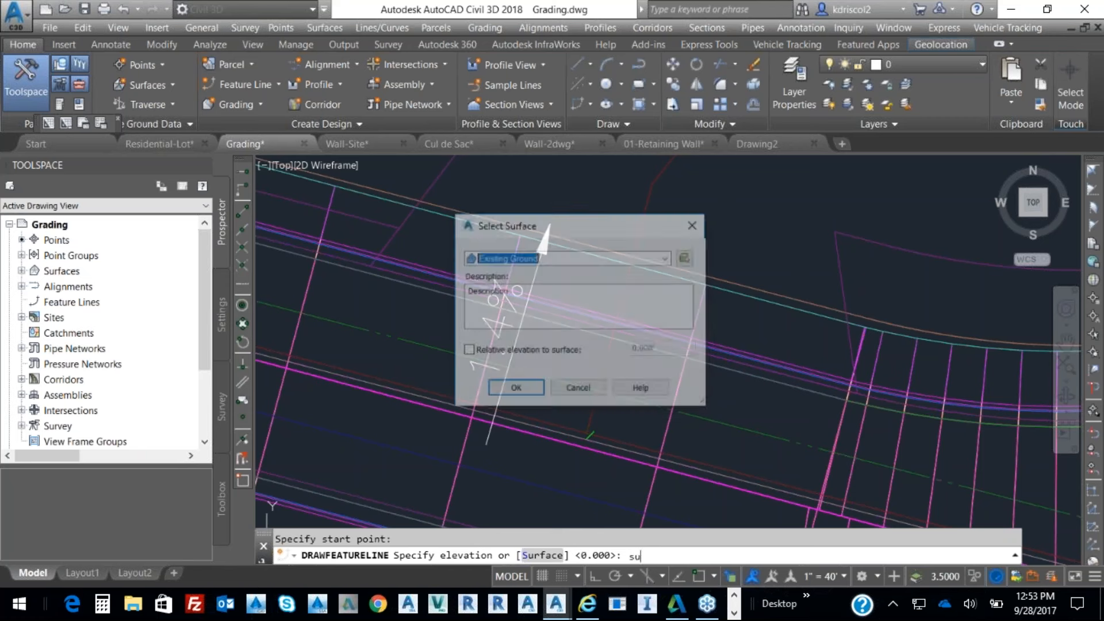
{"action": "left_click", "coordinate": [666, 258]}
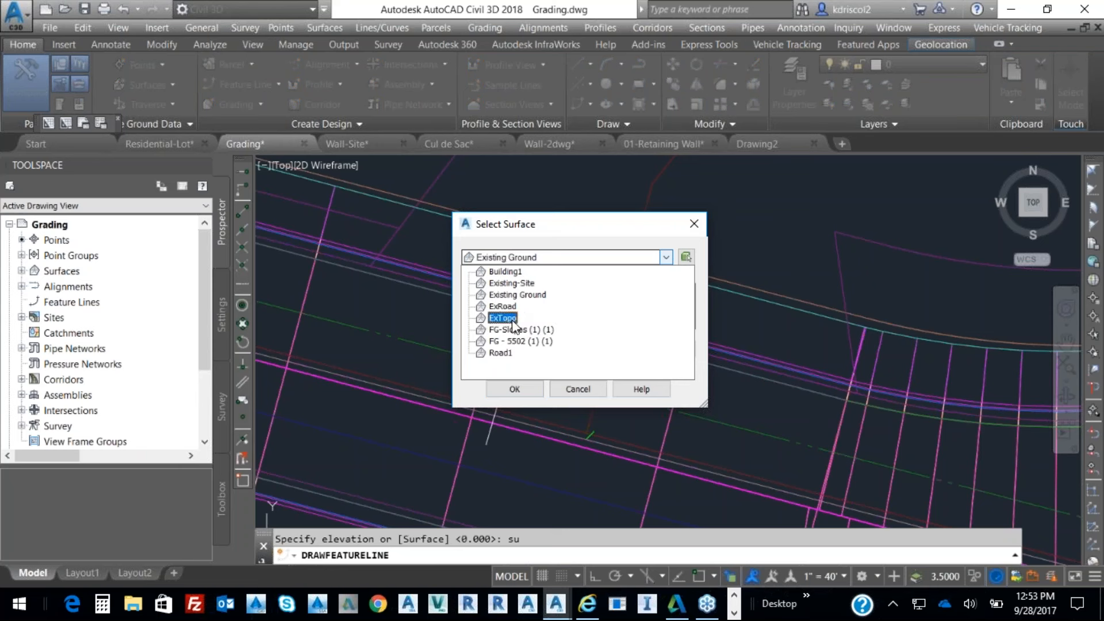
{"action": "left_click", "coordinate": [509, 341]}
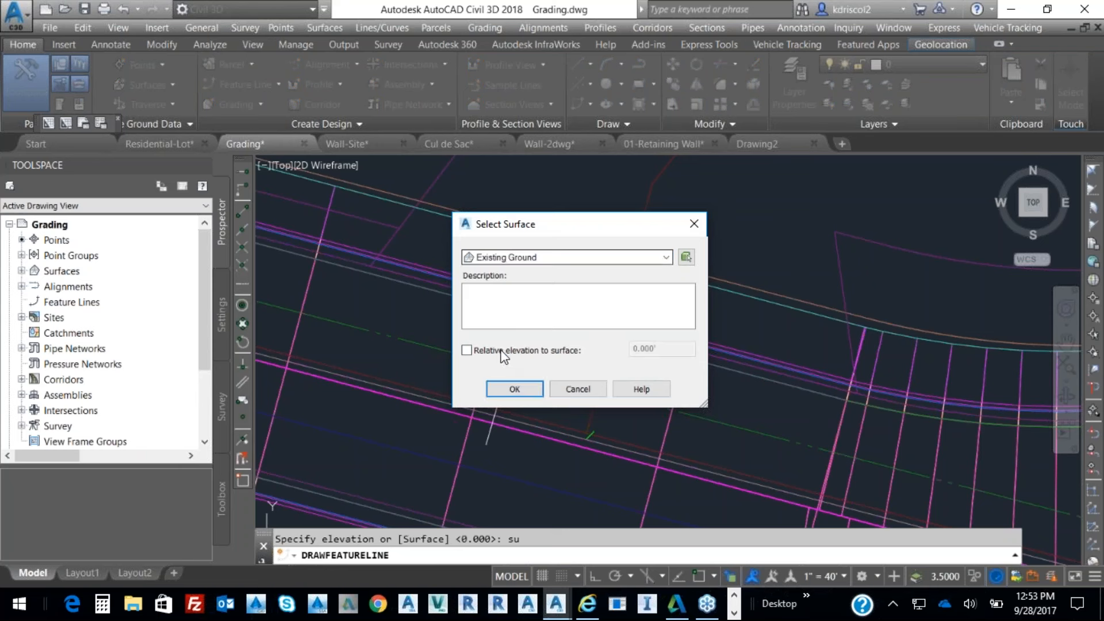
{"action": "left_click", "coordinate": [523, 390]}
{"action": "key", "text": "Return"}
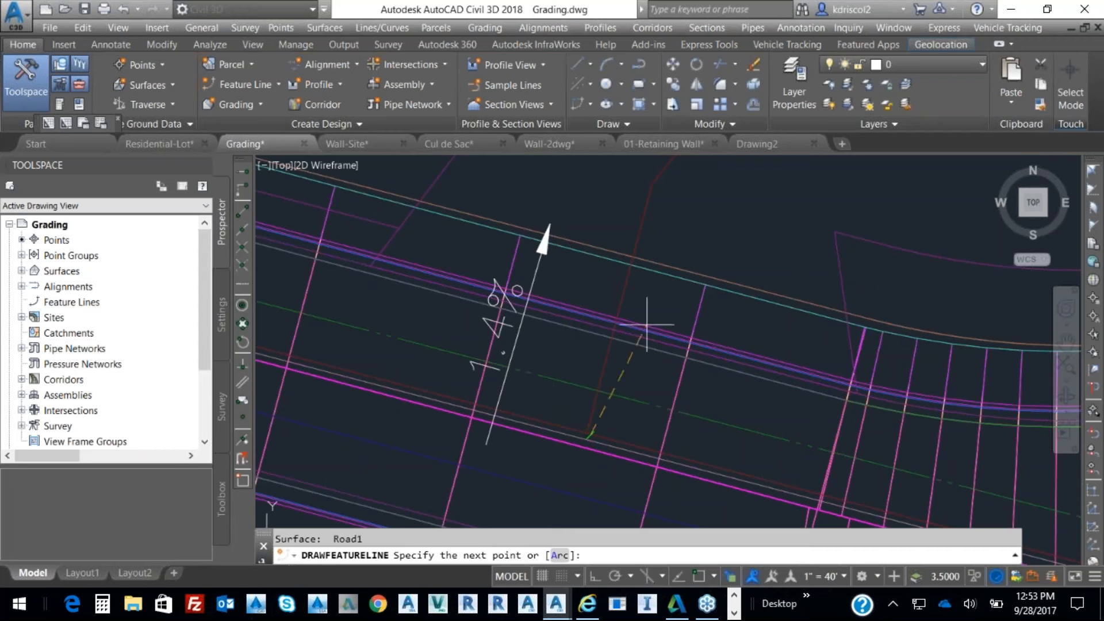
Extend the feature line to the driveway centerline's bend just beyond the road edge at a 1.5% grade.
{"action": "middle_click_drag", "start_coordinate": [646, 217], "coordinate": [591, 363]}
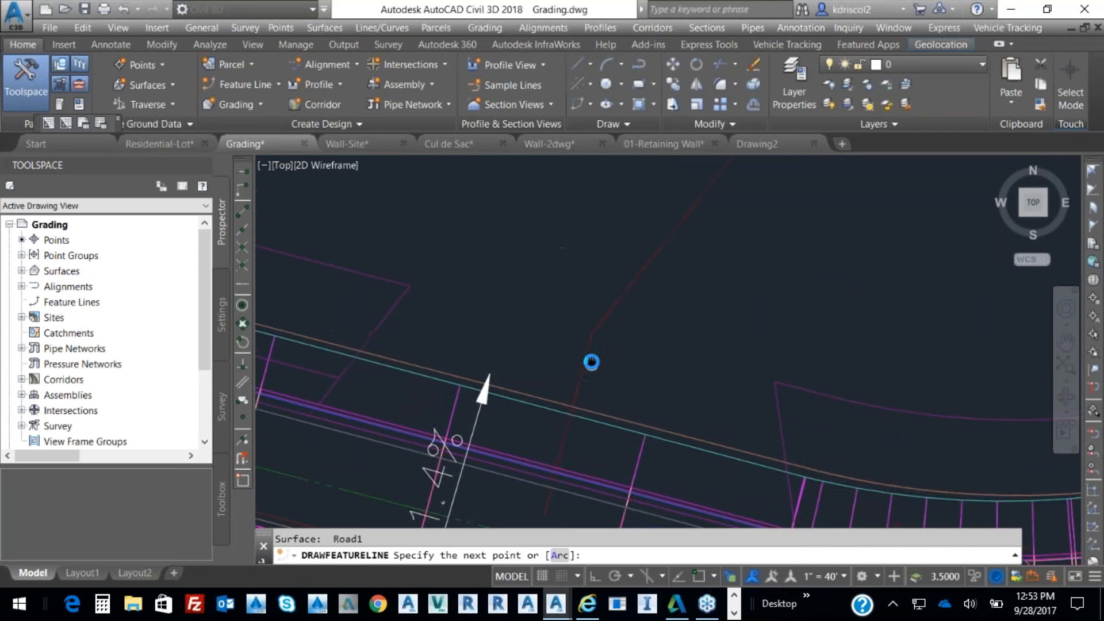
{"action": "left_click", "coordinate": [597, 328]}
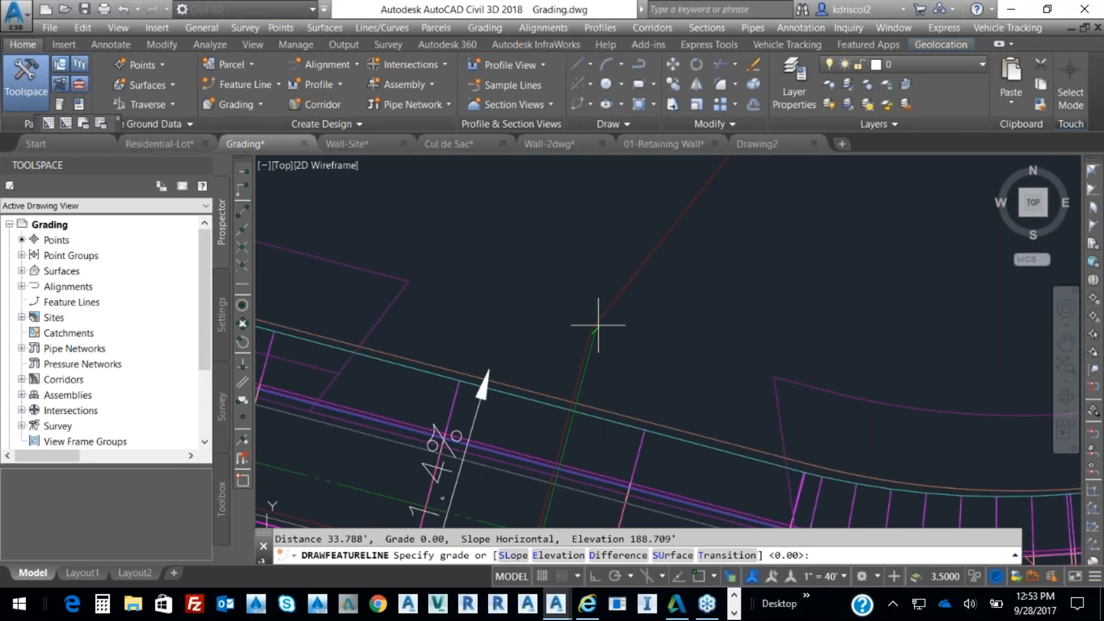
{"action": "type", "text": "1.5"}
{"action": "key", "text": "Return"}
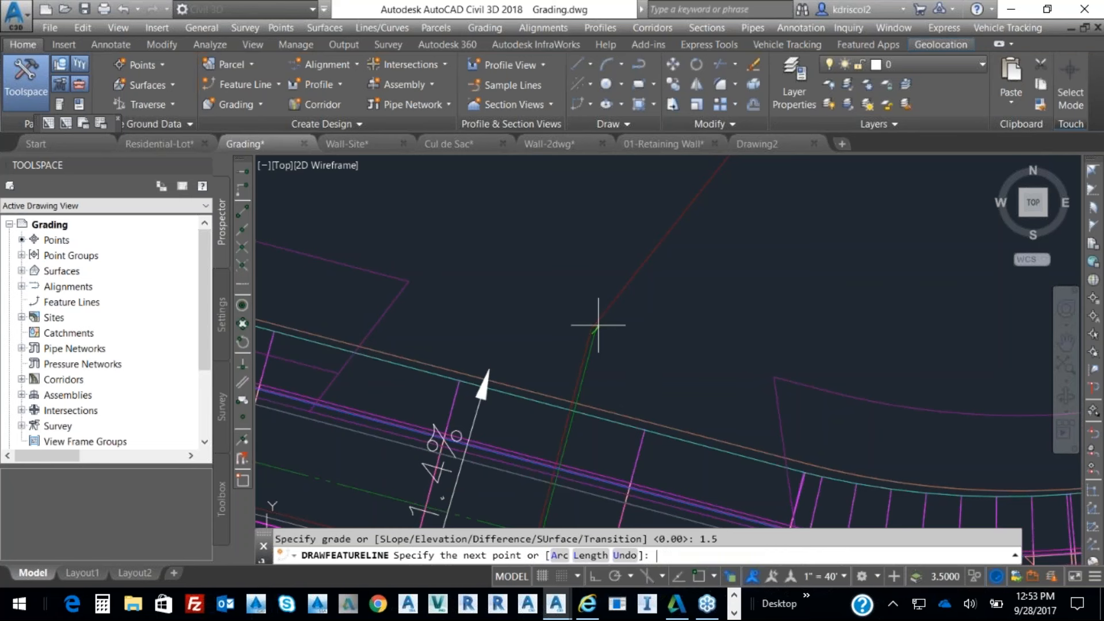
Continue the feature line to the centerline vertex at the rounded end of the parking island at a 4% grade.
{"action": "scroll", "coordinate": [671, 287], "scroll_direction": "down", "scroll_amount": 2}
{"action": "middle_click_drag", "start_coordinate": [733, 234], "coordinate": [551, 471]}
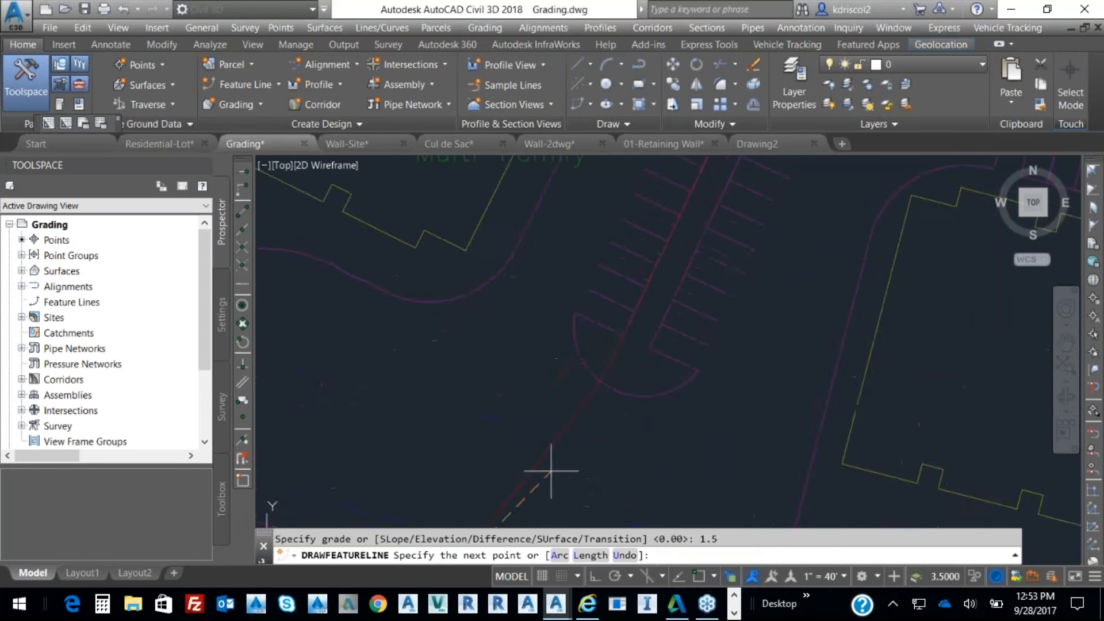
{"action": "scroll", "coordinate": [575, 410], "scroll_direction": "down", "scroll_amount": 1}
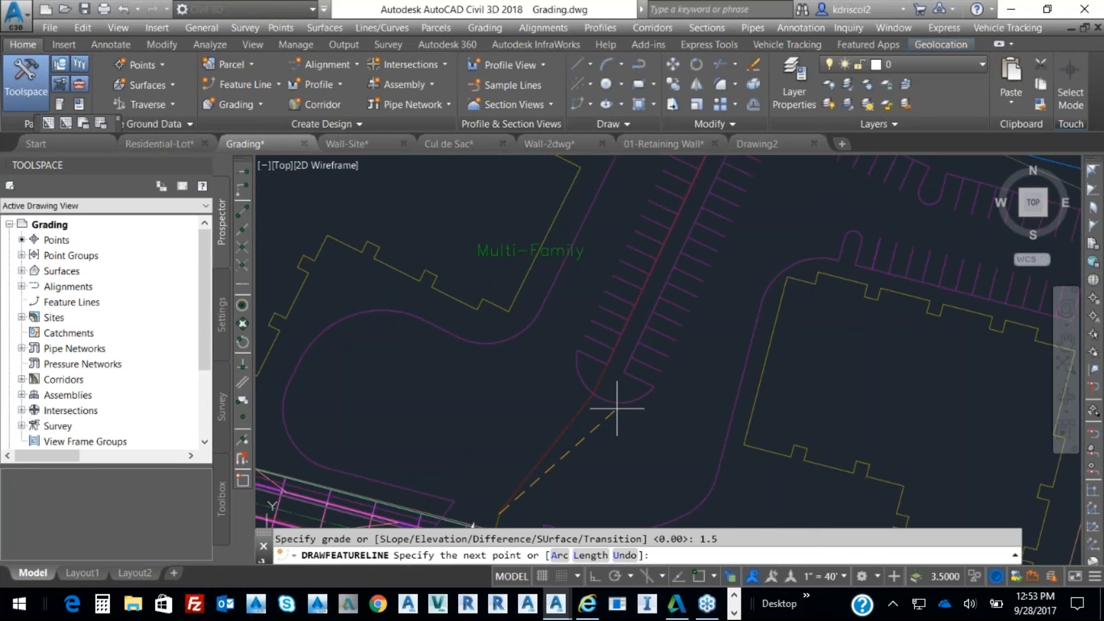
{"action": "left_click", "coordinate": [600, 383]}
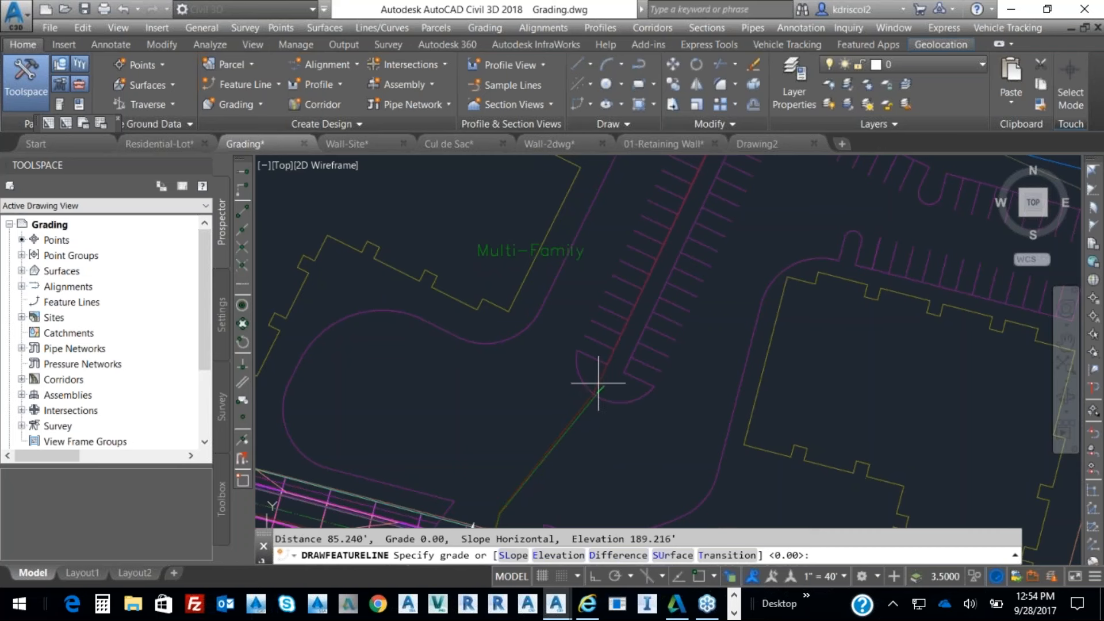
{"action": "type", "text": "4"}
{"action": "key", "text": "Return"}
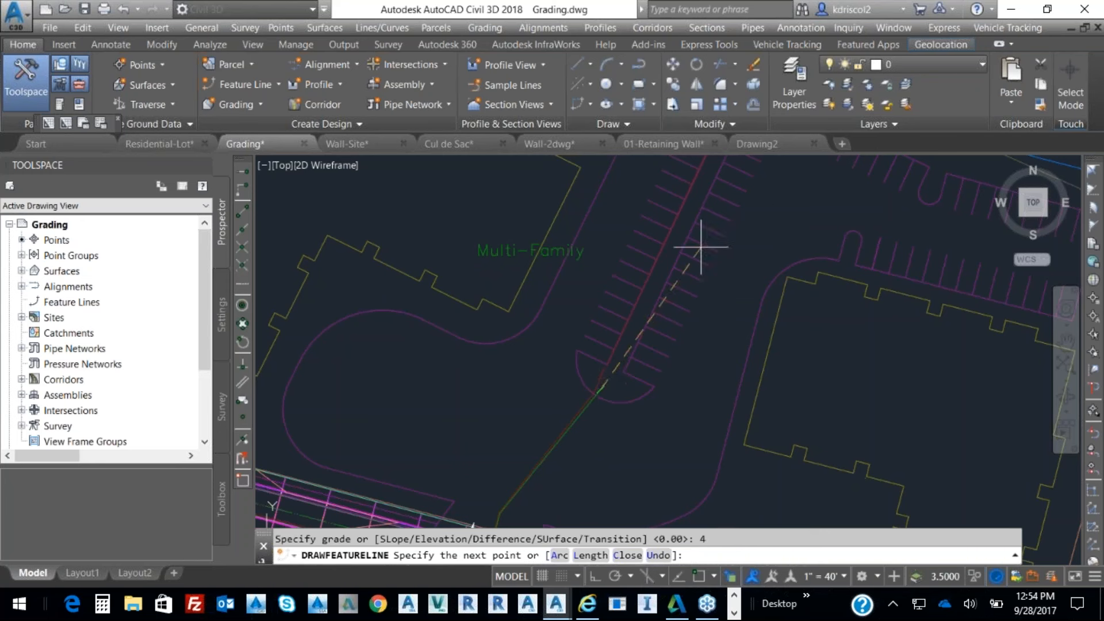
Continue the feature line along the parking centerline to the site boundary near Mission Avenue at a 2% grade and finish it.
{"action": "middle_click_drag", "start_coordinate": [707, 246], "coordinate": [638, 424]}
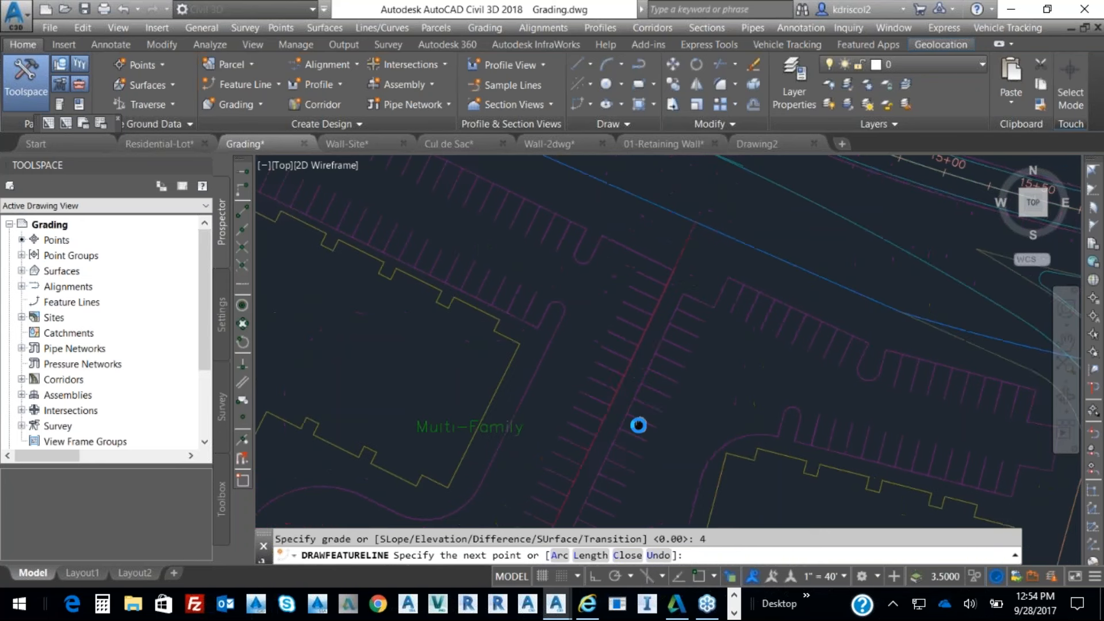
{"action": "left_click", "coordinate": [696, 227]}
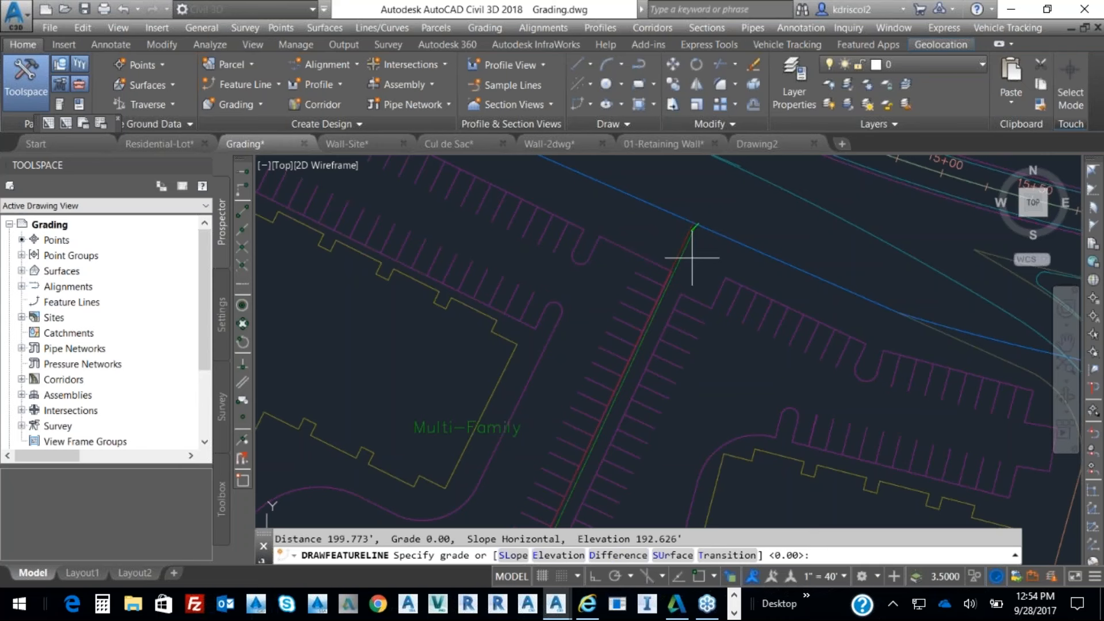
{"action": "type", "text": "2"}
{"action": "key", "text": "Return"}
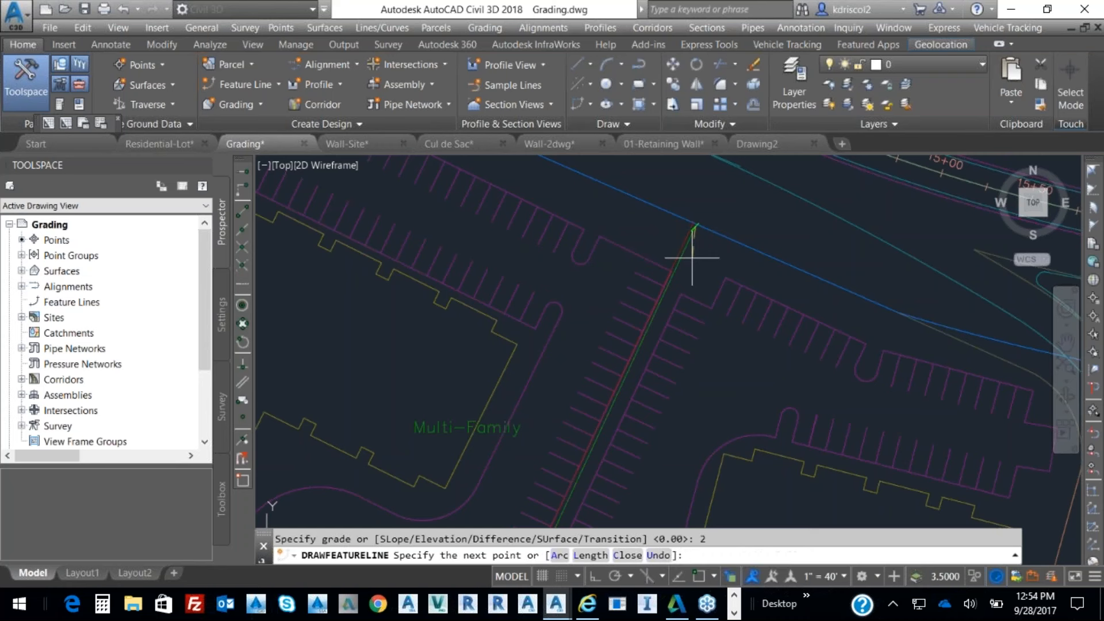
{"action": "key", "text": "Return"}
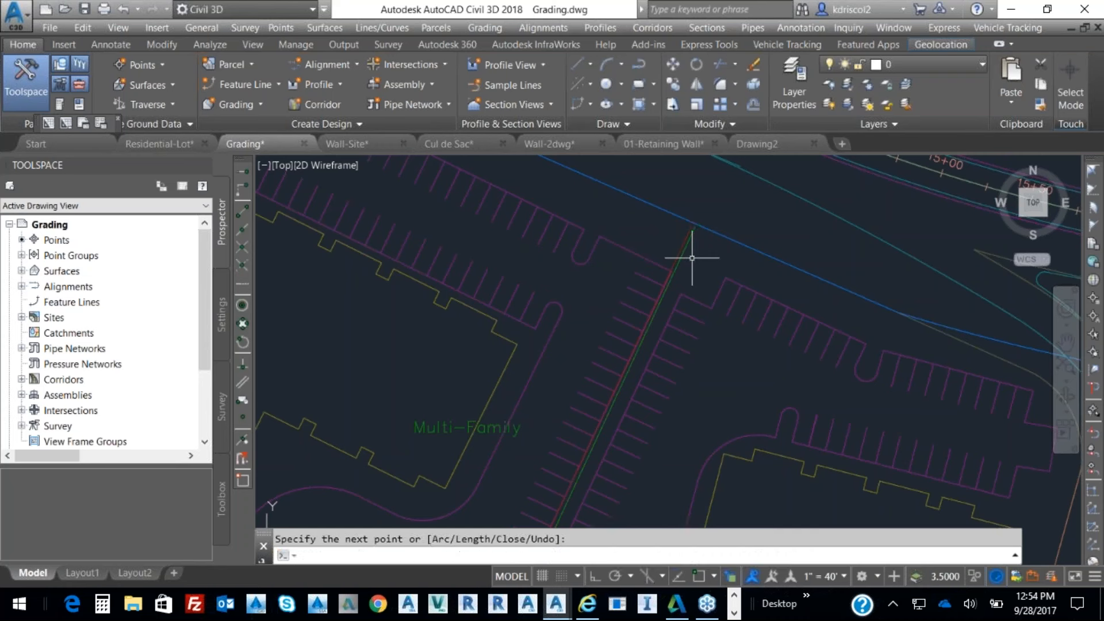
In the Elevation Editor, set the driveway feature line's grade ahead at station 0+33.79 to 3%.
{"action": "left_click", "coordinate": [671, 280]}
{"action": "right_click", "coordinate": [727, 302]}
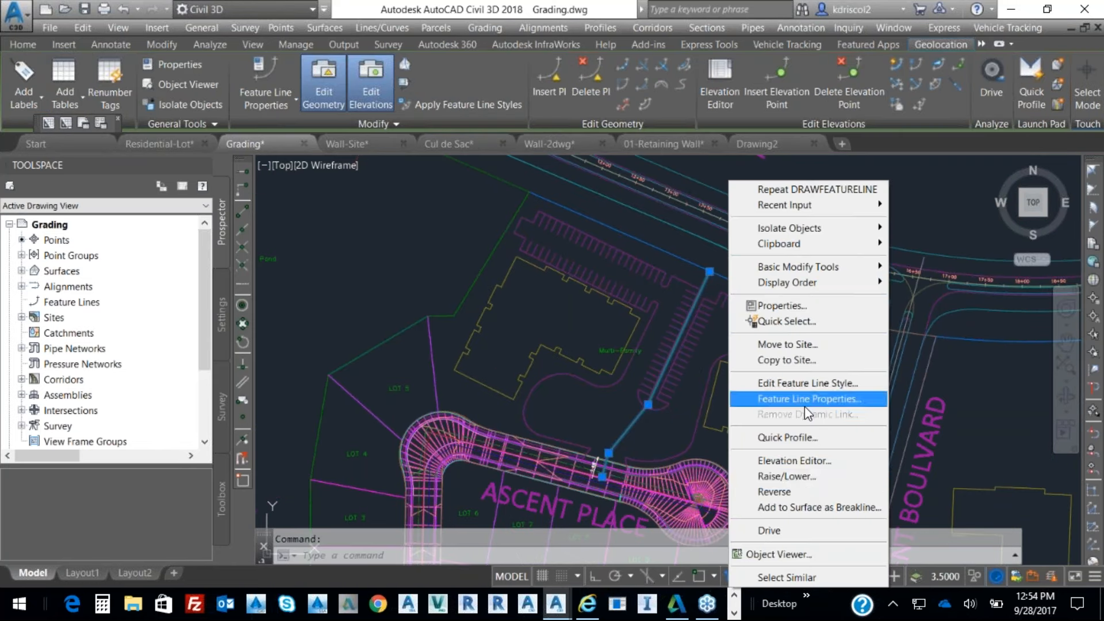
{"action": "left_click", "coordinate": [810, 466]}
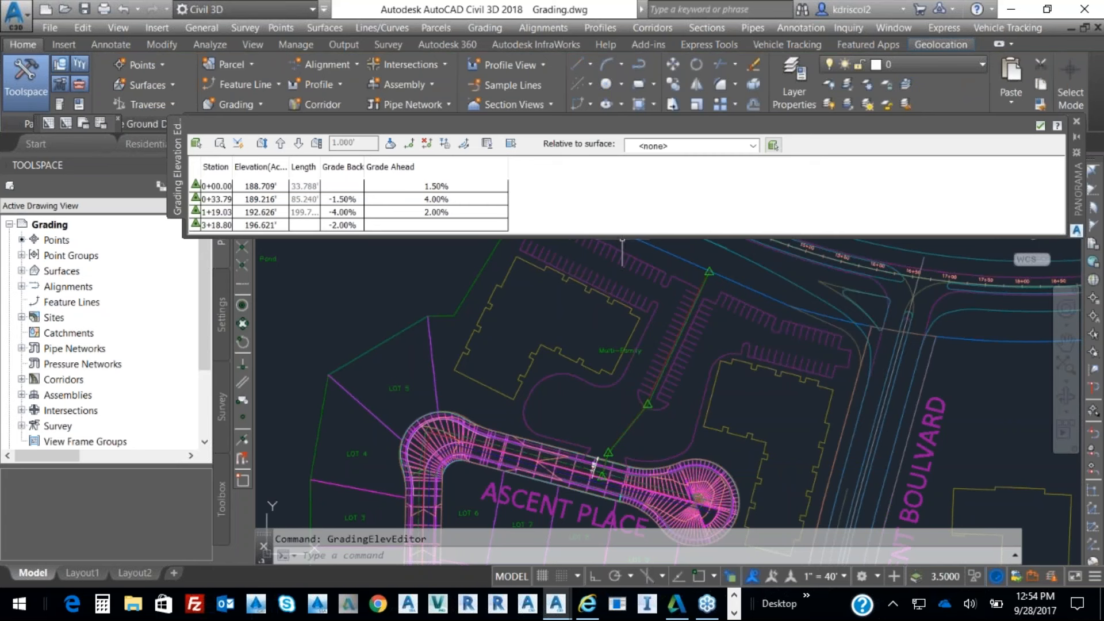
{"action": "mouse_move", "coordinate": [625, 236]}
{"action": "left_mouse_down"}
{"action": "mouse_move", "coordinate": [614, 296]}
{"action": "mouse_move", "coordinate": [614, 252]}
{"action": "left_mouse_up"}
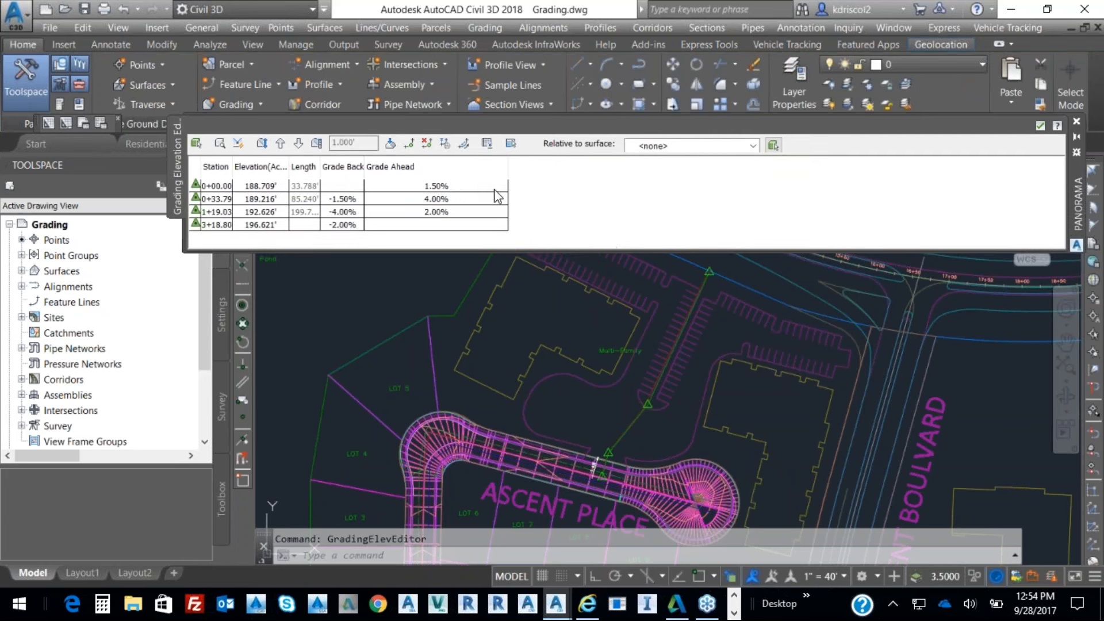
{"action": "left_click", "coordinate": [454, 202]}
{"action": "left_click", "coordinate": [455, 200]}
{"action": "type", "text": "3"}
{"action": "key", "text": "Return"}
{"action": "left_click", "coordinate": [1039, 128]}
{"action": "mouse_move", "coordinate": [688, 337]}
{"action": "middle_mouse_down"}
{"action": "mouse_move", "coordinate": [461, 333]}
{"action": "mouse_move", "coordinate": [577, 358]}
{"action": "middle_mouse_up"}
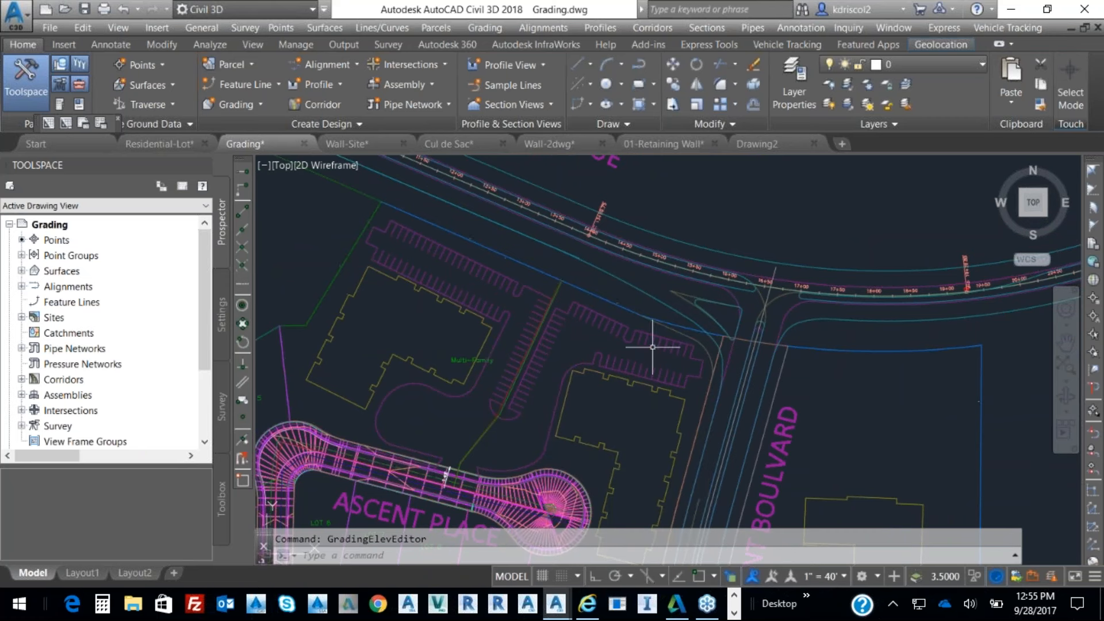
Offset the driveway centerline feature line through a point beside the pond, west of the multi-family site, at a 2% grade.
{"action": "left_click", "coordinate": [480, 441]}
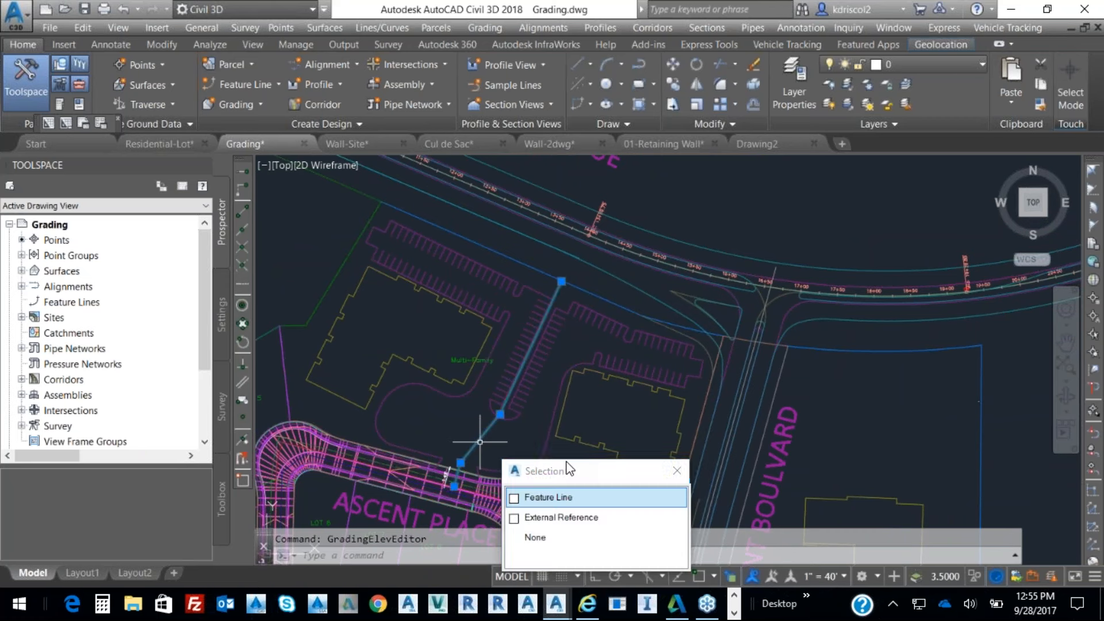
{"action": "left_click", "coordinate": [564, 499]}
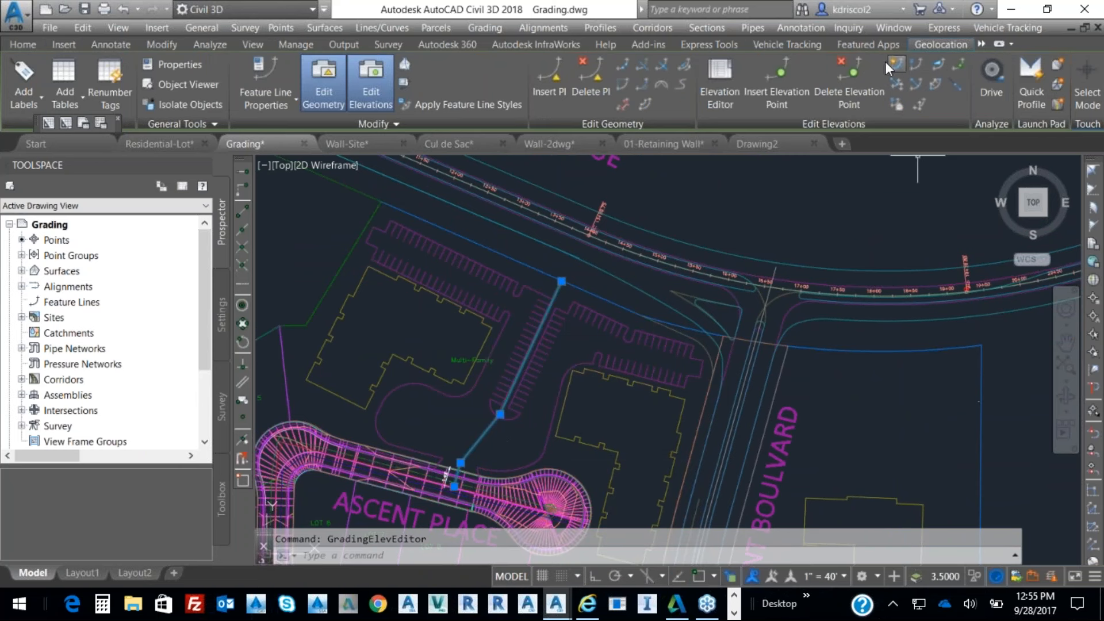
{"action": "left_click", "coordinate": [643, 102]}
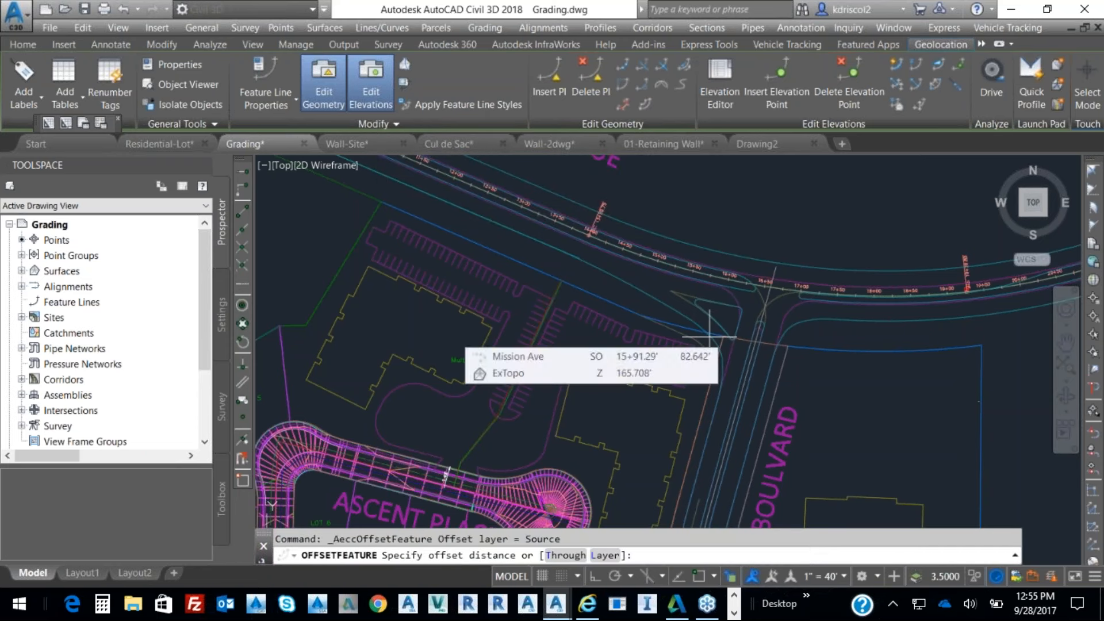
{"action": "type", "text": "t"}
{"action": "key", "text": "Return"}
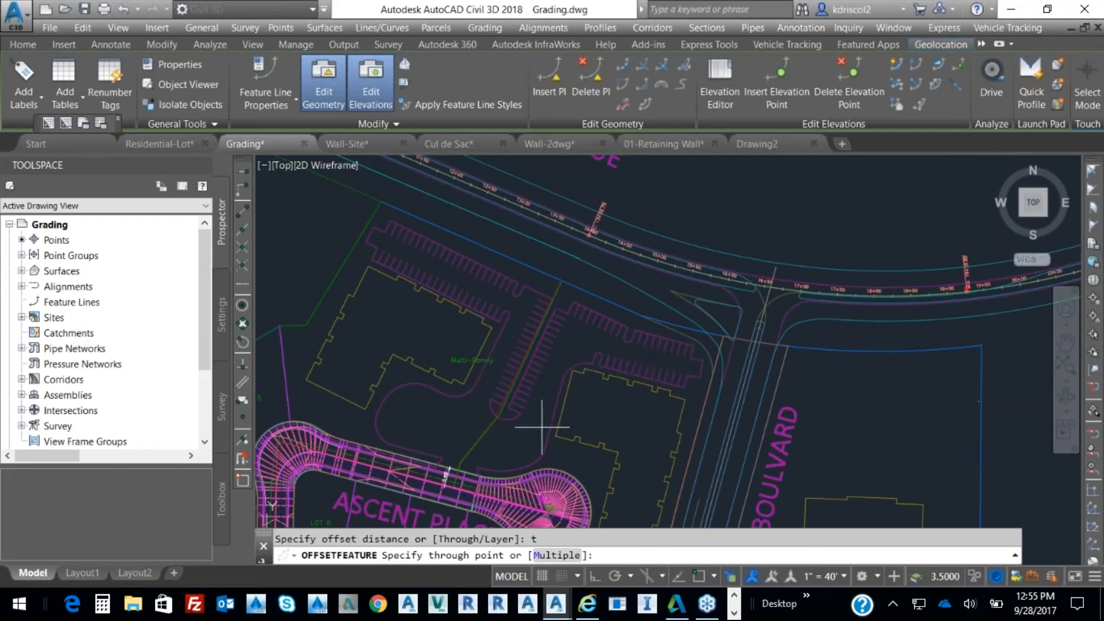
{"action": "middle_click_drag", "start_coordinate": [557, 419], "coordinate": [793, 412]}
{"action": "left_click", "coordinate": [484, 213]}
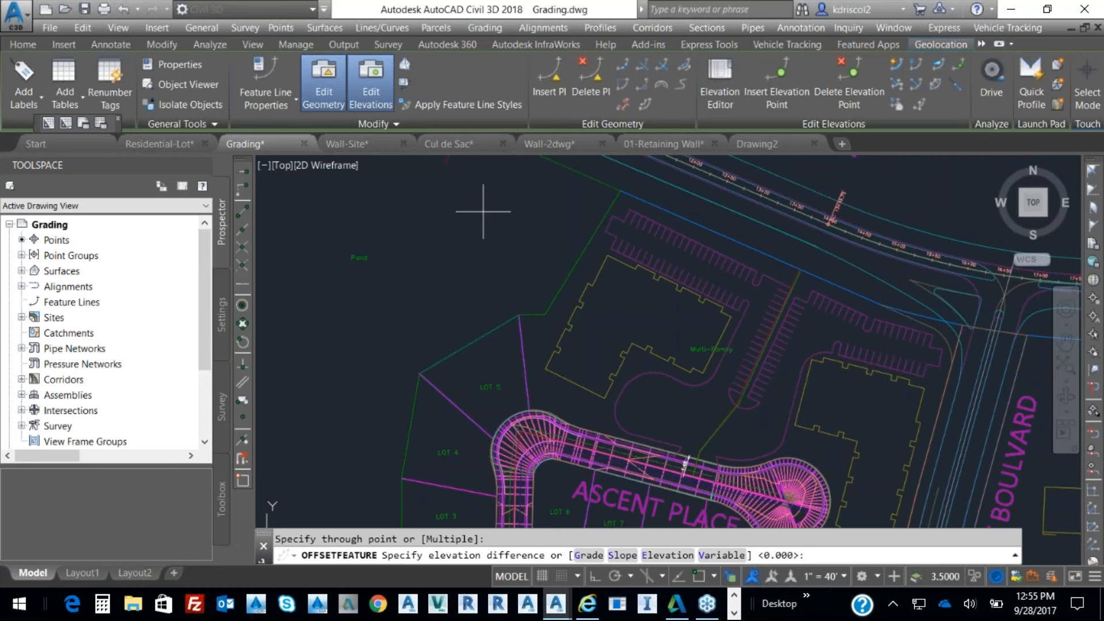
{"action": "key", "text": "Return"}
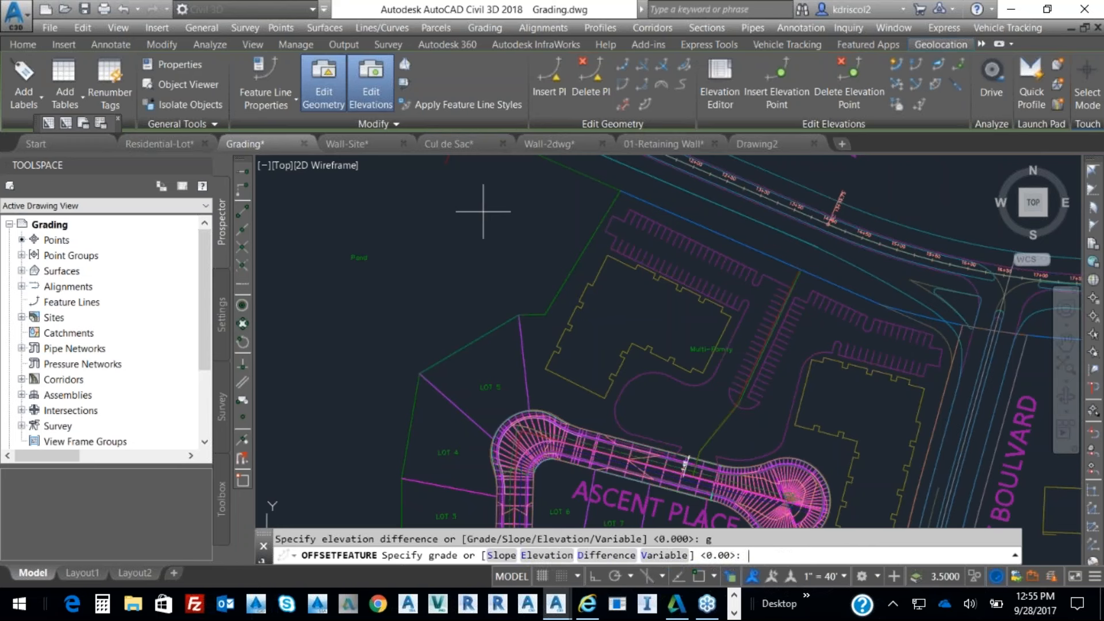
{"action": "type", "text": "2"}
{"action": "key", "text": "Return"}
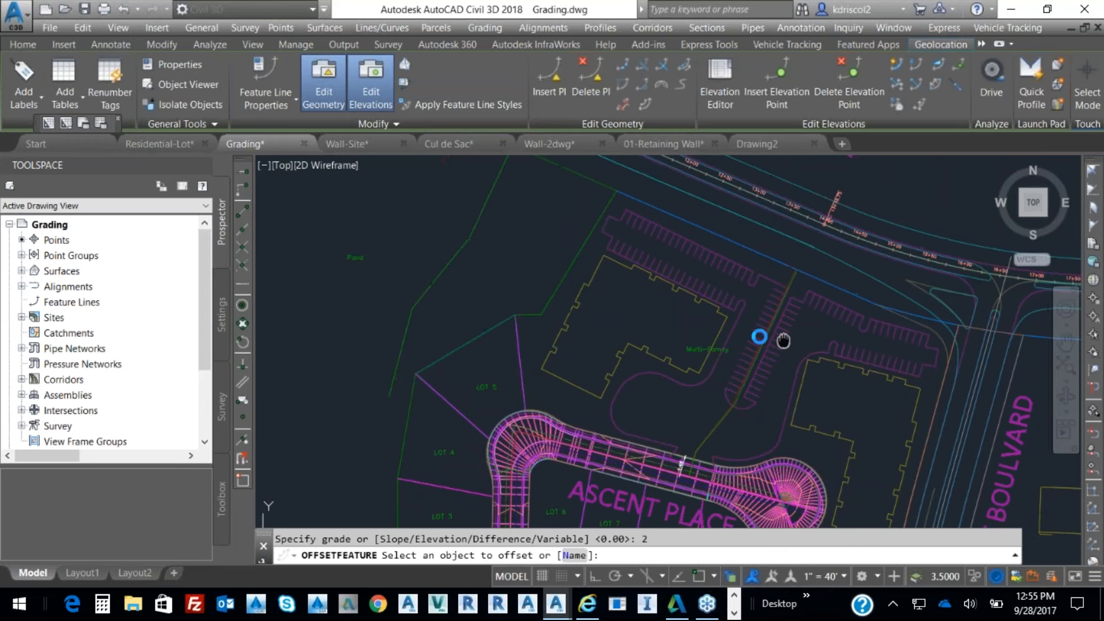
Offset the driveway centerline feature line through a point beside Ascent Boulevard, east of the multi-family site, at a 2% grade.
{"action": "middle_click_drag", "start_coordinate": [760, 340], "coordinate": [409, 397]}
{"action": "right_click", "coordinate": [566, 338]}
{"action": "left_click", "coordinate": [589, 341]}
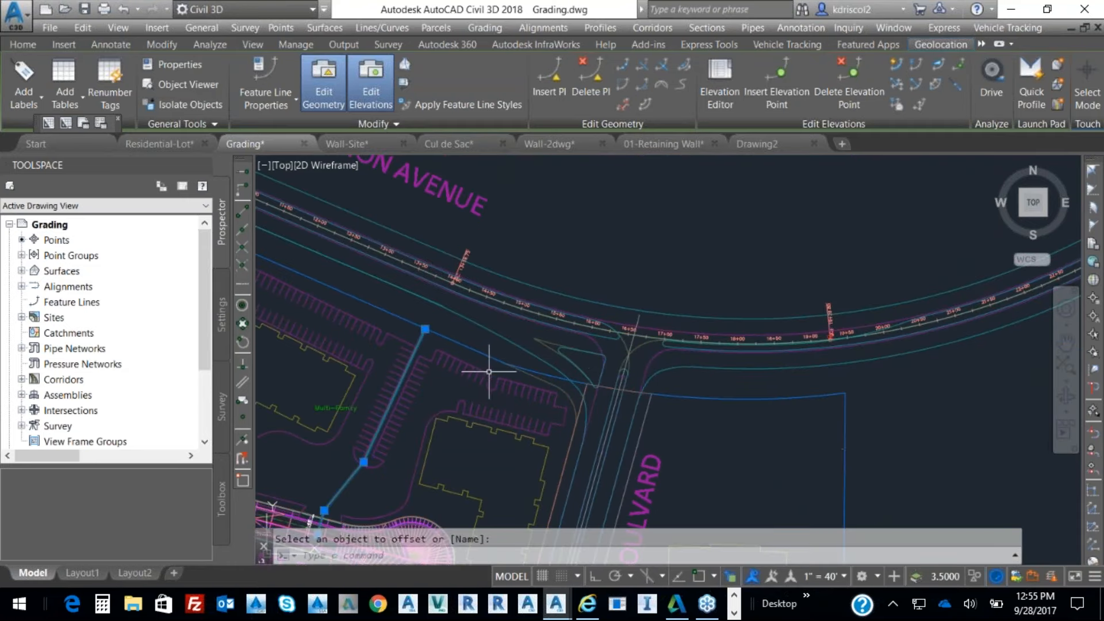
{"action": "left_click", "coordinate": [644, 104]}
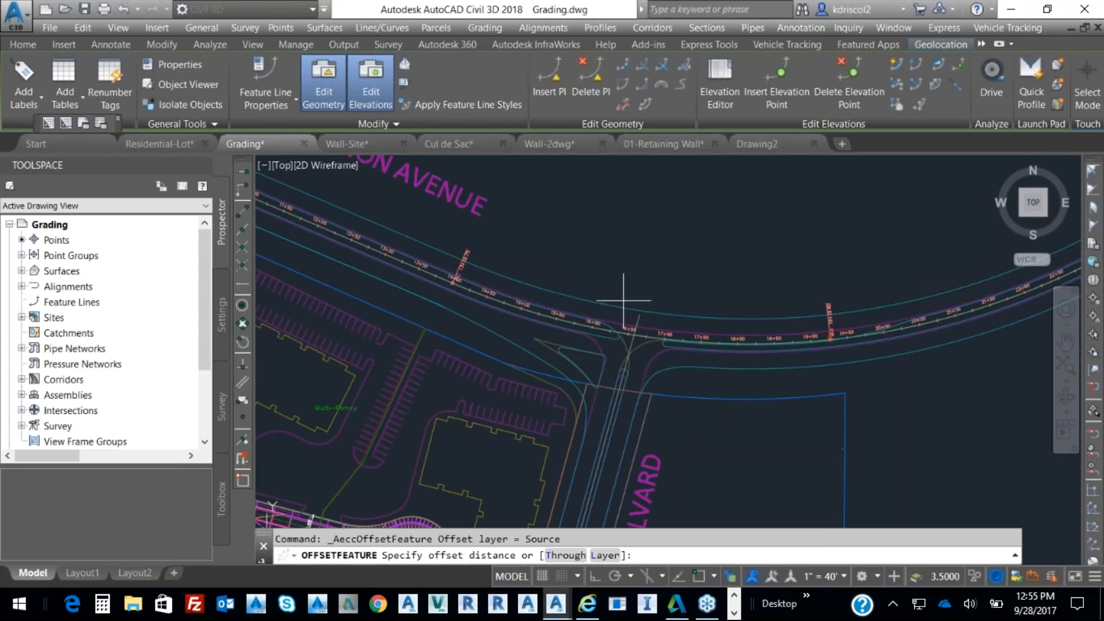
{"action": "type", "text": "t"}
{"action": "key", "text": "Return"}
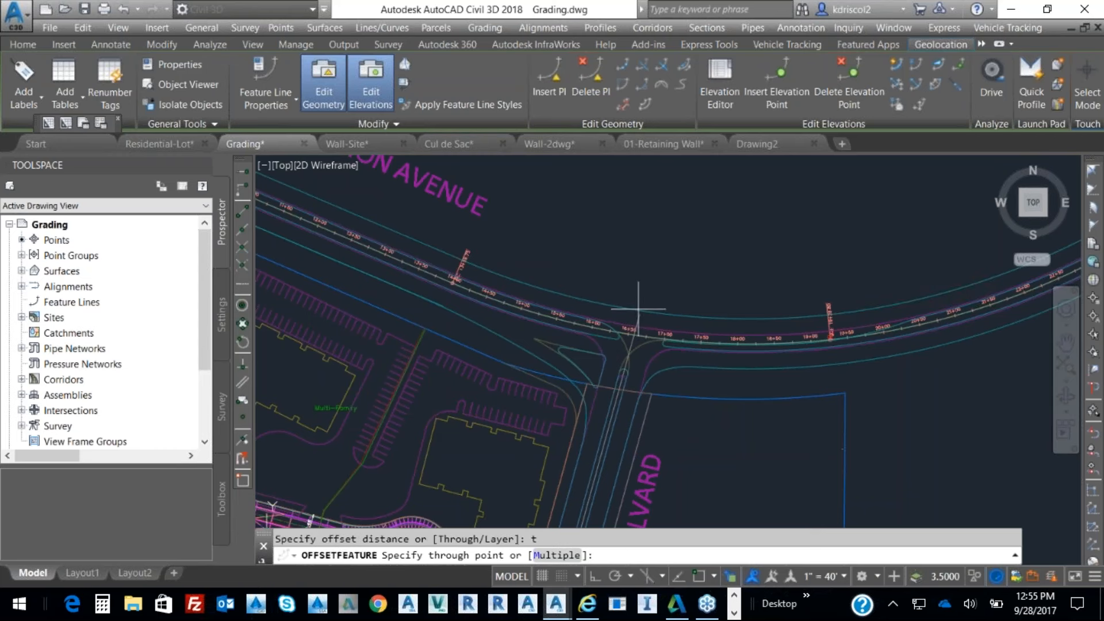
{"action": "middle_click_drag", "start_coordinate": [666, 340], "coordinate": [678, 167]}
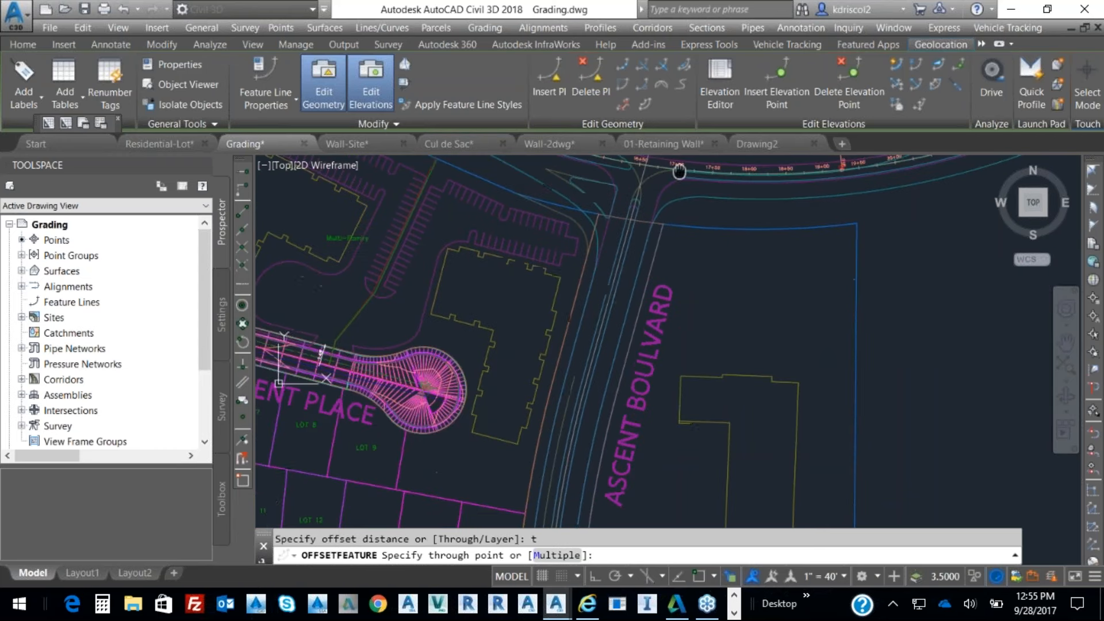
{"action": "left_click", "coordinate": [635, 350]}
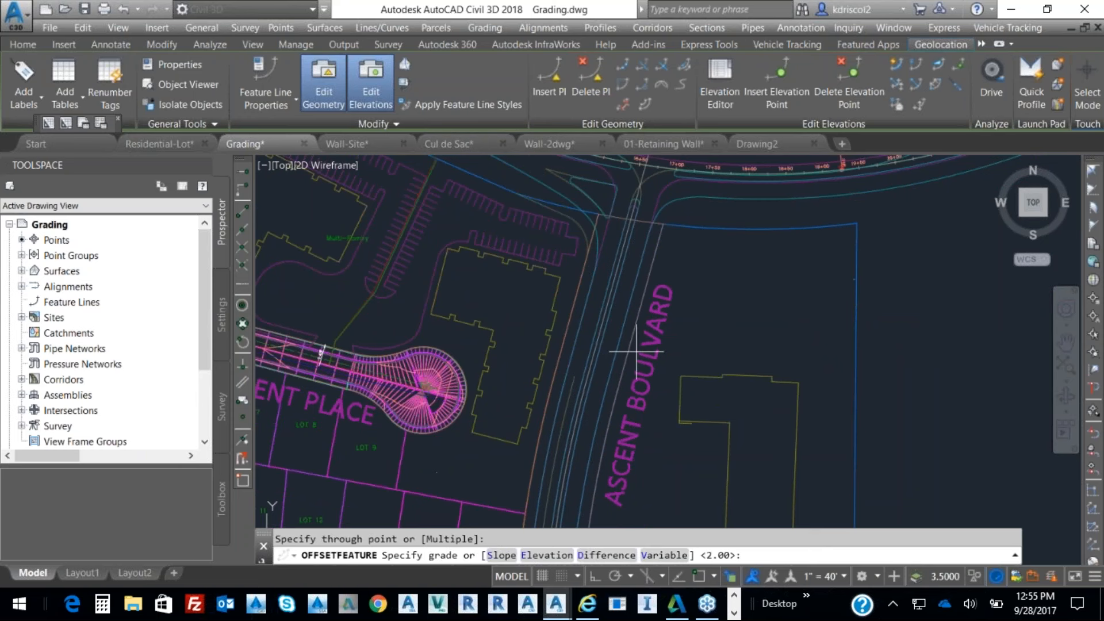
{"action": "type", "text": "2"}
{"action": "key", "text": "Return"}
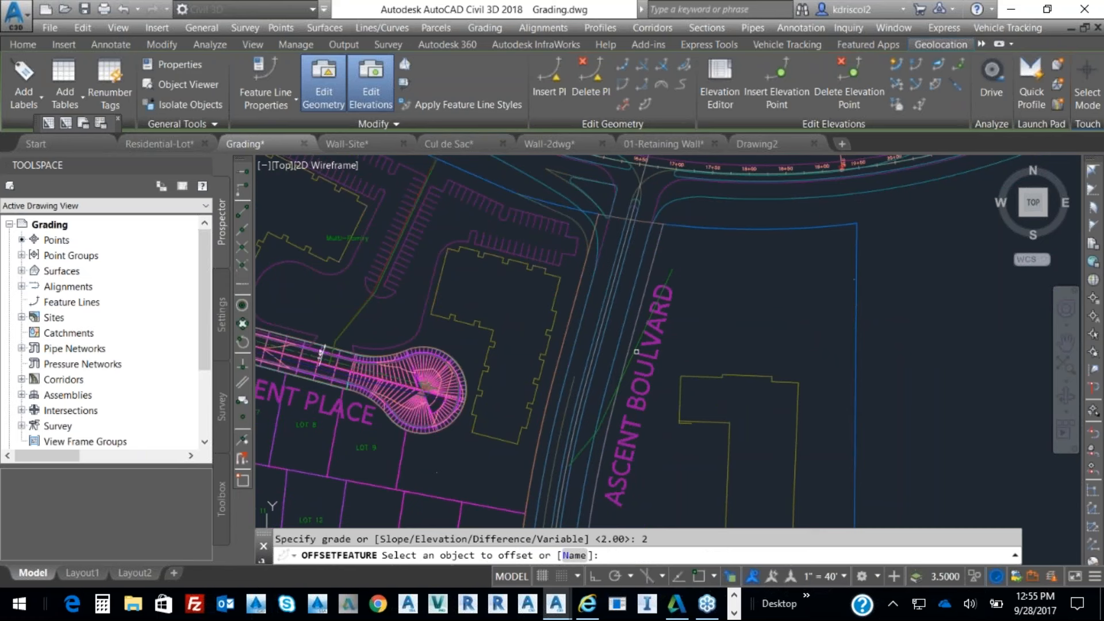
{"action": "right_click", "coordinate": [775, 294]}
{"action": "left_click", "coordinate": [806, 304]}
{"action": "middle_click_drag", "start_coordinate": [658, 282], "coordinate": [670, 306]}
{"action": "key", "text": "Escape"}
Start adding the centerline and both offset feature lines as breaklines to a new TIN surface named 2% Grade.
{"action": "middle_click_drag", "start_coordinate": [696, 262], "coordinate": [755, 299]}
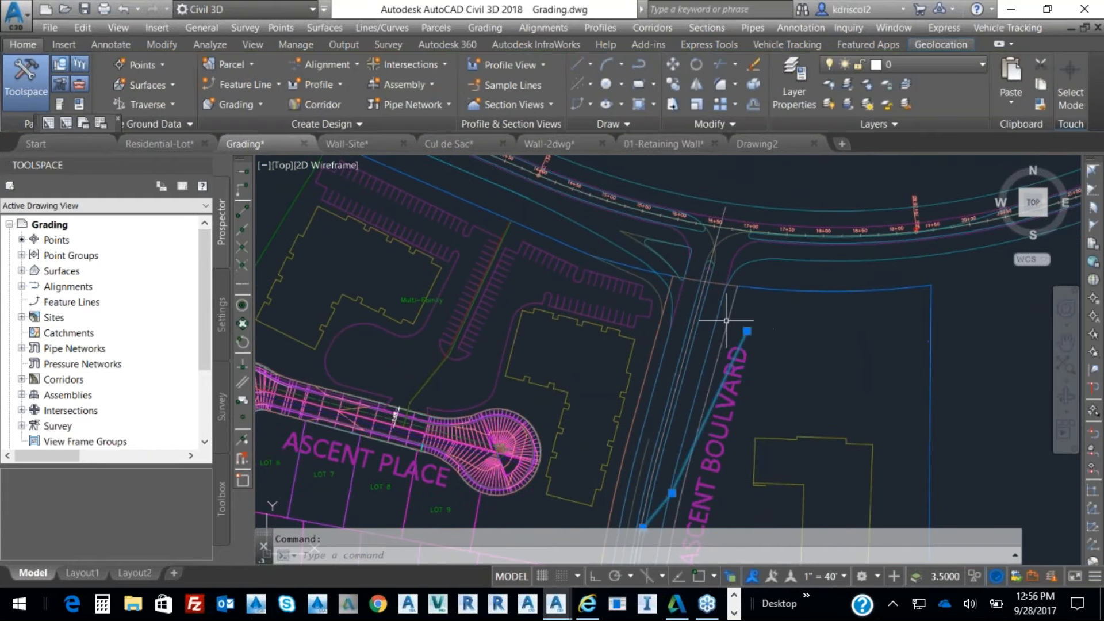
{"action": "left_click", "coordinate": [744, 337]}
{"action": "left_click", "coordinate": [508, 227]}
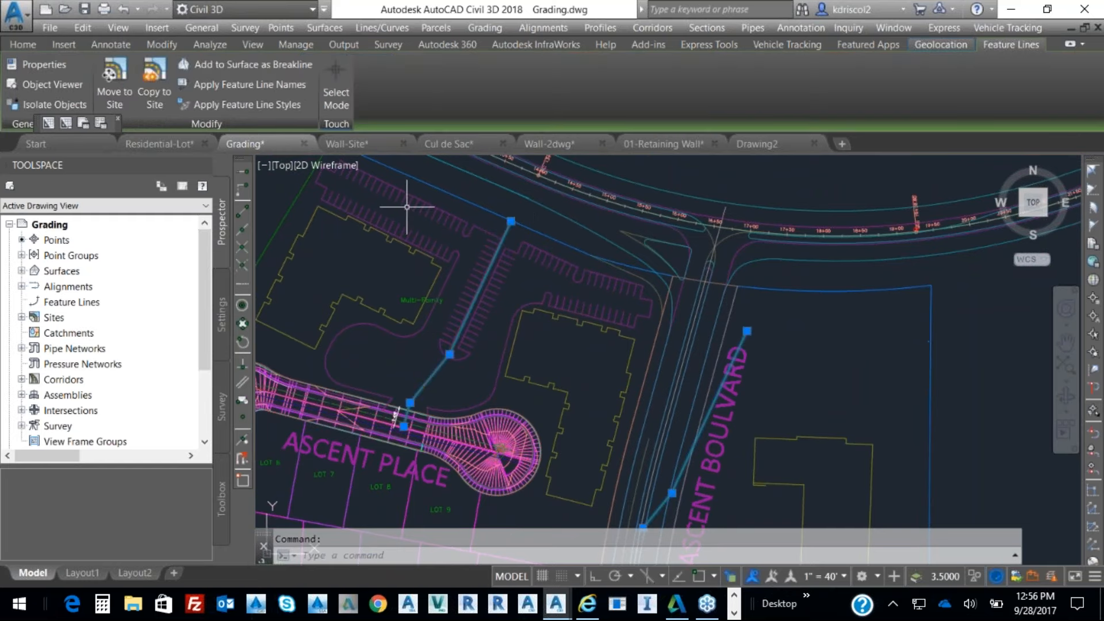
{"action": "middle_click_drag", "start_coordinate": [406, 221], "coordinate": [627, 302]}
{"action": "left_click", "coordinate": [422, 230]}
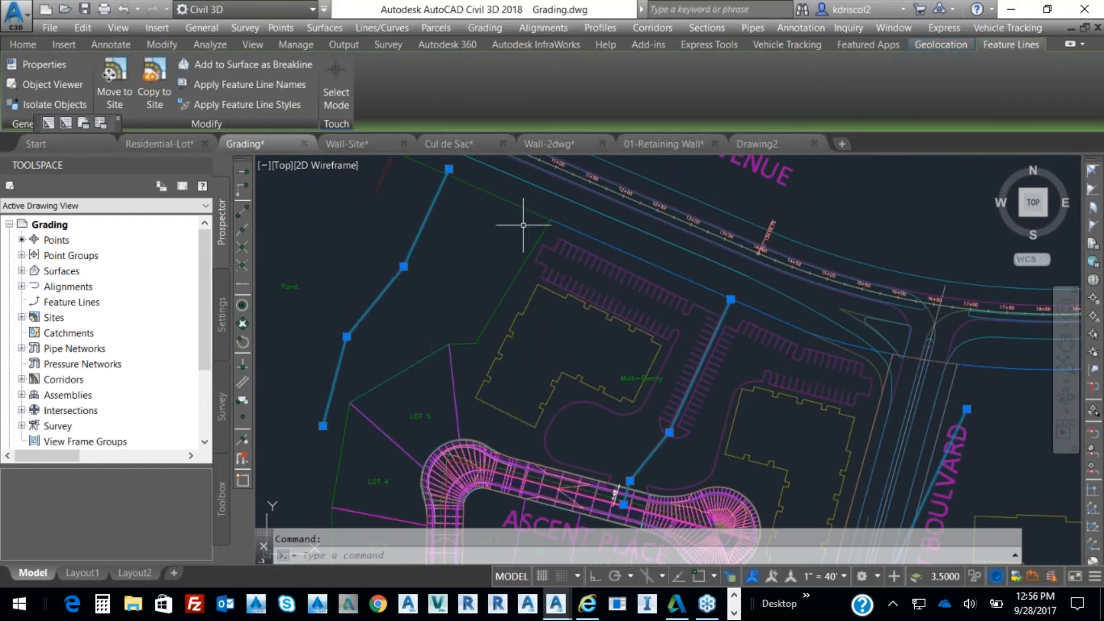
{"action": "left_click", "coordinate": [275, 64]}
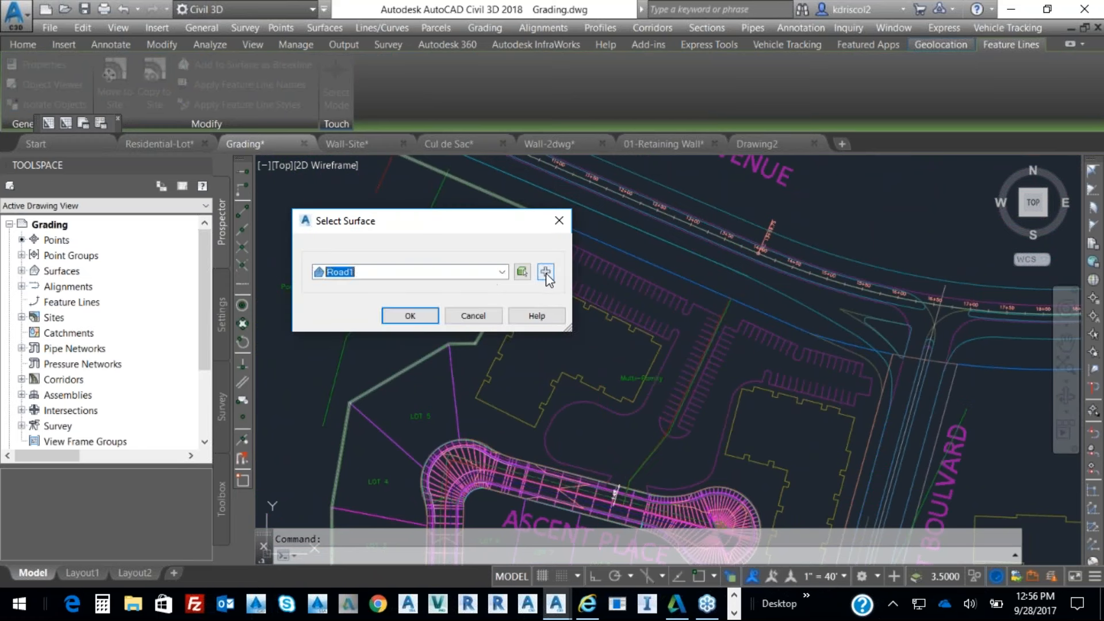
{"action": "left_click", "coordinate": [546, 272]}
{"action": "left_click", "coordinate": [650, 308]}
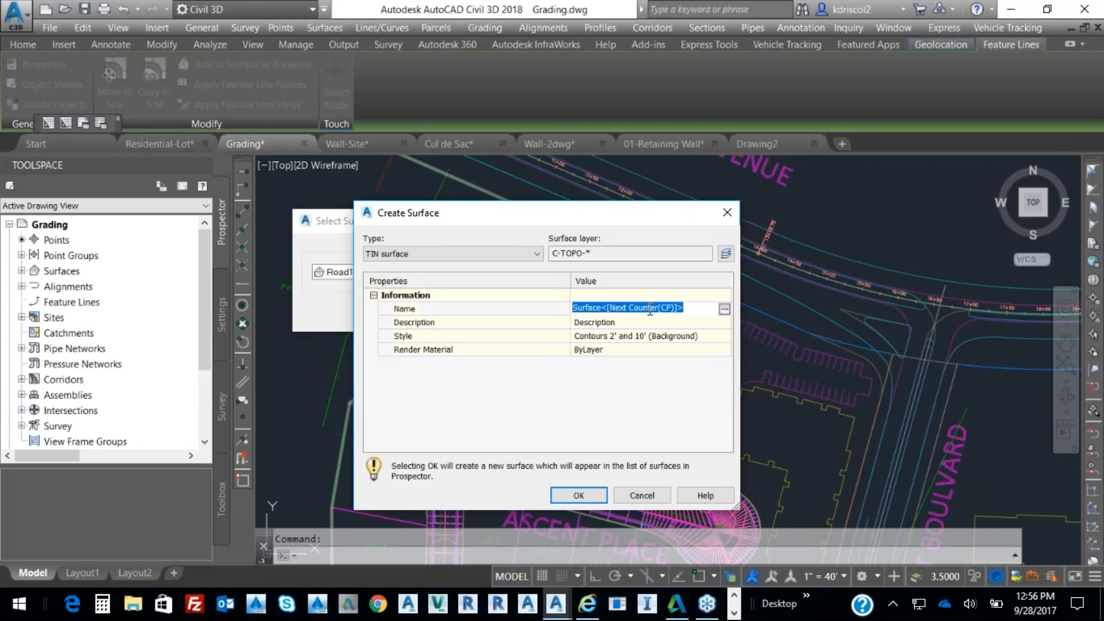
{"action": "type", "text": "2% Grade"}
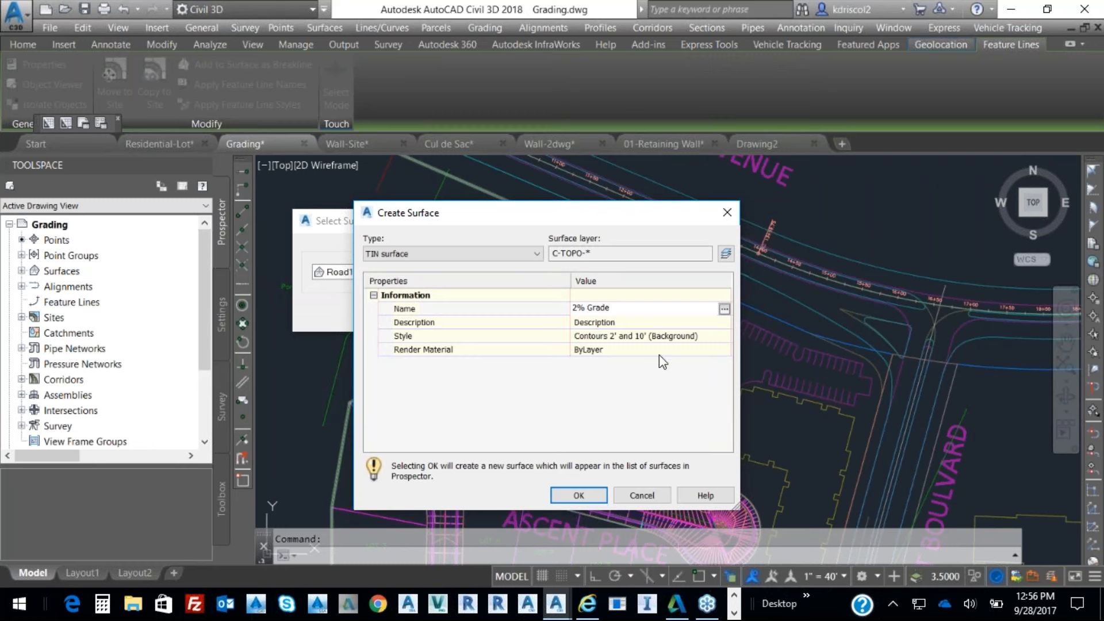
{"action": "key", "text": "Return"}
Turn on slope arrows in the new surface's Contours 2' and 10' (Background) style and keep that style selected.
{"action": "left_click", "coordinate": [684, 339]}
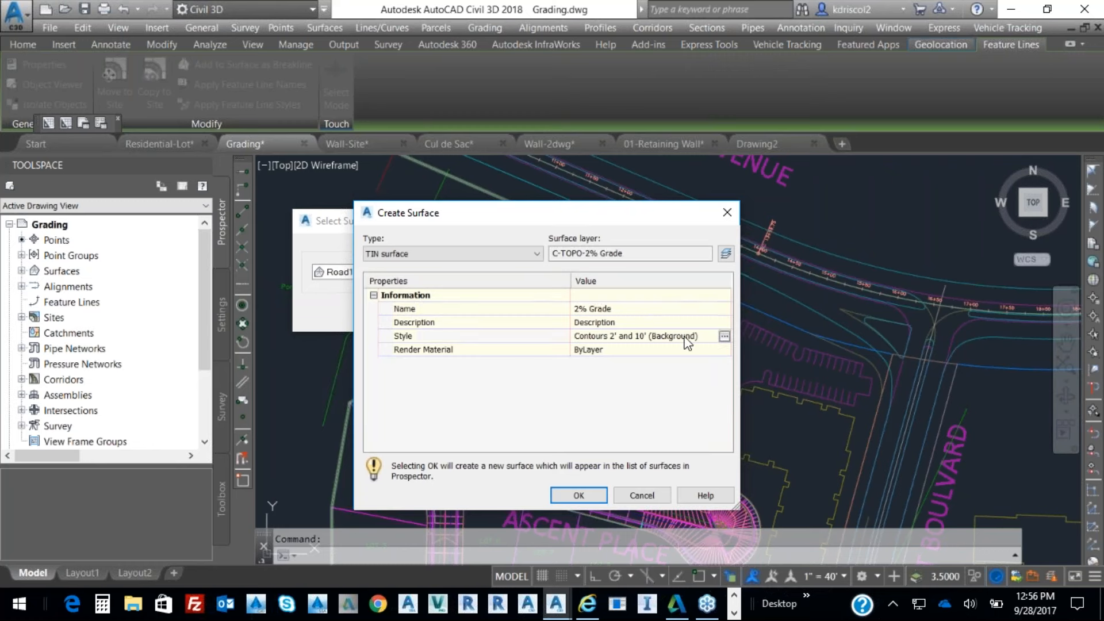
{"action": "left_click", "coordinate": [724, 336]}
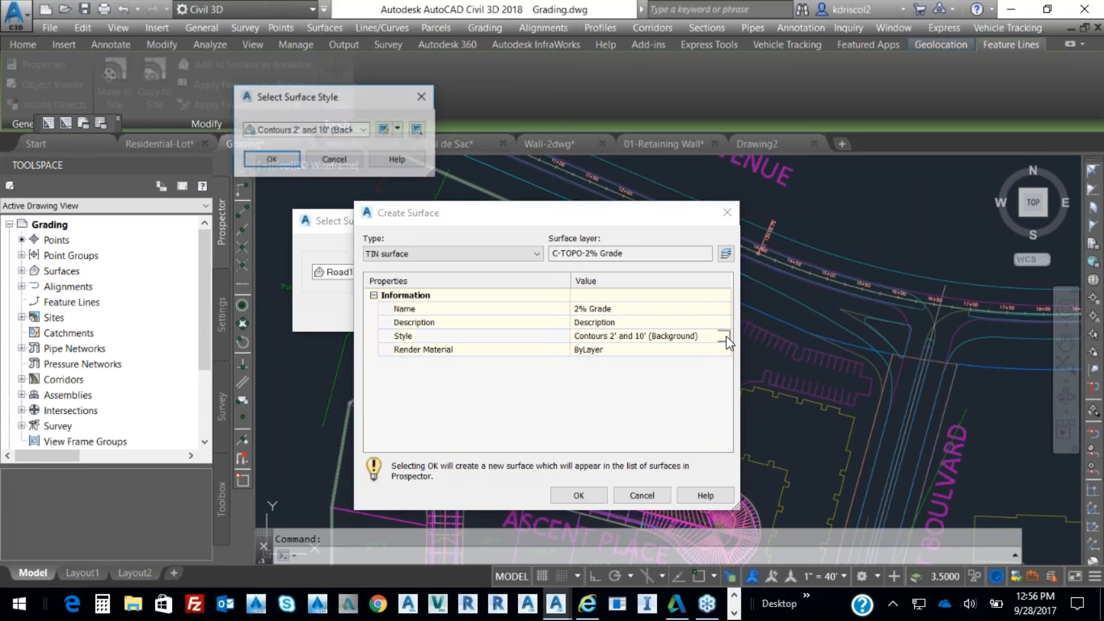
{"action": "left_click", "coordinate": [399, 130]}
{"action": "left_click", "coordinate": [404, 172]}
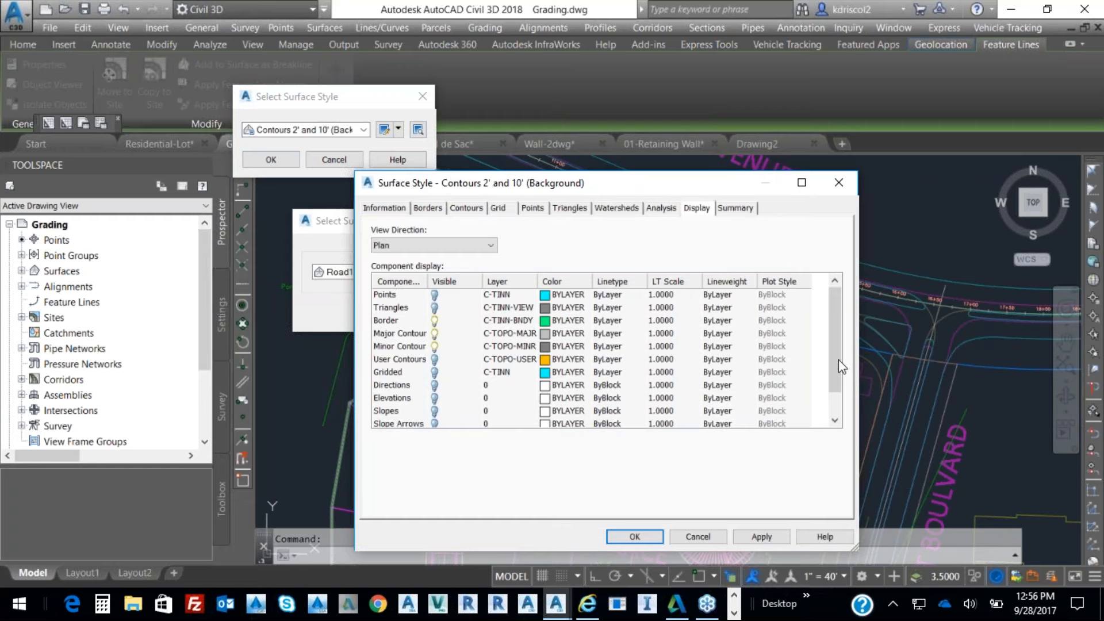
{"action": "scroll", "coordinate": [838, 360], "scroll_direction": "down", "scroll_amount": 1}
{"action": "left_click", "coordinate": [435, 398]}
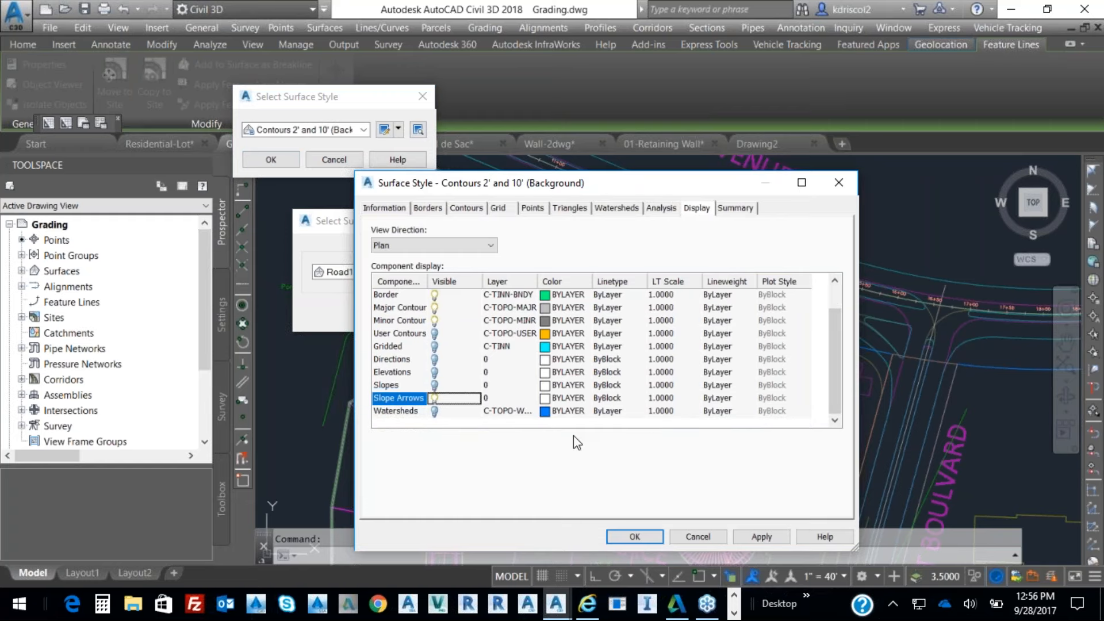
{"action": "left_click", "coordinate": [639, 535]}
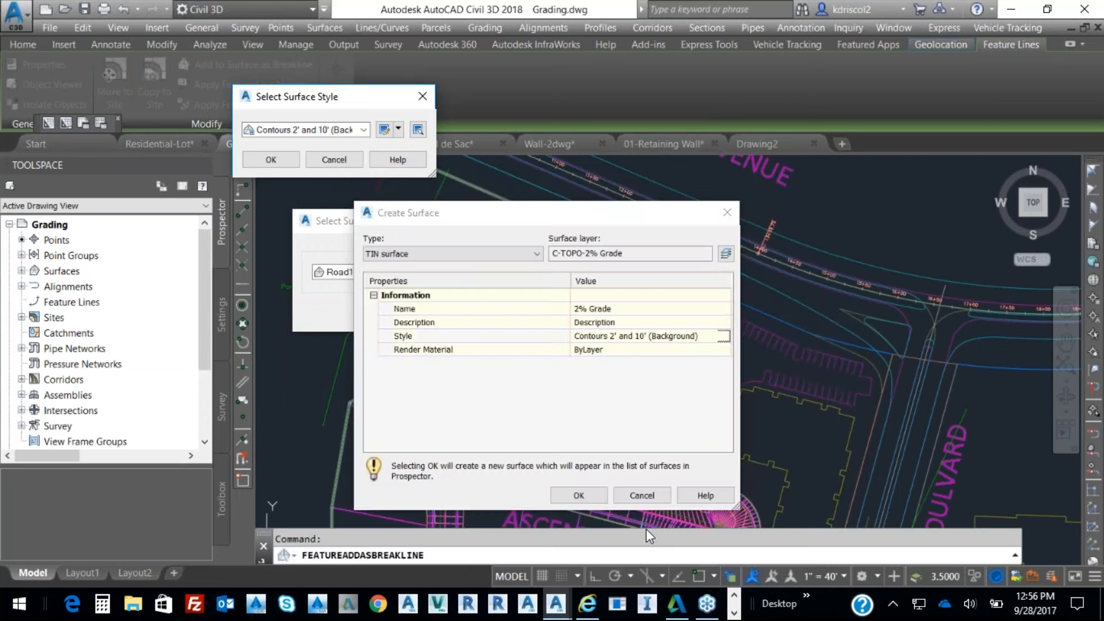
{"action": "left_click", "coordinate": [286, 157]}
Create the 2% Grade surface and add the selected feature lines to it as Standard breaklines.
{"action": "left_click", "coordinate": [592, 491]}
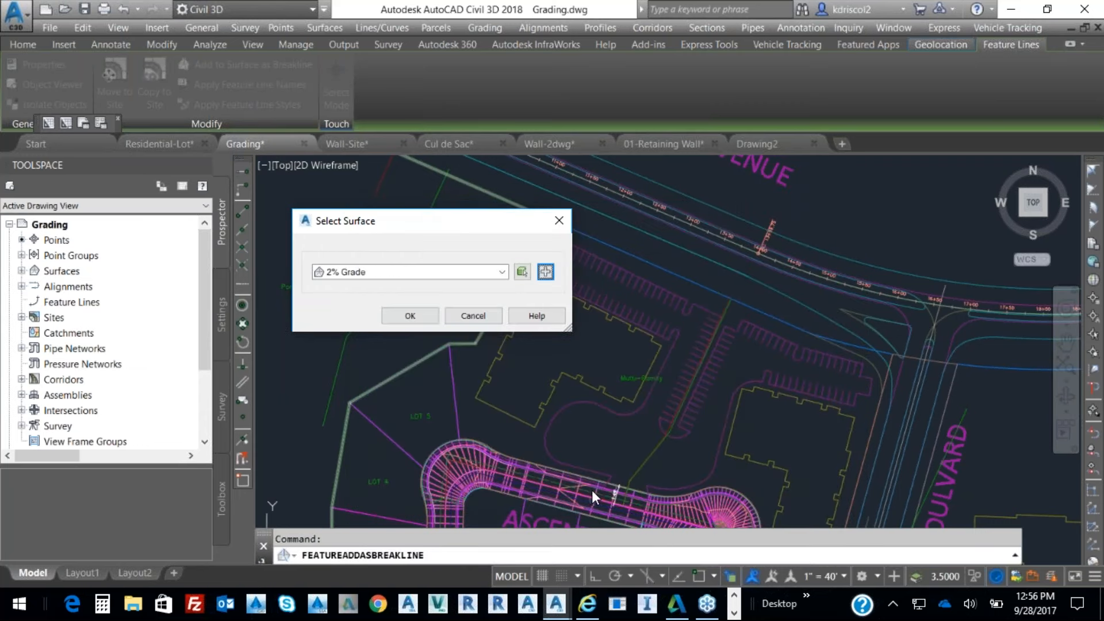
{"action": "left_click", "coordinate": [422, 314]}
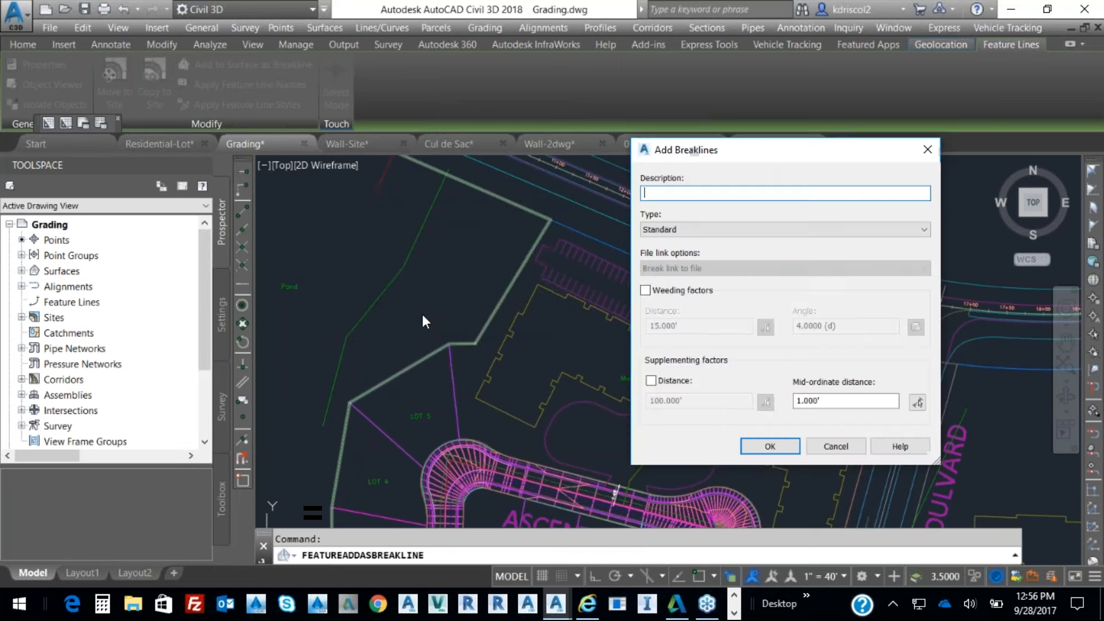
{"action": "left_click", "coordinate": [769, 446]}
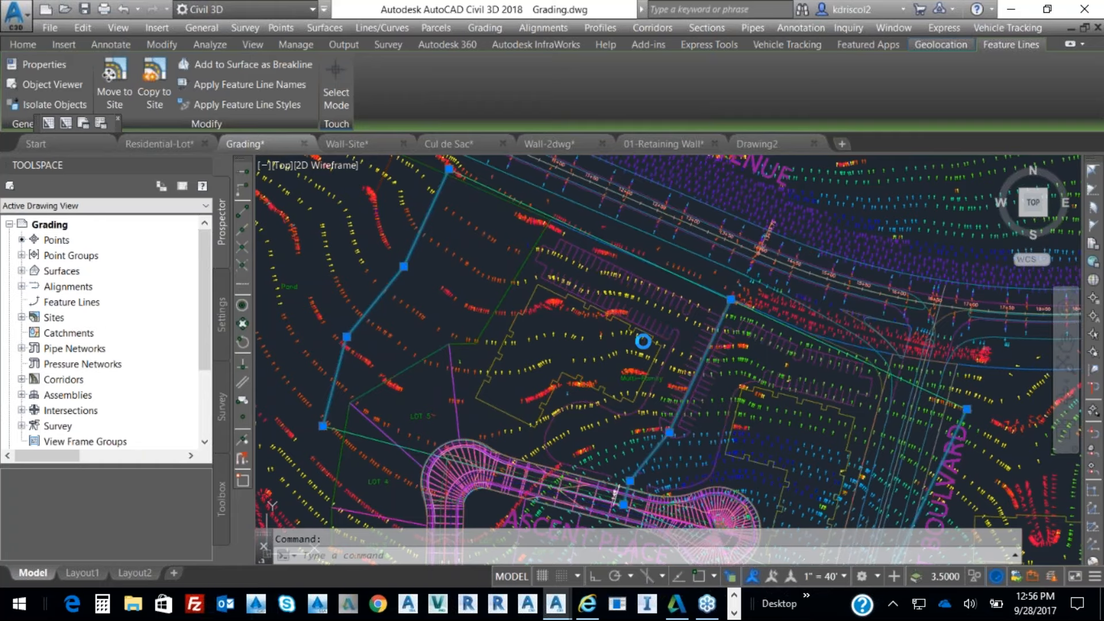
{"action": "key", "text": "Escape"}
Set the Existing Ground surface's style to _No Display.
{"action": "middle_click_drag", "start_coordinate": [628, 351], "coordinate": [721, 431]}
{"action": "scroll", "coordinate": [721, 431], "scroll_direction": "down", "scroll_amount": 2}
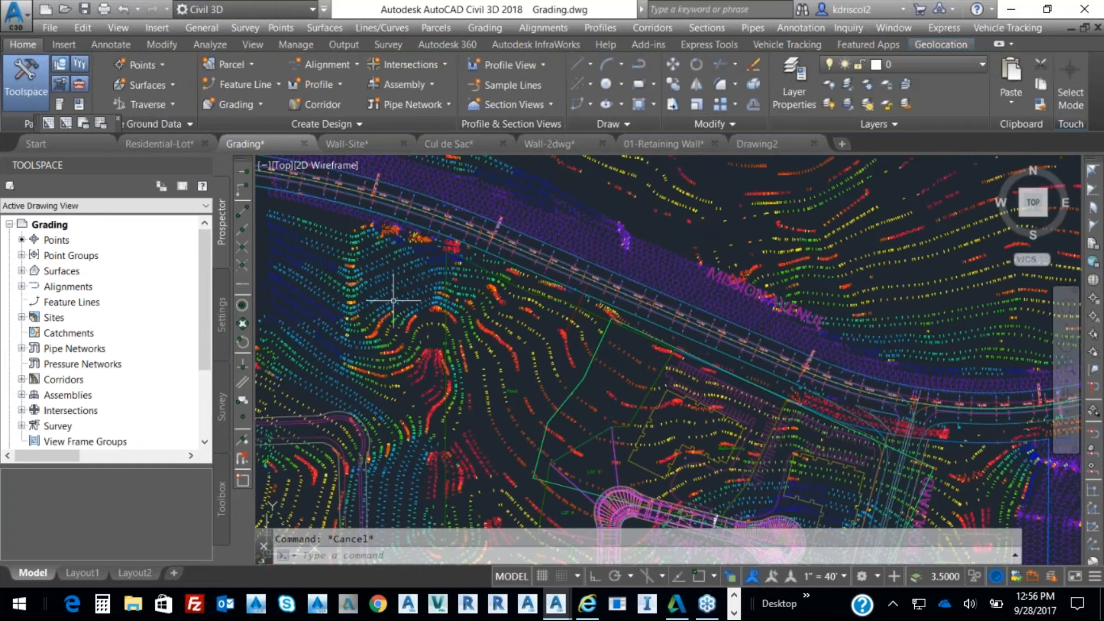
{"action": "left_click", "coordinate": [396, 301]}
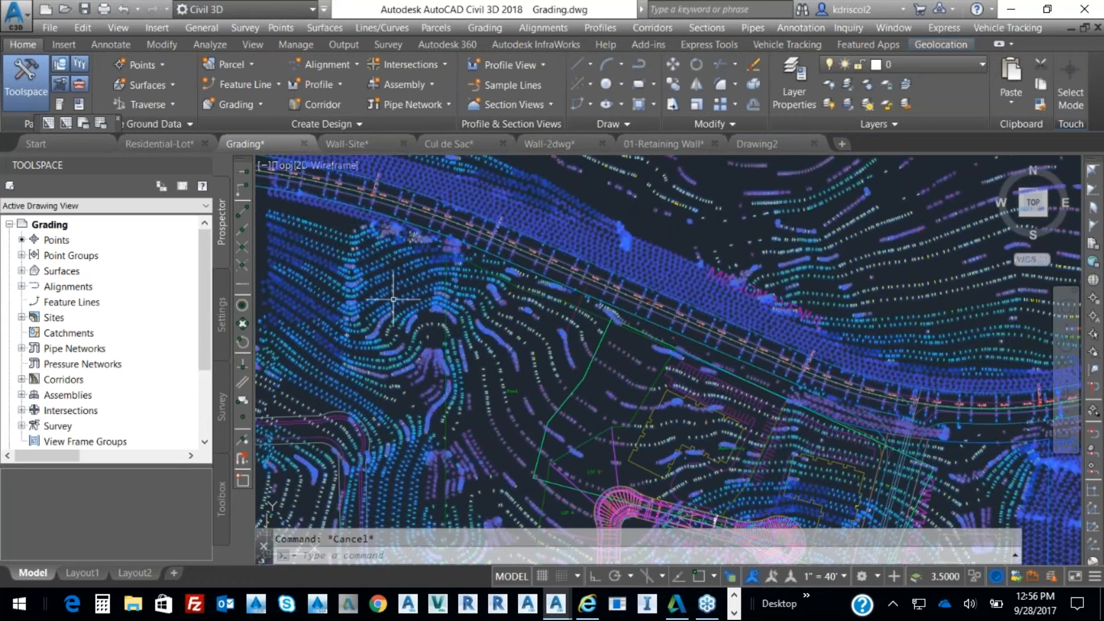
{"action": "right_click", "coordinate": [585, 281]}
{"action": "left_click", "coordinate": [657, 462]}
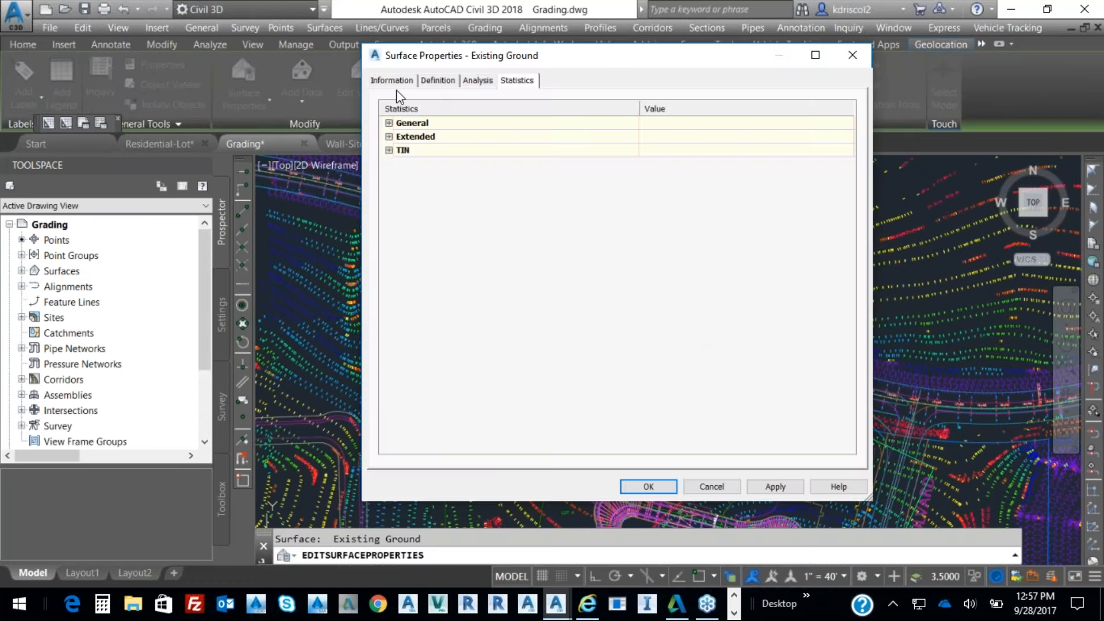
{"action": "left_click", "coordinate": [393, 81]}
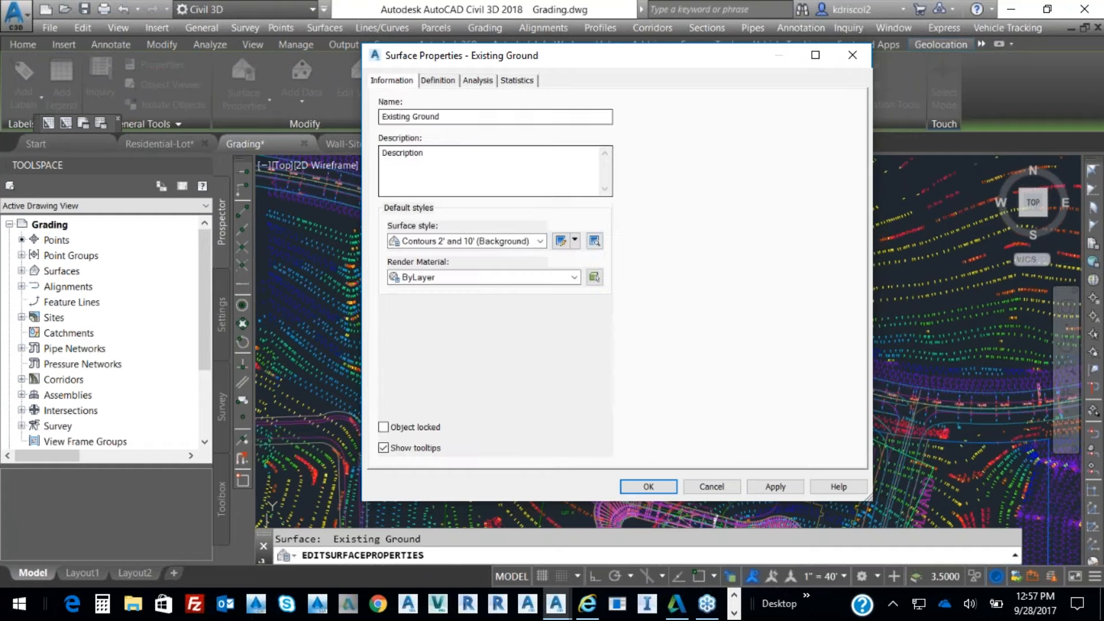
{"action": "left_click", "coordinate": [540, 241]}
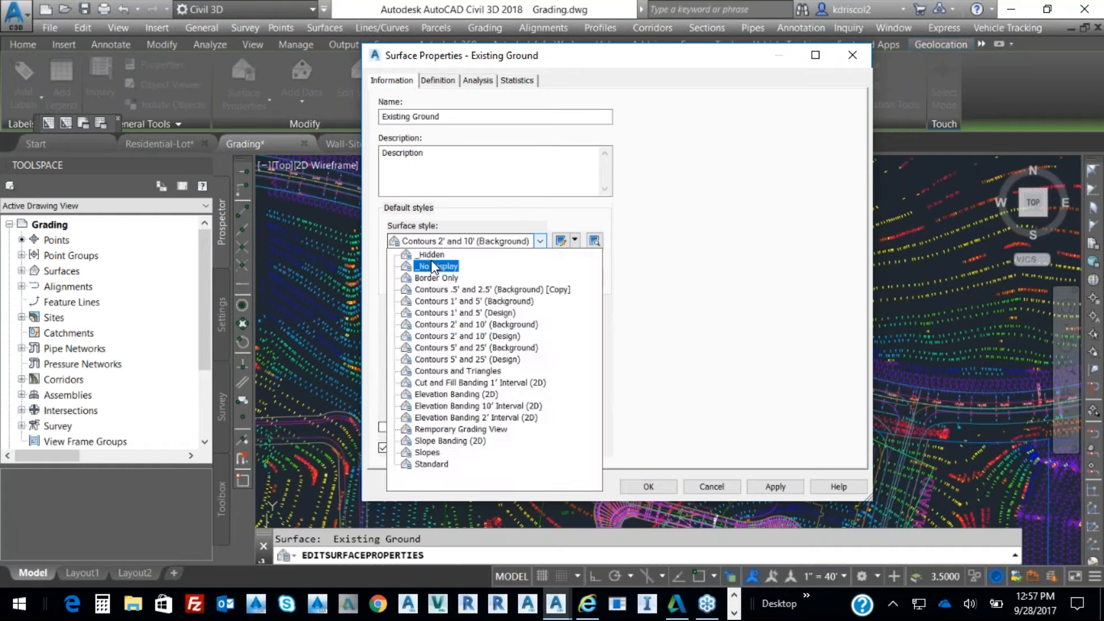
{"action": "left_click", "coordinate": [434, 266]}
{"action": "left_click", "coordinate": [647, 489]}
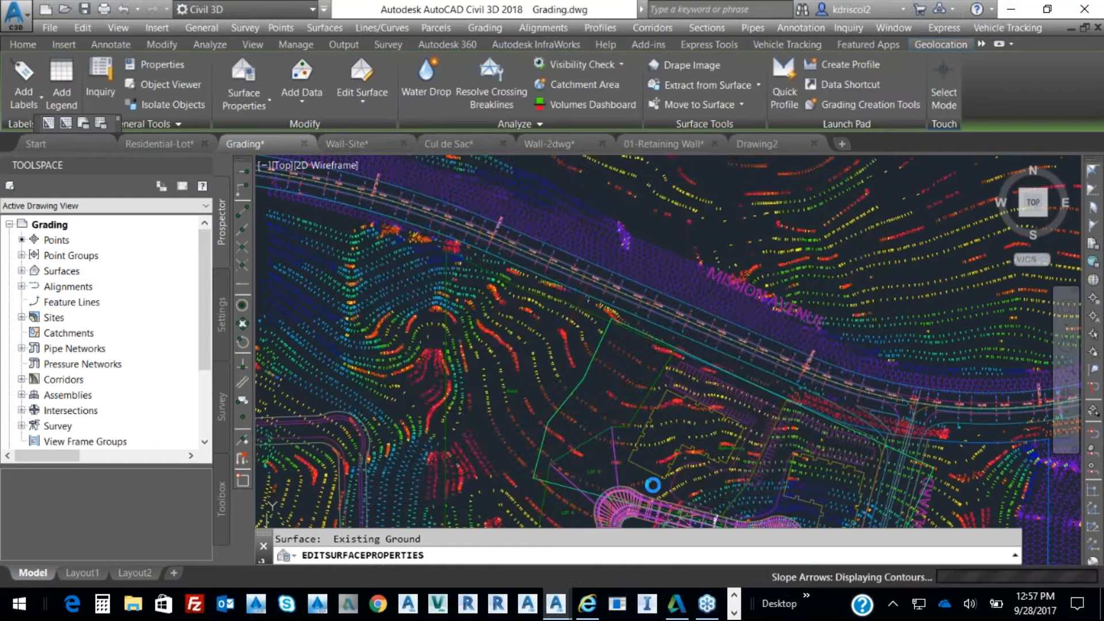
Examine the 2% Grade surface in the Object Viewer from a low, tilted angle.
{"action": "scroll", "coordinate": [591, 369], "scroll_direction": "up", "scroll_amount": 4}
{"action": "scroll", "coordinate": [523, 313], "scroll_direction": "up", "scroll_amount": 3}
{"action": "left_click", "coordinate": [729, 453]}
{"action": "right_click", "coordinate": [766, 273]}
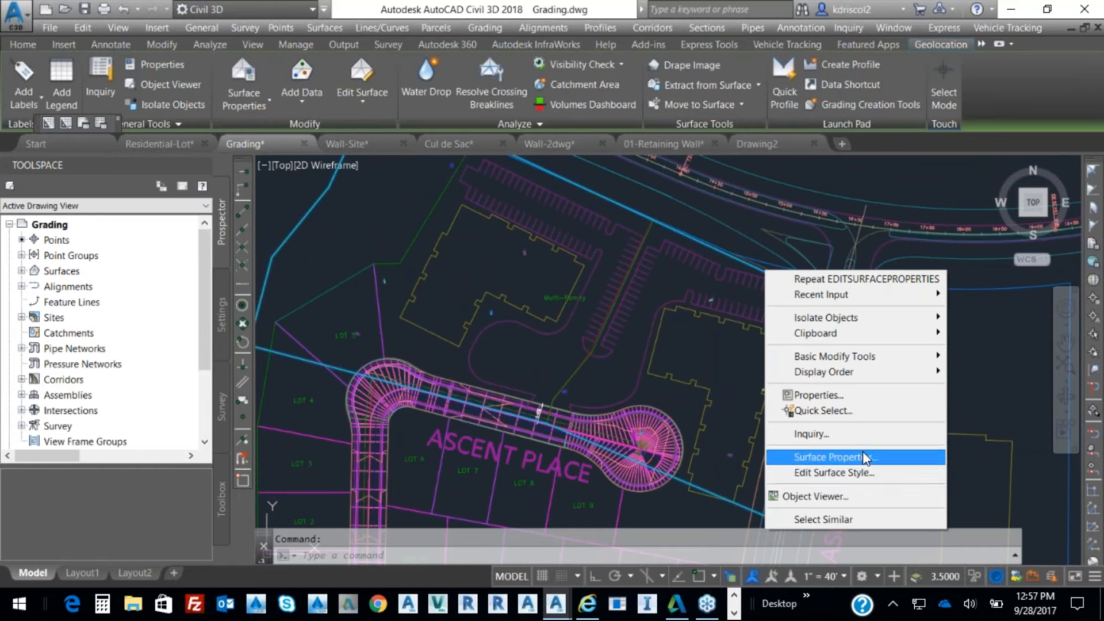
{"action": "left_click", "coordinate": [828, 496]}
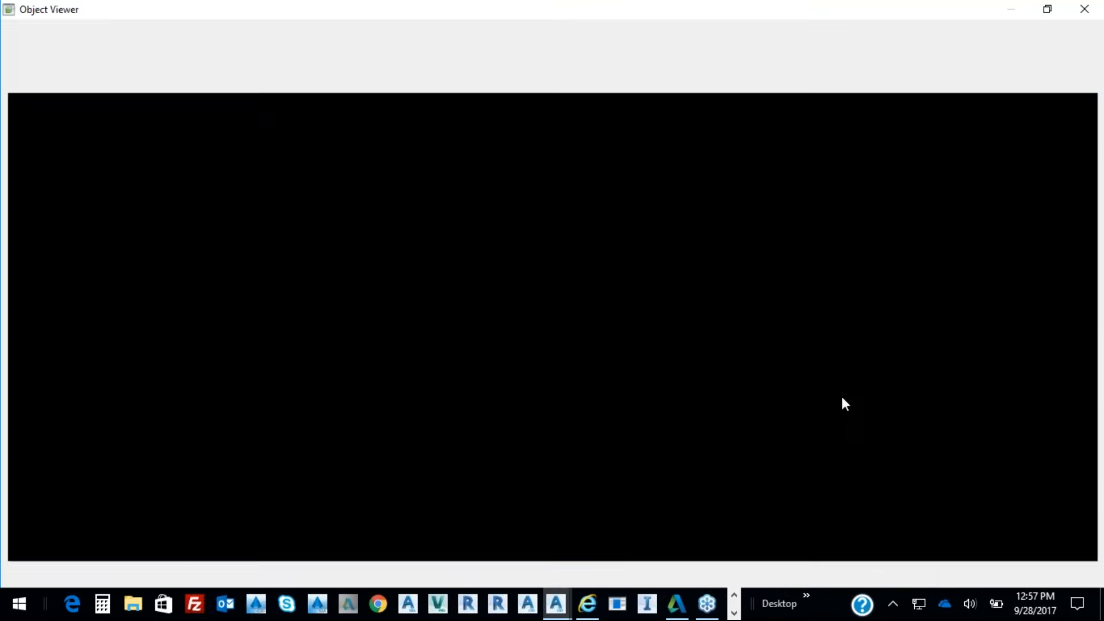
{"action": "left_click_drag", "start_coordinate": [618, 386], "coordinate": [605, 235]}
{"action": "scroll", "coordinate": [611, 335], "scroll_direction": "up", "scroll_amount": 2}
{"action": "left_click_drag", "start_coordinate": [453, 308], "coordinate": [449, 251]}
{"action": "scroll", "coordinate": [614, 368], "scroll_direction": "up", "scroll_amount": 2}
{"action": "mouse_move", "coordinate": [613, 361]}
{"action": "left_mouse_down"}
{"action": "mouse_move", "coordinate": [766, 382]}
{"action": "mouse_move", "coordinate": [749, 340]}
{"action": "mouse_move", "coordinate": [633, 378]}
{"action": "mouse_move", "coordinate": [598, 345]}
{"action": "left_mouse_up"}
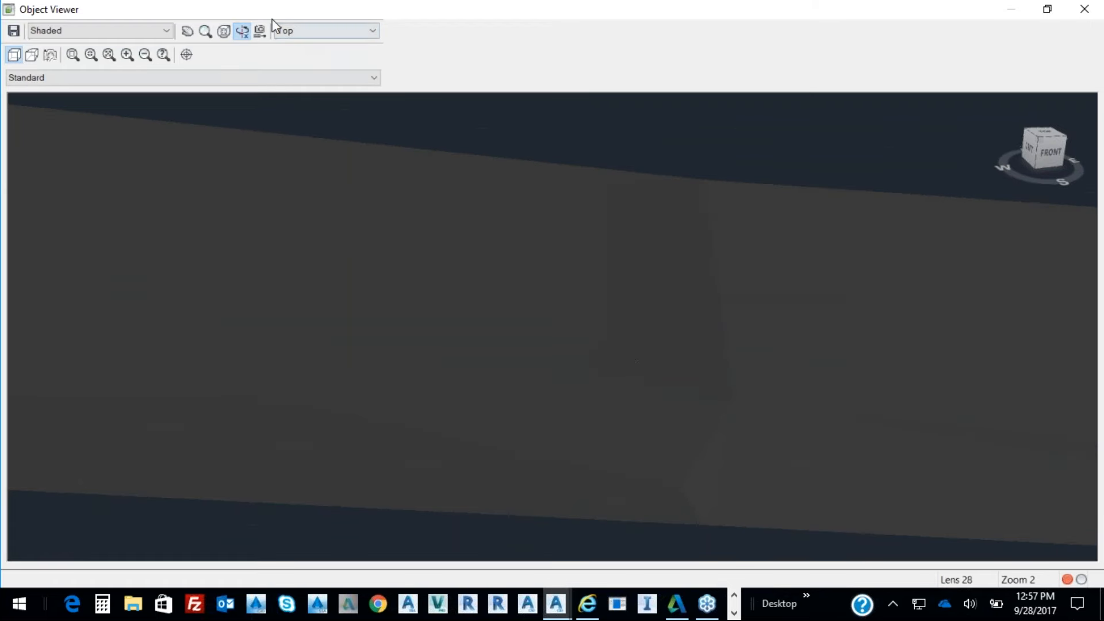
Show the surface in the 3dWireframe visual style and examine its triangles around the driveway from several angles.
{"action": "left_click", "coordinate": [150, 31]}
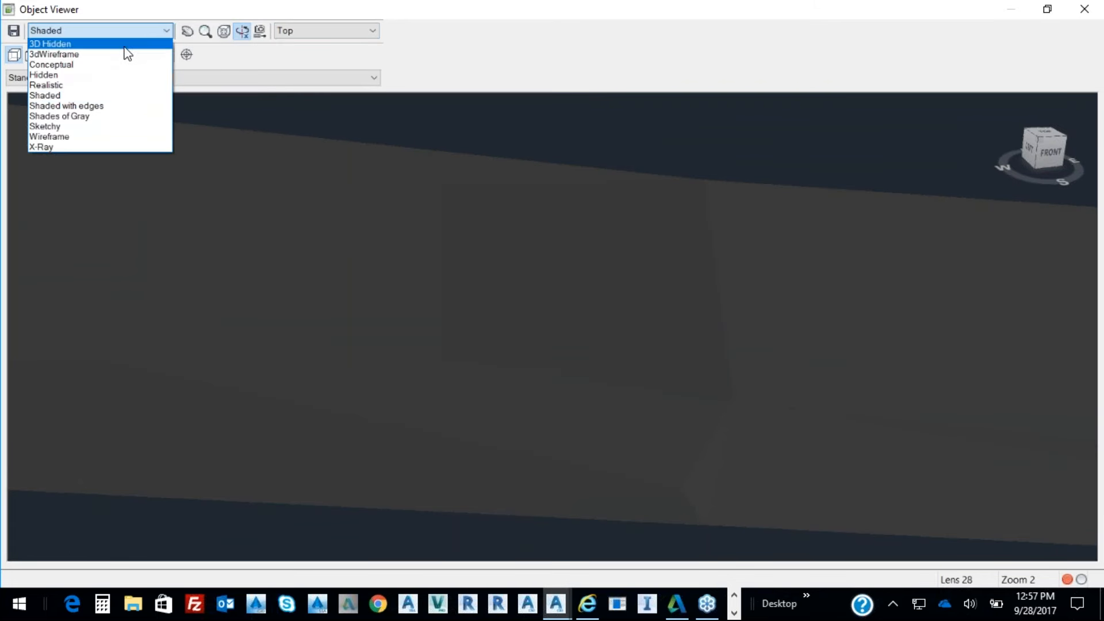
{"action": "left_click", "coordinate": [65, 53]}
{"action": "left_click_drag", "start_coordinate": [685, 449], "coordinate": [631, 447]}
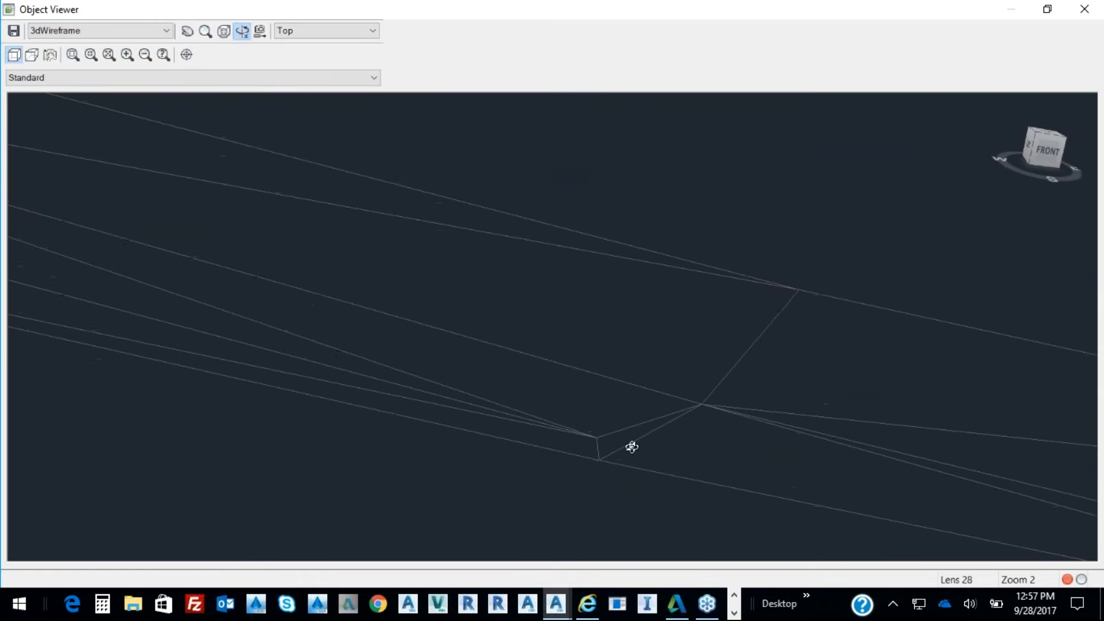
{"action": "left_click_drag", "start_coordinate": [830, 414], "coordinate": [972, 407]}
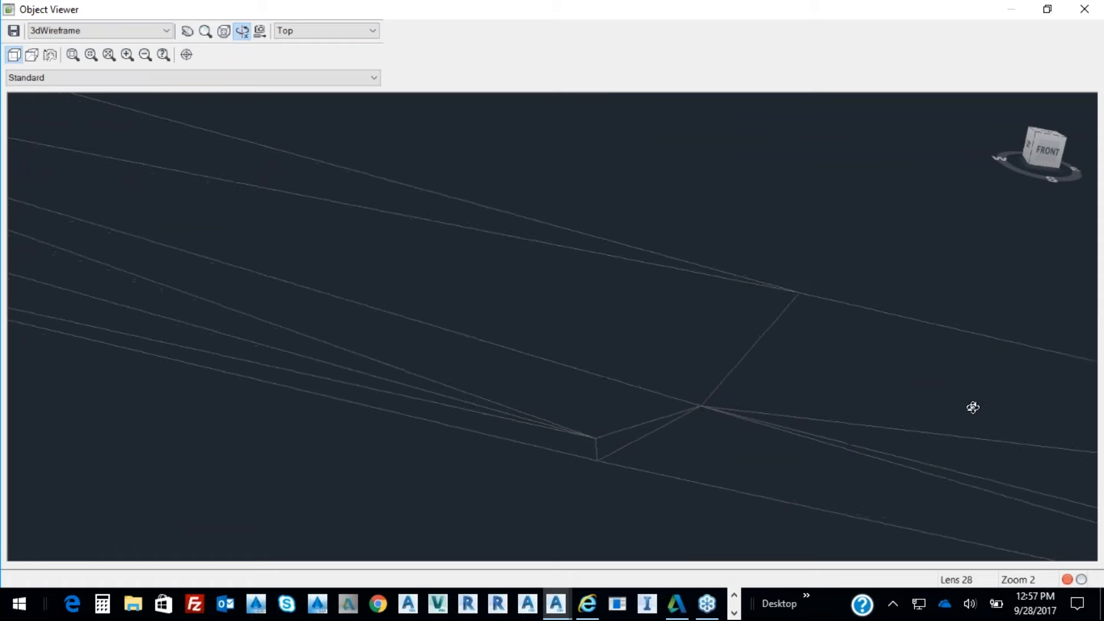
{"action": "left_click_drag", "start_coordinate": [757, 446], "coordinate": [929, 440]}
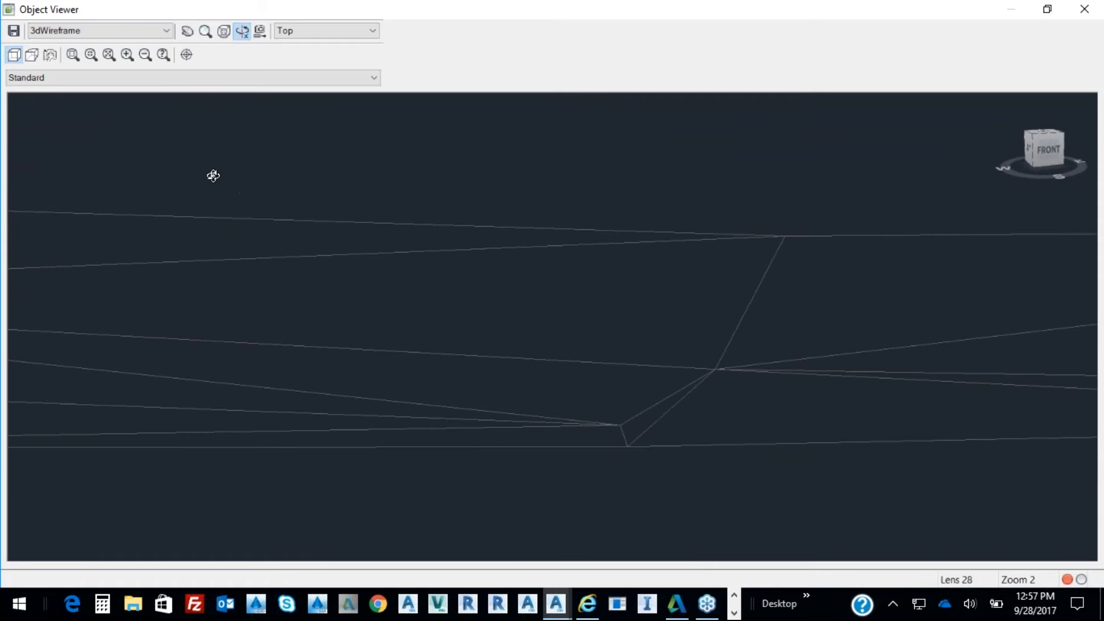
Switch the surface preview to the Realistic visual style.
{"action": "left_click", "coordinate": [160, 34]}
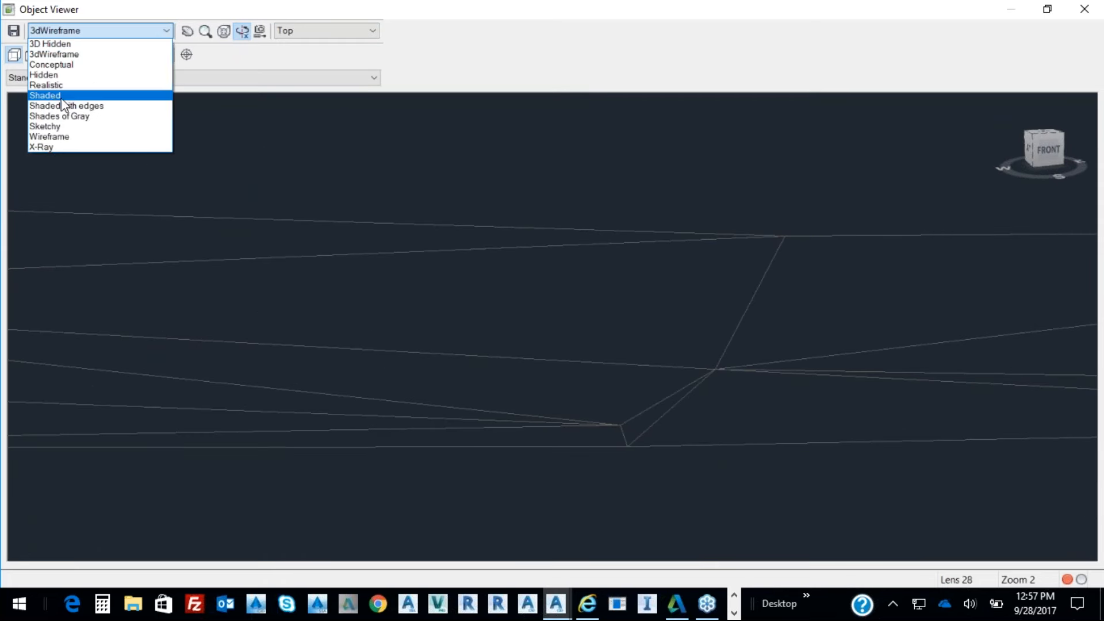
{"action": "left_click", "coordinate": [52, 65]}
{"action": "key", "text": "Down"}
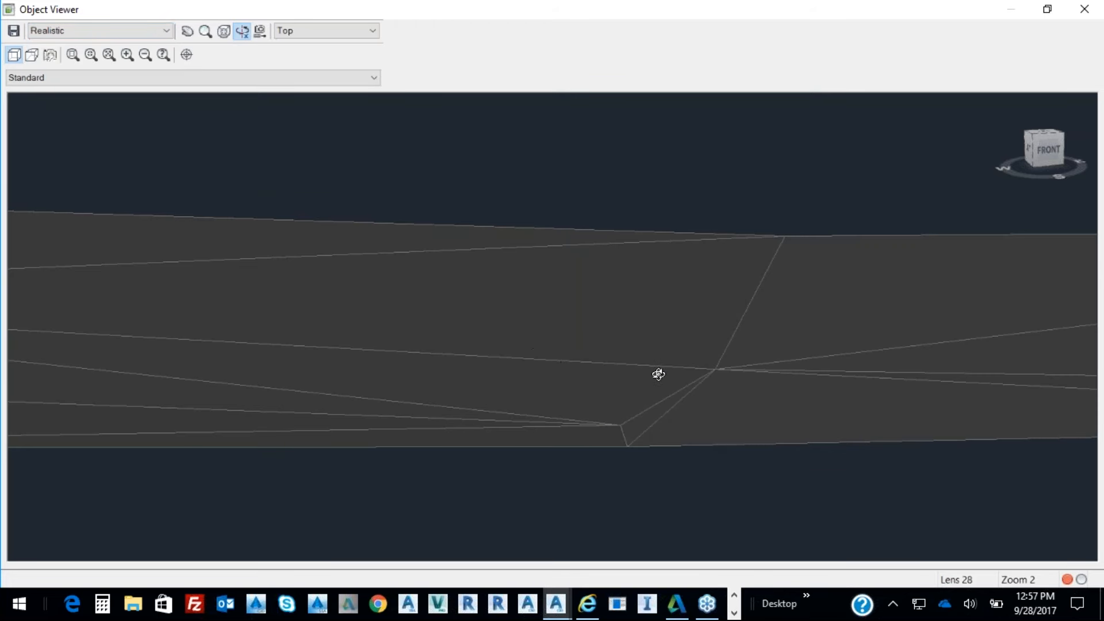
Convert the xref's parking lot outline to a feature line in the Temp site with the Building Pad style and assigned elevations.
{"action": "key", "text": "Escape"}
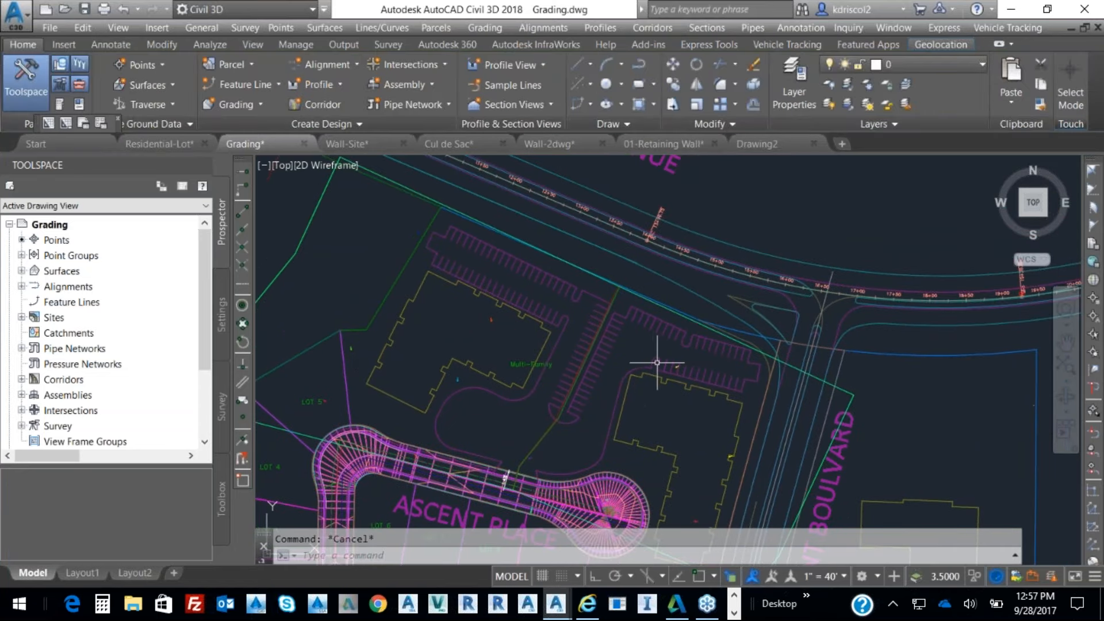
{"action": "mouse_move", "coordinate": [656, 371]}
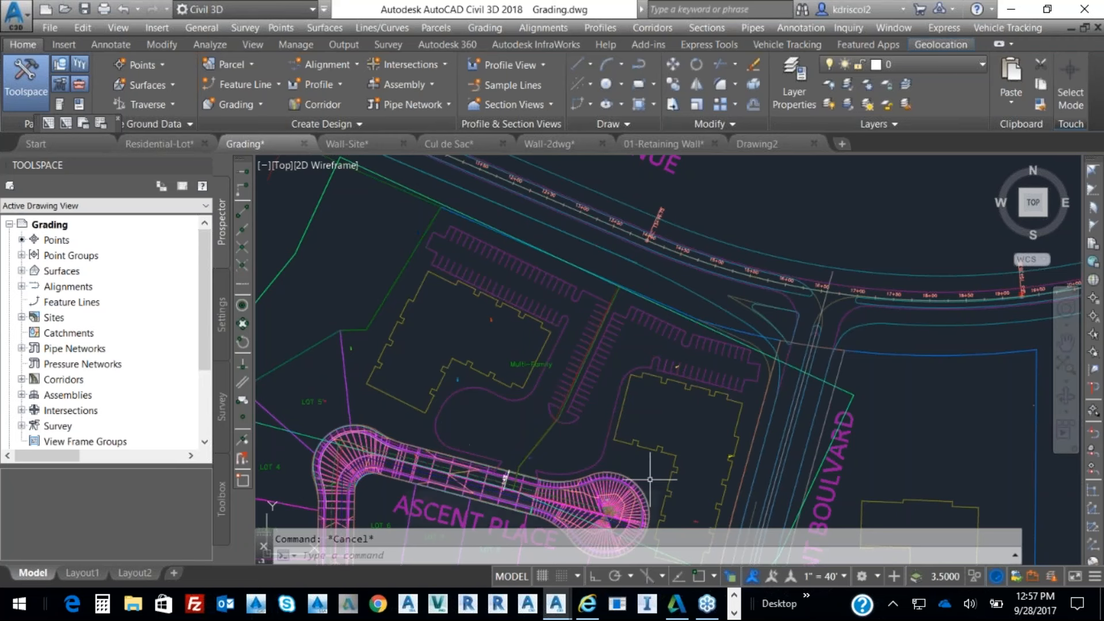
{"action": "left_click", "coordinate": [279, 82]}
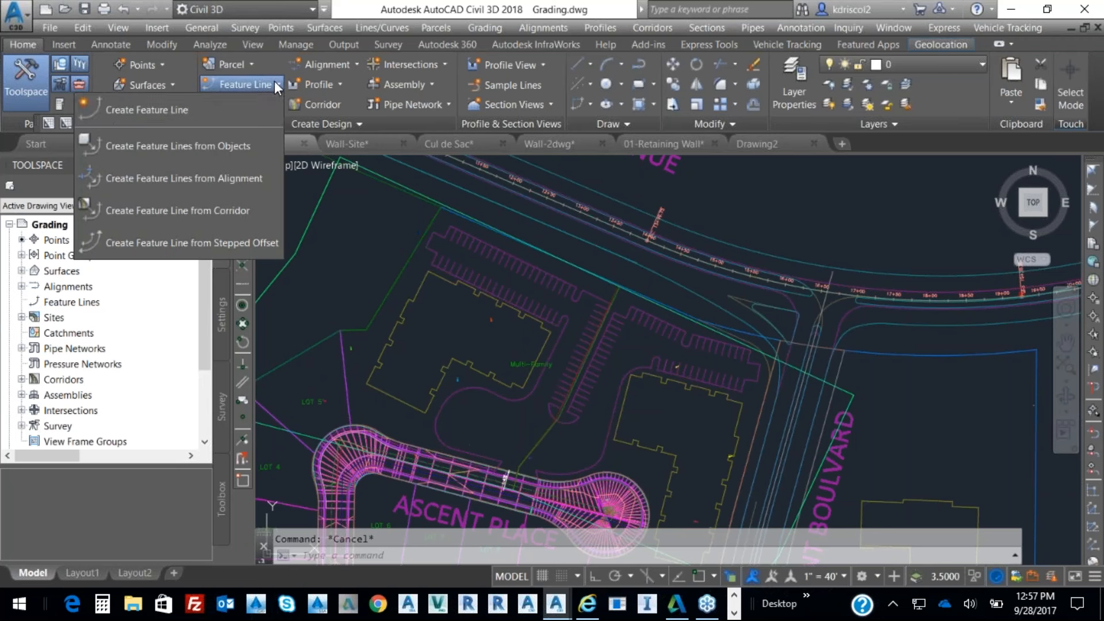
{"action": "left_click", "coordinate": [201, 143]}
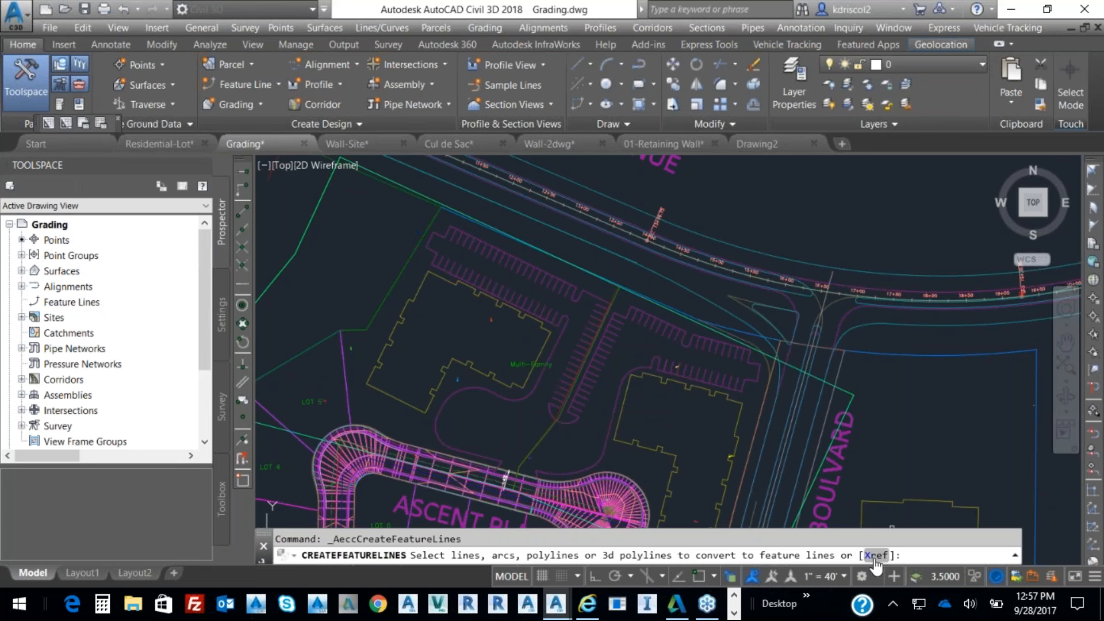
{"action": "type", "text": "x"}
{"action": "key", "text": "Return"}
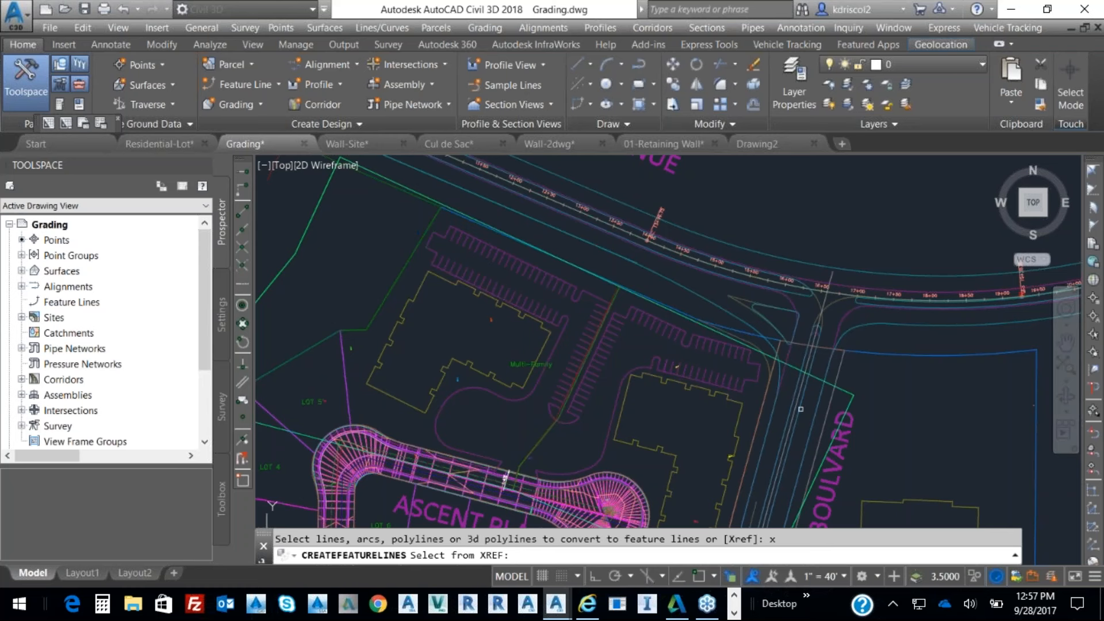
{"action": "left_click", "coordinate": [590, 294]}
{"action": "mouse_move", "coordinate": [613, 306]}
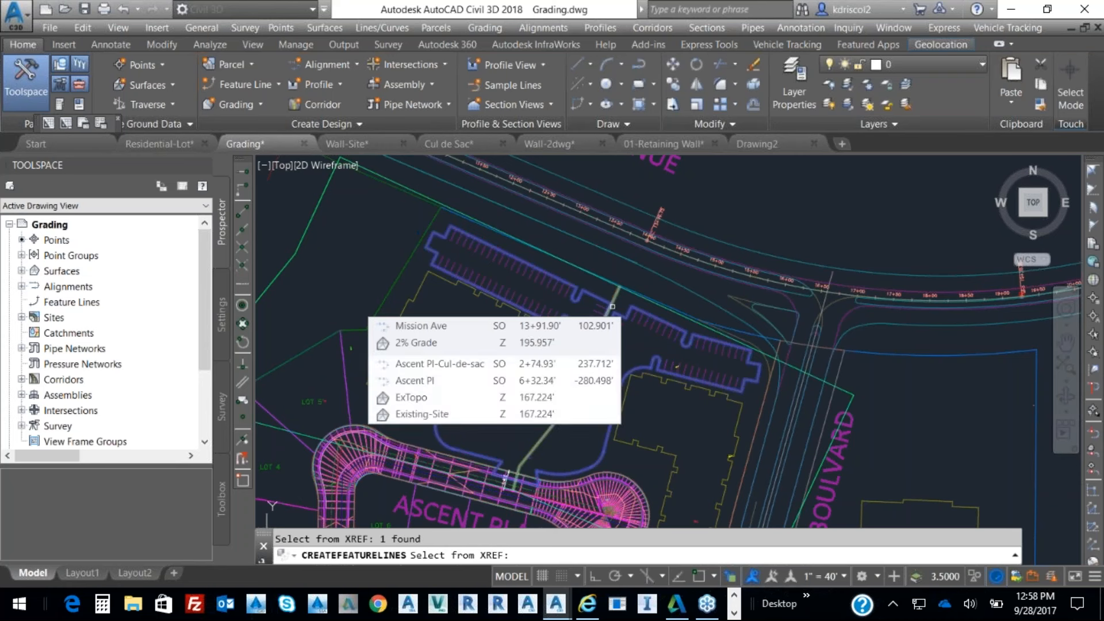
{"action": "key", "text": "Return"}
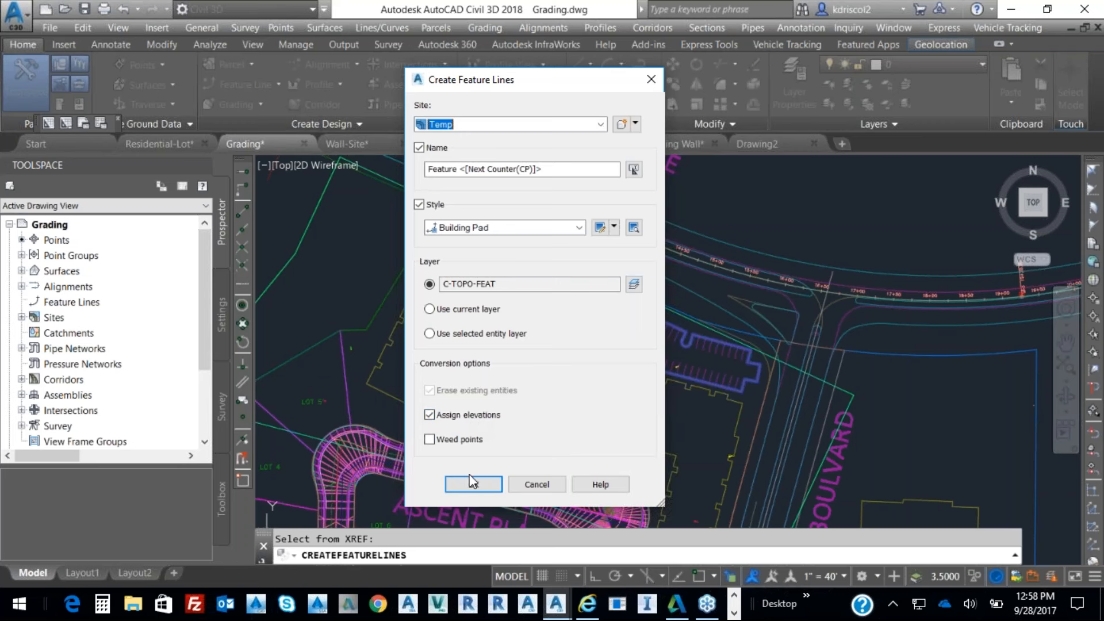
{"action": "left_click", "coordinate": [478, 486]}
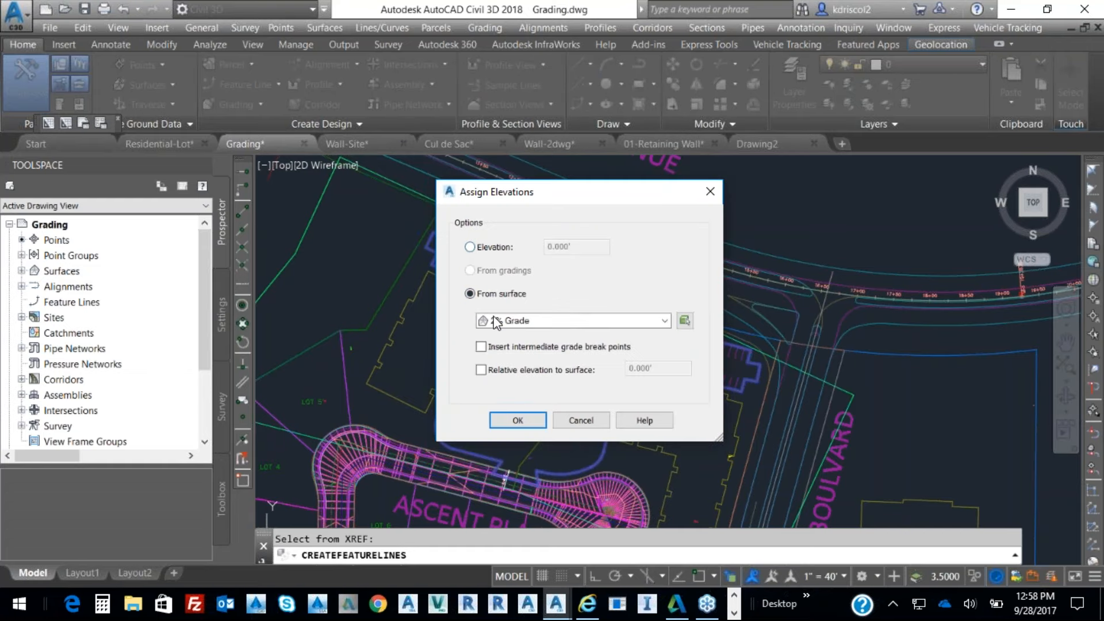
Assign the parking lot line's elevations from the 2% Grade surface, inserting intermediate grade break points.
{"action": "left_click", "coordinate": [629, 323]}
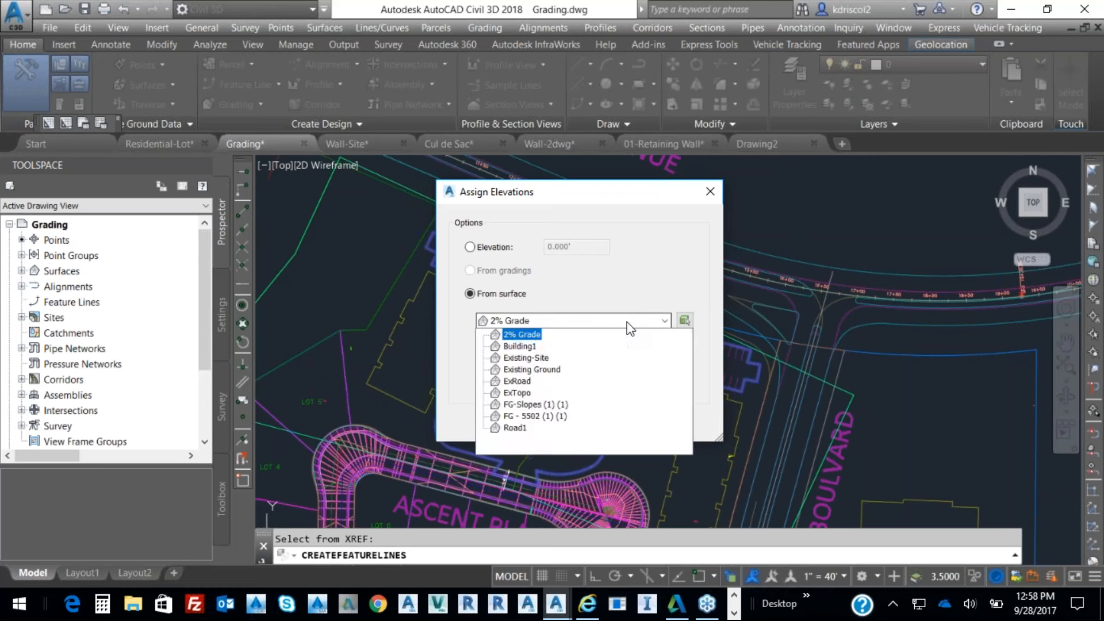
{"action": "left_click", "coordinate": [628, 322]}
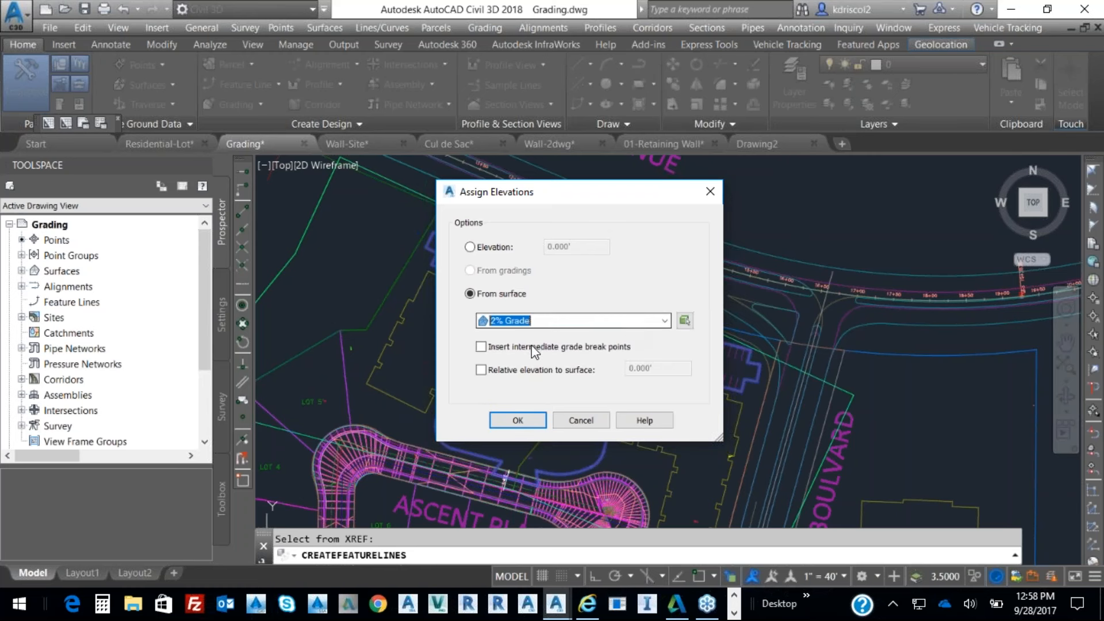
{"action": "left_click", "coordinate": [482, 347]}
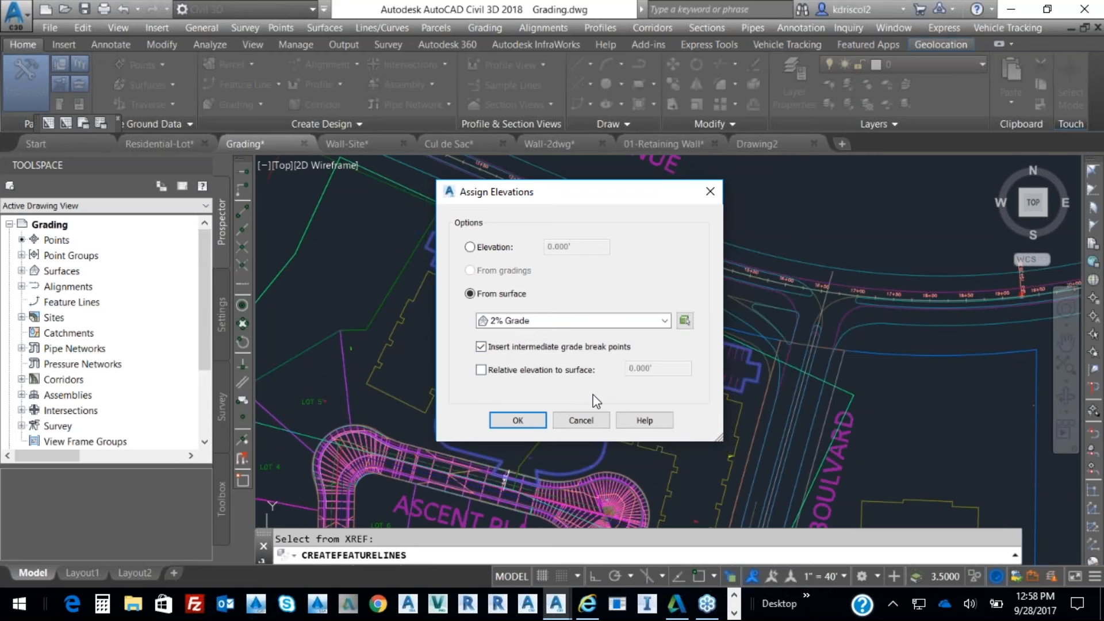
{"action": "left_click", "coordinate": [531, 420]}
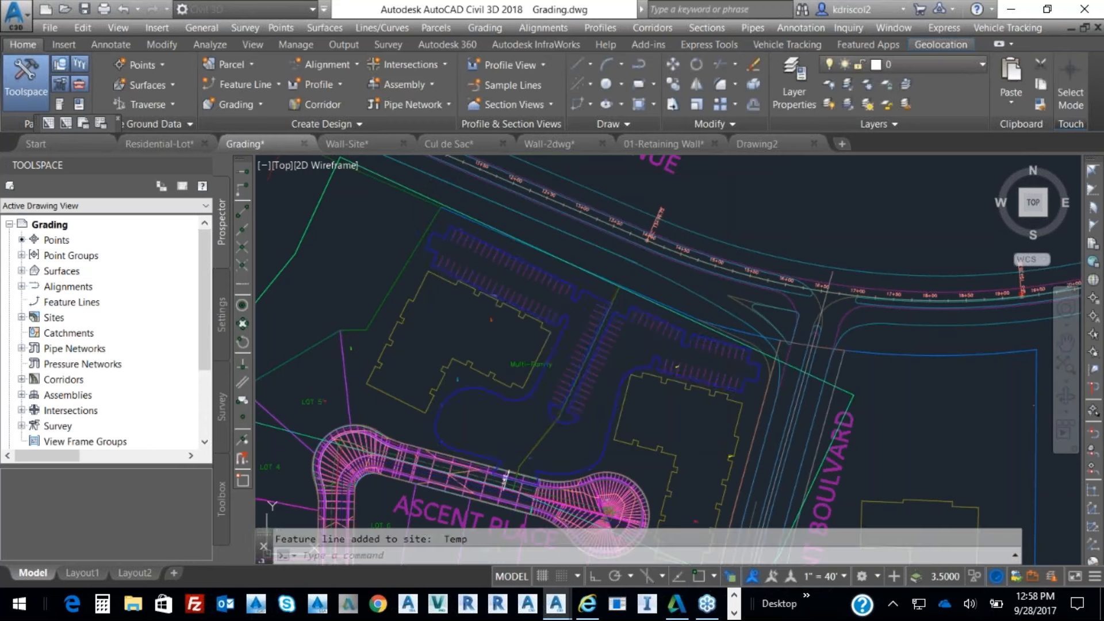
Examine the parking lot feature line's elevations and grades in the Elevation Editor.
{"action": "left_click", "coordinate": [529, 398]}
{"action": "left_click", "coordinate": [595, 452]}
{"action": "right_click", "coordinate": [652, 455]}
{"action": "left_click", "coordinate": [712, 459]}
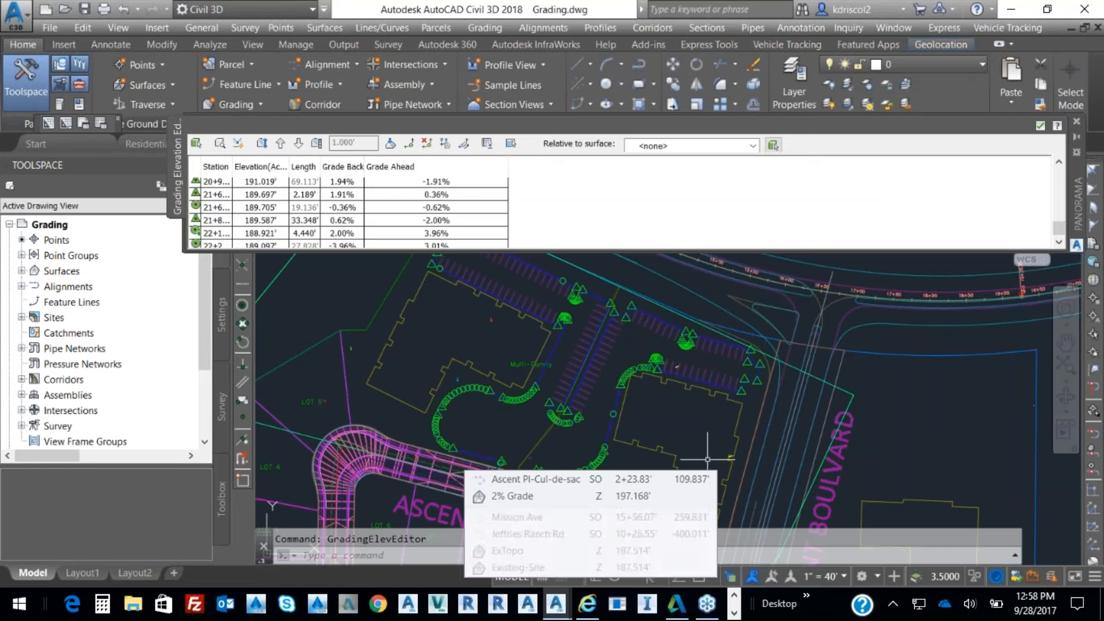
{"action": "left_click", "coordinate": [1040, 125]}
Offset the parking lot feature line 0.1' to the outside of the lot with a grade of 1.
{"action": "scroll", "coordinate": [575, 305], "scroll_direction": "up", "scroll_amount": 5}
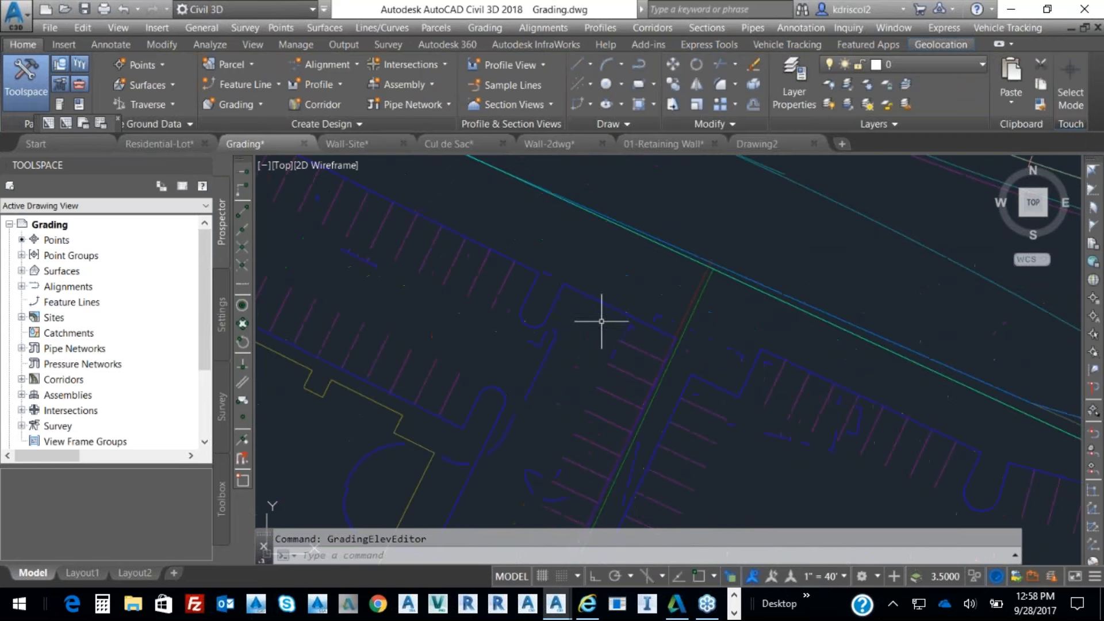
{"action": "scroll", "coordinate": [604, 308], "scroll_direction": "up", "scroll_amount": 3}
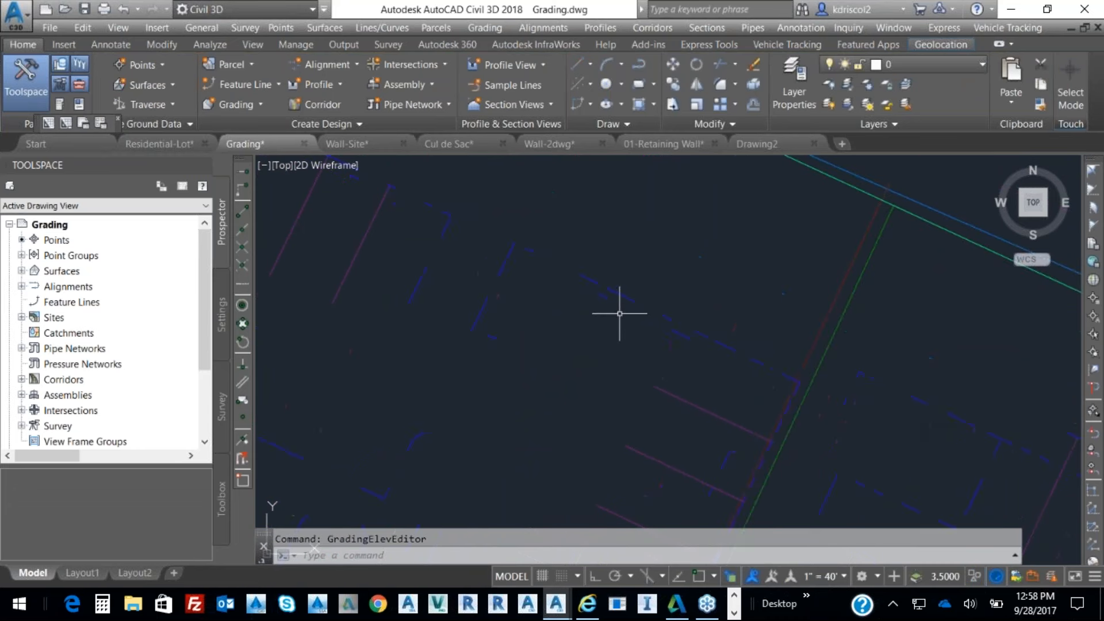
{"action": "left_click", "coordinate": [612, 289]}
{"action": "left_click", "coordinate": [722, 343]}
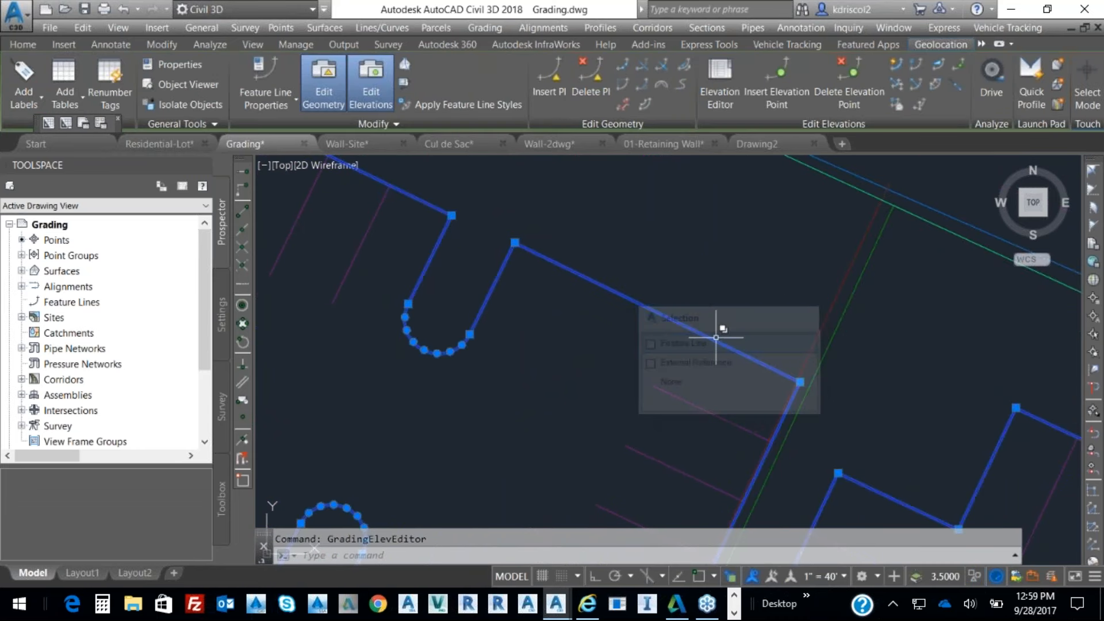
{"action": "left_click", "coordinate": [642, 101]}
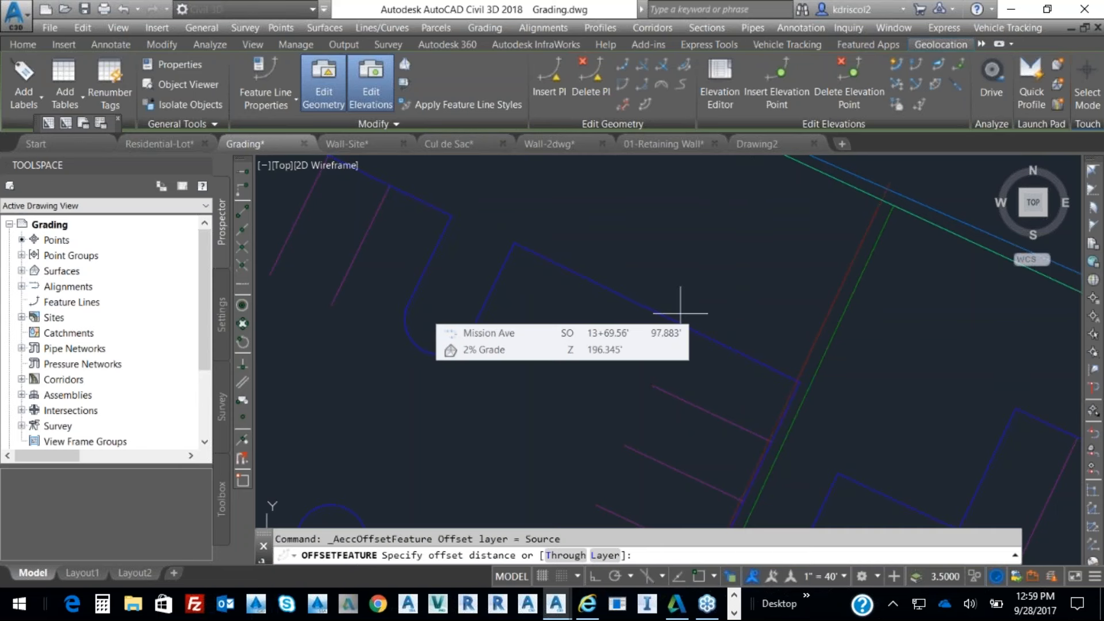
{"action": "type", "text": ".1"}
{"action": "key", "text": "Return"}
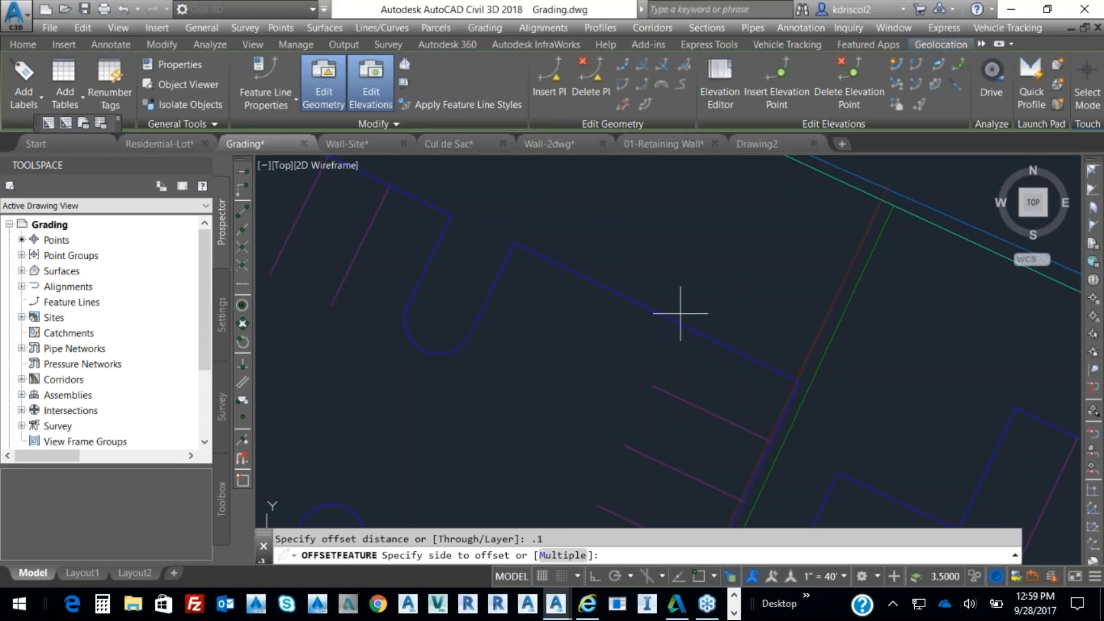
{"action": "left_click", "coordinate": [681, 271]}
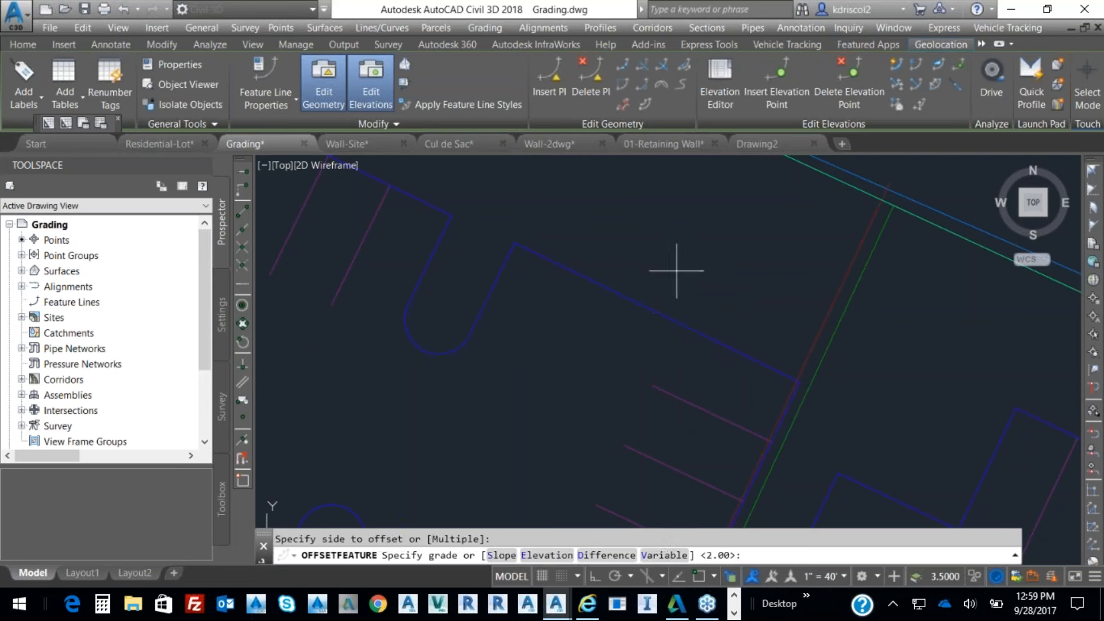
{"action": "type", "text": "1"}
{"action": "key", "text": "Return"}
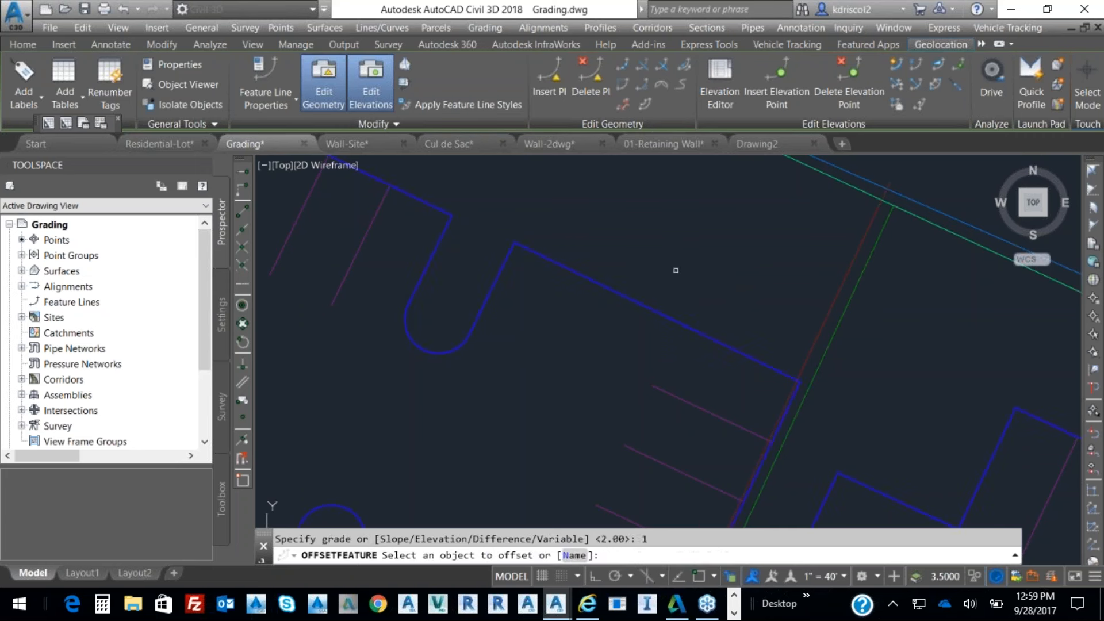
{"action": "right_click", "coordinate": [702, 241]}
{"action": "left_click", "coordinate": [730, 249]}
{"action": "scroll", "coordinate": [736, 281], "scroll_direction": "down", "scroll_amount": 3}
{"action": "scroll", "coordinate": [736, 281], "scroll_direction": "down", "scroll_amount": 4}
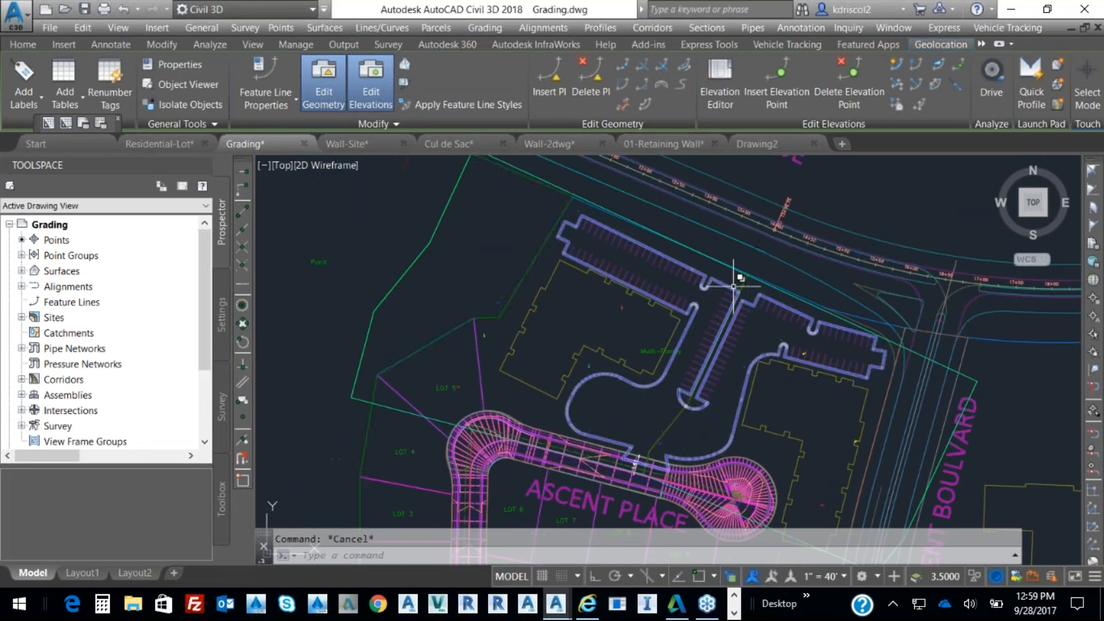
{"action": "key", "text": "Escape"}
Erase the centerline feature line and the large outer lines surrounding the multi-family site.
{"action": "left_click", "coordinate": [455, 242]}
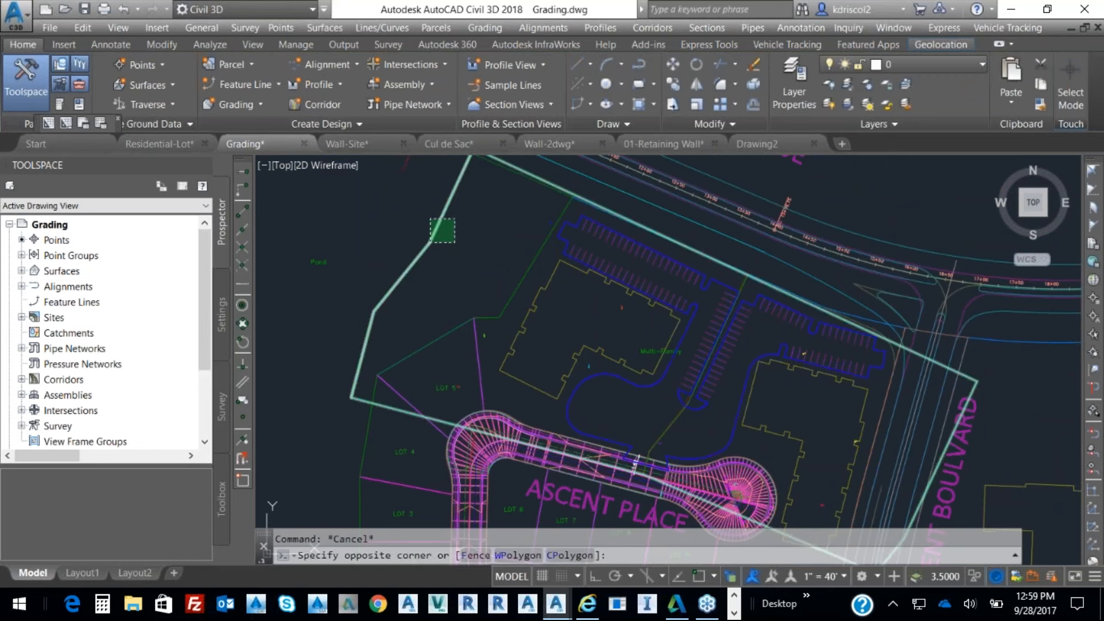
{"action": "left_click", "coordinate": [430, 219]}
{"action": "left_click", "coordinate": [745, 282]}
{"action": "left_click", "coordinate": [828, 337]}
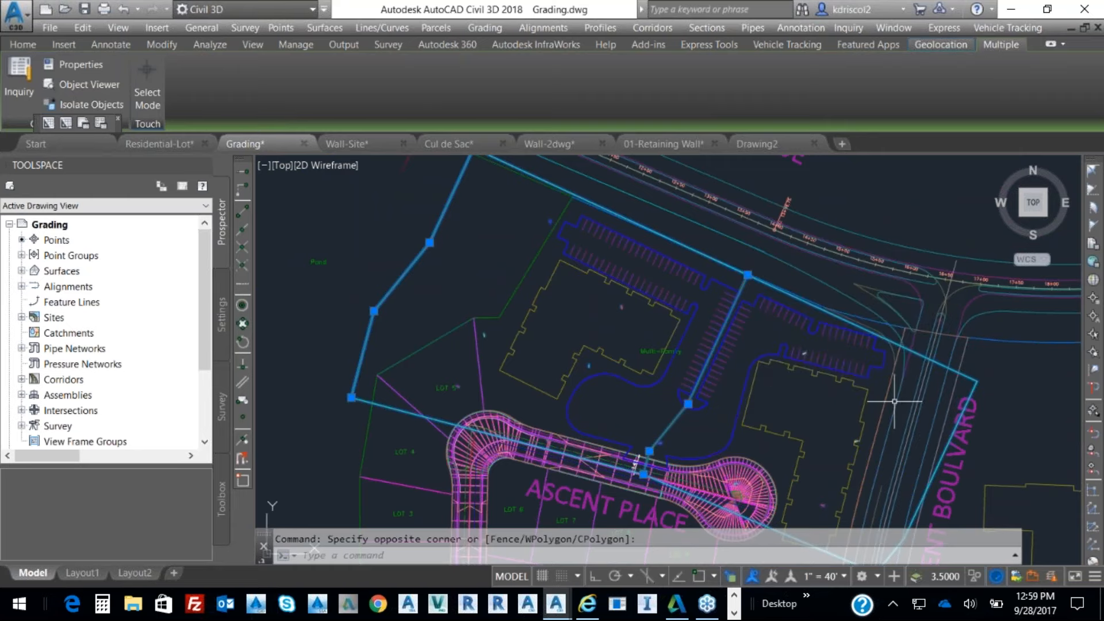
{"action": "middle_click_drag", "start_coordinate": [894, 402], "coordinate": [782, 295]}
{"action": "left_click", "coordinate": [827, 362]}
{"action": "left_click", "coordinate": [888, 437]}
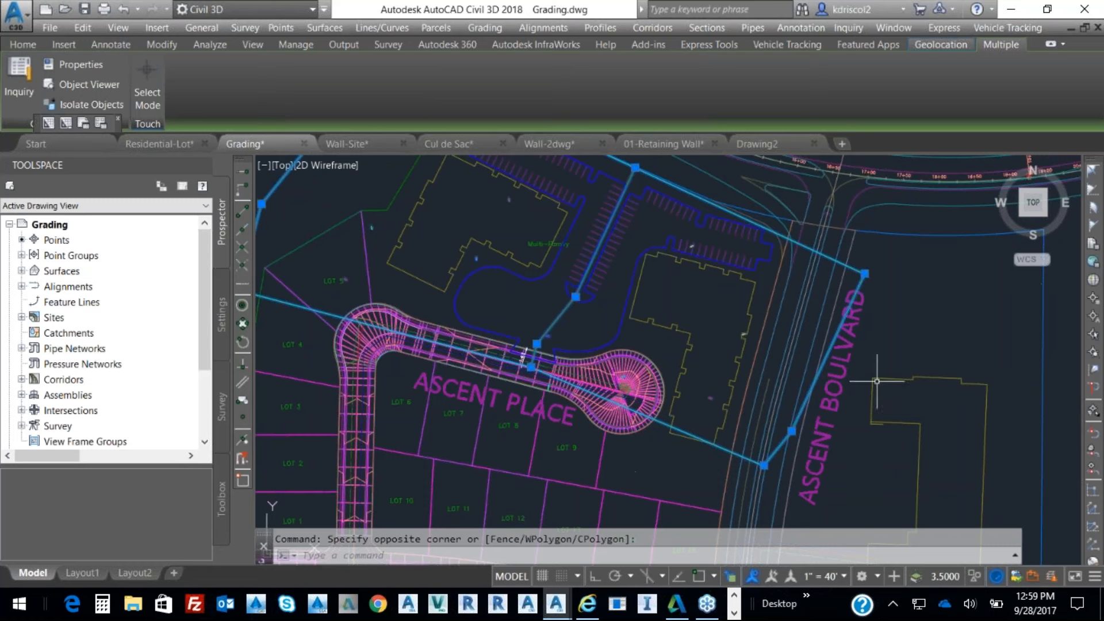
{"action": "key", "text": "Escape"}
{"action": "key", "text": "Escape"}
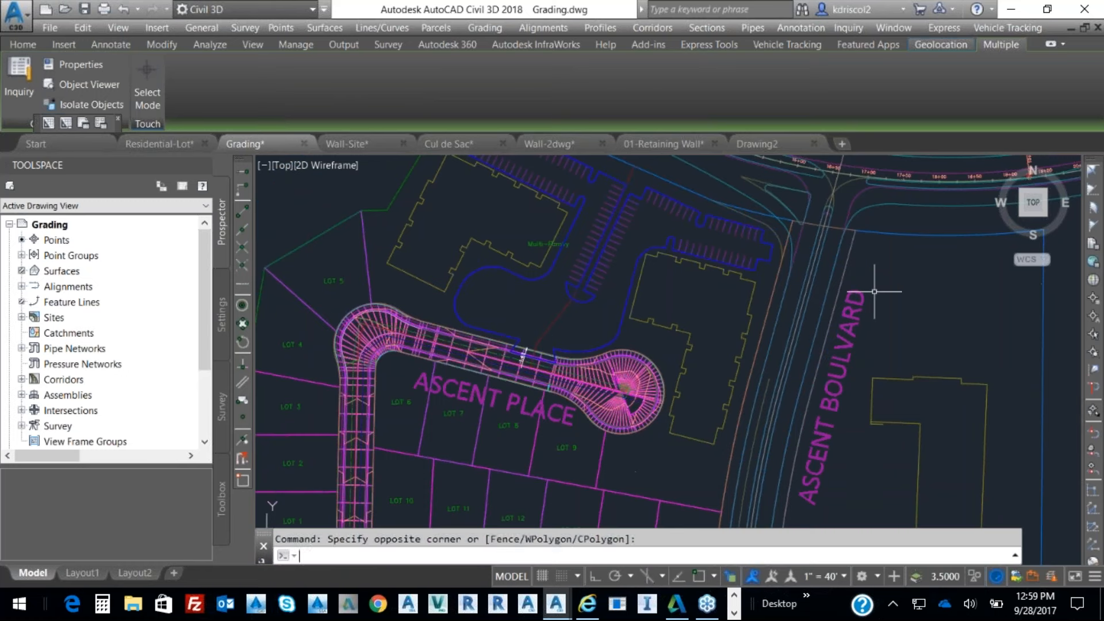
{"action": "key", "text": "Delete"}
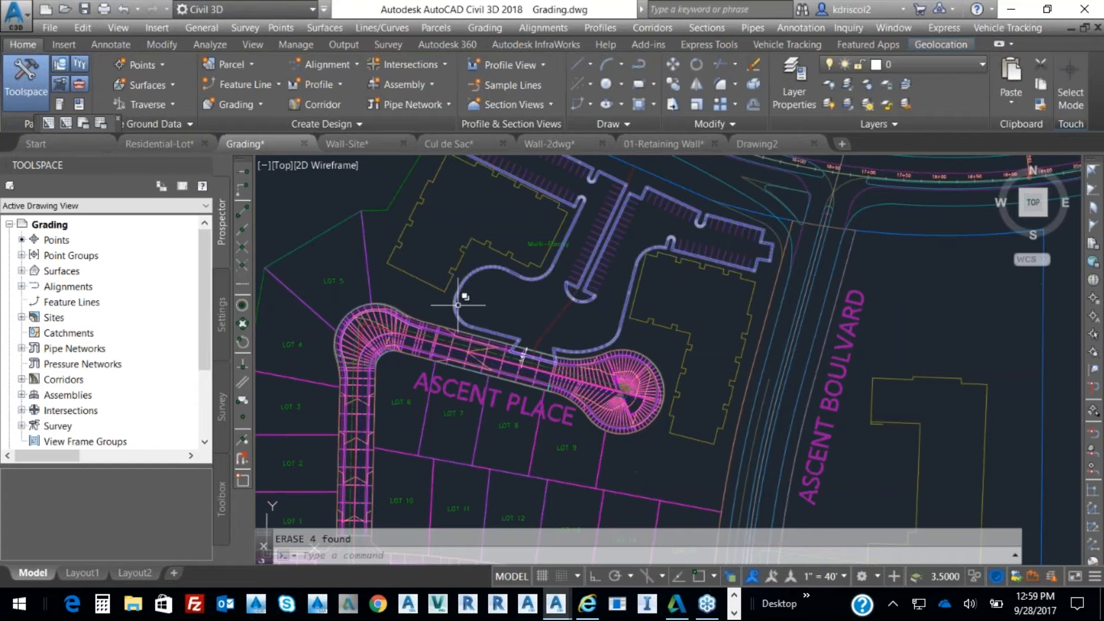
{"action": "scroll", "coordinate": [458, 305], "scroll_direction": "up", "scroll_amount": 2}
{"action": "left_click", "coordinate": [483, 275]}
{"action": "left_click", "coordinate": [456, 249]}
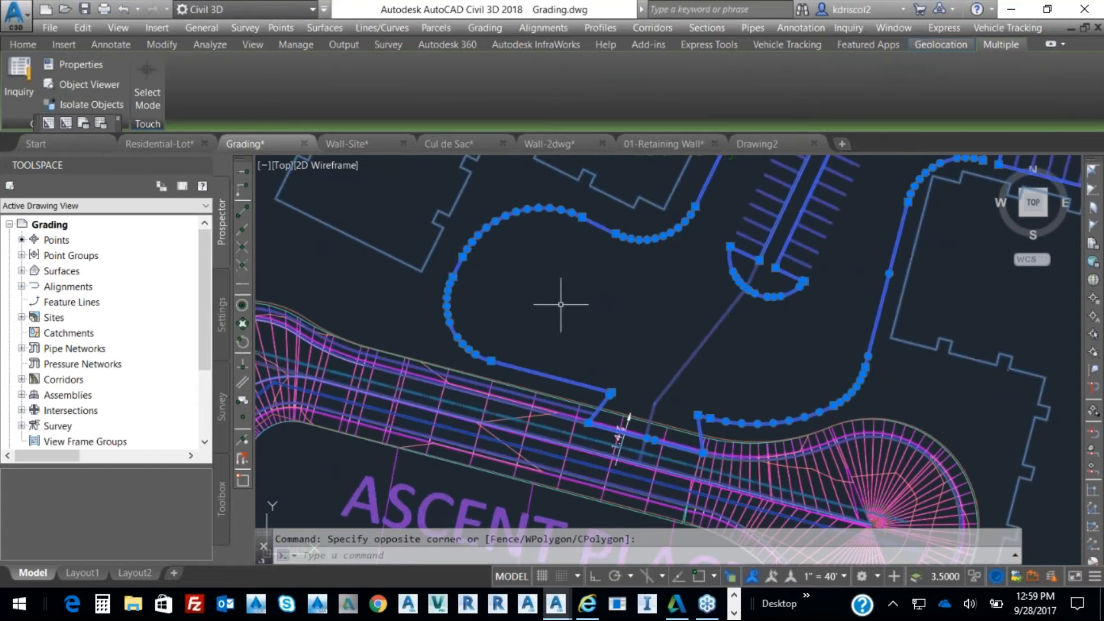
{"action": "key", "text": "Escape"}
Select both parking lot feature lines for adding as breaklines and create a TIN surface named Pklot as their target.
{"action": "scroll", "coordinate": [498, 222], "scroll_direction": "up", "scroll_amount": 4}
{"action": "scroll", "coordinate": [502, 196], "scroll_direction": "up", "scroll_amount": 4}
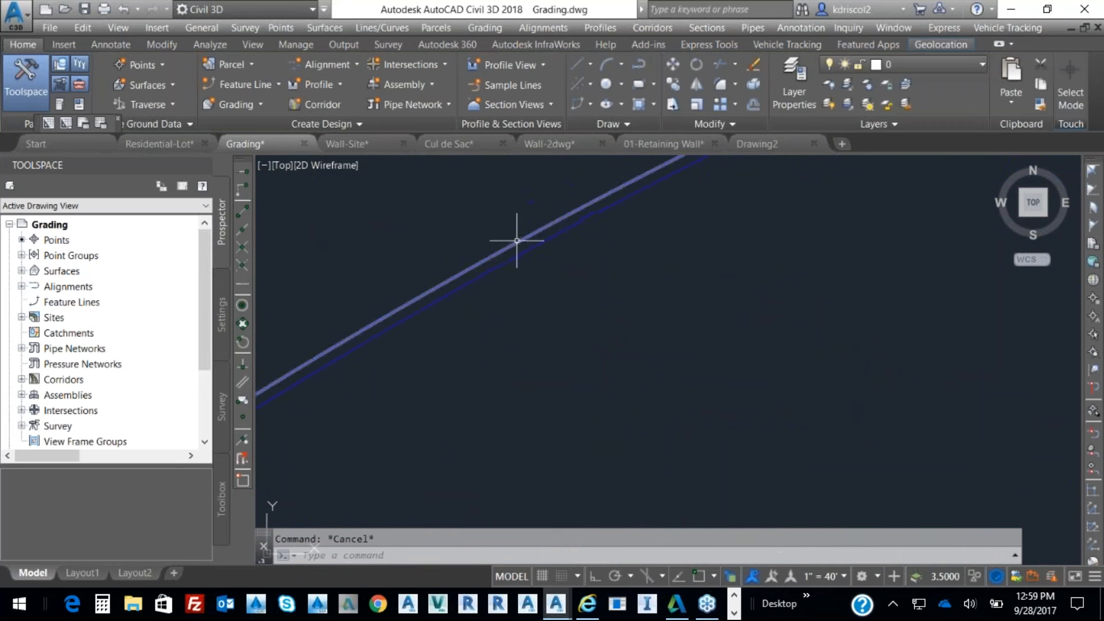
{"action": "left_click", "coordinate": [517, 241]}
{"action": "left_click", "coordinate": [537, 240]}
{"action": "left_click", "coordinate": [622, 303]}
{"action": "left_click", "coordinate": [277, 61]}
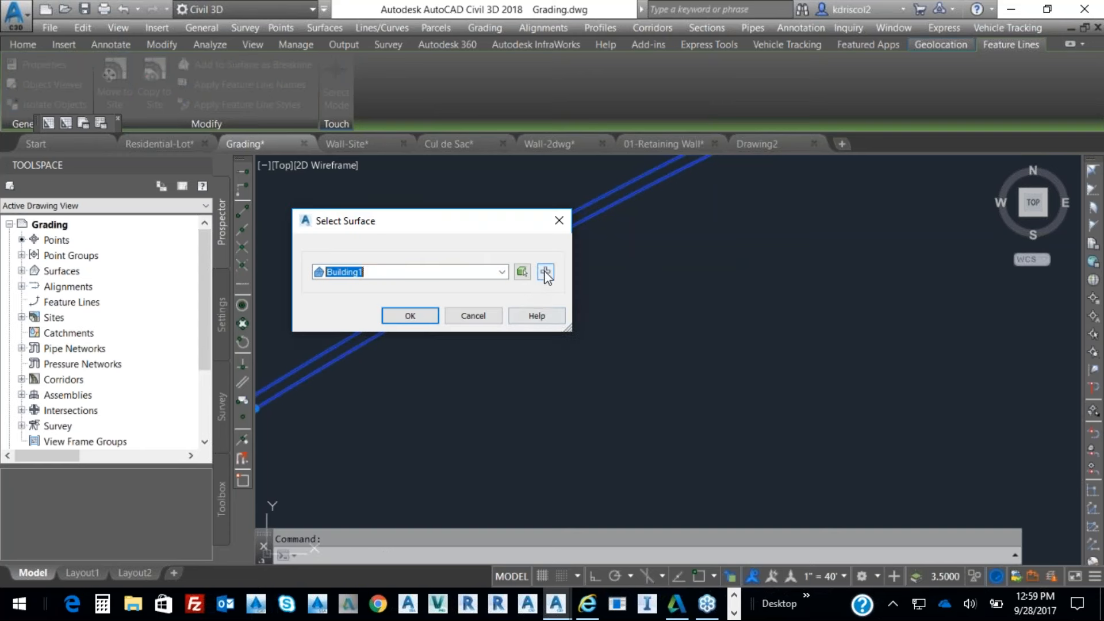
{"action": "left_click", "coordinate": [546, 273]}
{"action": "left_click", "coordinate": [640, 307]}
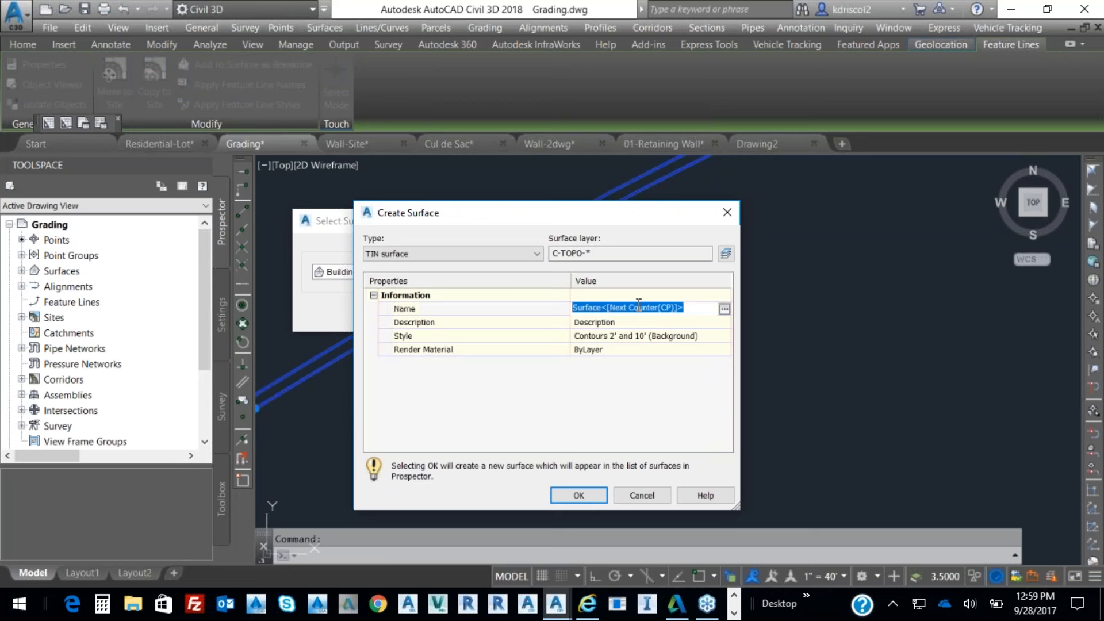
{"action": "type", "text": "Pklot"}
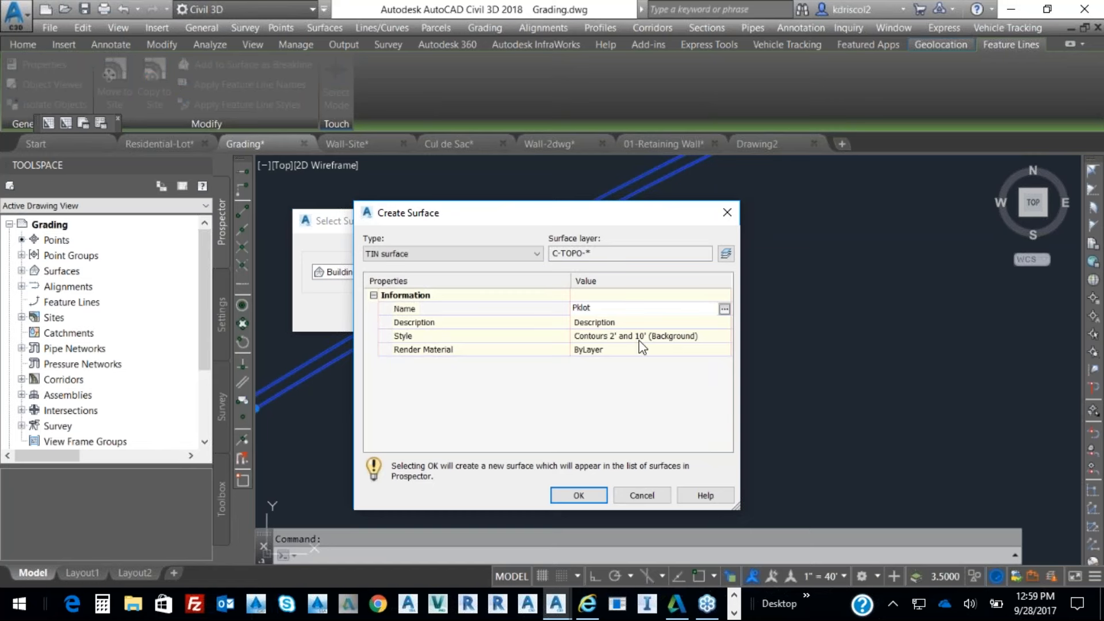
{"action": "left_click", "coordinate": [572, 496]}
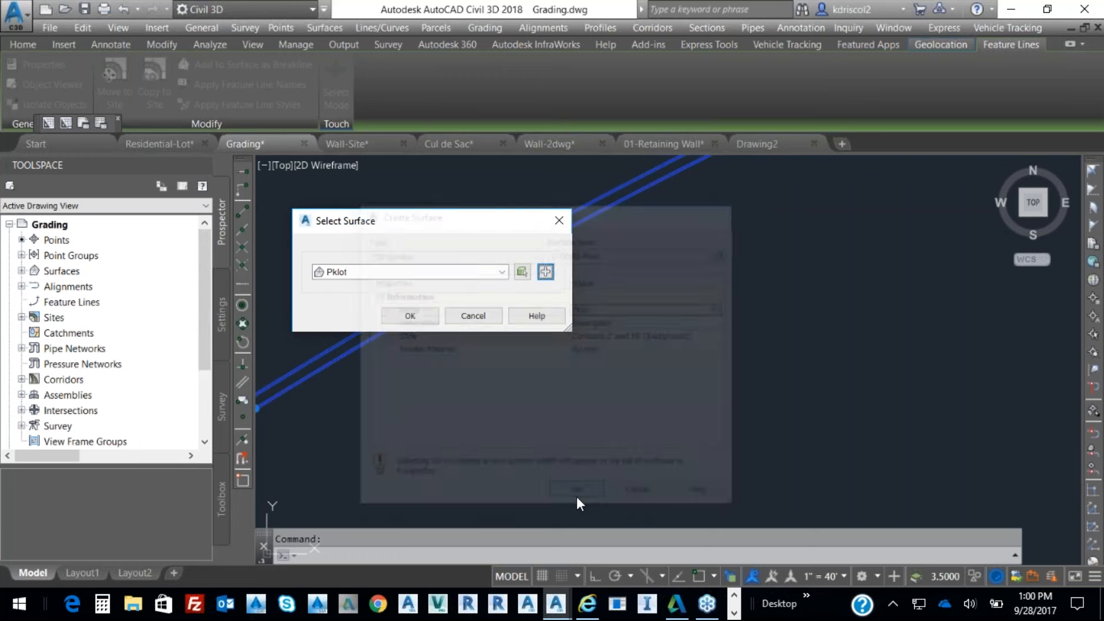
{"action": "left_click", "coordinate": [410, 316]}
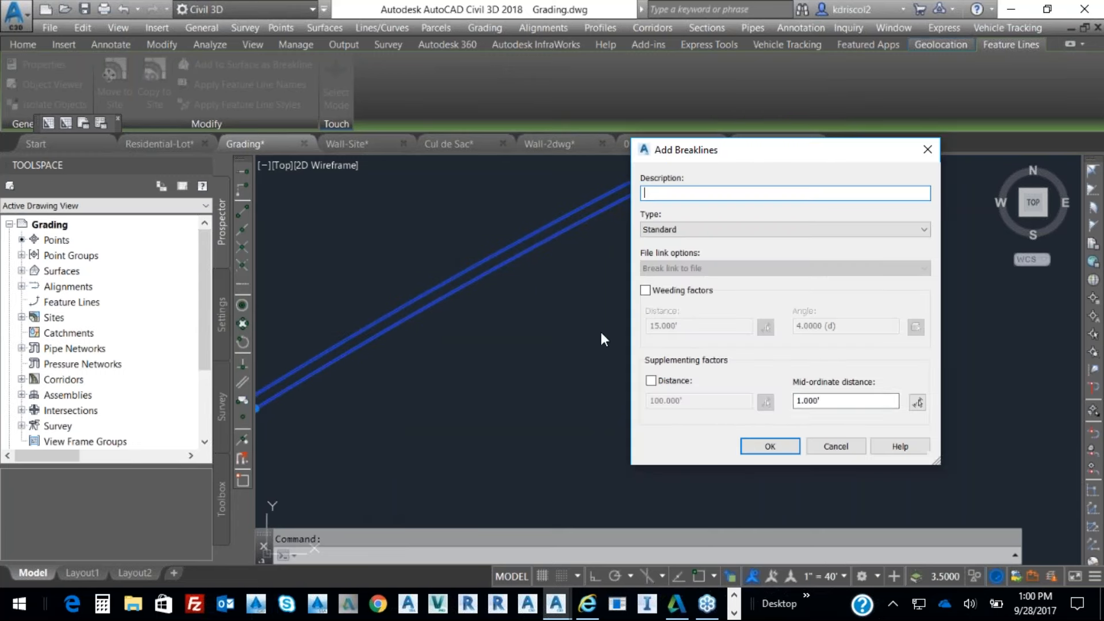
Add the two lines to the Pklot surface as standard breaklines with a mid-ordinate distance of 0.2'.
{"action": "type", "text": ".2"}
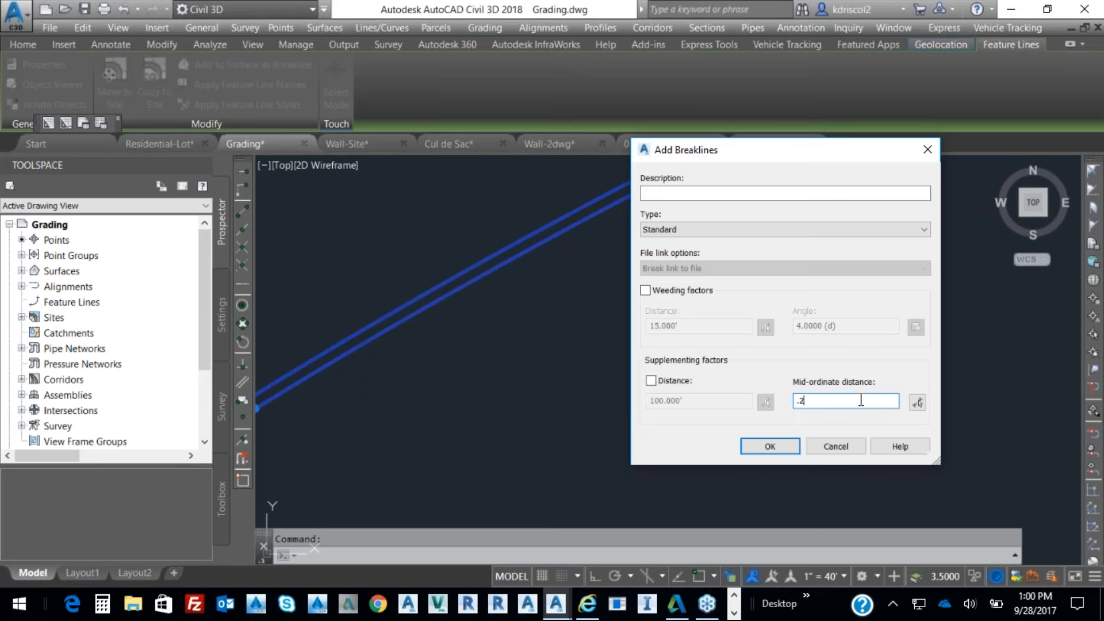
{"action": "left_click", "coordinate": [770, 446]}
{"action": "scroll", "coordinate": [788, 429], "scroll_direction": "down", "scroll_amount": 5}
{"action": "scroll", "coordinate": [788, 429], "scroll_direction": "down", "scroll_amount": 8}
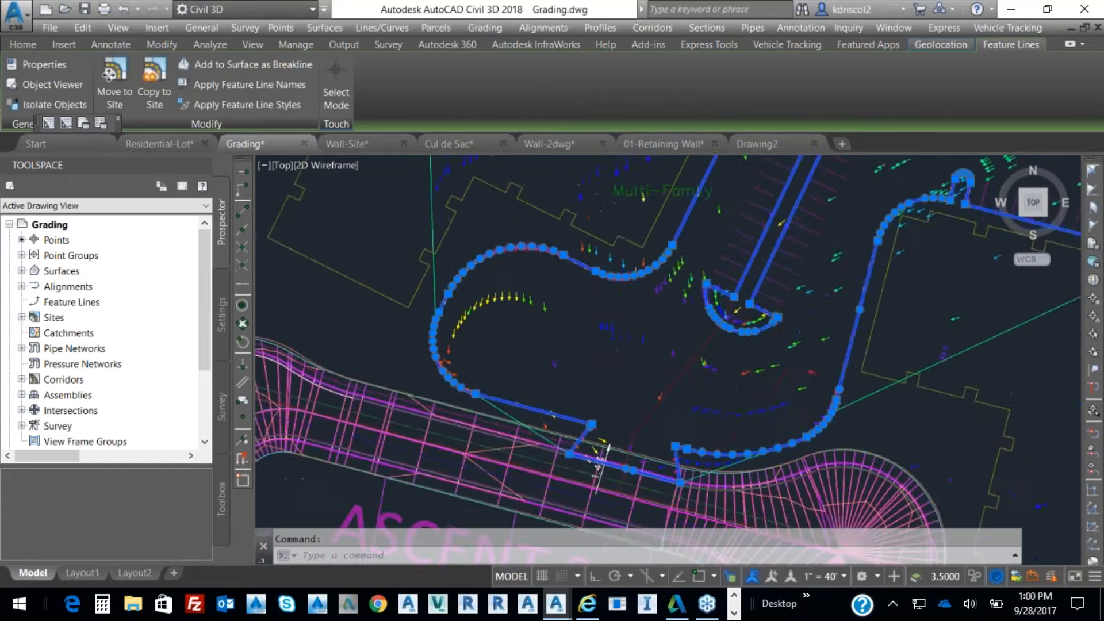
Inspect the selected parking lot surface in 3D with the Object Viewer, orbiting and zooming in on its triangulation, and close the viewer.
{"action": "middle_click_drag", "start_coordinate": [717, 323], "coordinate": [677, 358]}
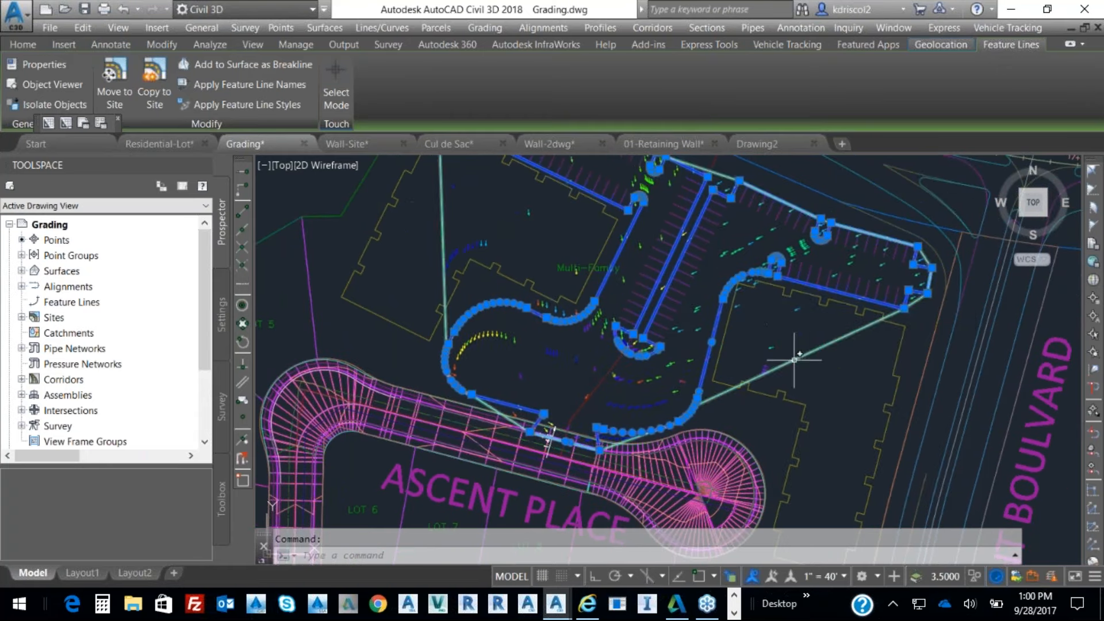
{"action": "left_click", "coordinate": [796, 359]}
{"action": "right_click", "coordinate": [775, 303]}
{"action": "left_click", "coordinate": [847, 460]}
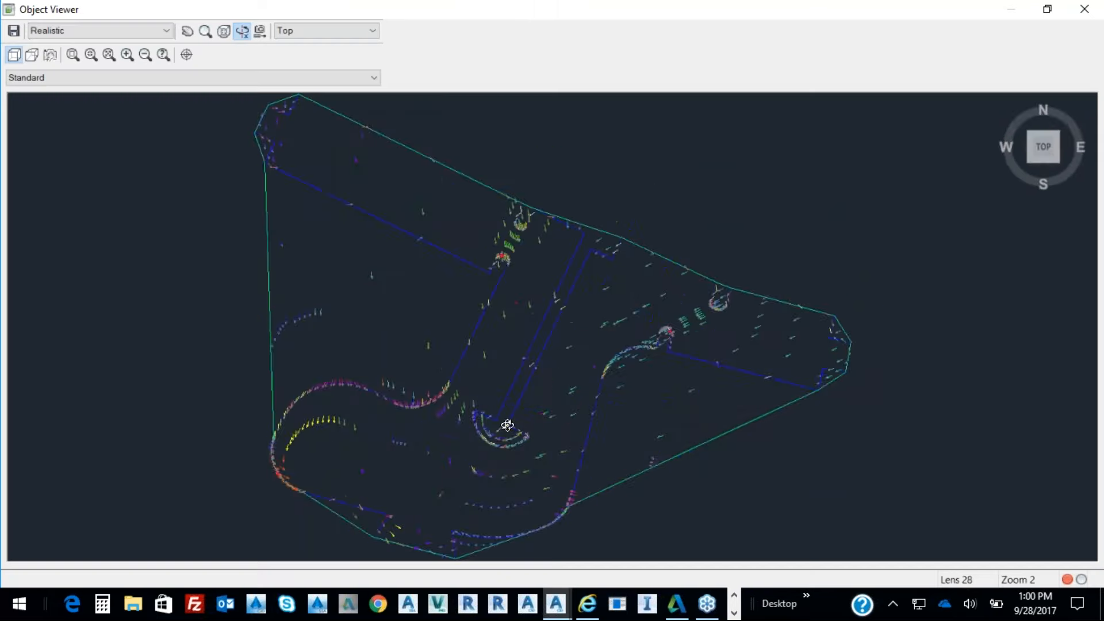
{"action": "left_click_drag", "start_coordinate": [508, 426], "coordinate": [671, 330]}
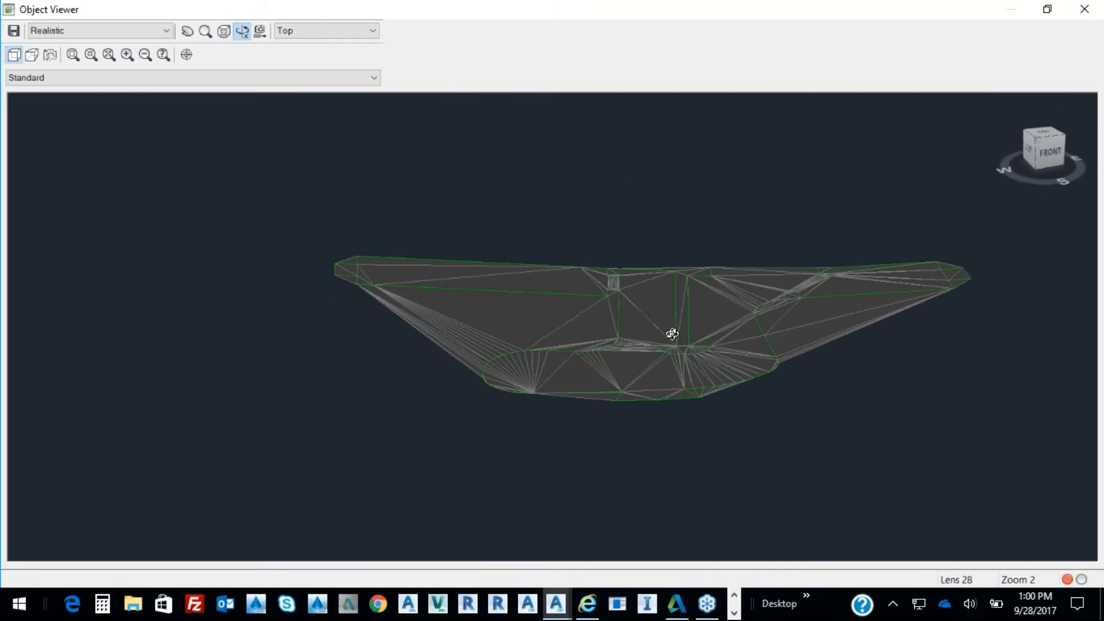
{"action": "scroll", "coordinate": [673, 331], "scroll_direction": "up", "scroll_amount": 3}
{"action": "scroll", "coordinate": [673, 331], "scroll_direction": "up", "scroll_amount": 2}
{"action": "middle_click_drag", "start_coordinate": [722, 374], "coordinate": [519, 422]}
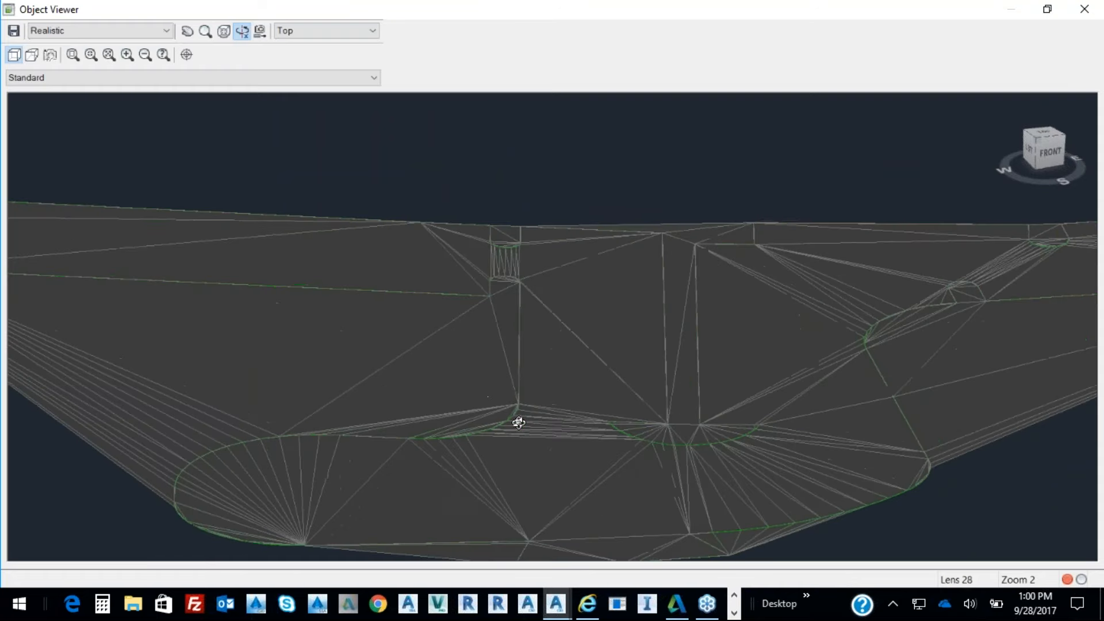
{"action": "left_click_drag", "start_coordinate": [635, 409], "coordinate": [619, 387]}
{"action": "right_click", "coordinate": [619, 385]}
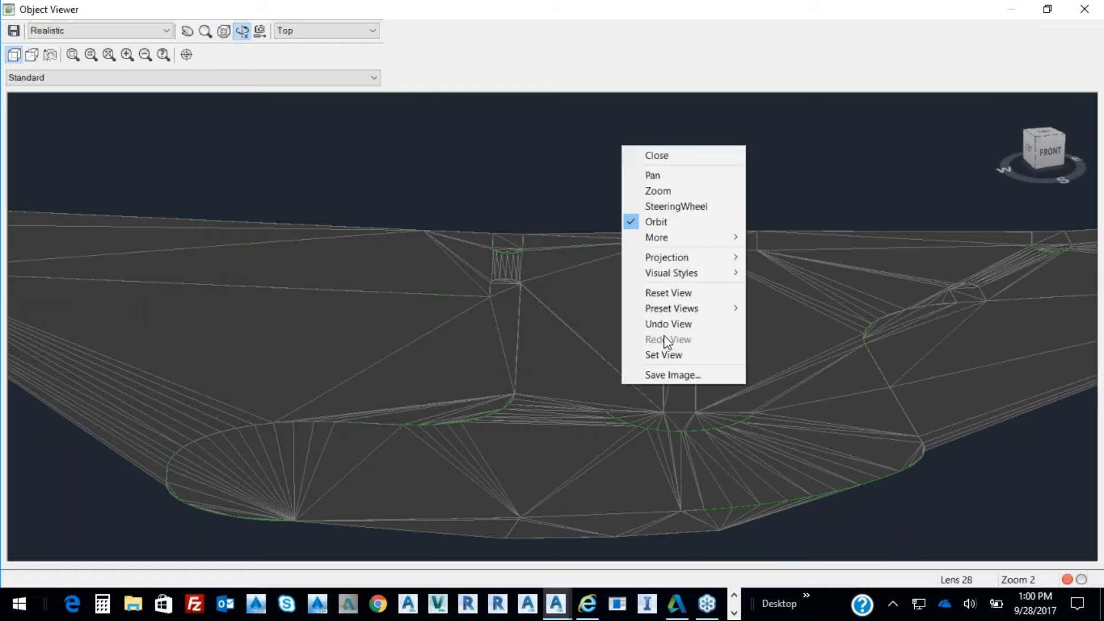
{"action": "left_click", "coordinate": [657, 151]}
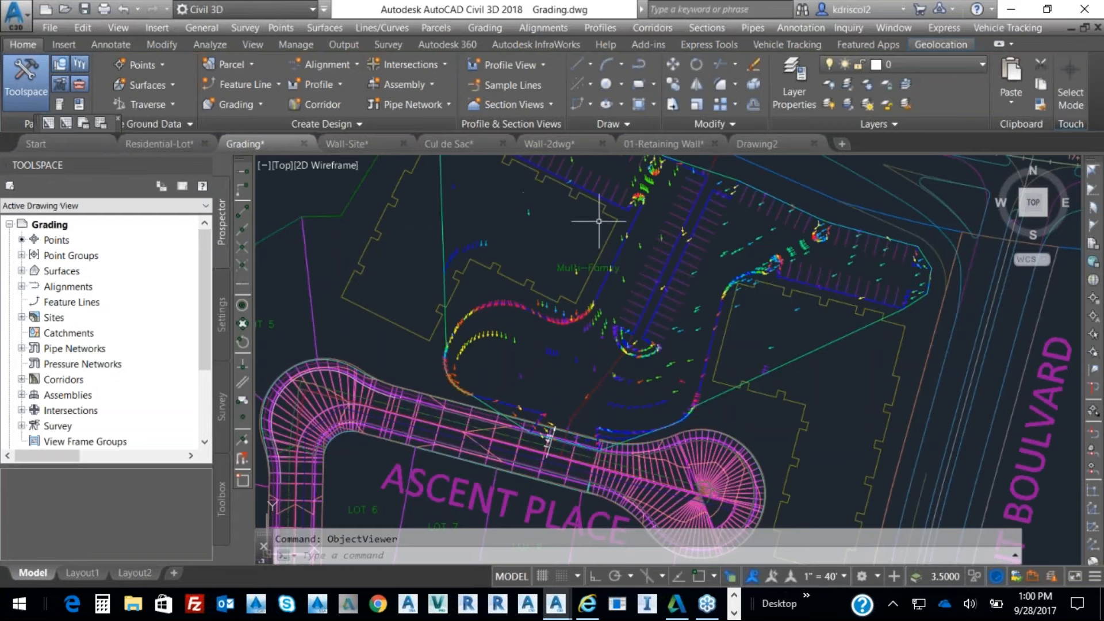
Edit the parking lot surface's style so that its triangles are visible in plan view and shown in color 53.
{"action": "left_click", "coordinate": [440, 218]}
{"action": "right_click", "coordinate": [596, 246]}
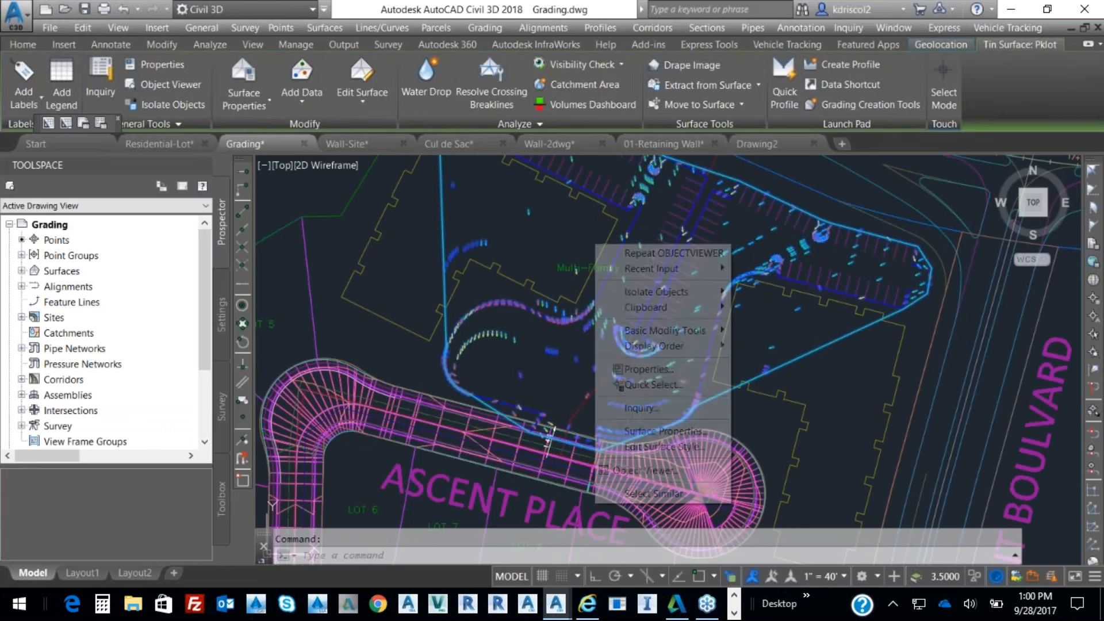
{"action": "left_click", "coordinate": [364, 105]}
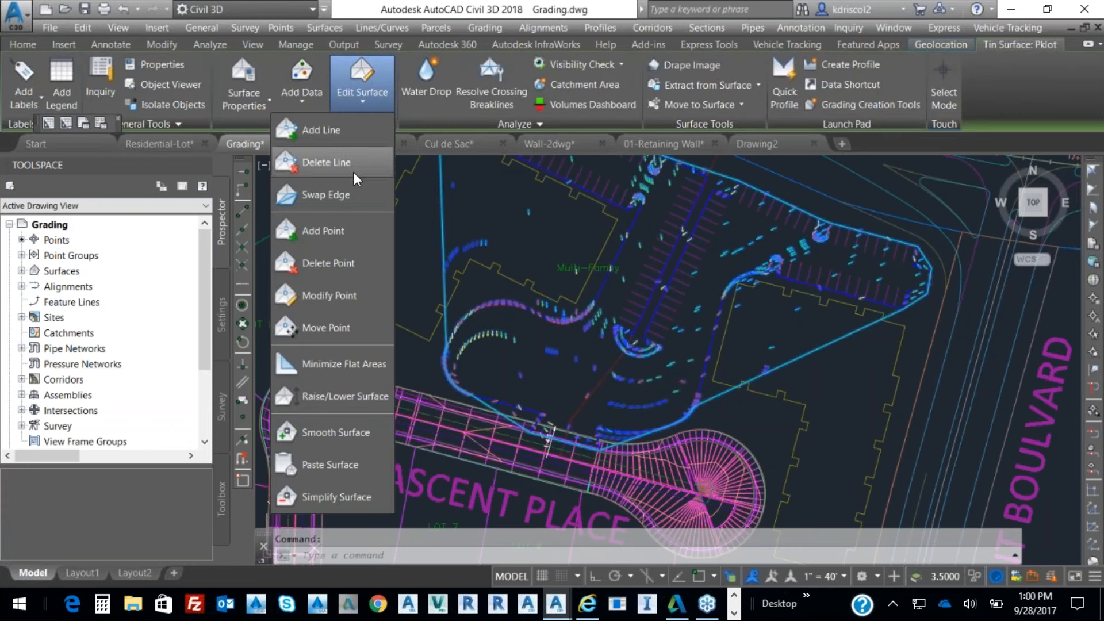
{"action": "right_click", "coordinate": [674, 280]}
{"action": "left_click", "coordinate": [736, 484]}
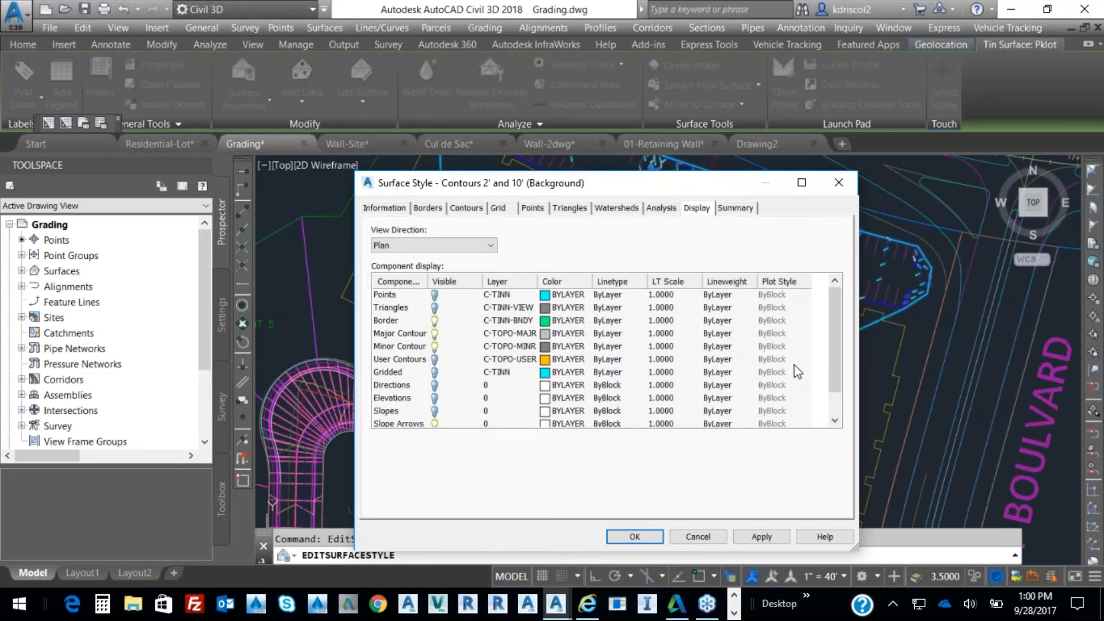
{"action": "left_click_drag", "start_coordinate": [834, 359], "coordinate": [833, 326]}
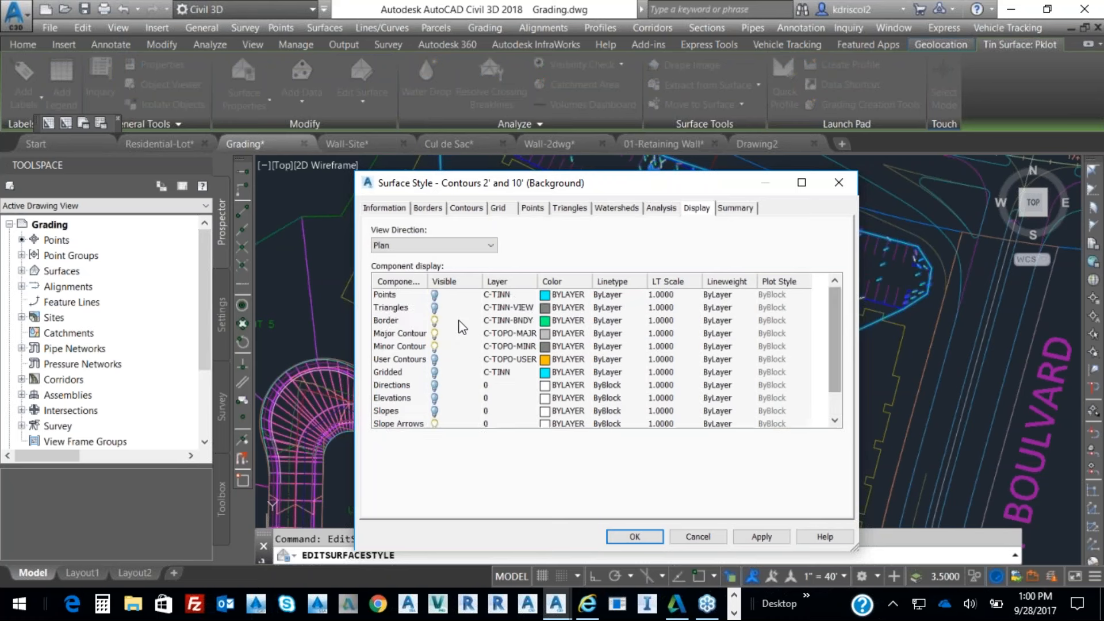
{"action": "left_click", "coordinate": [436, 307]}
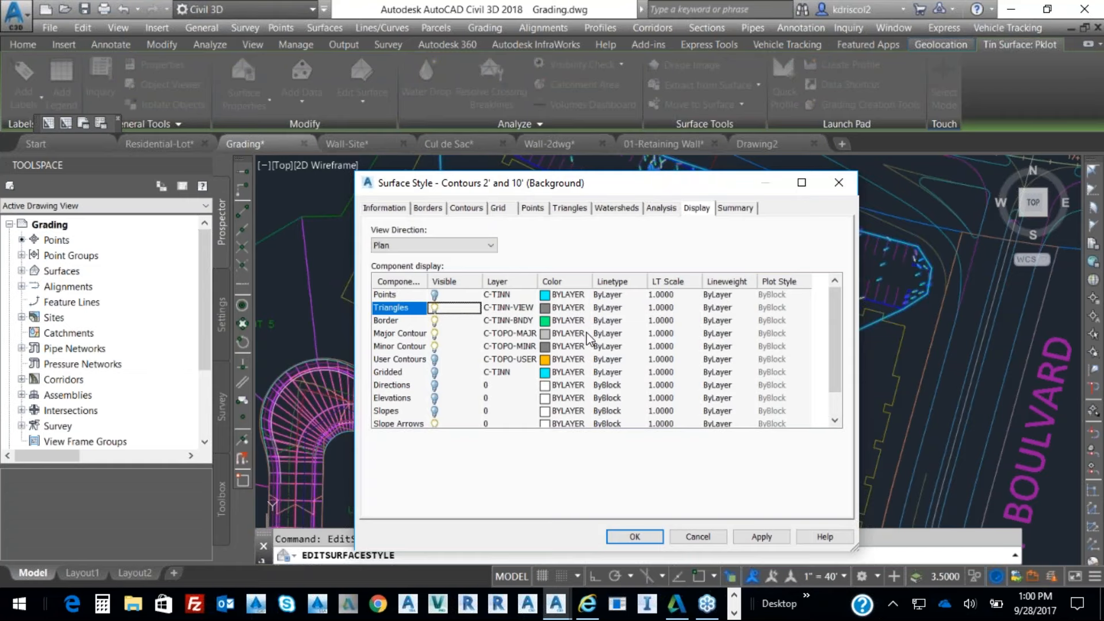
{"action": "left_click", "coordinate": [548, 308]}
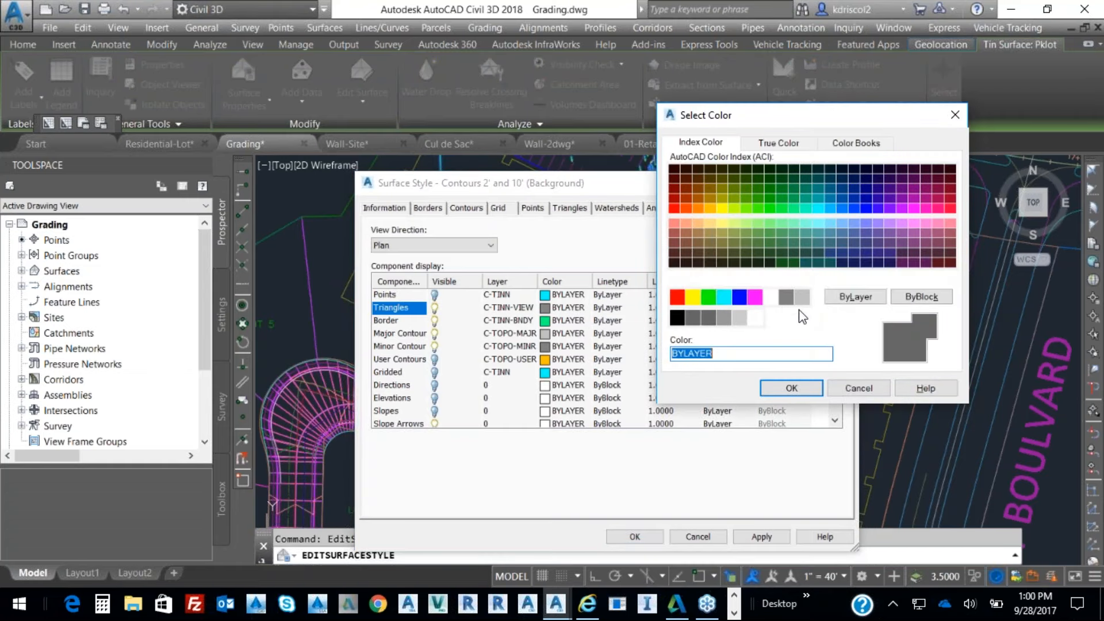
{"action": "left_click", "coordinate": [722, 232]}
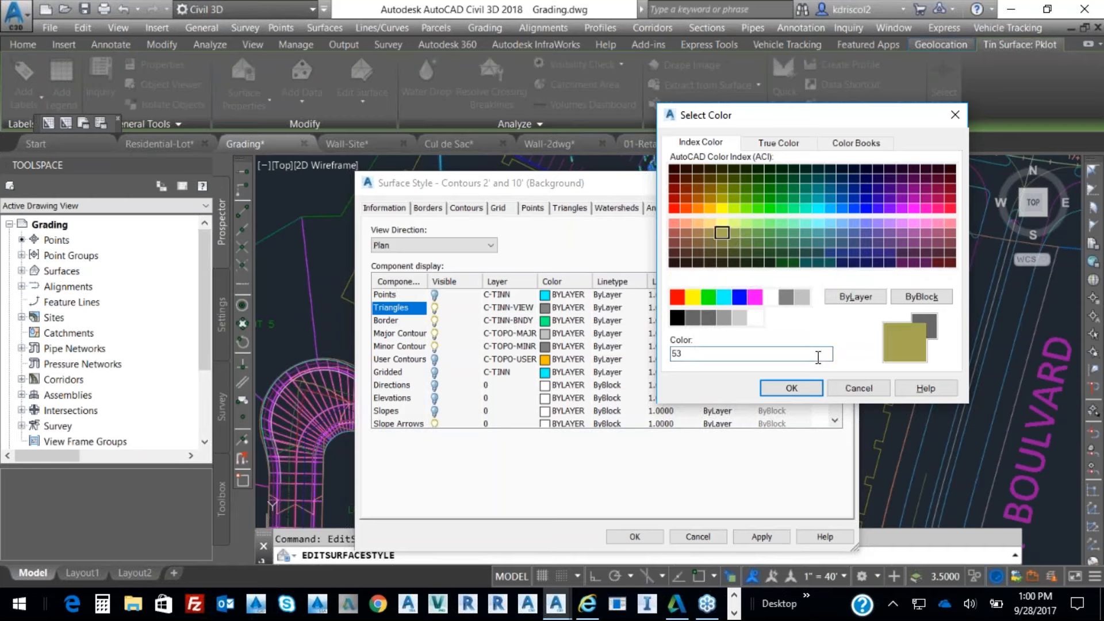
{"action": "left_click", "coordinate": [792, 388]}
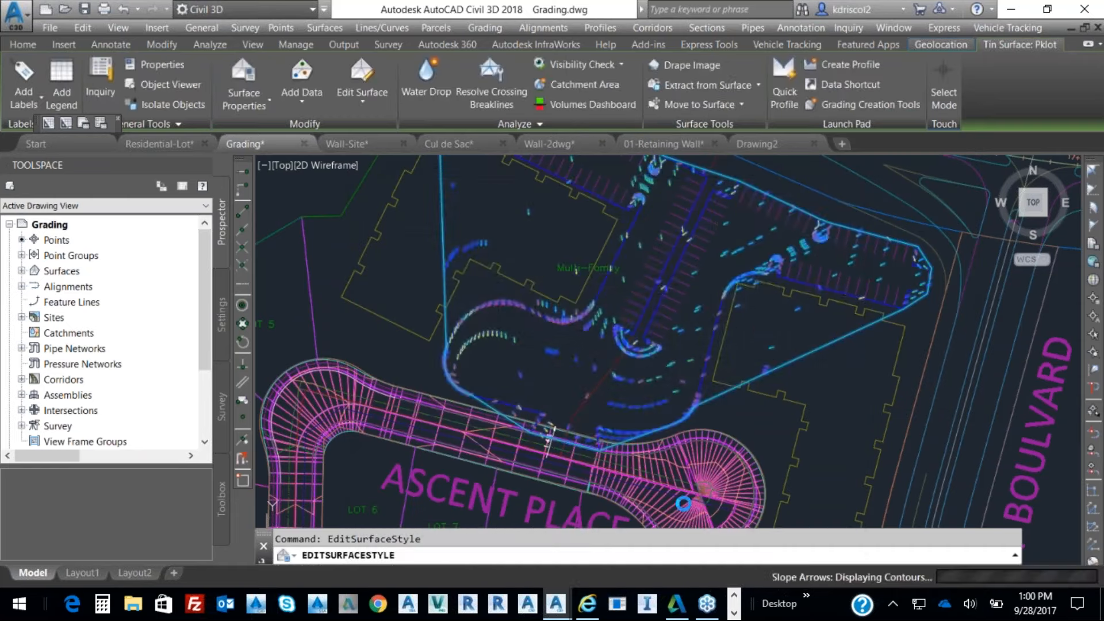
{"action": "key", "text": "Escape"}
Delete the surface lines that cross the Multi-Family building area between the western border and the parking lot edge.
{"action": "left_click", "coordinate": [492, 213]}
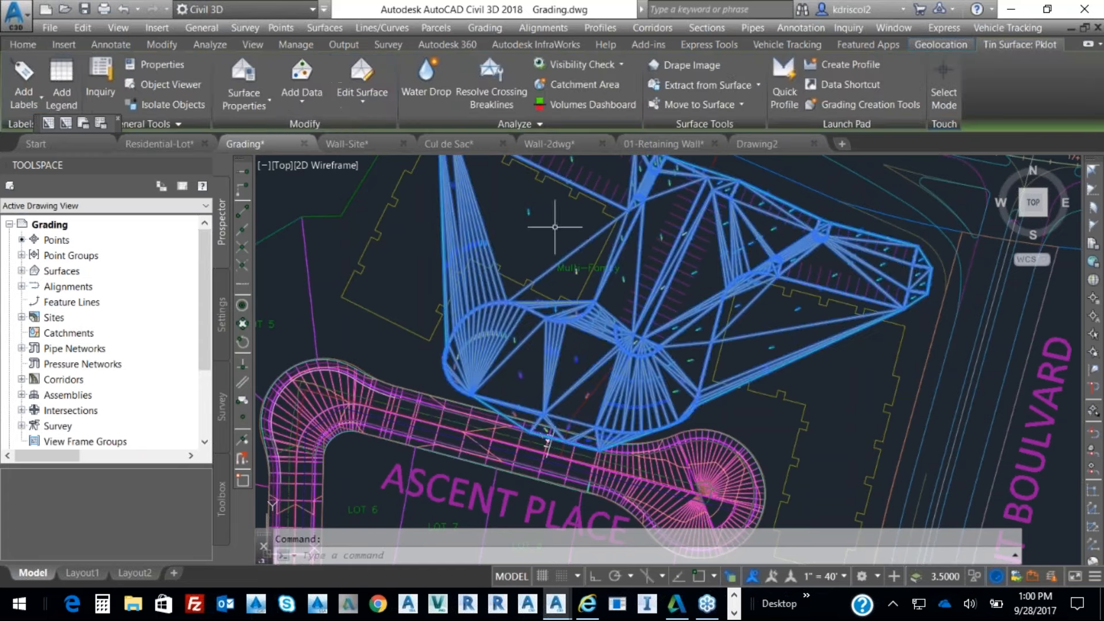
{"action": "left_click", "coordinate": [363, 101]}
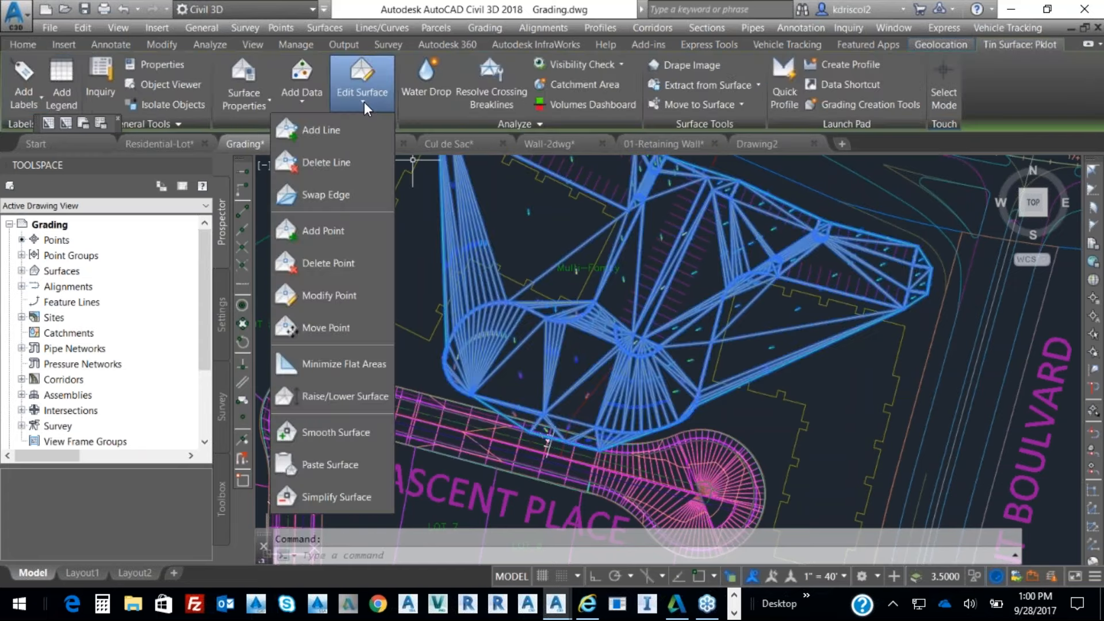
{"action": "left_click", "coordinate": [320, 161]}
{"action": "middle_click_drag", "start_coordinate": [494, 248], "coordinate": [518, 276]}
{"action": "scroll", "coordinate": [517, 270], "scroll_direction": "up", "scroll_amount": 5}
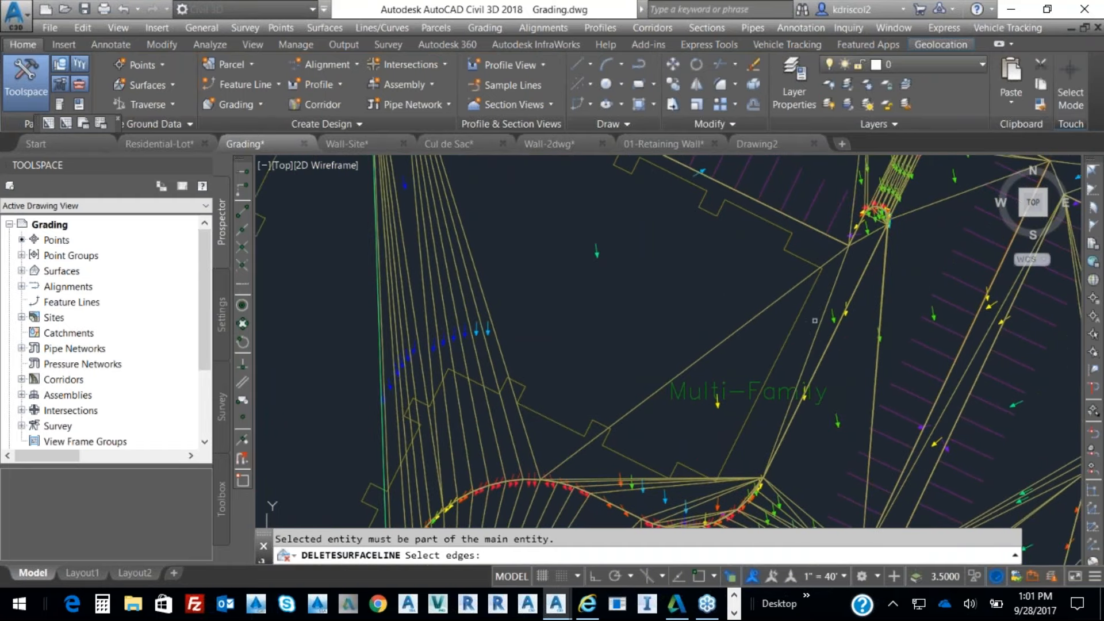
{"action": "left_click", "coordinate": [807, 333]}
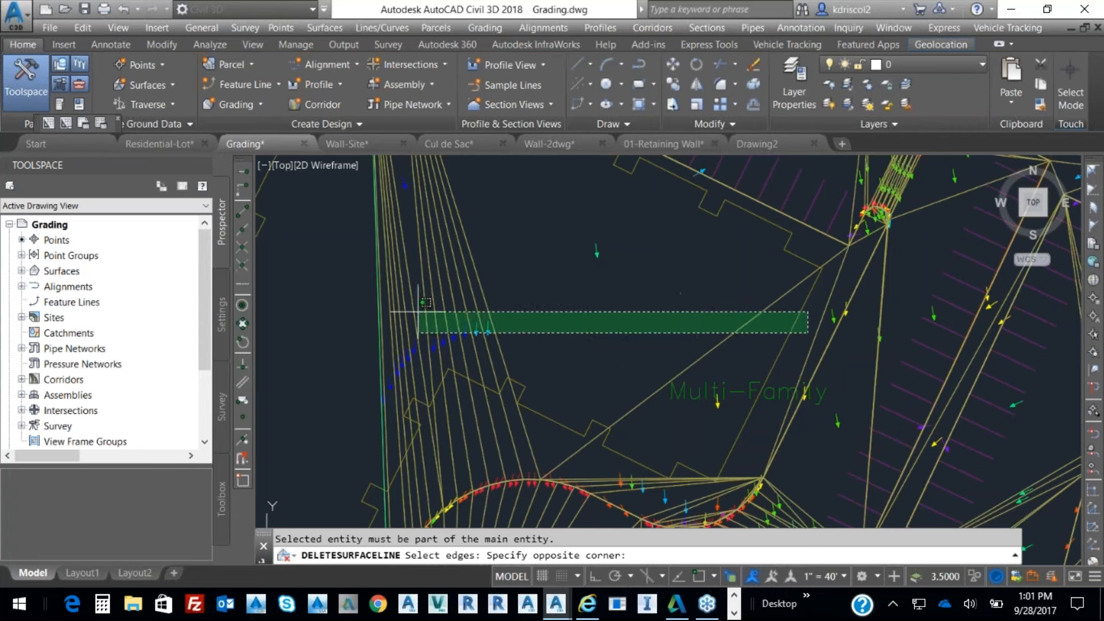
{"action": "left_click", "coordinate": [339, 311]}
Delete the surface edges closing the corner between the northwest parking row and the adjacent rounded island.
{"action": "mouse_move", "coordinate": [841, 263]}
{"action": "middle_mouse_down"}
{"action": "mouse_move", "coordinate": [789, 308]}
{"action": "mouse_move", "coordinate": [681, 358]}
{"action": "middle_mouse_up"}
{"action": "left_click", "coordinate": [646, 357]}
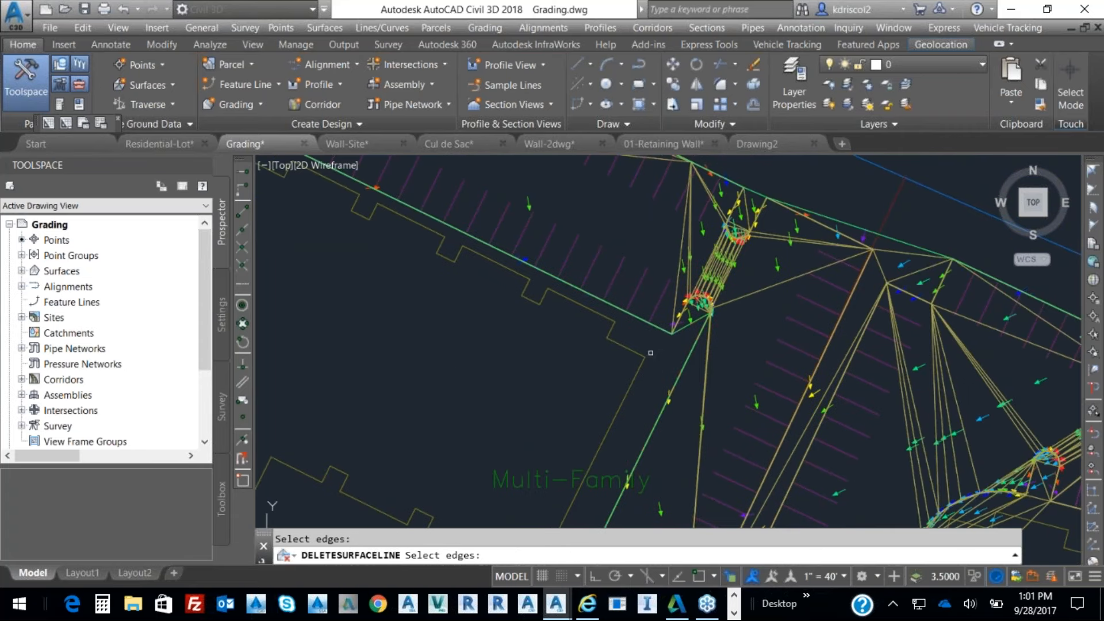
{"action": "scroll", "coordinate": [699, 306], "scroll_direction": "up", "scroll_amount": 4}
{"action": "left_click", "coordinate": [700, 365]}
{"action": "left_click", "coordinate": [684, 348]}
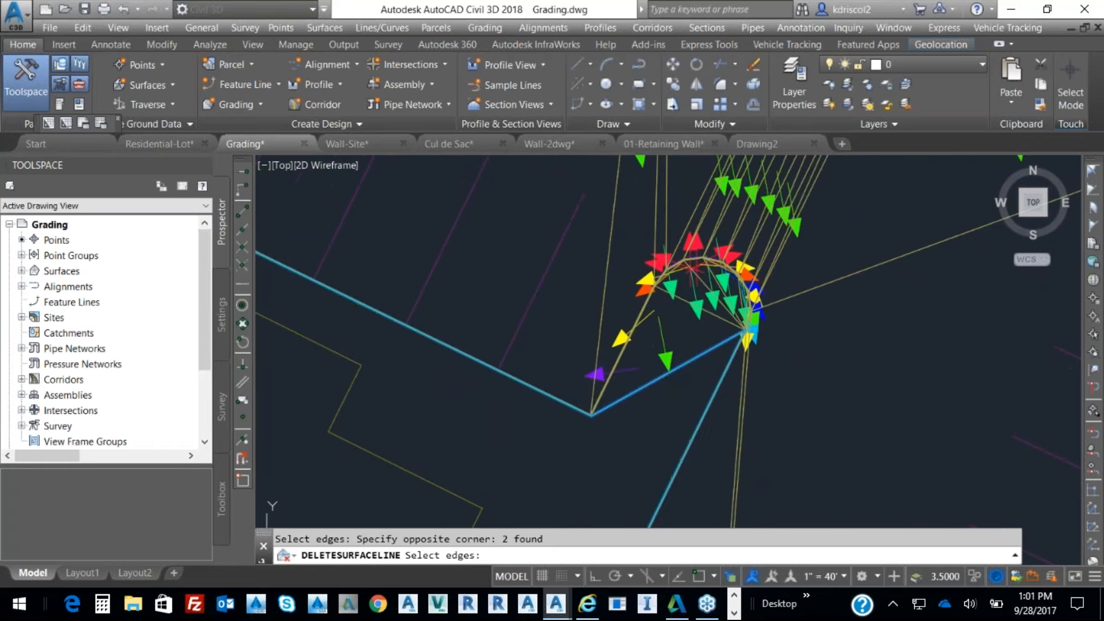
{"action": "scroll", "coordinate": [684, 349], "scroll_direction": "down", "scroll_amount": 4}
Delete the surface edges across the mouth and inside the curve of the rounded island on the northern border.
{"action": "middle_click_drag", "start_coordinate": [684, 349], "coordinate": [559, 561]}
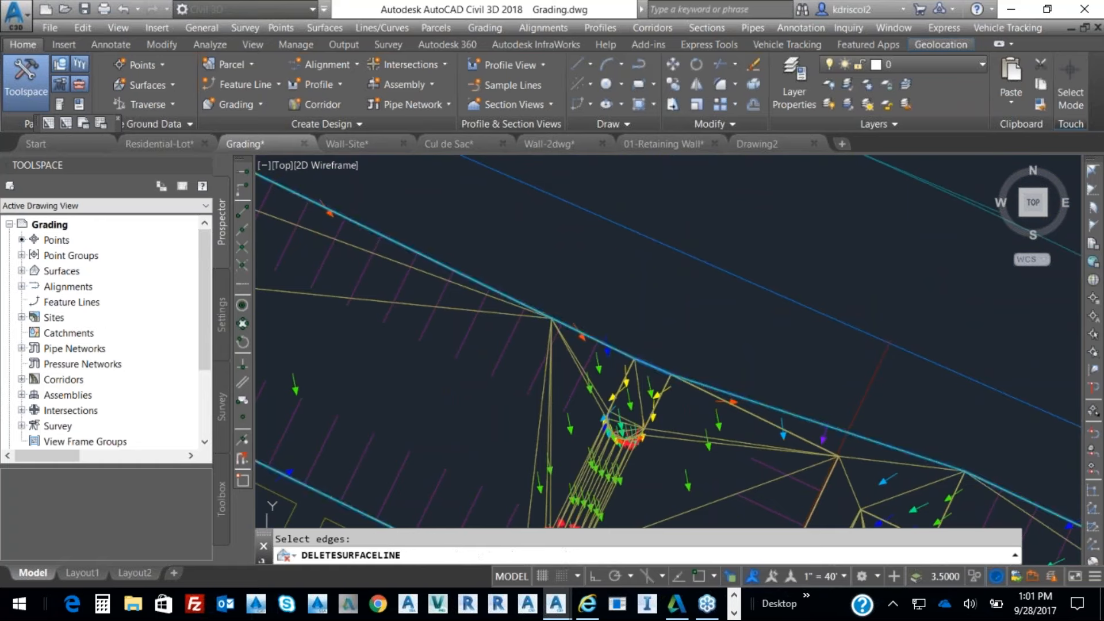
{"action": "left_click", "coordinate": [636, 397]}
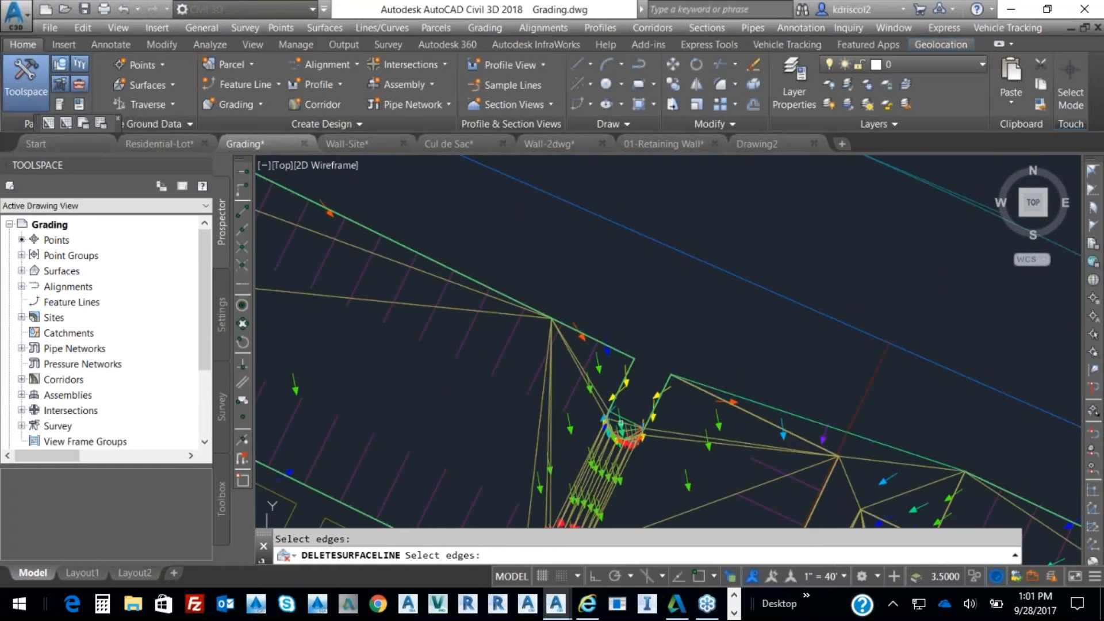
{"action": "scroll", "coordinate": [636, 397], "scroll_direction": "up", "scroll_amount": 5}
{"action": "left_click", "coordinate": [708, 209]}
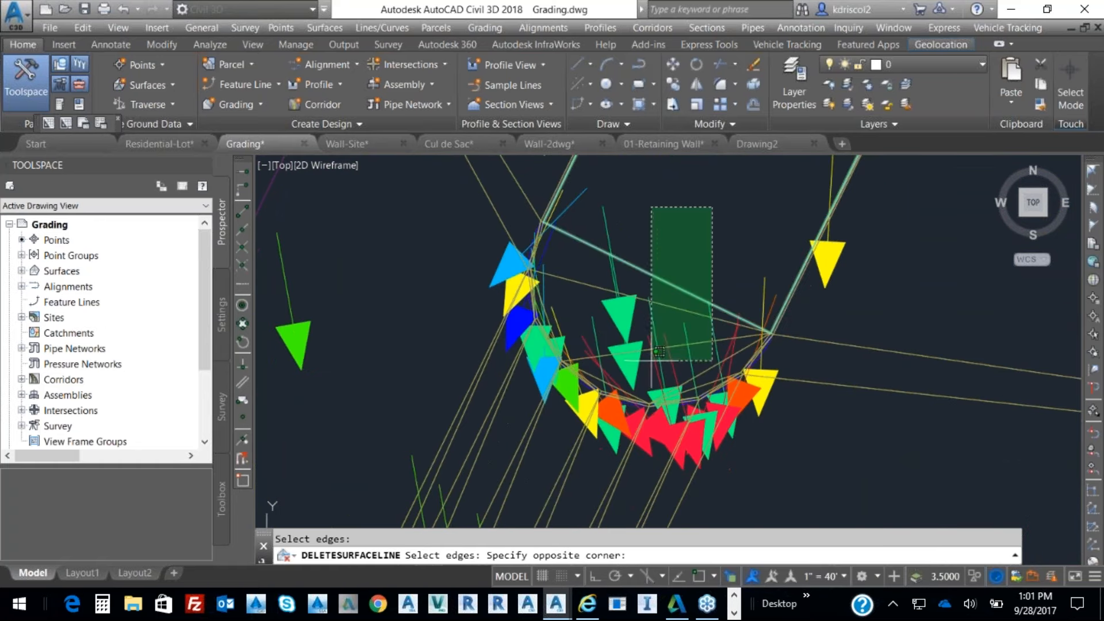
{"action": "left_click", "coordinate": [619, 411]}
{"action": "scroll", "coordinate": [619, 411], "scroll_direction": "down", "scroll_amount": 5}
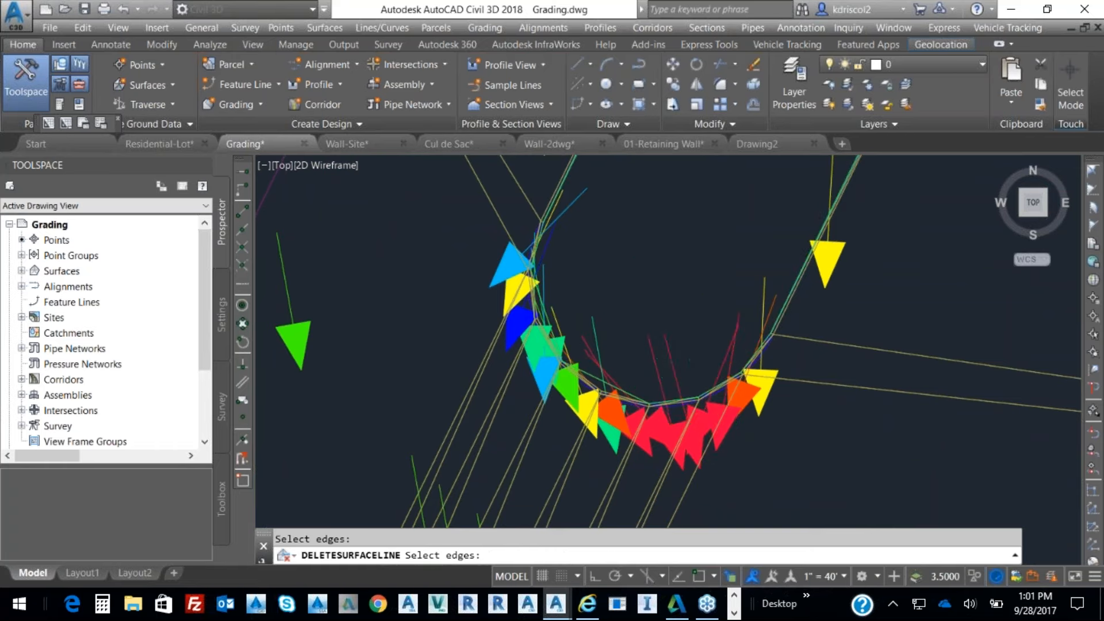
Delete the surface lines spanning the notch in the northern border between the central median and the northeast parking row.
{"action": "middle_click_drag", "start_coordinate": [849, 282], "coordinate": [602, 270]}
{"action": "left_click", "coordinate": [696, 287]}
{"action": "left_click", "coordinate": [665, 321]}
{"action": "left_click", "coordinate": [722, 283]}
{"action": "left_click", "coordinate": [667, 395]}
{"action": "key", "text": "Return"}
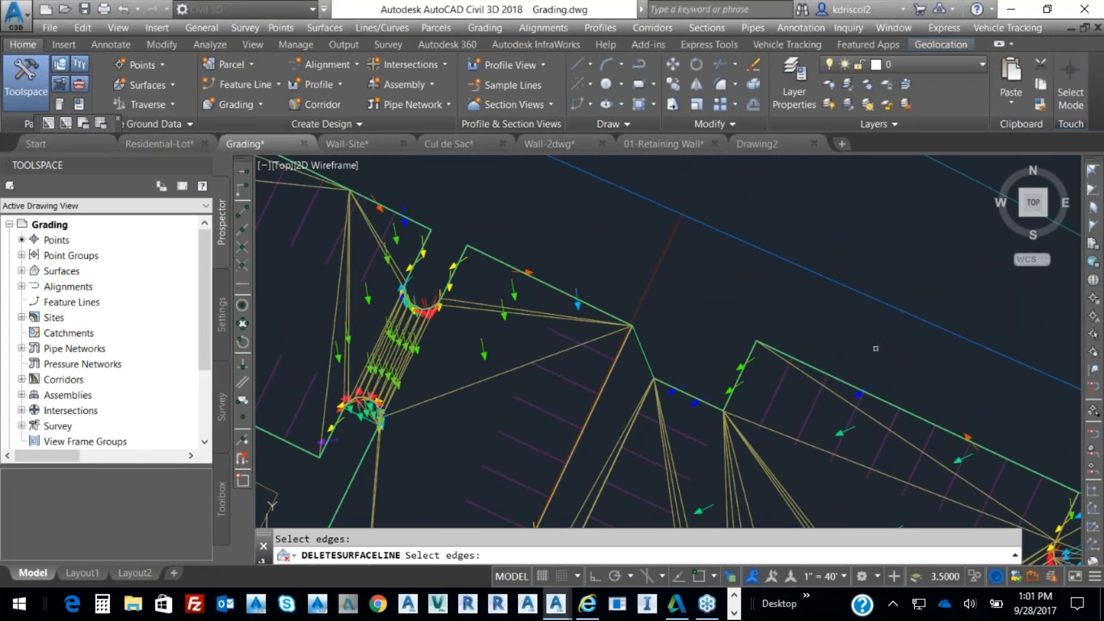
Delete the surface lines across the north end of the central median and along its length between the two parallel curb lines.
{"action": "middle_click_drag", "start_coordinate": [753, 344], "coordinate": [688, 243]}
{"action": "left_click", "coordinate": [602, 252]}
{"action": "left_click", "coordinate": [575, 268]}
{"action": "key", "text": "Return"}
{"action": "middle_click_drag", "start_coordinate": [601, 312], "coordinate": [632, 171]}
{"action": "mouse_move", "coordinate": [499, 355]}
{"action": "middle_mouse_down"}
{"action": "mouse_move", "coordinate": [527, 304]}
{"action": "mouse_move", "coordinate": [528, 247]}
{"action": "middle_mouse_up"}
{"action": "scroll", "coordinate": [520, 257], "scroll_direction": "down", "scroll_amount": 1}
{"action": "left_click", "coordinate": [523, 253]}
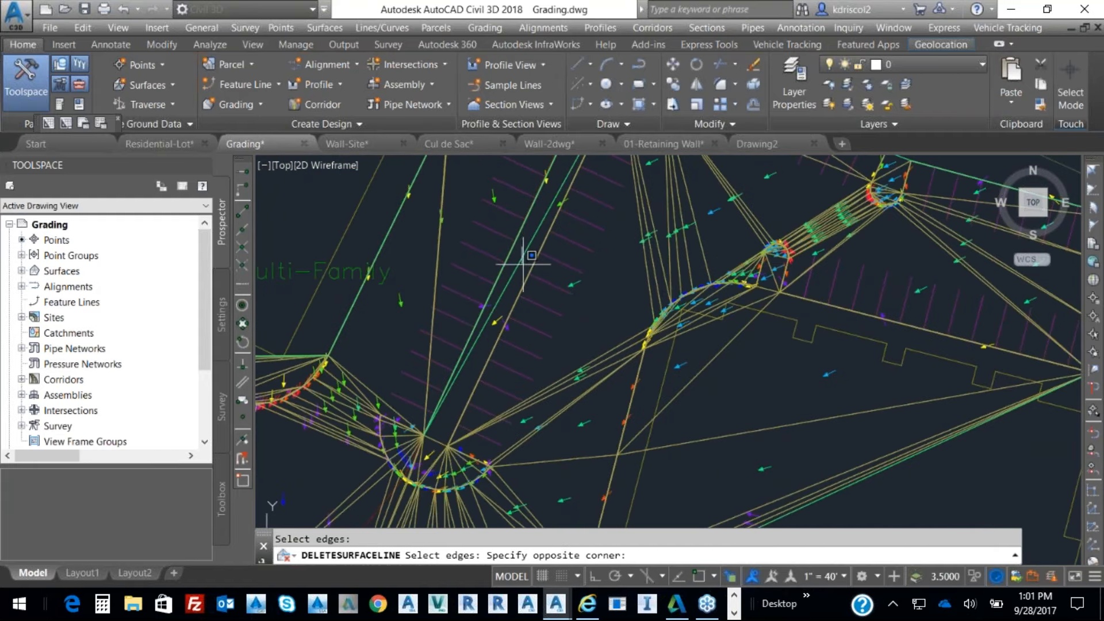
{"action": "left_click", "coordinate": [517, 270]}
{"action": "key", "text": "Return"}
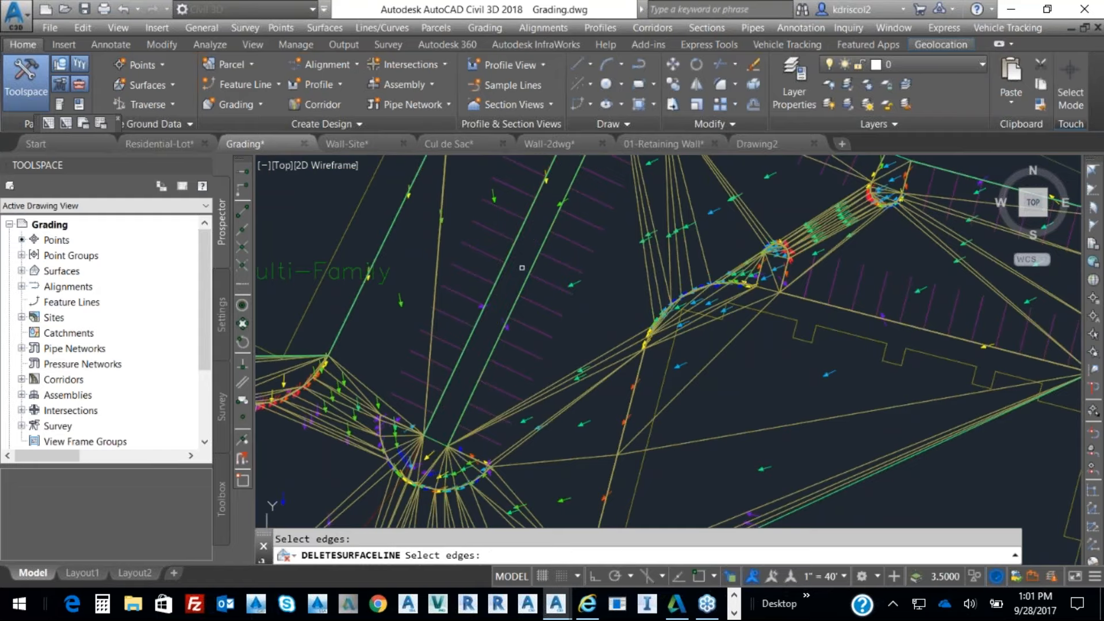
Delete the surface edges across the mouth and inside the curve of the rounded island in the northeast parking row.
{"action": "scroll", "coordinate": [521, 271], "scroll_direction": "down", "scroll_amount": 2}
{"action": "middle_click_drag", "start_coordinate": [671, 304], "coordinate": [468, 299]}
{"action": "scroll", "coordinate": [471, 224], "scroll_direction": "up", "scroll_amount": 6}
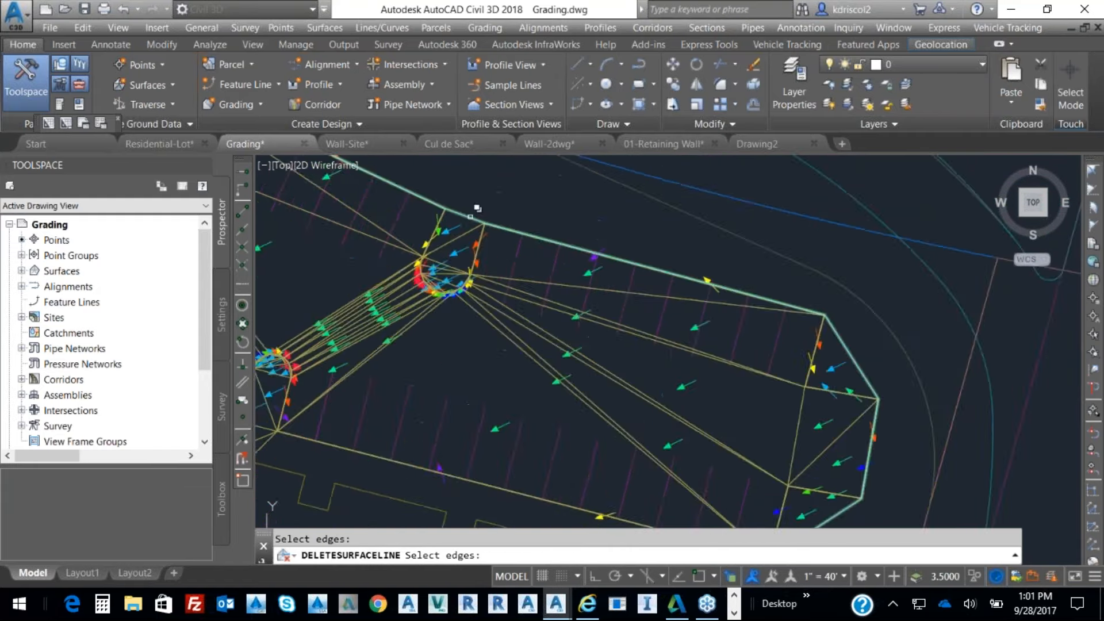
{"action": "left_click", "coordinate": [475, 200]}
{"action": "left_click", "coordinate": [410, 326]}
{"action": "key", "text": "Return"}
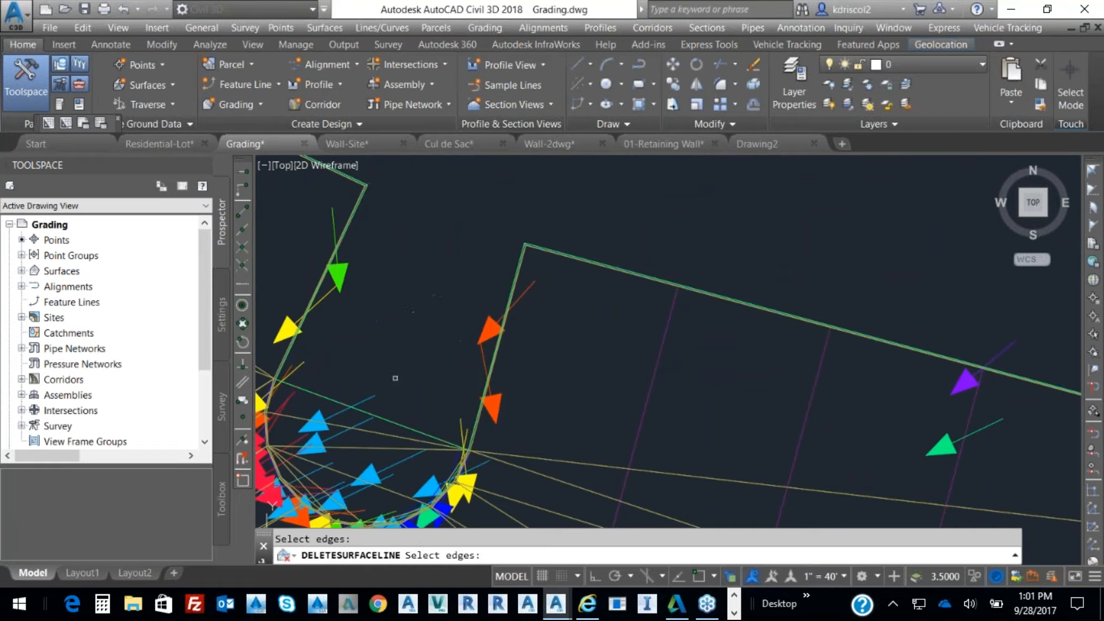
{"action": "middle_click_drag", "start_coordinate": [397, 374], "coordinate": [463, 244]}
{"action": "left_click", "coordinate": [468, 235]}
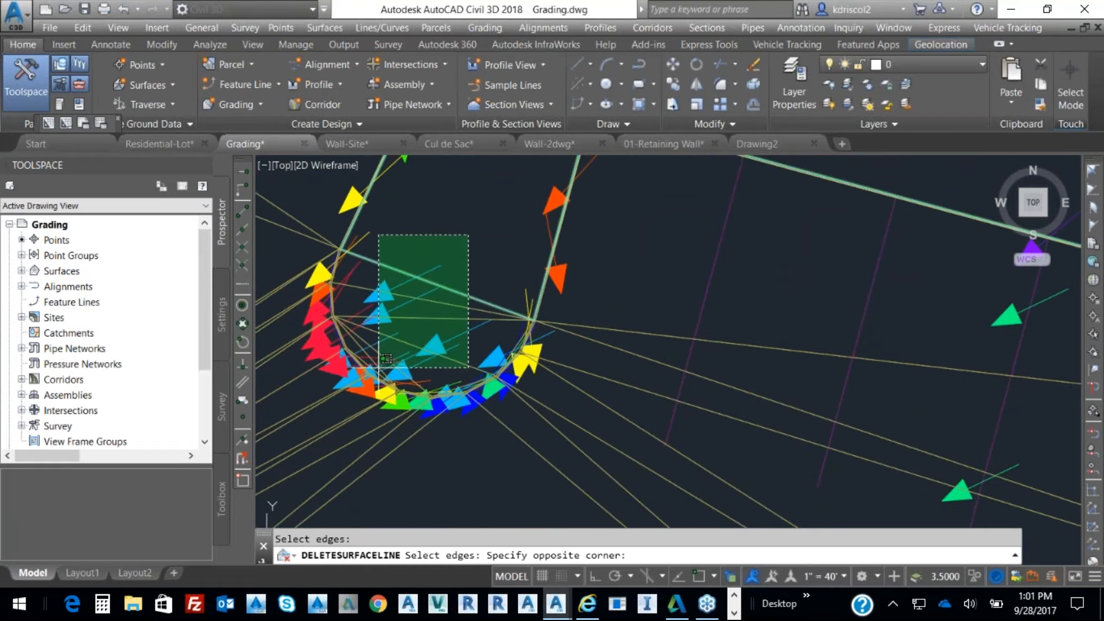
{"action": "left_click", "coordinate": [377, 371]}
{"action": "scroll", "coordinate": [431, 352], "scroll_direction": "down", "scroll_amount": 8}
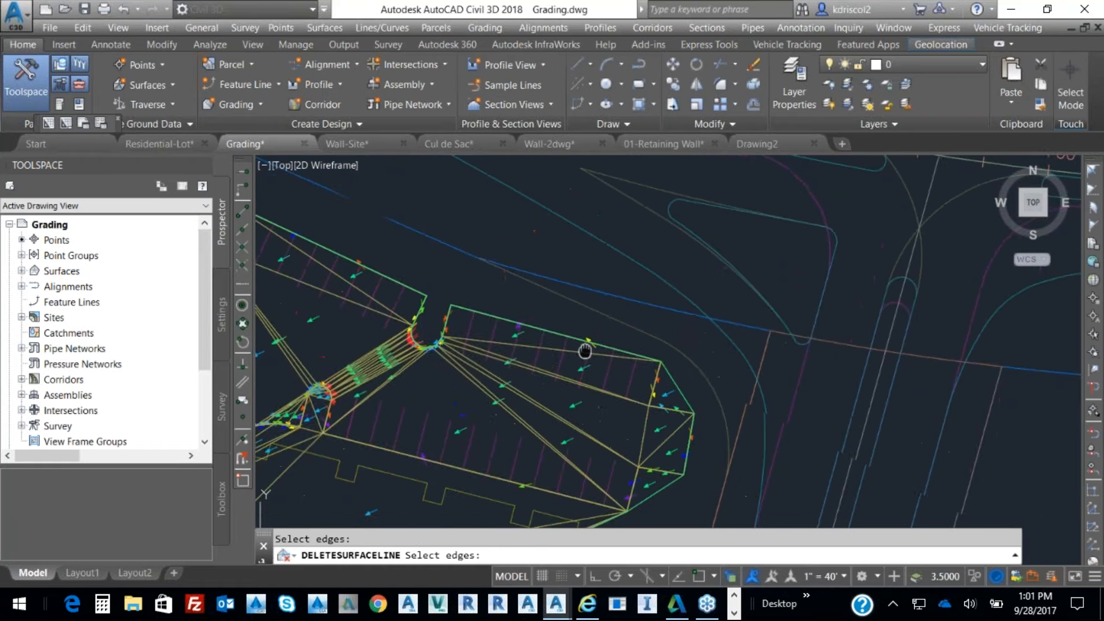
Delete the diagonal surface edges outside the corners at the parking lot's far eastern end.
{"action": "middle_click_drag", "start_coordinate": [584, 351], "coordinate": [591, 203]}
{"action": "left_click", "coordinate": [683, 225]}
{"action": "left_click", "coordinate": [681, 235]}
{"action": "left_click", "coordinate": [670, 366]}
{"action": "left_click", "coordinate": [654, 339]}
{"action": "key", "text": "Return"}
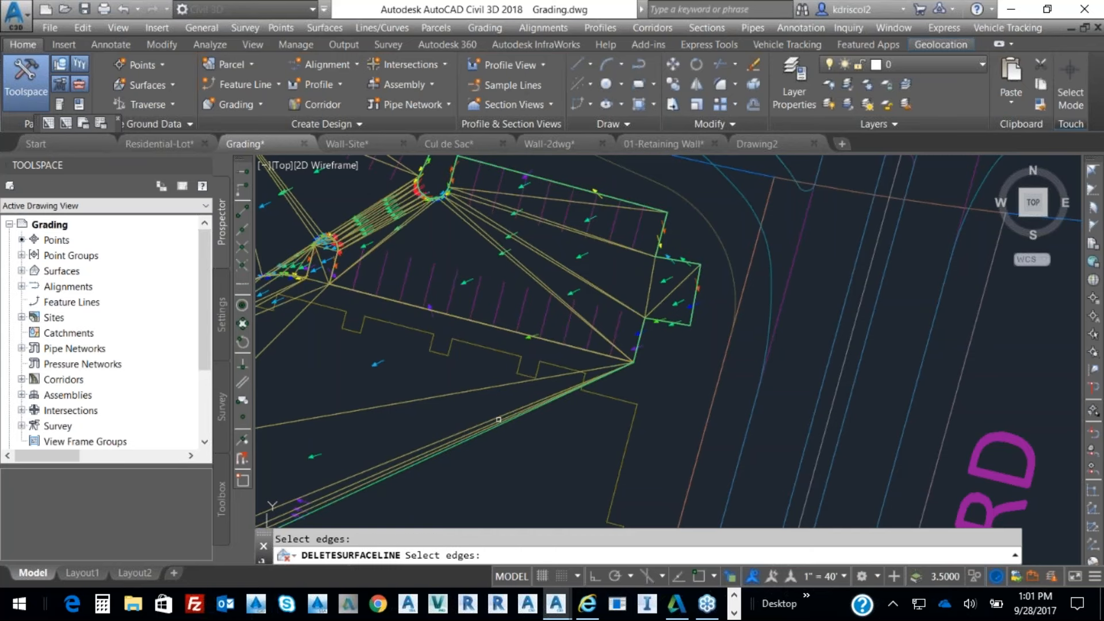
Delete the long surface lines crossing the southeast building area, including the remaining diagonal edge by the southern parking row.
{"action": "scroll", "coordinate": [702, 301], "scroll_direction": "up", "scroll_amount": 4}
{"action": "left_click", "coordinate": [667, 399]}
{"action": "left_click", "coordinate": [520, 263]}
{"action": "scroll", "coordinate": [541, 285], "scroll_direction": "down", "scroll_amount": 3}
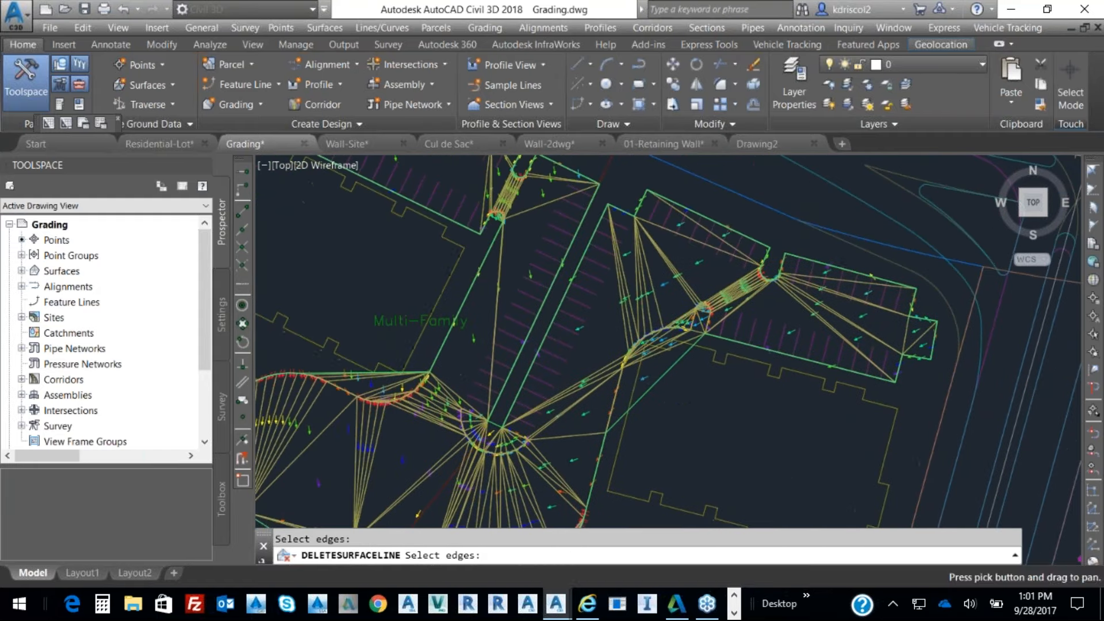
{"action": "left_click", "coordinate": [675, 383]}
{"action": "left_click", "coordinate": [668, 375]}
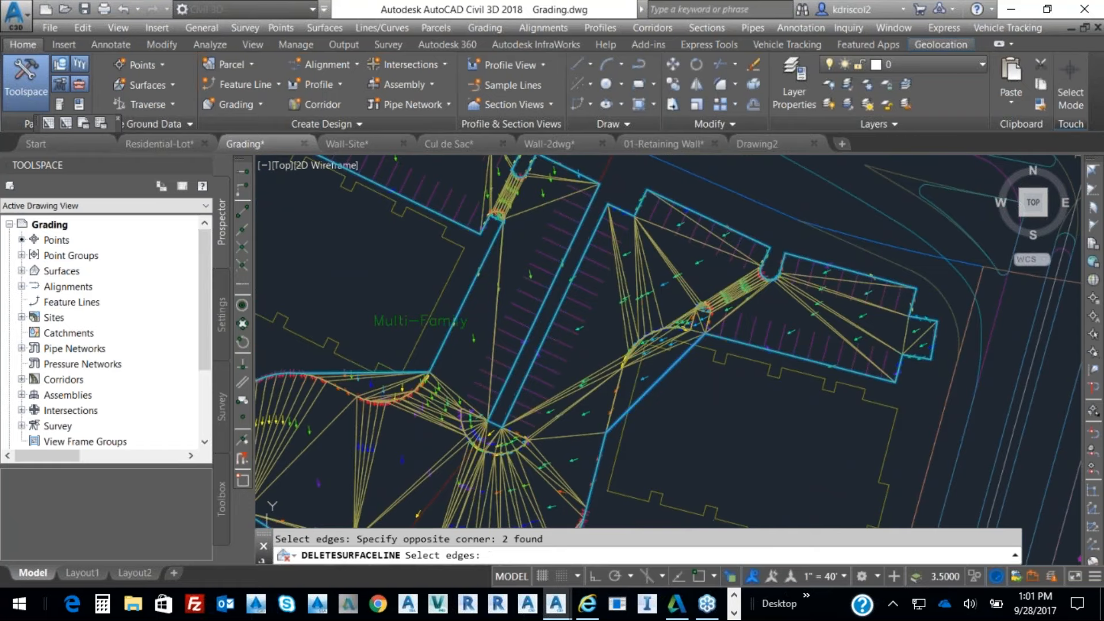
Delete the remaining surface lines outside the curved curb between the southern parking row and the drive's east edge.
{"action": "scroll", "coordinate": [664, 403], "scroll_direction": "up", "scroll_amount": 4}
{"action": "left_click", "coordinate": [664, 404]}
{"action": "left_click", "coordinate": [492, 246]}
{"action": "scroll", "coordinate": [623, 302], "scroll_direction": "down", "scroll_amount": 2}
{"action": "scroll", "coordinate": [623, 303], "scroll_direction": "down", "scroll_amount": 5}
{"action": "middle_click_drag", "start_coordinate": [599, 328], "coordinate": [792, 222]}
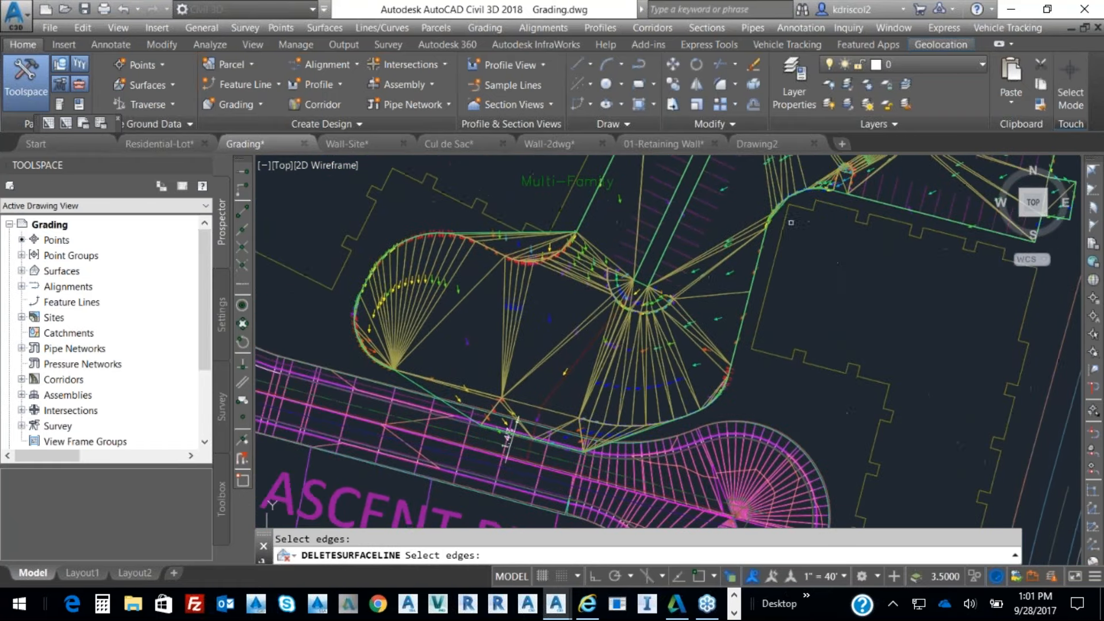
Delete the surface edges outside the curved curb just east of the southern driveway entrance.
{"action": "scroll", "coordinate": [631, 447], "scroll_direction": "up", "scroll_amount": 3}
{"action": "left_click", "coordinate": [713, 398]}
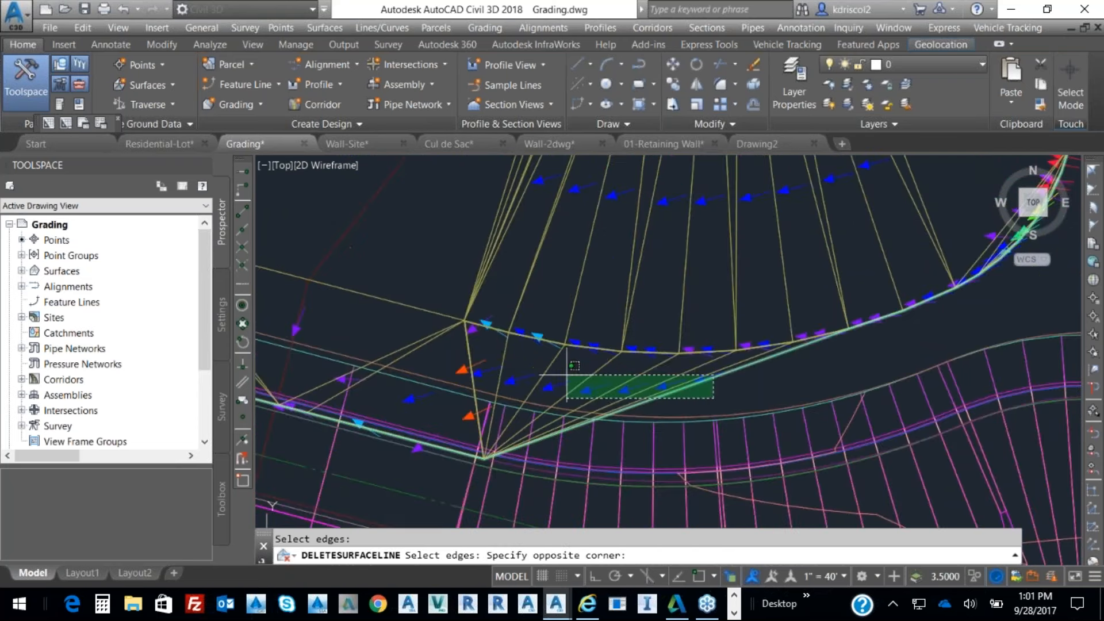
{"action": "left_click", "coordinate": [521, 362]}
{"action": "left_click", "coordinate": [519, 348]}
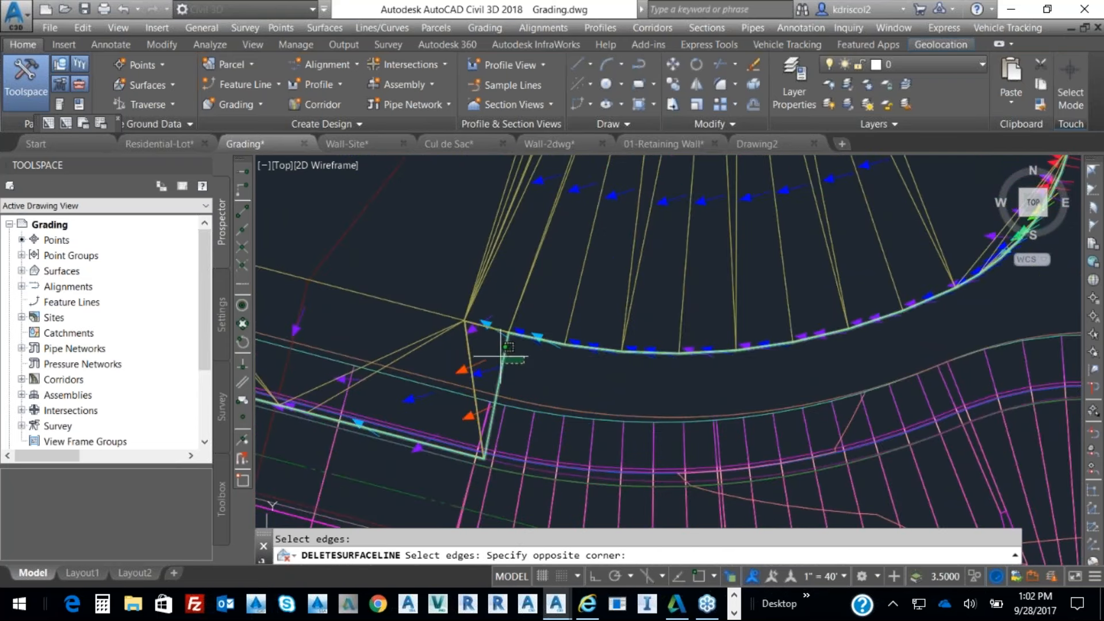
{"action": "left_click", "coordinate": [499, 363]}
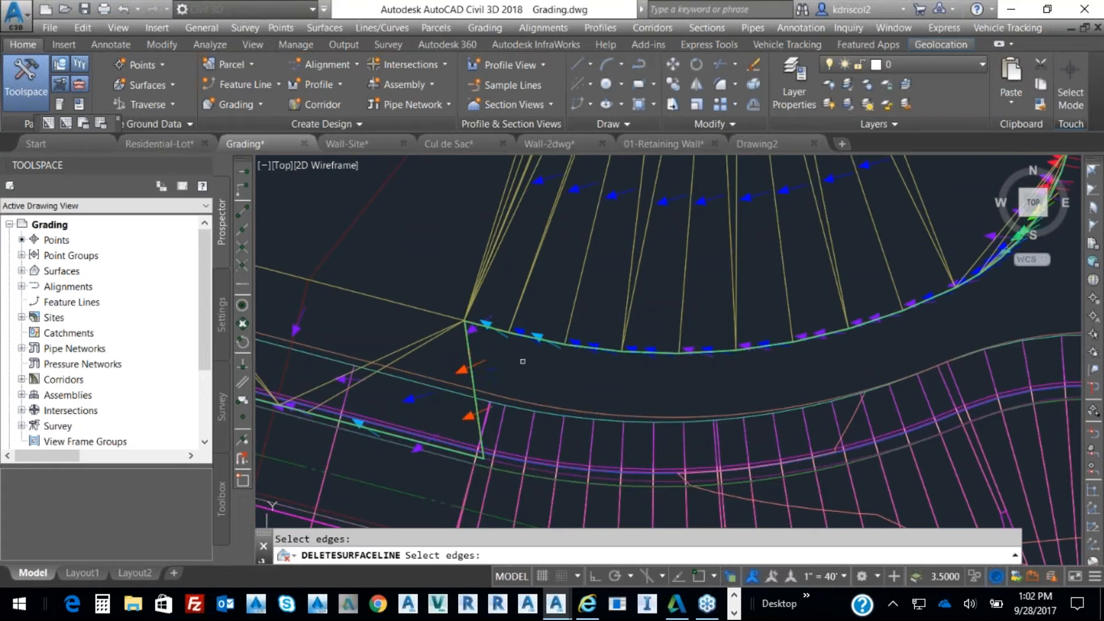
Delete the surface edges outside the curb just west of the southern driveway entrance.
{"action": "scroll", "coordinate": [661, 321], "scroll_direction": "down", "scroll_amount": 3}
{"action": "scroll", "coordinate": [656, 321], "scroll_direction": "up", "scroll_amount": 4}
{"action": "left_click", "coordinate": [682, 242]}
{"action": "left_click", "coordinate": [451, 288]}
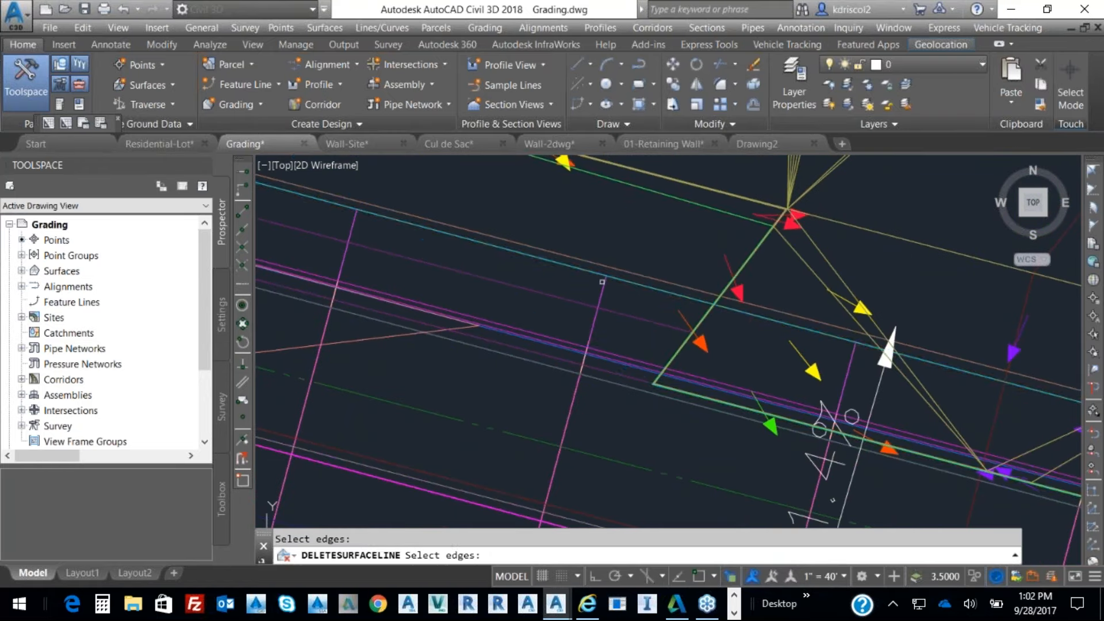
Delete the surface edges spanning the concave curb south of the Multi-Family building and finish deleting lines.
{"action": "scroll", "coordinate": [601, 284], "scroll_direction": "down", "scroll_amount": 5}
{"action": "middle_click_drag", "start_coordinate": [603, 284], "coordinate": [575, 452]}
{"action": "middle_click_drag", "start_coordinate": [558, 276], "coordinate": [459, 381]}
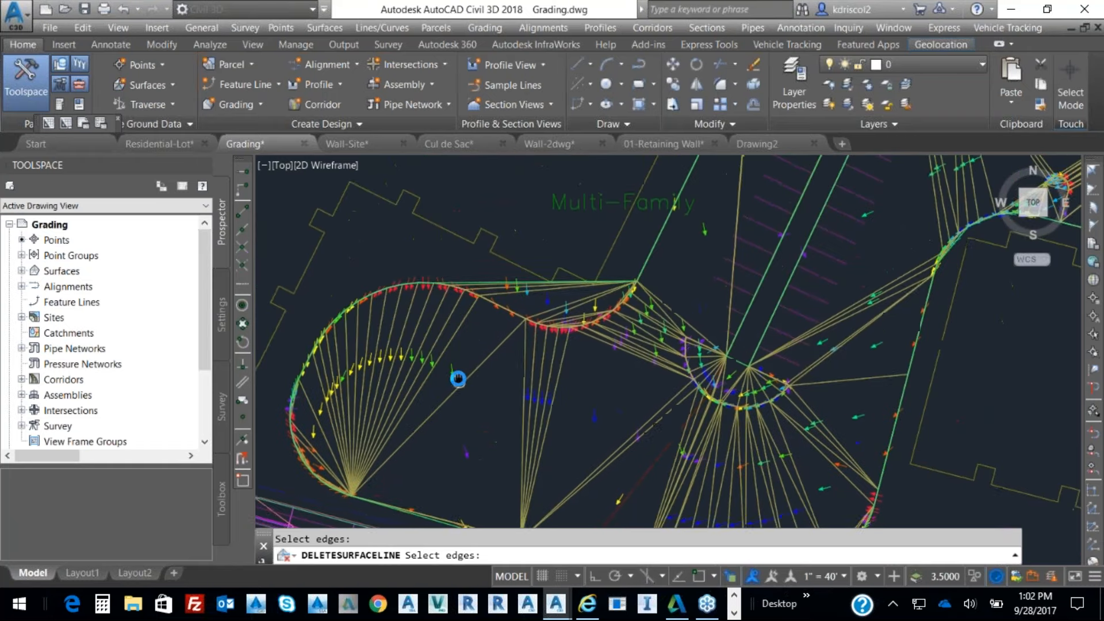
{"action": "left_click", "coordinate": [587, 258]}
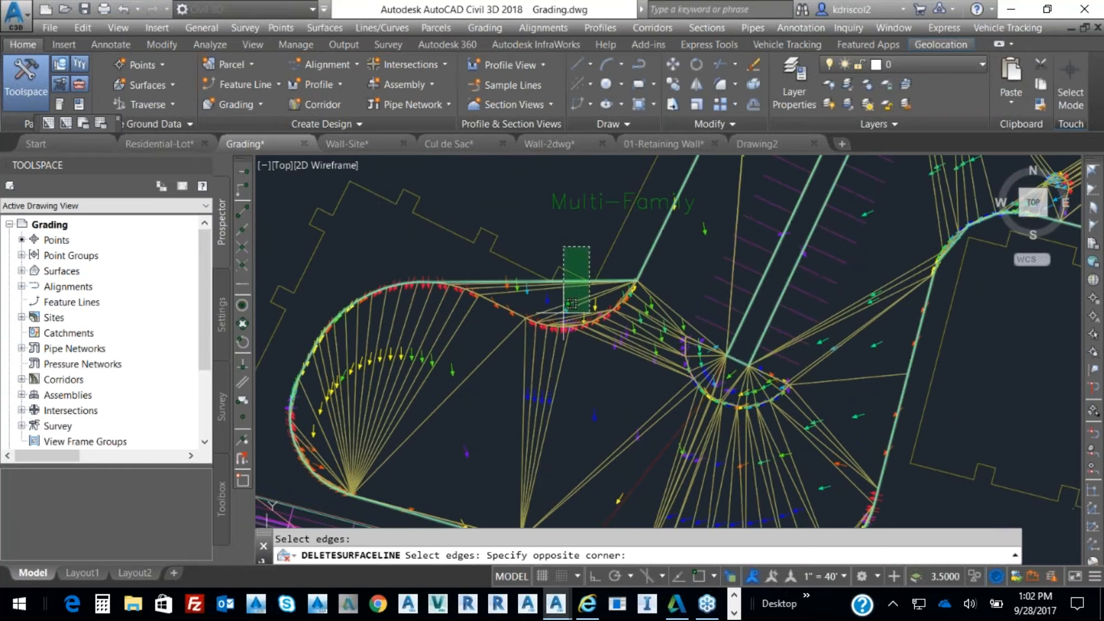
{"action": "left_click", "coordinate": [536, 342]}
{"action": "scroll", "coordinate": [631, 352], "scroll_direction": "down", "scroll_amount": 5}
{"action": "middle_click_drag", "start_coordinate": [613, 300], "coordinate": [564, 340]}
{"action": "key", "text": "Return"}
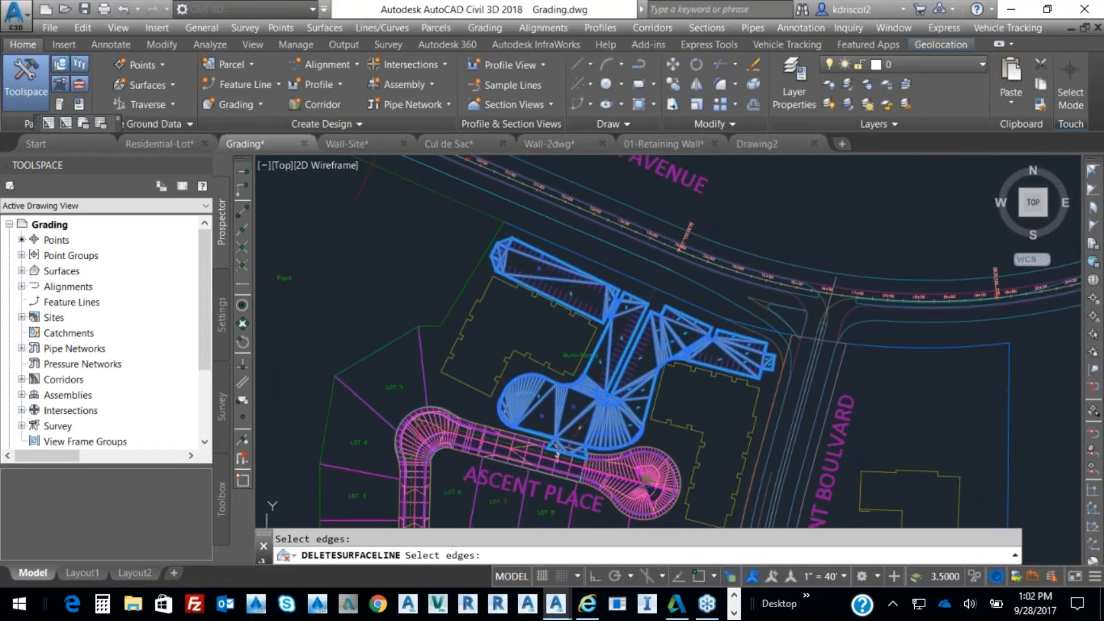
Inspect the cleaned-up parking lot surface in 3D with the Object Viewer and return to the drawing.
{"action": "right_click", "coordinate": [672, 368]}
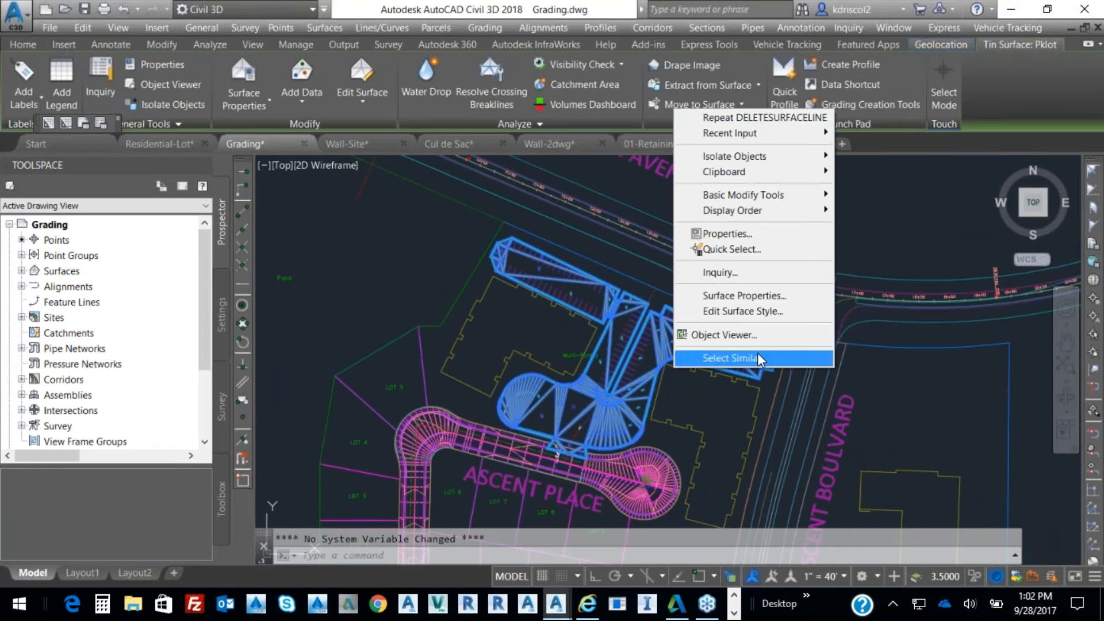
{"action": "left_click", "coordinate": [748, 336]}
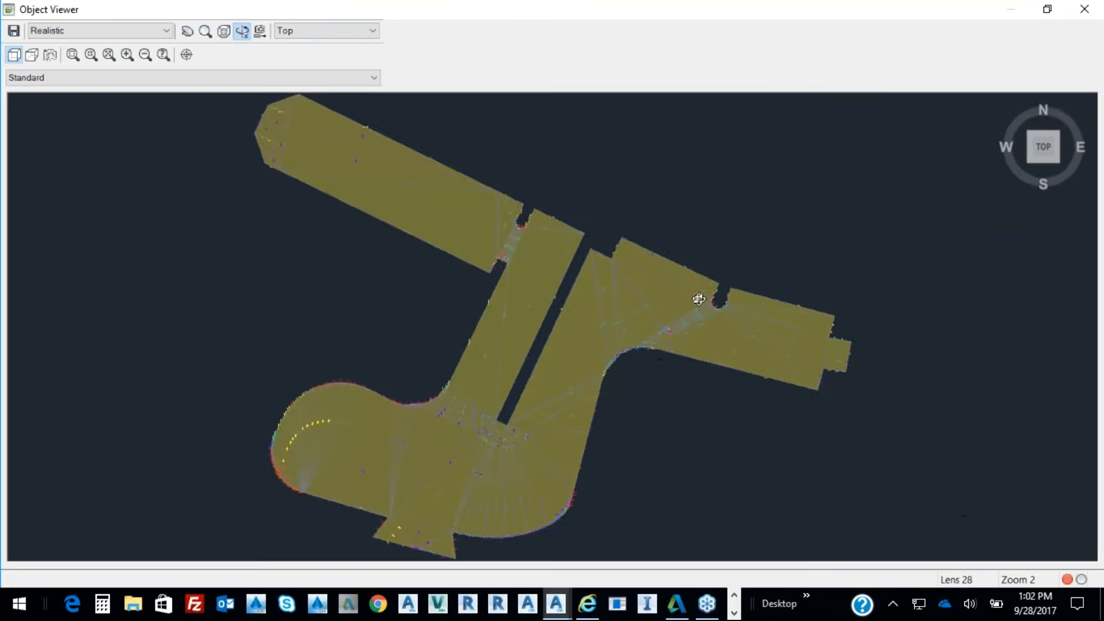
{"action": "left_click_drag", "start_coordinate": [503, 363], "coordinate": [515, 274]}
{"action": "scroll", "coordinate": [641, 366], "scroll_direction": "up", "scroll_amount": 3}
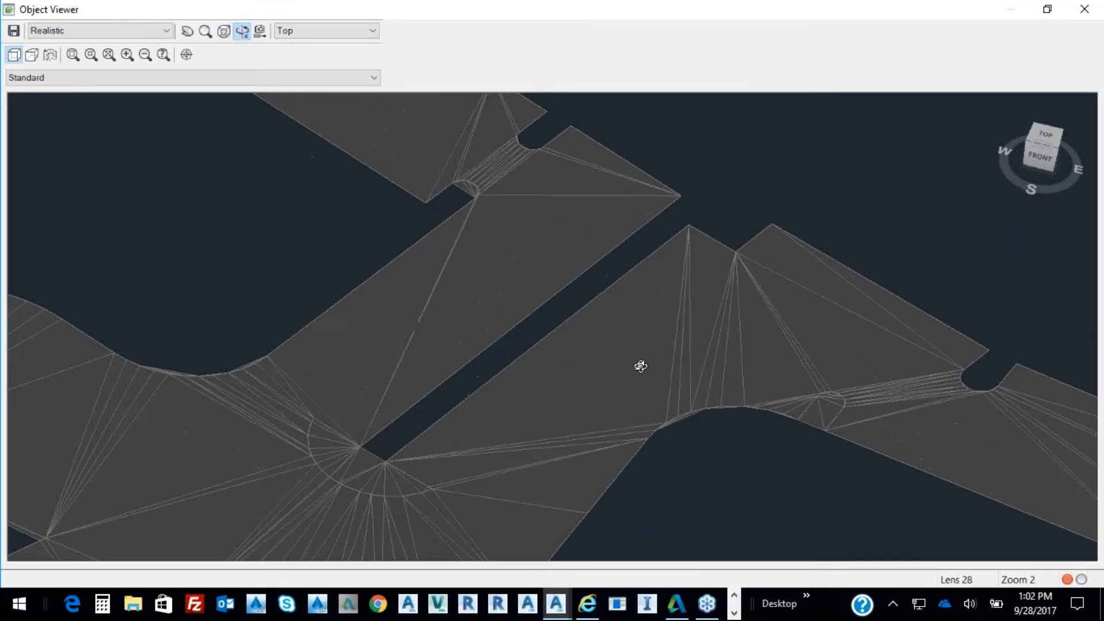
{"action": "left_click_drag", "start_coordinate": [686, 382], "coordinate": [571, 303]}
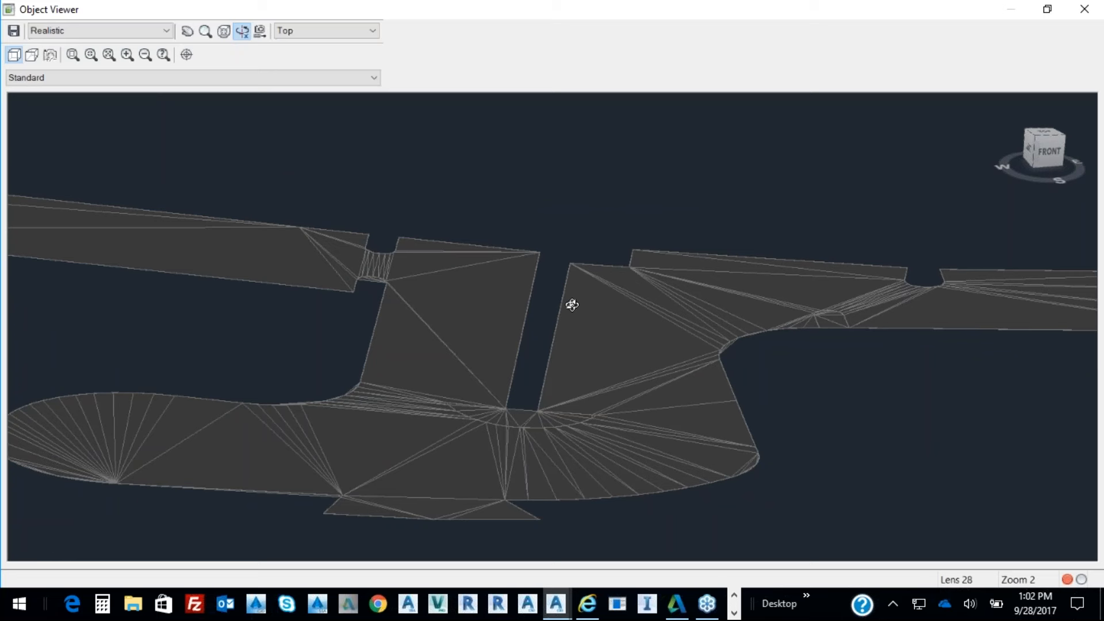
{"action": "right_click", "coordinate": [544, 271]}
{"action": "left_click", "coordinate": [578, 280]}
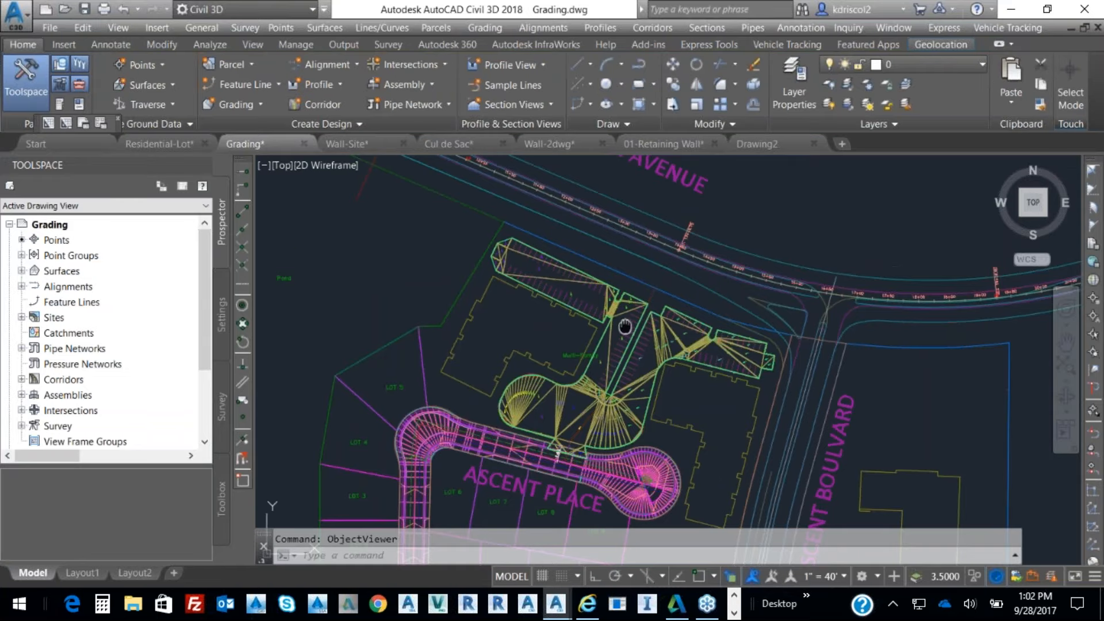
Start adding spot elevation labels to the parking lot surface and label the curb point on the western curve.
{"action": "scroll", "coordinate": [627, 305], "scroll_direction": "up", "scroll_amount": 4}
{"action": "middle_click_drag", "start_coordinate": [626, 311], "coordinate": [632, 457]}
{"action": "left_click", "coordinate": [606, 382]}
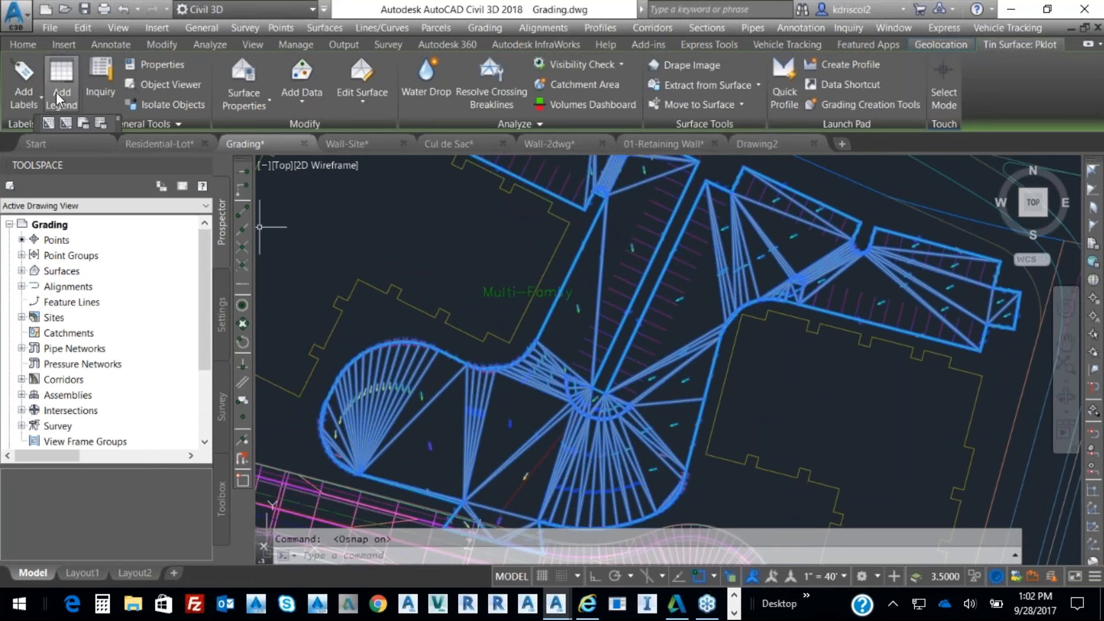
{"action": "left_click", "coordinate": [41, 97]}
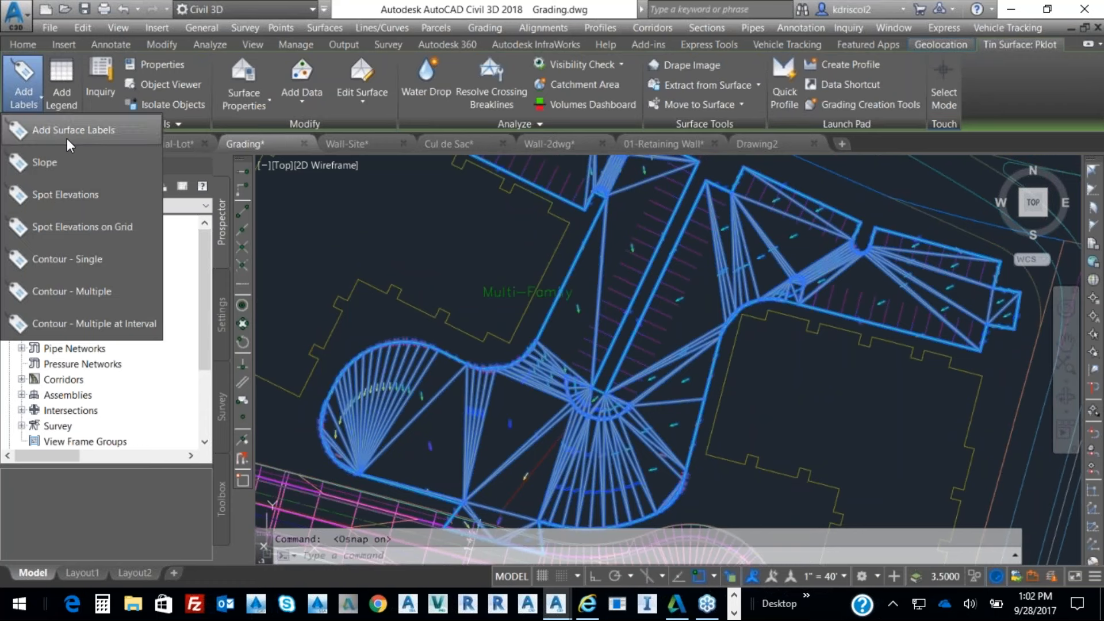
{"action": "left_click", "coordinate": [70, 193]}
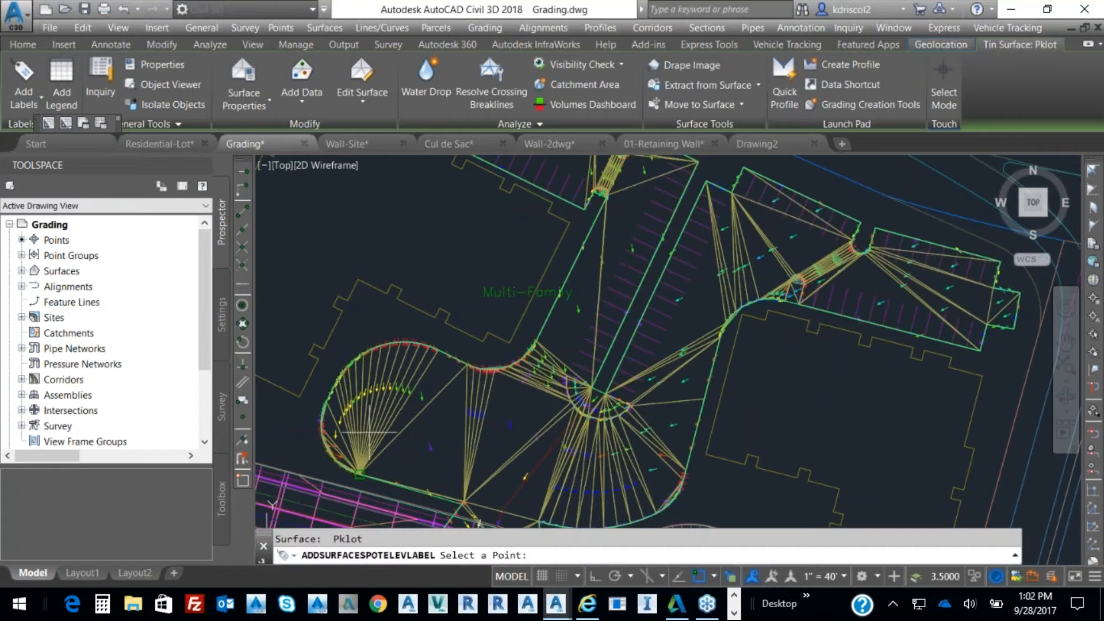
{"action": "scroll", "coordinate": [315, 445], "scroll_direction": "up", "scroll_amount": 6}
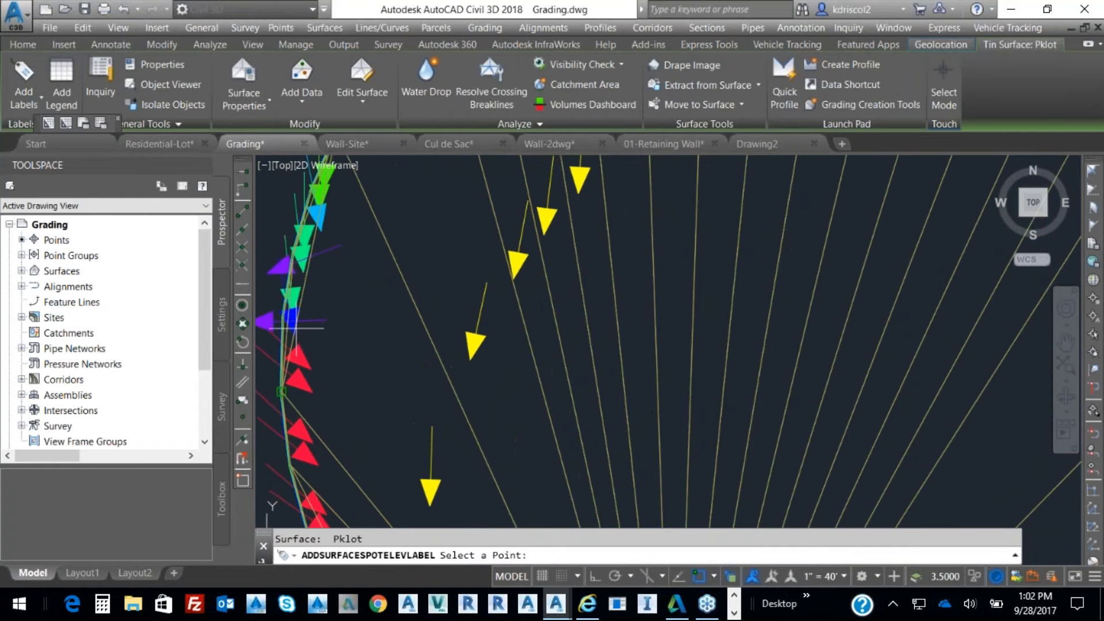
{"action": "middle_click_drag", "start_coordinate": [281, 393], "coordinate": [447, 360]}
{"action": "scroll", "coordinate": [447, 360], "scroll_direction": "up", "scroll_amount": 5}
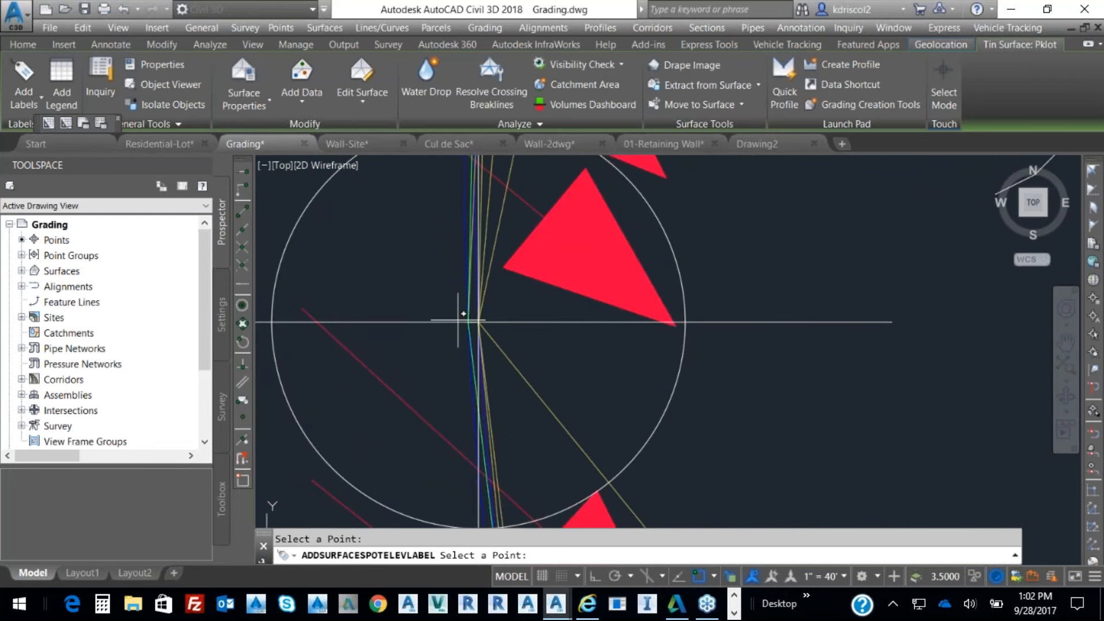
{"action": "scroll", "coordinate": [629, 409], "scroll_direction": "down", "scroll_amount": 5}
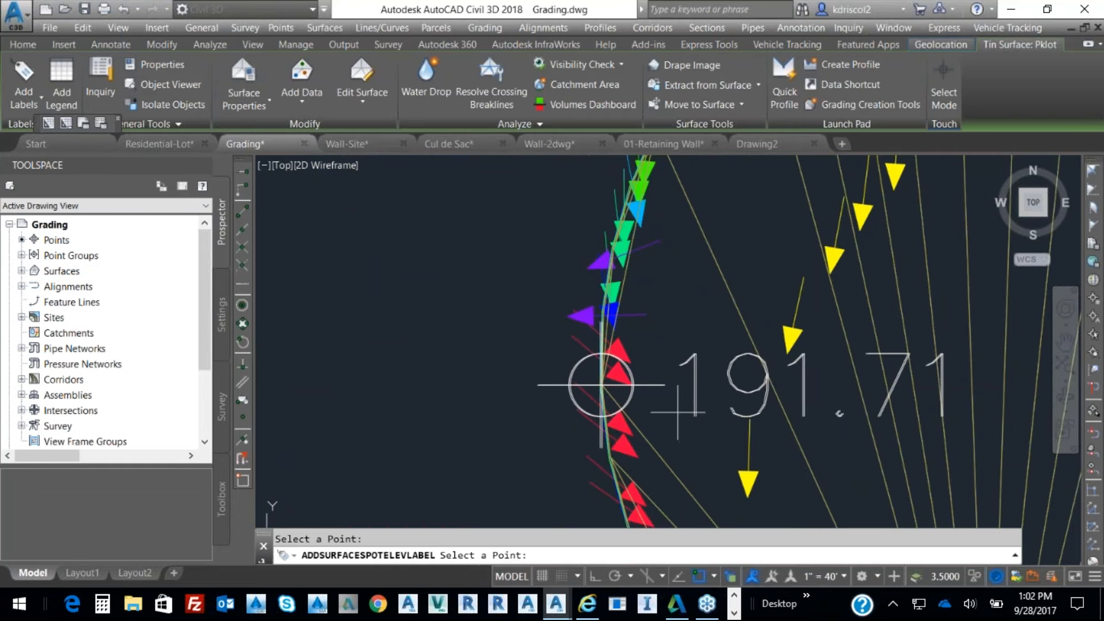
Add spot elevation labels along the concave curb, at its junction with the drive, and beside the western parking row's southeast island.
{"action": "scroll", "coordinate": [678, 412], "scroll_direction": "down", "scroll_amount": 5}
{"action": "middle_click_drag", "start_coordinate": [765, 352], "coordinate": [439, 353]}
{"action": "left_click", "coordinate": [690, 251]}
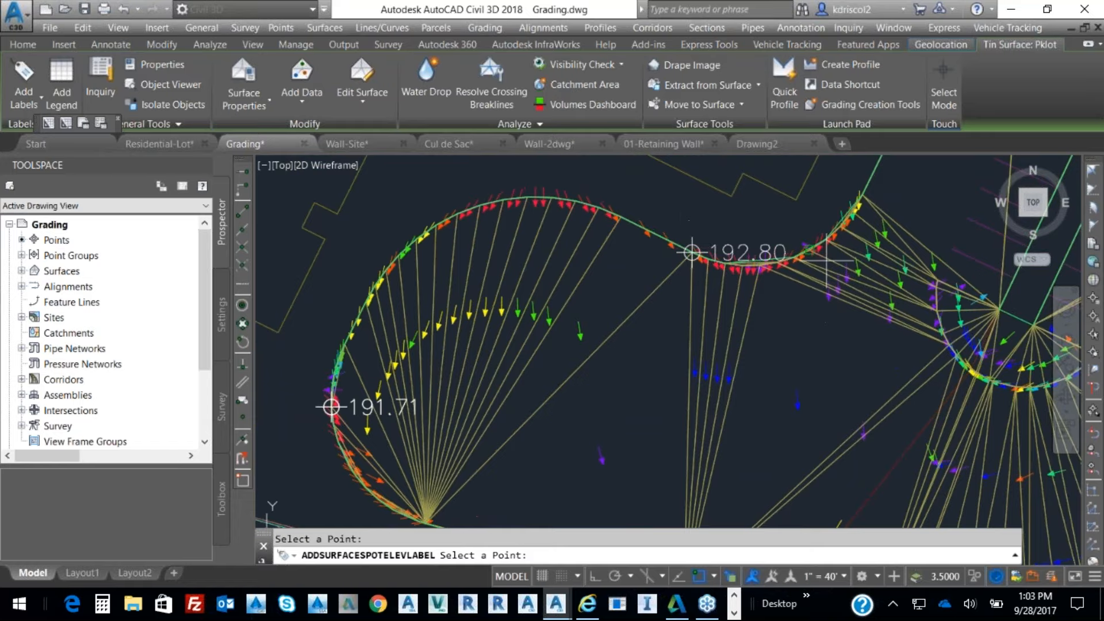
{"action": "left_click", "coordinate": [862, 194]}
{"action": "mouse_move", "coordinate": [738, 328]}
{"action": "middle_mouse_down"}
{"action": "mouse_move", "coordinate": [691, 362]}
{"action": "mouse_move", "coordinate": [477, 588]}
{"action": "middle_mouse_up"}
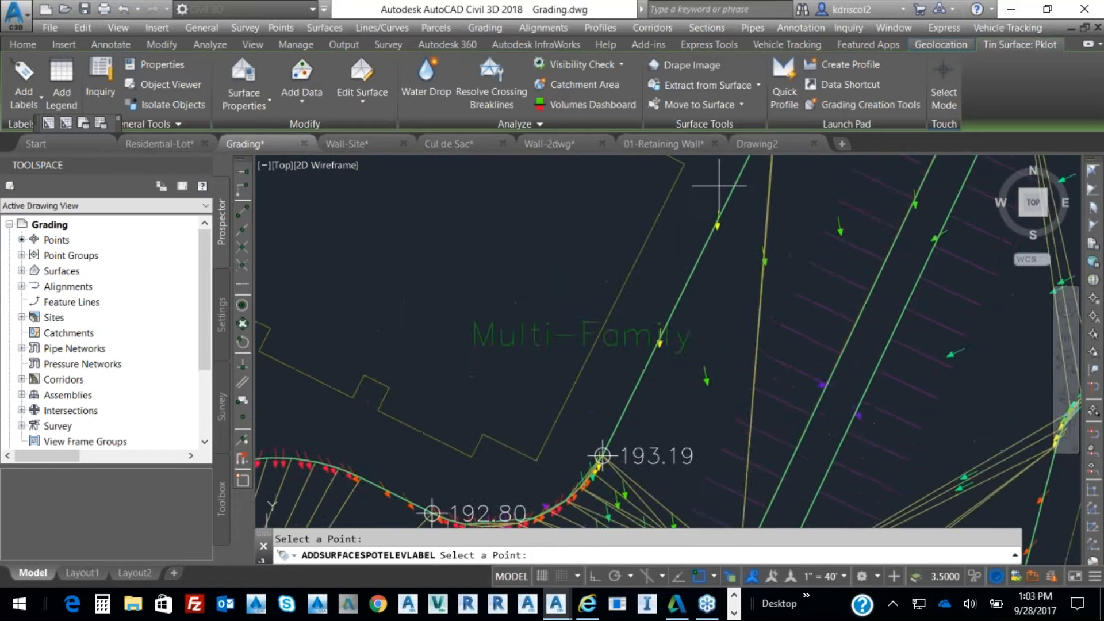
{"action": "middle_click_drag", "start_coordinate": [721, 185], "coordinate": [710, 494]}
{"action": "left_click", "coordinate": [722, 400]}
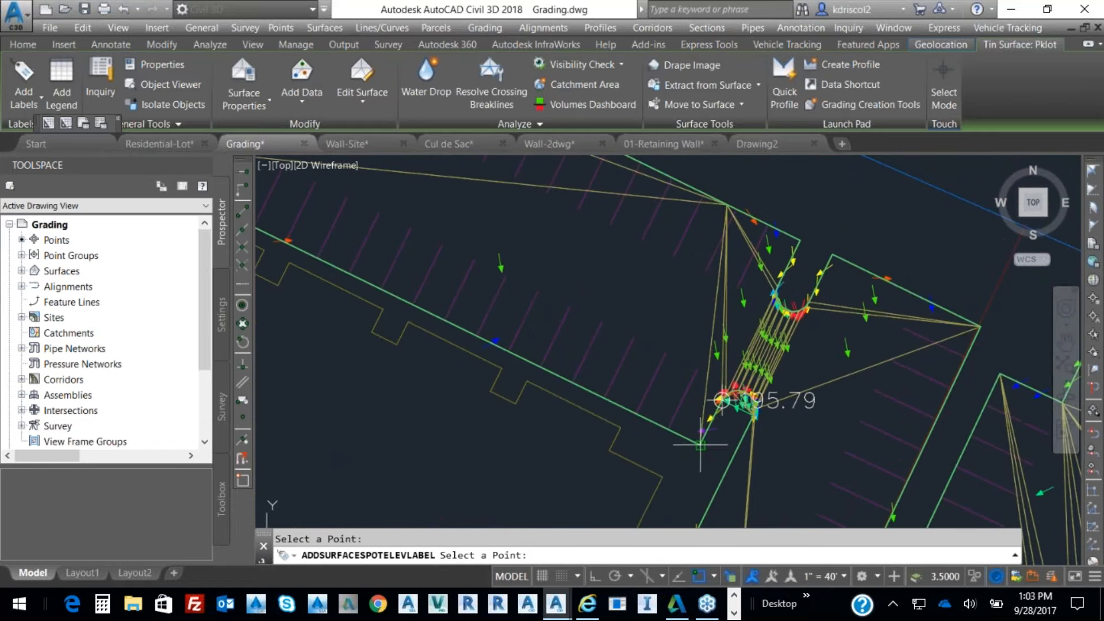
Add spot elevation labels at the corners around the western end of the northwest parking row.
{"action": "middle_click_drag", "start_coordinate": [462, 350], "coordinate": [847, 470]}
{"action": "left_click", "coordinate": [417, 238]}
{"action": "middle_click_drag", "start_coordinate": [495, 261], "coordinate": [406, 469]}
{"action": "left_click", "coordinate": [298, 356]}
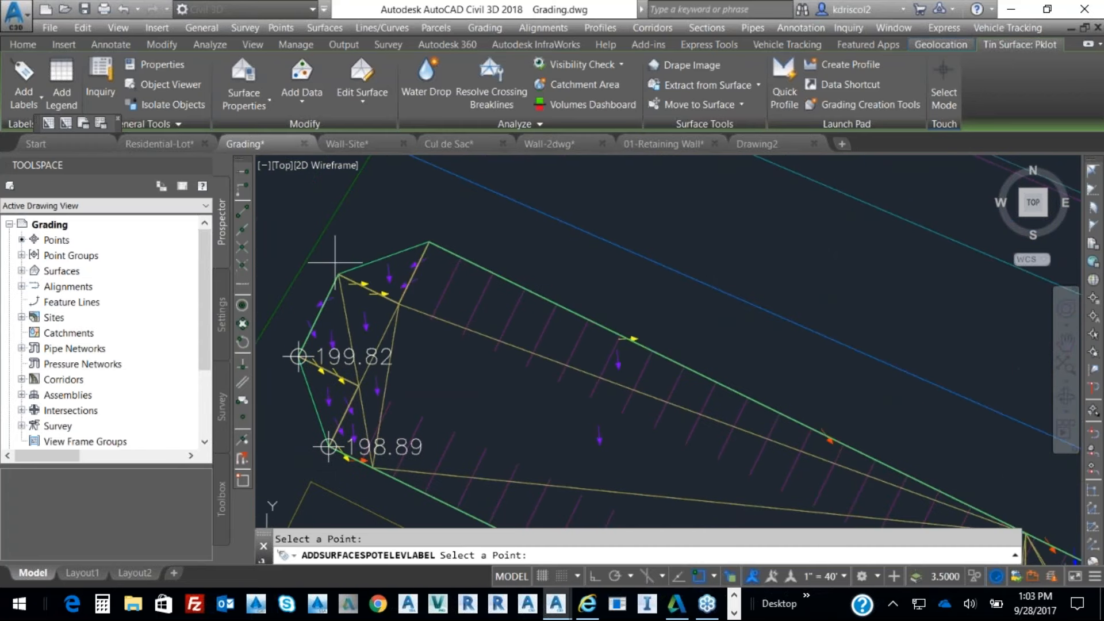
{"action": "left_click", "coordinate": [442, 246]}
Add spot elevation labels at the northern curb corners from the northwest row's island across the drive to the northeast row's island.
{"action": "middle_click_drag", "start_coordinate": [661, 367], "coordinate": [411, 245]}
{"action": "left_click", "coordinate": [851, 445]}
{"action": "middle_click_drag", "start_coordinate": [851, 446], "coordinate": [483, 257]}
{"action": "left_click", "coordinate": [664, 344]}
{"action": "left_click", "coordinate": [699, 390]}
{"action": "left_click", "coordinate": [775, 359]}
{"action": "middle_click_drag", "start_coordinate": [899, 407], "coordinate": [596, 203]}
{"action": "left_click", "coordinate": [760, 288]}
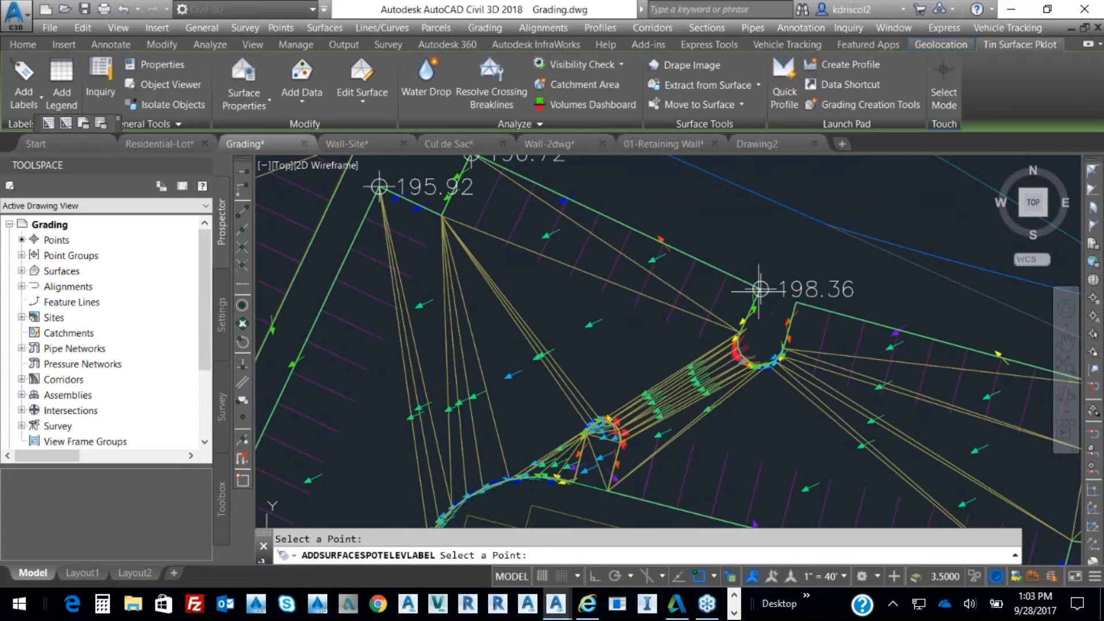
{"action": "scroll", "coordinate": [783, 292], "scroll_direction": "down", "scroll_amount": 4}
{"action": "key", "text": "Escape"}
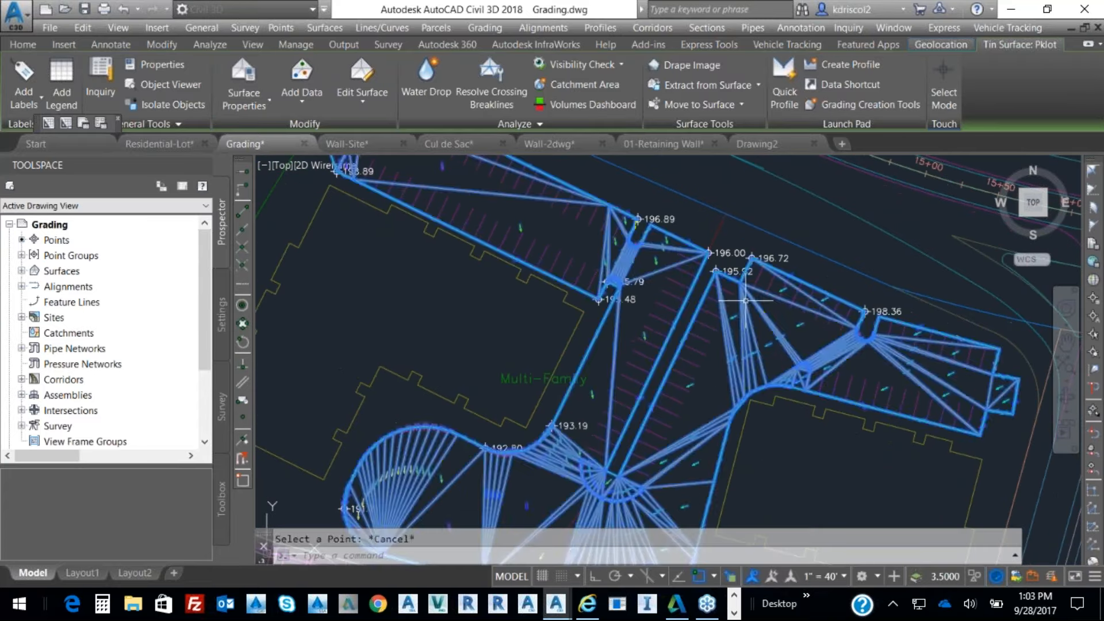
Try to move the marker and label of the spot elevation at the curb corner beside the northwest row's northern island.
{"action": "scroll", "coordinate": [638, 224], "scroll_direction": "up", "scroll_amount": 10}
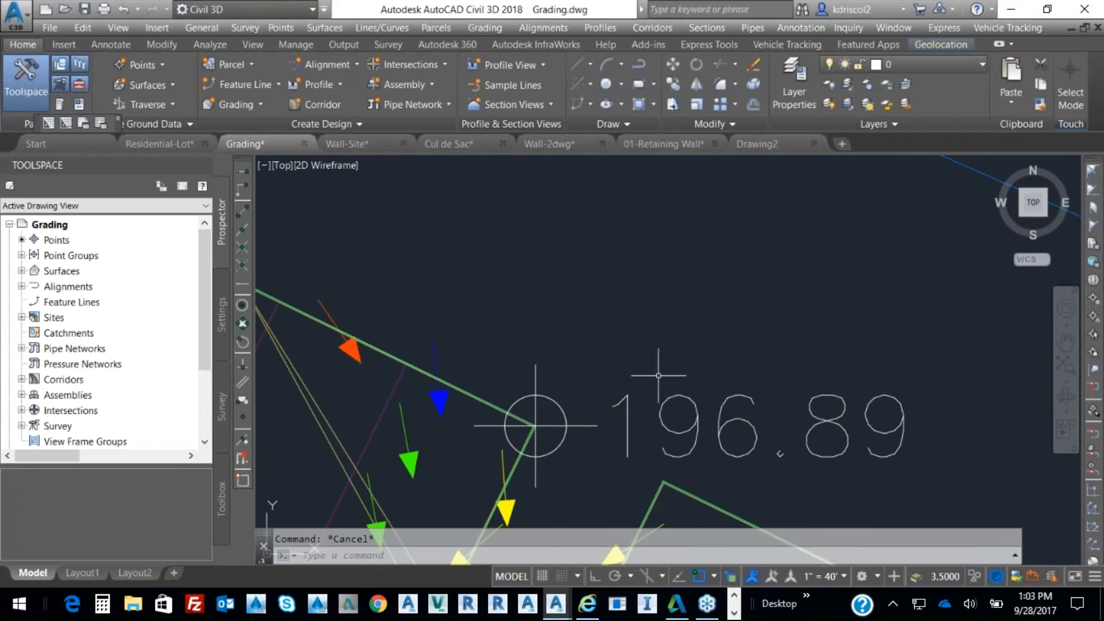
{"action": "middle_click_drag", "start_coordinate": [659, 375], "coordinate": [673, 239]}
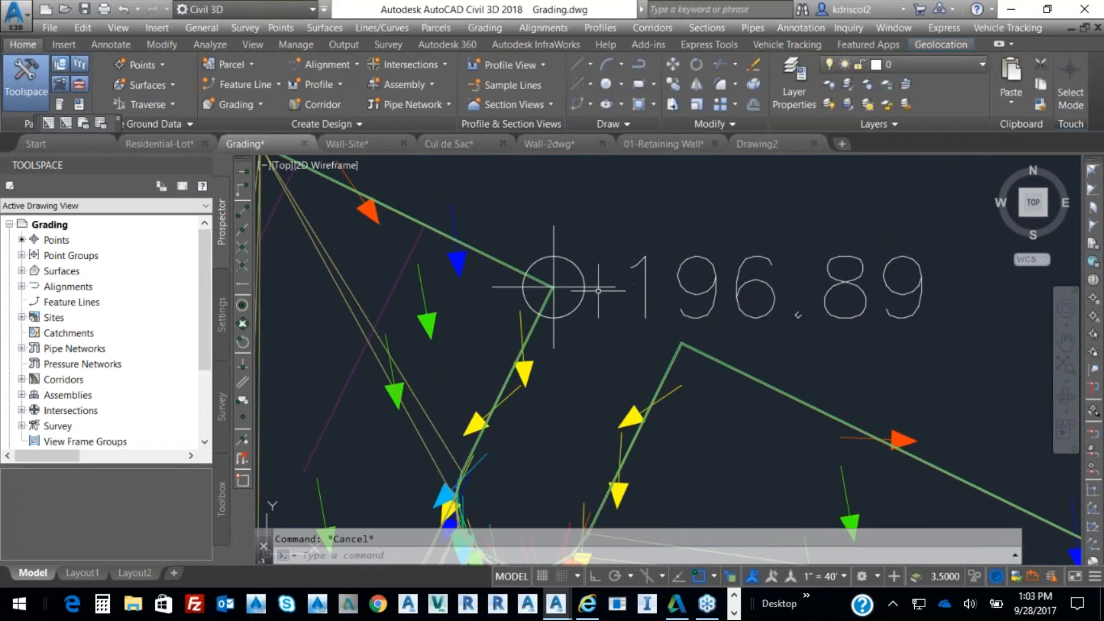
{"action": "left_click", "coordinate": [533, 303]}
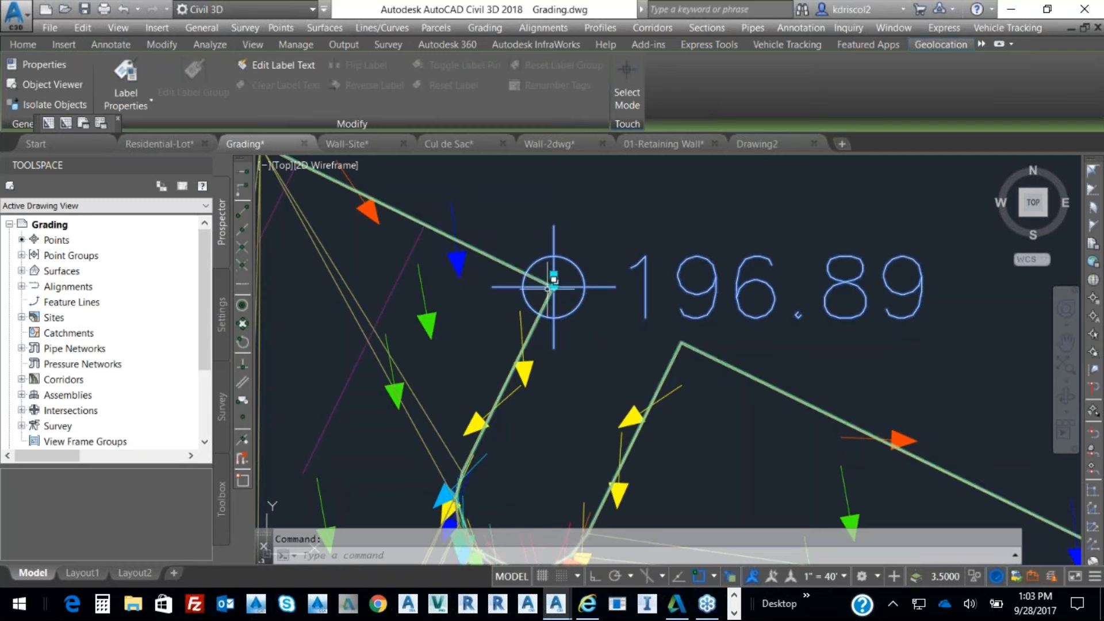
{"action": "left_click", "coordinate": [554, 287]}
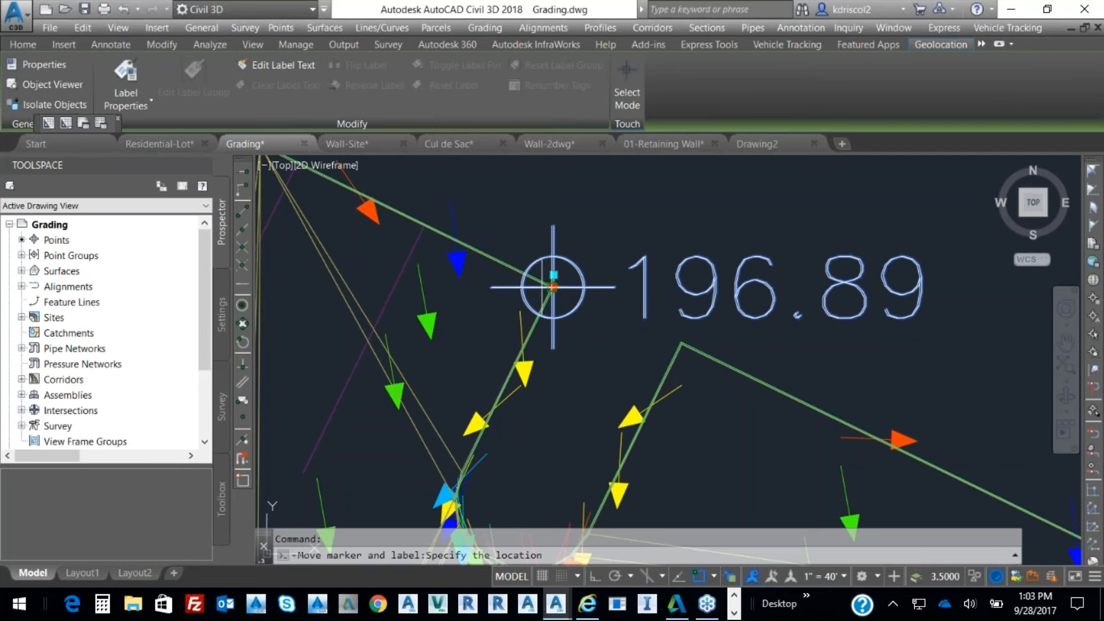
{"action": "scroll", "coordinate": [553, 287], "scroll_direction": "up", "scroll_amount": 8}
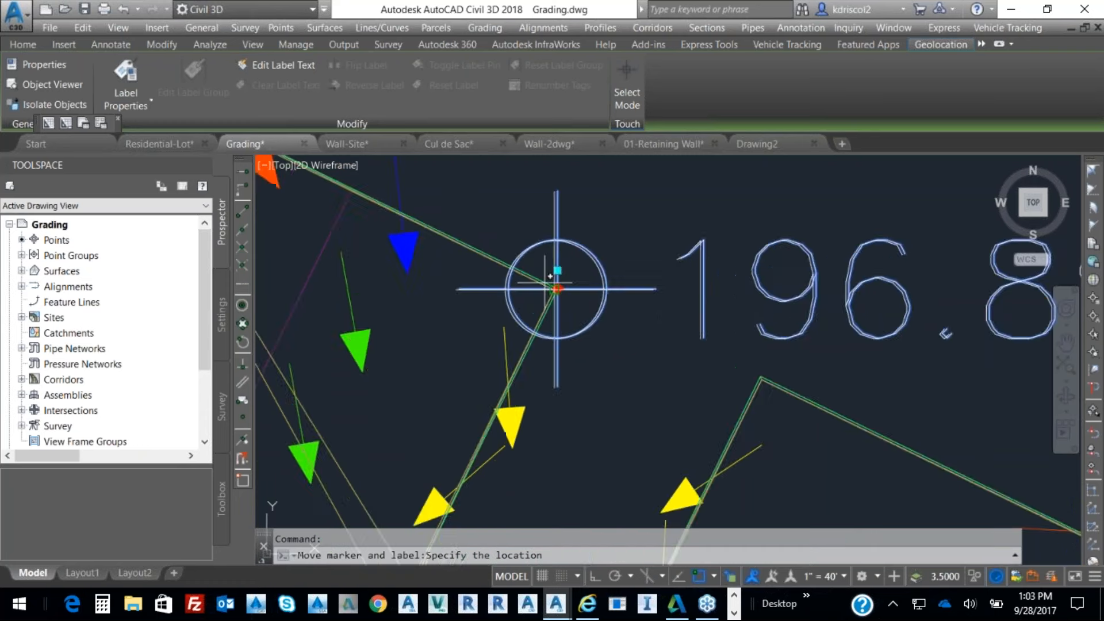
{"action": "scroll", "coordinate": [577, 298], "scroll_direction": "down", "scroll_amount": 8}
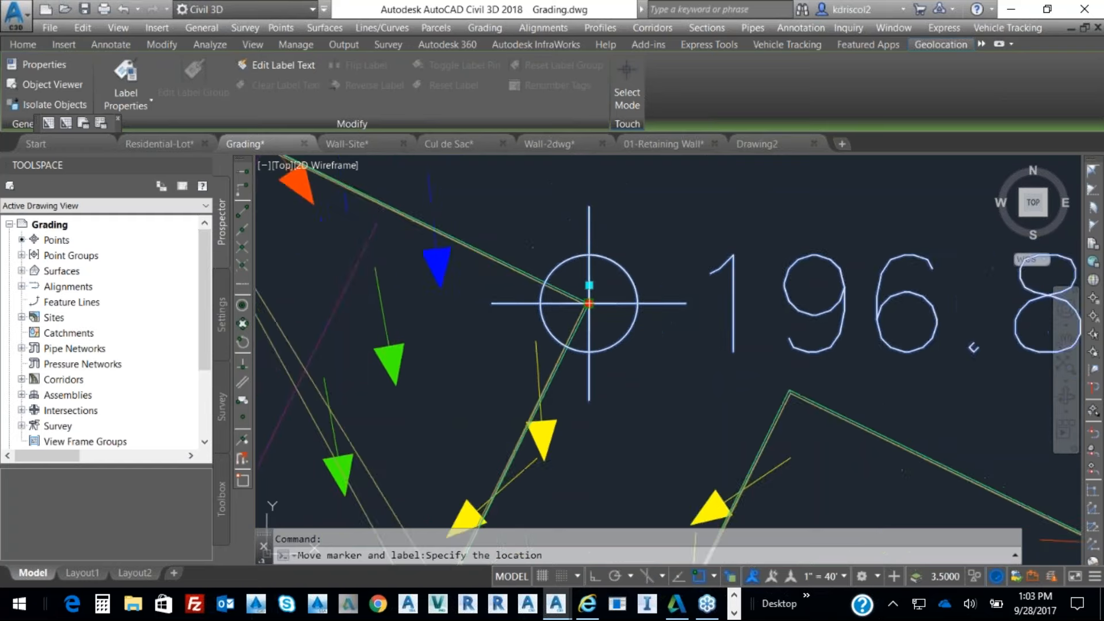
{"action": "scroll", "coordinate": [589, 304], "scroll_direction": "down", "scroll_amount": 3}
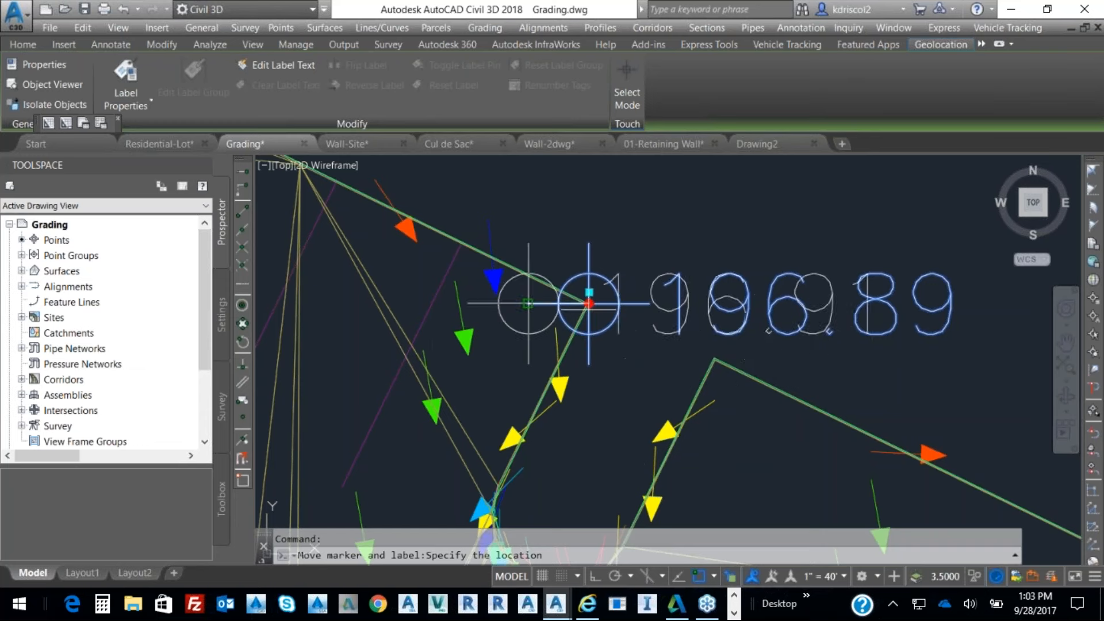
{"action": "key", "text": "Escape"}
{"action": "scroll", "coordinate": [714, 322], "scroll_direction": "down", "scroll_amount": 8}
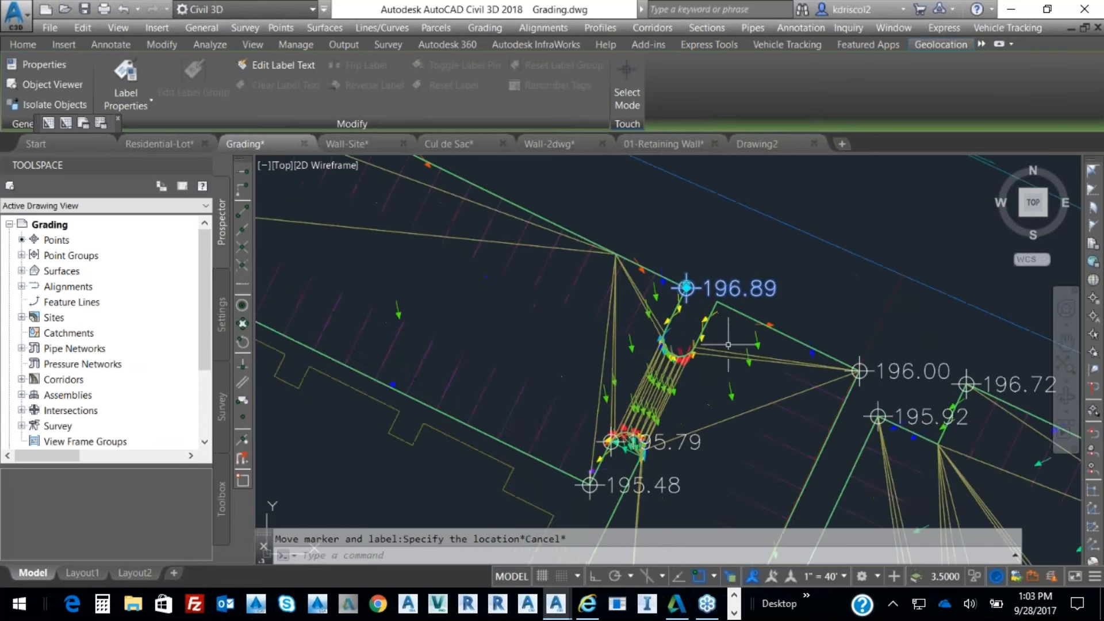
{"action": "middle_click_drag", "start_coordinate": [712, 284], "coordinate": [697, 229]}
{"action": "key", "text": "Escape"}
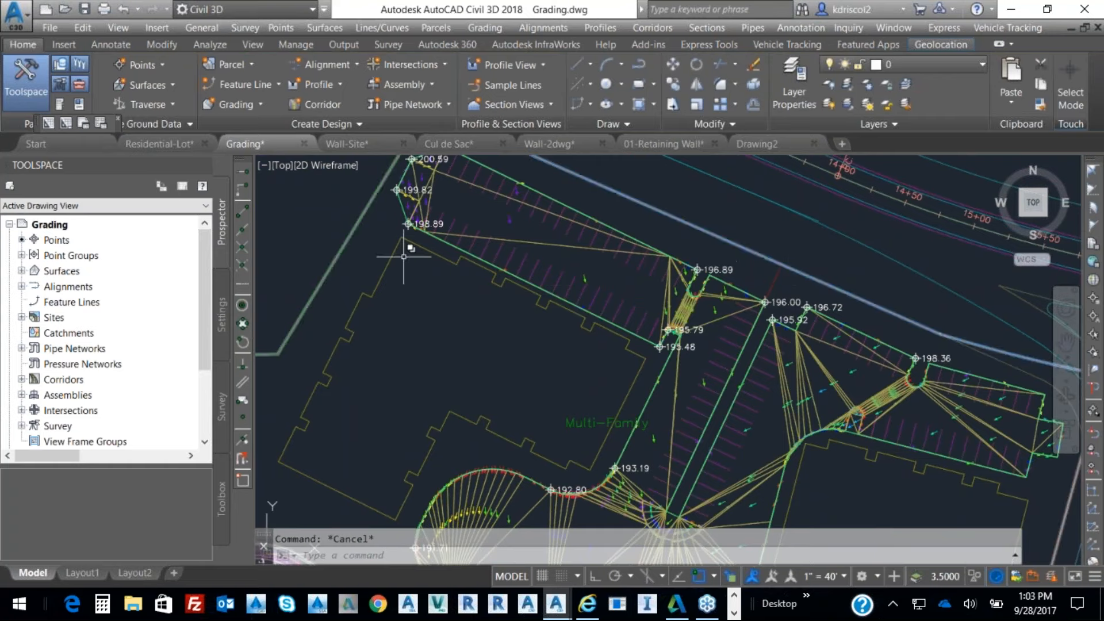
Set the surface style of the Pklot surface to Contours 1' and 5' (Design).
{"action": "left_click", "coordinate": [520, 381]}
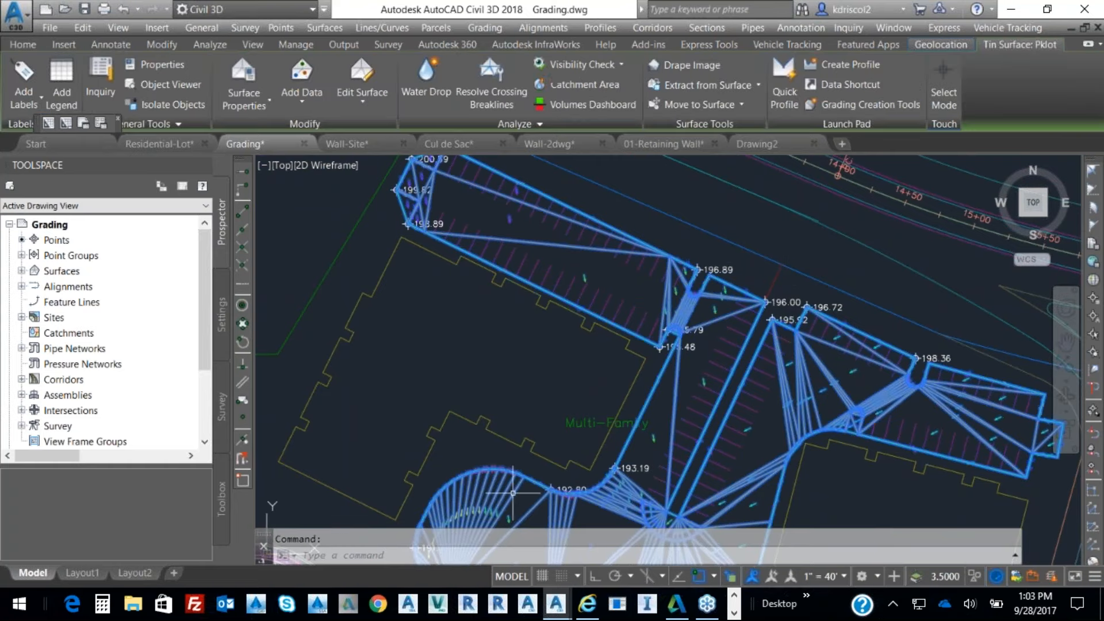
{"action": "right_click", "coordinate": [608, 343]}
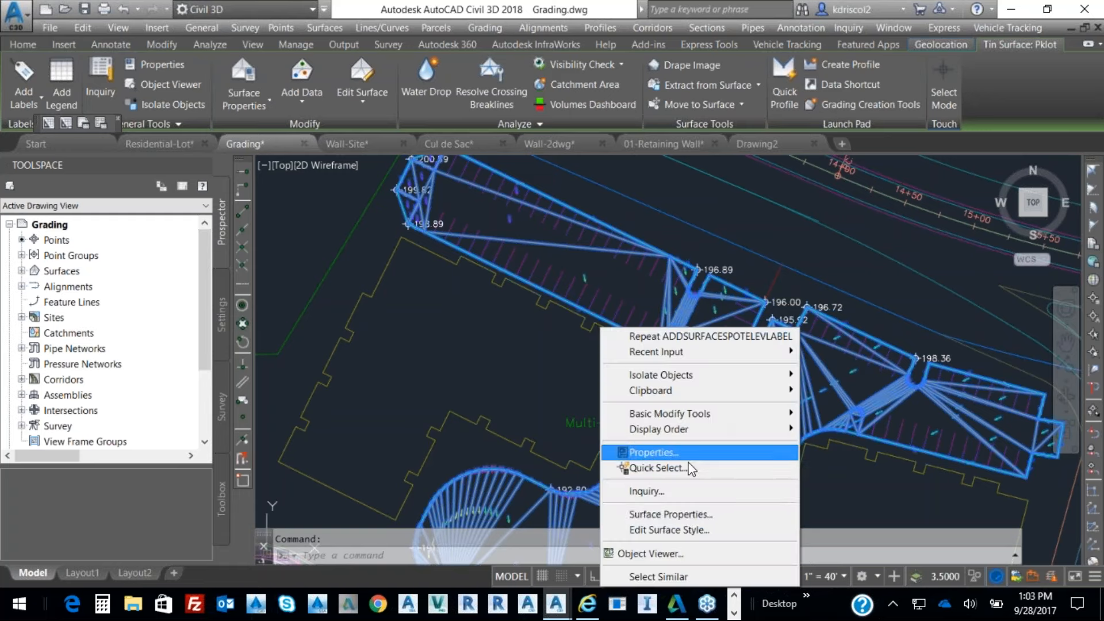
{"action": "left_click", "coordinate": [681, 516]}
{"action": "left_click", "coordinate": [493, 241]}
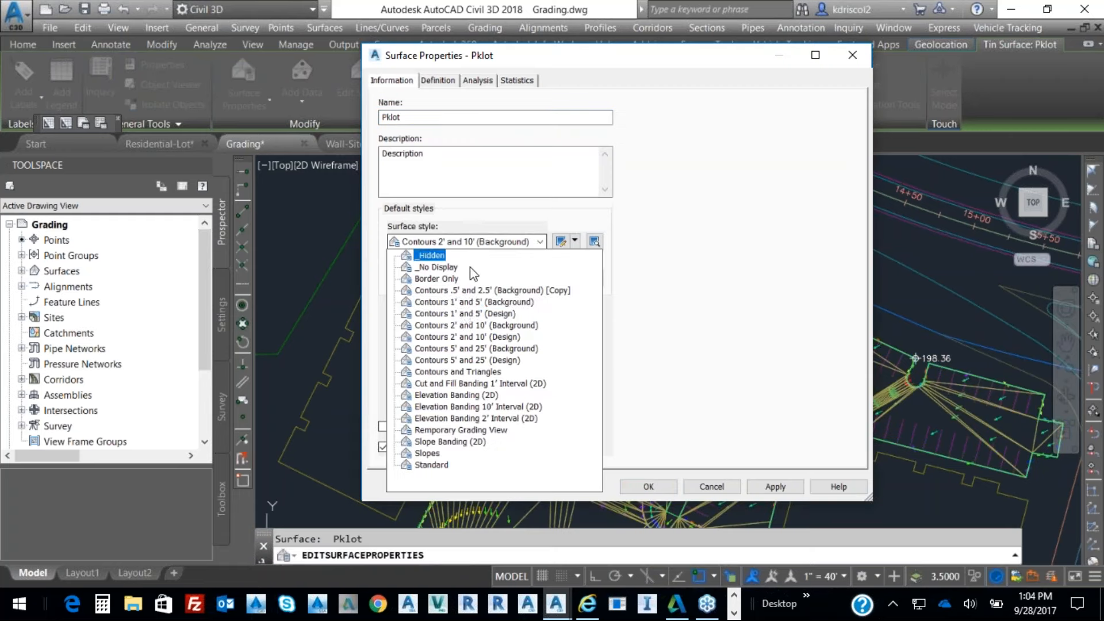
{"action": "left_click", "coordinate": [471, 314]}
{"action": "left_click", "coordinate": [749, 487]}
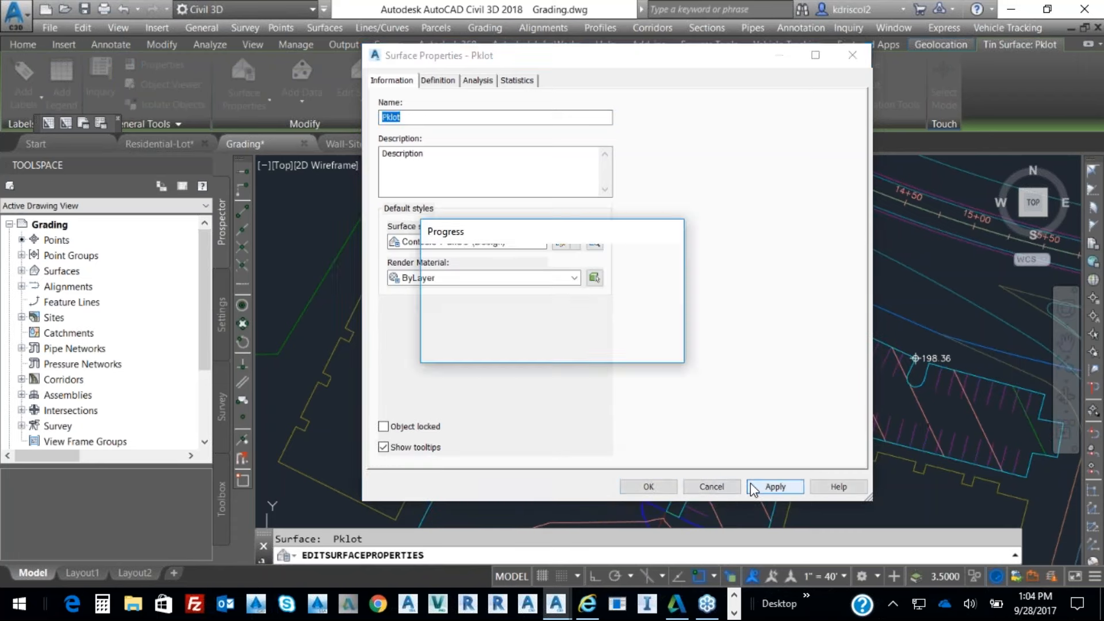
{"action": "left_click", "coordinate": [648, 486]}
Inspect the contoured parking lot surface in the Object Viewer, orbiting it into a 3D view and checking it up close.
{"action": "middle_click_drag", "start_coordinate": [702, 397], "coordinate": [384, 435]}
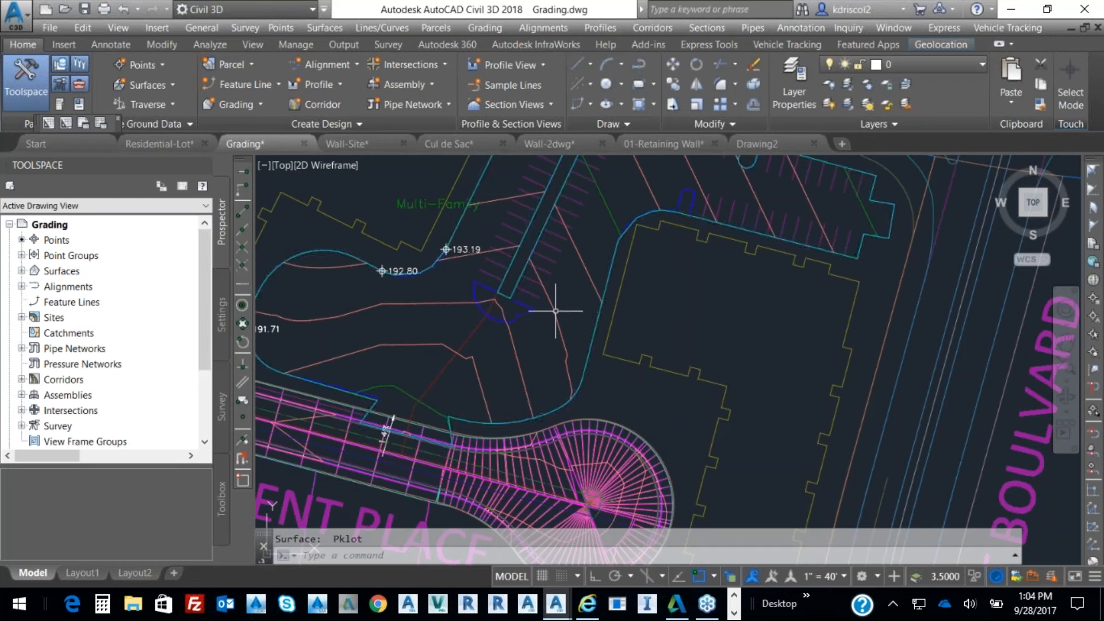
{"action": "left_click", "coordinate": [521, 317]}
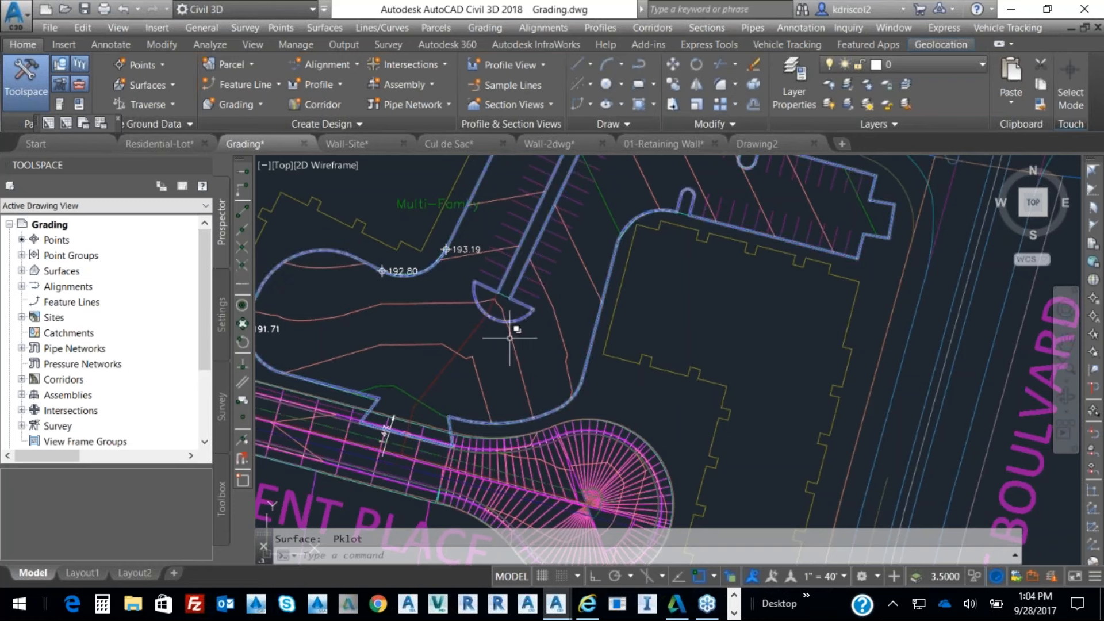
{"action": "left_click", "coordinate": [511, 339]}
{"action": "right_click", "coordinate": [607, 262]}
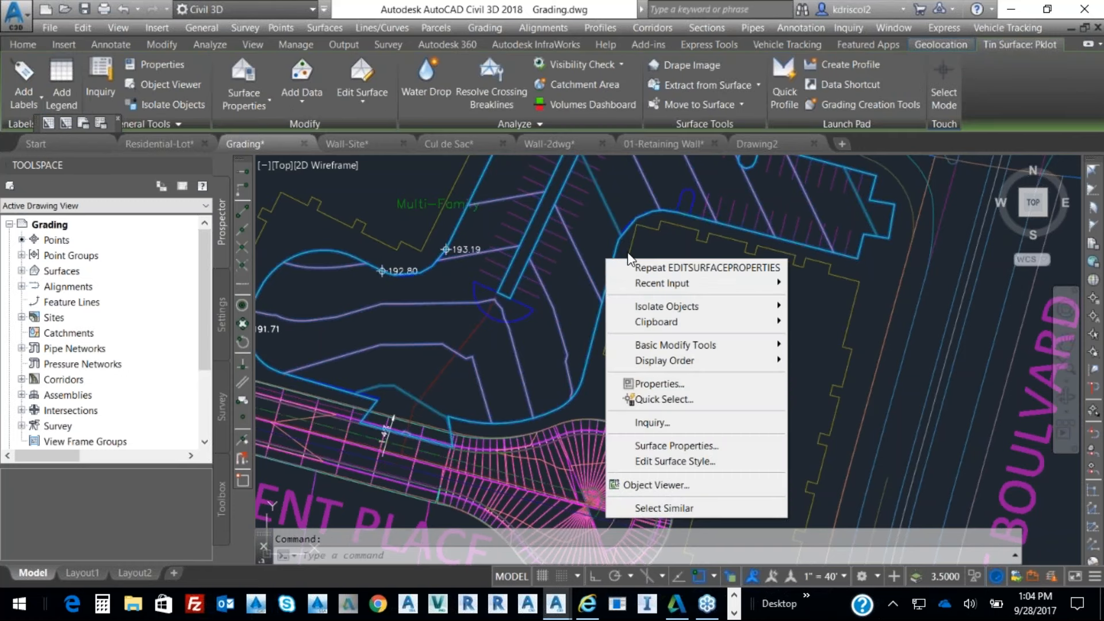
{"action": "left_click", "coordinate": [677, 486]}
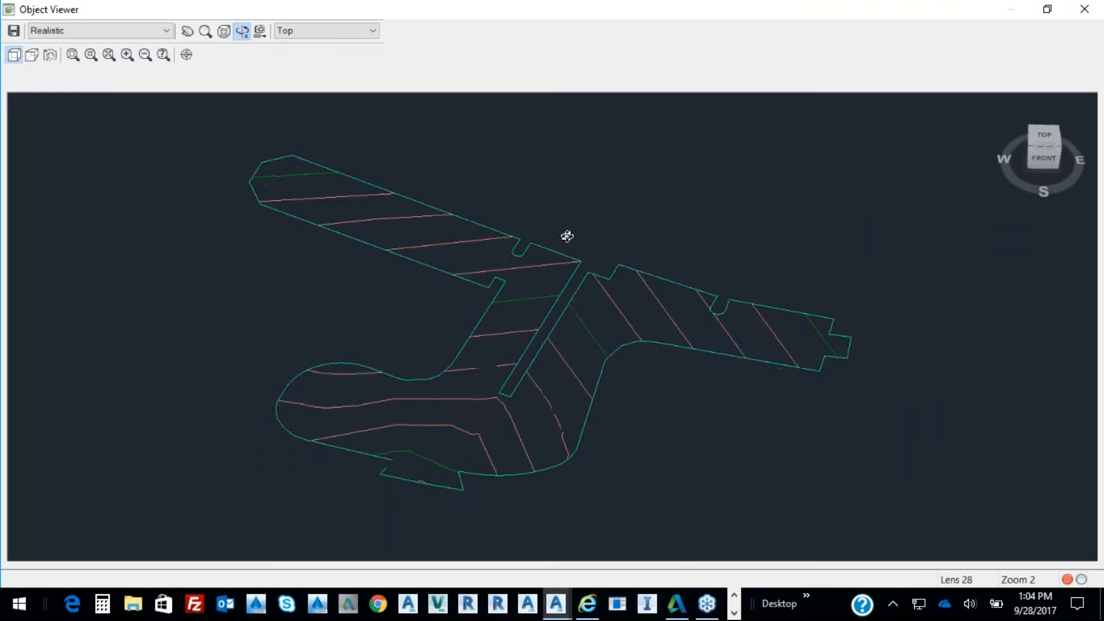
{"action": "left_click_drag", "start_coordinate": [558, 288], "coordinate": [593, 342]}
{"action": "scroll", "coordinate": [512, 398], "scroll_direction": "up", "scroll_amount": 5}
{"action": "middle_click_drag", "start_coordinate": [508, 410], "coordinate": [682, 228]}
{"action": "right_click", "coordinate": [683, 222]}
{"action": "left_click", "coordinate": [737, 229]}
{"action": "scroll", "coordinate": [574, 247], "scroll_direction": "down", "scroll_amount": 5}
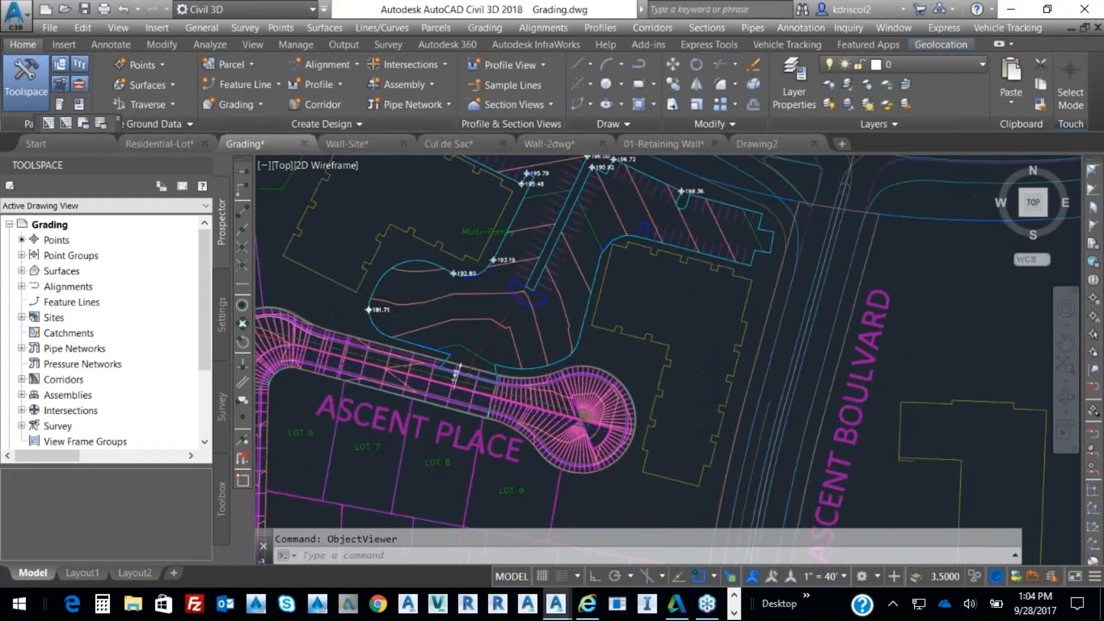
Raise the whole parking lot surface by adding 50 to all its elevations.
{"action": "scroll", "coordinate": [563, 427], "scroll_direction": "up", "scroll_amount": 6}
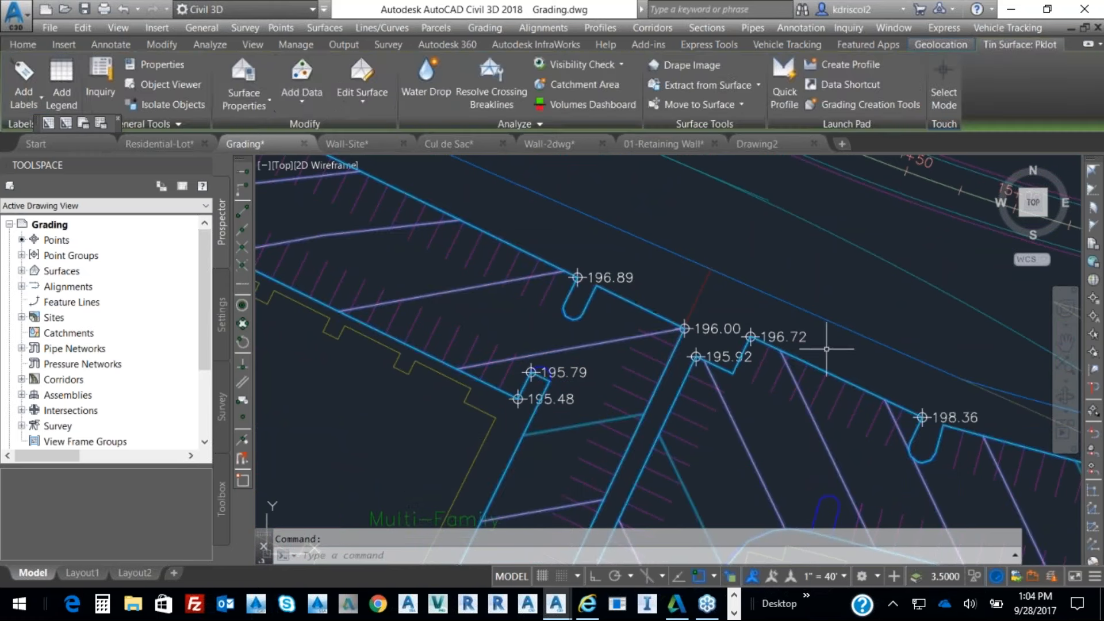
{"action": "left_click", "coordinate": [357, 102]}
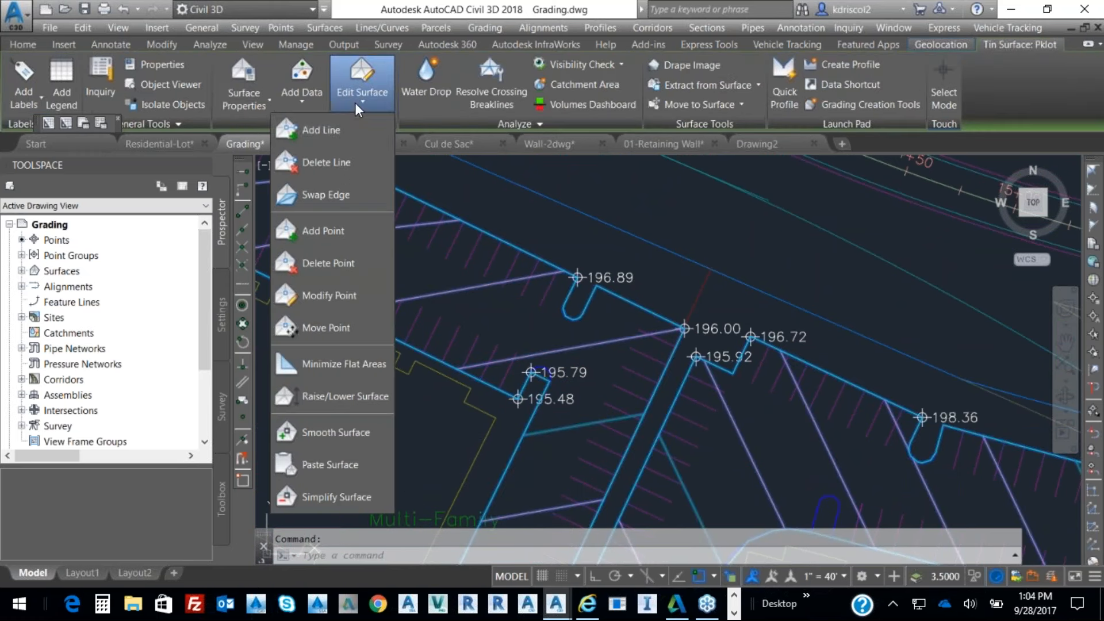
{"action": "left_click", "coordinate": [323, 399]}
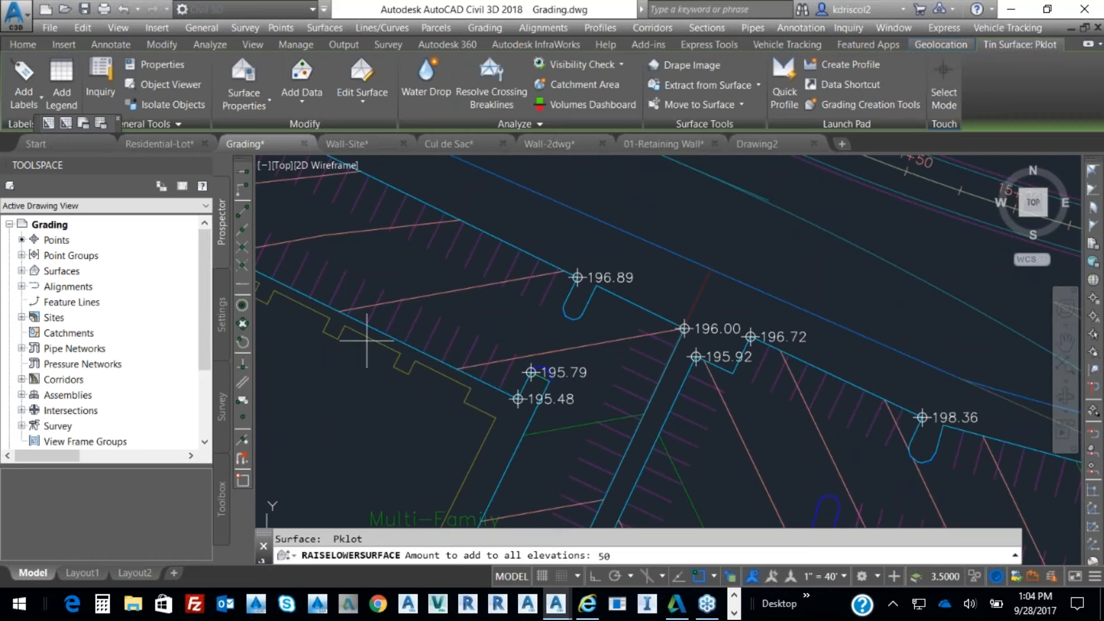
{"action": "type", "text": "50"}
{"action": "key", "text": "Return"}
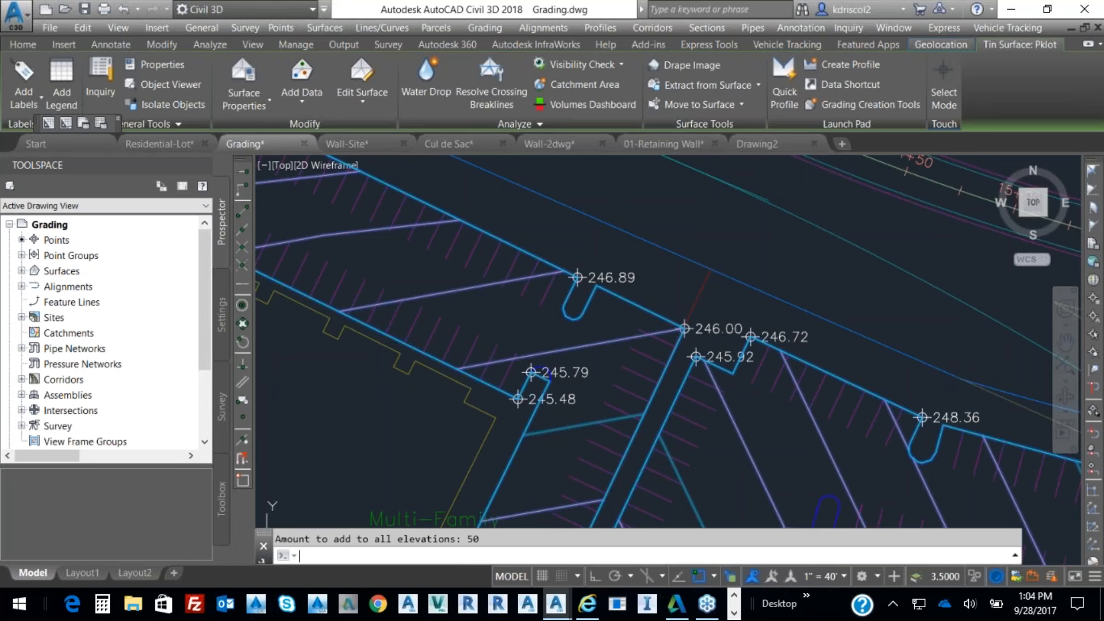
{"action": "scroll", "coordinate": [365, 311], "scroll_direction": "down", "scroll_amount": 5}
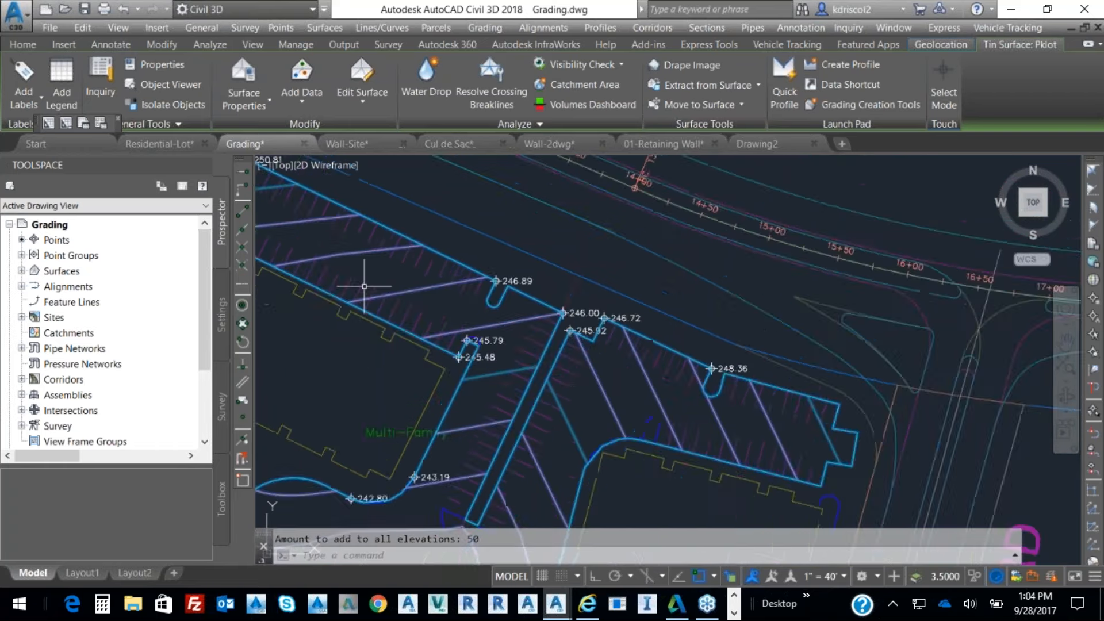
{"action": "key", "text": "Escape"}
{"action": "key", "text": "Escape"}
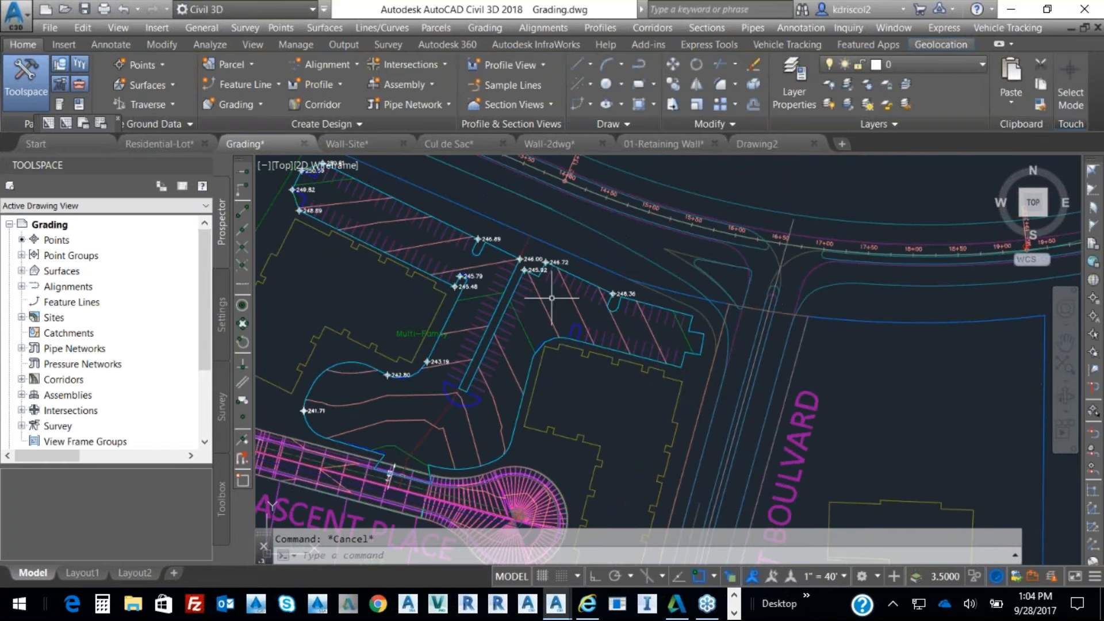
Review the parking lot and its entrance in relation to Ascent Place, Jeffries Ranch Rd and the surrounding lots.
{"action": "middle_click_drag", "start_coordinate": [548, 297], "coordinate": [525, 338]}
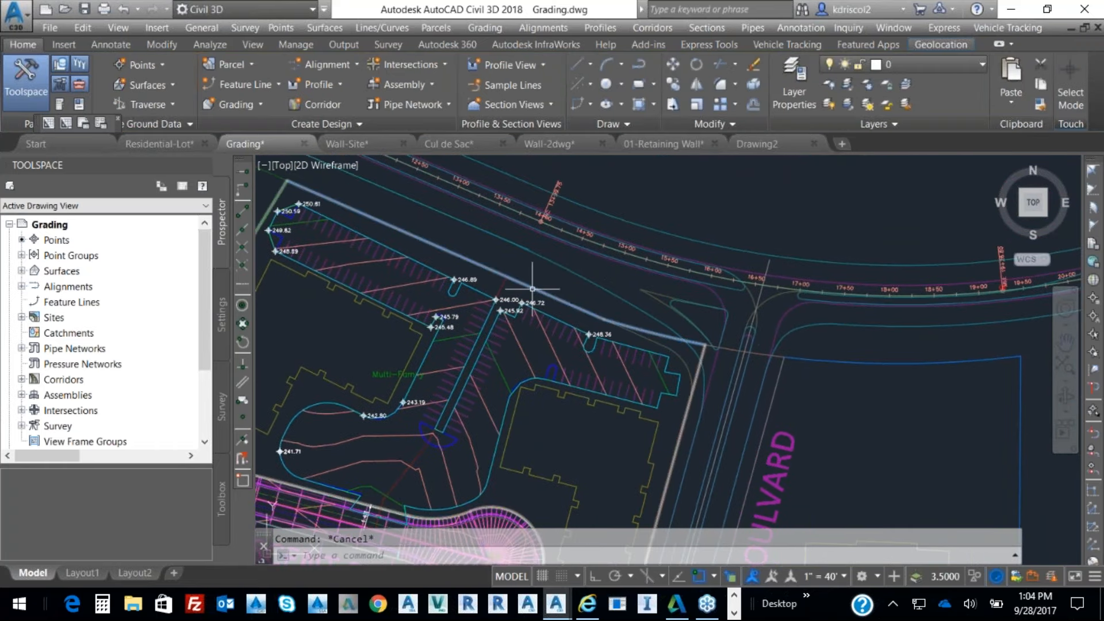
{"action": "scroll", "coordinate": [512, 313], "scroll_direction": "down", "scroll_amount": 3}
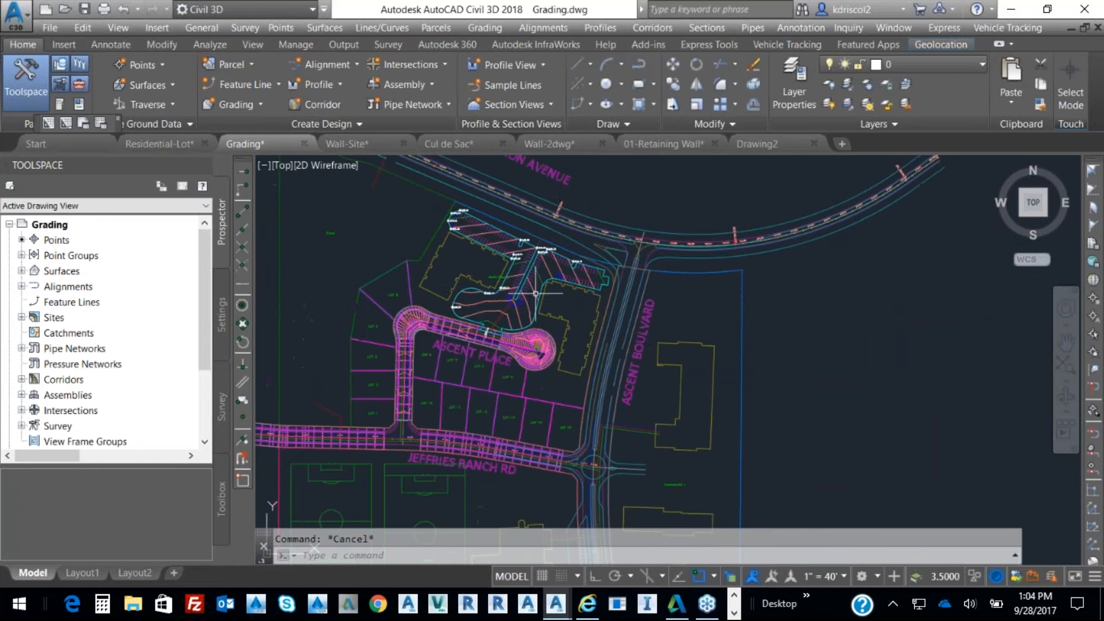
{"action": "mouse_move", "coordinate": [492, 360]}
{"action": "middle_mouse_down"}
{"action": "mouse_move", "coordinate": [549, 306]}
{"action": "mouse_move", "coordinate": [595, 297]}
{"action": "middle_mouse_up"}
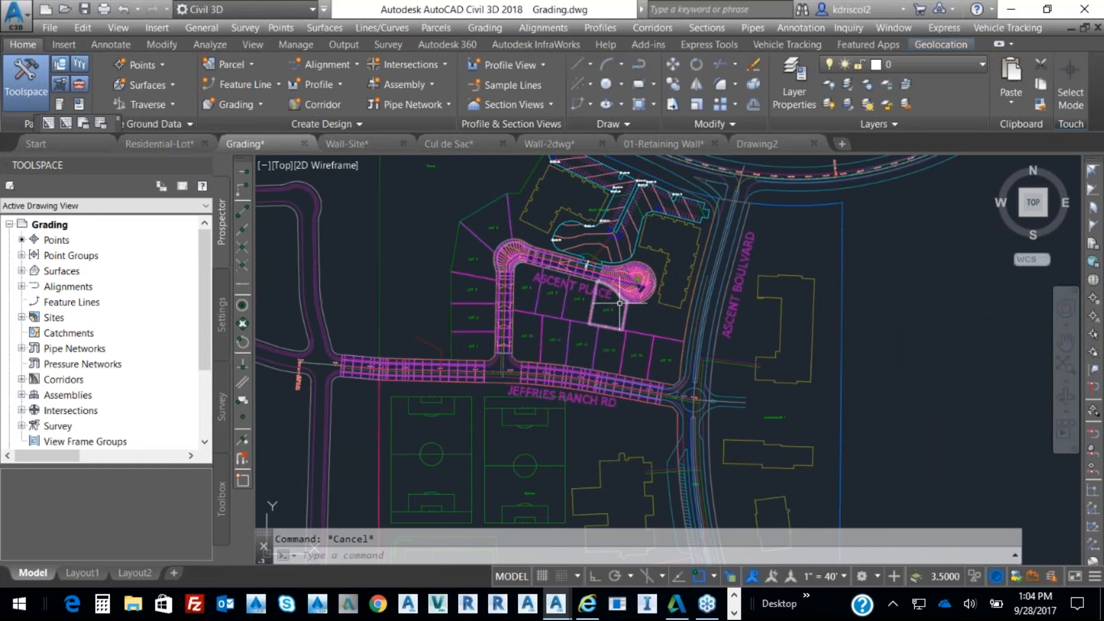
{"action": "middle_click_drag", "start_coordinate": [562, 415], "coordinate": [568, 295]}
{"action": "scroll", "coordinate": [549, 315], "scroll_direction": "down", "scroll_amount": 4}
{"action": "scroll", "coordinate": [558, 288], "scroll_direction": "up", "scroll_amount": 4}
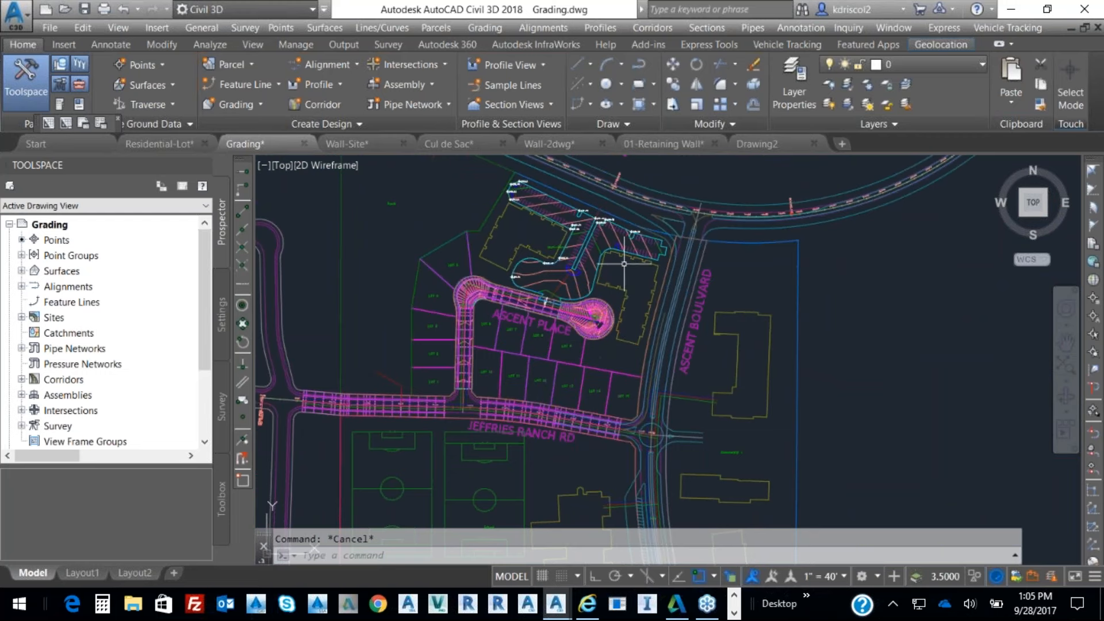
{"action": "scroll", "coordinate": [527, 303], "scroll_direction": "up", "scroll_amount": 4}
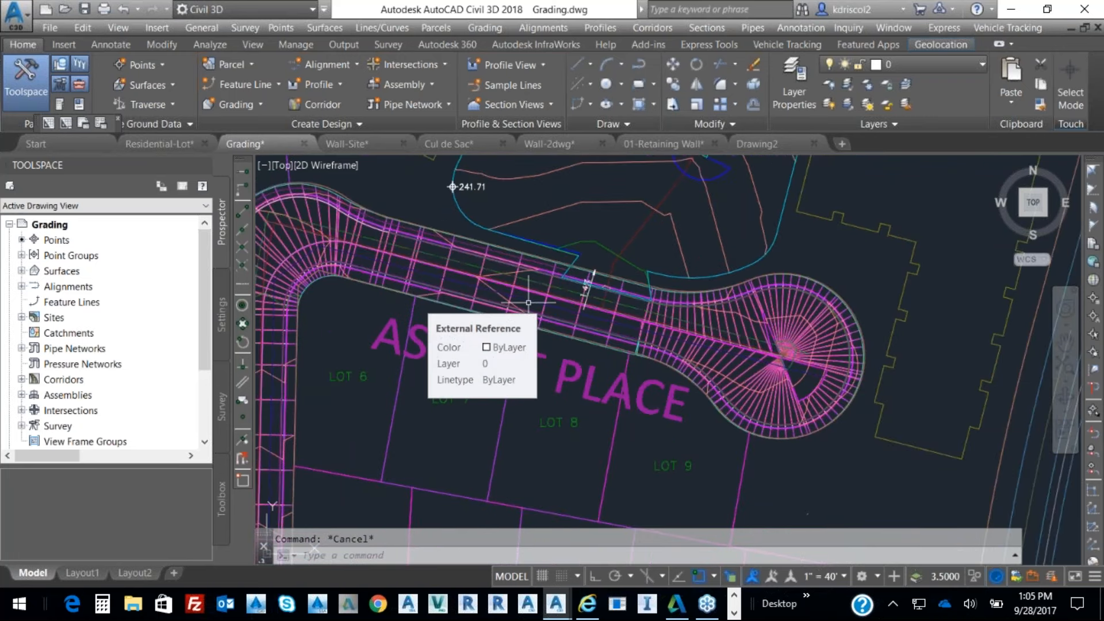
{"action": "middle_click_drag", "start_coordinate": [678, 224], "coordinate": [503, 427]}
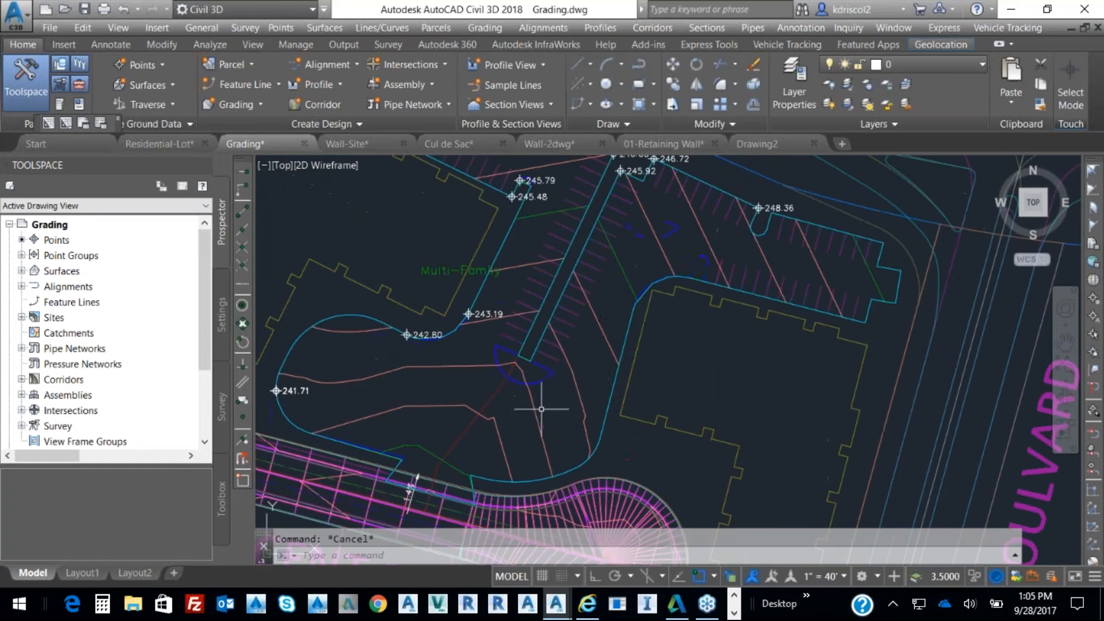
{"action": "mouse_move", "coordinate": [609, 352]}
{"action": "middle_mouse_down"}
{"action": "mouse_move", "coordinate": [612, 378]}
{"action": "mouse_move", "coordinate": [493, 502]}
{"action": "mouse_move", "coordinate": [524, 344]}
{"action": "middle_mouse_up"}
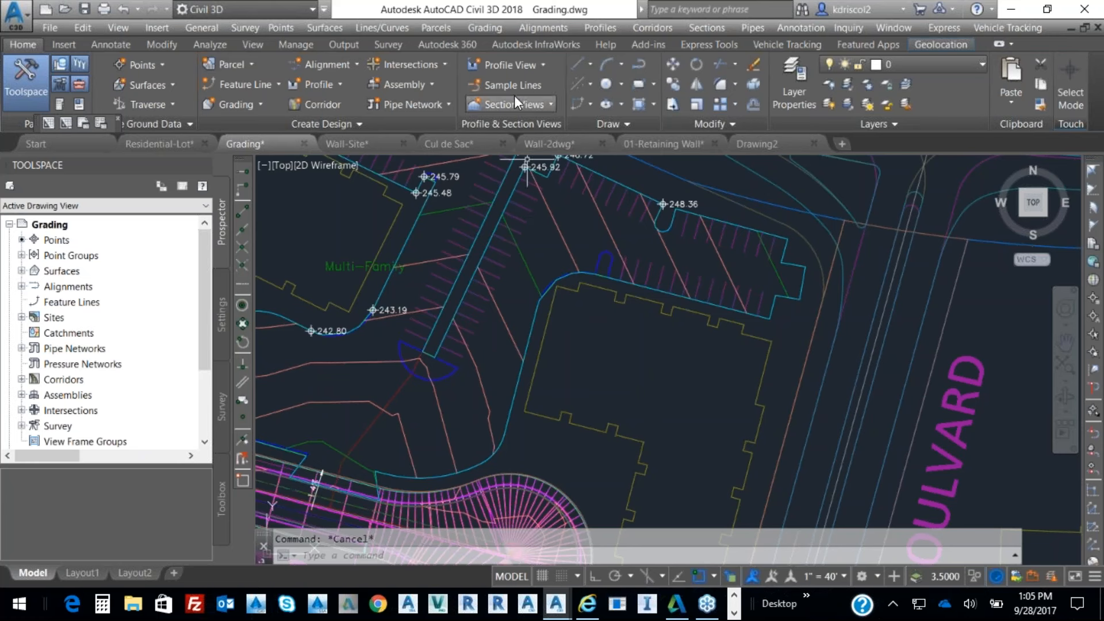
Draw a two-segment polyline from the northeast parking row's eastern end along the aisle, bending southwest down the drive to the southern edge.
{"action": "type", "text": "pl"}
{"action": "key", "text": "Return"}
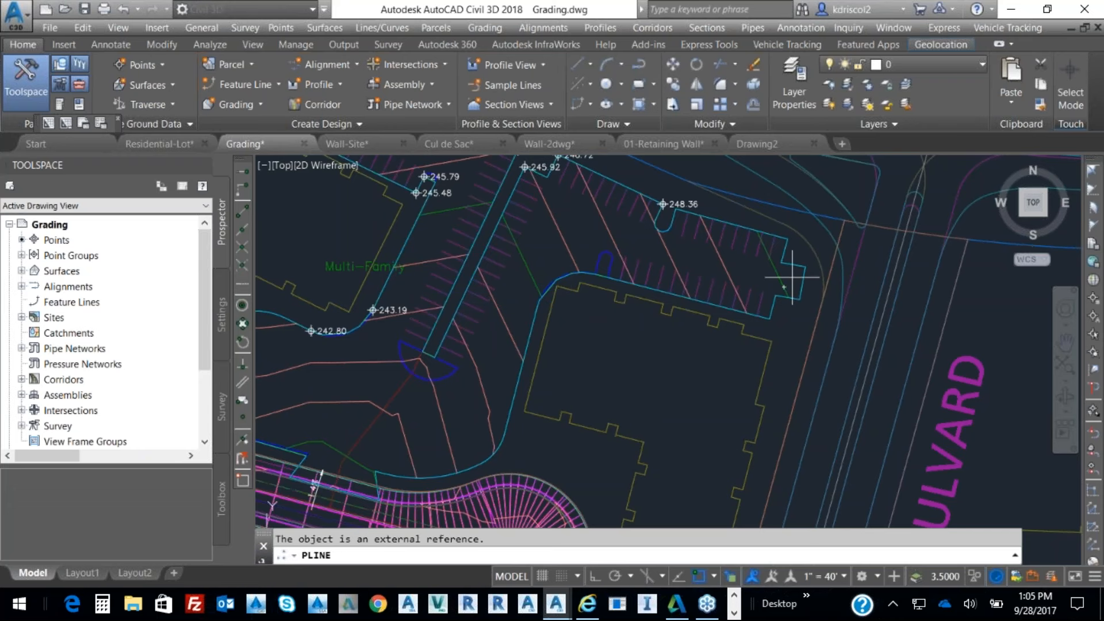
{"action": "left_click", "coordinate": [784, 287]}
{"action": "left_click", "coordinate": [544, 236]}
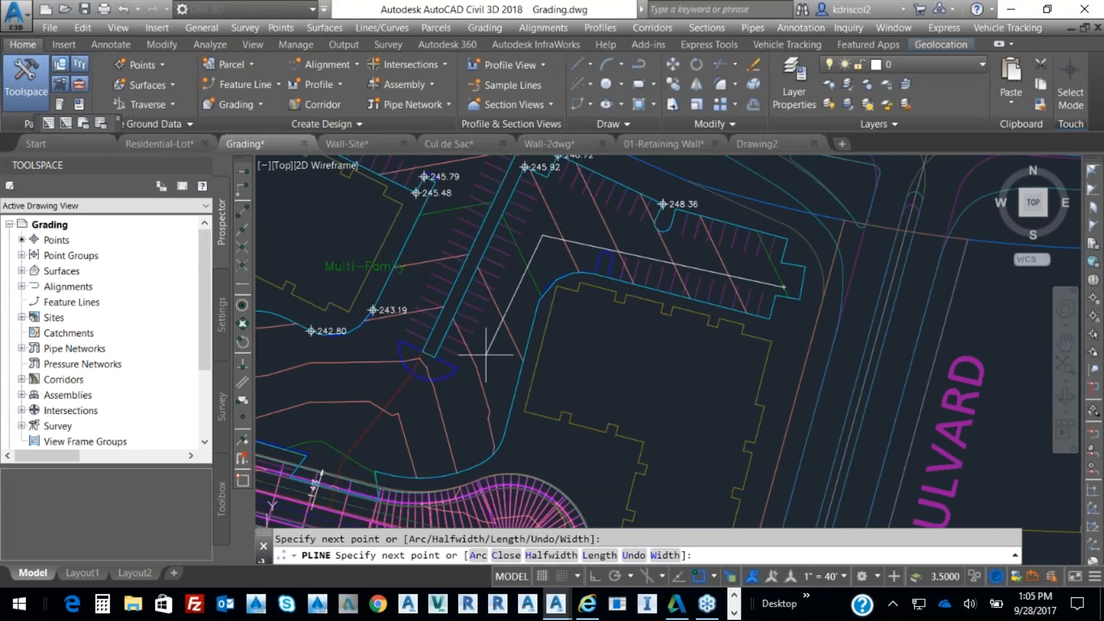
{"action": "right_click", "coordinate": [428, 452]}
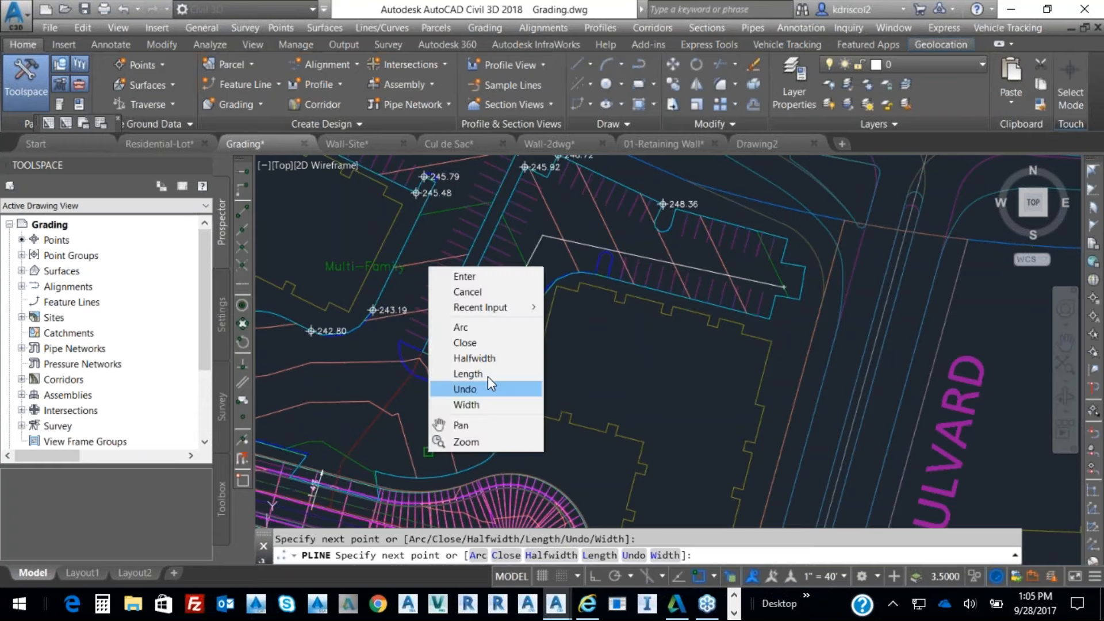
{"action": "left_click", "coordinate": [463, 277]}
Set up a quick profile along the polyline that samples the Pklot surface, choosing another profile view style.
{"action": "left_click", "coordinate": [451, 410]}
{"action": "right_click", "coordinate": [577, 343]}
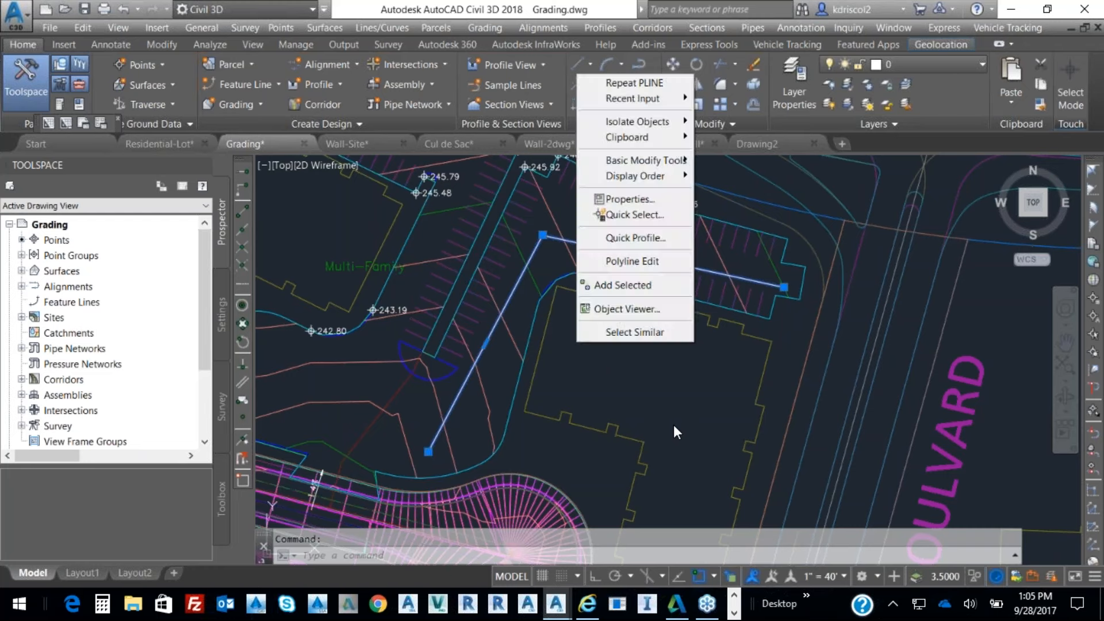
{"action": "left_click", "coordinate": [639, 234]}
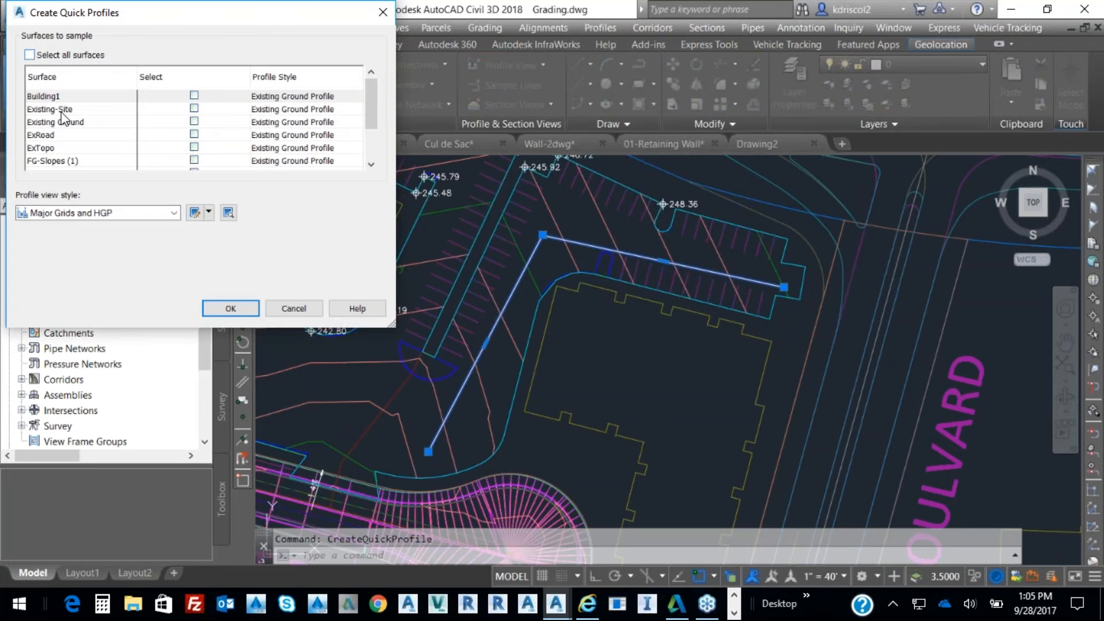
{"action": "left_click_drag", "start_coordinate": [371, 106], "coordinate": [367, 143]}
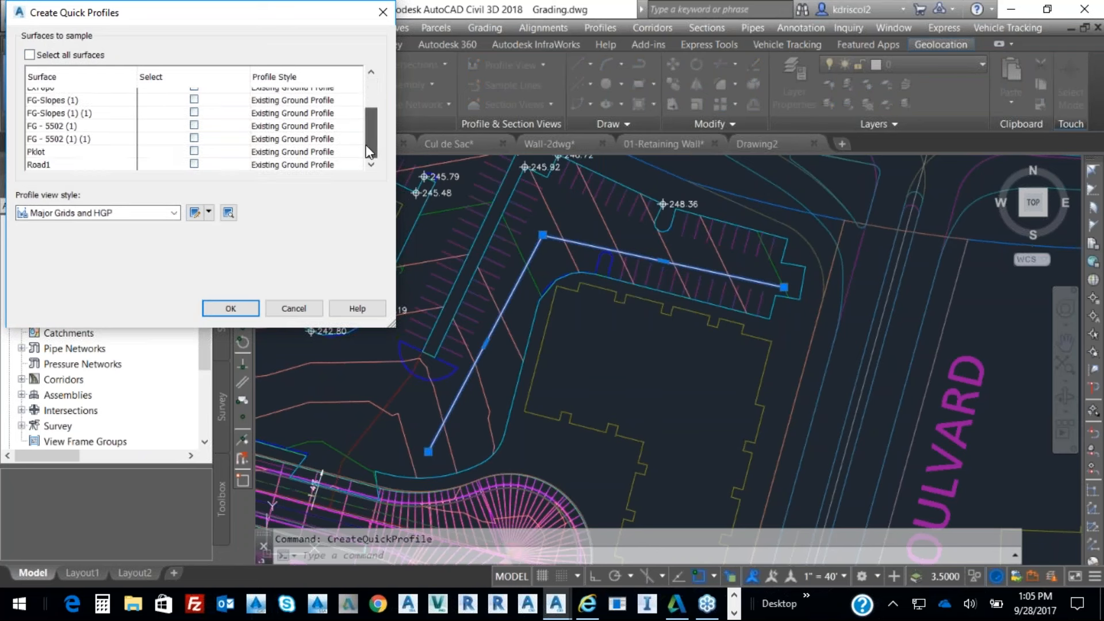
{"action": "left_click", "coordinate": [55, 153]}
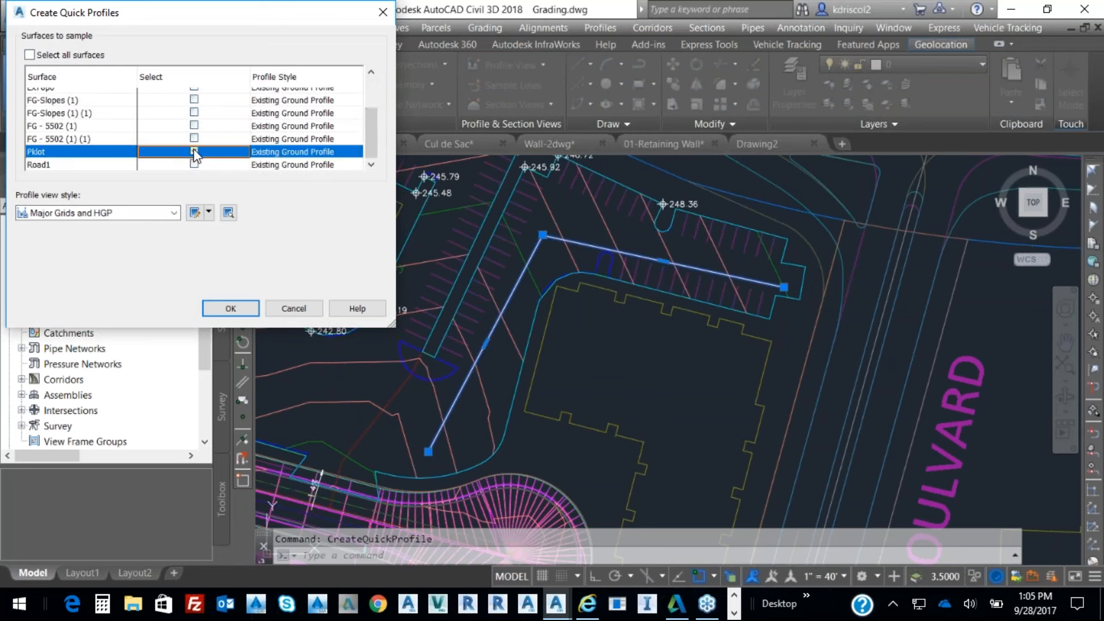
{"action": "left_click", "coordinate": [159, 213]}
{"action": "left_click", "coordinate": [58, 251]}
{"action": "left_click", "coordinate": [247, 312]}
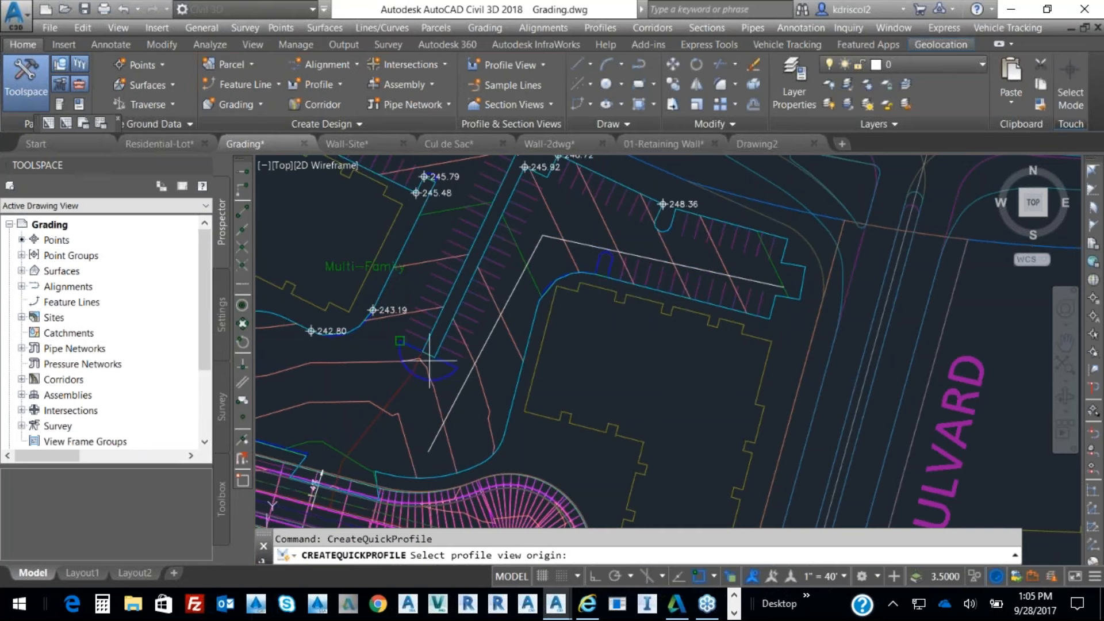
Place the quick profile view north of Mission Avenue, dismiss the event report and examine the parking lot's profile line.
{"action": "left_click", "coordinate": [610, 213]}
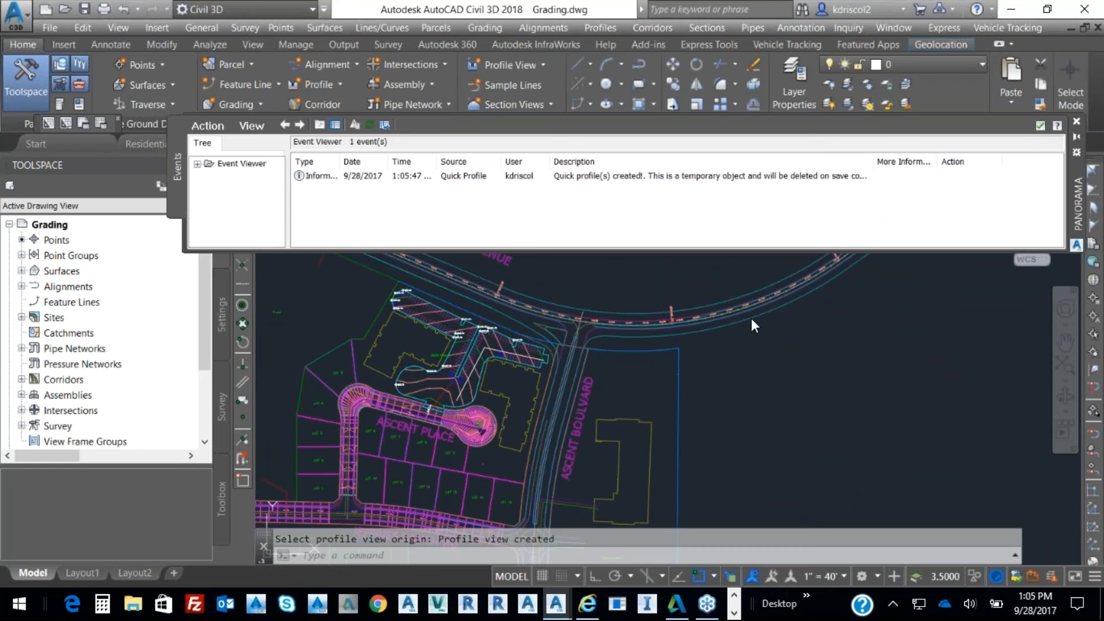
{"action": "left_click", "coordinate": [1040, 126]}
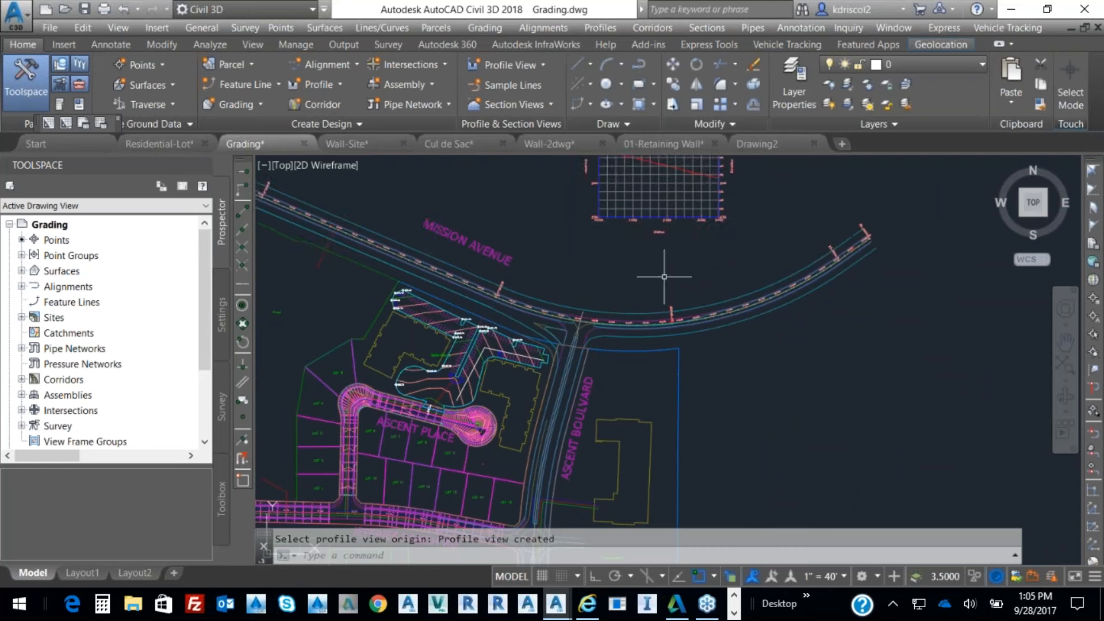
{"action": "middle_click_drag", "start_coordinate": [664, 277], "coordinate": [583, 445]}
{"action": "scroll", "coordinate": [561, 337], "scroll_direction": "up", "scroll_amount": 6}
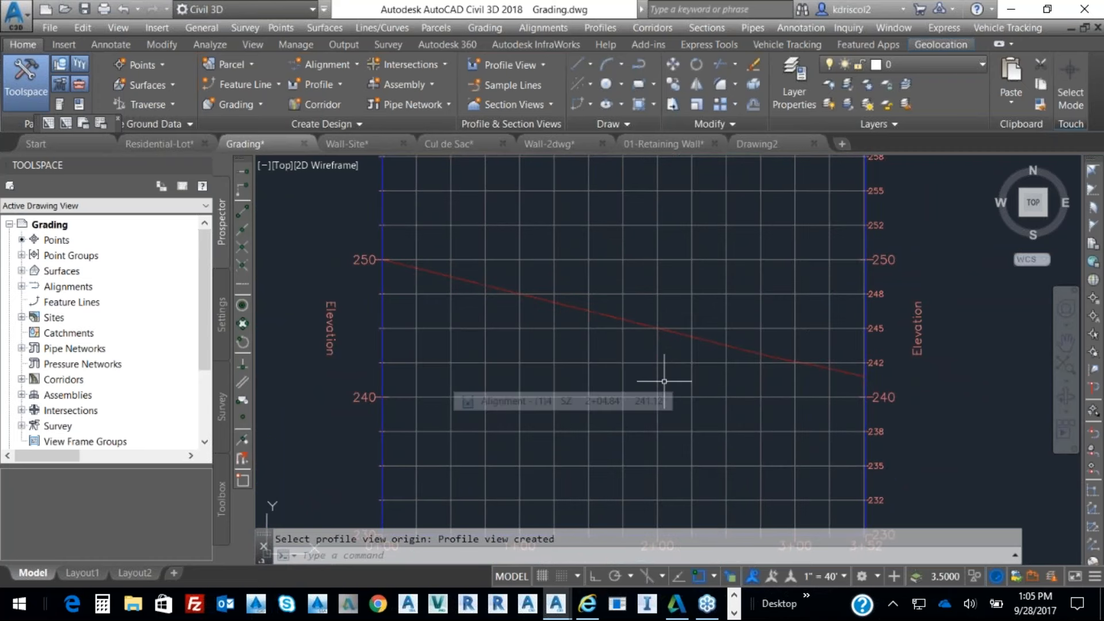
Erase the polyline that was drawn through the parking lot for the quick profile.
{"action": "scroll", "coordinate": [636, 382], "scroll_direction": "down", "scroll_amount": 10}
{"action": "scroll", "coordinate": [588, 370], "scroll_direction": "up", "scroll_amount": 10}
{"action": "type", "text": "e"}
{"action": "key", "text": "Return"}
{"action": "left_click", "coordinate": [507, 276]}
{"action": "key", "text": "Return"}
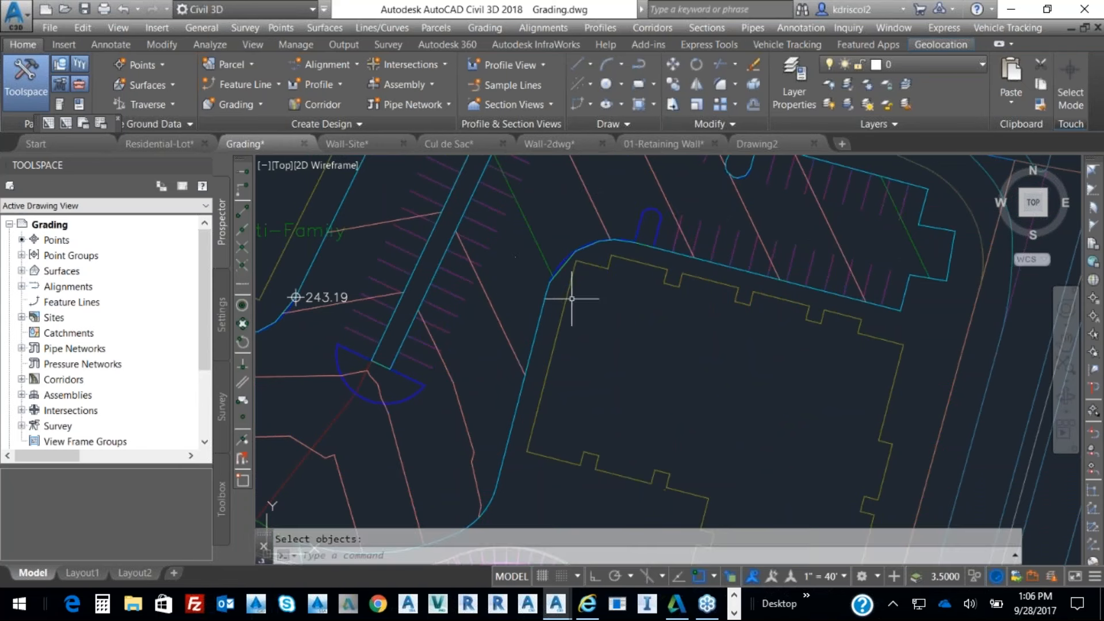
{"action": "mouse_move", "coordinate": [595, 381]}
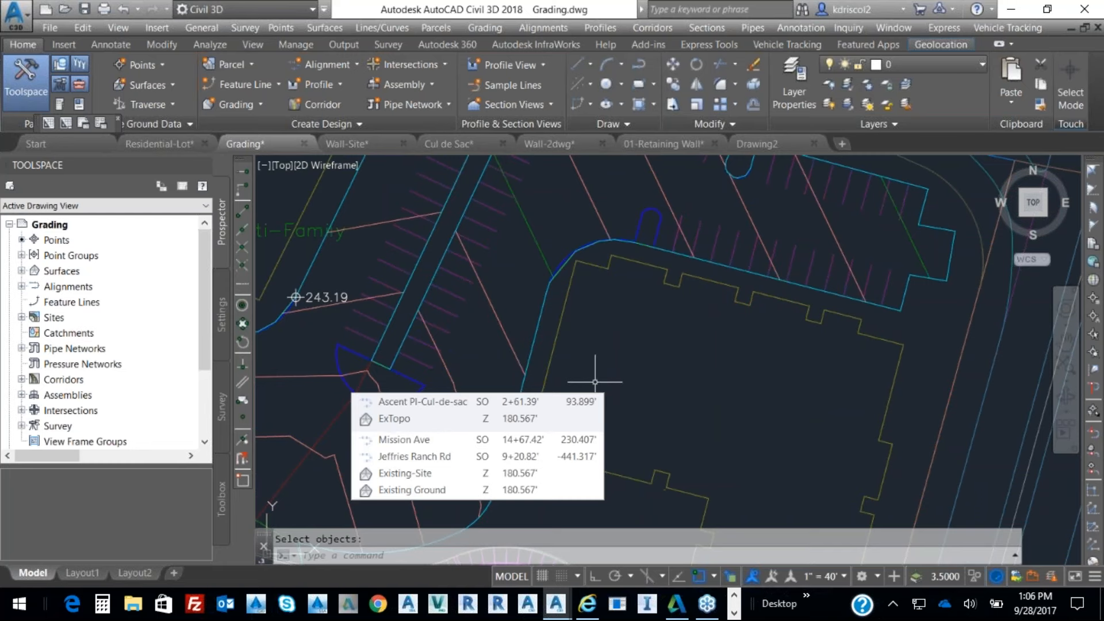
Look over the whole site plan, the profile views and the road assemblies placed beside them.
{"action": "scroll", "coordinate": [595, 381], "scroll_direction": "down", "scroll_amount": 6}
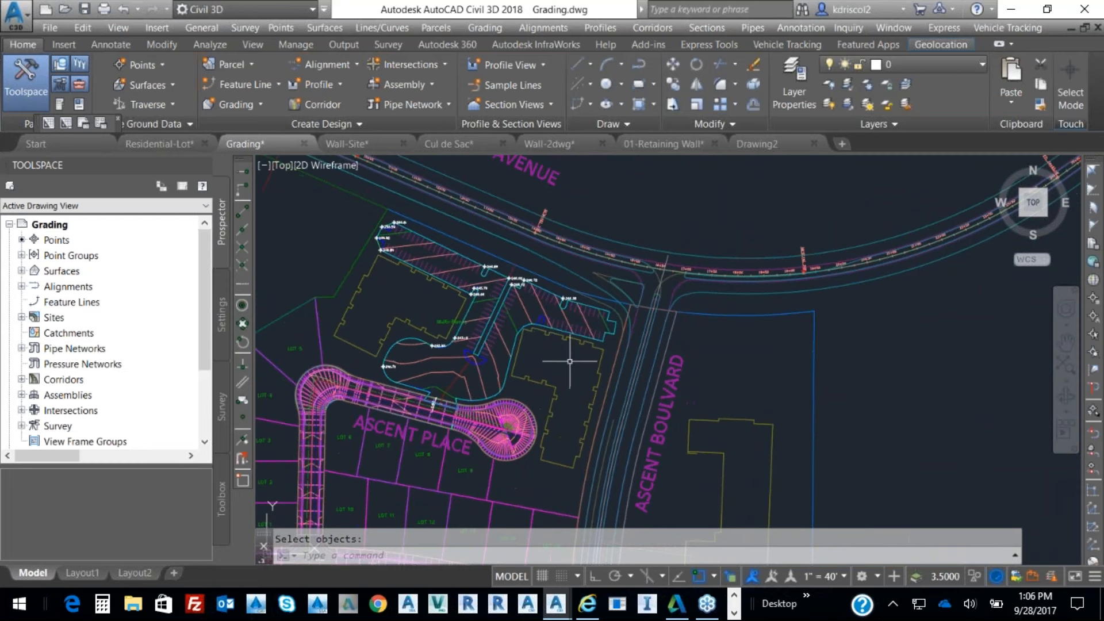
{"action": "scroll", "coordinate": [572, 354], "scroll_direction": "down", "scroll_amount": 6}
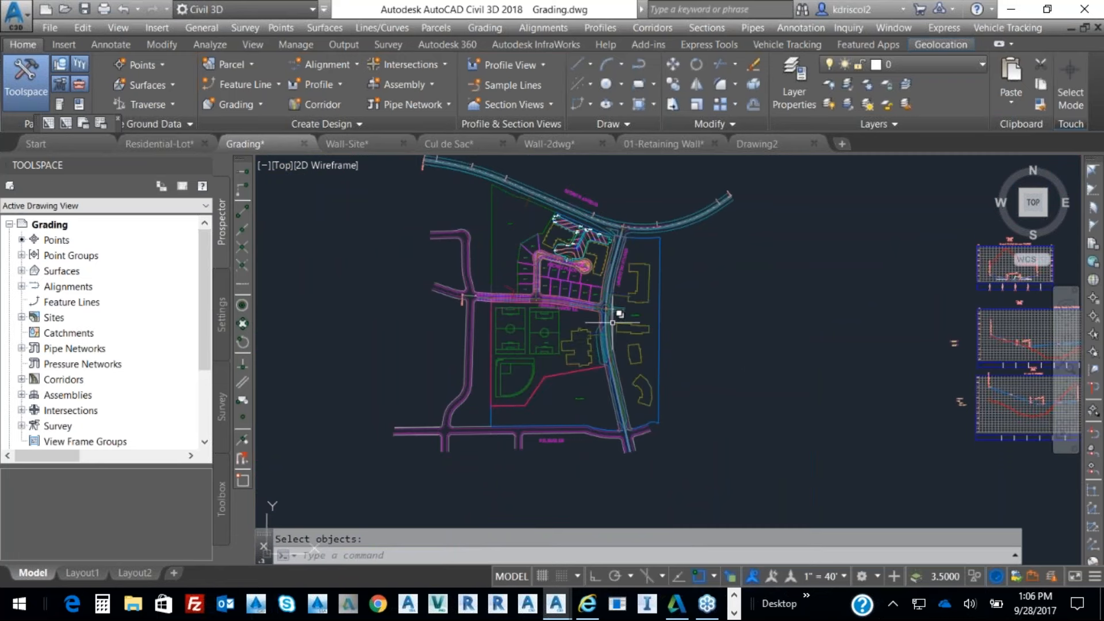
{"action": "scroll", "coordinate": [740, 336], "scroll_direction": "up", "scroll_amount": 5}
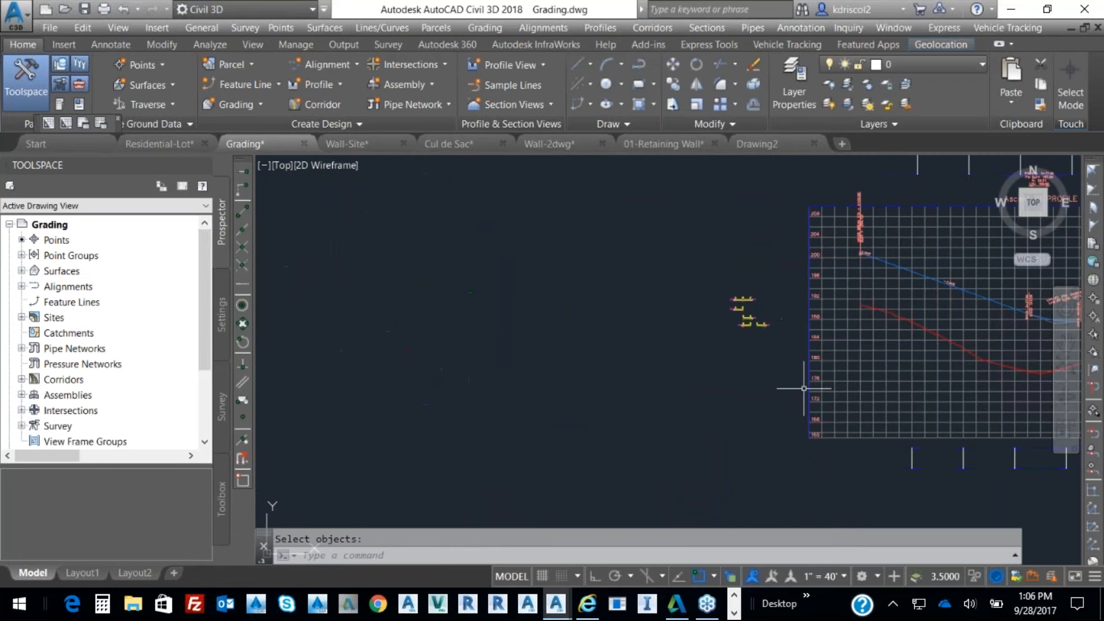
{"action": "scroll", "coordinate": [767, 308], "scroll_direction": "up", "scroll_amount": 3}
{"action": "scroll", "coordinate": [702, 365], "scroll_direction": "down", "scroll_amount": 3}
{"action": "middle_click_drag", "start_coordinate": [702, 365], "coordinate": [690, 298]}
{"action": "middle_click_drag", "start_coordinate": [686, 456], "coordinate": [690, 395]}
{"action": "scroll", "coordinate": [684, 412], "scroll_direction": "up", "scroll_amount": 4}
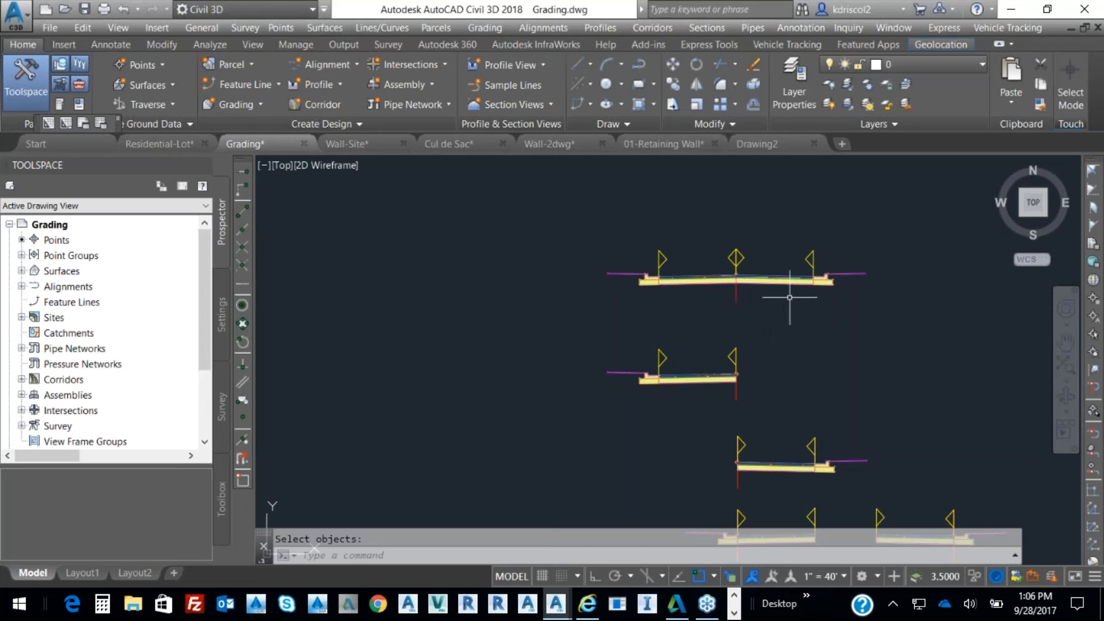
{"action": "scroll", "coordinate": [782, 305], "scroll_direction": "down", "scroll_amount": 6}
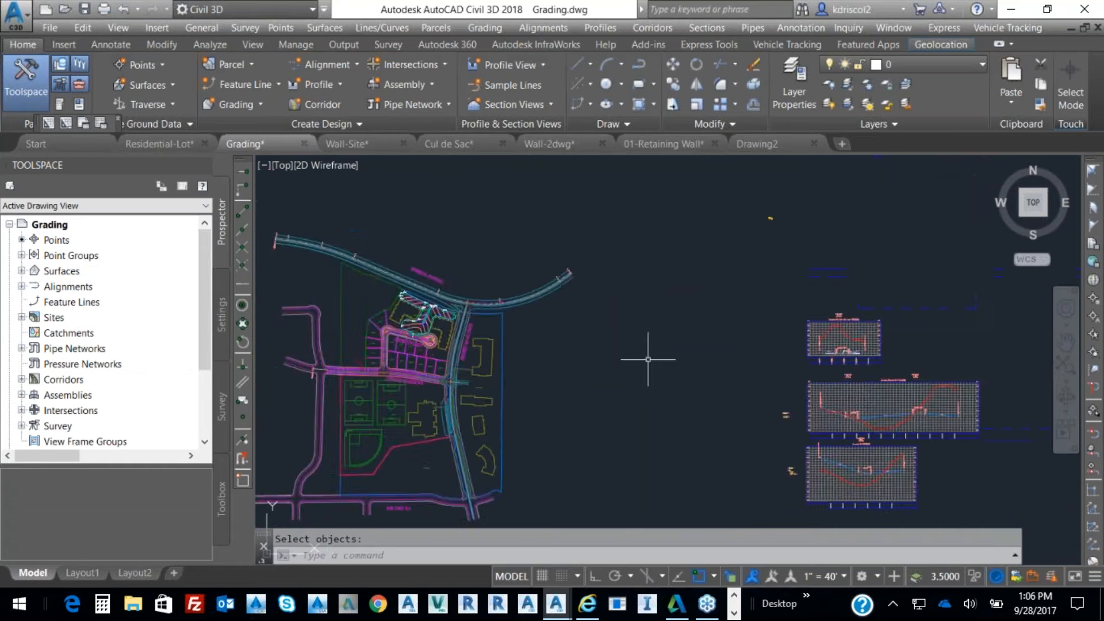
Inspect the existing alignment along Mission Avenue and clear its selection.
{"action": "scroll", "coordinate": [510, 331], "scroll_direction": "up", "scroll_amount": 4}
{"action": "mouse_move", "coordinate": [552, 291]}
{"action": "middle_mouse_down"}
{"action": "mouse_move", "coordinate": [597, 340]}
{"action": "mouse_move", "coordinate": [610, 441]}
{"action": "middle_mouse_up"}
{"action": "scroll", "coordinate": [560, 338], "scroll_direction": "up", "scroll_amount": 3}
{"action": "left_click", "coordinate": [612, 393]}
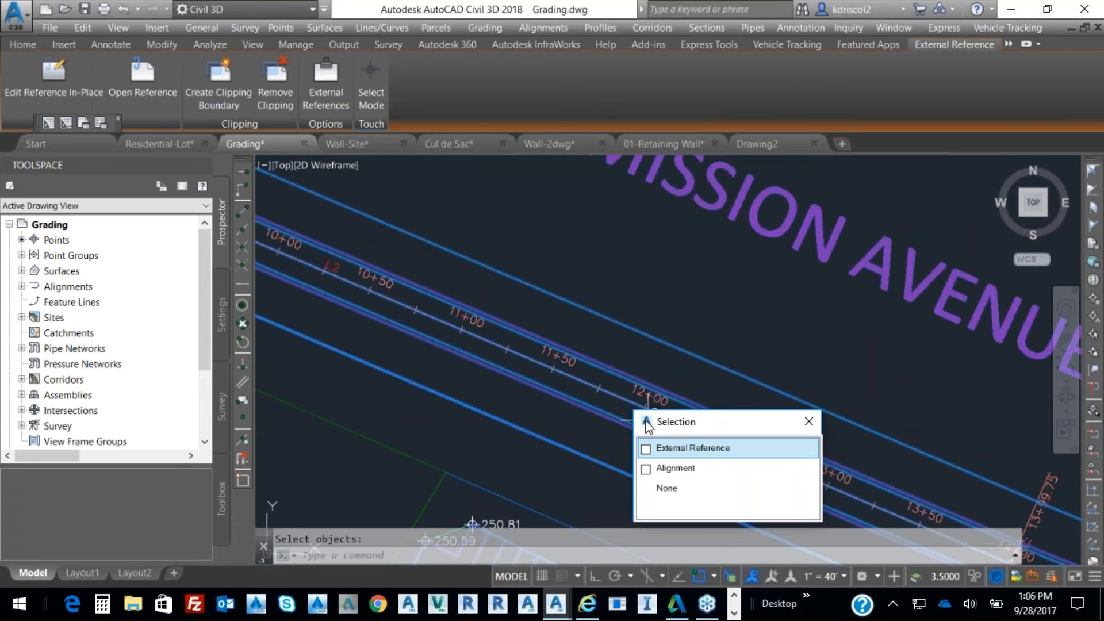
{"action": "left_click", "coordinate": [684, 467]}
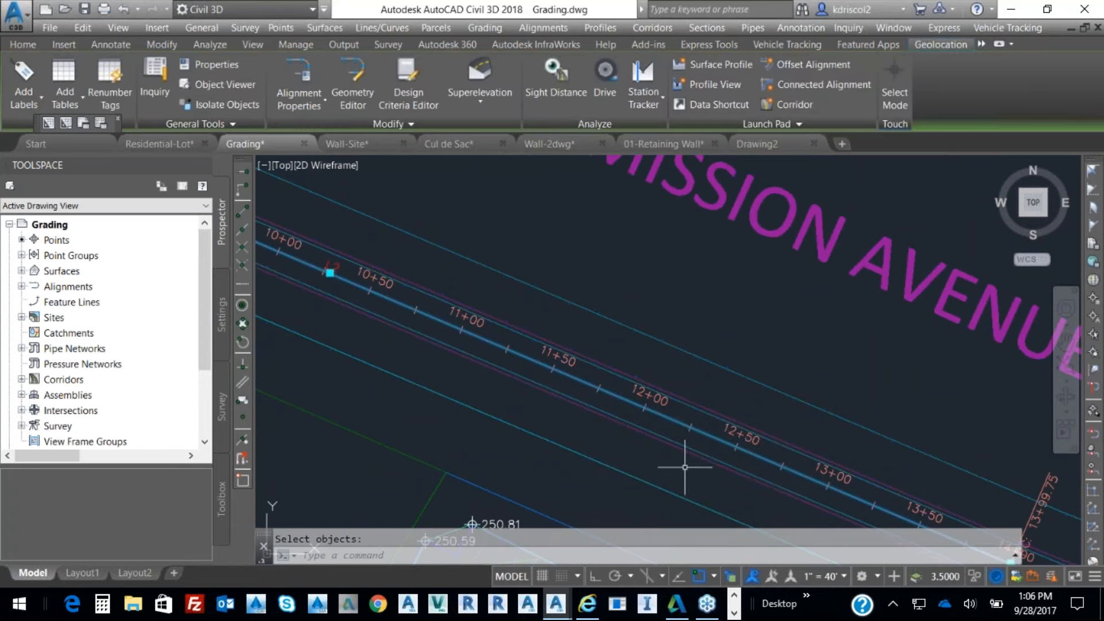
{"action": "scroll", "coordinate": [641, 364], "scroll_direction": "down", "scroll_amount": 5}
{"action": "key", "text": "Escape"}
Create a feature line from the Mission Ave alignment in the Temp site with the Basic Feature Line style and default weeding.
{"action": "left_click", "coordinate": [276, 85]}
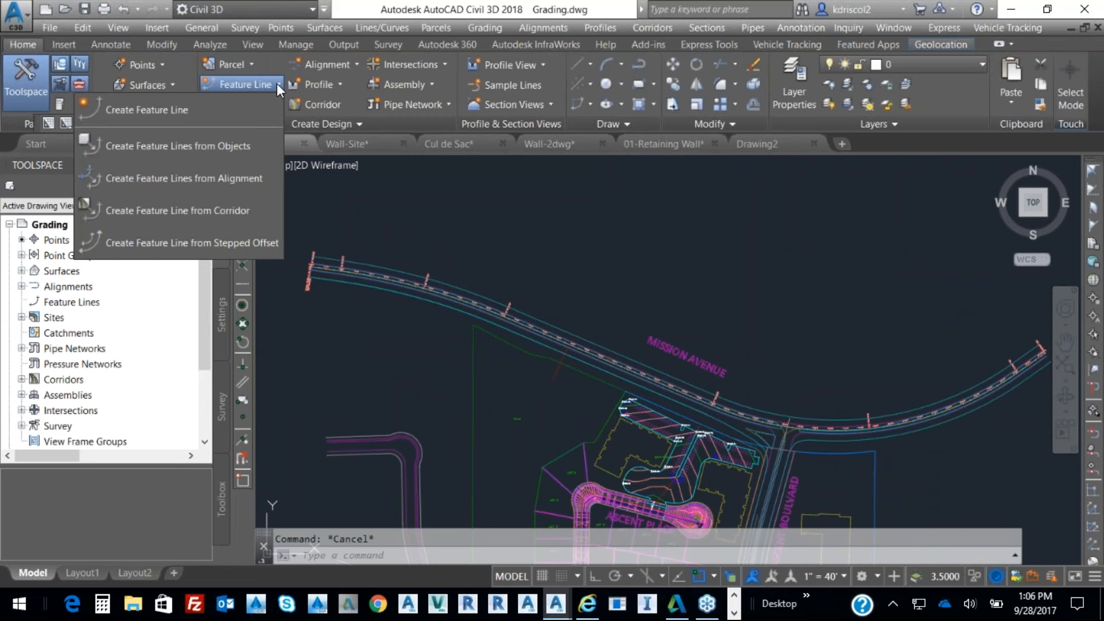
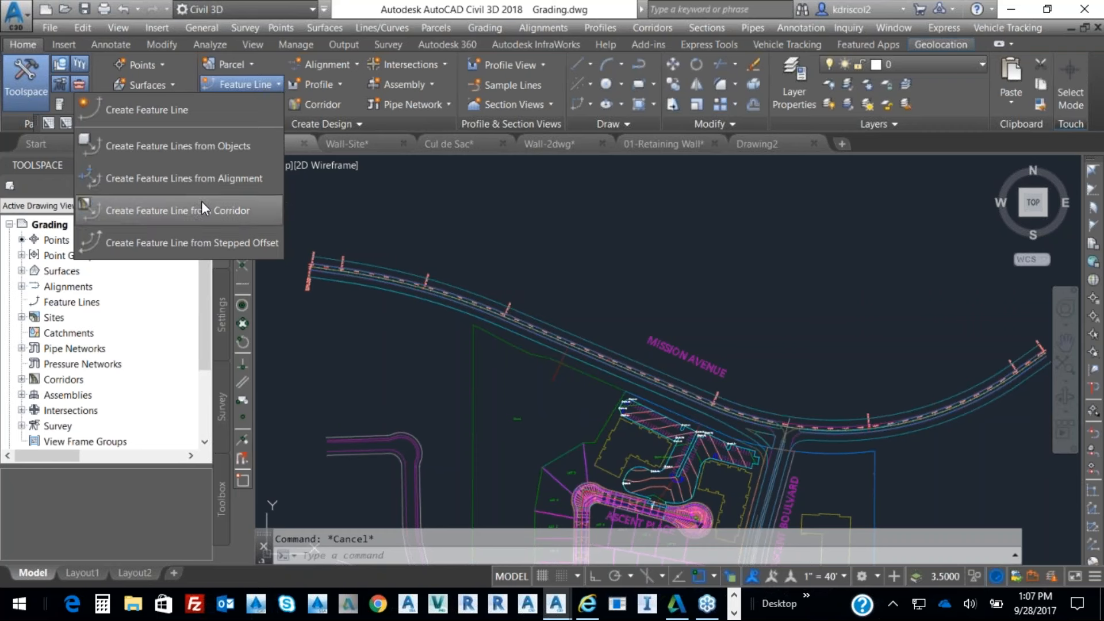
{"action": "left_click", "coordinate": [205, 181]}
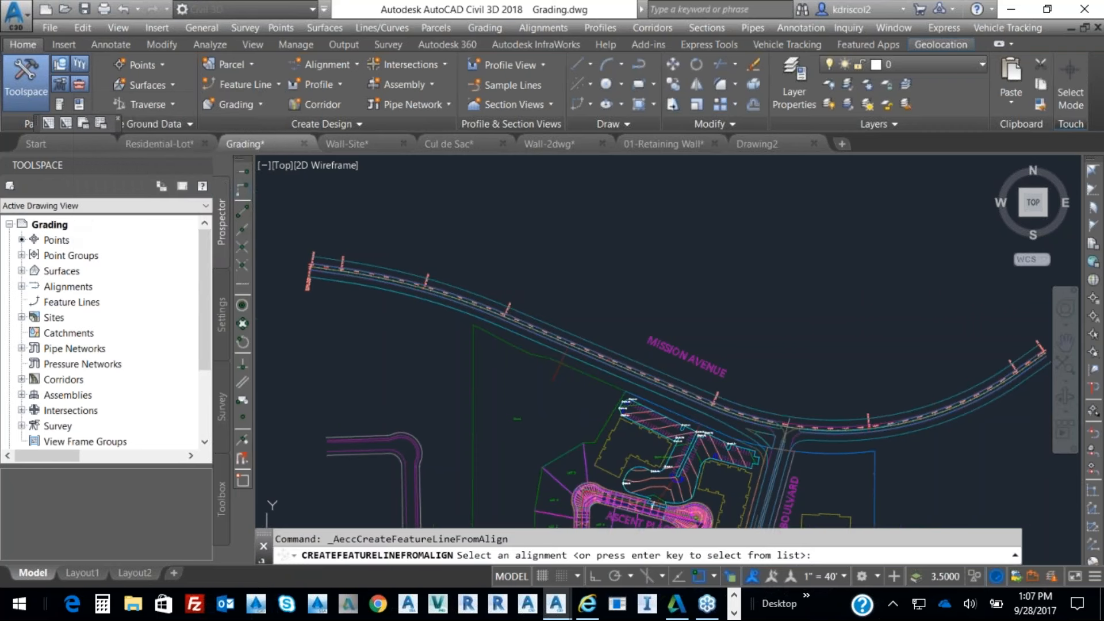
{"action": "scroll", "coordinate": [550, 291], "scroll_direction": "up", "scroll_amount": 6}
{"action": "left_click", "coordinate": [574, 274]}
{"action": "left_click", "coordinate": [635, 349]}
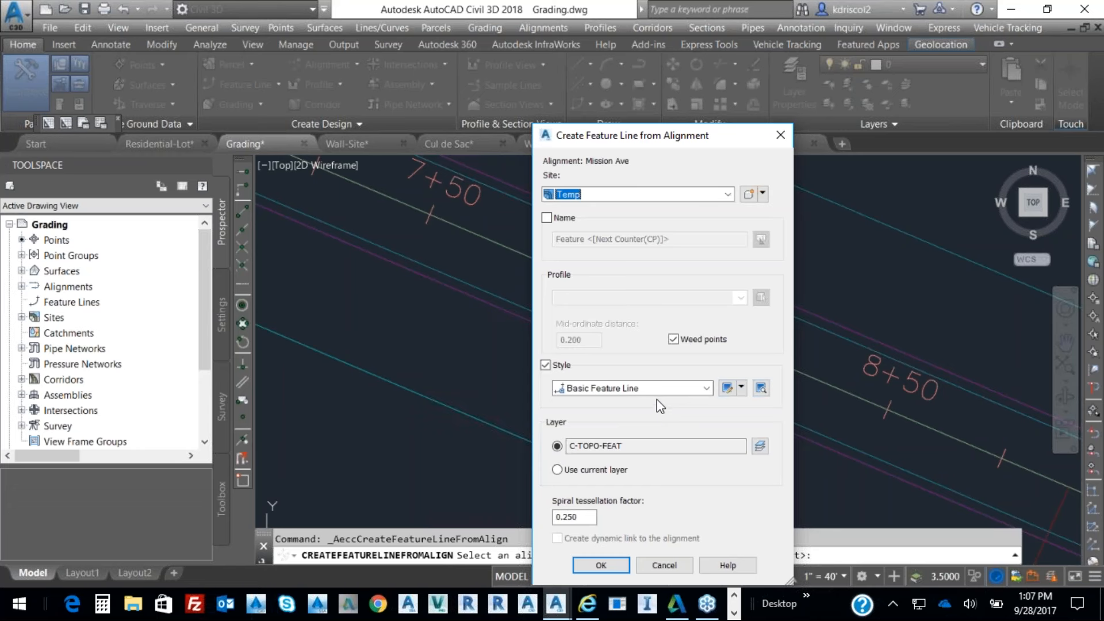
{"action": "left_click", "coordinate": [610, 567]}
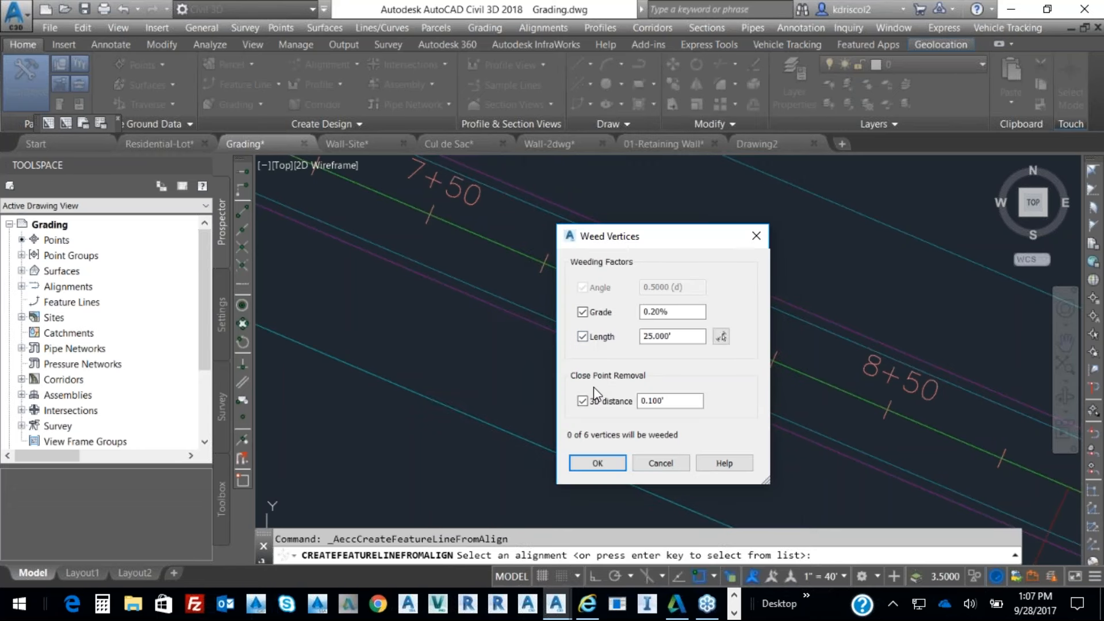
{"action": "left_click", "coordinate": [598, 463]}
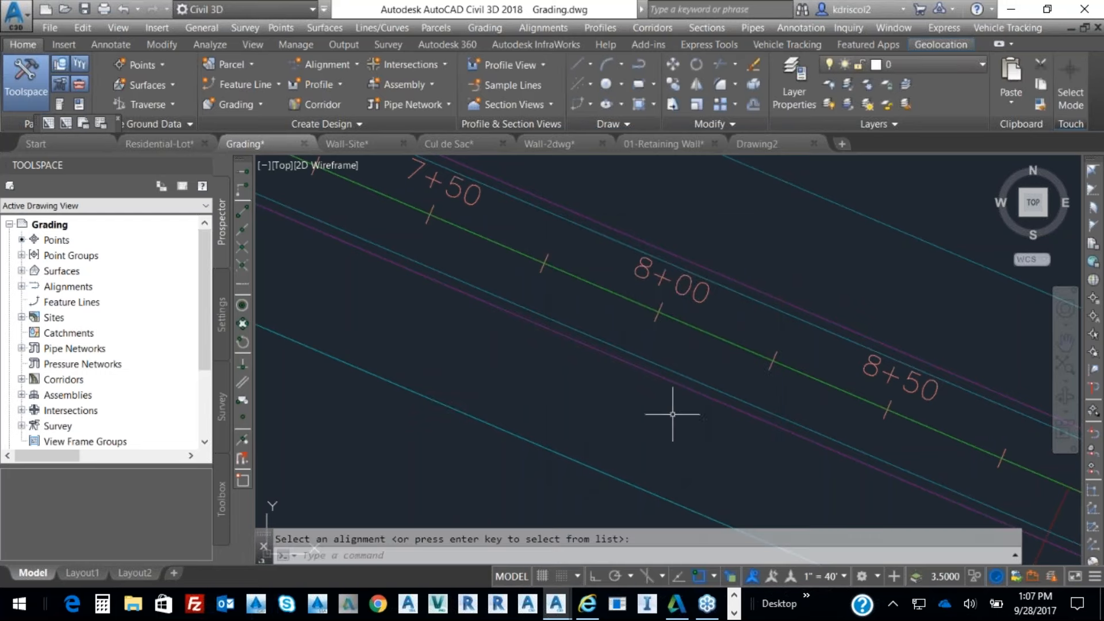
Examine the new Mission Avenue feature line's elevations in the Elevation Editor, and close the editor.
{"action": "left_click", "coordinate": [624, 303]}
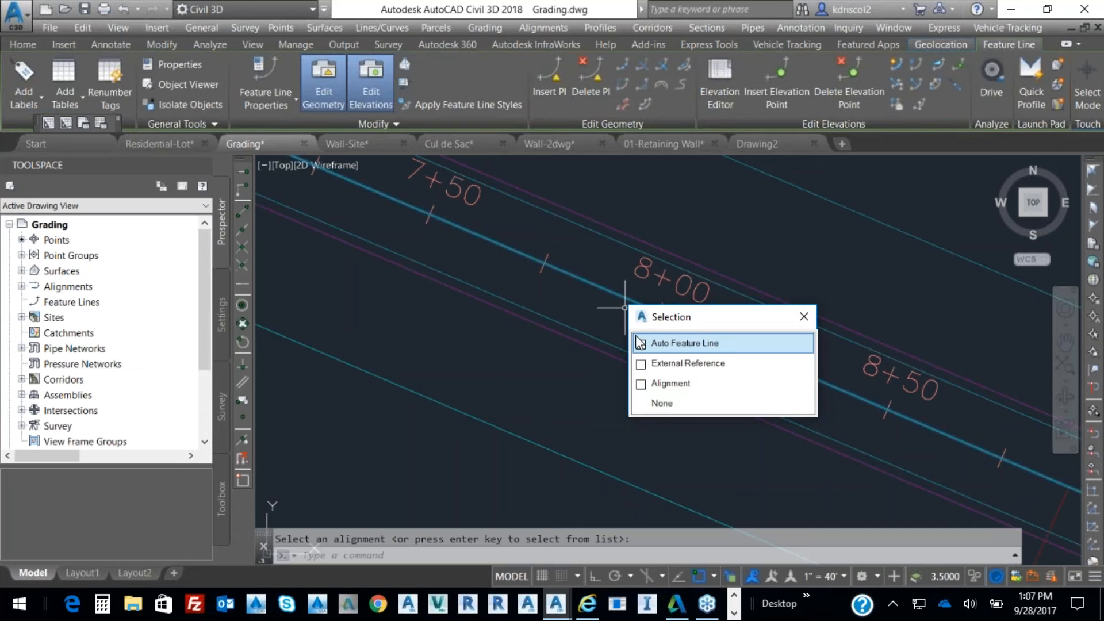
{"action": "left_click", "coordinate": [678, 343]}
{"action": "scroll", "coordinate": [575, 360], "scroll_direction": "down", "scroll_amount": 5}
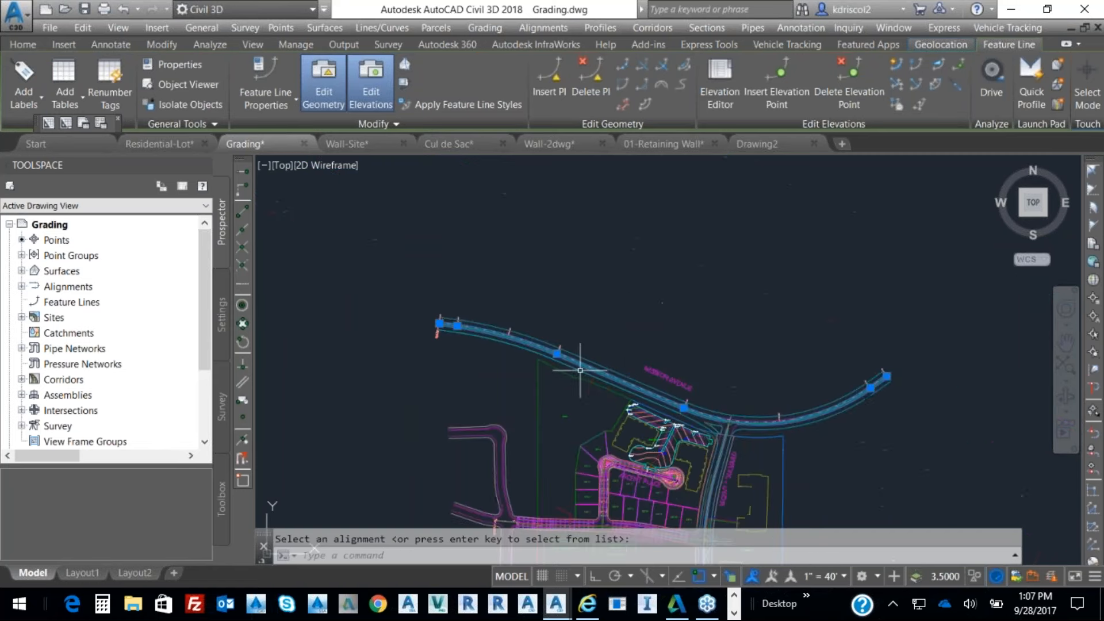
{"action": "right_click", "coordinate": [613, 373]}
{"action": "left_click", "coordinate": [670, 462]}
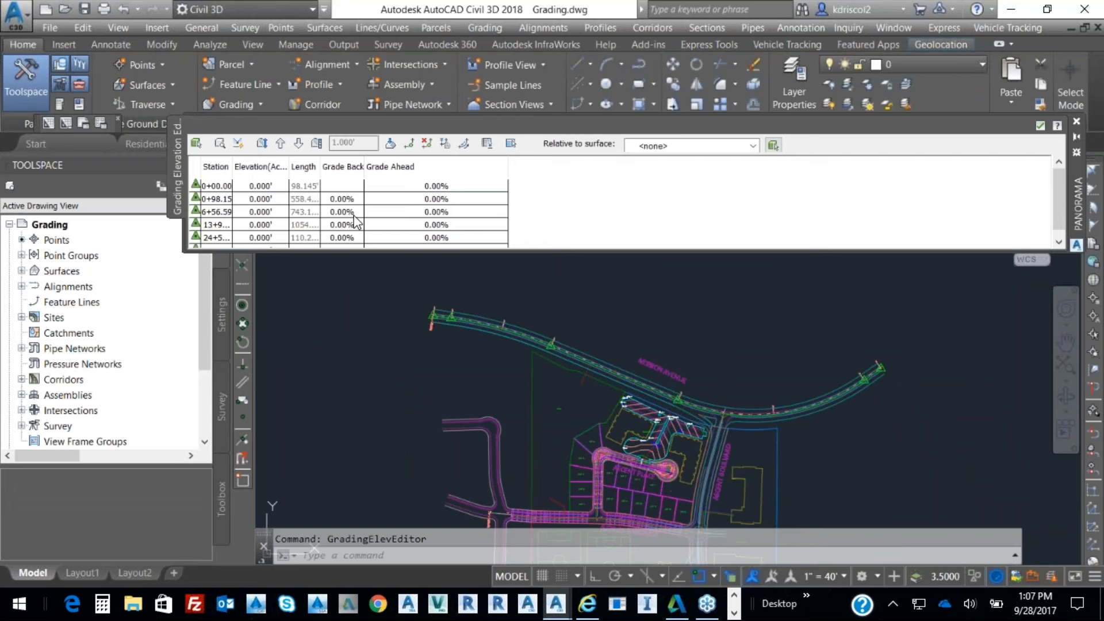
{"action": "key", "text": "Escape"}
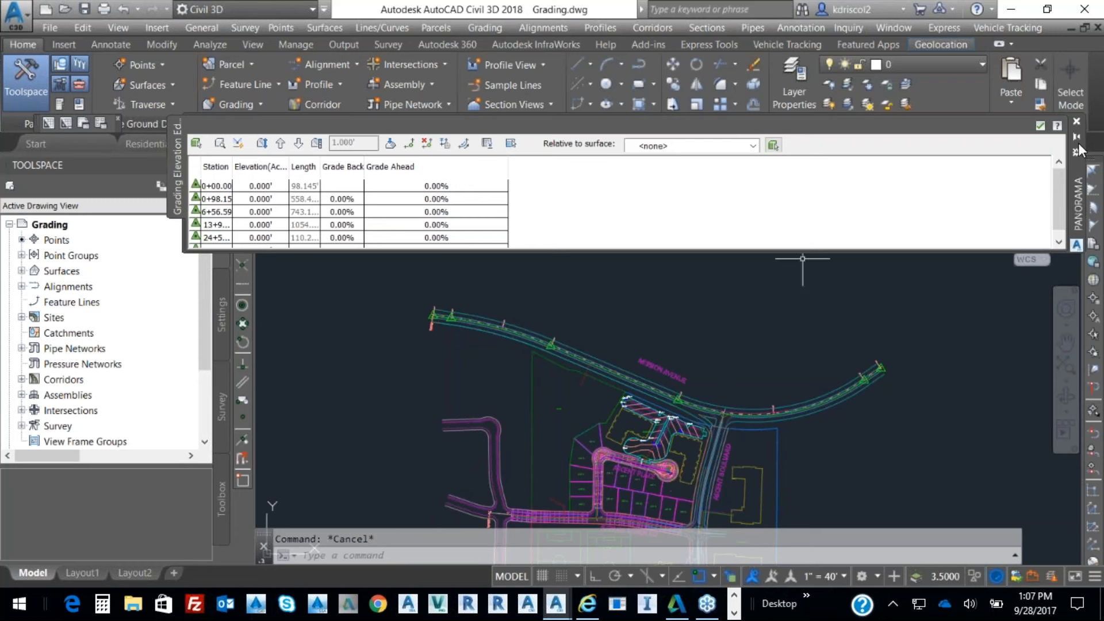
{"action": "left_click", "coordinate": [1041, 125]}
Set the Mission Avenue feature line's elevations from the ExRoad surface without inserting intermediate grade break points.
{"action": "scroll", "coordinate": [620, 379], "scroll_direction": "up", "scroll_amount": 5}
{"action": "scroll", "coordinate": [601, 383], "scroll_direction": "up", "scroll_amount": 4}
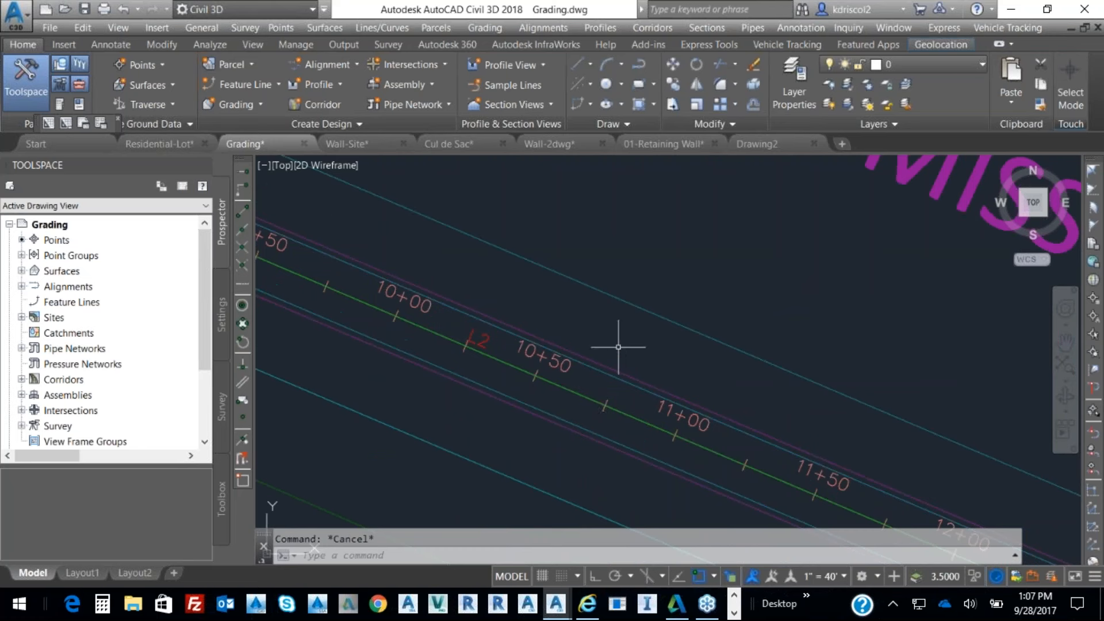
{"action": "mouse_move", "coordinate": [618, 344]}
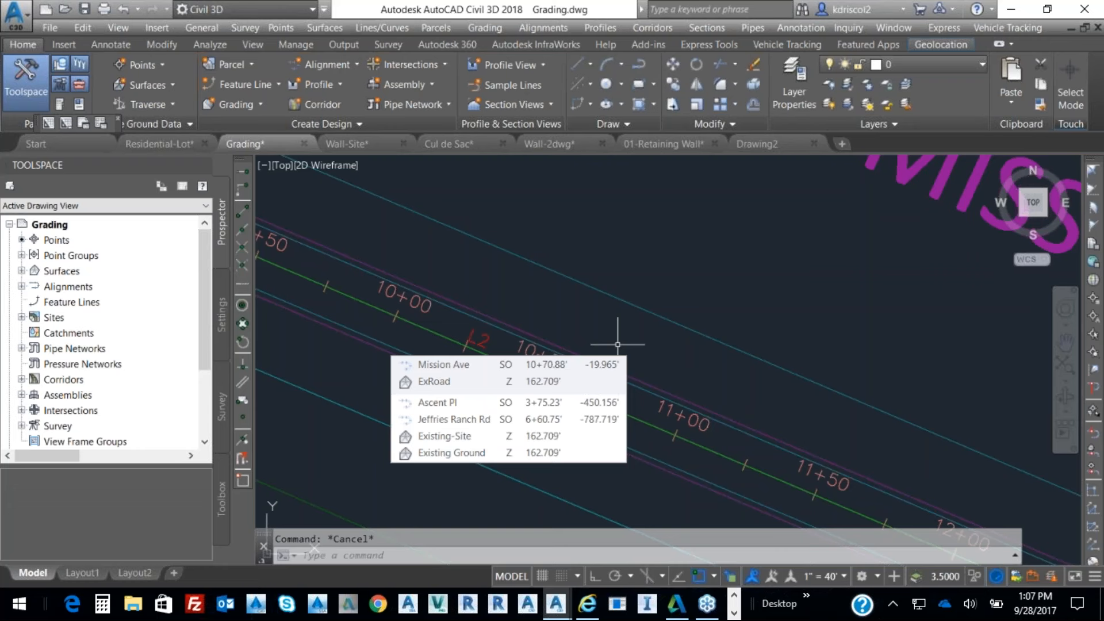
{"action": "left_click", "coordinate": [566, 389]}
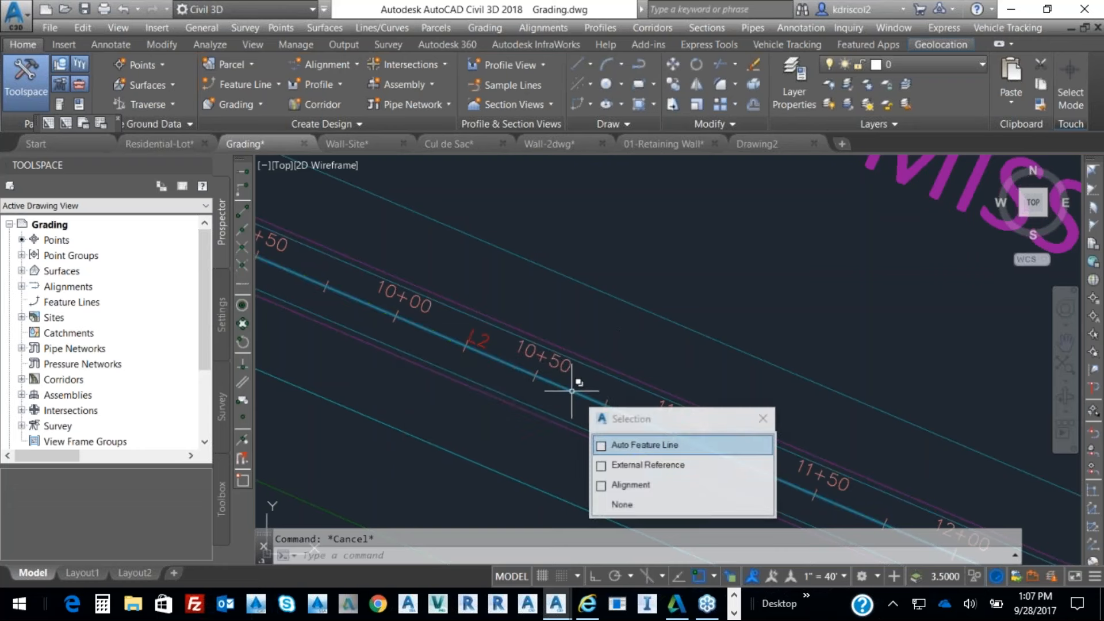
{"action": "left_click", "coordinate": [664, 448]}
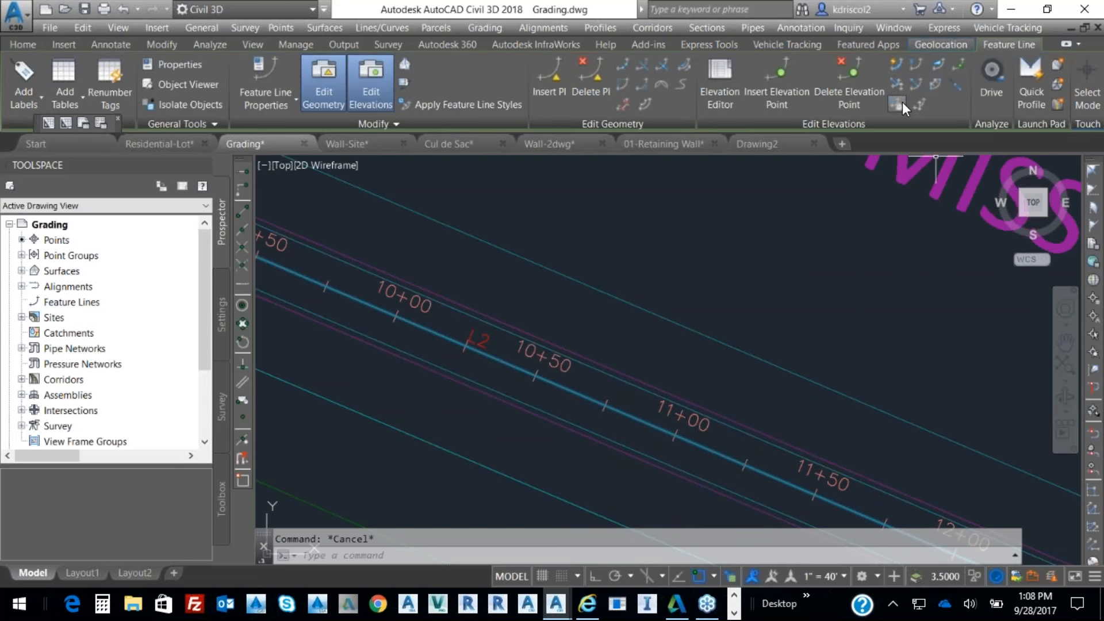
{"action": "left_click", "coordinate": [897, 103]}
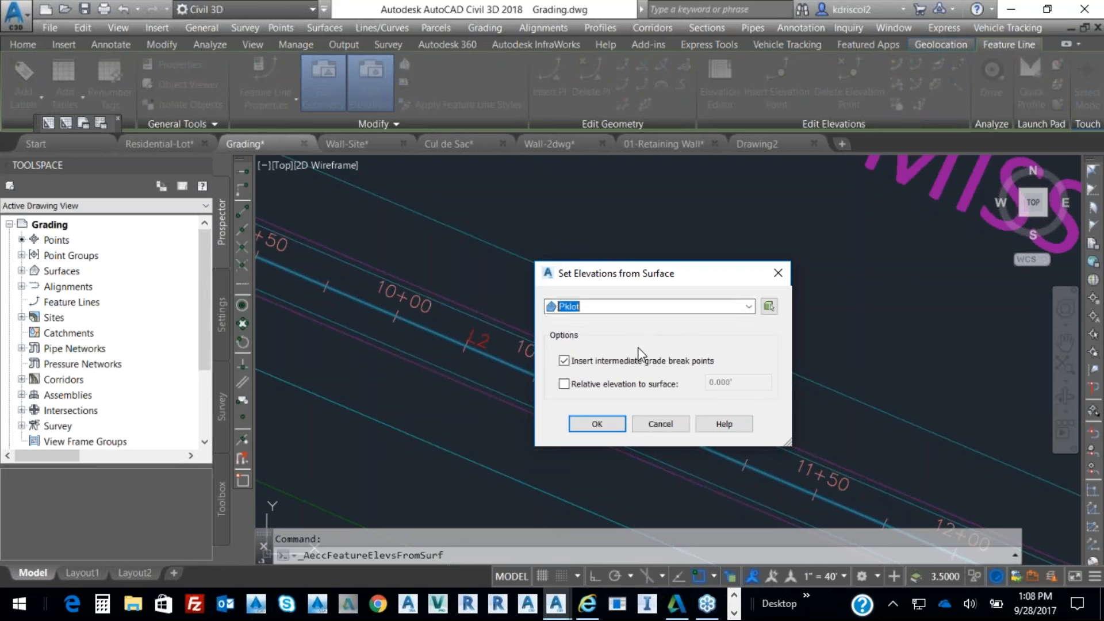
{"action": "left_click", "coordinate": [580, 362]}
{"action": "left_click", "coordinate": [749, 308]}
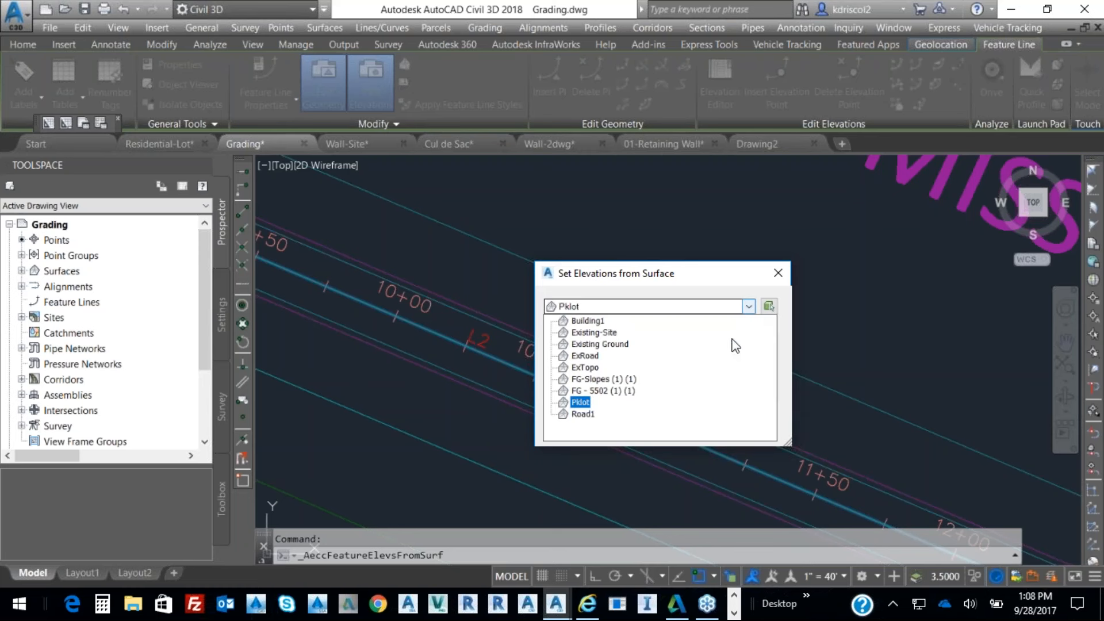
{"action": "left_click", "coordinate": [585, 356]}
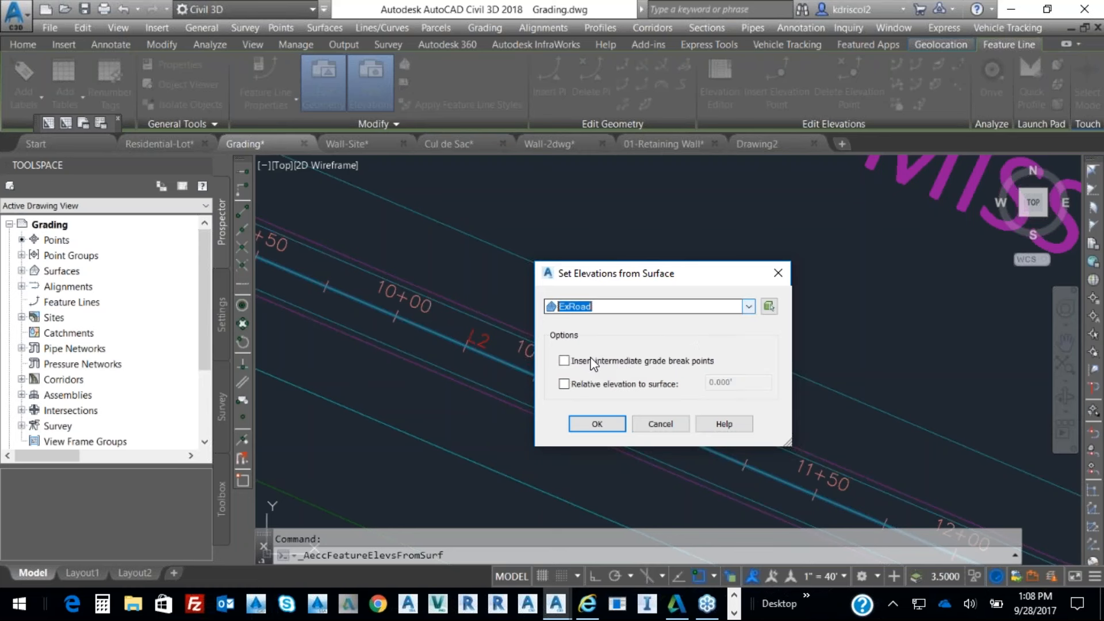
{"action": "left_click", "coordinate": [620, 423]}
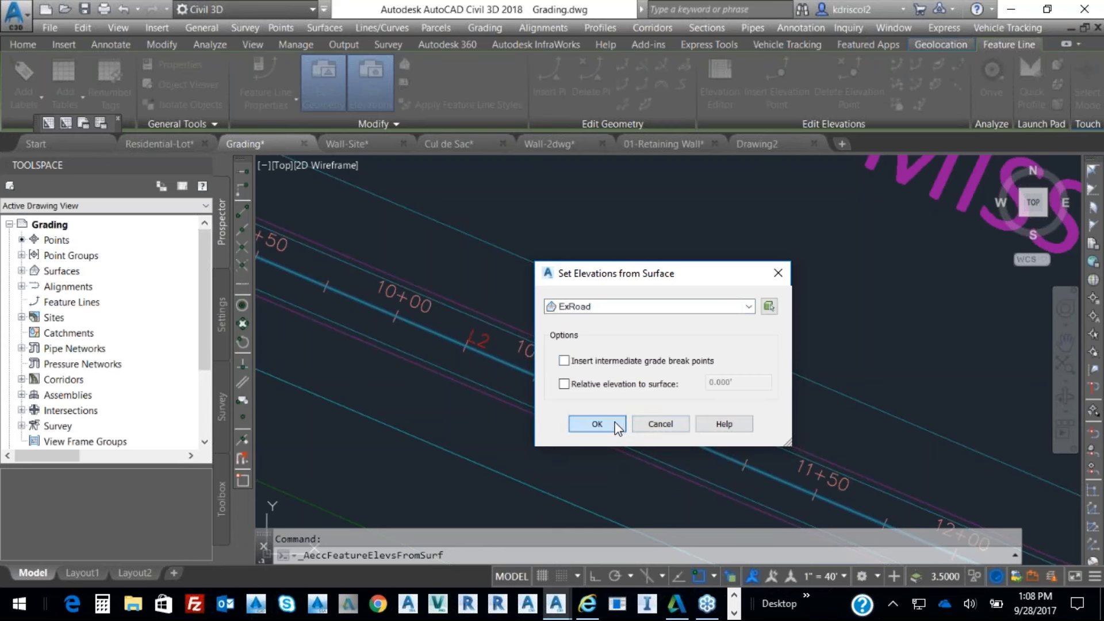
{"action": "left_click", "coordinate": [629, 414]}
{"action": "right_click", "coordinate": [636, 428]}
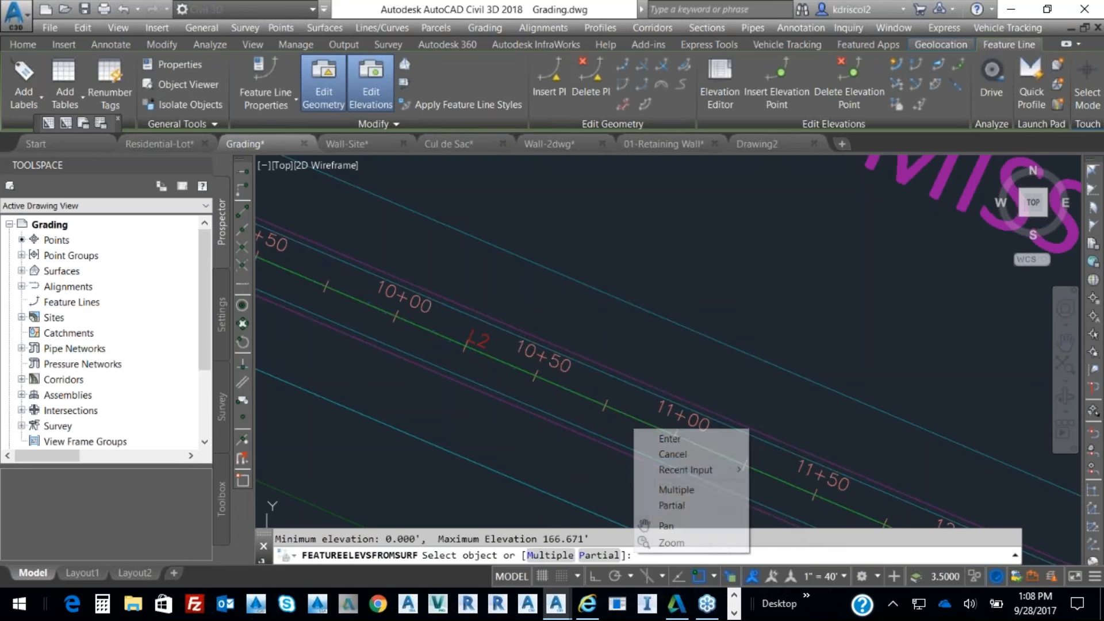
{"action": "left_click", "coordinate": [659, 439]}
Review the feature line's vertex elevations and grades in an enlarged Elevation Editor against the extent of Mission Avenue.
{"action": "right_click", "coordinate": [643, 366]}
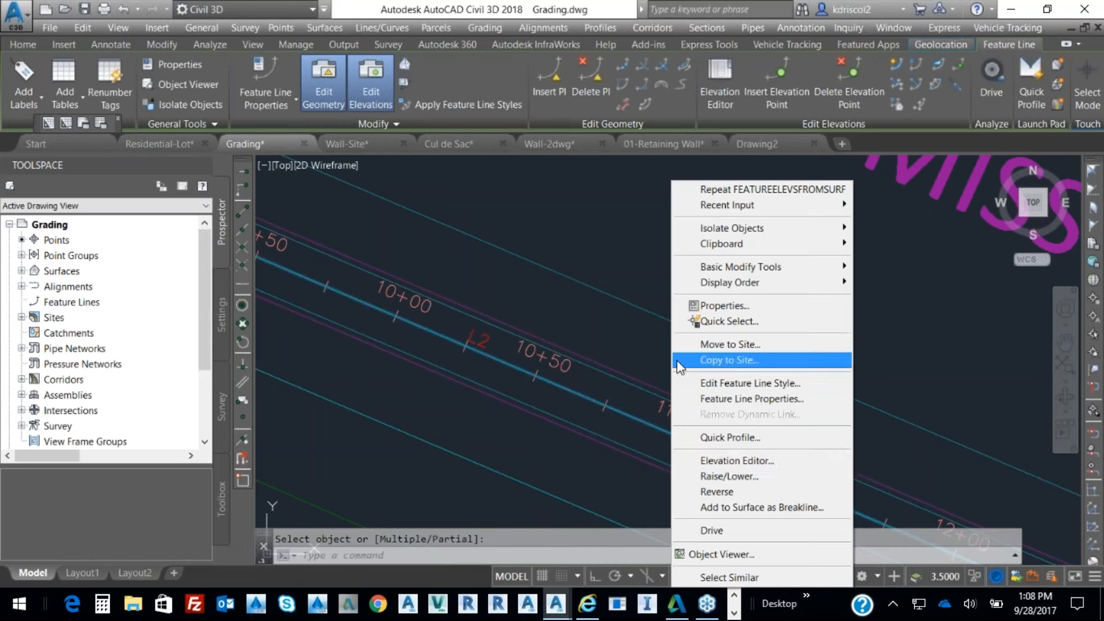
{"action": "left_click", "coordinate": [729, 461]}
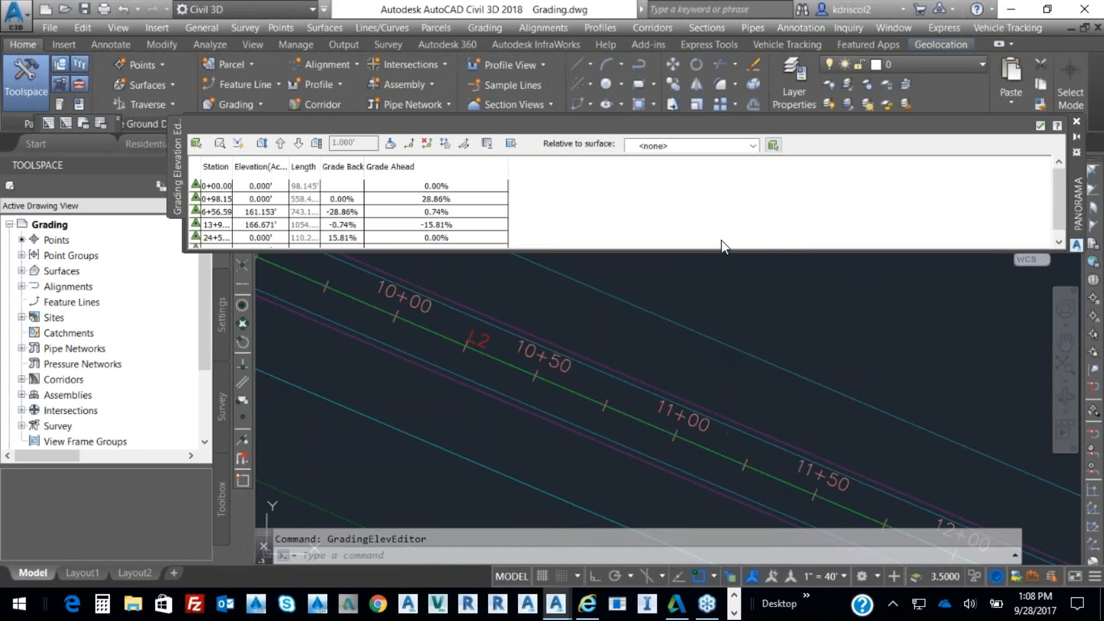
{"action": "left_click_drag", "start_coordinate": [718, 250], "coordinate": [722, 308]}
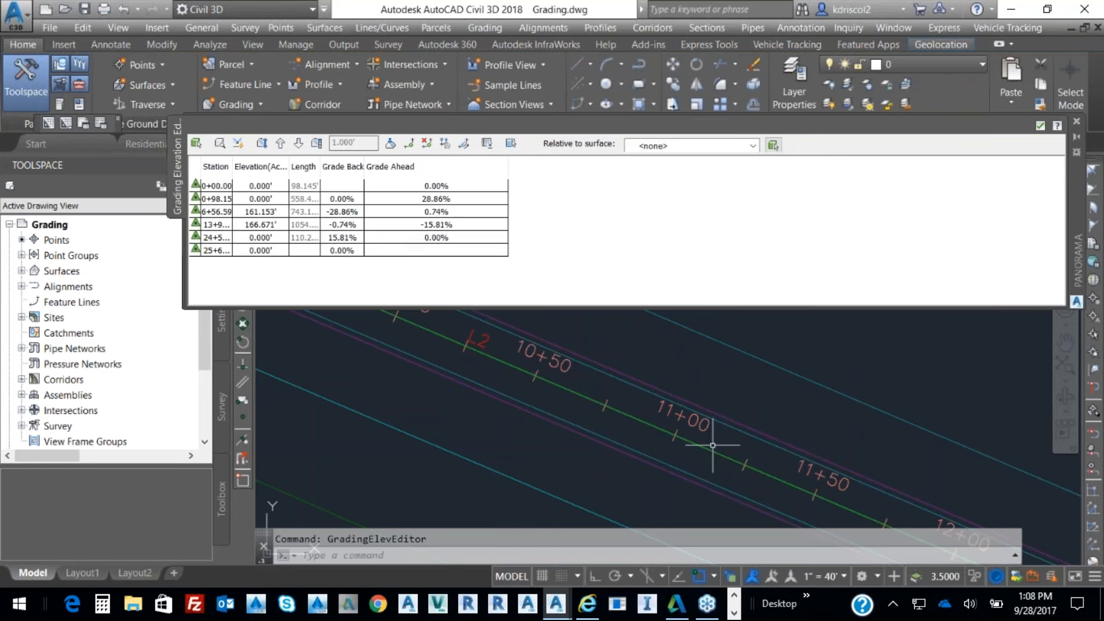
{"action": "scroll", "coordinate": [646, 394], "scroll_direction": "down", "scroll_amount": 8}
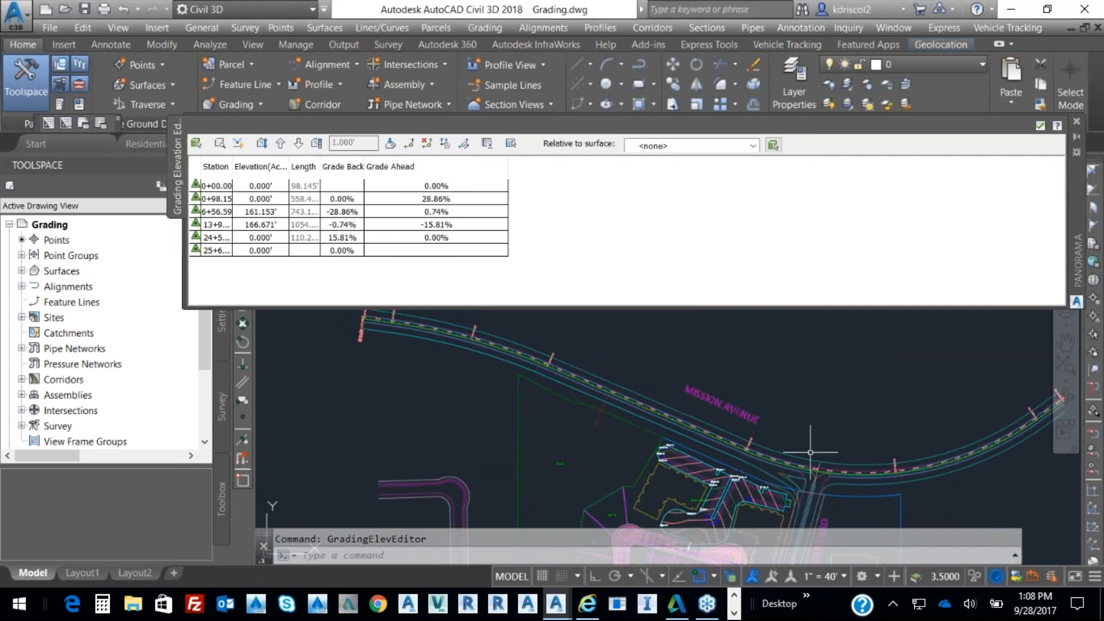
{"action": "mouse_move", "coordinate": [811, 454]}
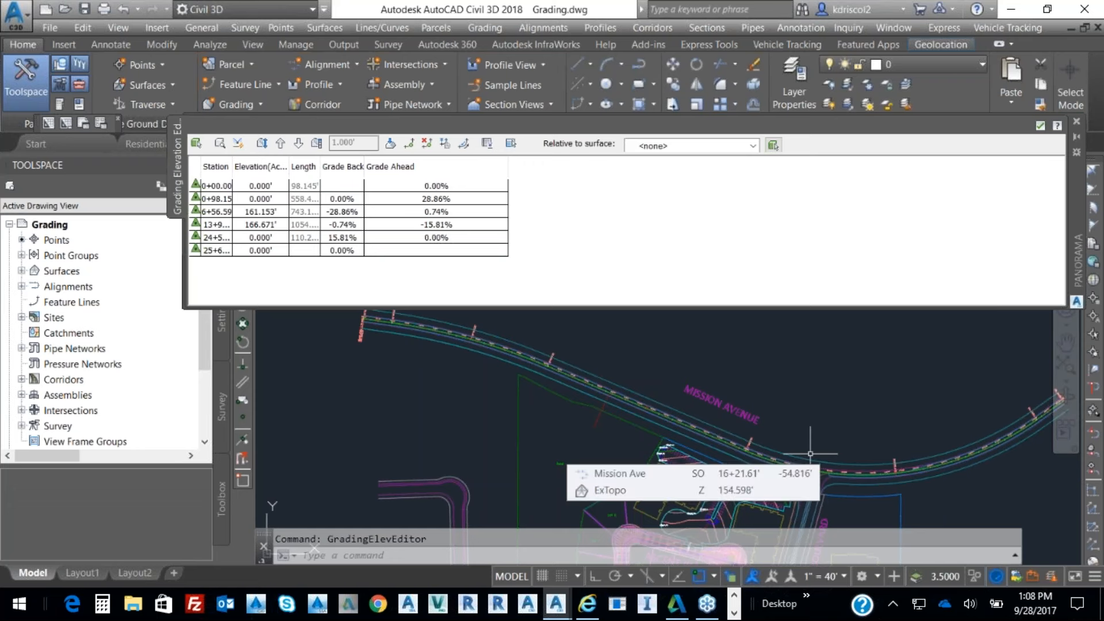
Set the on-surface part of the feature line from ExRoad with intermediate grade break points, and review the resulting elevation points.
{"action": "left_click", "coordinate": [447, 144]}
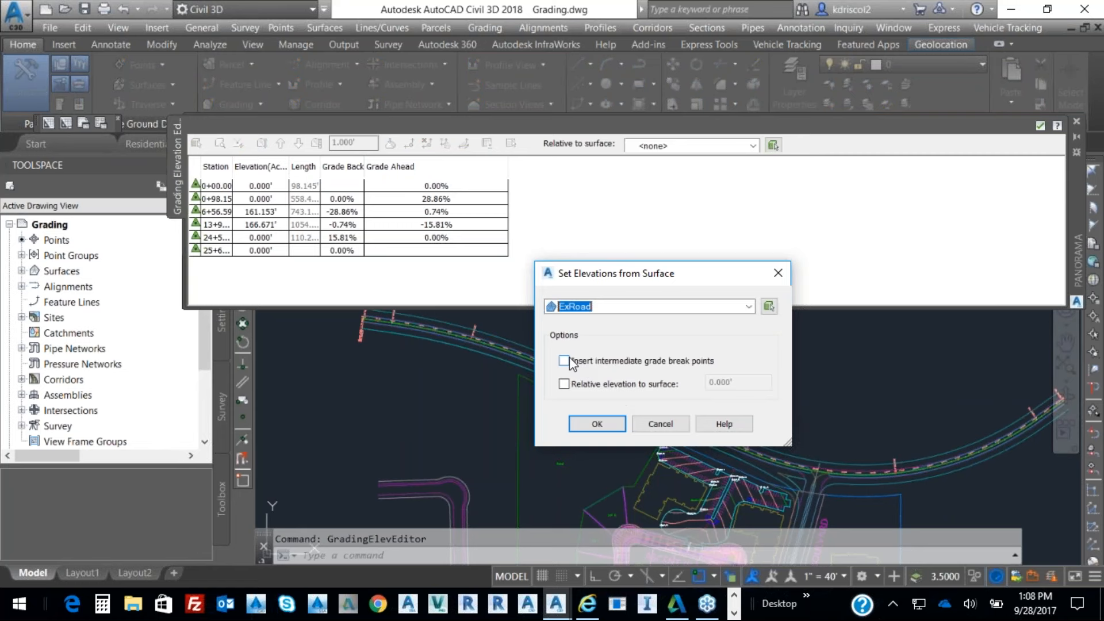
{"action": "left_click", "coordinate": [565, 361]}
{"action": "left_click", "coordinate": [599, 424]}
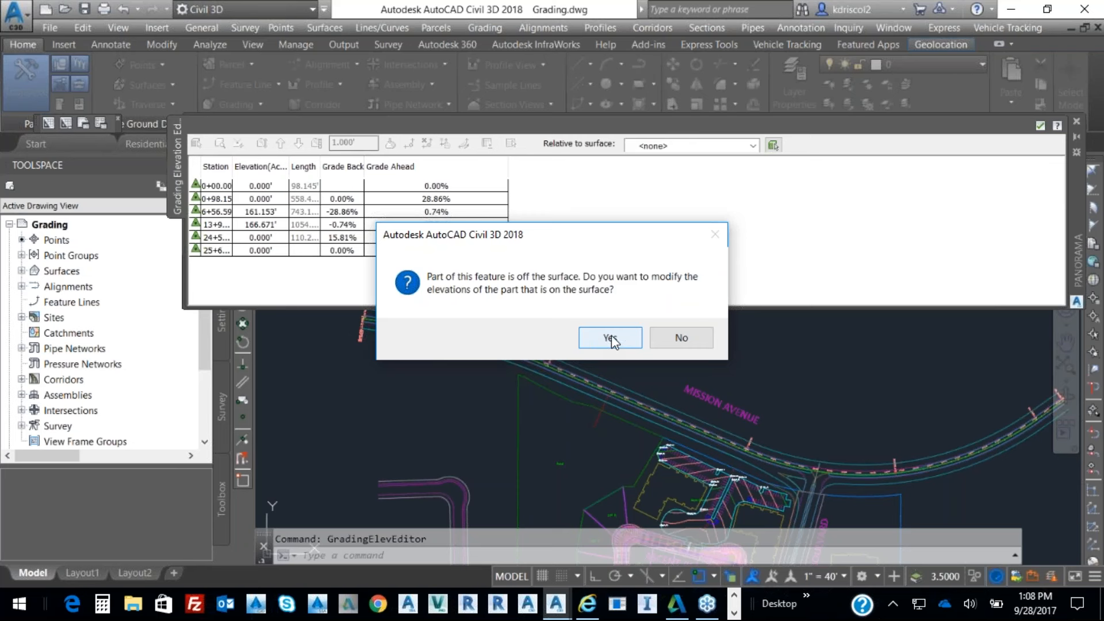
{"action": "left_click", "coordinate": [612, 340]}
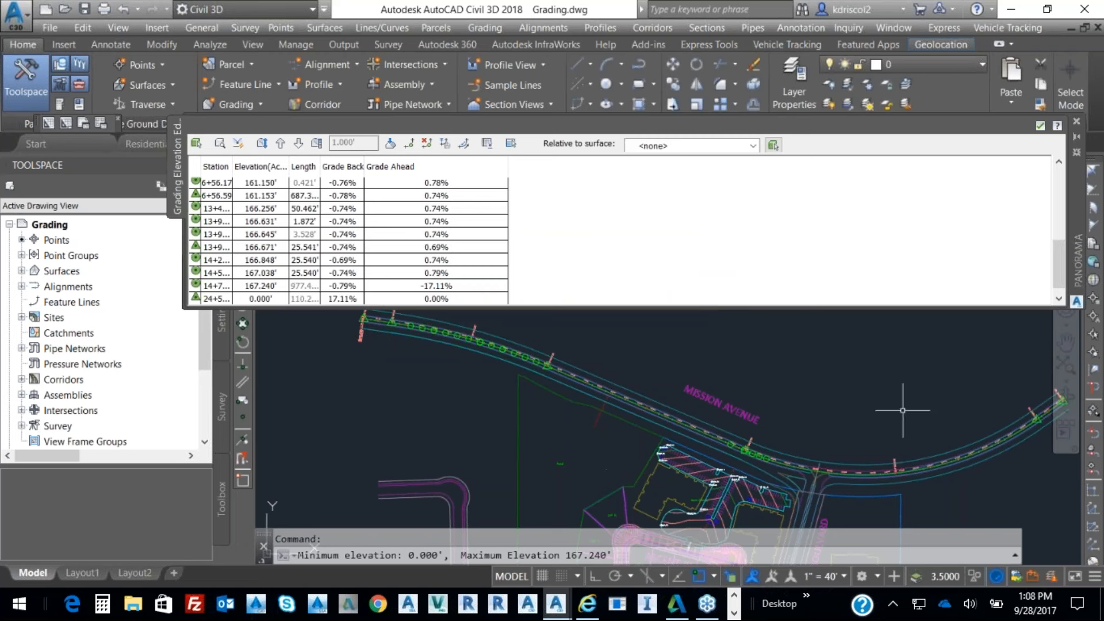
{"action": "left_click_drag", "start_coordinate": [530, 309], "coordinate": [522, 476]}
{"action": "left_click", "coordinate": [483, 307]}
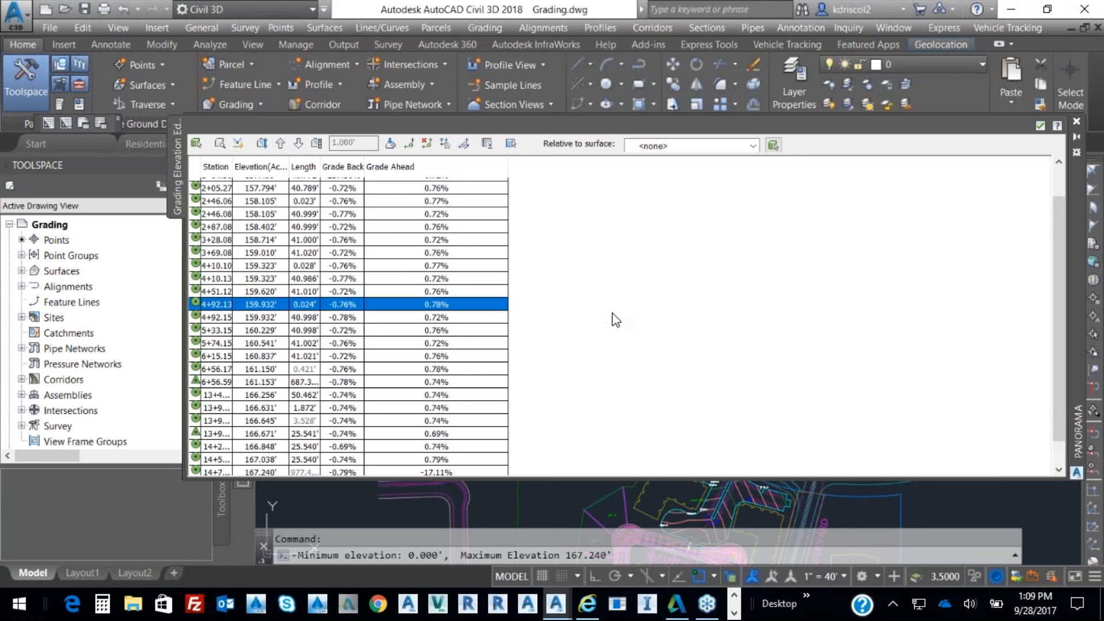
Set the feature line's elevation to 157.8' at station 0+98.15 and 157.9' at station 0+00.00.
{"action": "scroll", "coordinate": [610, 313], "scroll_direction": "up", "scroll_amount": 1}
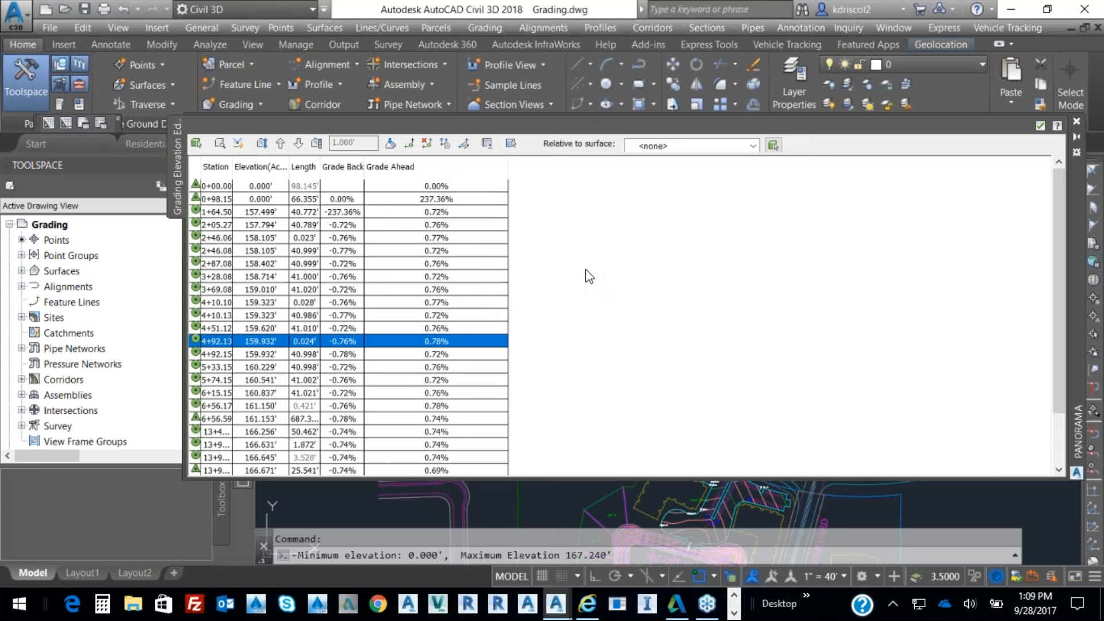
{"action": "double_click", "coordinate": [281, 198]}
{"action": "type", "text": "157"}
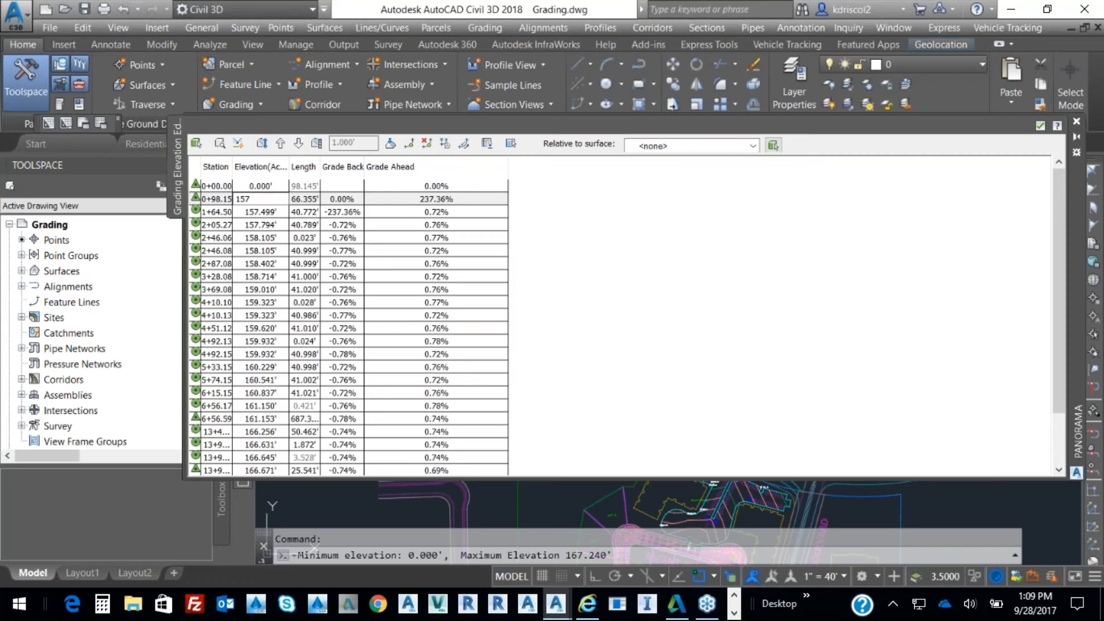
{"action": "type", "text": ".0"}
{"action": "left_click", "coordinate": [277, 189]}
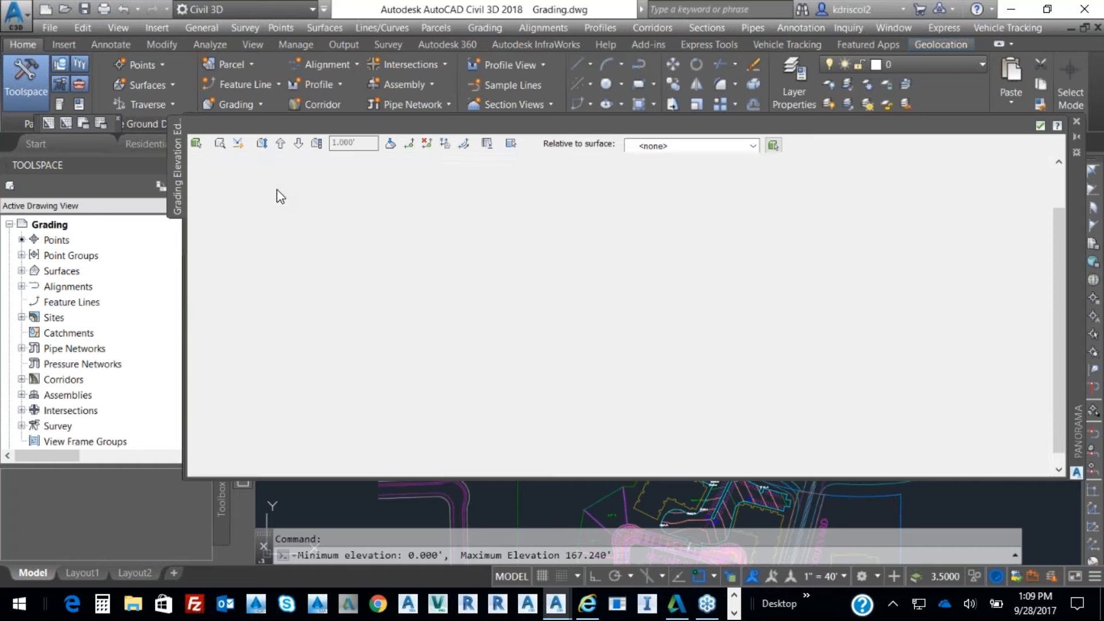
{"action": "scroll", "coordinate": [277, 189], "scroll_direction": "up", "scroll_amount": 2}
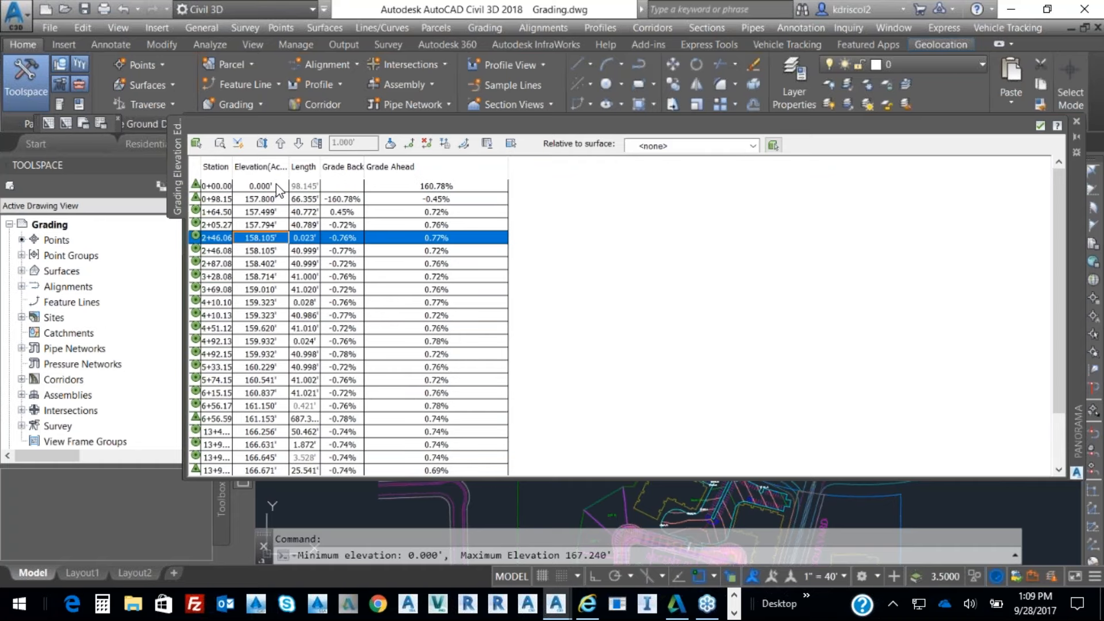
{"action": "left_click", "coordinate": [281, 187]}
{"action": "left_click", "coordinate": [281, 186]}
{"action": "type", "text": "157.9"}
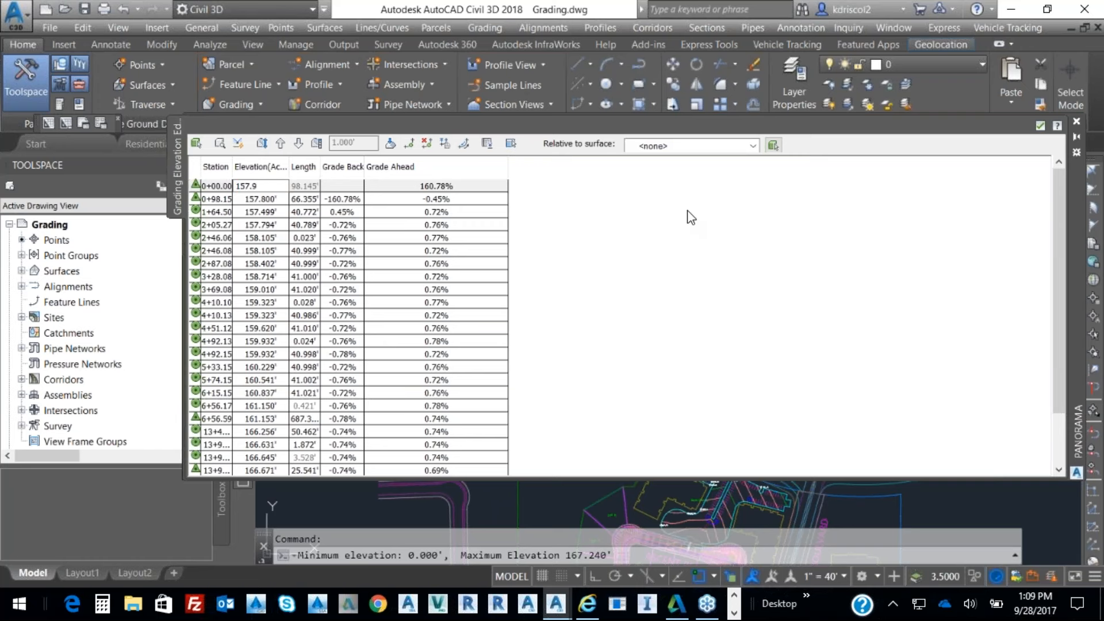
{"action": "left_click", "coordinate": [699, 233]}
Set the elevations of the feature line's last two vertices to 167.5' and 167.9', and close the Elevation Editor.
{"action": "scroll", "coordinate": [1060, 260], "scroll_direction": "down", "scroll_amount": 1}
{"action": "left_click", "coordinate": [273, 457]}
{"action": "left_click", "coordinate": [274, 458]}
{"action": "type", "text": "1"}
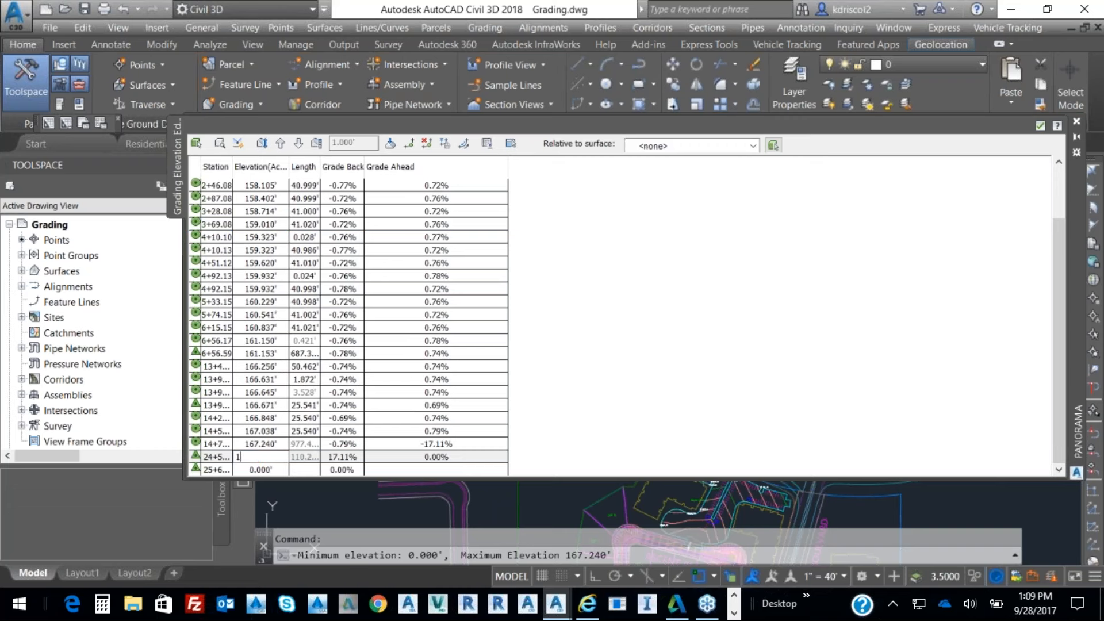
{"action": "type", "text": "67.5"}
{"action": "key", "text": "Return"}
{"action": "left_click", "coordinate": [278, 469]}
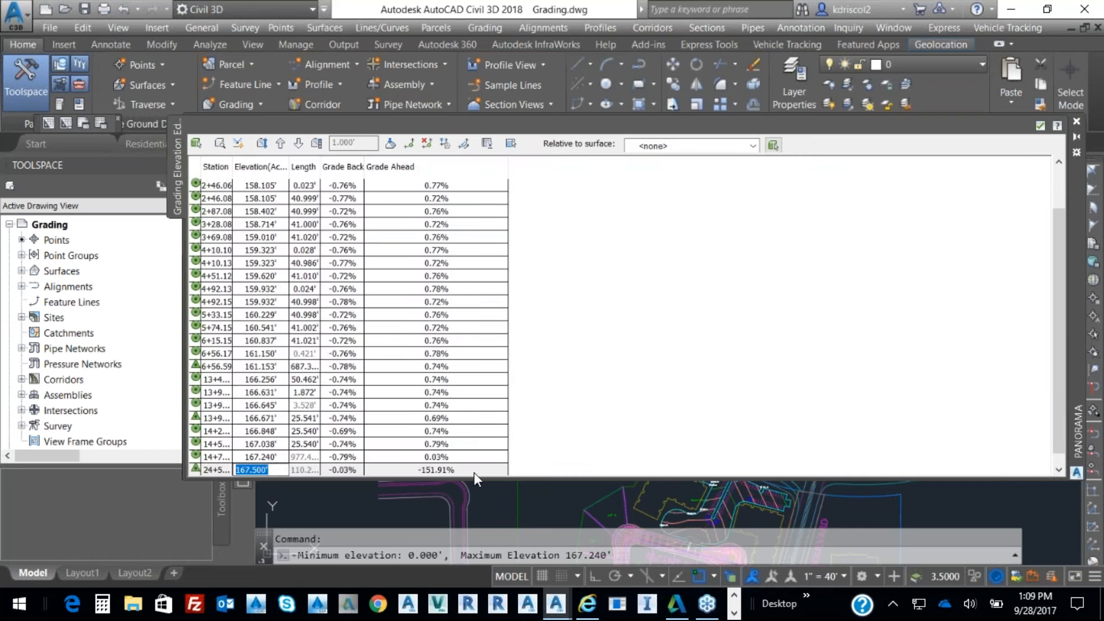
{"action": "scroll", "coordinate": [471, 471], "scroll_direction": "down", "scroll_amount": 1}
{"action": "left_click", "coordinate": [266, 470]}
{"action": "left_click", "coordinate": [267, 471]}
{"action": "type", "text": "17"}
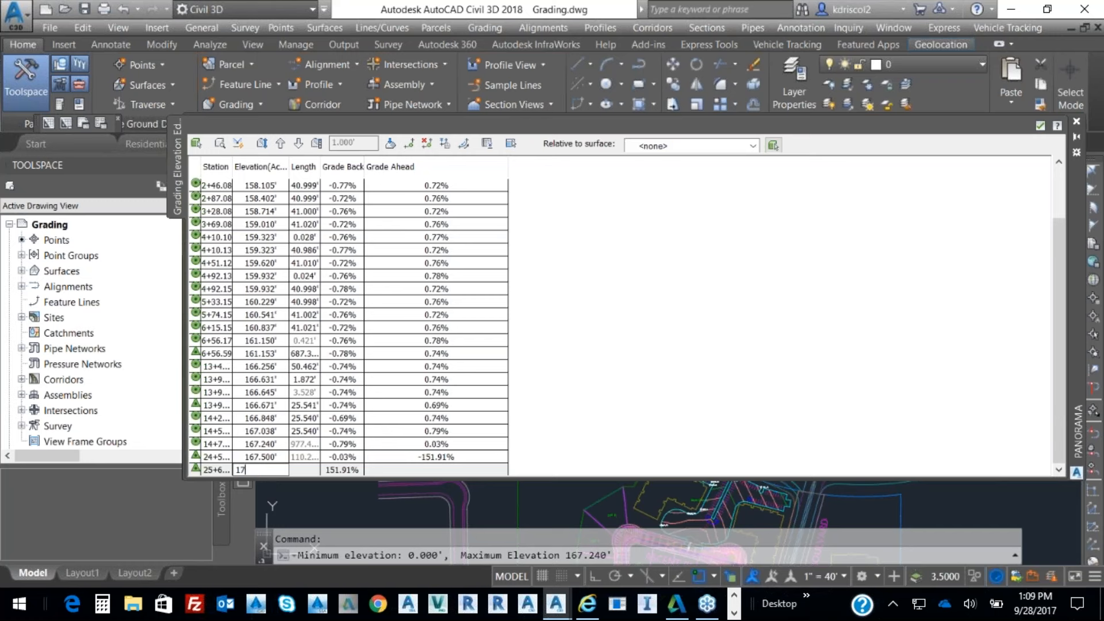
{"action": "type", "text": "67.9"}
{"action": "key", "text": "Return"}
{"action": "left_click", "coordinate": [1040, 126]}
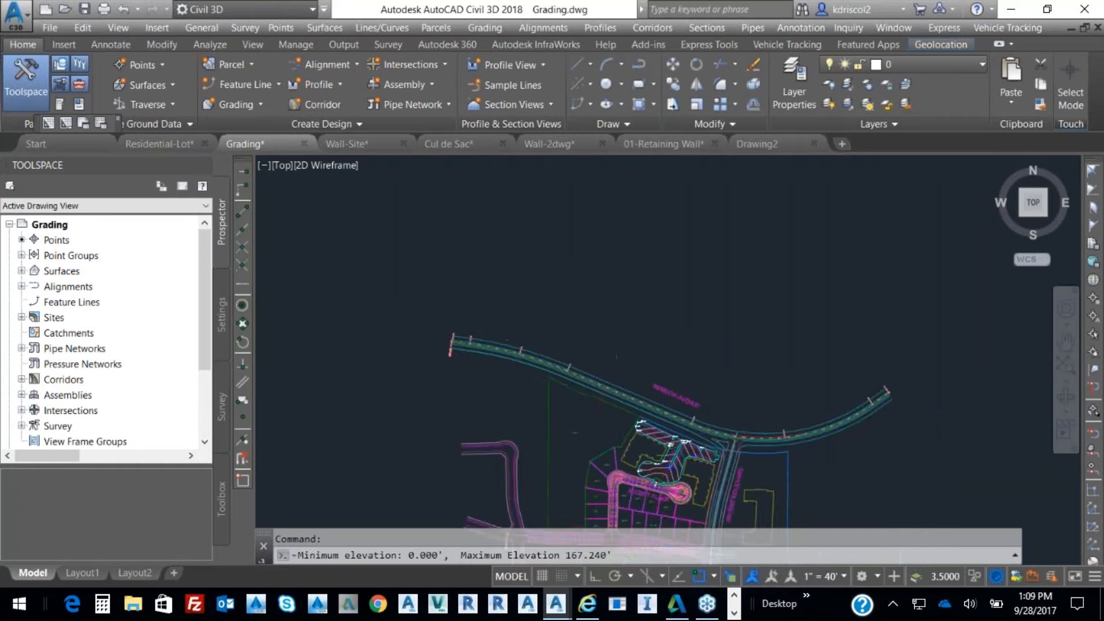
Start a corridor with a feature line baseline, picking the Mission Avenue auto feature line and naming it Cl.
{"action": "scroll", "coordinate": [629, 403], "scroll_direction": "up", "scroll_amount": 5}
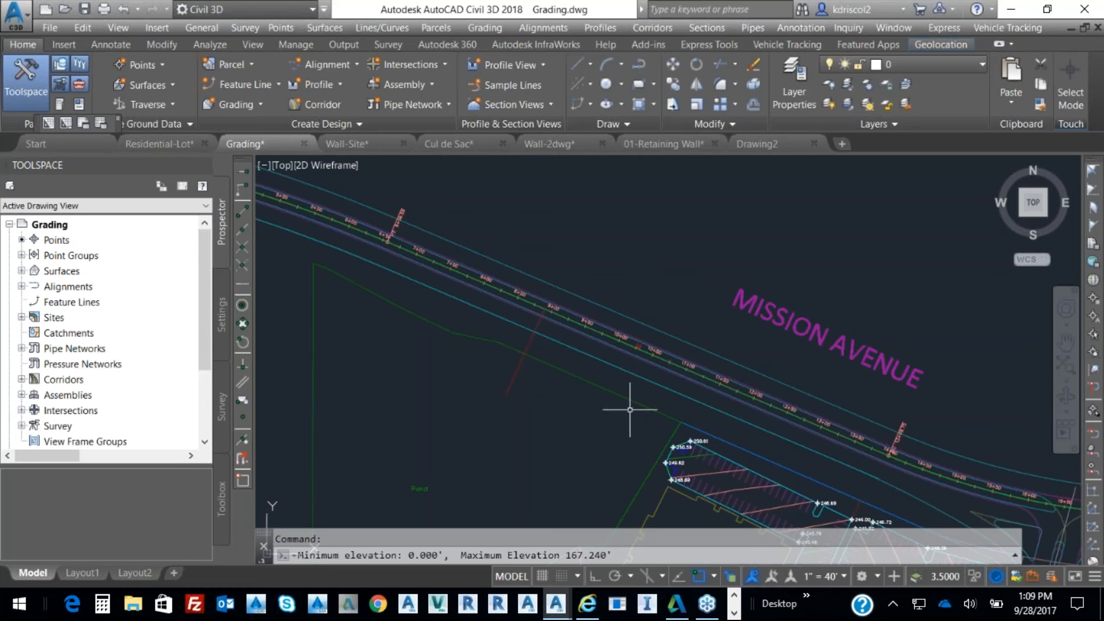
{"action": "mouse_move", "coordinate": [630, 410]}
{"action": "left_click", "coordinate": [653, 29]}
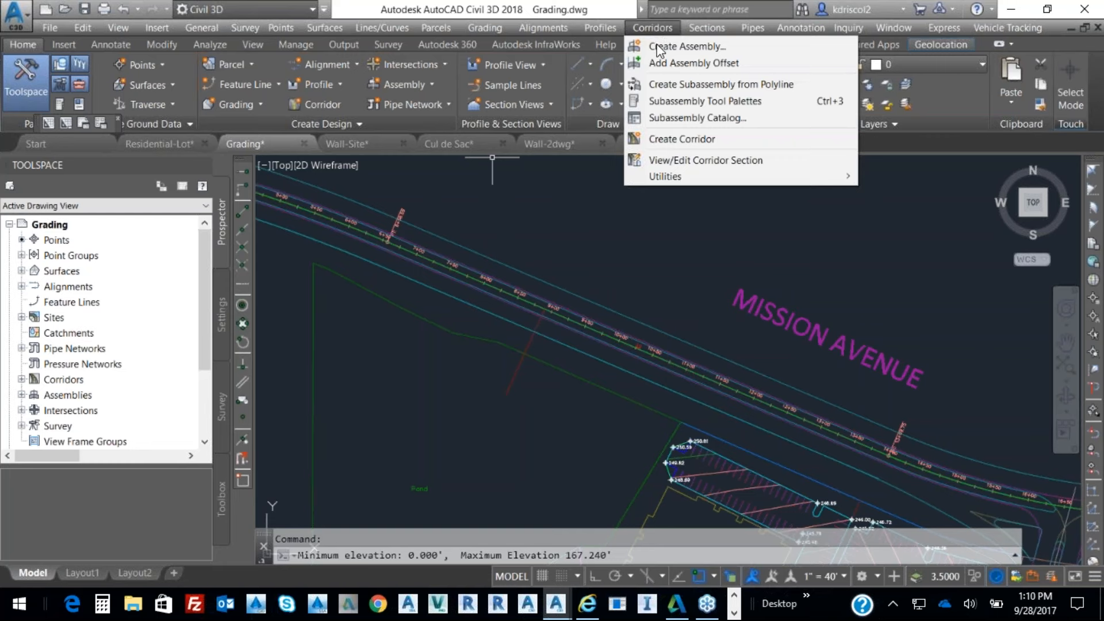
{"action": "left_click", "coordinate": [681, 139]}
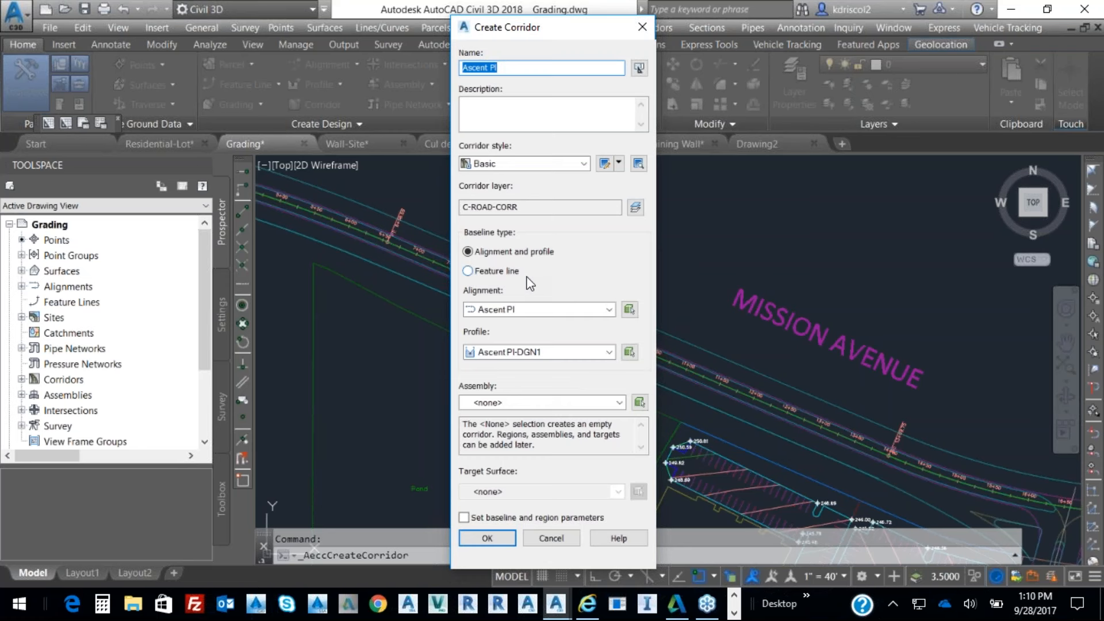
{"action": "left_click", "coordinate": [468, 271]}
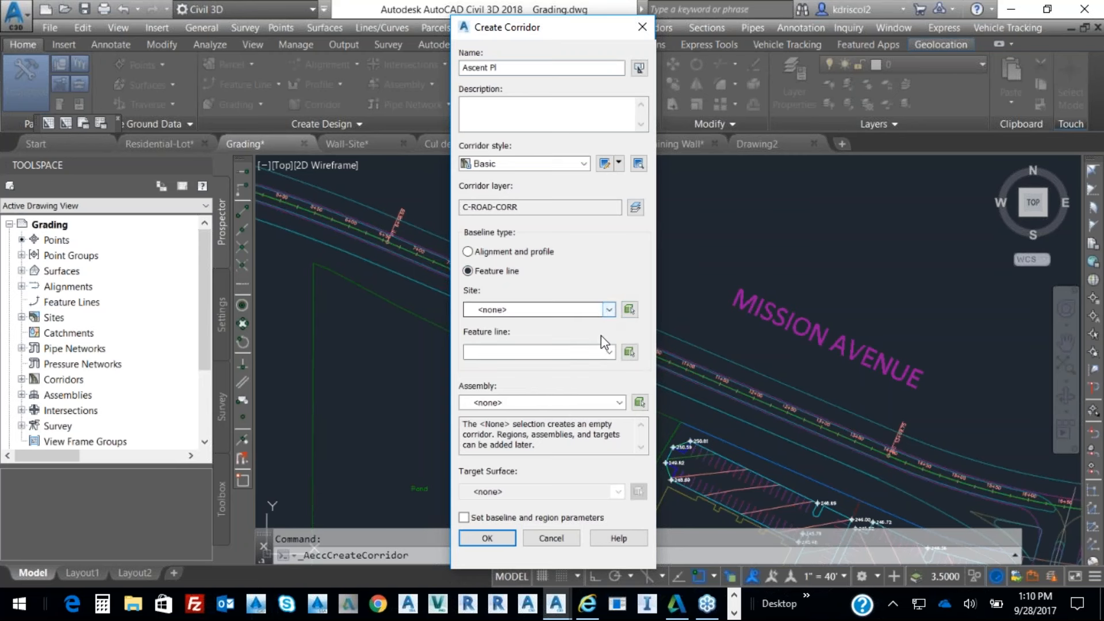
{"action": "left_click", "coordinate": [631, 353]}
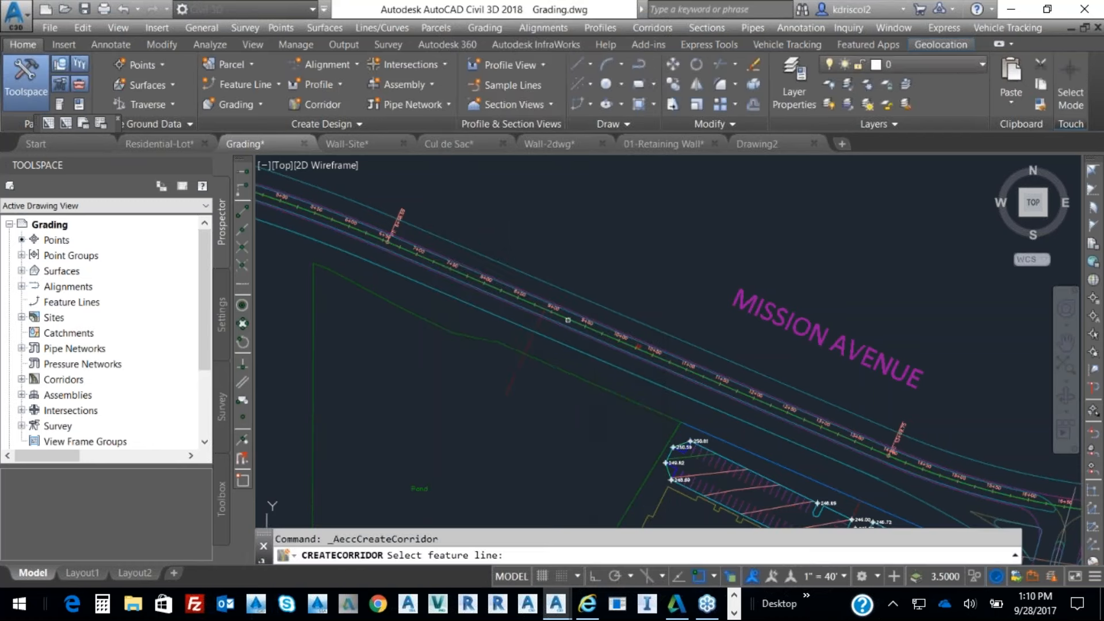
{"action": "scroll", "coordinate": [538, 306], "scroll_direction": "up", "scroll_amount": 5}
{"action": "left_click", "coordinate": [563, 298]}
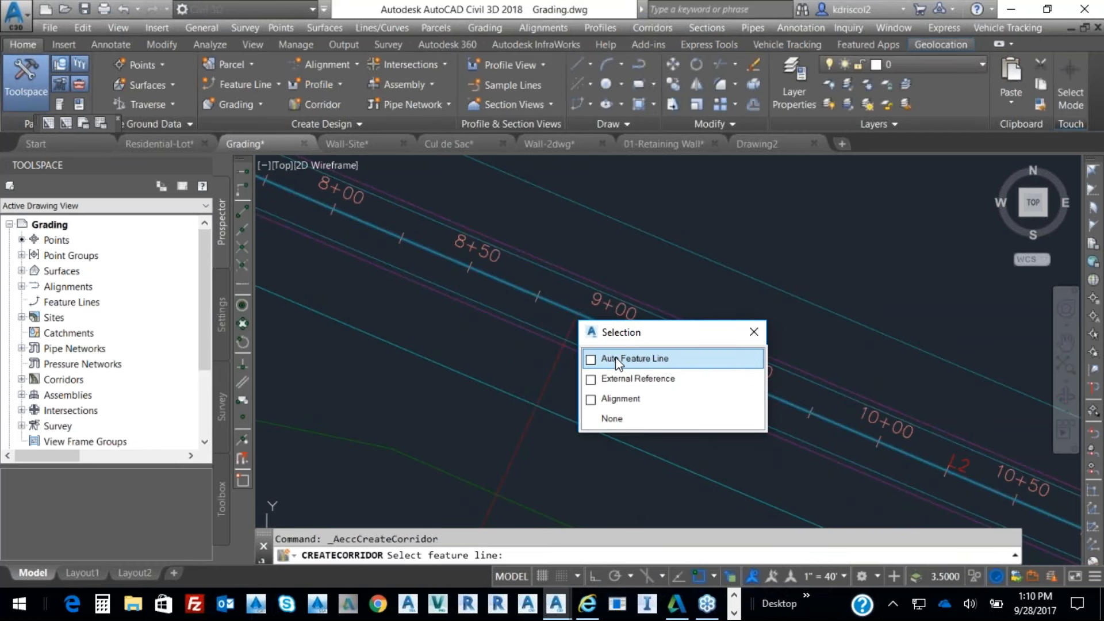
{"action": "left_click", "coordinate": [657, 365]}
{"action": "left_click", "coordinate": [614, 307]}
{"action": "type", "text": "Cl"}
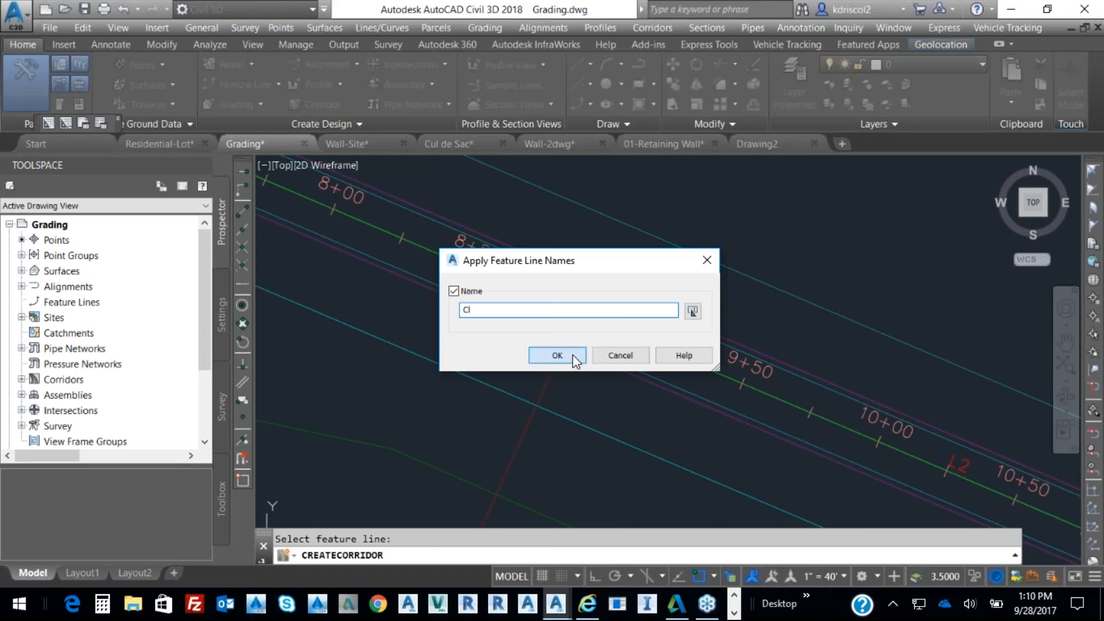
{"action": "left_click", "coordinate": [574, 355]}
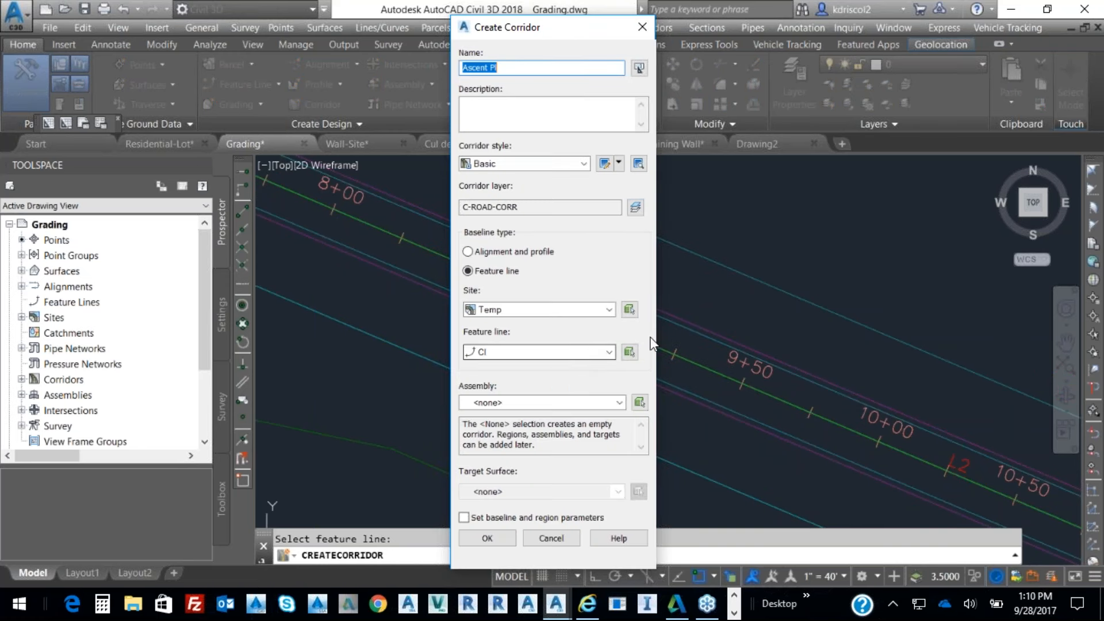
Assign the Residential-Full assembly and the ExTopo target surface to the corridor, and accept the corridor settings.
{"action": "left_click", "coordinate": [575, 404]}
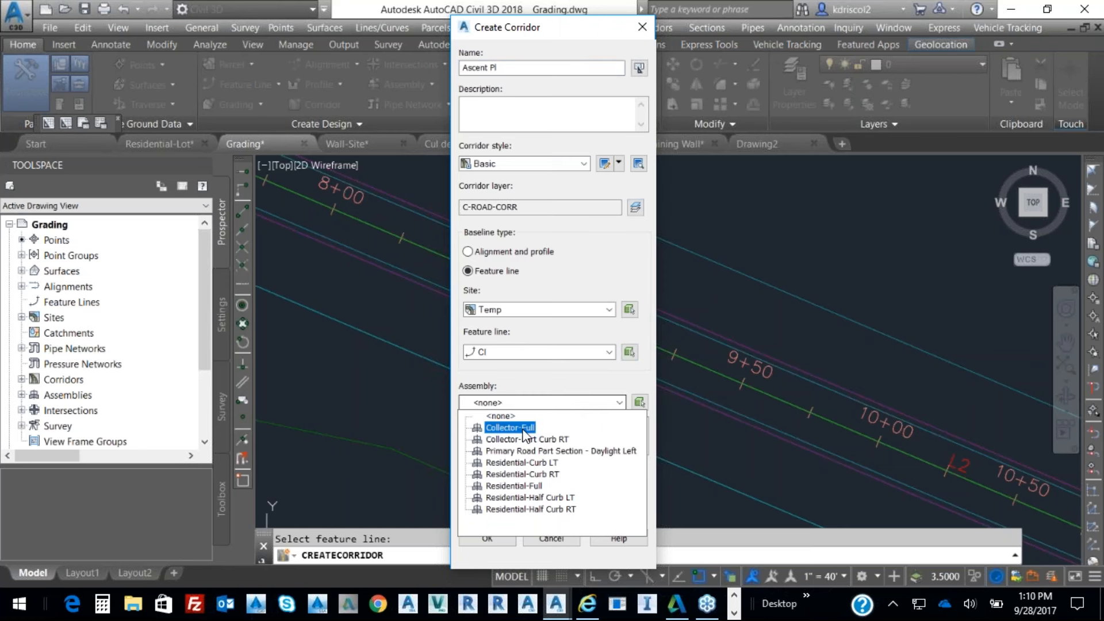
{"action": "left_click", "coordinate": [517, 485]}
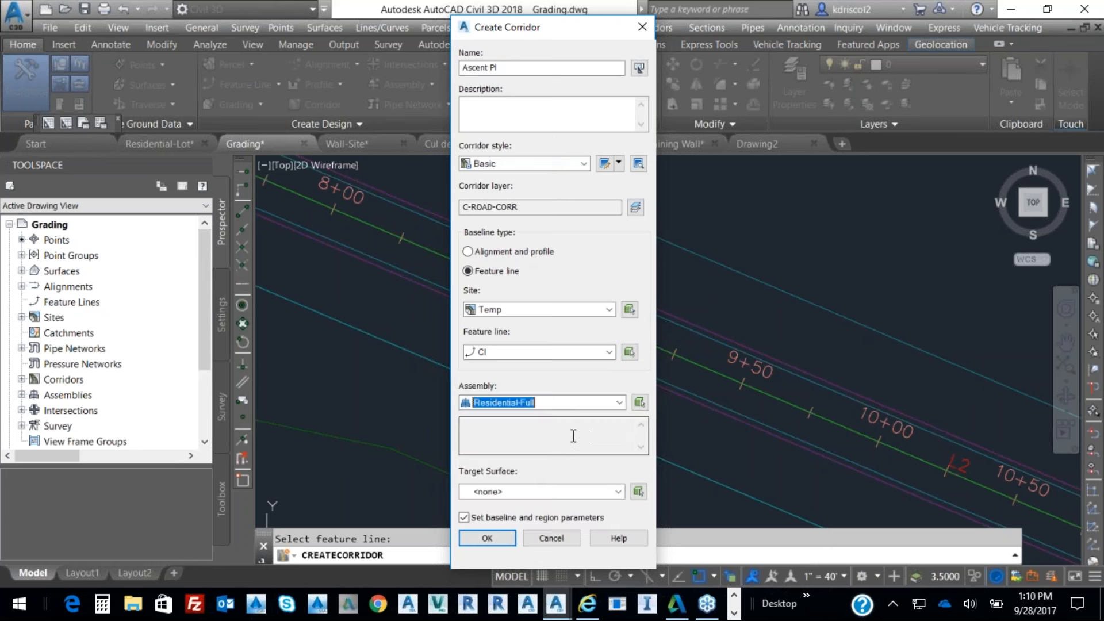
{"action": "left_click", "coordinate": [558, 490]}
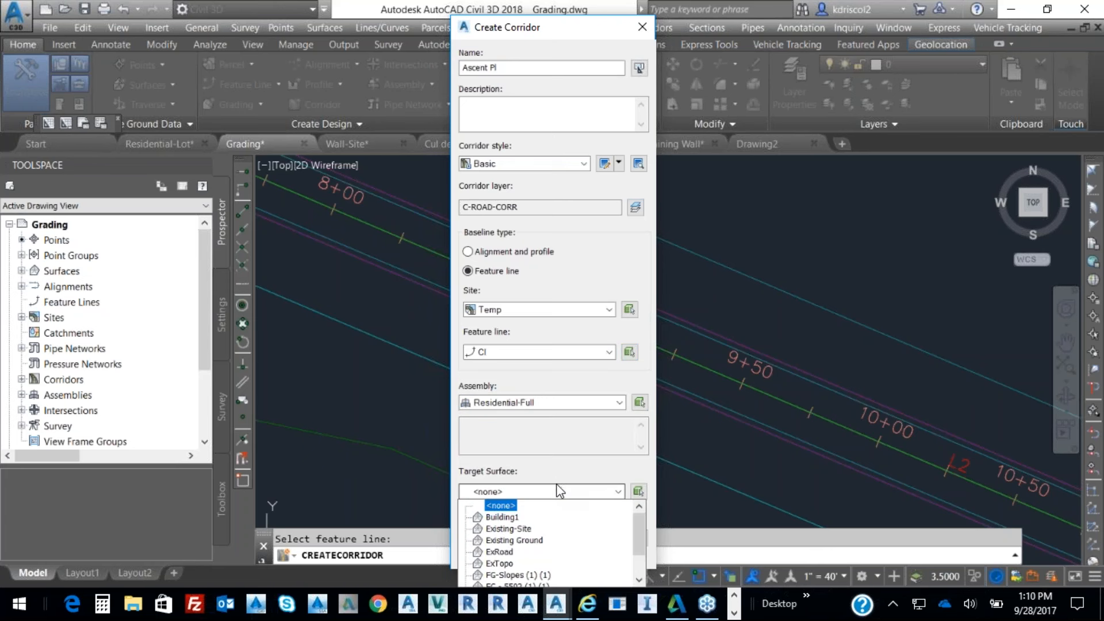
{"action": "left_click", "coordinate": [499, 564]}
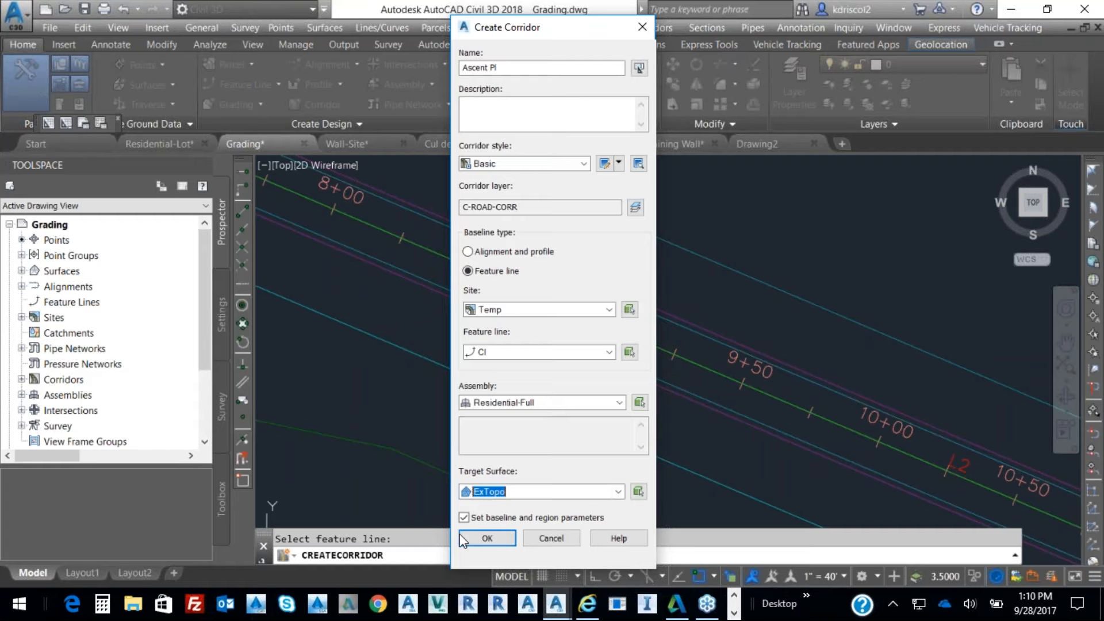
{"action": "left_click", "coordinate": [480, 536]}
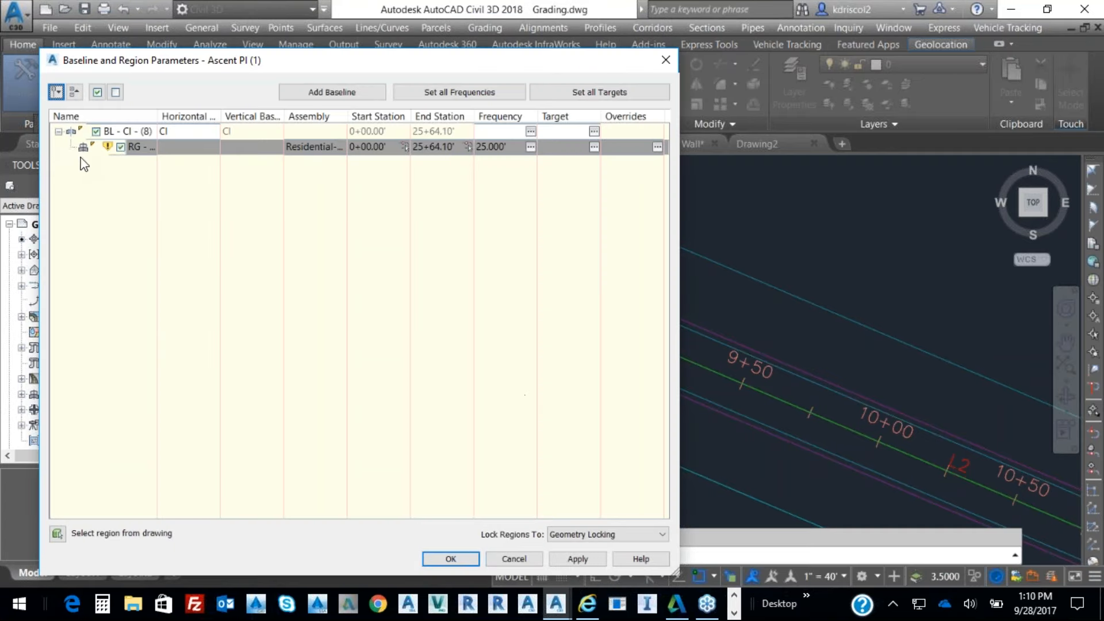
Try ExTopo and Existing Ground as the target for all of the region's surfaces, and rebuild the corridor with the region parameters.
{"action": "left_click", "coordinate": [594, 147]}
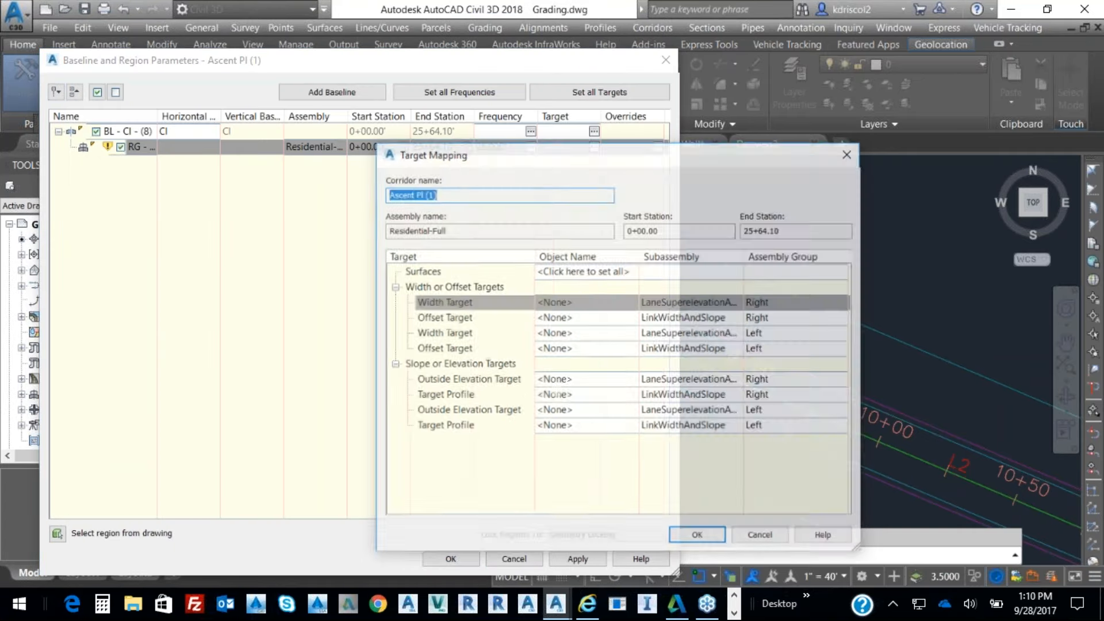
{"action": "left_click", "coordinate": [583, 270]}
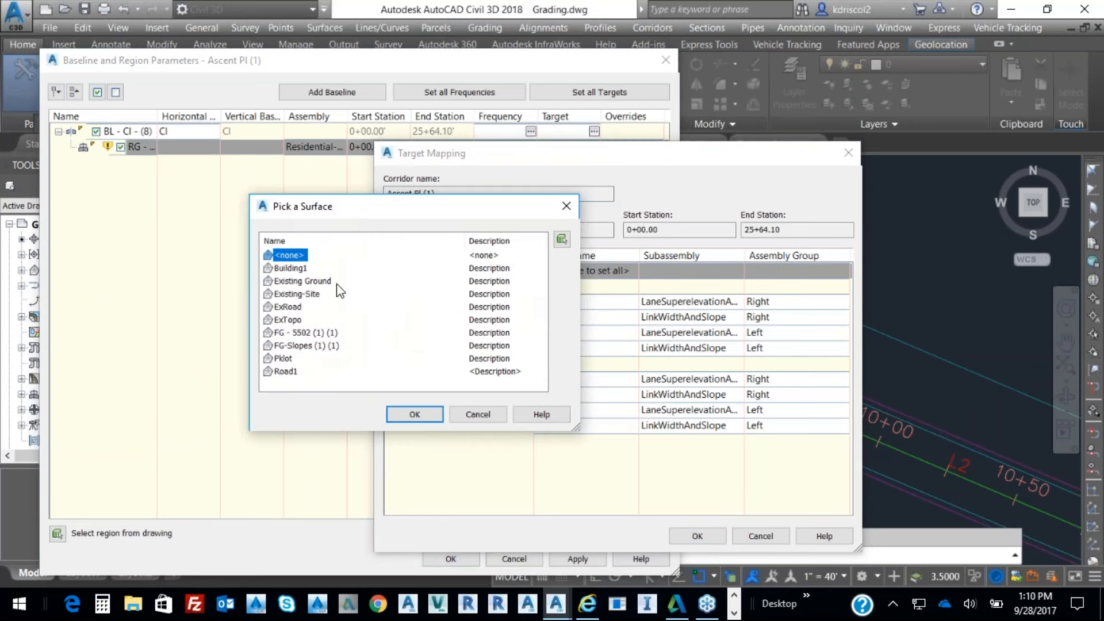
{"action": "left_click", "coordinate": [297, 322]}
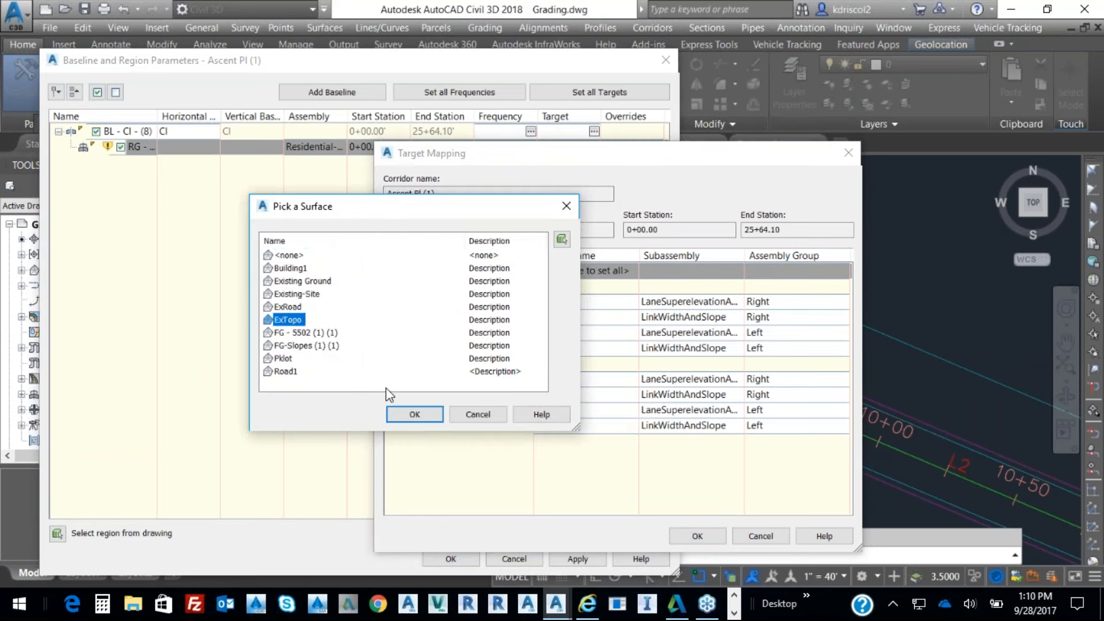
{"action": "left_click", "coordinate": [432, 414]}
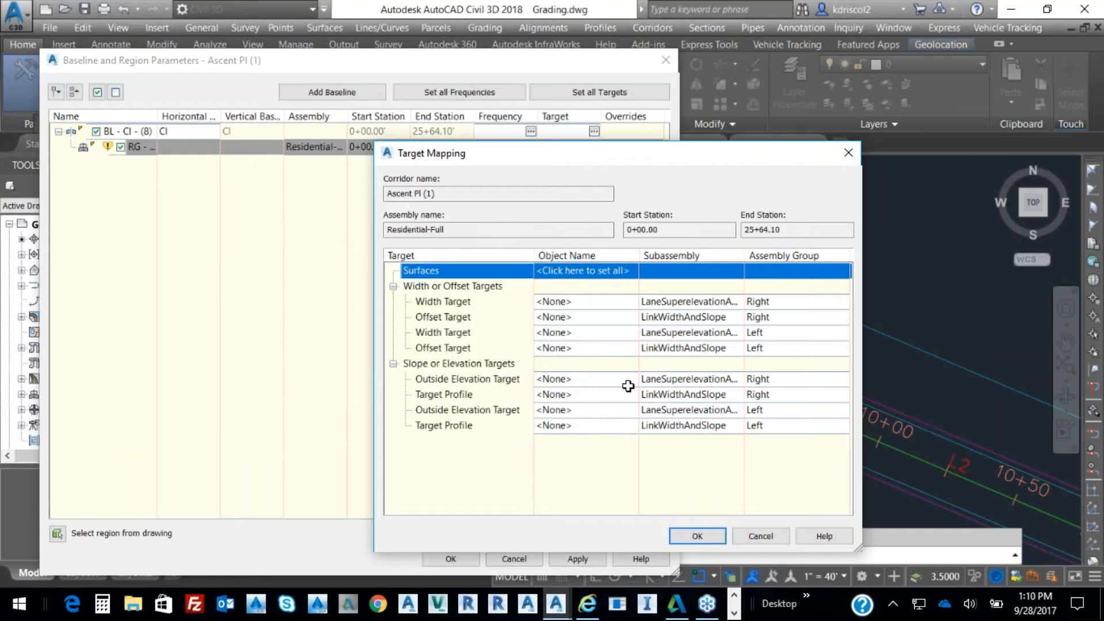
{"action": "left_click", "coordinate": [597, 272]}
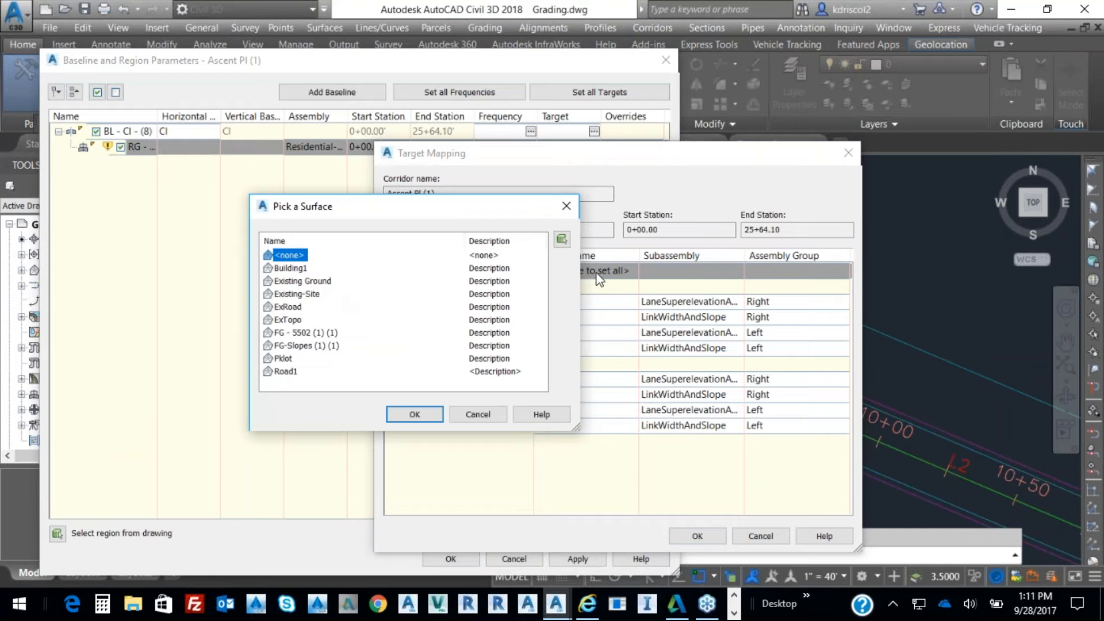
{"action": "left_click", "coordinate": [305, 282]}
{"action": "left_click", "coordinate": [418, 414]}
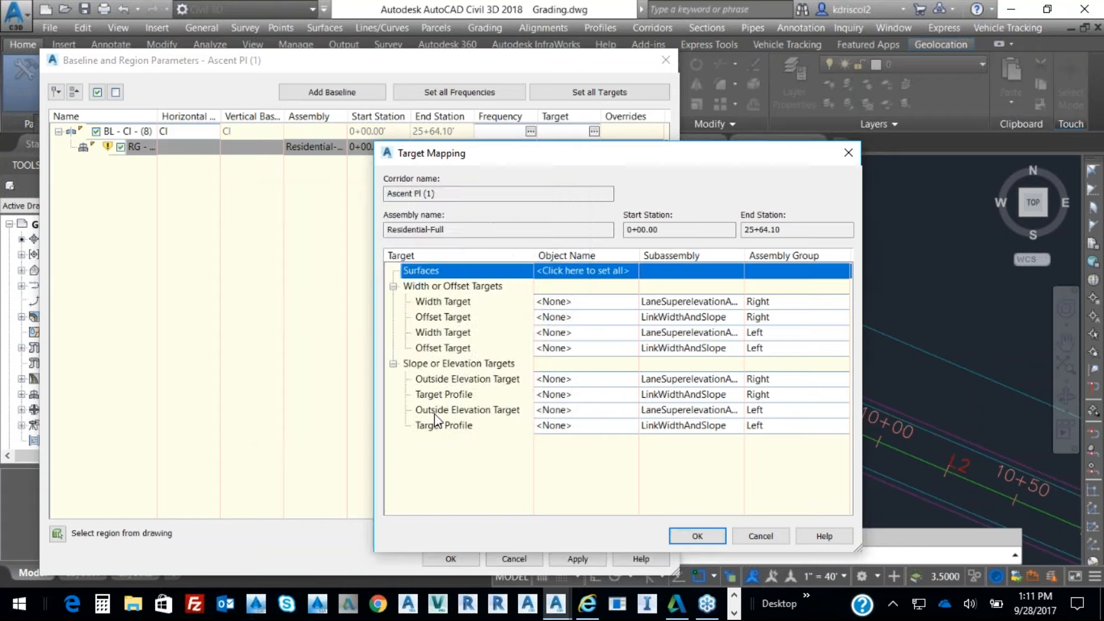
{"action": "left_click", "coordinate": [698, 535]}
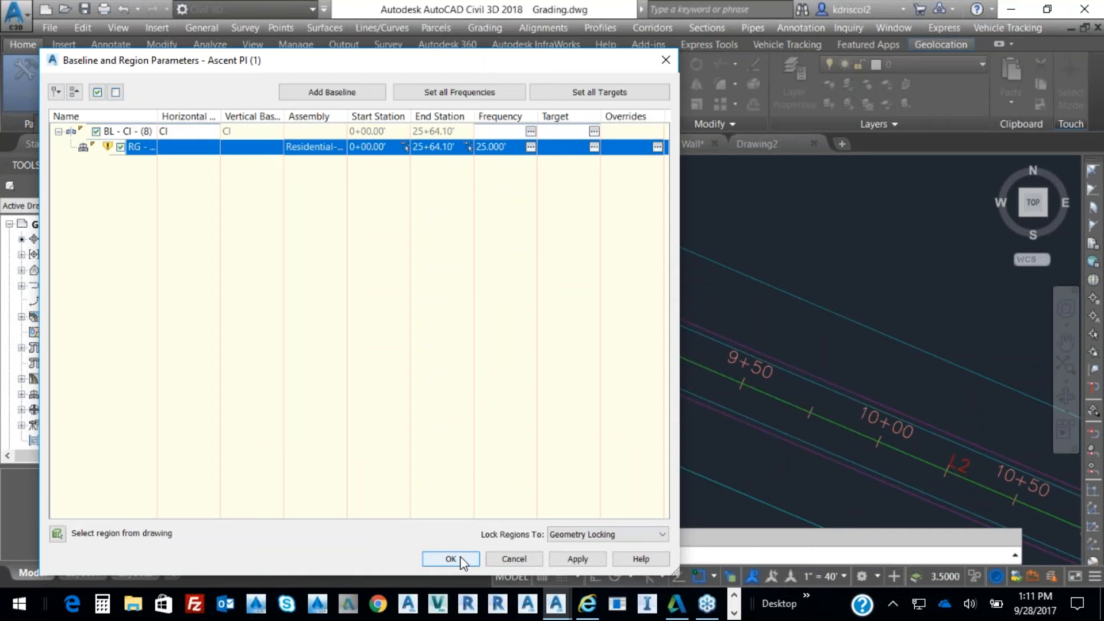
{"action": "left_click", "coordinate": [451, 558]}
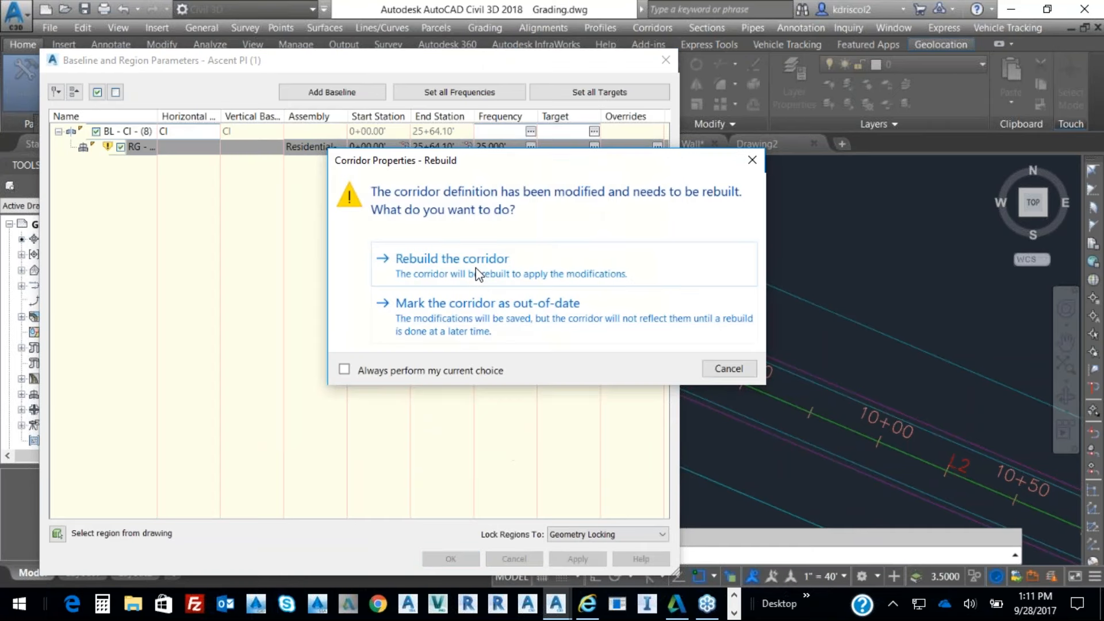
{"action": "left_click", "coordinate": [476, 276]}
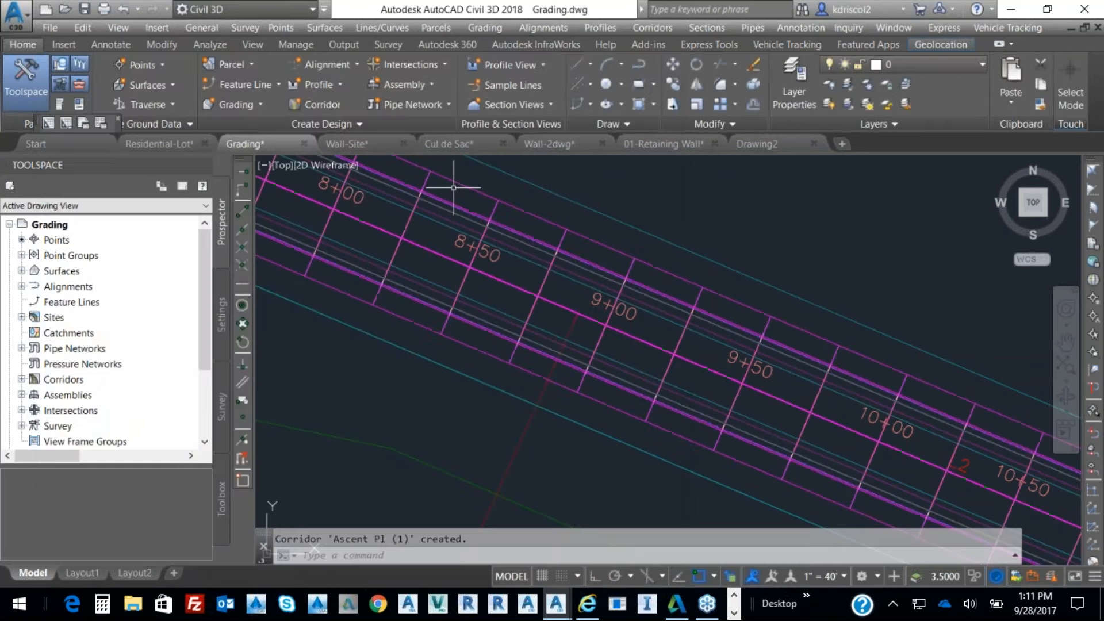
Inspect the new Mission Avenue corridor in 3D in the Object Viewer, orbiting and enlarging its curved stretch, and close the viewer.
{"action": "scroll", "coordinate": [551, 260], "scroll_direction": "down", "scroll_amount": 4}
{"action": "left_click", "coordinate": [713, 311]}
{"action": "right_click", "coordinate": [719, 242]}
{"action": "left_click", "coordinate": [776, 546]}
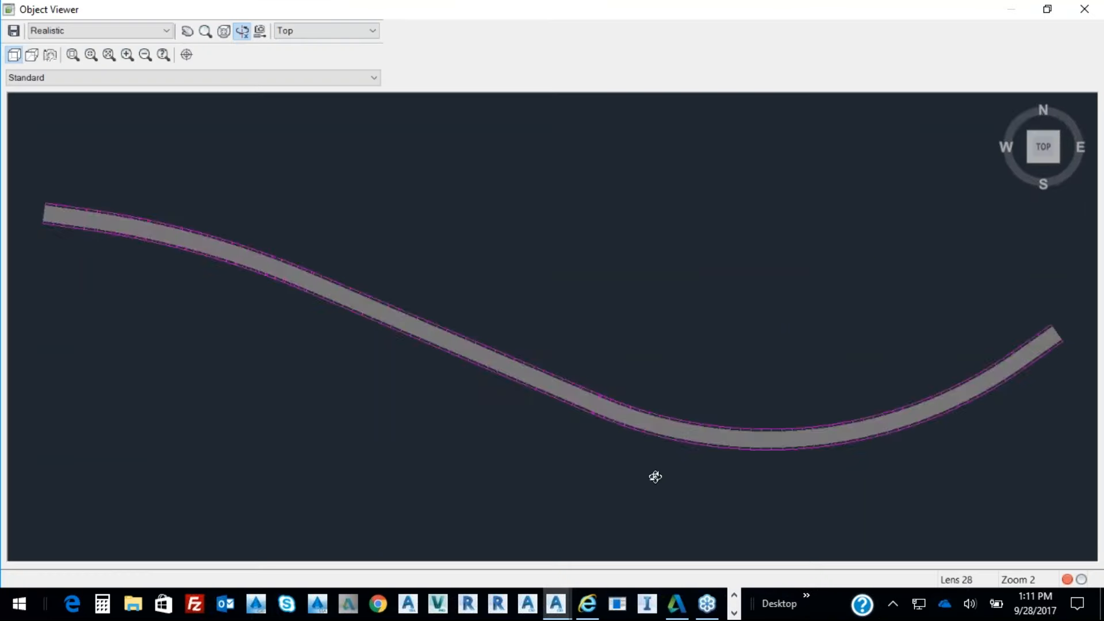
{"action": "left_click_drag", "start_coordinate": [654, 476], "coordinate": [606, 379]}
{"action": "left_click_drag", "start_coordinate": [733, 327], "coordinate": [600, 435]}
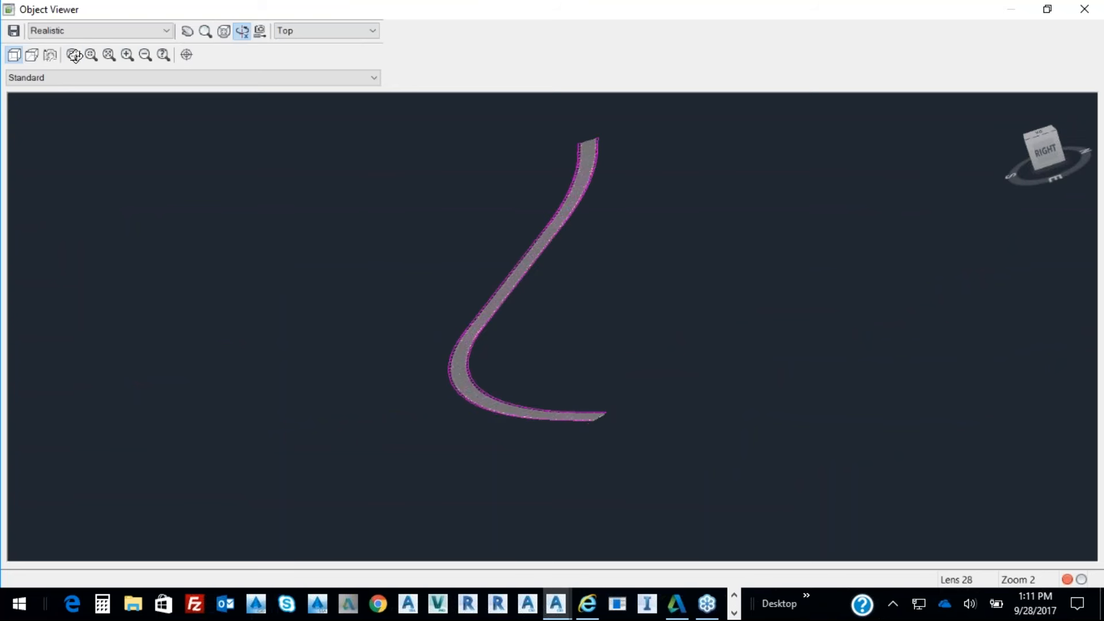
{"action": "left_click_drag", "start_coordinate": [505, 379], "coordinate": [574, 351]}
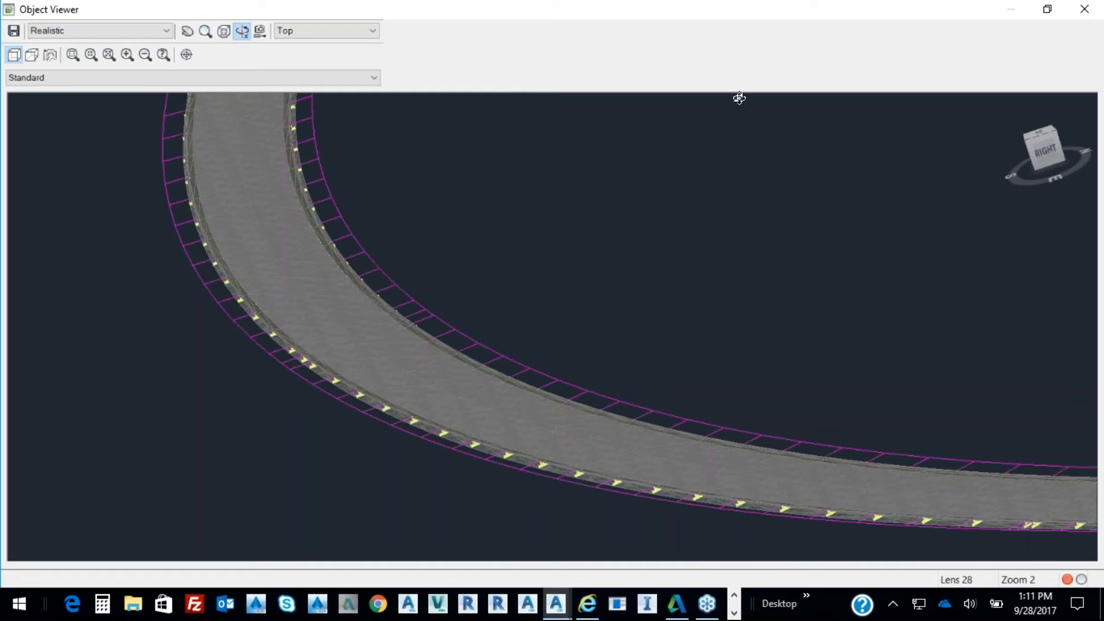
{"action": "left_click", "coordinate": [1086, 13]}
{"action": "scroll", "coordinate": [472, 345], "scroll_direction": "down", "scroll_amount": 3}
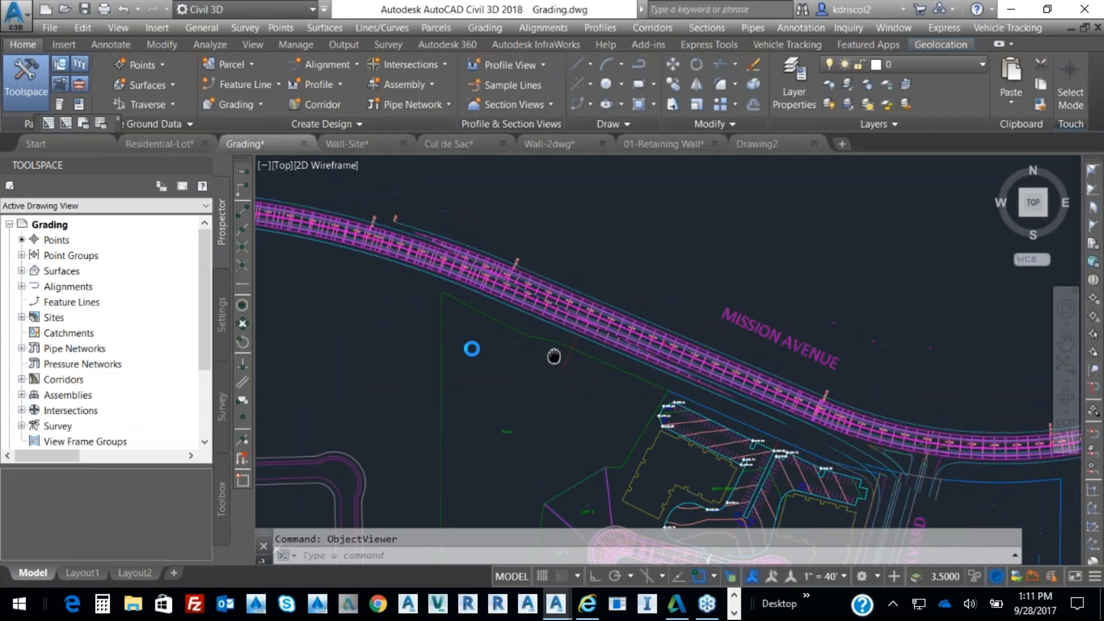
Create a surface for the Mission Avenue corridor from the Top links, added as breaklines, with overhang correction set to Top Links.
{"action": "scroll", "coordinate": [477, 341], "scroll_direction": "down", "scroll_amount": 2}
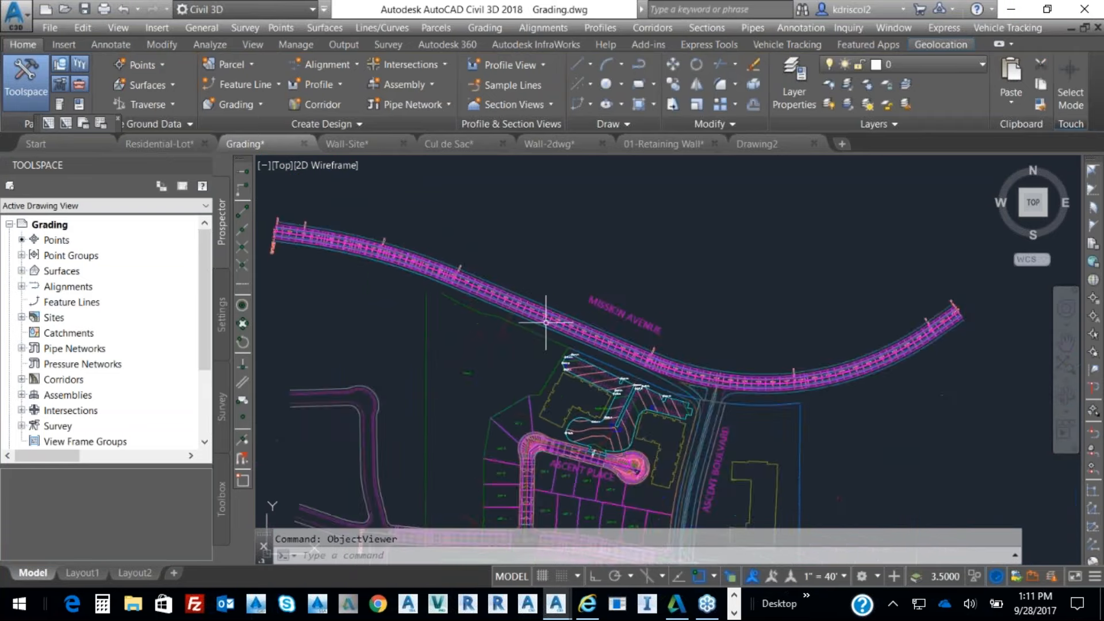
{"action": "scroll", "coordinate": [546, 314], "scroll_direction": "up", "scroll_amount": 6}
{"action": "left_click", "coordinate": [474, 364]}
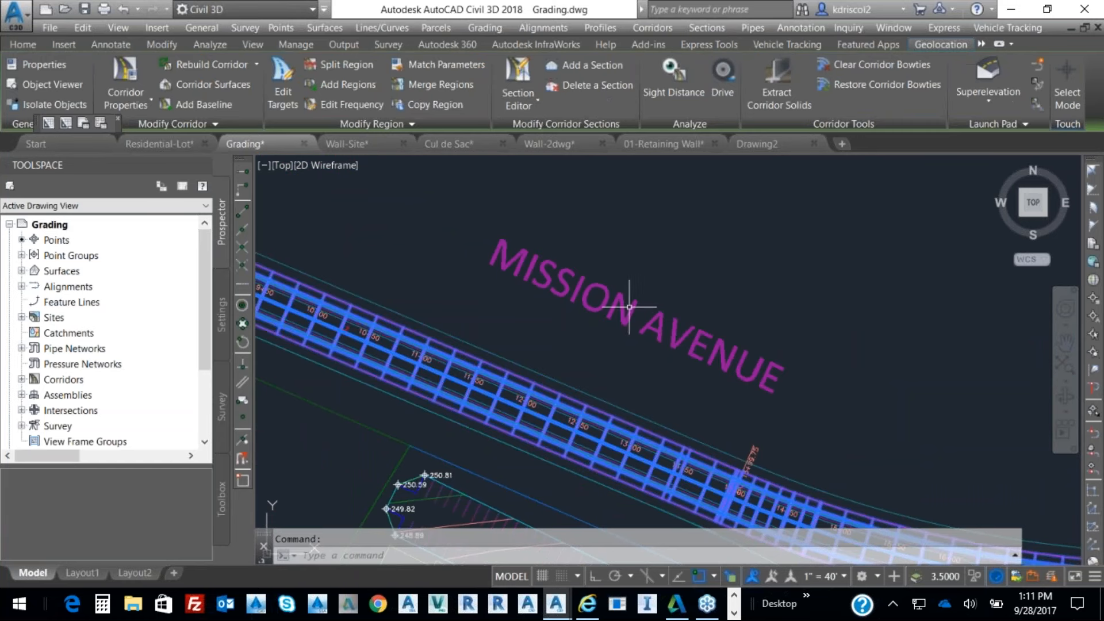
{"action": "right_click", "coordinate": [608, 309]}
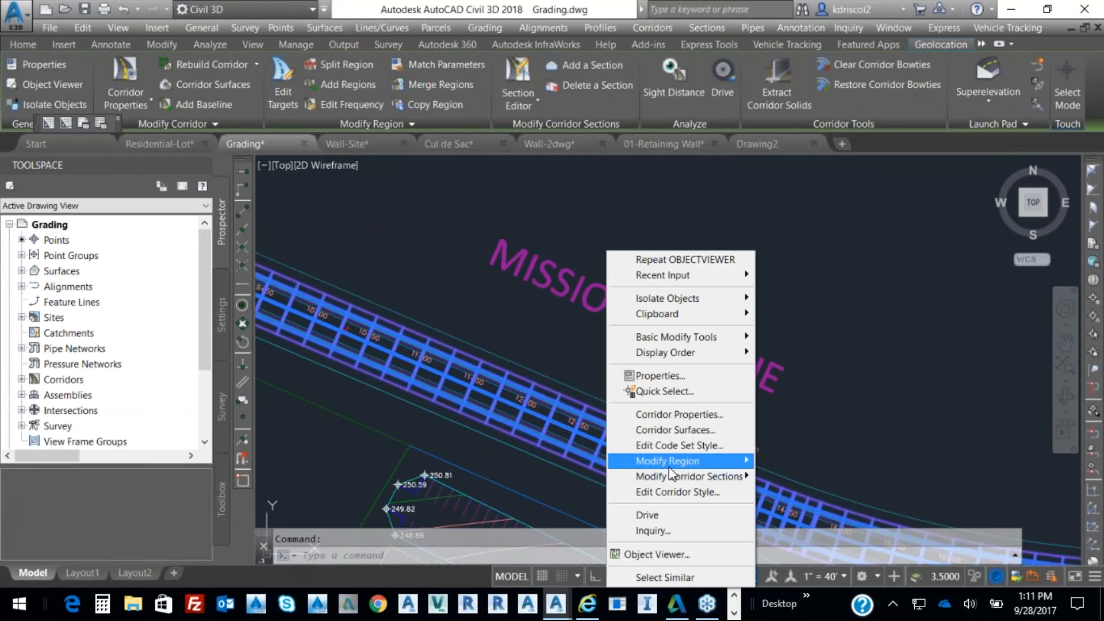
{"action": "left_click", "coordinate": [689, 430]}
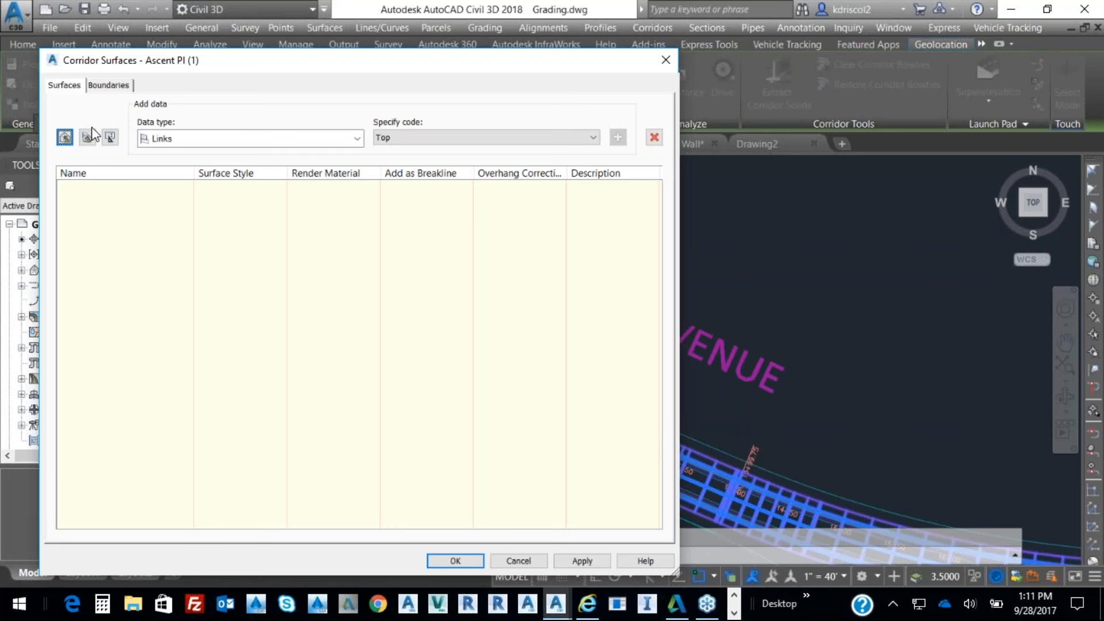
{"action": "left_click", "coordinate": [65, 138]}
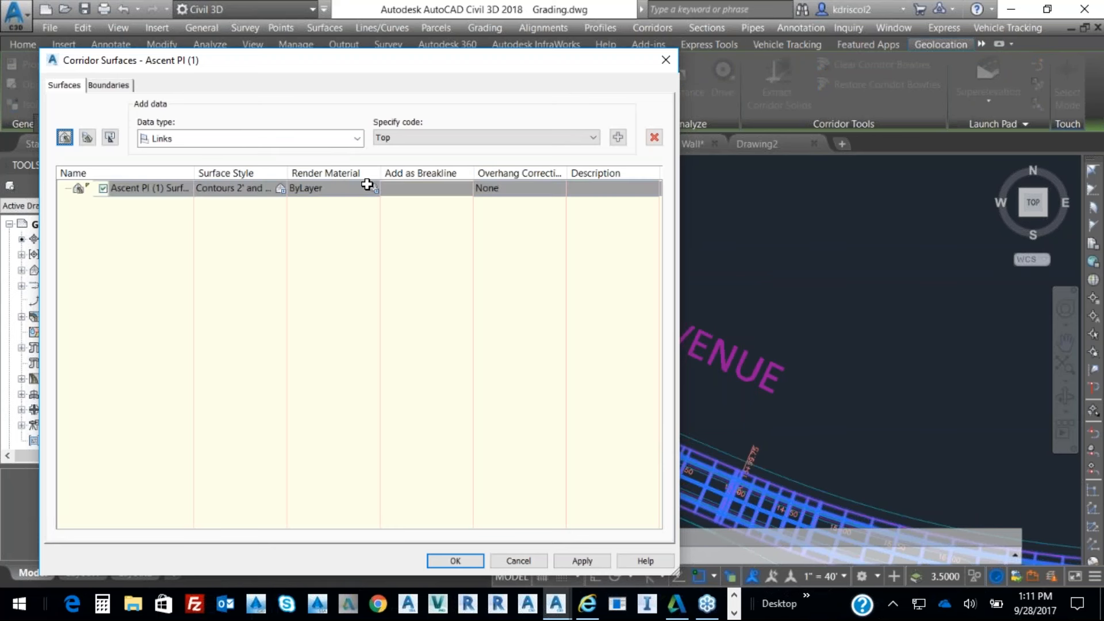
{"action": "left_click", "coordinate": [618, 138]}
{"action": "left_click", "coordinate": [386, 203]}
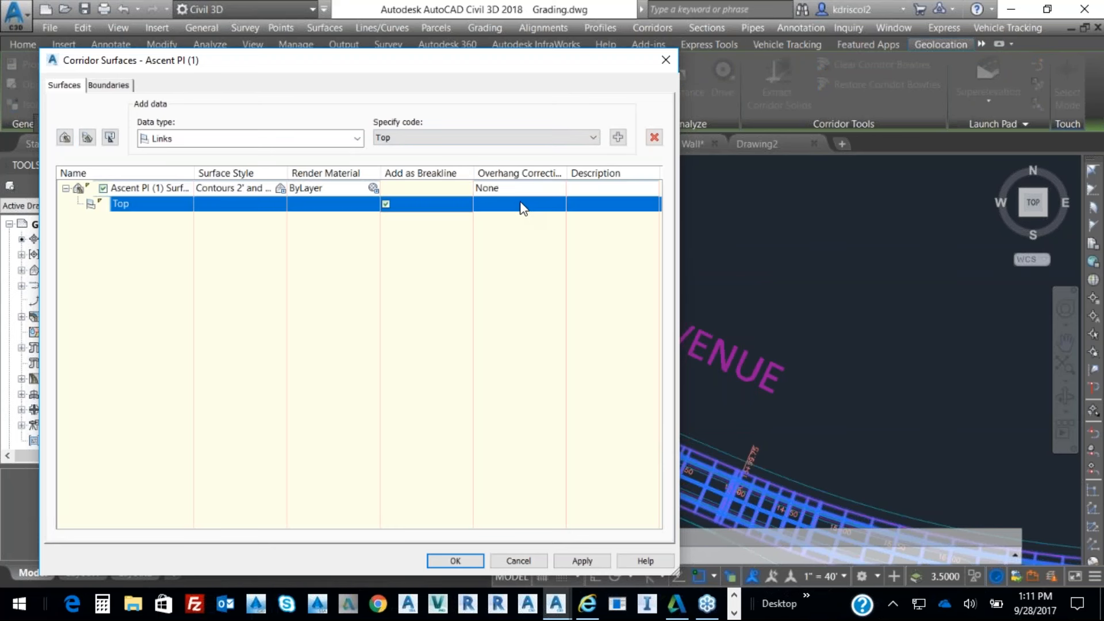
{"action": "left_click", "coordinate": [498, 191]}
{"action": "left_click", "coordinate": [506, 207]}
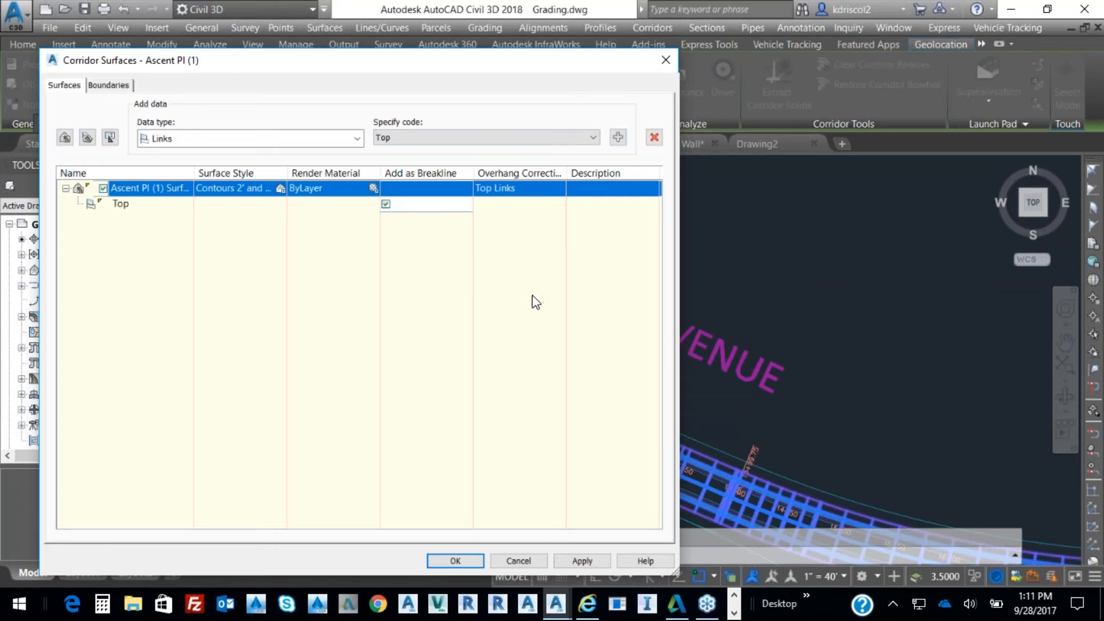
Use the corridor extents as the new surface's outer boundary, accept the corridor surface settings, and clear the selection.
{"action": "left_click", "coordinate": [108, 85]}
{"action": "left_click", "coordinate": [198, 128]}
{"action": "right_click", "coordinate": [201, 127]}
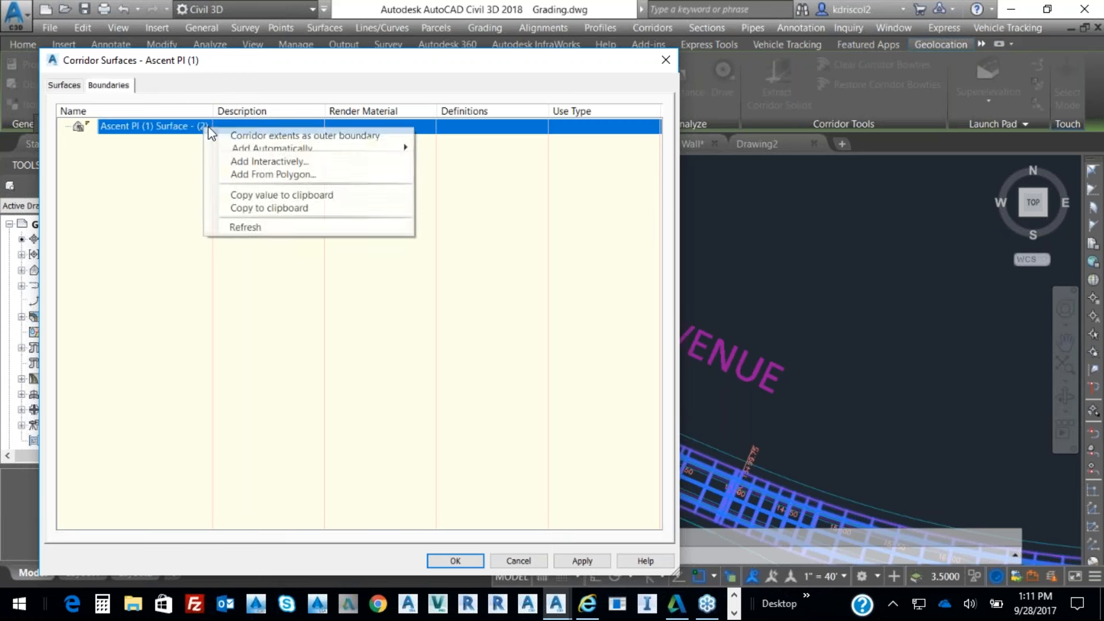
{"action": "left_click", "coordinate": [310, 138]}
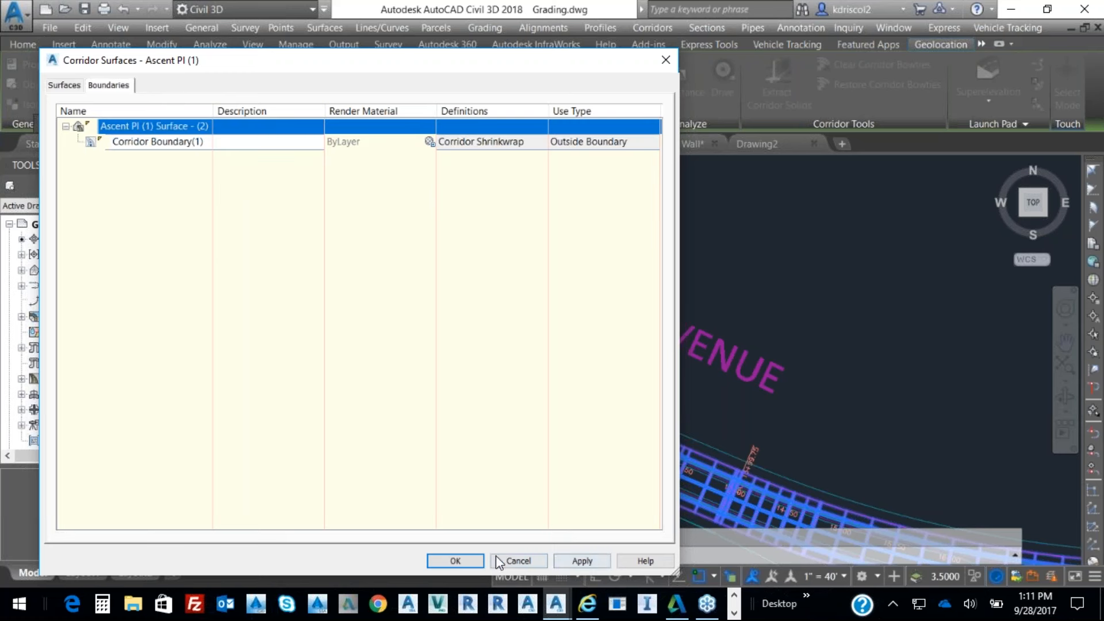
{"action": "left_click", "coordinate": [456, 561]}
{"action": "left_click", "coordinate": [425, 275]}
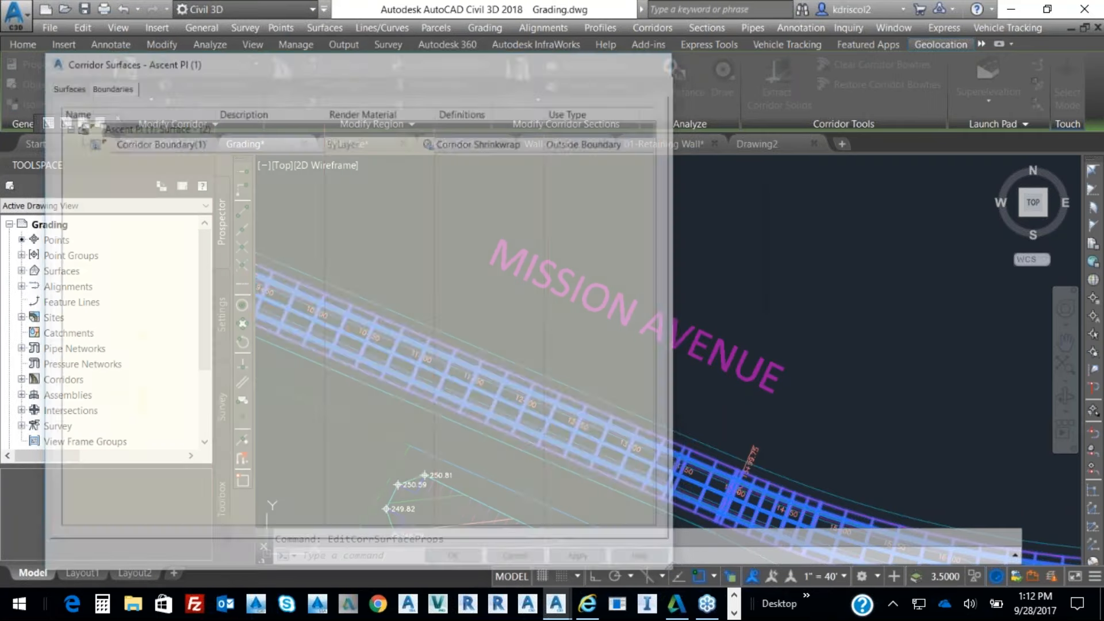
{"action": "key", "text": "Escape"}
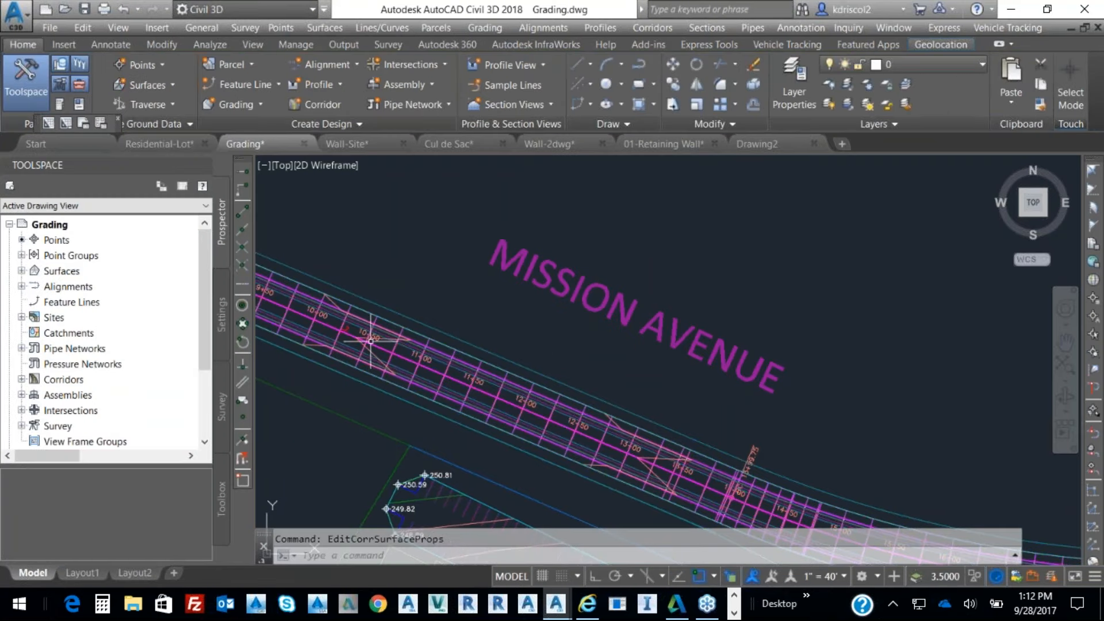
Inspect the Mission Avenue corridor surface in 3D in the Object Viewer, orbiting and enlarging its bend, and close the viewer.
{"action": "scroll", "coordinate": [359, 322], "scroll_direction": "up", "scroll_amount": 4}
{"action": "left_click", "coordinate": [295, 259]}
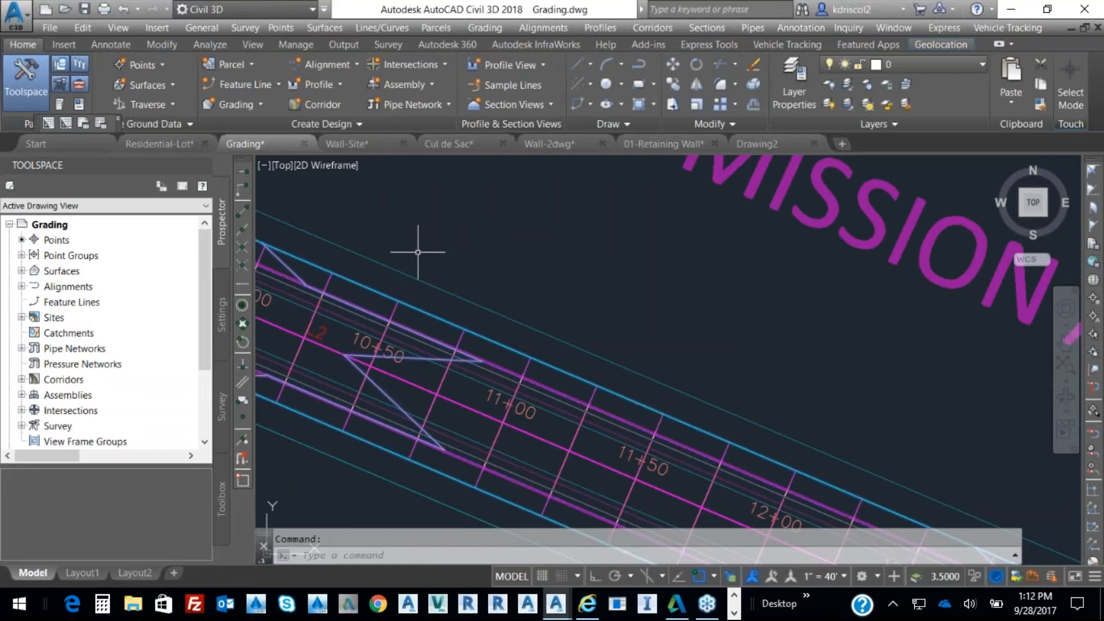
{"action": "right_click", "coordinate": [551, 265]}
{"action": "left_click", "coordinate": [645, 490]}
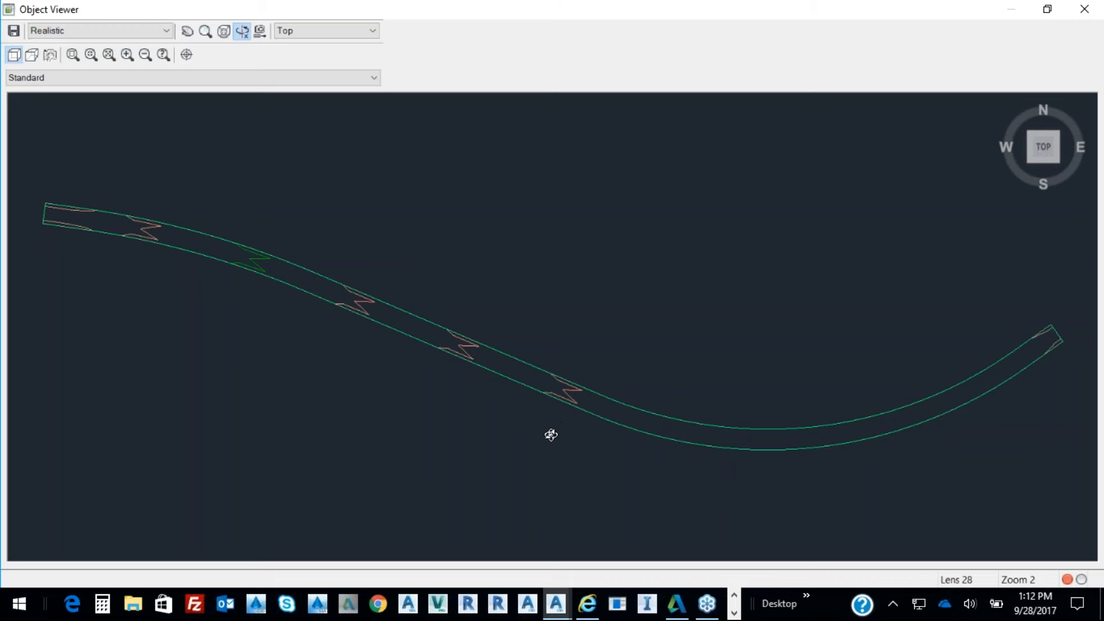
{"action": "left_click_drag", "start_coordinate": [551, 435], "coordinate": [472, 342]}
{"action": "scroll", "coordinate": [472, 343], "scroll_direction": "up", "scroll_amount": 6}
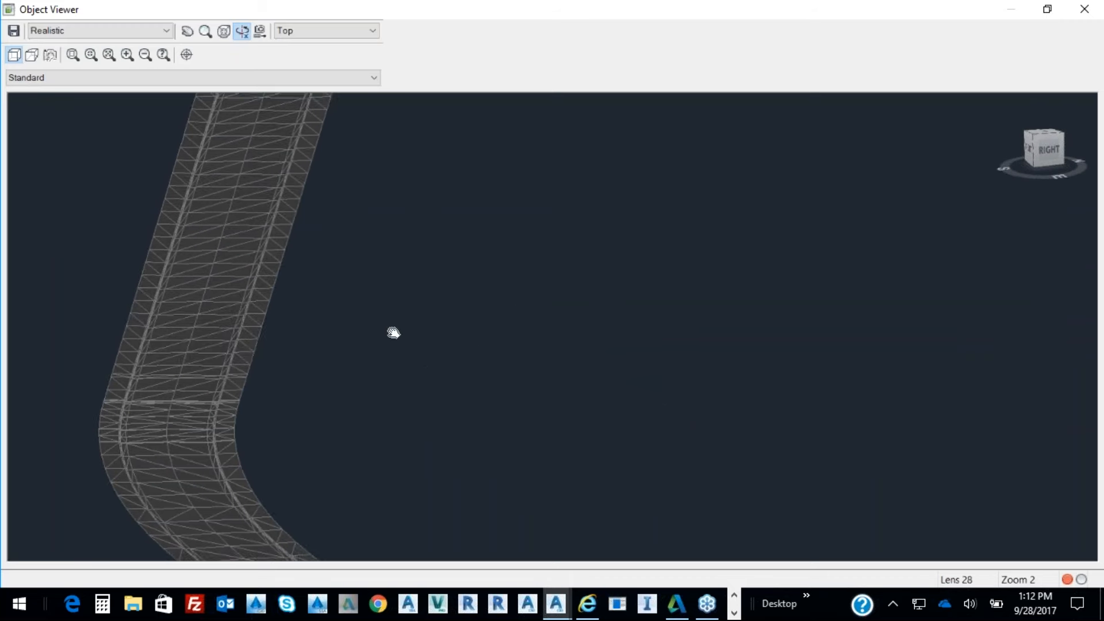
{"action": "right_click", "coordinate": [630, 252]}
{"action": "left_click", "coordinate": [657, 260]}
{"action": "scroll", "coordinate": [633, 312], "scroll_direction": "down", "scroll_amount": 2}
{"action": "middle_click_drag", "start_coordinate": [628, 350], "coordinate": [607, 345]}
{"action": "scroll", "coordinate": [543, 339], "scroll_direction": "up", "scroll_amount": 2}
{"action": "left_click", "coordinate": [486, 348]}
{"action": "key", "text": "Escape"}
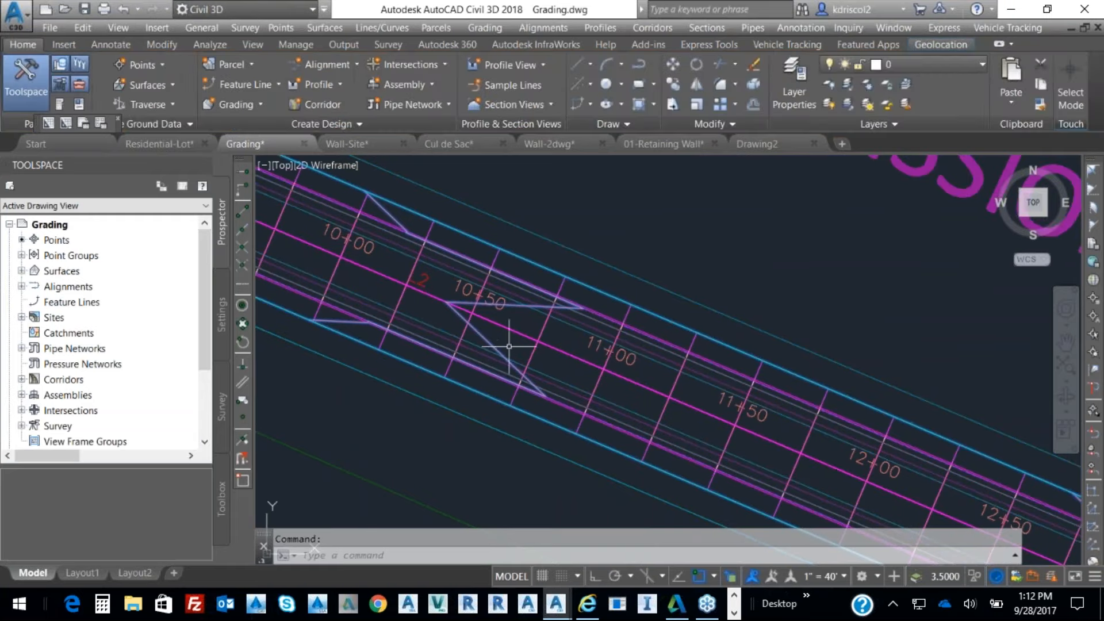
With object snap off, trace Water Drop paths as 2D polylines from seven points on the corridor surface between stations 10+00 and 12+00.
{"action": "left_click", "coordinate": [497, 344]}
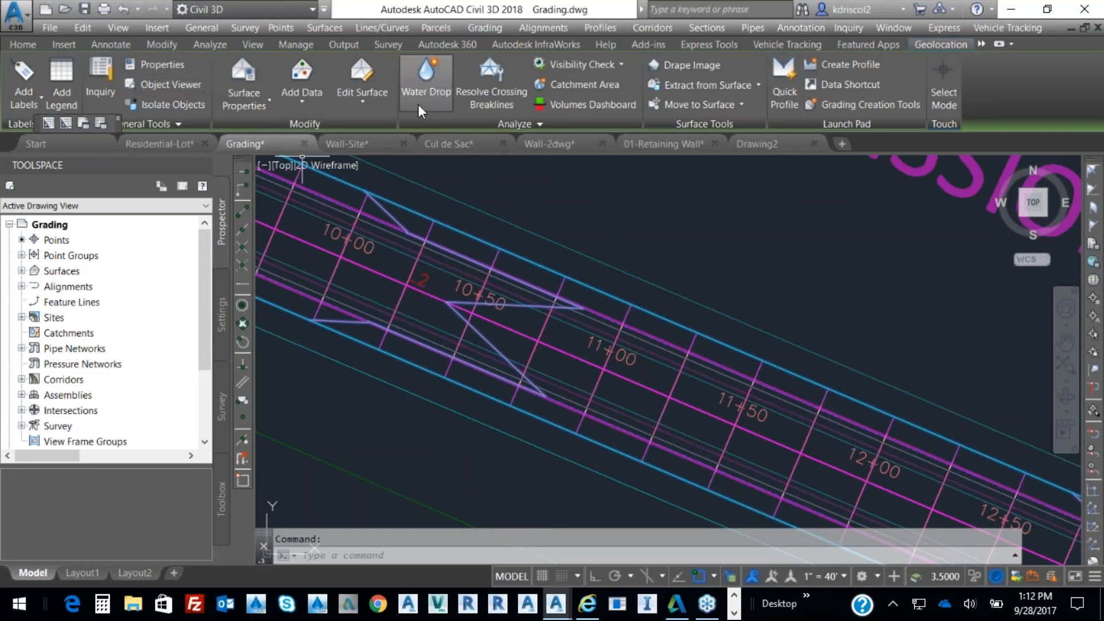
{"action": "left_click", "coordinate": [428, 79]}
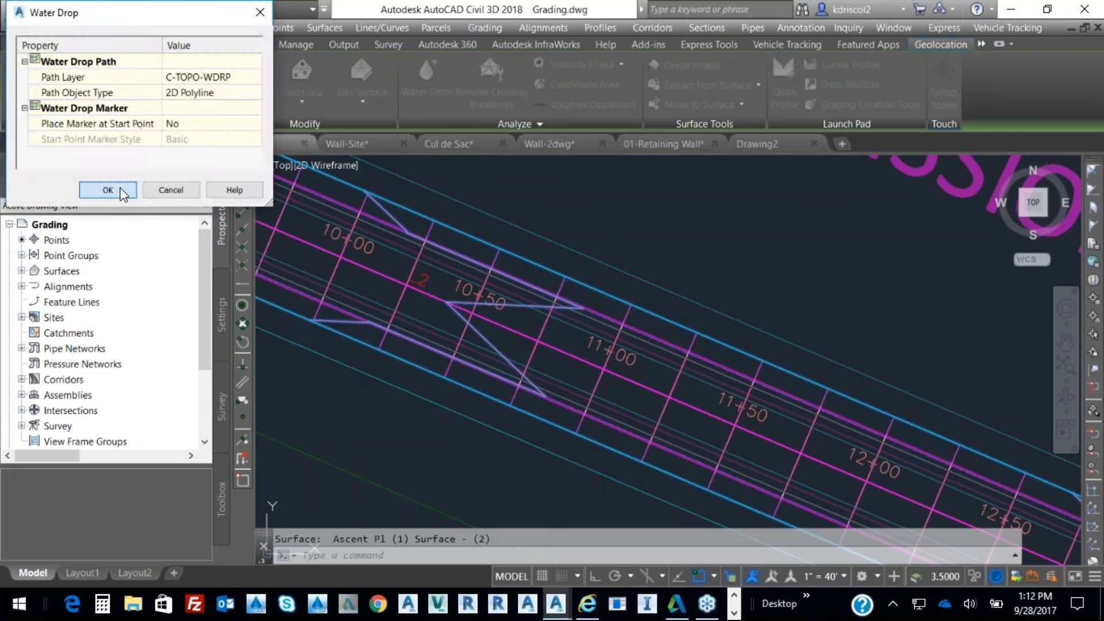
{"action": "left_click", "coordinate": [108, 190]}
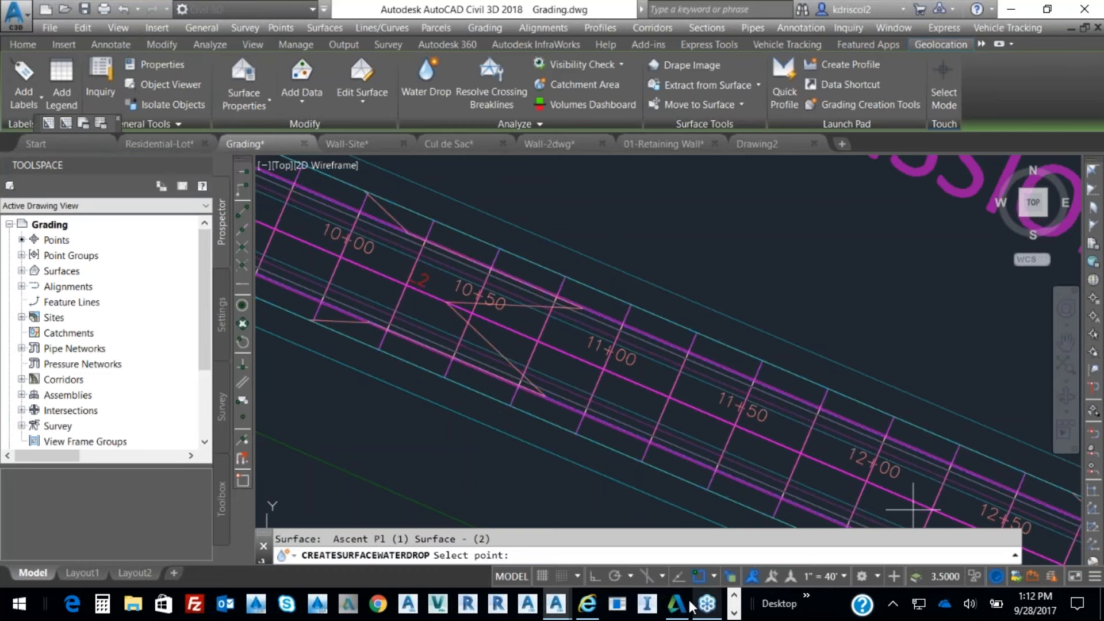
{"action": "left_click", "coordinate": [699, 576]}
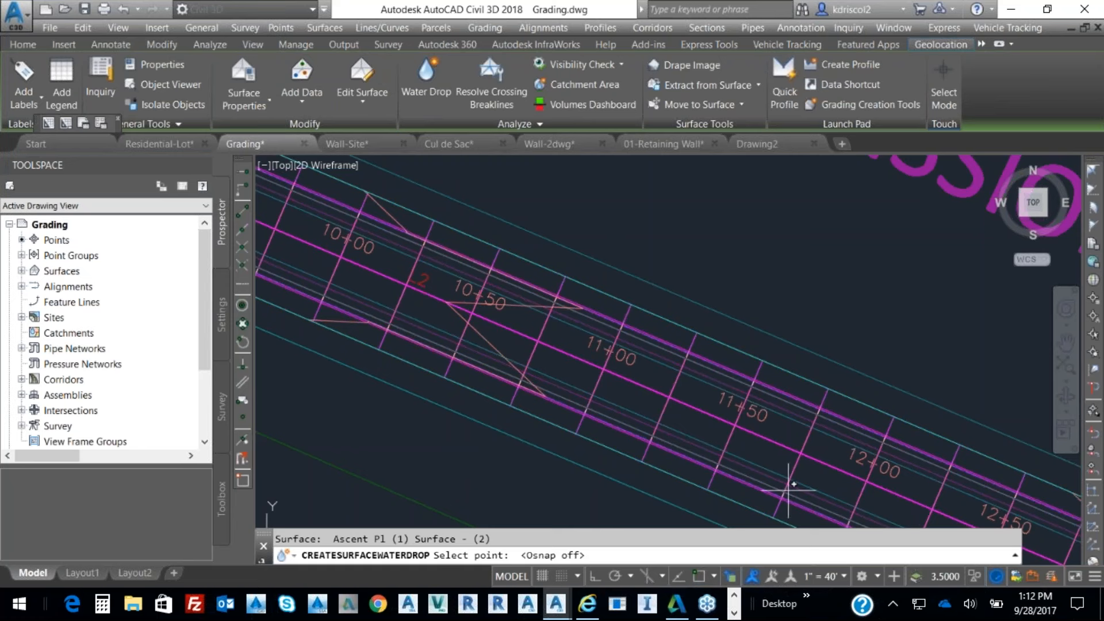
{"action": "left_click", "coordinate": [817, 472]}
{"action": "left_click", "coordinate": [774, 427]}
{"action": "left_click", "coordinate": [598, 378]}
{"action": "left_click", "coordinate": [534, 332]}
{"action": "left_click", "coordinate": [461, 335]}
{"action": "left_click", "coordinate": [374, 292]}
{"action": "left_click", "coordinate": [372, 238]}
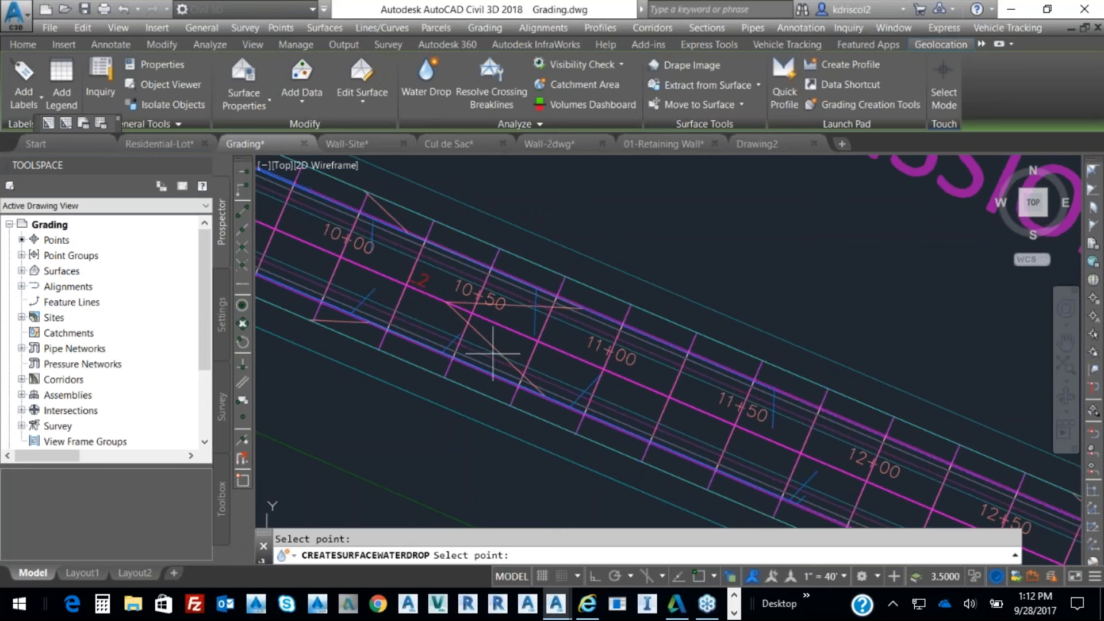
{"action": "key", "text": "Return"}
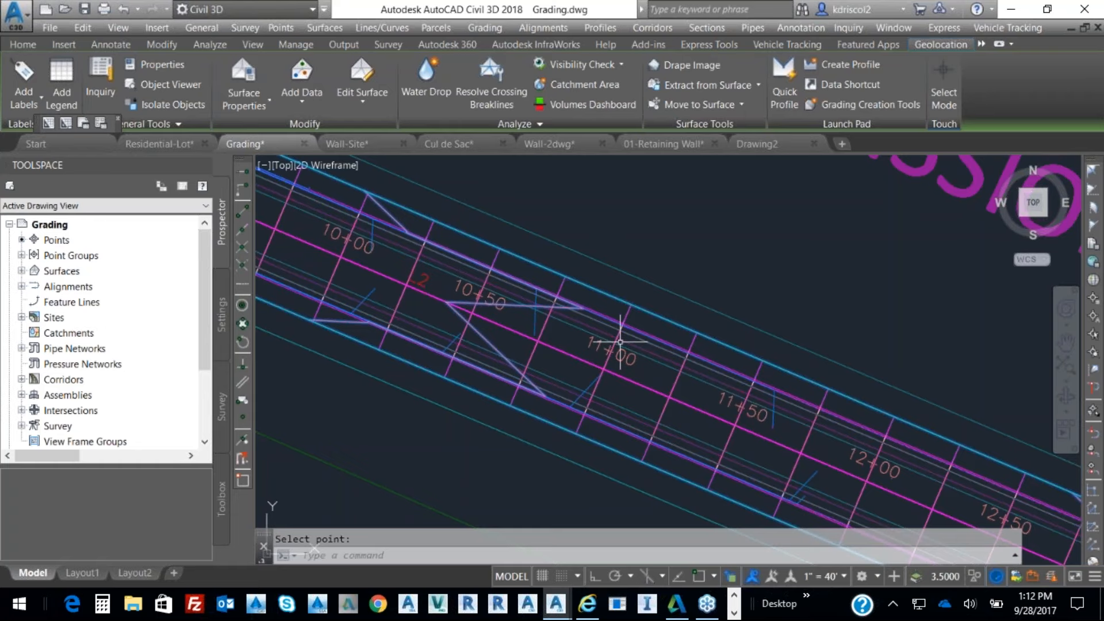
{"action": "key", "text": "Escape"}
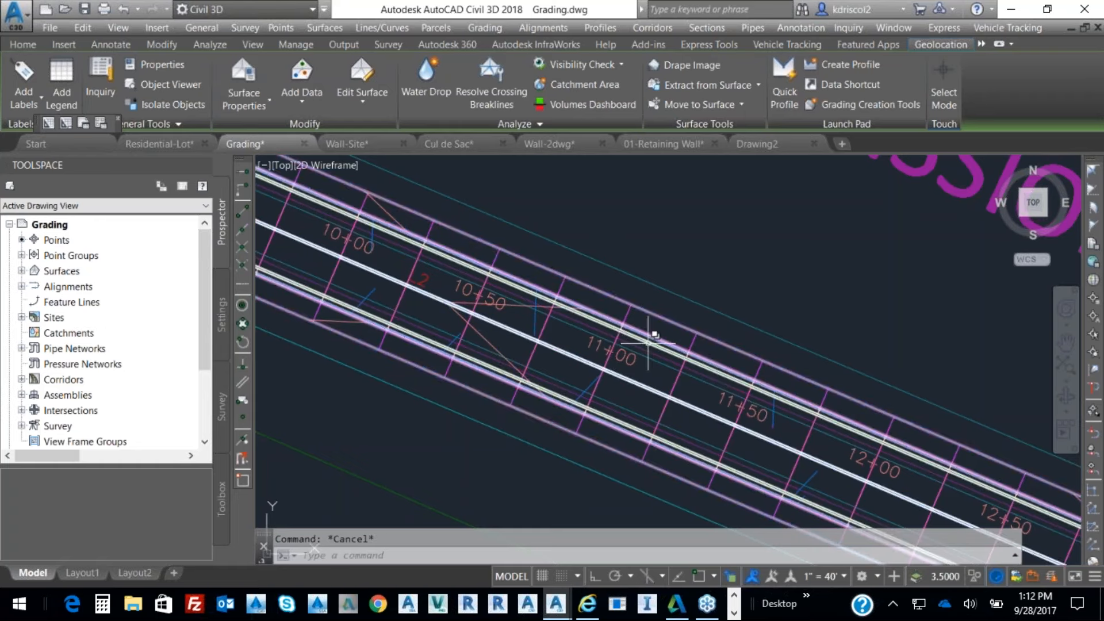
Switch to the Wall-2dwg drawing and show Lot 1 beside the road.
{"action": "scroll", "coordinate": [716, 353], "scroll_direction": "down", "scroll_amount": 4}
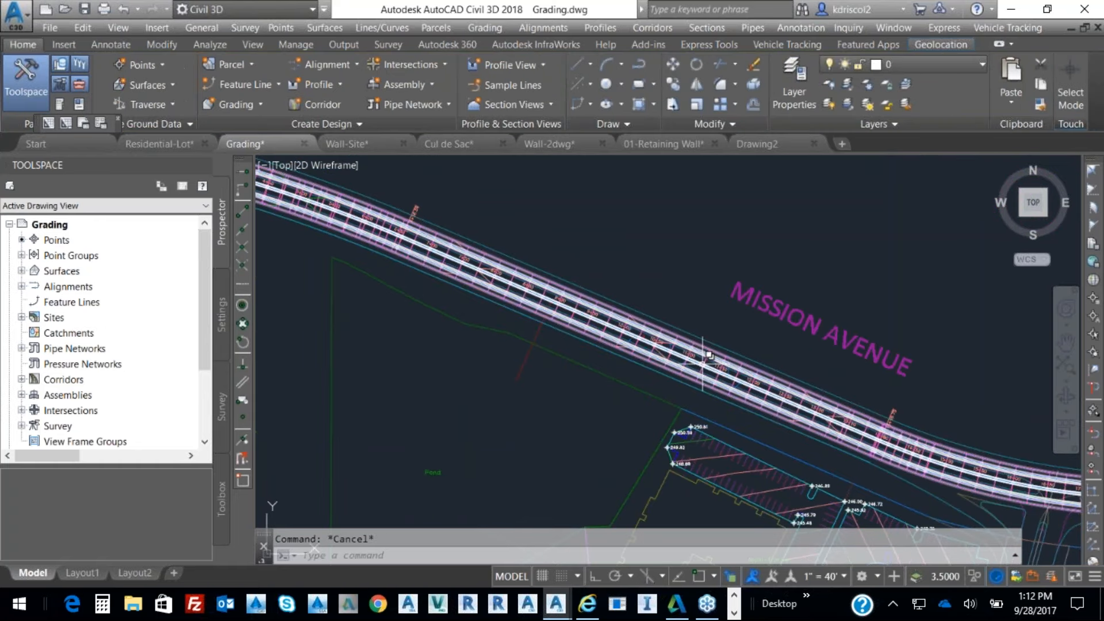
{"action": "scroll", "coordinate": [703, 364], "scroll_direction": "down", "scroll_amount": 4}
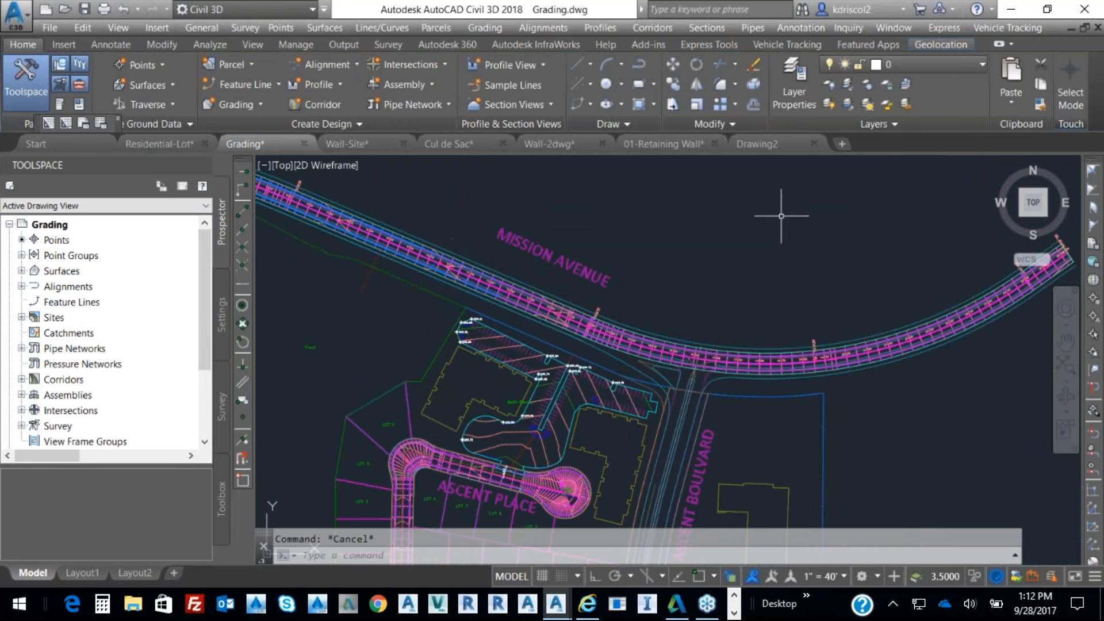
{"action": "left_click", "coordinate": [667, 144]}
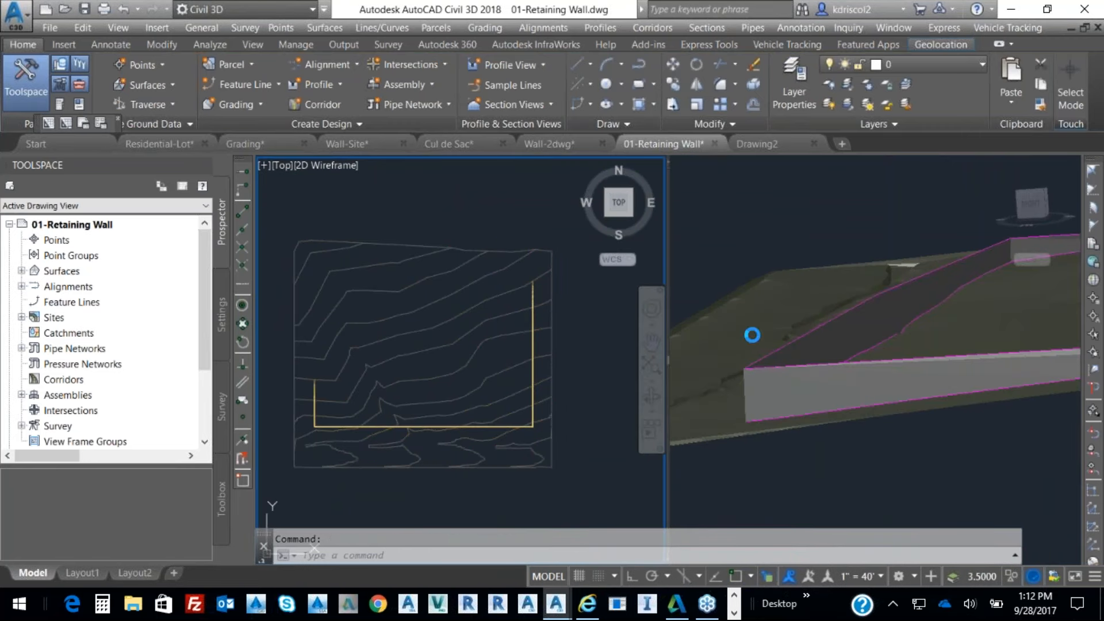
{"action": "left_click", "coordinate": [786, 149]}
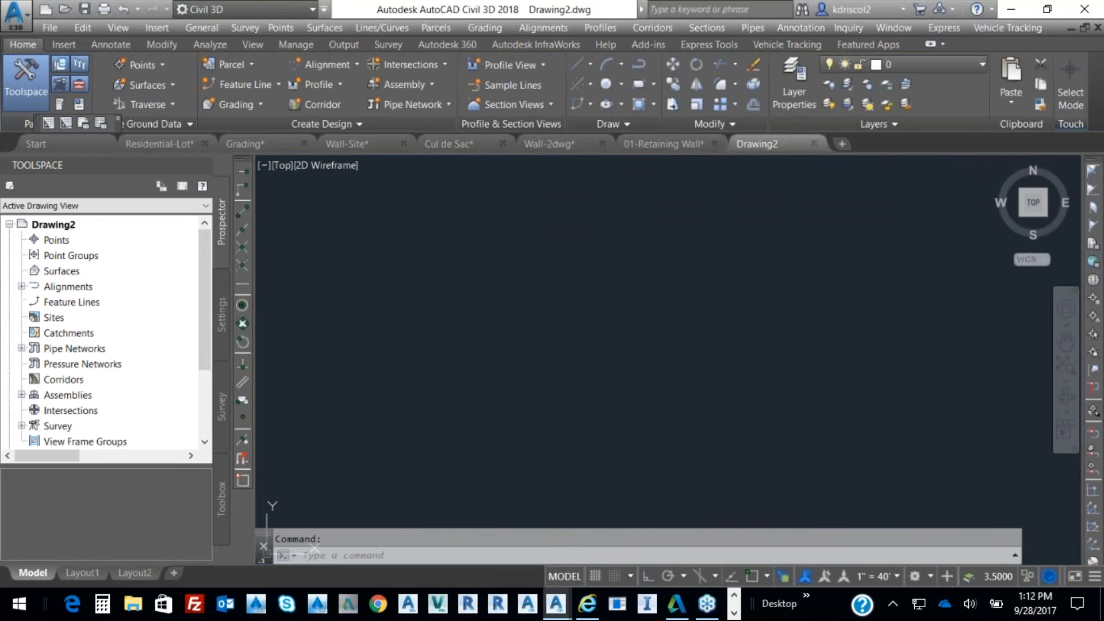
{"action": "left_click", "coordinate": [546, 145]}
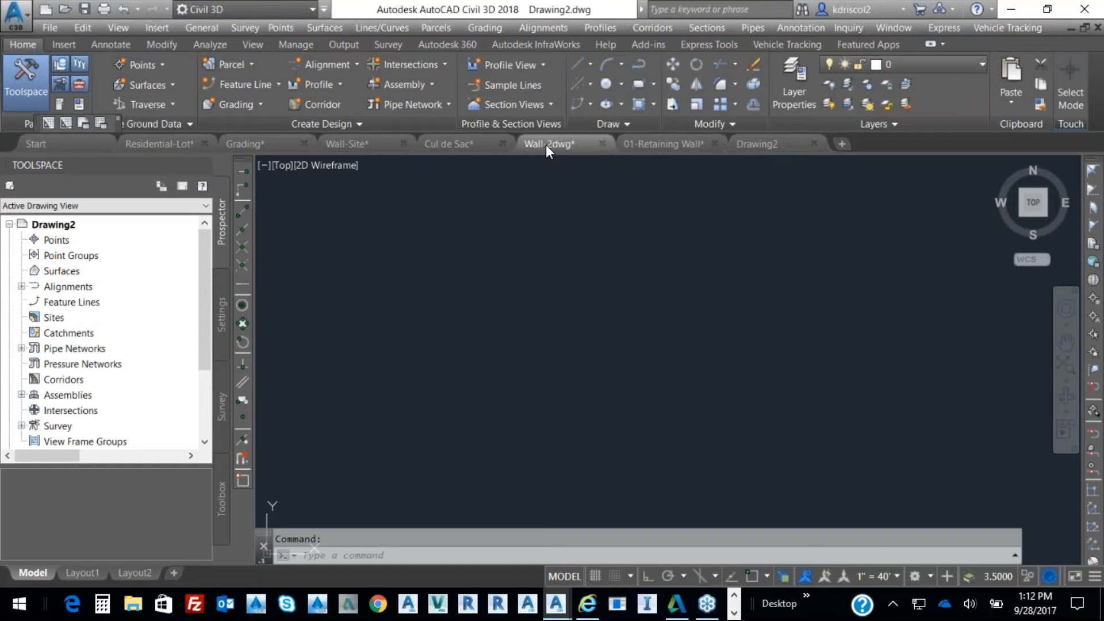
{"action": "middle_click_drag", "start_coordinate": [618, 398], "coordinate": [671, 245]}
{"action": "scroll", "coordinate": [549, 364], "scroll_direction": "up", "scroll_amount": 2}
{"action": "mouse_move", "coordinate": [577, 355]}
{"action": "middle_mouse_down"}
{"action": "mouse_move", "coordinate": [745, 379]}
{"action": "mouse_move", "coordinate": [736, 386]}
{"action": "middle_mouse_up"}
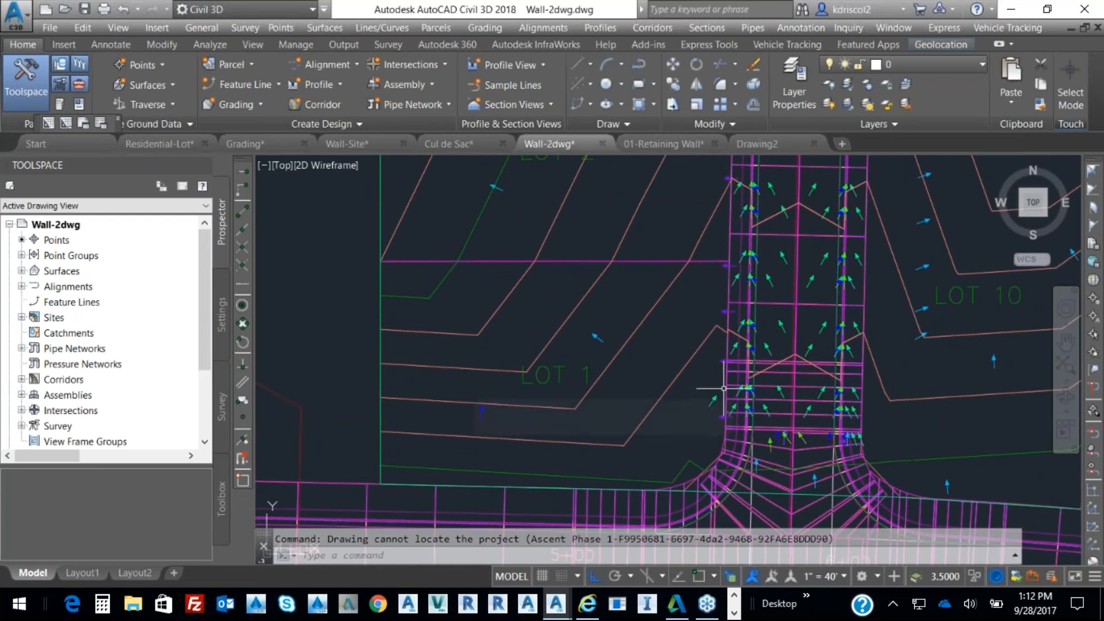
Insert RetainingWalls.dwg from the Parcels folder as an exploded block at 0,0,0 with scale 1 and rotation 0.
{"action": "mouse_move", "coordinate": [724, 389]}
{"action": "type", "text": "i"}
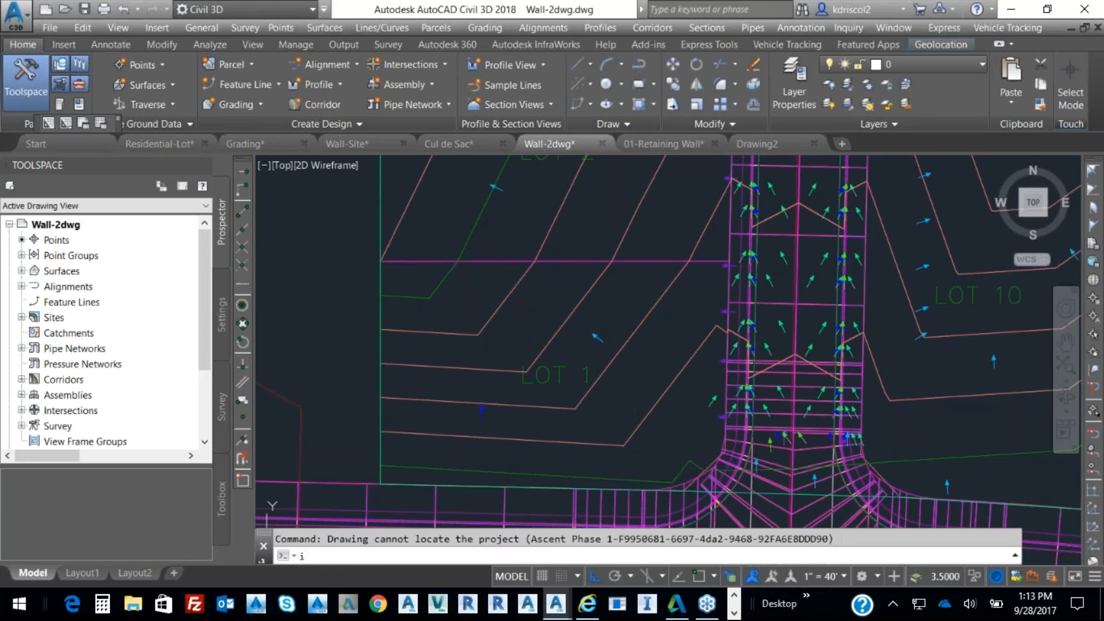
{"action": "key", "text": "Return"}
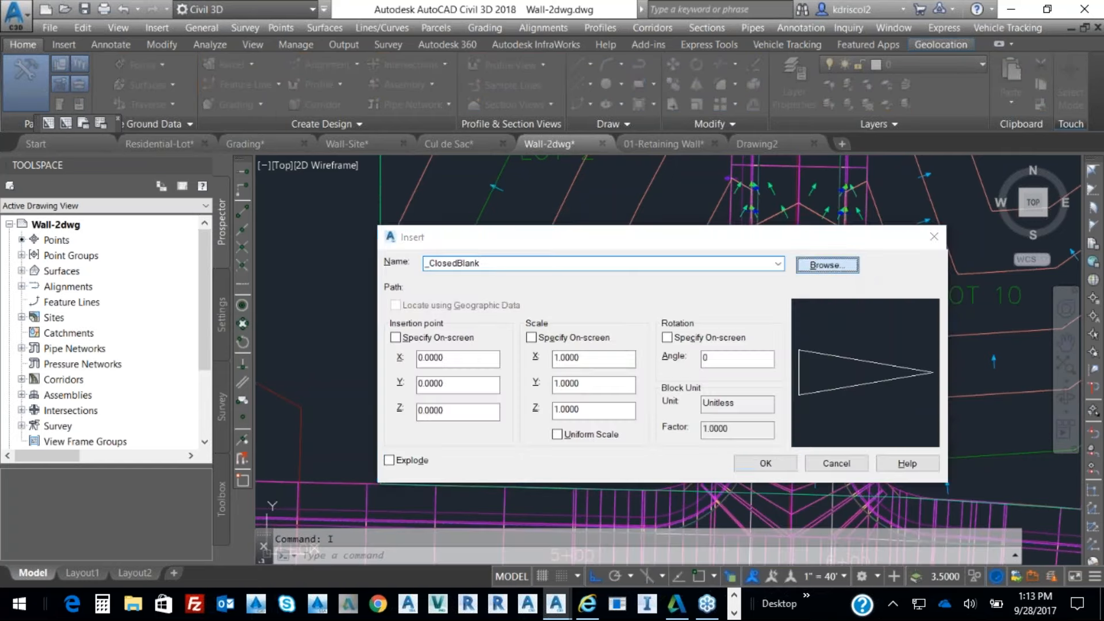
{"action": "left_click", "coordinate": [840, 266]}
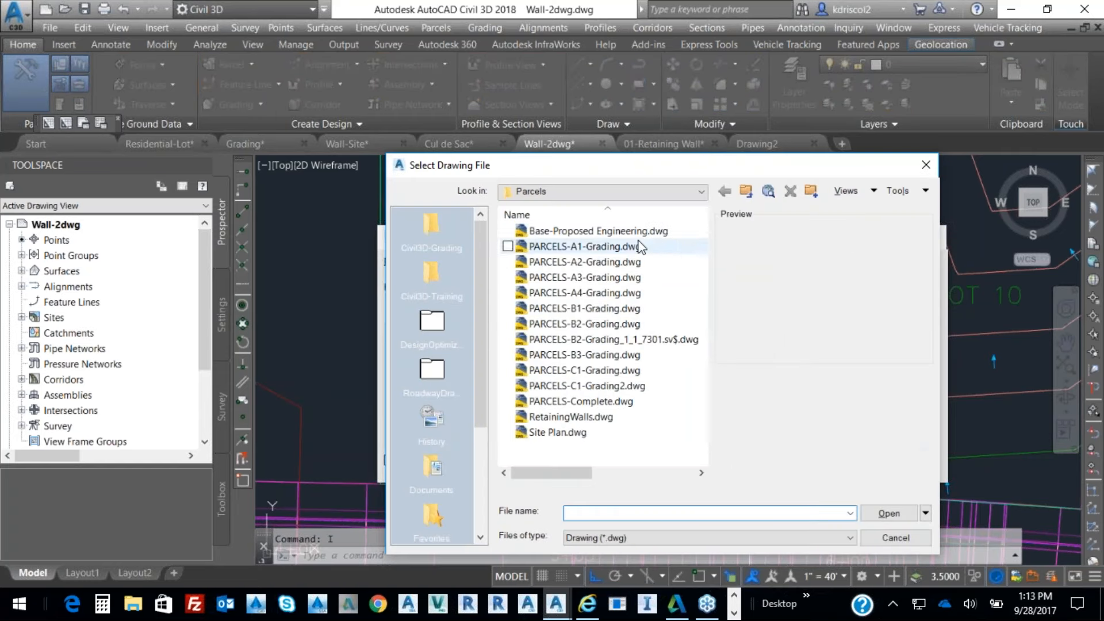
{"action": "left_click", "coordinate": [592, 420]}
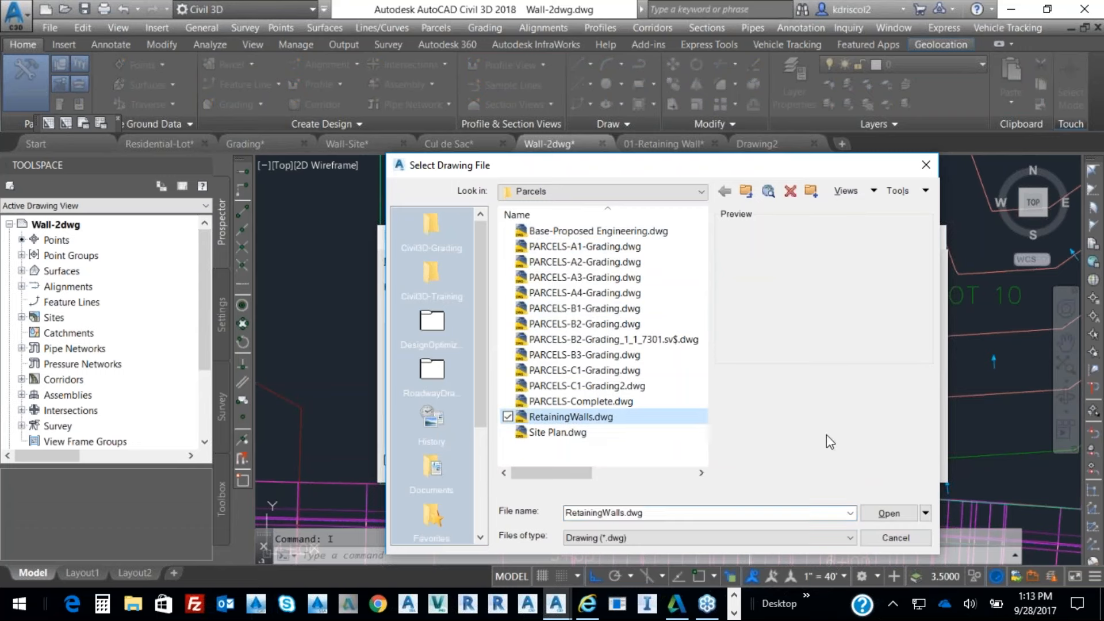
{"action": "left_click", "coordinate": [889, 514]}
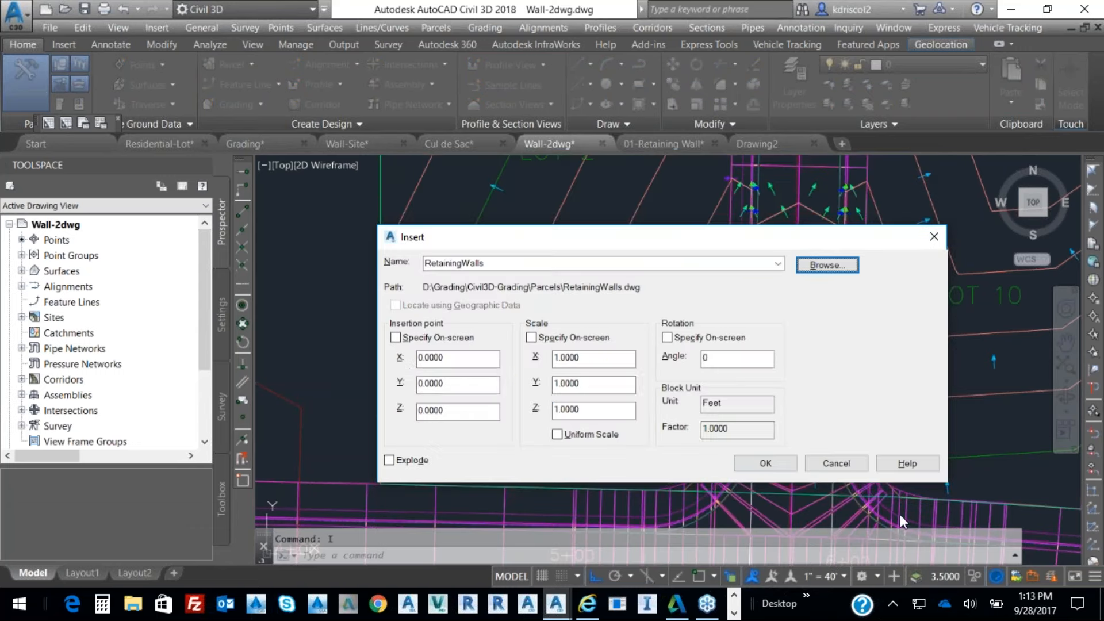
{"action": "left_click", "coordinate": [389, 460]}
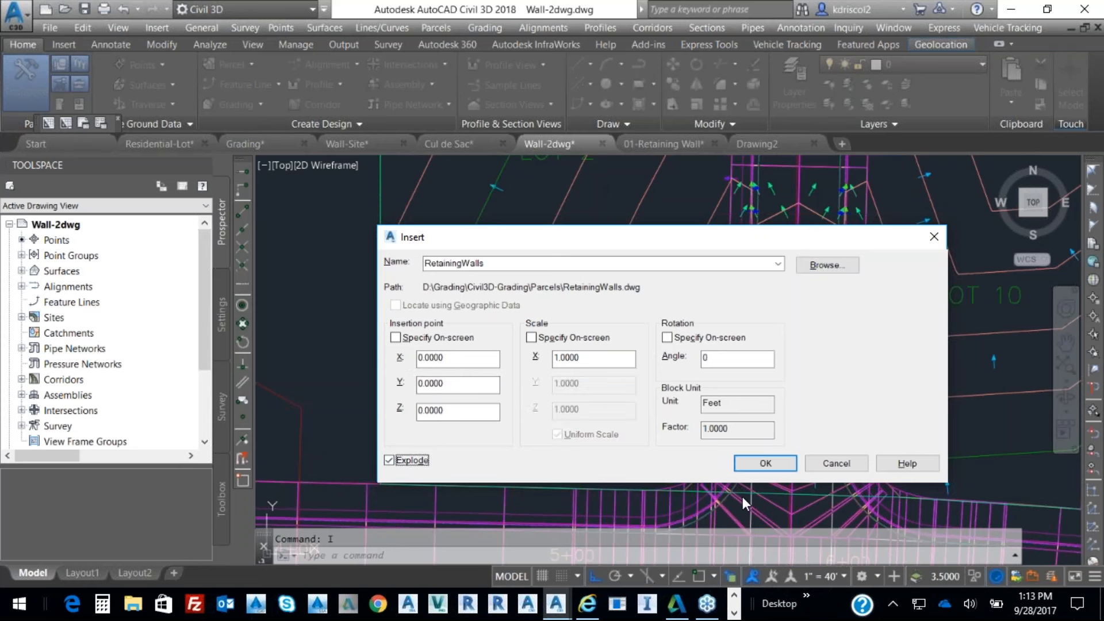
{"action": "left_click", "coordinate": [767, 463]}
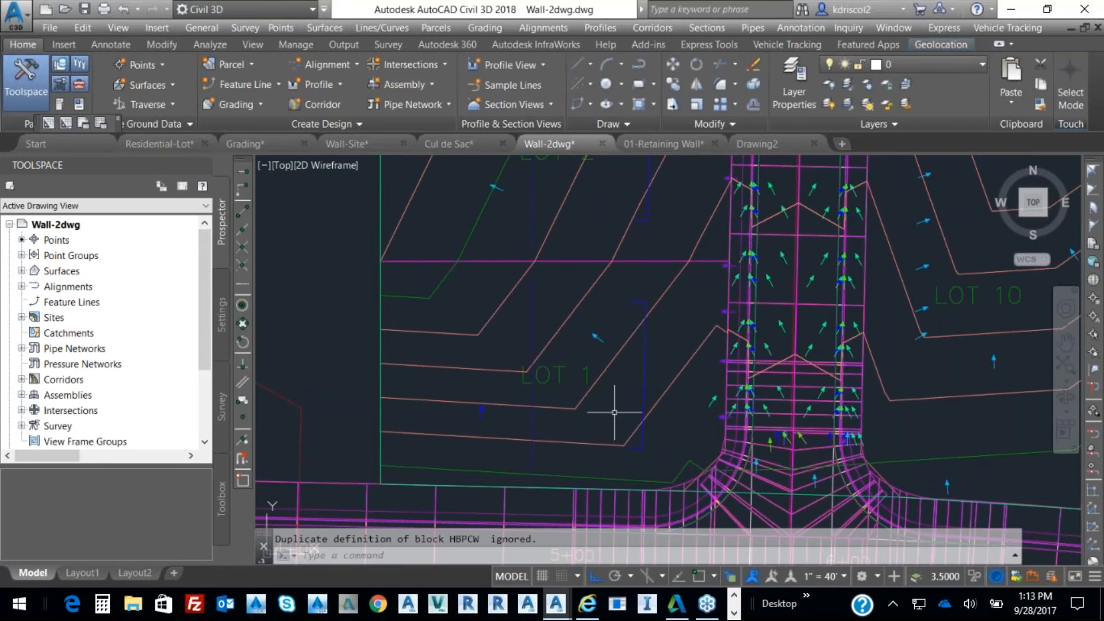
Split the model space of the Wall-2dwg drawing into two vertical viewports.
{"action": "scroll", "coordinate": [715, 369], "scroll_direction": "down", "scroll_amount": 2}
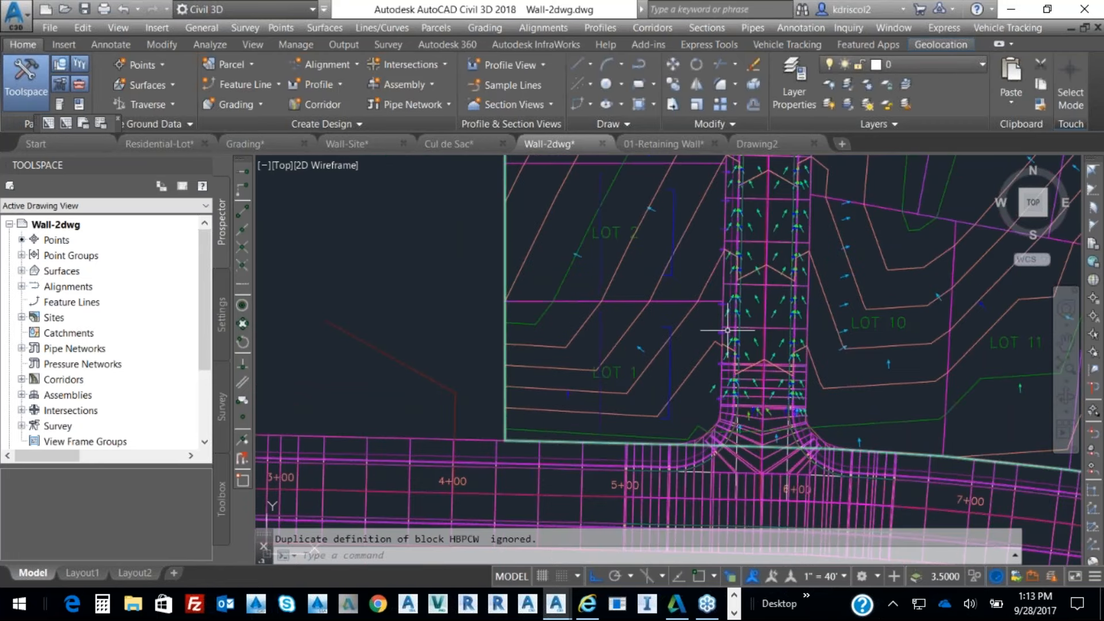
{"action": "mouse_move", "coordinate": [753, 329]}
{"action": "middle_mouse_down"}
{"action": "mouse_move", "coordinate": [653, 286]}
{"action": "mouse_move", "coordinate": [451, 292]}
{"action": "middle_mouse_up"}
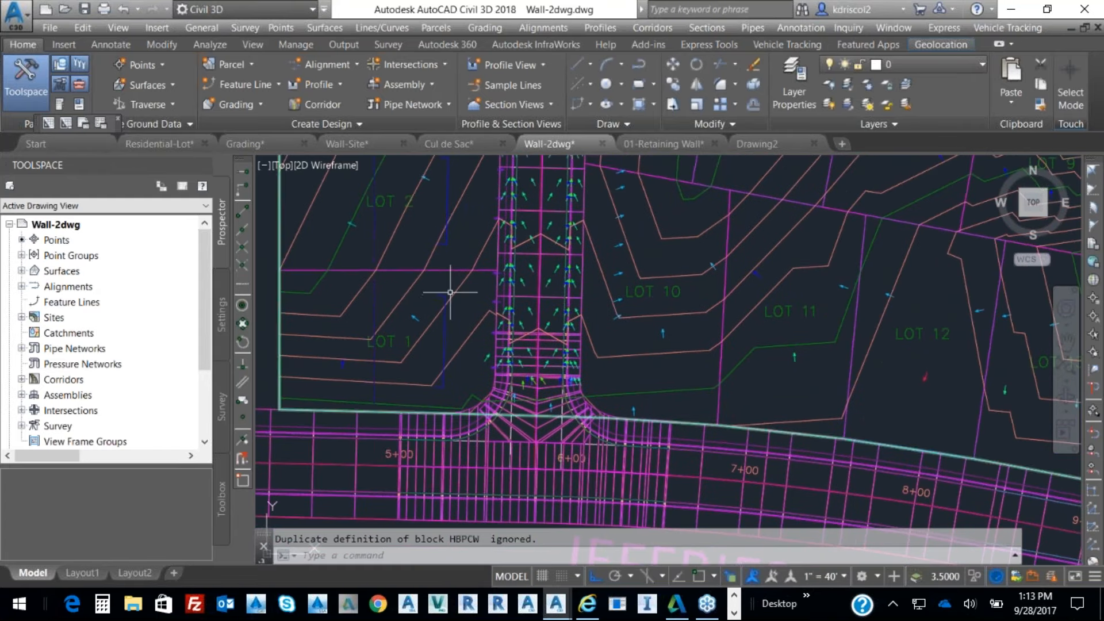
{"action": "mouse_move", "coordinate": [410, 255]}
{"action": "middle_mouse_down"}
{"action": "mouse_move", "coordinate": [419, 283]}
{"action": "mouse_move", "coordinate": [402, 313]}
{"action": "middle_mouse_up"}
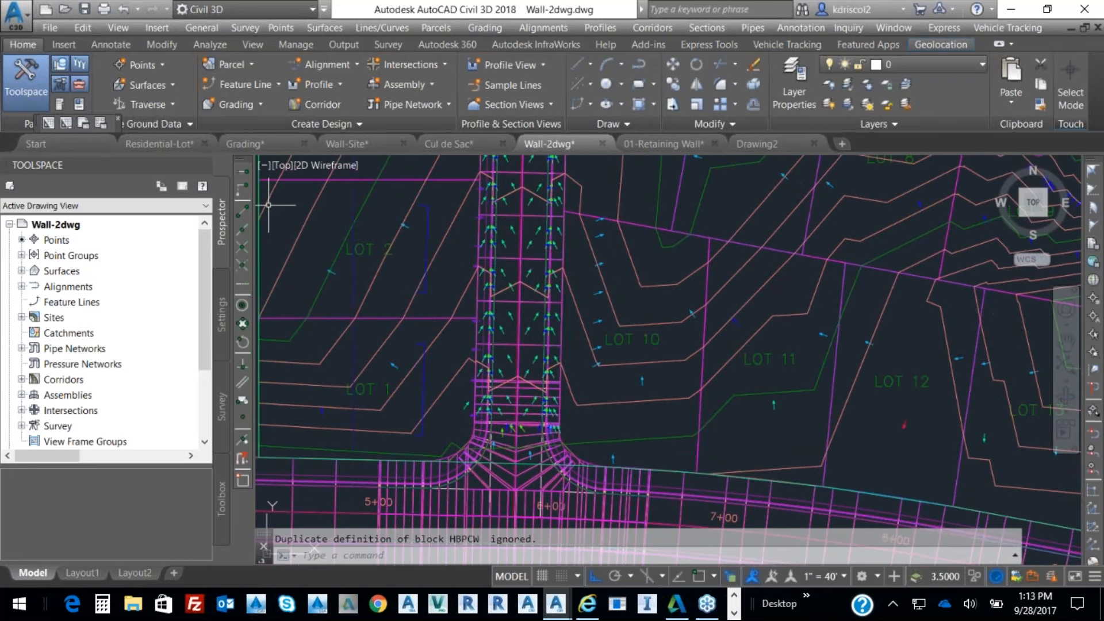
{"action": "left_click", "coordinate": [122, 26]}
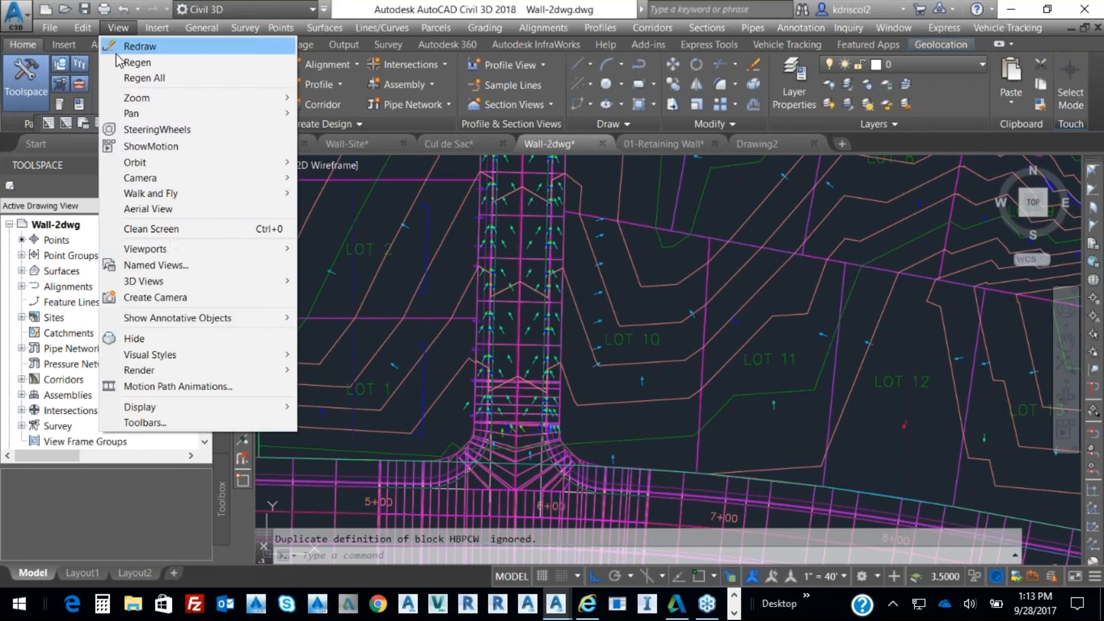
{"action": "mouse_move", "coordinate": [139, 249]}
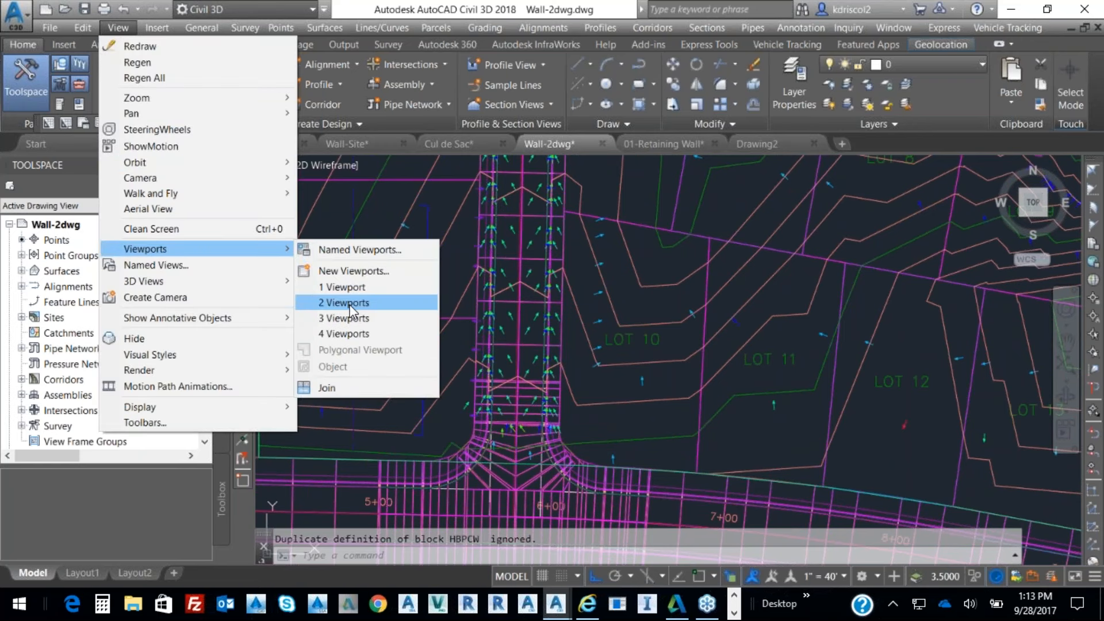
{"action": "left_click", "coordinate": [345, 303]}
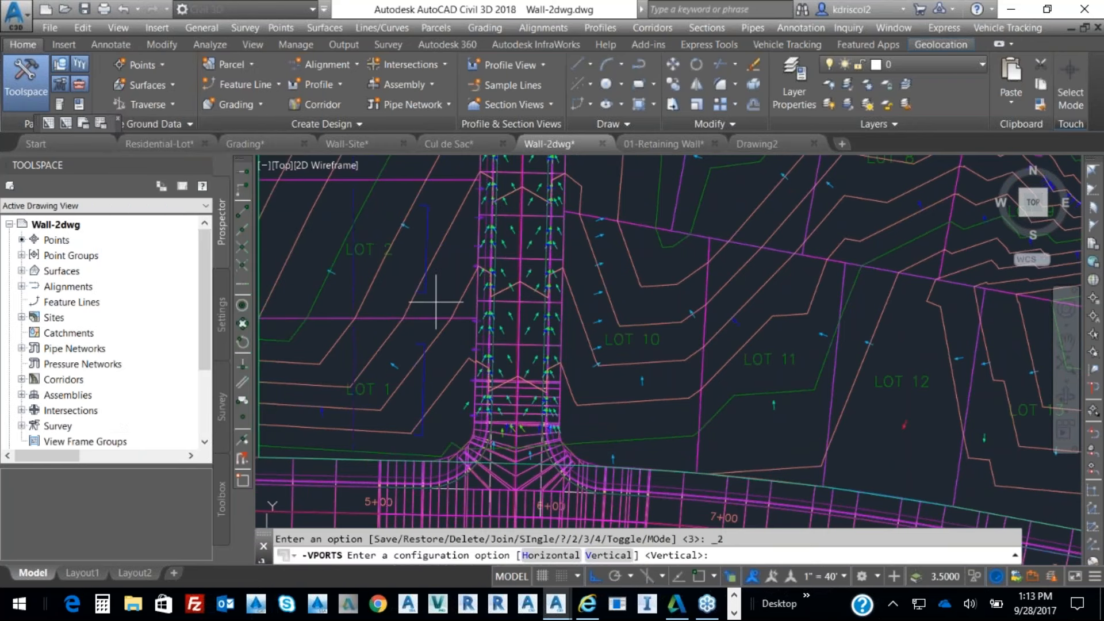
{"action": "key", "text": "Return"}
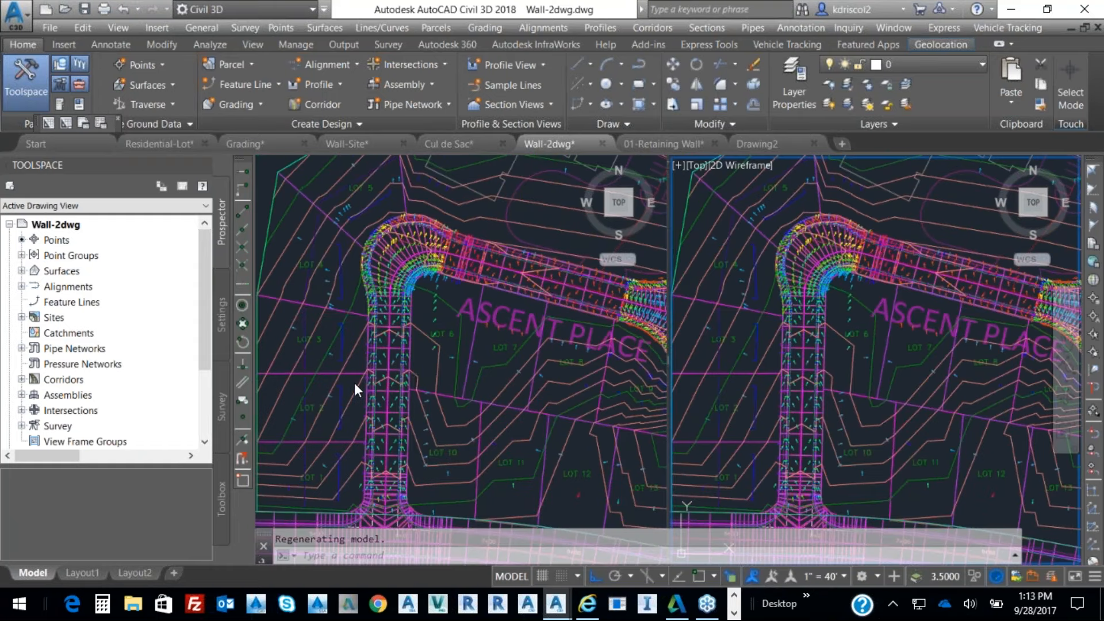
Fill the west viewport with a plan view of Lot 1 and its retaining wall line.
{"action": "left_click", "coordinate": [490, 370]}
{"action": "middle_click_drag", "start_coordinate": [415, 412], "coordinate": [564, 270]}
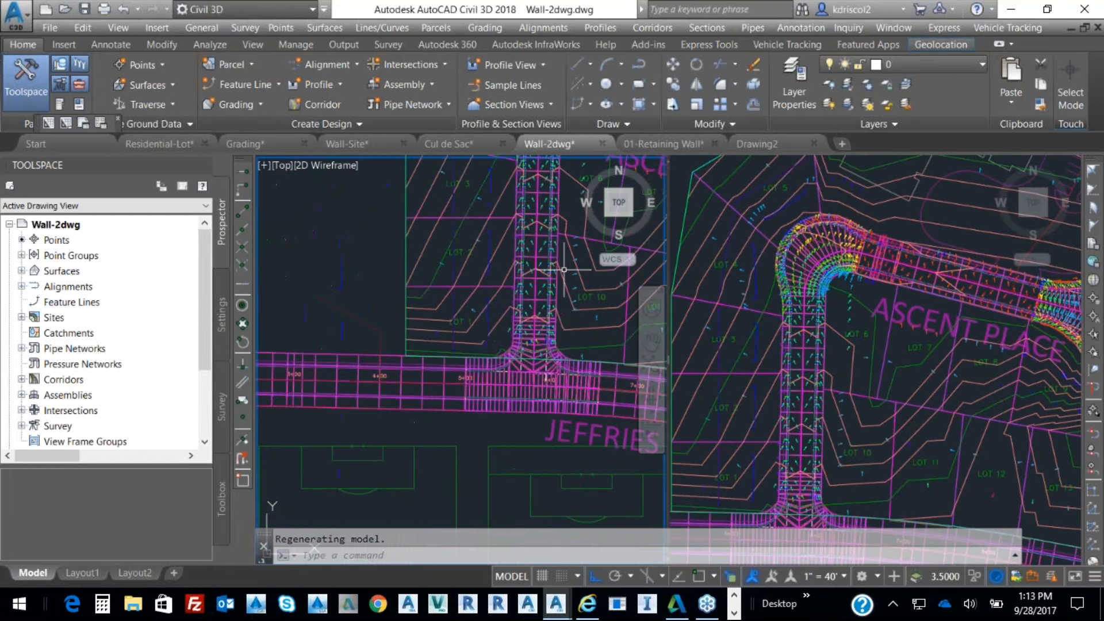
{"action": "scroll", "coordinate": [482, 313], "scroll_direction": "up", "scroll_amount": 5}
{"action": "scroll", "coordinate": [496, 347], "scroll_direction": "up", "scroll_amount": 2}
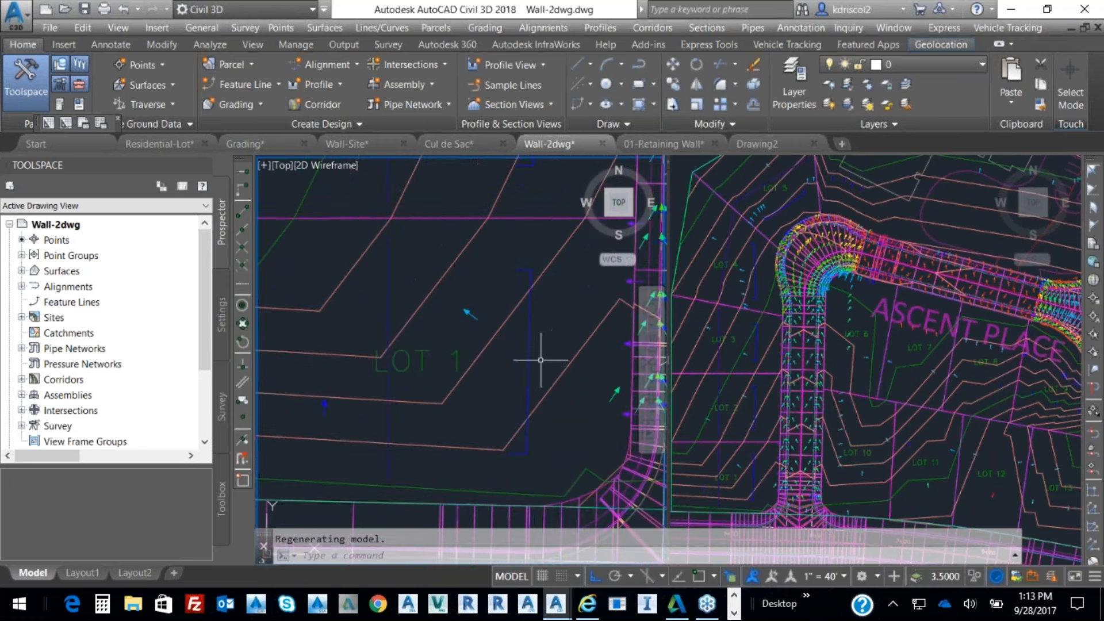
{"action": "mouse_move", "coordinate": [542, 359]}
Give the east viewport a tilted 3D view by orbiting the Jeffries Ranch Rd corridor in the Object Viewer, and close the viewer.
{"action": "left_click", "coordinate": [884, 377]}
{"action": "middle_click_drag", "start_coordinate": [865, 427], "coordinate": [942, 360]}
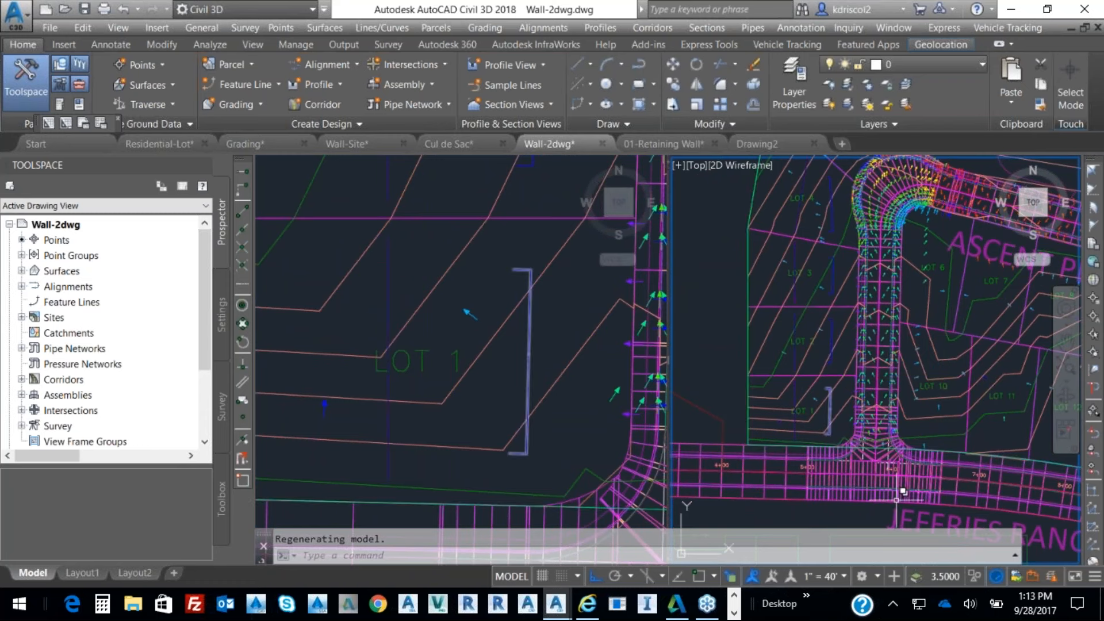
{"action": "left_click", "coordinate": [785, 463]}
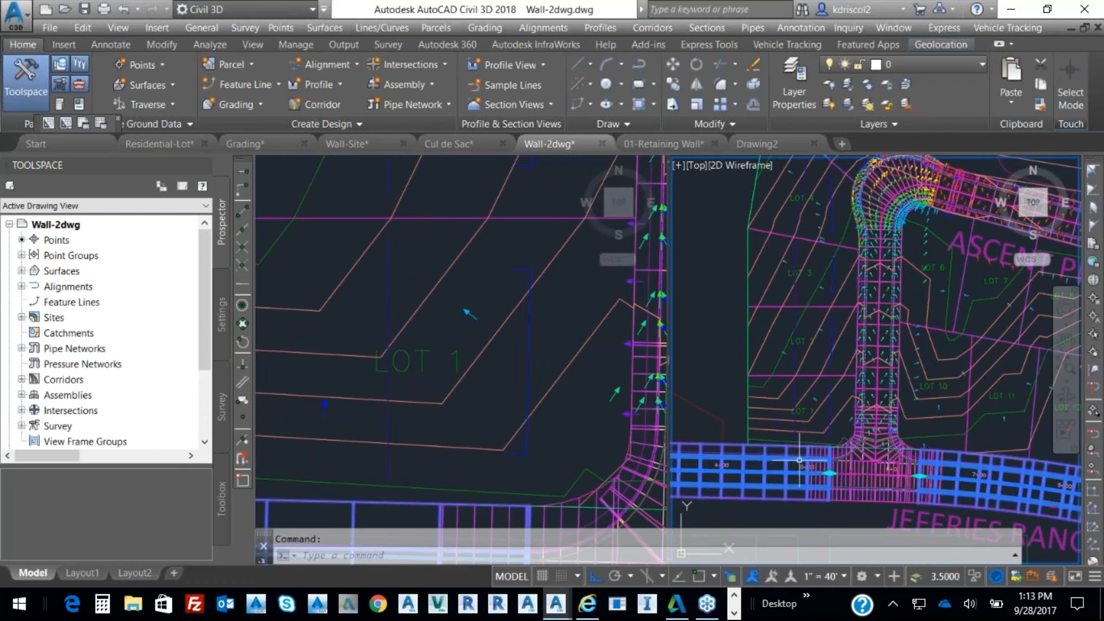
{"action": "right_click", "coordinate": [890, 447]}
{"action": "left_click", "coordinate": [915, 311]}
{"action": "left_click_drag", "start_coordinate": [674, 349], "coordinate": [483, 210]}
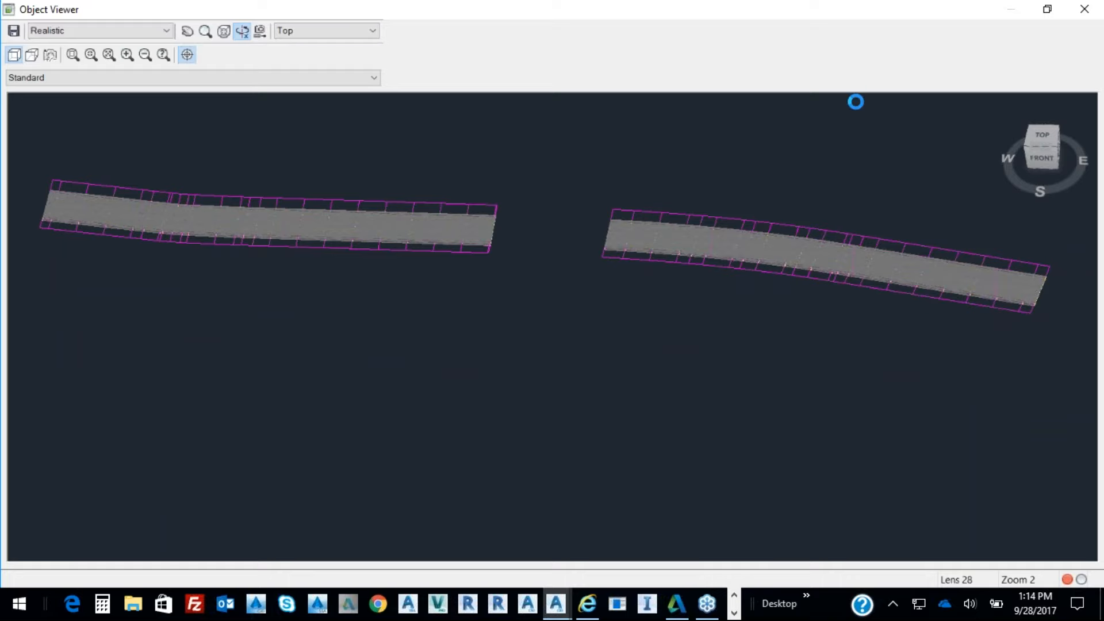
{"action": "left_click", "coordinate": [1086, 11]}
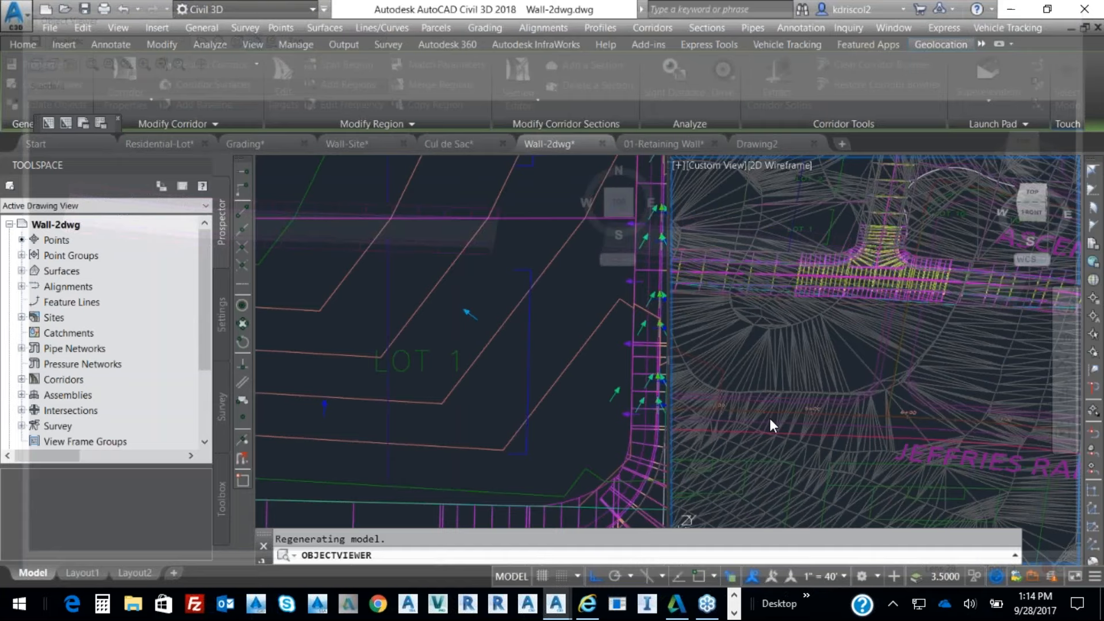
Set the 3D viewport's visual style to Shaded and free-orbit to a low-angle view of Lot 1 beside the road.
{"action": "middle_click_drag", "start_coordinate": [818, 313], "coordinate": [875, 443]}
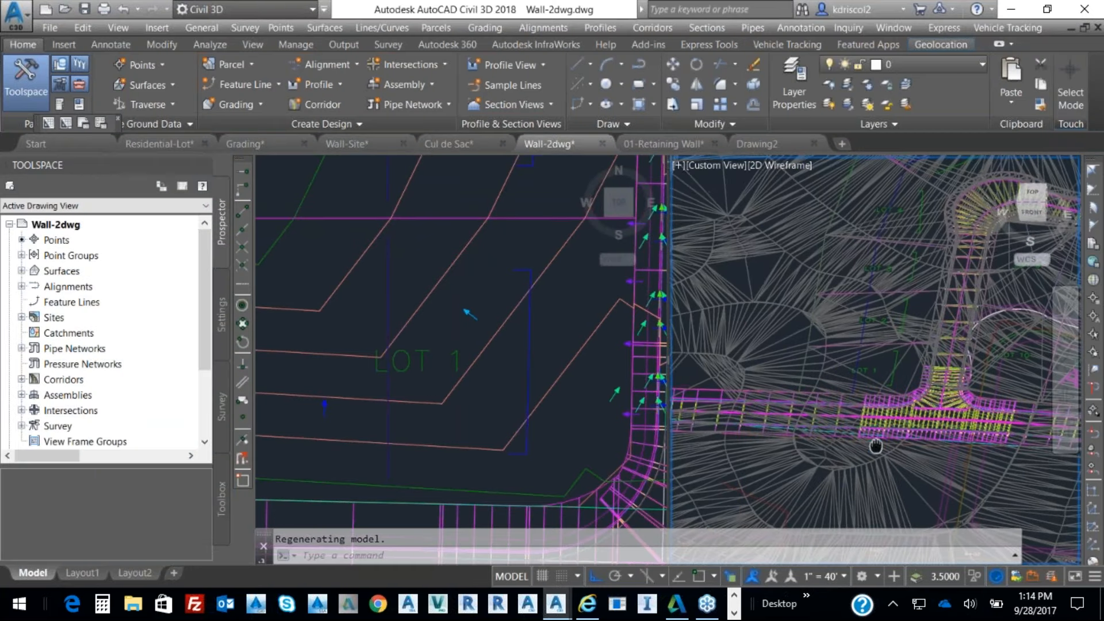
{"action": "left_click", "coordinate": [778, 166]}
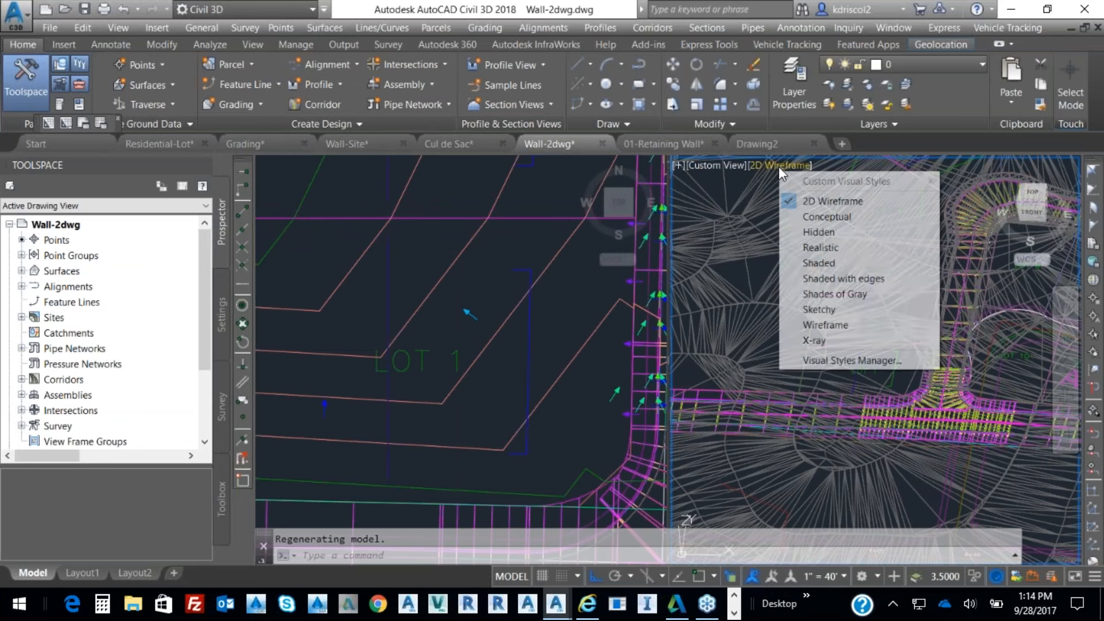
{"action": "left_click", "coordinate": [820, 262]}
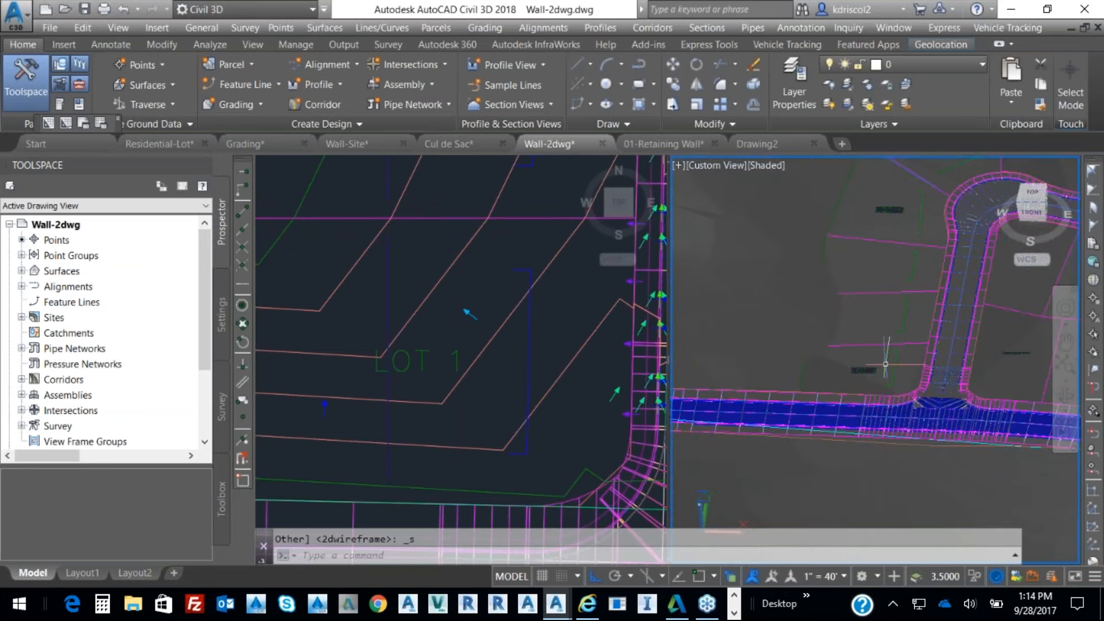
{"action": "scroll", "coordinate": [872, 352], "scroll_direction": "up", "scroll_amount": 5}
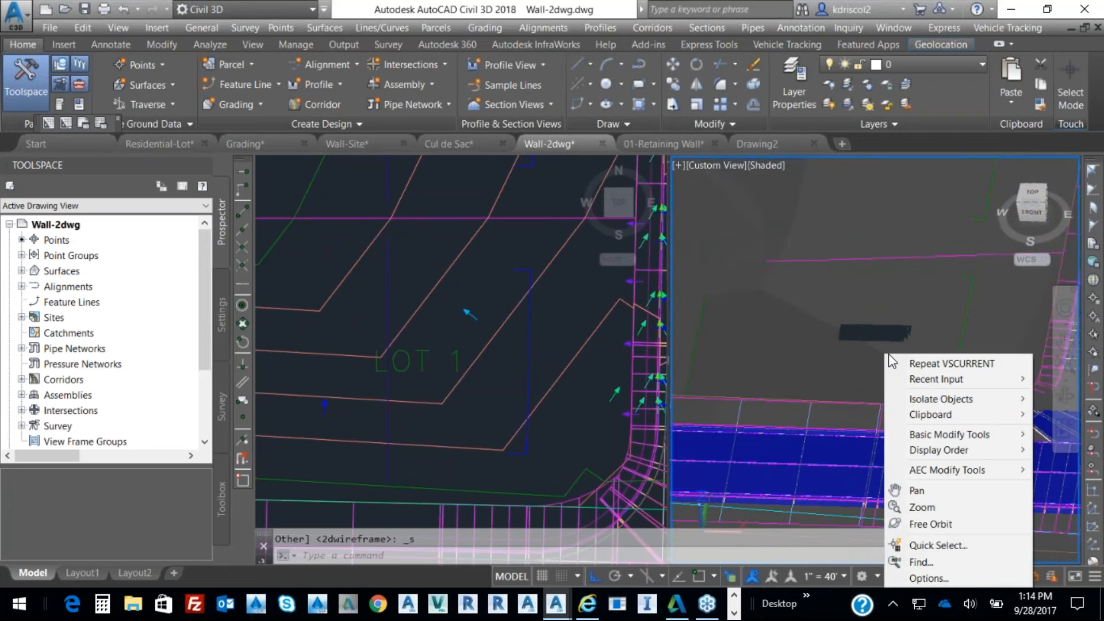
{"action": "left_click", "coordinate": [931, 524]}
{"action": "mouse_move", "coordinate": [907, 375]}
{"action": "left_mouse_down"}
{"action": "mouse_move", "coordinate": [974, 353]}
{"action": "mouse_move", "coordinate": [978, 323]}
{"action": "mouse_move", "coordinate": [991, 319]}
{"action": "mouse_move", "coordinate": [863, 370]}
{"action": "mouse_move", "coordinate": [902, 366]}
{"action": "mouse_move", "coordinate": [873, 379]}
{"action": "left_mouse_up"}
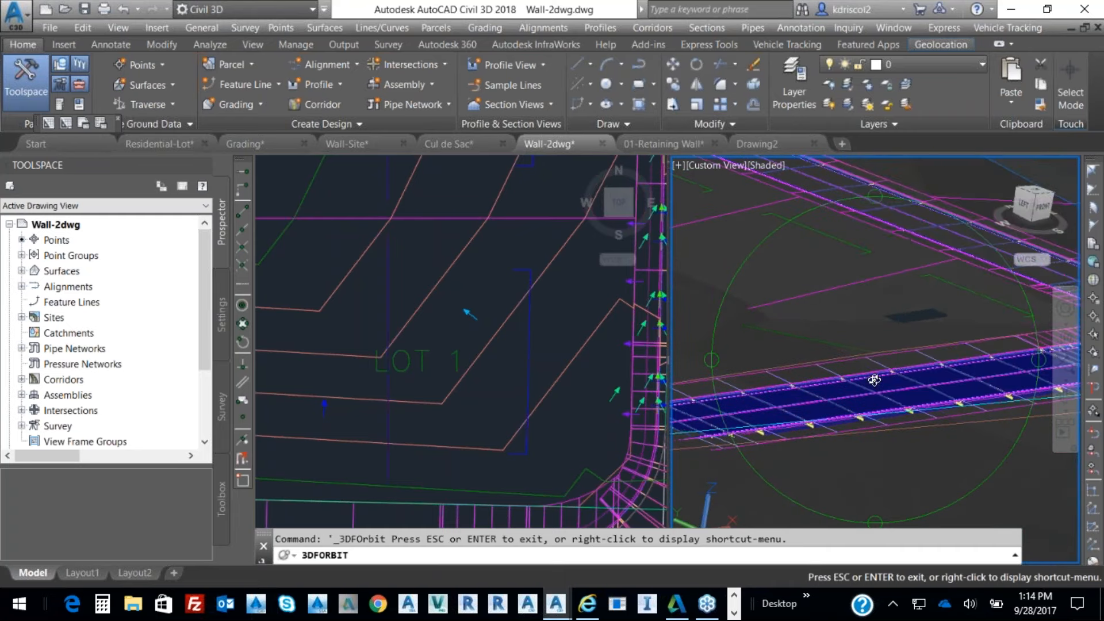
{"action": "right_click", "coordinate": [875, 378]}
{"action": "left_click", "coordinate": [913, 122]}
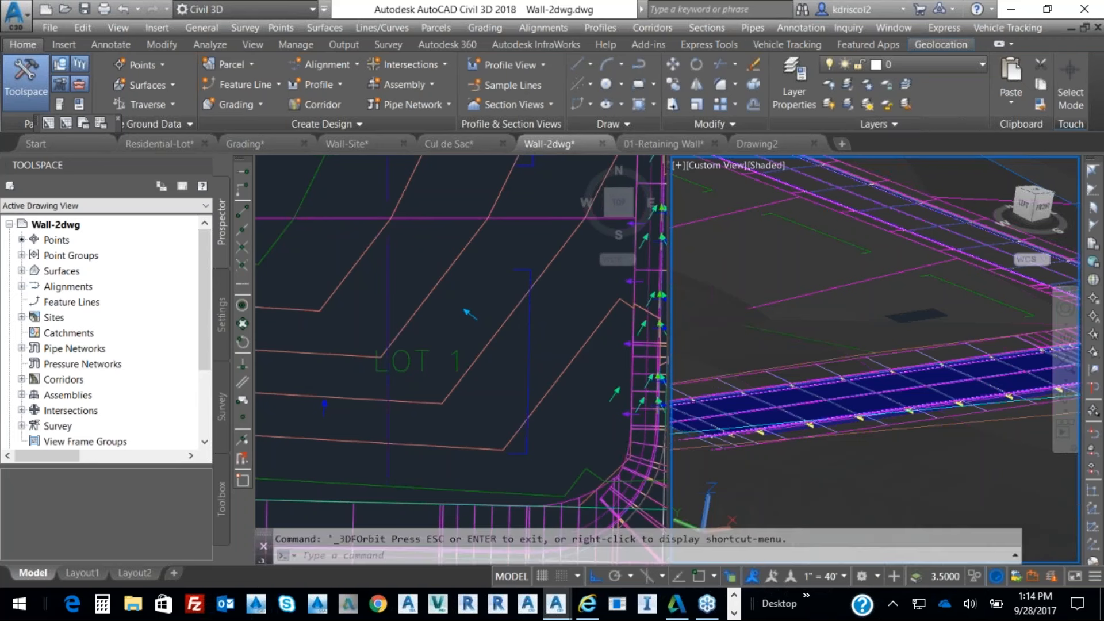
In the plan viewport, check which surface the Lot 1 contours belong to, and clear the selection.
{"action": "left_click", "coordinate": [575, 377]}
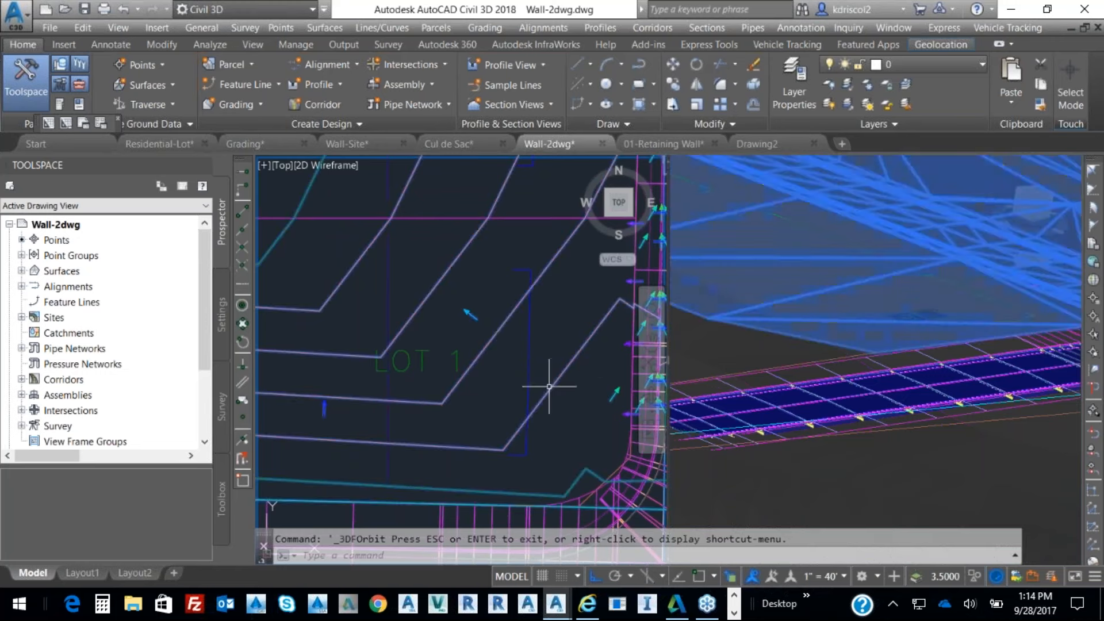
{"action": "left_click", "coordinate": [550, 385]}
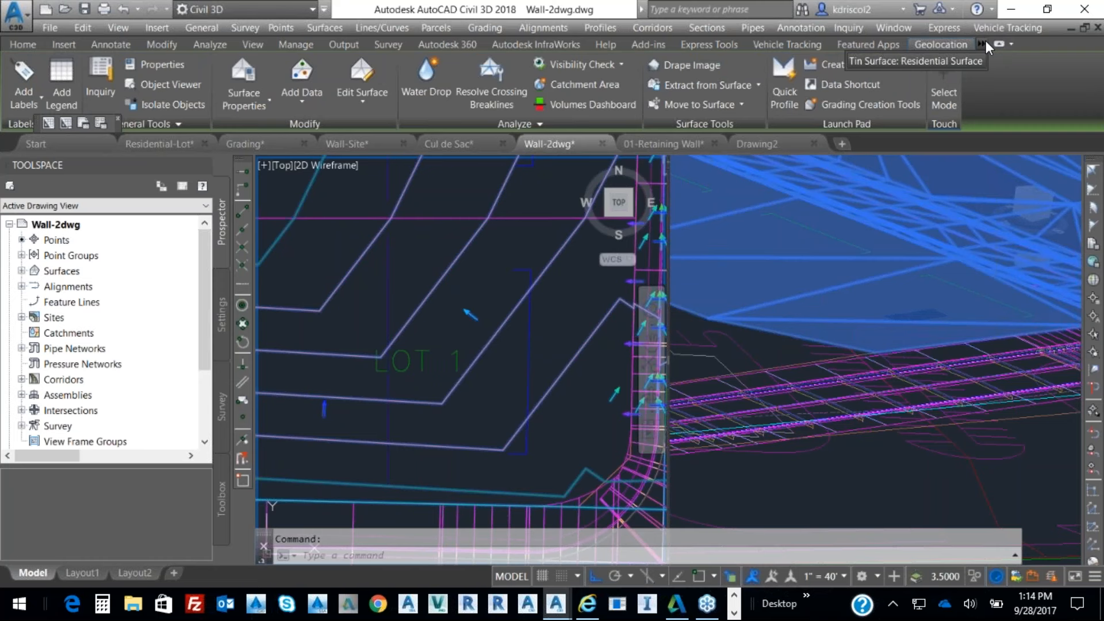
{"action": "key", "text": "Escape"}
{"action": "mouse_move", "coordinate": [563, 337]}
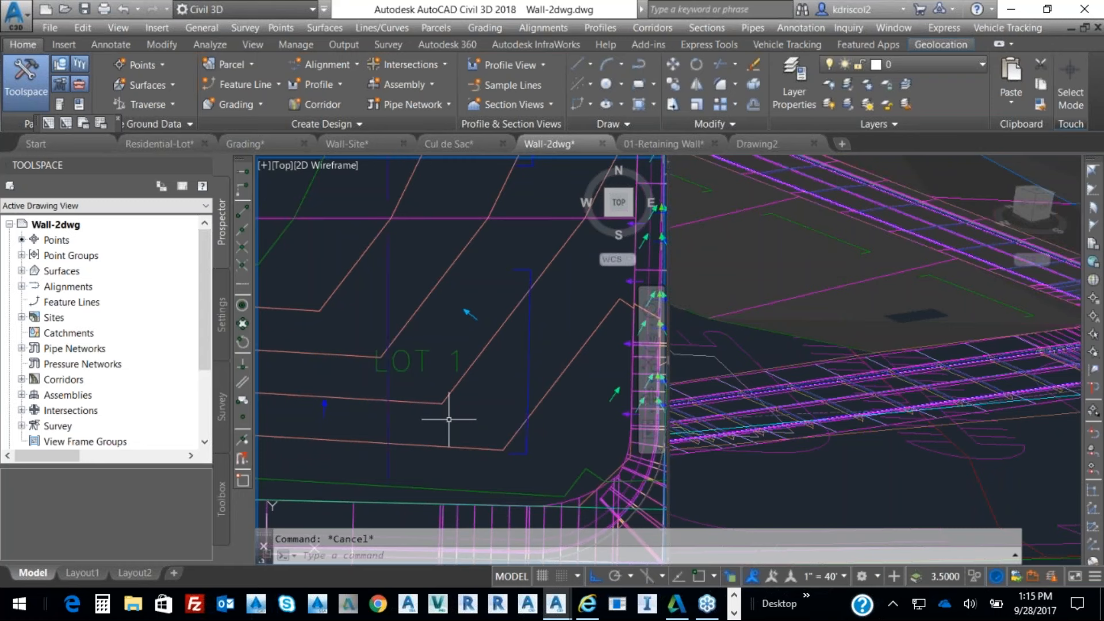
Start adding breaklines to the Residential Surface definition with the type Wall and a mid-ordinate distance of 1.000'.
{"action": "left_click", "coordinate": [22, 271]}
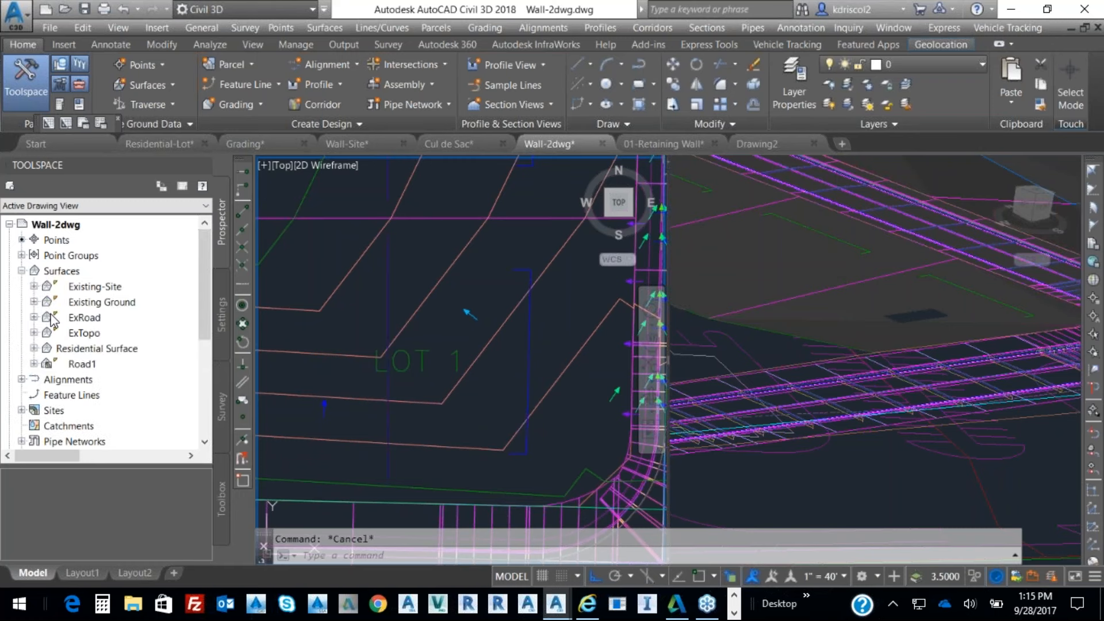
{"action": "left_click", "coordinate": [34, 350]}
{"action": "left_click", "coordinate": [47, 395]}
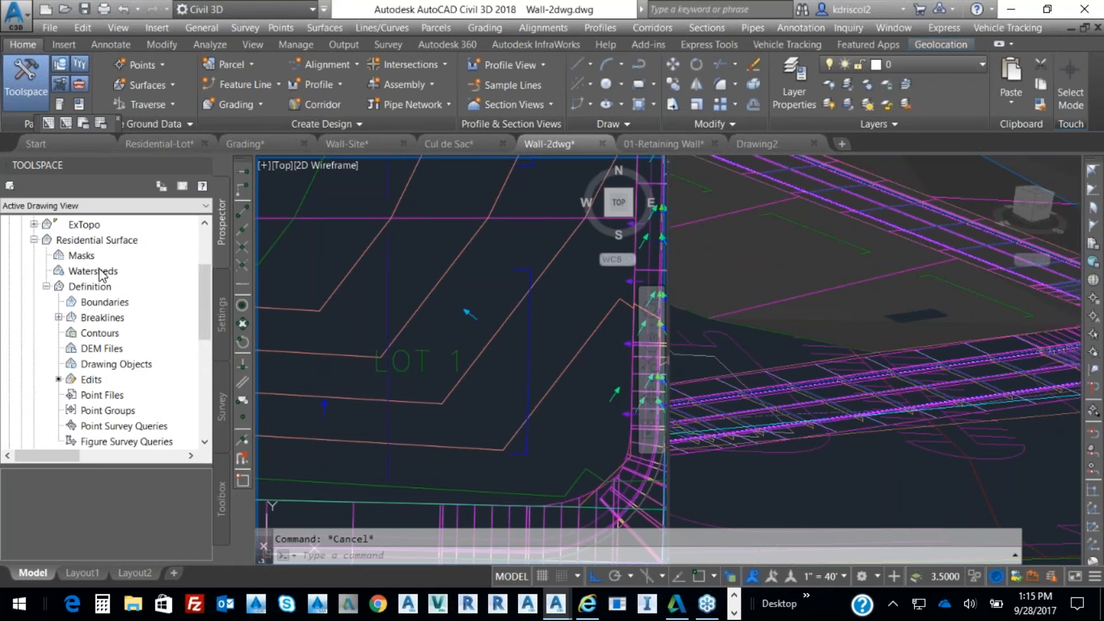
{"action": "left_click", "coordinate": [104, 316]}
{"action": "right_click", "coordinate": [112, 317]}
{"action": "left_click", "coordinate": [141, 324]}
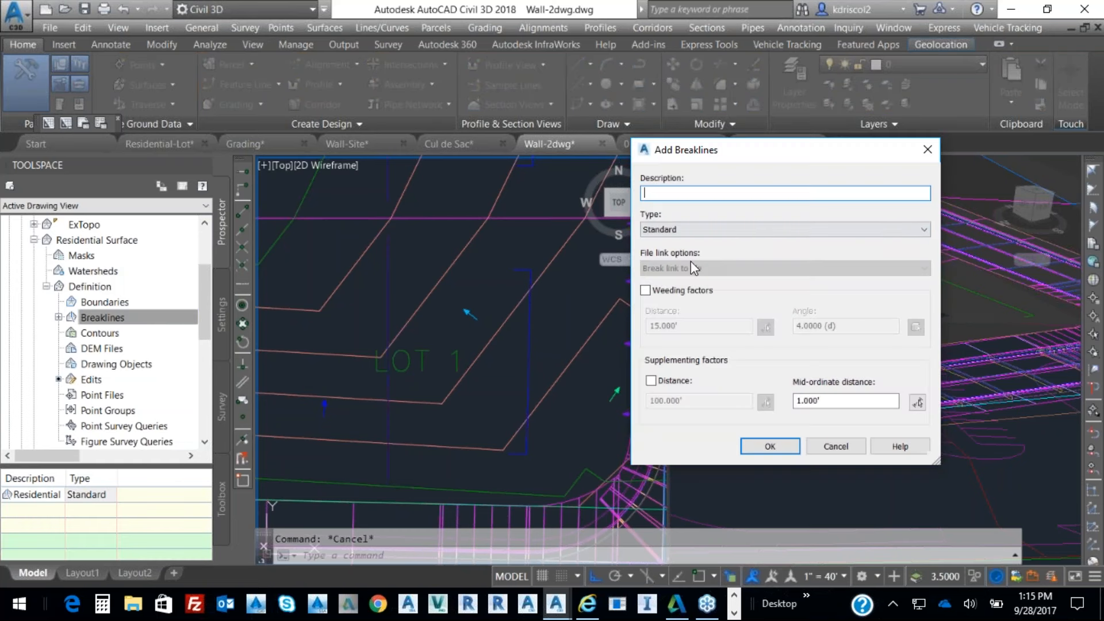
{"action": "left_click", "coordinate": [738, 233]}
{"action": "left_click", "coordinate": [720, 253]}
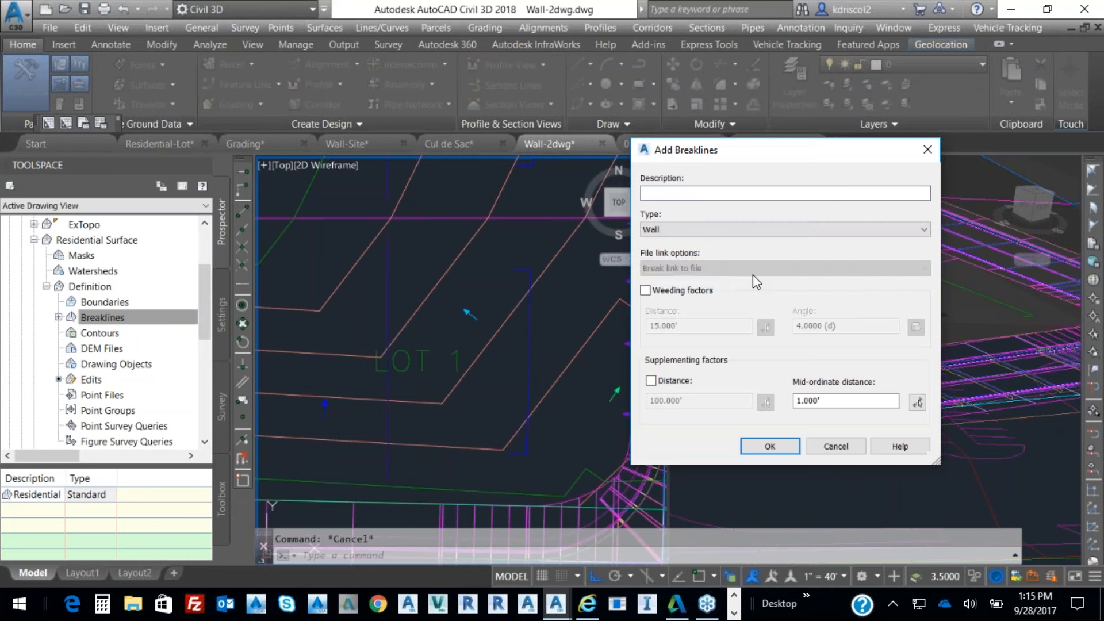
{"action": "left_click", "coordinate": [771, 446]}
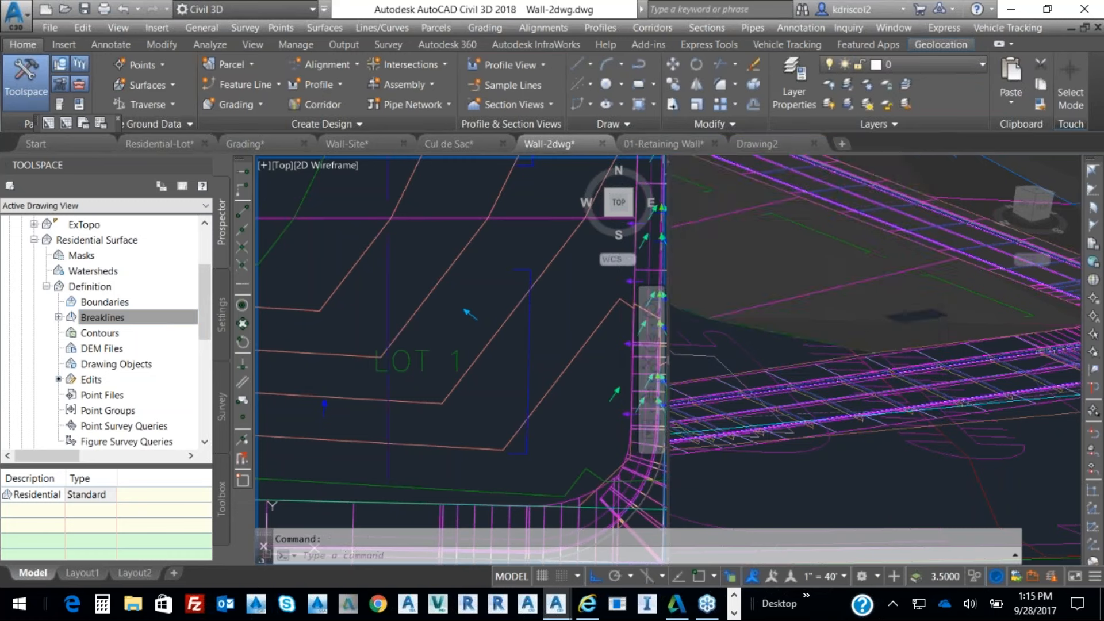
Use Lot 1's retaining wall line as the breakline and, with ortho off, pick the lot interior as its offset side.
{"action": "left_click", "coordinate": [529, 379]}
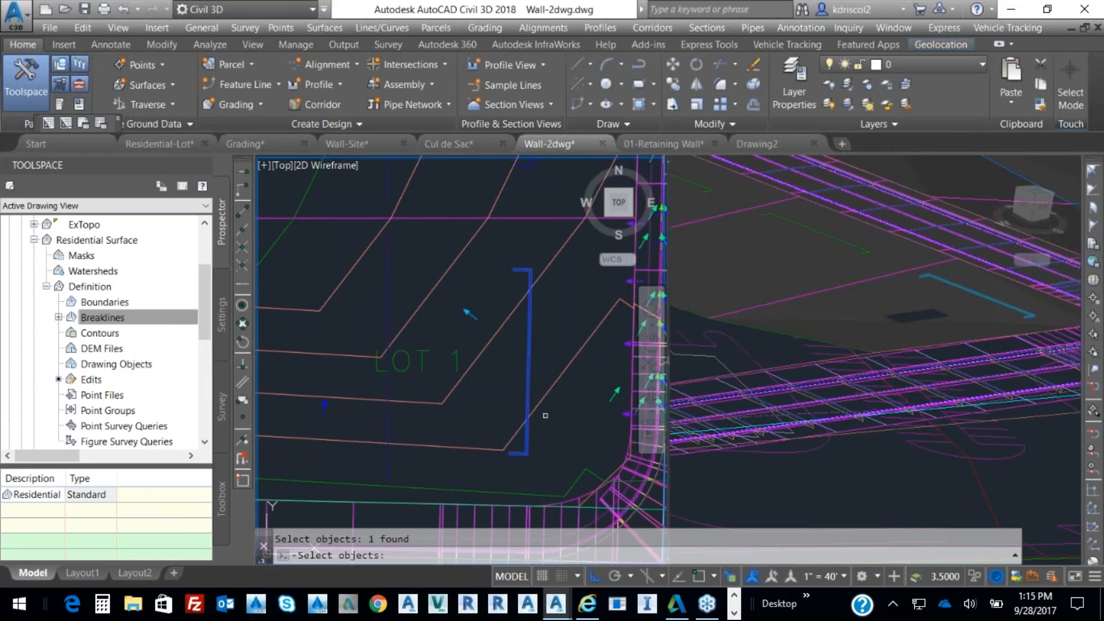
{"action": "key", "text": "Return"}
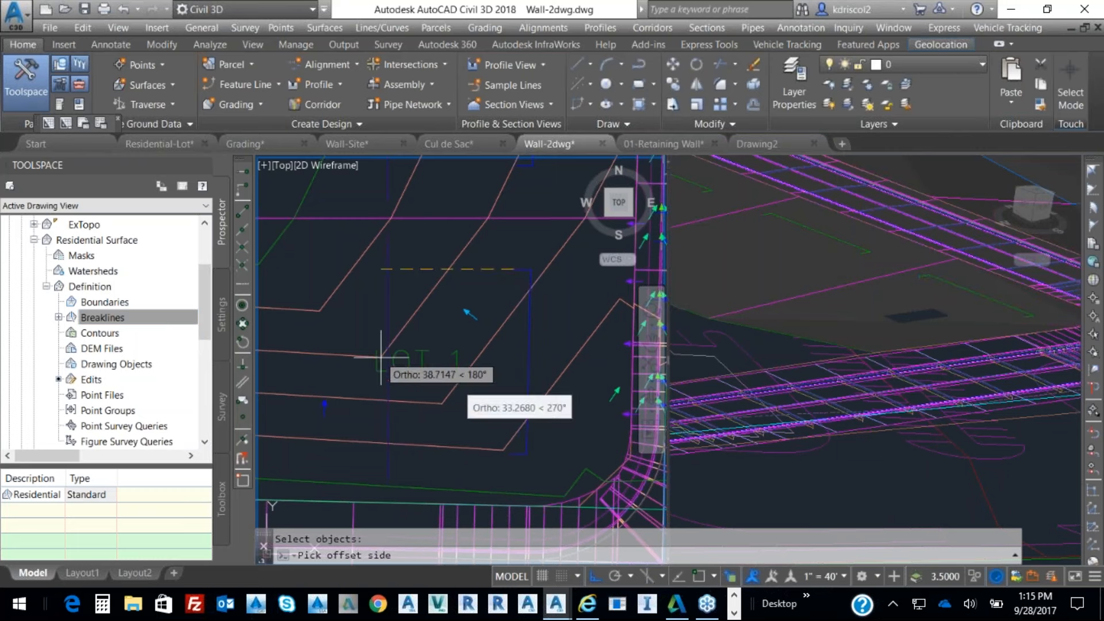
{"action": "key", "text": "F8"}
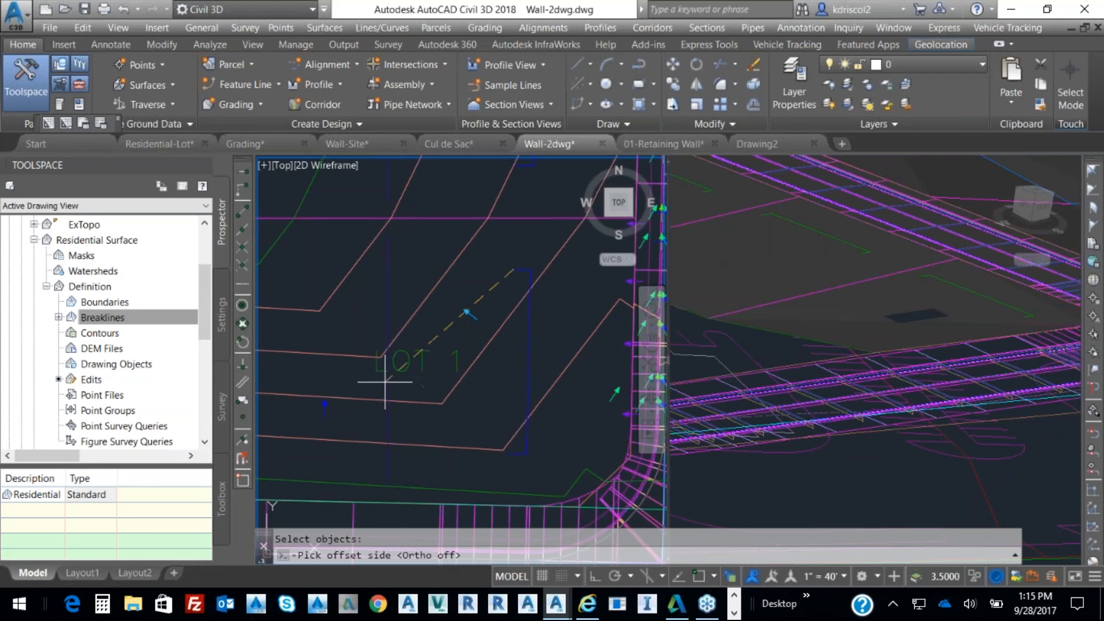
{"action": "left_click", "coordinate": [439, 315]}
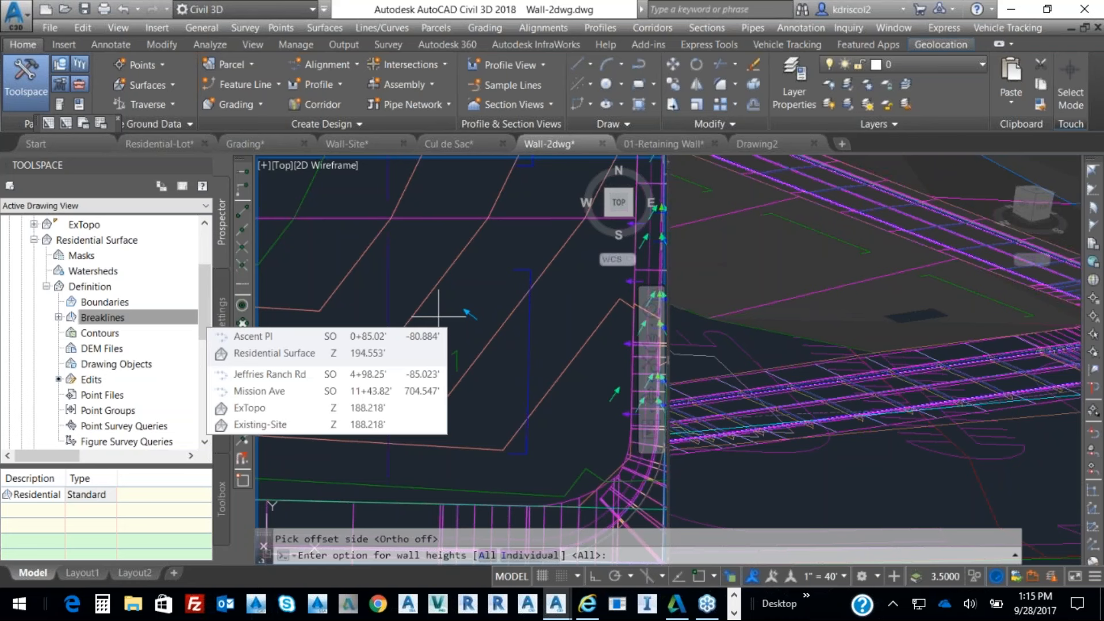
Apply one wall height option to all offset points, define it by elevation at 196, and activate the shaded 3D viewport.
{"action": "key", "text": "Return"}
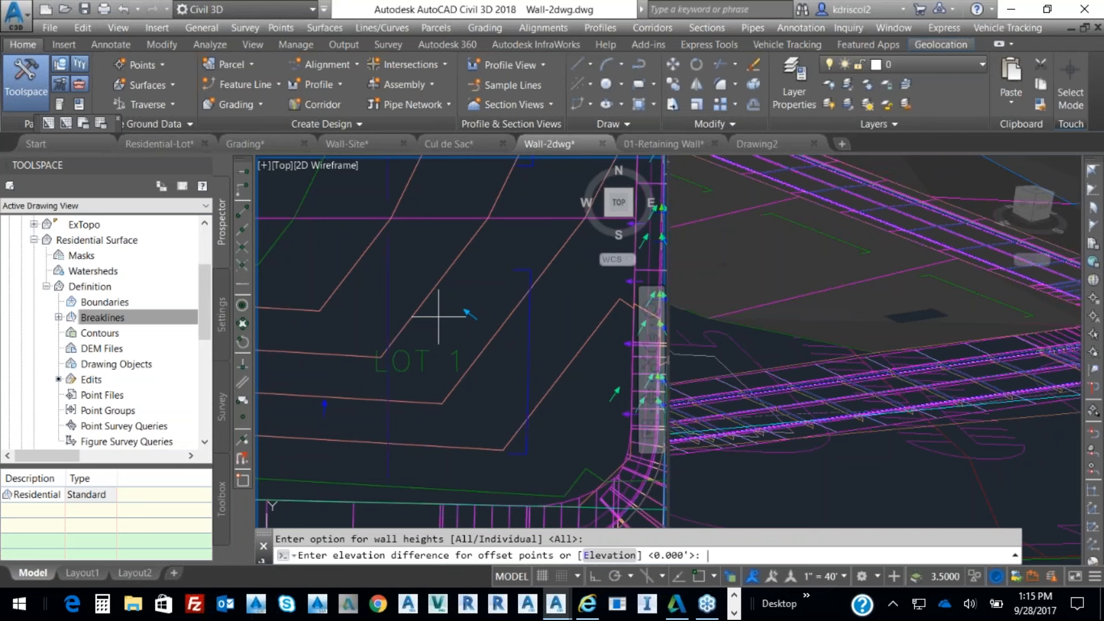
{"action": "type", "text": "1"}
{"action": "type", "text": "96"}
{"action": "key", "text": "BackSpace"}
{"action": "key", "text": "BackSpace"}
{"action": "key", "text": "BackSpace"}
{"action": "type", "text": "e"}
{"action": "key", "text": "Return"}
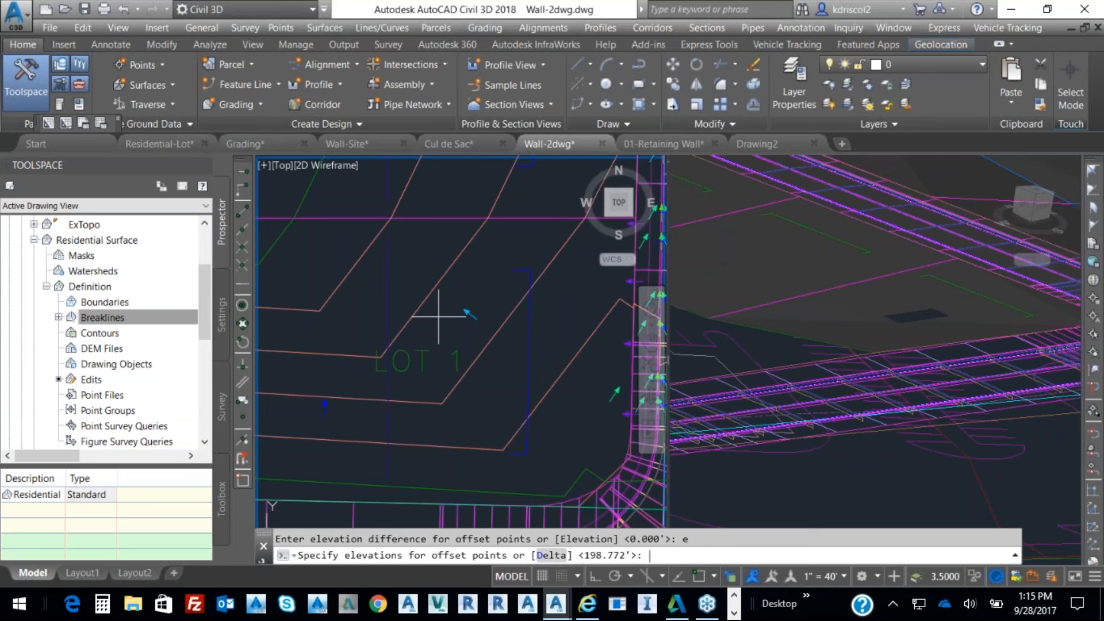
{"action": "type", "text": "196"}
{"action": "key", "text": "Return"}
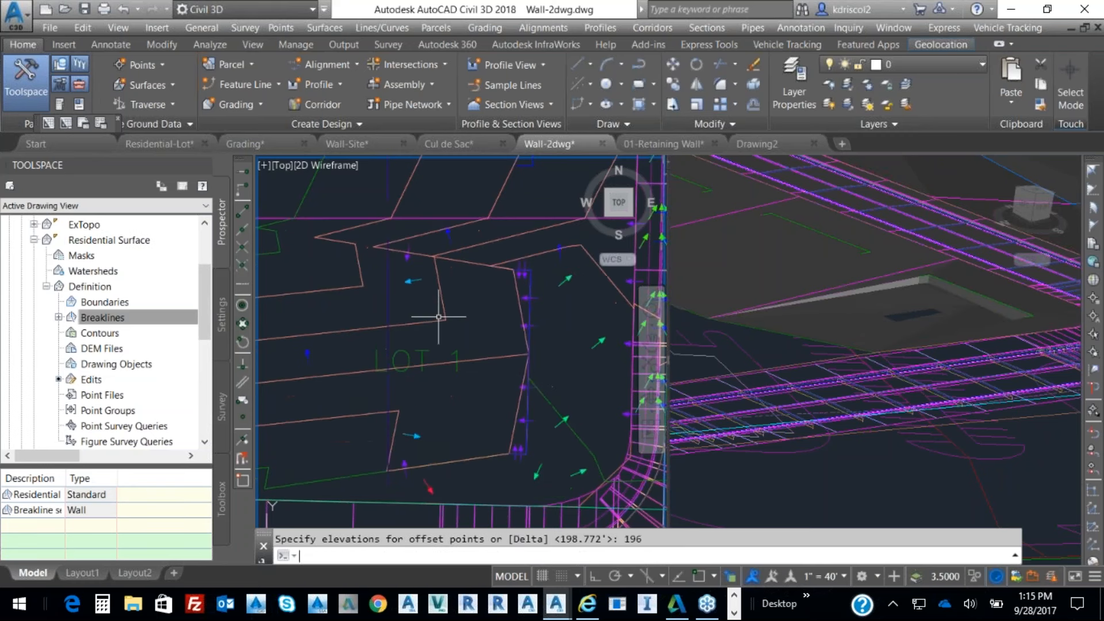
{"action": "left_click", "coordinate": [948, 302]}
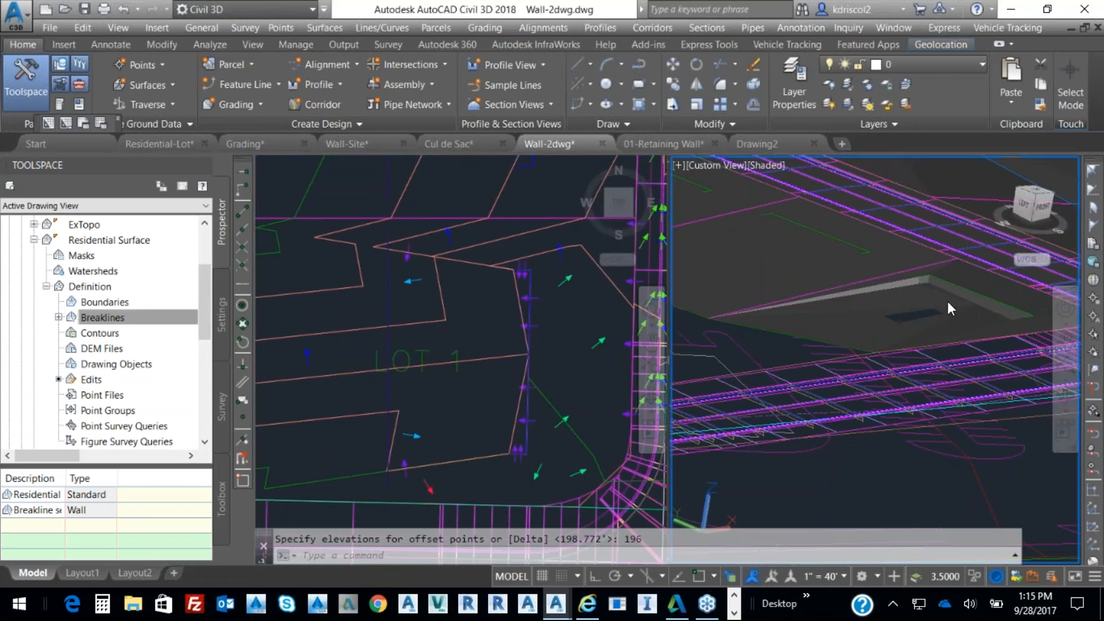
Examine Lot 1's retaining wall up close and from a wider angle in the shaded 3D viewport, comparing it with the plan viewport.
{"action": "scroll", "coordinate": [948, 301], "scroll_direction": "up", "scroll_amount": 3}
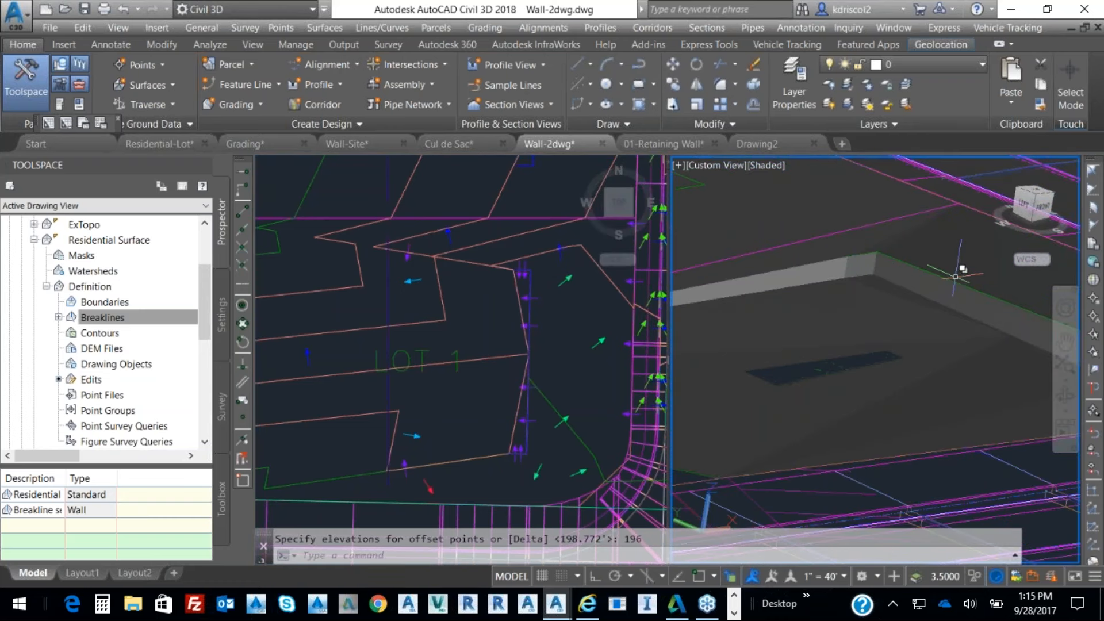
{"action": "left_click", "coordinate": [564, 337]}
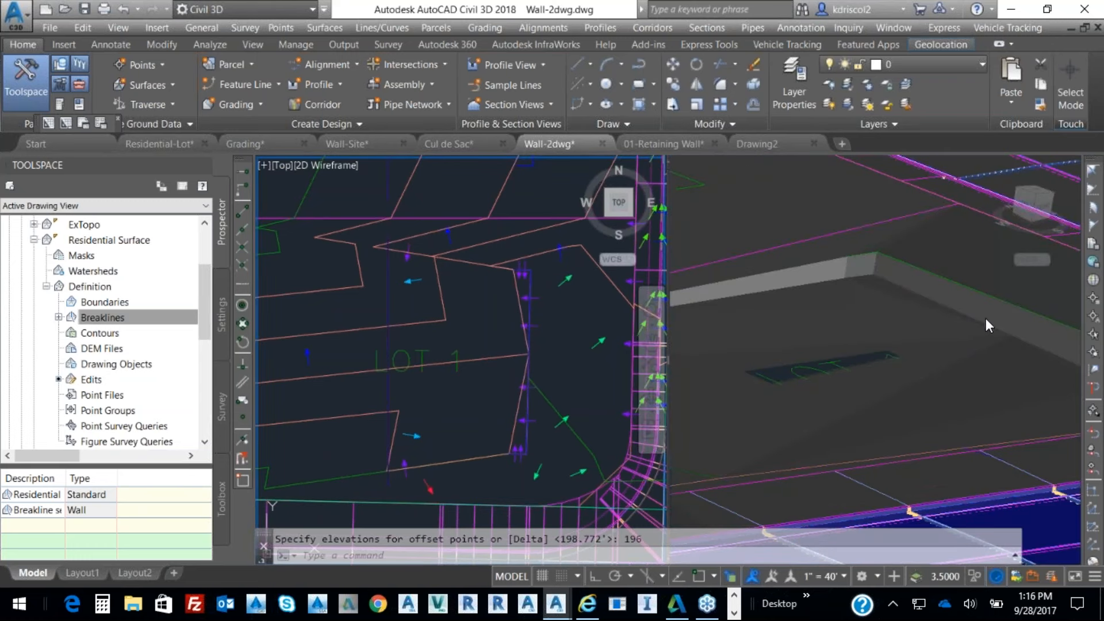
{"action": "scroll", "coordinate": [987, 325], "scroll_direction": "down", "scroll_amount": 2}
{"action": "scroll", "coordinate": [944, 314], "scroll_direction": "up", "scroll_amount": 1}
{"action": "scroll", "coordinate": [530, 365], "scroll_direction": "up", "scroll_amount": 2}
{"action": "middle_click_drag", "start_coordinate": [518, 358], "coordinate": [495, 359]}
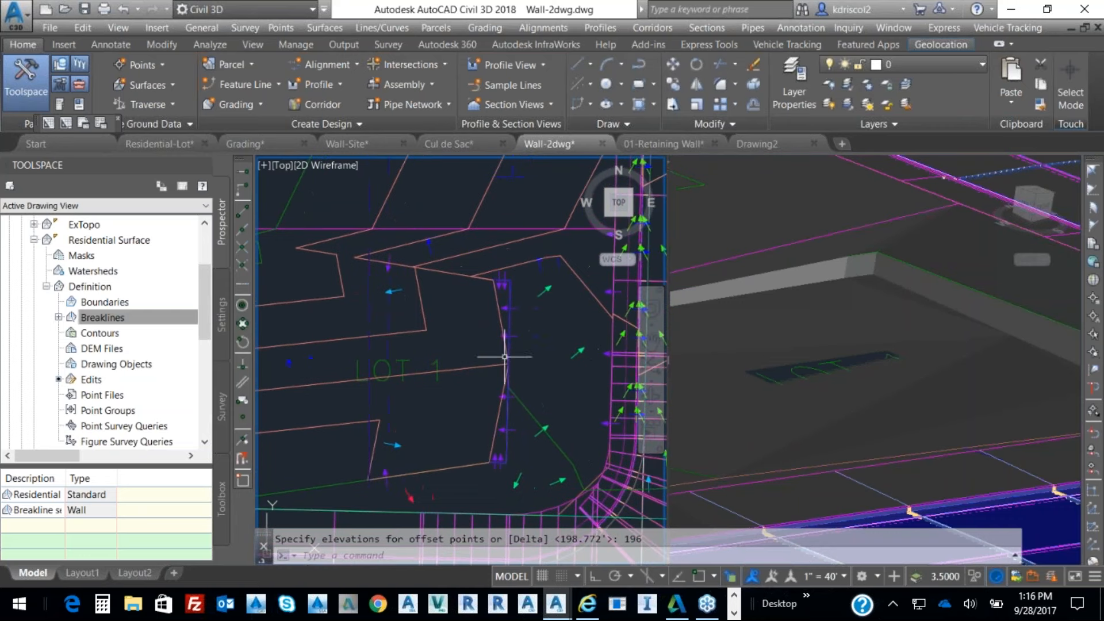
{"action": "left_click", "coordinate": [848, 367]}
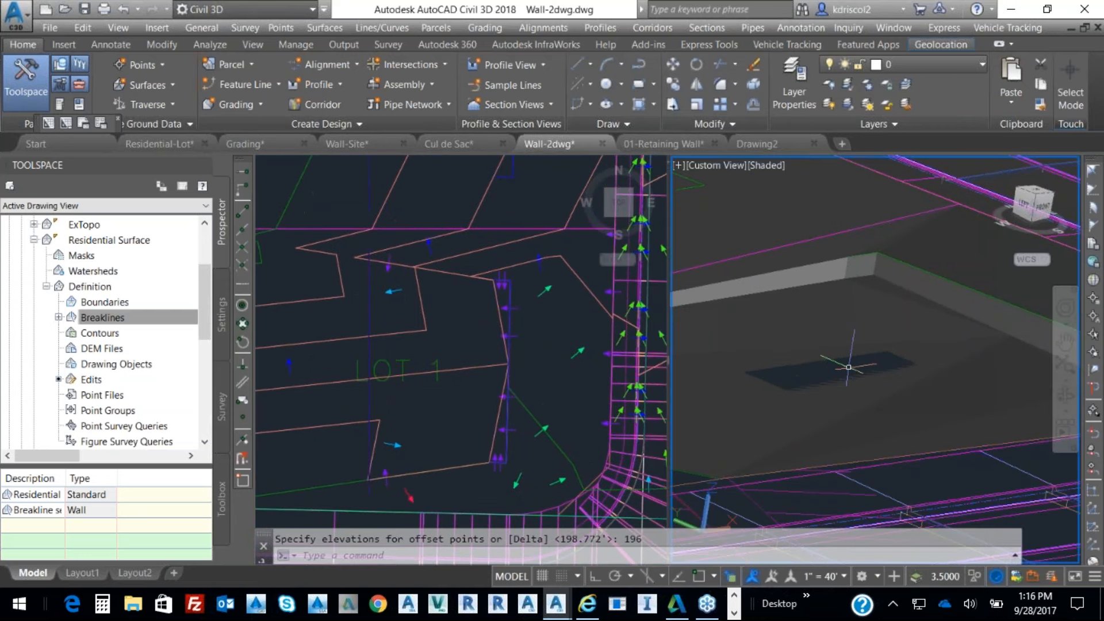
{"action": "scroll", "coordinate": [948, 286], "scroll_direction": "down", "scroll_amount": 4}
{"action": "mouse_move", "coordinate": [898, 316]}
{"action": "middle_mouse_down", "text": "shift"}
{"action": "mouse_move", "coordinate": [932, 296]}
{"action": "mouse_move", "coordinate": [914, 299]}
{"action": "middle_mouse_up", "text": "shift"}
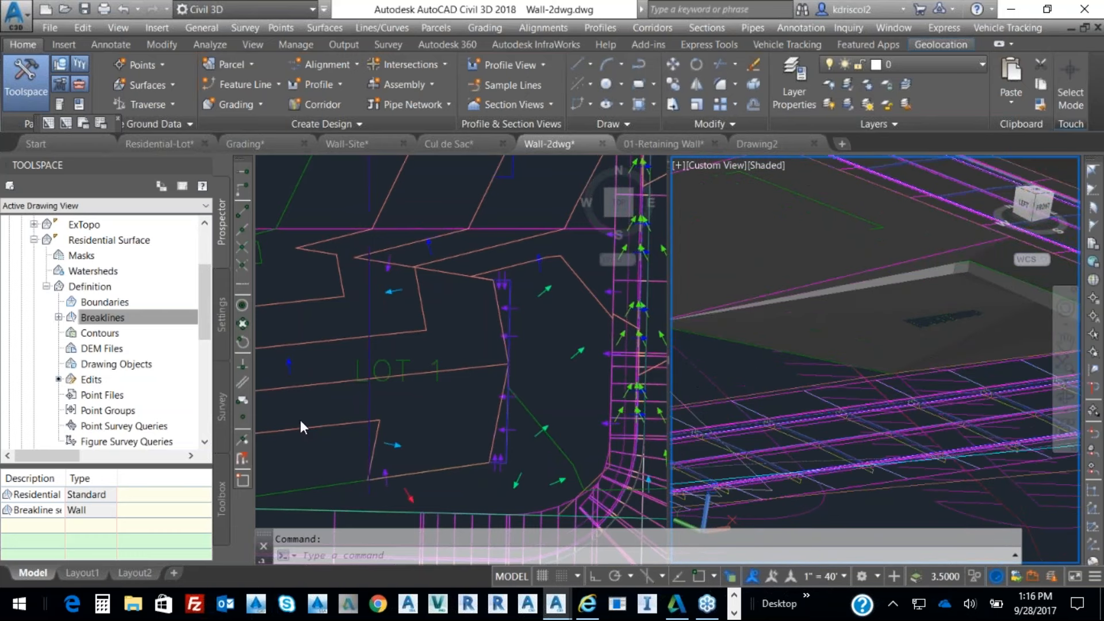
Add the feature line running through Lot 1 to the Residential Surface as a Standard breakline with a mid-ordinate distance of 1.000'.
{"action": "left_click", "coordinate": [418, 398]}
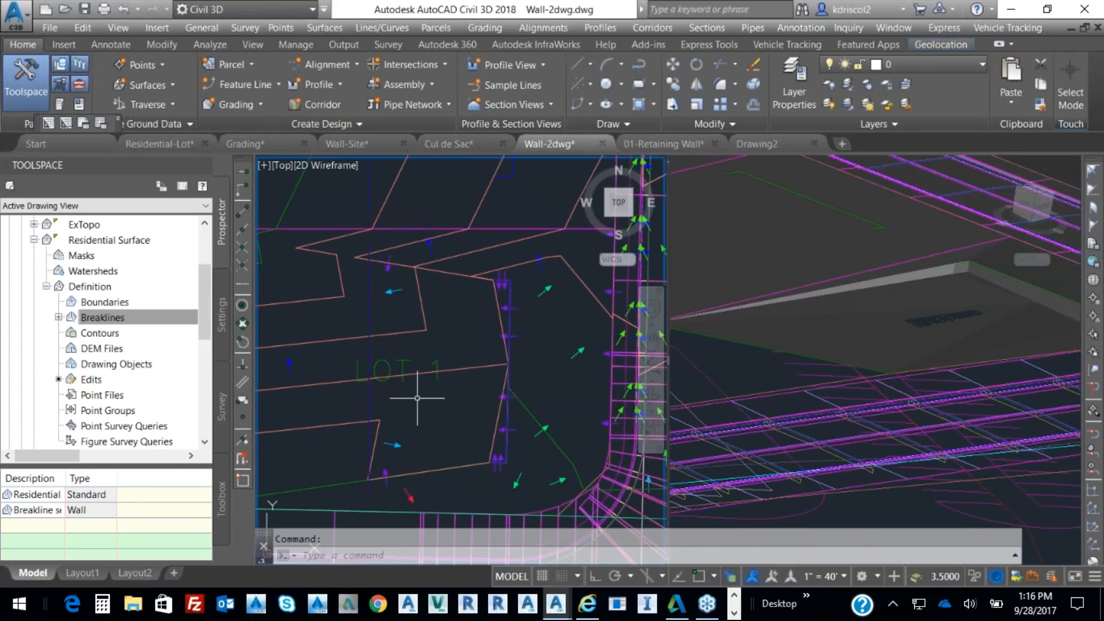
{"action": "key", "text": "Escape"}
{"action": "right_click", "coordinate": [90, 322]}
{"action": "left_click", "coordinate": [115, 327]}
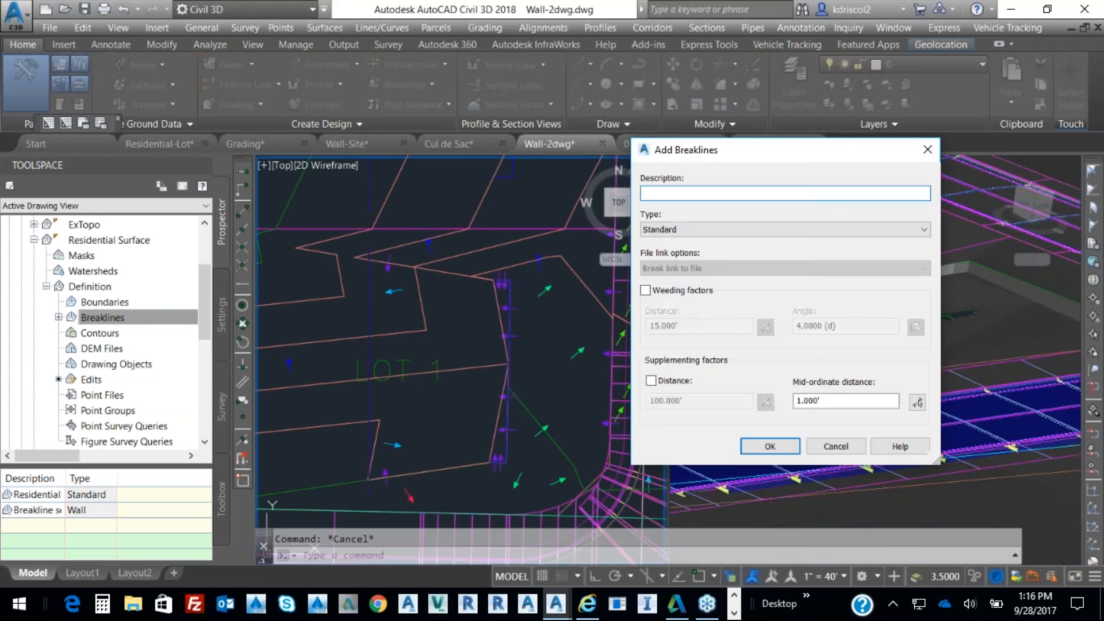
{"action": "left_click", "coordinate": [770, 447]}
{"action": "left_click", "coordinate": [373, 358]}
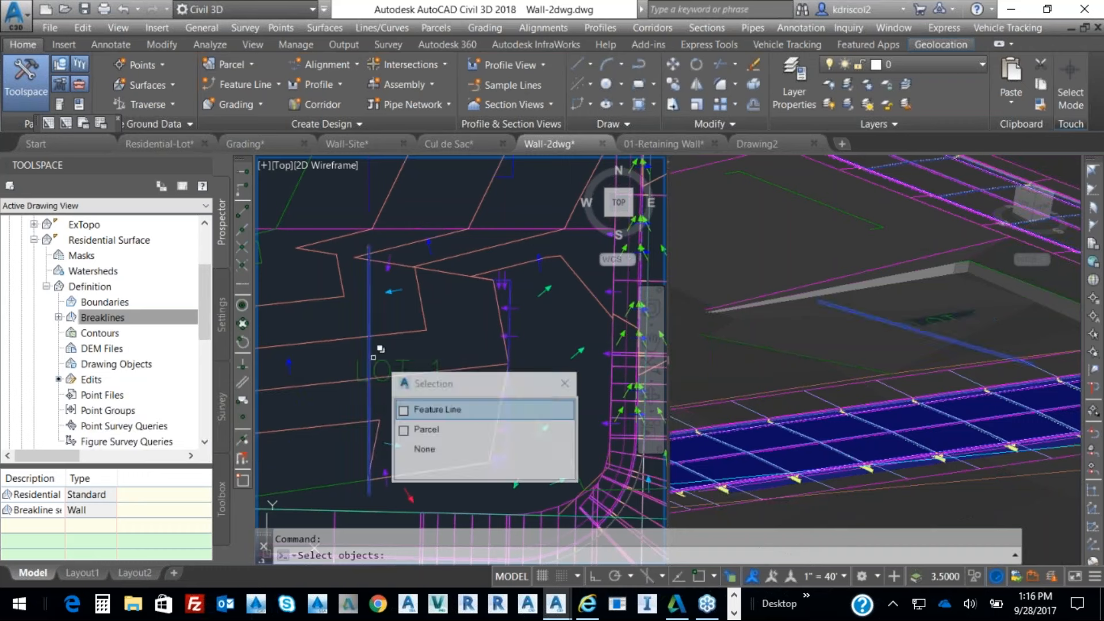
{"action": "left_click", "coordinate": [457, 408]}
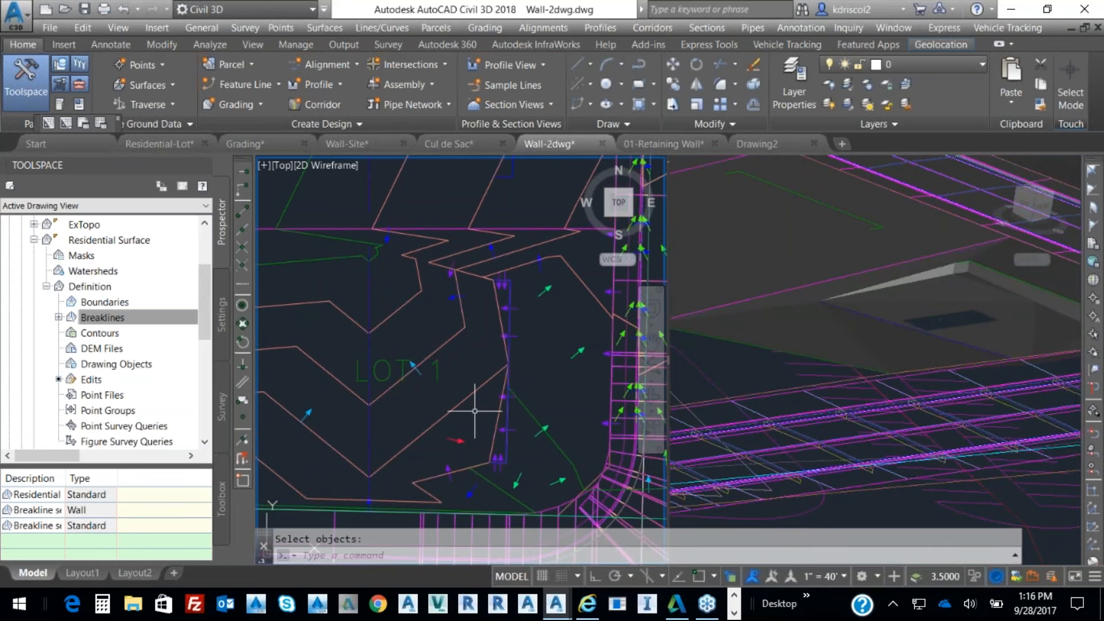
{"action": "mouse_move", "coordinate": [475, 410]}
For Lot 2, start adding breaklines to the Residential Surface definition with the type Wall and a mid-ordinate distance of 1.000'.
{"action": "middle_click_drag", "start_coordinate": [492, 269], "coordinate": [495, 442]}
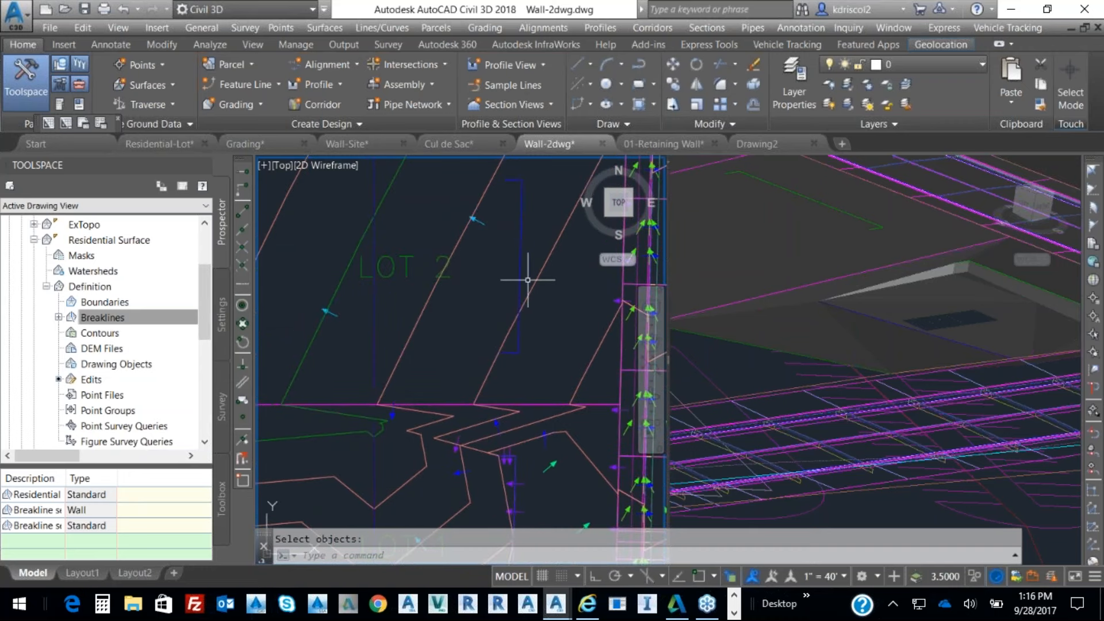
{"action": "left_click", "coordinate": [531, 289]}
{"action": "mouse_move", "coordinate": [531, 289]}
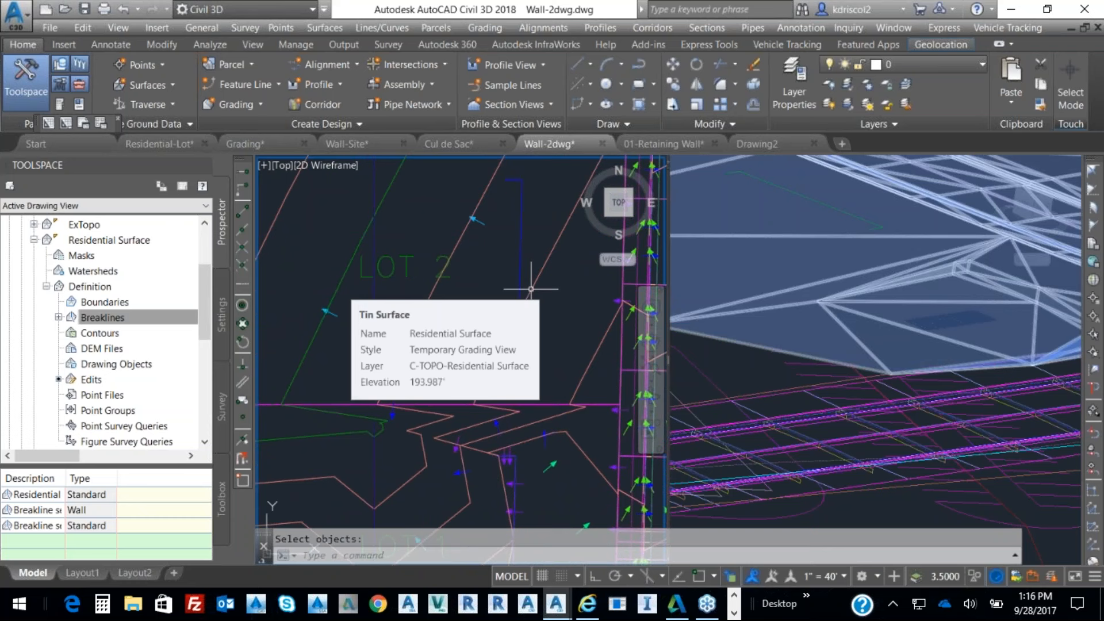
{"action": "mouse_move", "coordinate": [560, 277]}
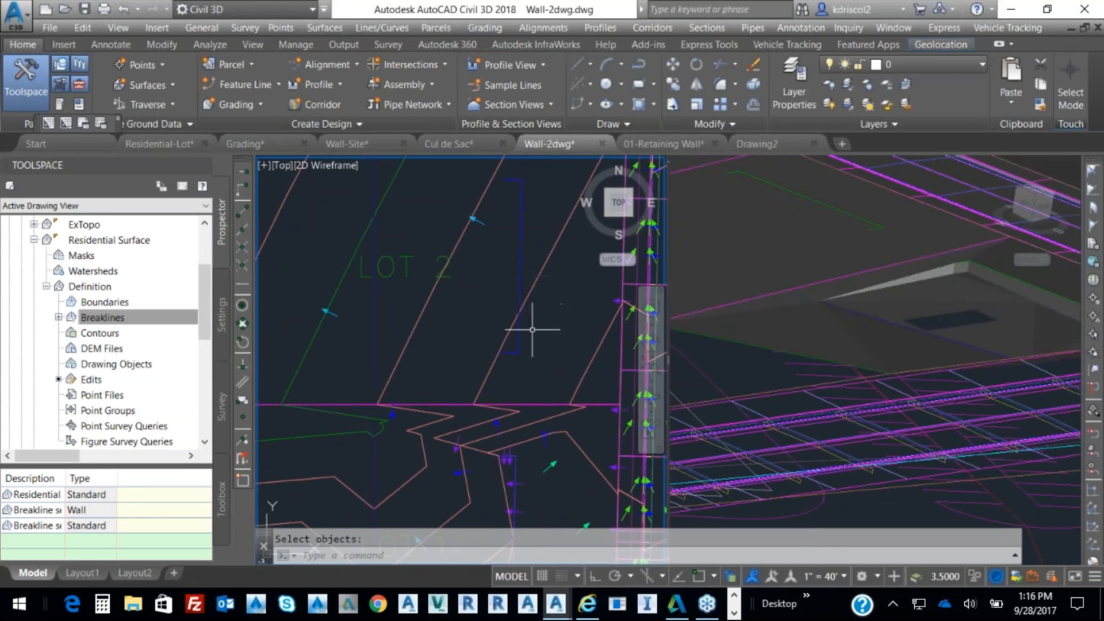
{"action": "right_click", "coordinate": [90, 322]}
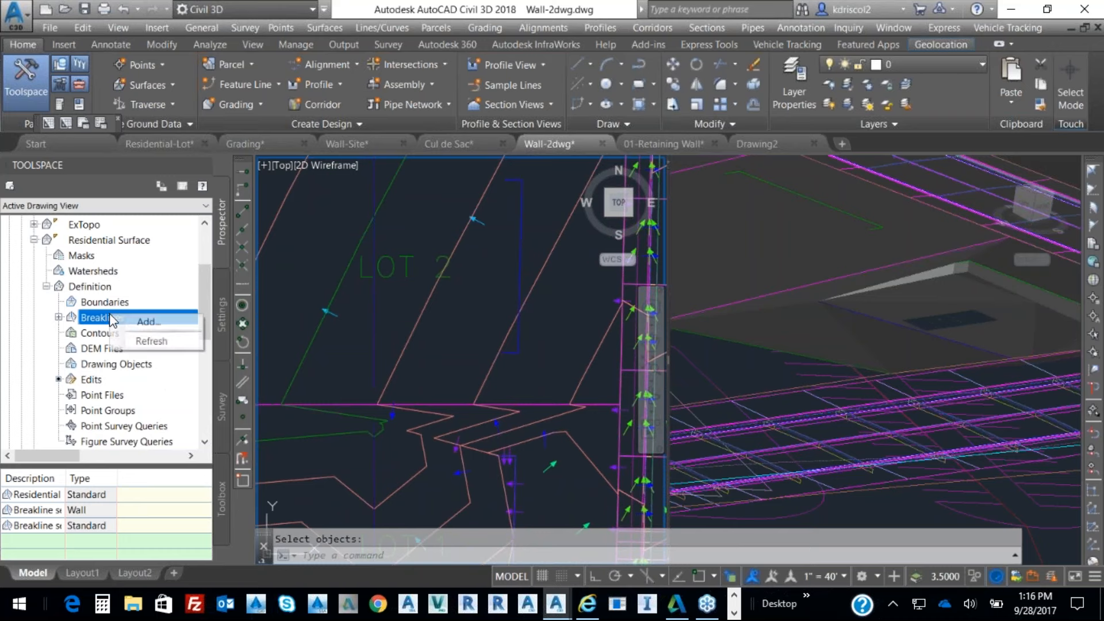
{"action": "left_click", "coordinate": [152, 321]}
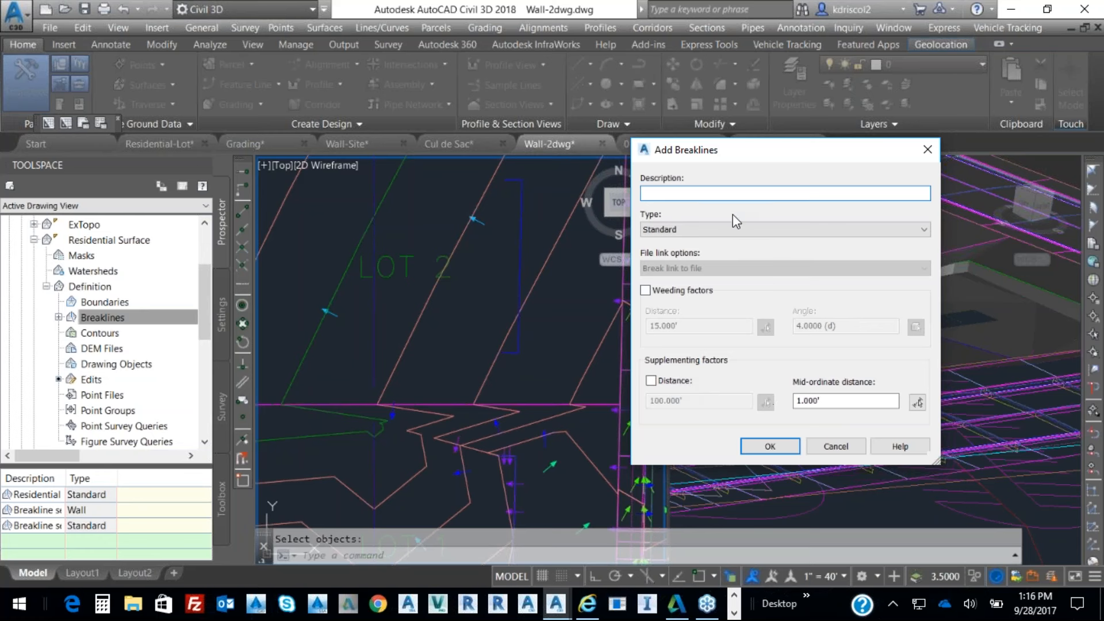
{"action": "left_click", "coordinate": [723, 229]}
{"action": "left_click", "coordinate": [660, 264]}
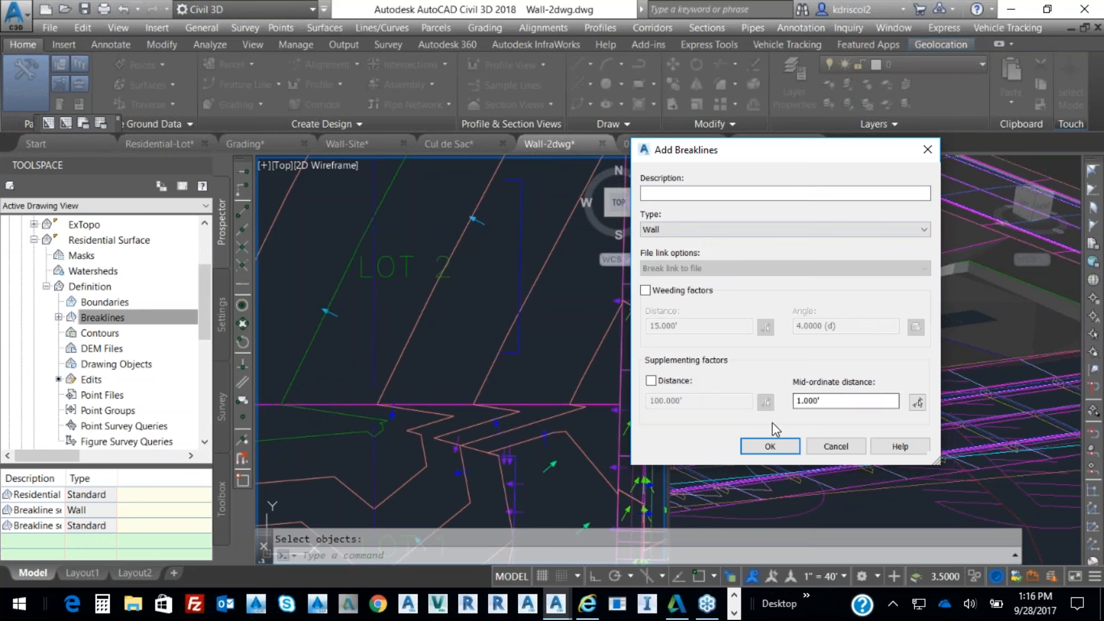
{"action": "left_click", "coordinate": [771, 446]}
Use Lot 2's retaining wall line as the breakline and pick the lot interior as its offset side.
{"action": "left_click", "coordinate": [523, 265]}
{"action": "key", "text": "Return"}
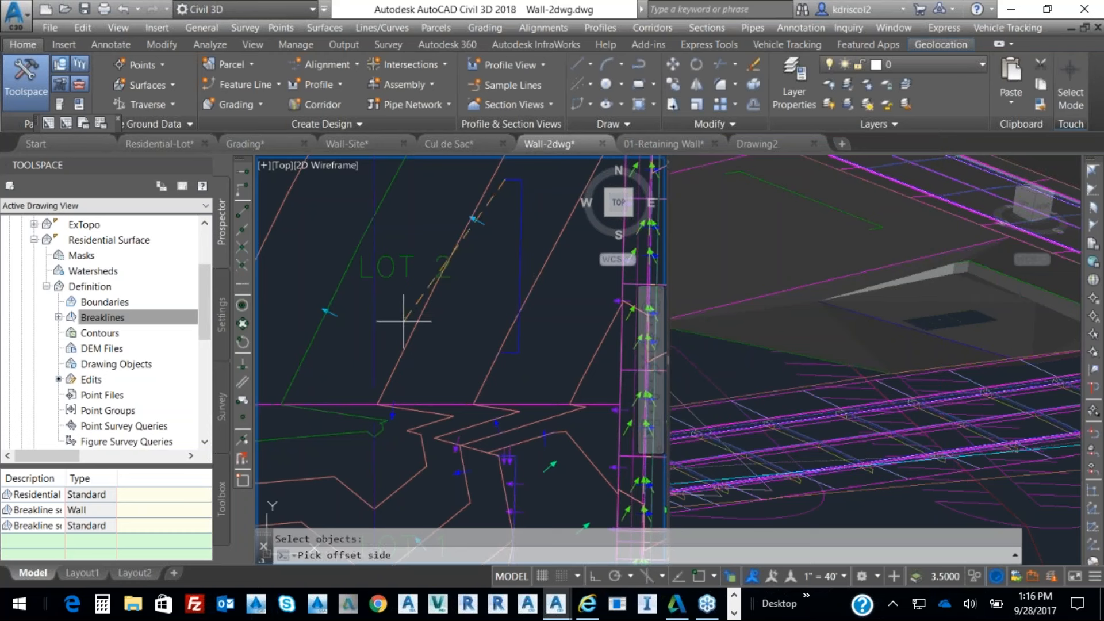
{"action": "left_click", "coordinate": [397, 298]}
Apply one wall height option to all of Lot 2's offset points and define it by elevation at 194.
{"action": "key", "text": "Return"}
{"action": "type", "text": "e"}
{"action": "key", "text": "Return"}
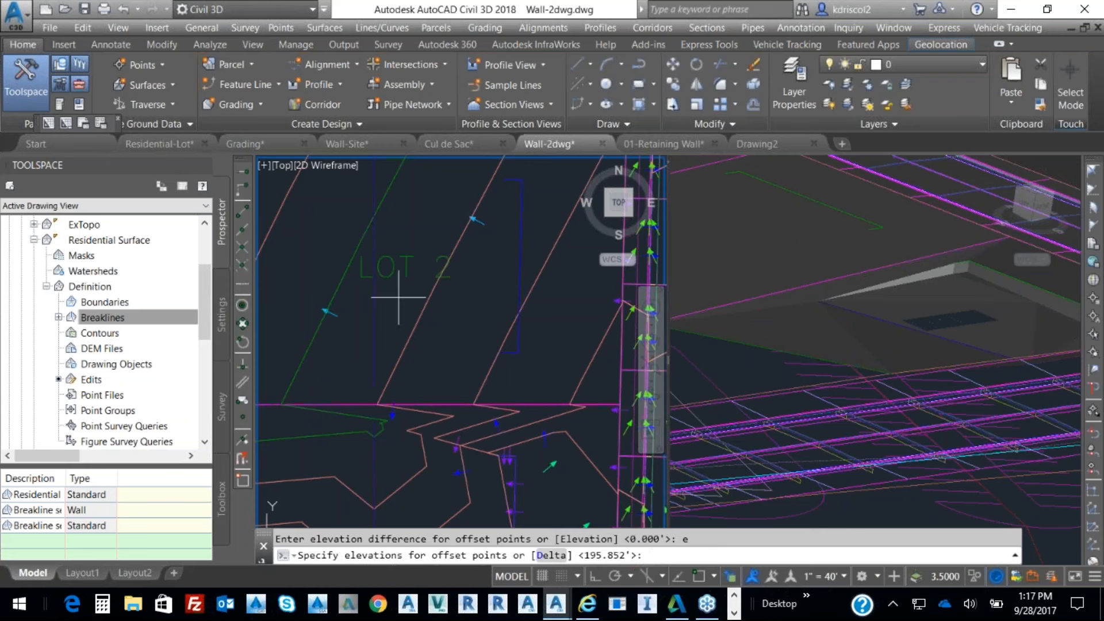
{"action": "type", "text": "194"}
{"action": "key", "text": "Return"}
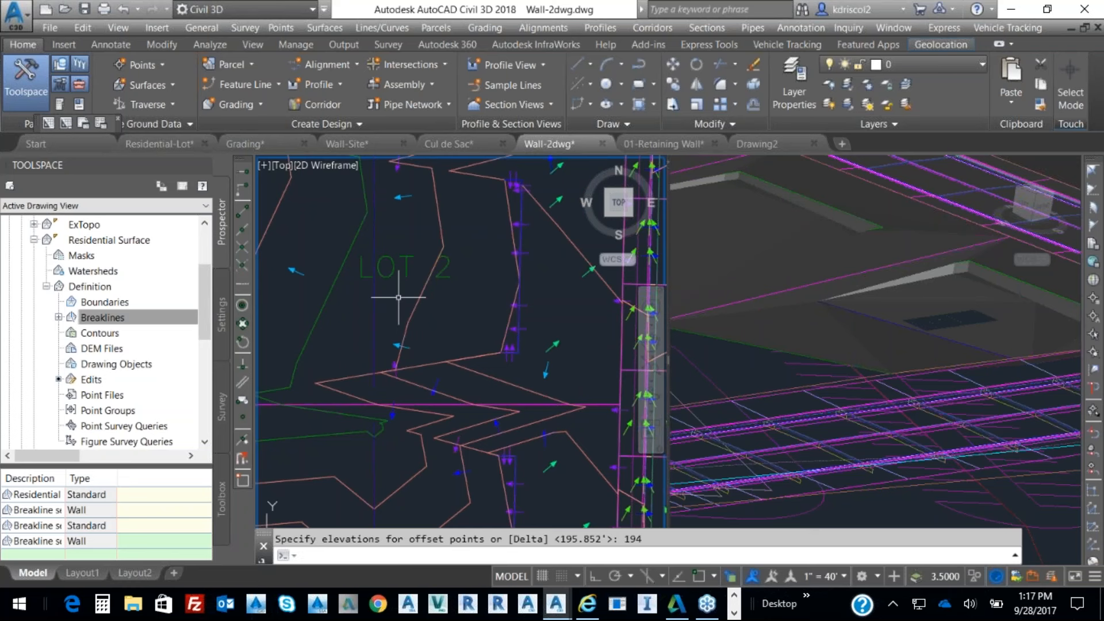
{"action": "right_click", "coordinate": [453, 278]}
{"action": "key", "text": "Escape"}
{"action": "key", "text": "Escape"}
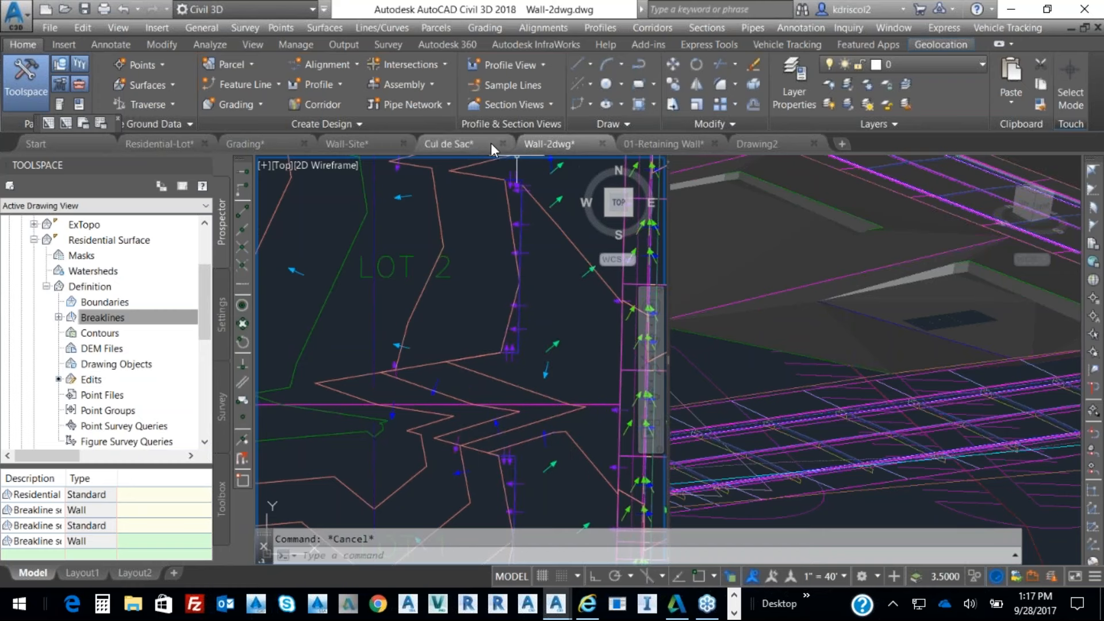
Switch to model space in the Wall-Site drawing and open the fg surface in the Object Viewer.
{"action": "left_click", "coordinate": [366, 142]}
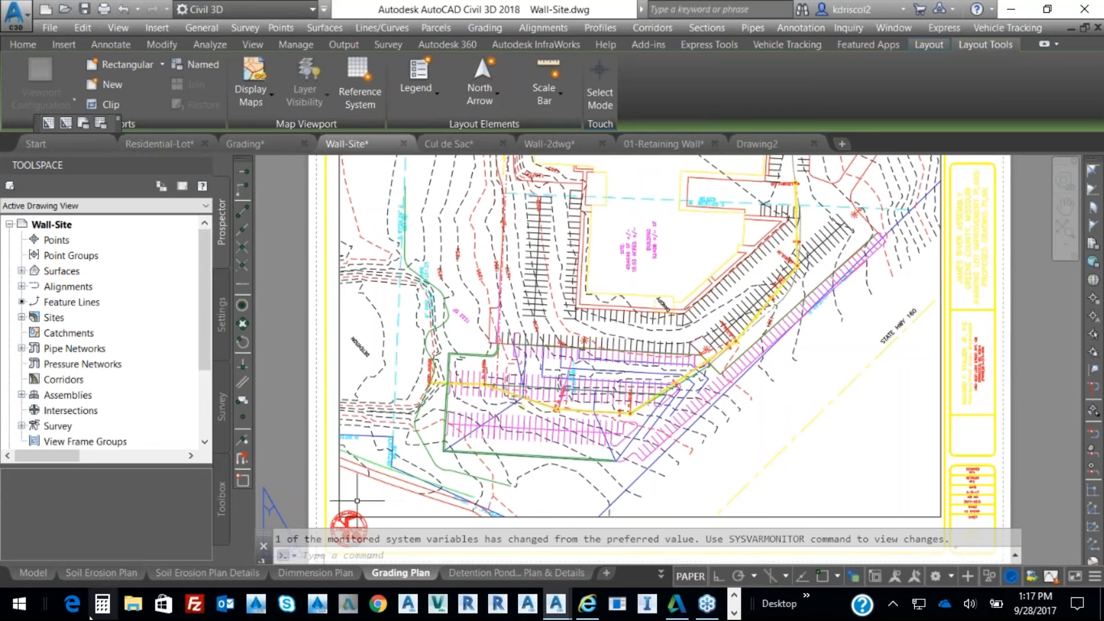
{"action": "left_click", "coordinate": [33, 573]}
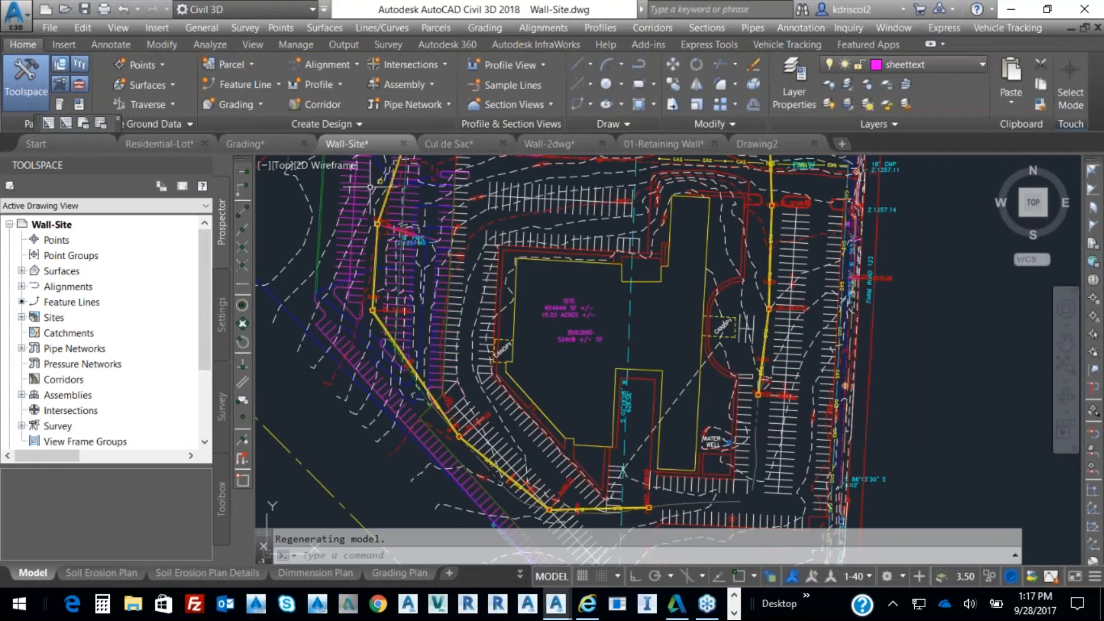
{"action": "scroll", "coordinate": [374, 259], "scroll_direction": "up", "scroll_amount": 8}
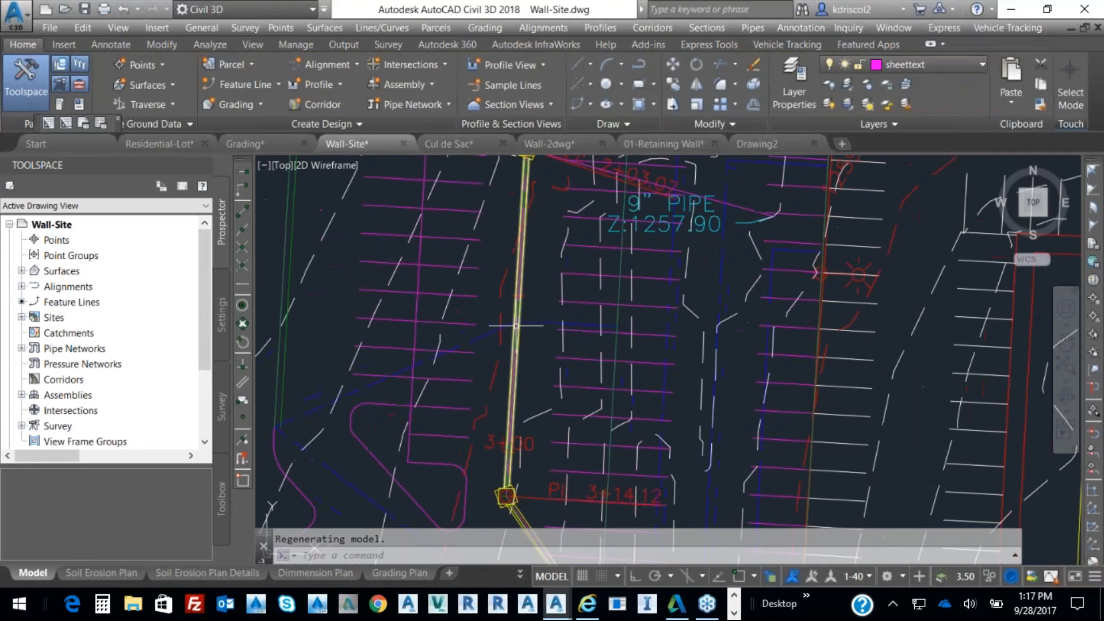
{"action": "left_click", "coordinate": [533, 323]}
{"action": "right_click", "coordinate": [633, 275]}
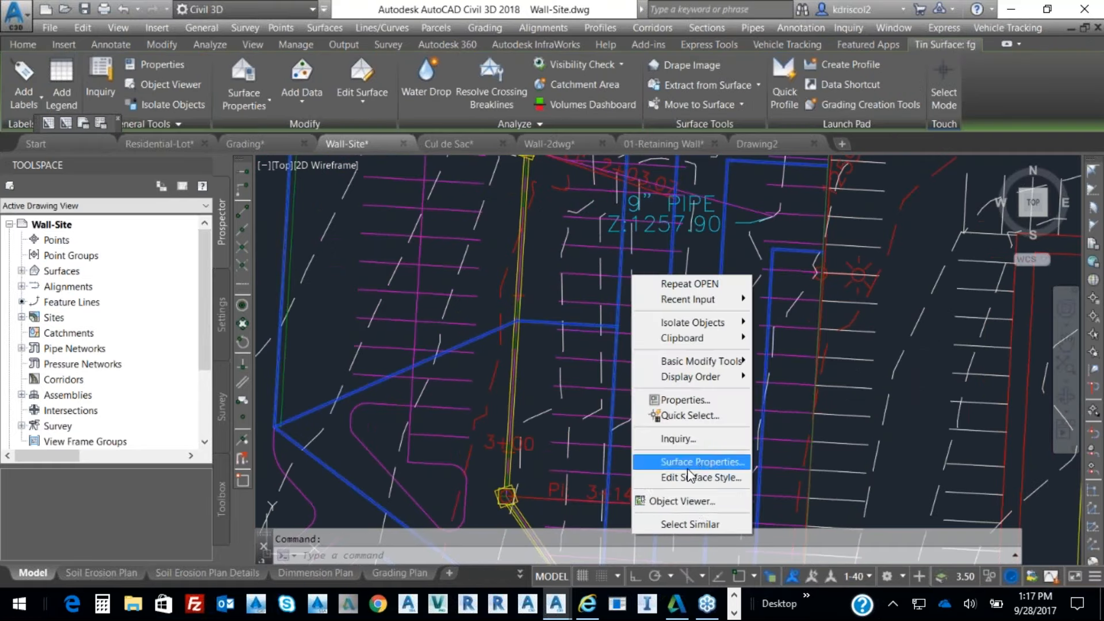
{"action": "left_click", "coordinate": [685, 502]}
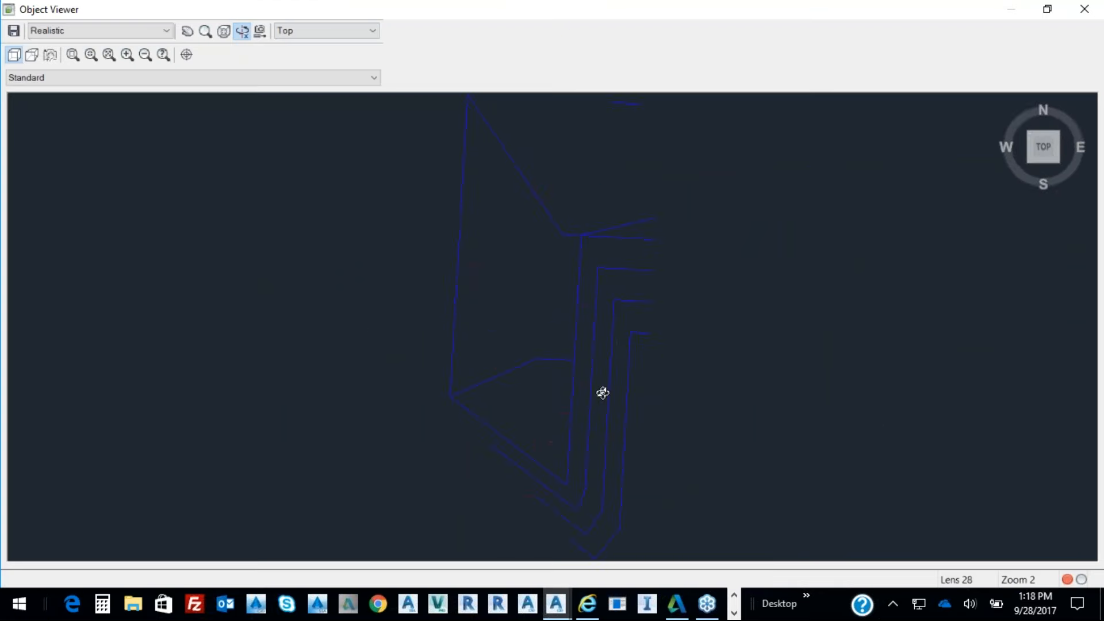
Set the Object Viewer's visual style to Shaded and examine the fg surface in a tilted 3D view.
{"action": "left_click_drag", "start_coordinate": [576, 313], "coordinate": [582, 286]}
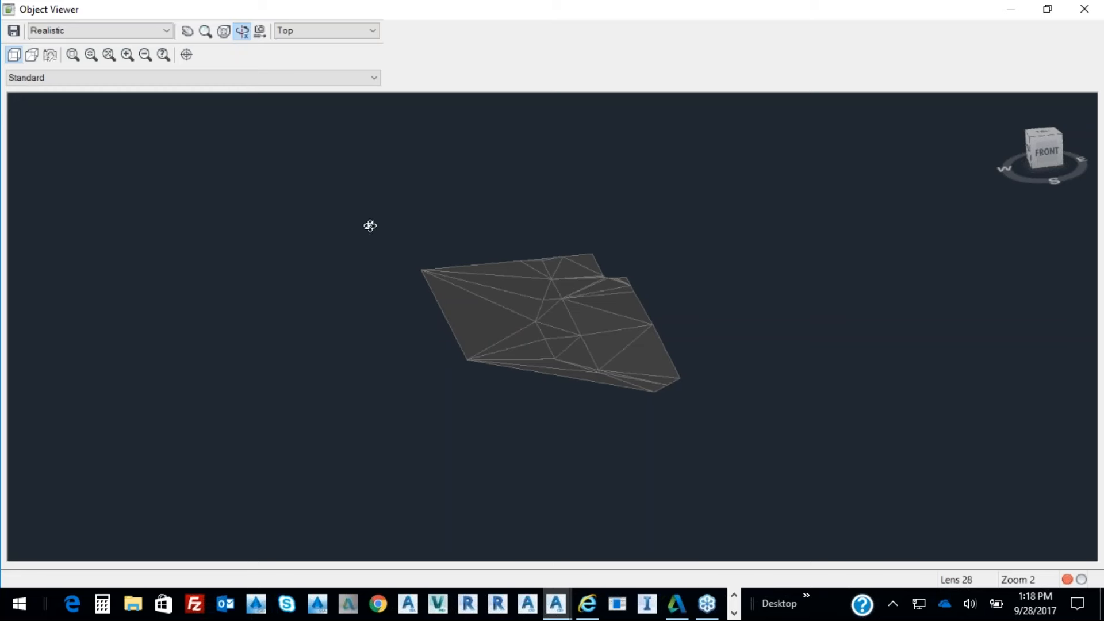
{"action": "left_click", "coordinate": [61, 31]}
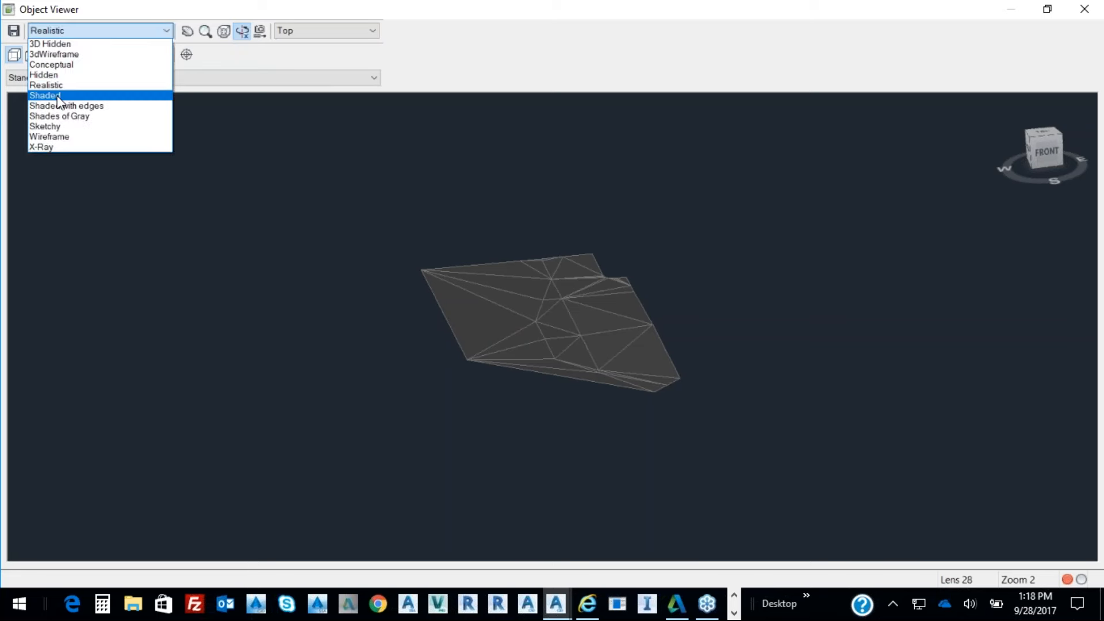
{"action": "left_click", "coordinate": [61, 95]}
{"action": "left_click_drag", "start_coordinate": [553, 348], "coordinate": [537, 321]}
{"action": "scroll", "coordinate": [560, 329], "scroll_direction": "up", "scroll_amount": 2}
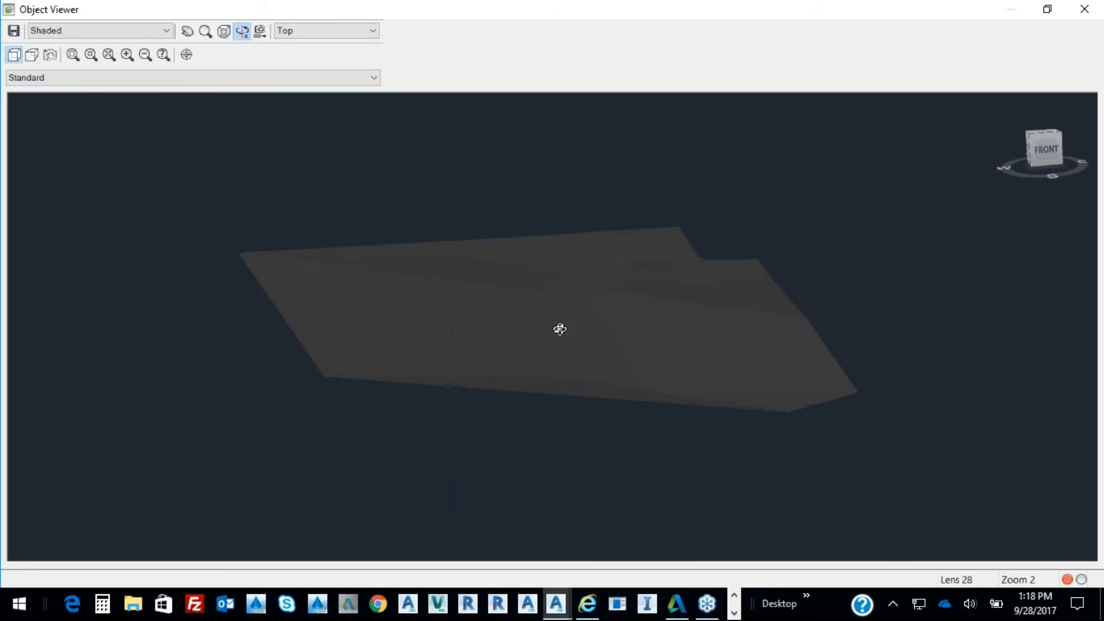
Close the surface's 3D view and examine the parking area along the wall feature line in plan.
{"action": "right_click", "coordinate": [615, 314]}
{"action": "left_click", "coordinate": [647, 320]}
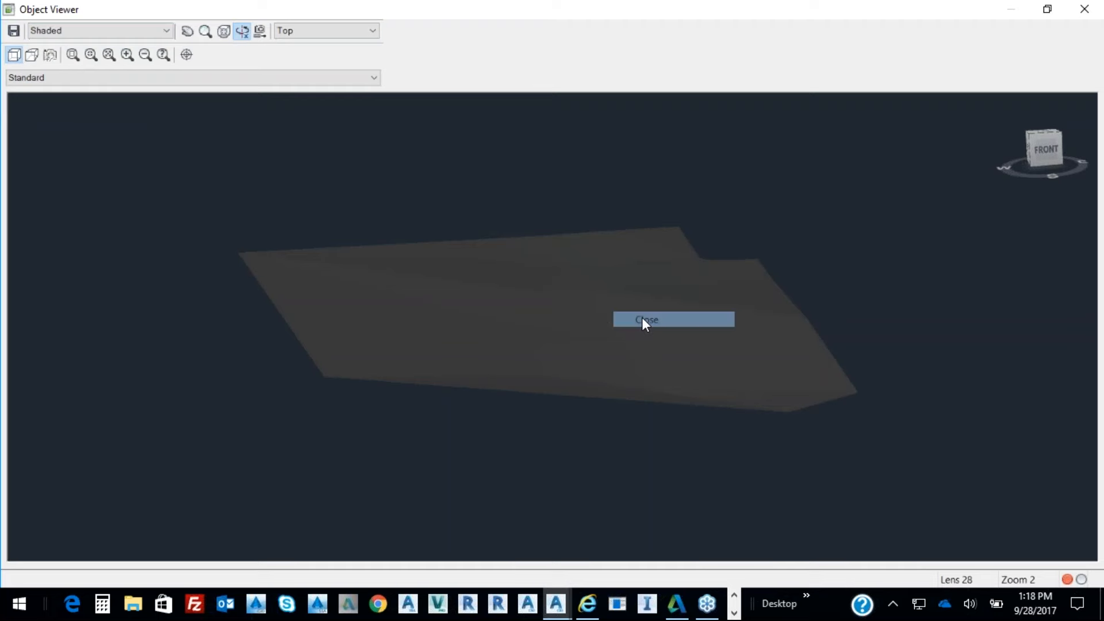
{"action": "scroll", "coordinate": [633, 341], "scroll_direction": "down", "scroll_amount": 5}
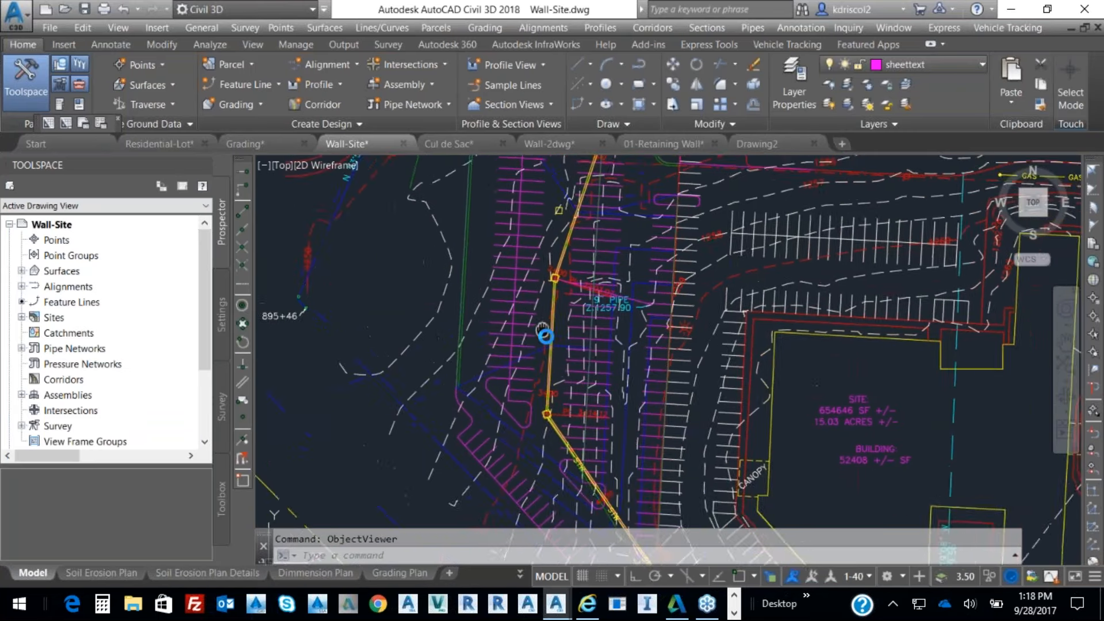
{"action": "scroll", "coordinate": [462, 424], "scroll_direction": "up", "scroll_amount": 4}
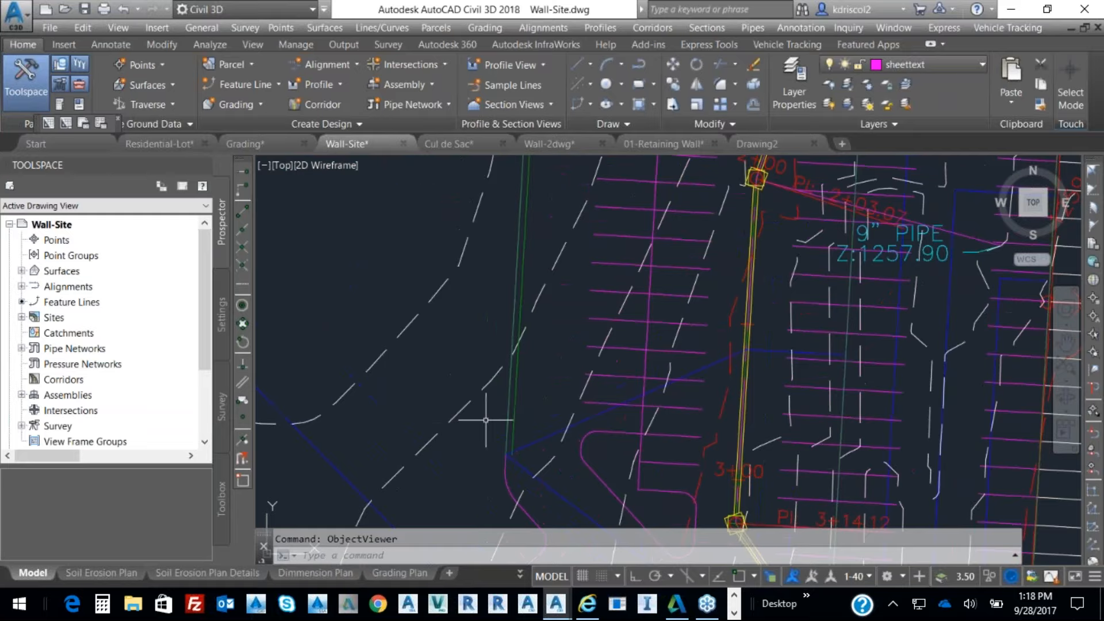
{"action": "middle_click_drag", "start_coordinate": [770, 339], "coordinate": [562, 399]}
{"action": "scroll", "coordinate": [553, 409], "scroll_direction": "down", "scroll_amount": 2}
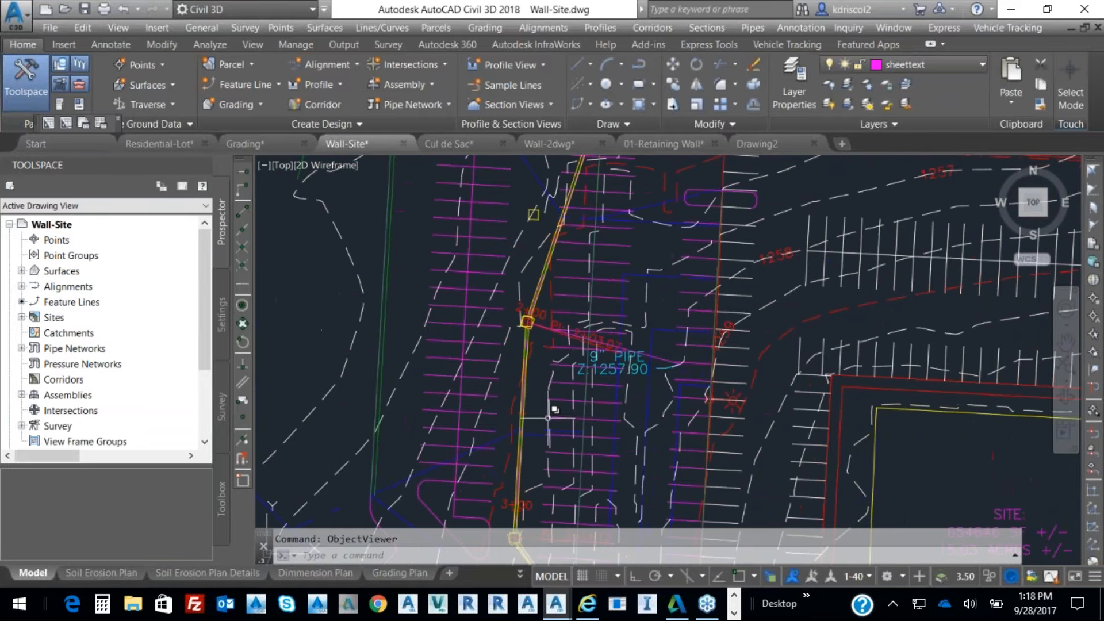
{"action": "middle_click_drag", "start_coordinate": [517, 363], "coordinate": [661, 462]}
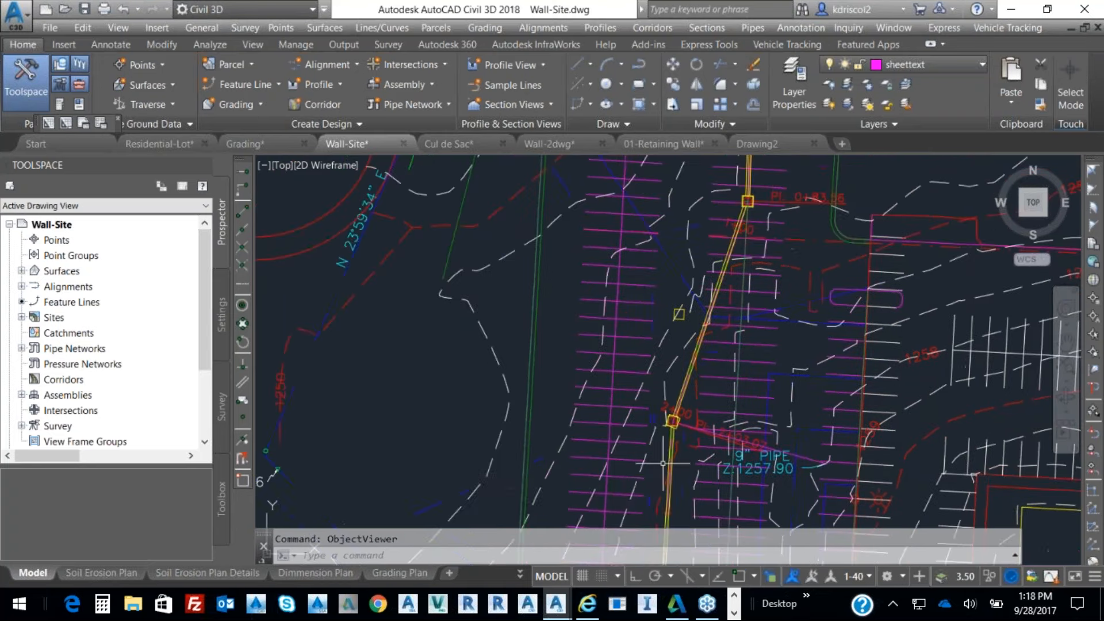
{"action": "scroll", "coordinate": [662, 460], "scroll_direction": "down", "scroll_amount": 2}
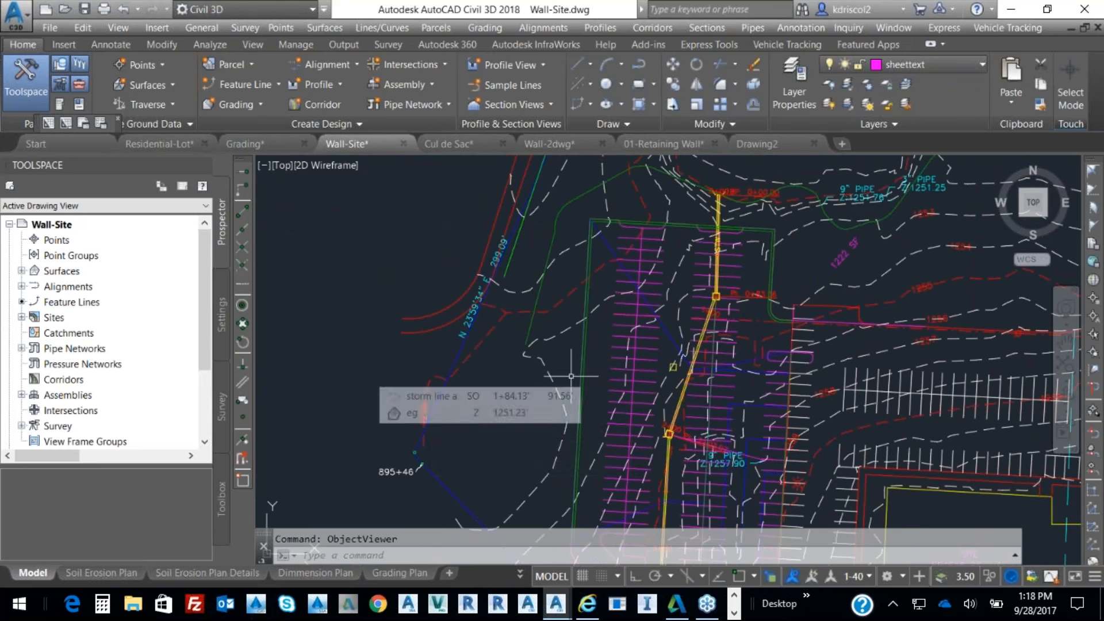
Add a spot elevation label to the fg surface just inside the wall line at the parking lot's west edge.
{"action": "left_click", "coordinate": [670, 332]}
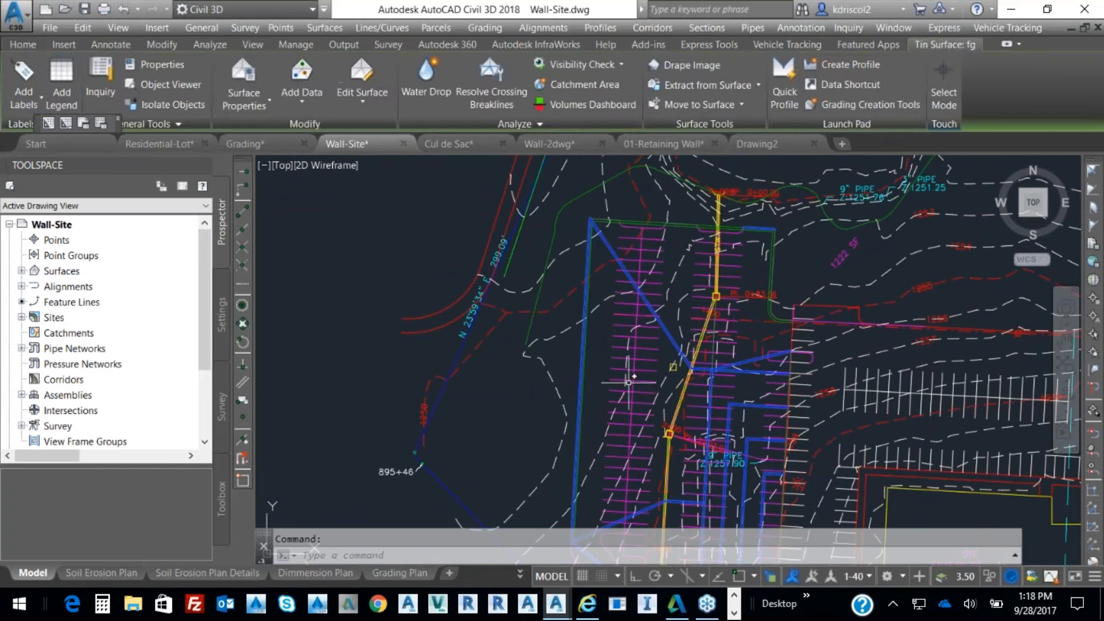
{"action": "left_click", "coordinate": [36, 94]}
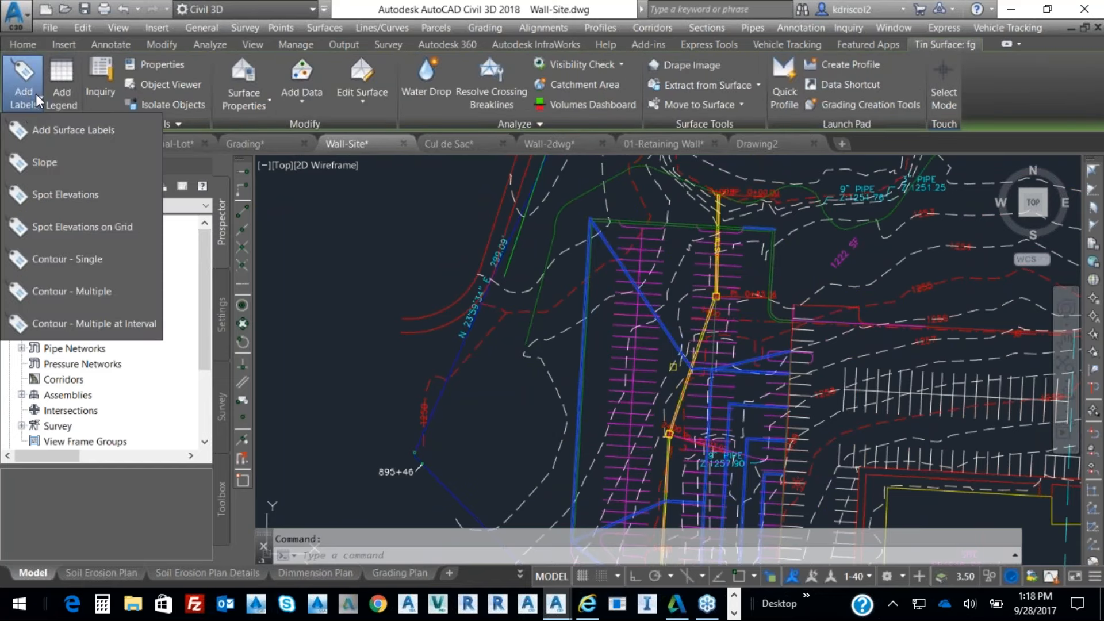
{"action": "left_click", "coordinate": [51, 194]}
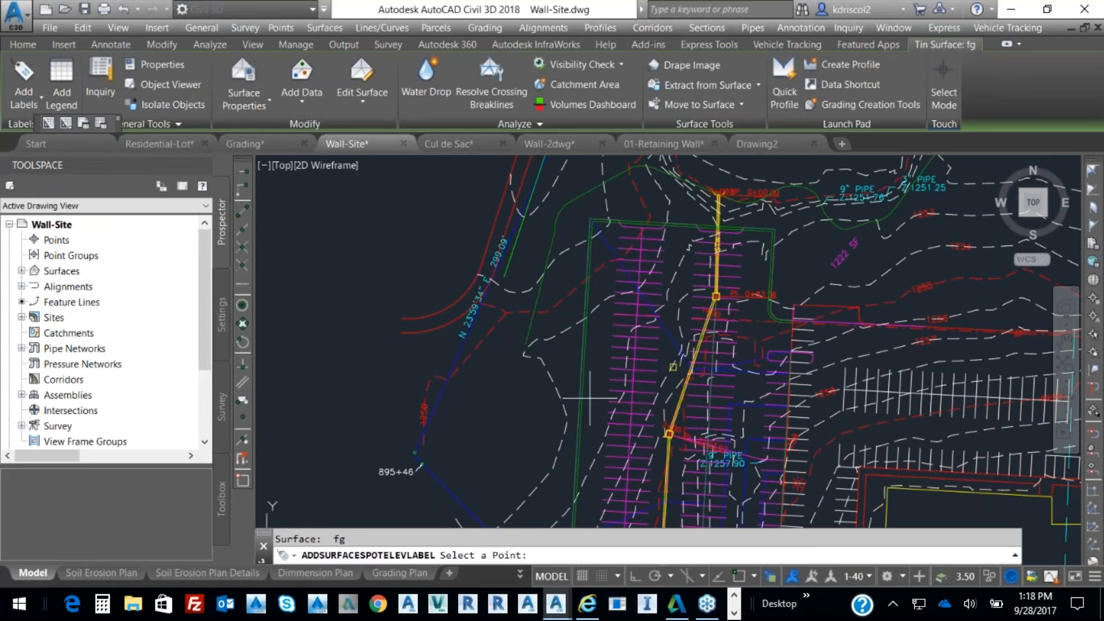
{"action": "scroll", "coordinate": [599, 449], "scroll_direction": "up", "scroll_amount": 4}
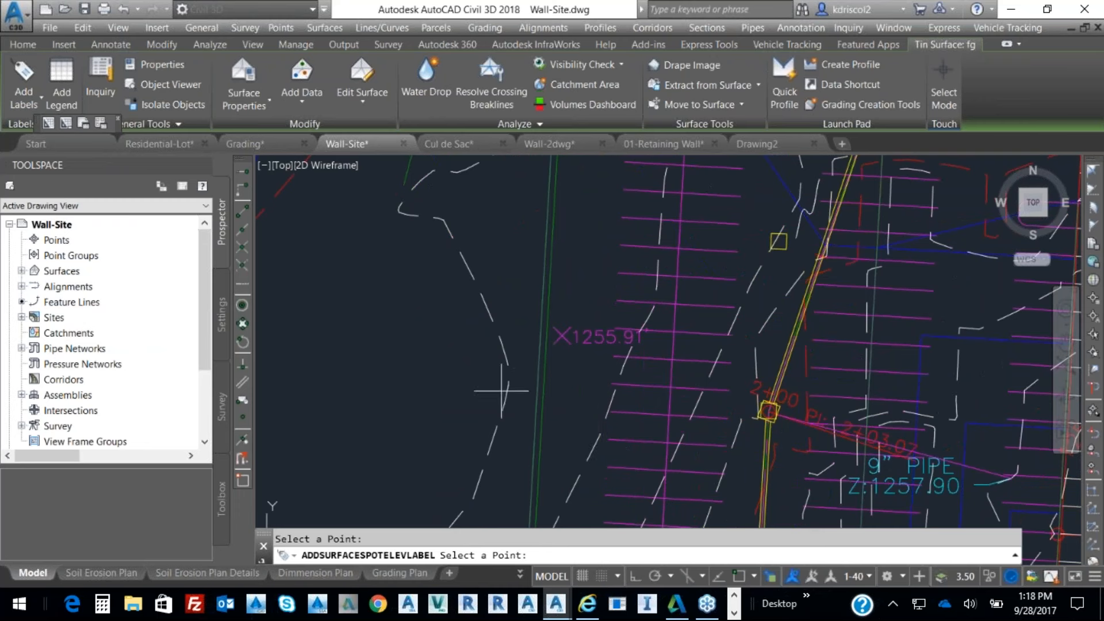
{"action": "key", "text": "Escape"}
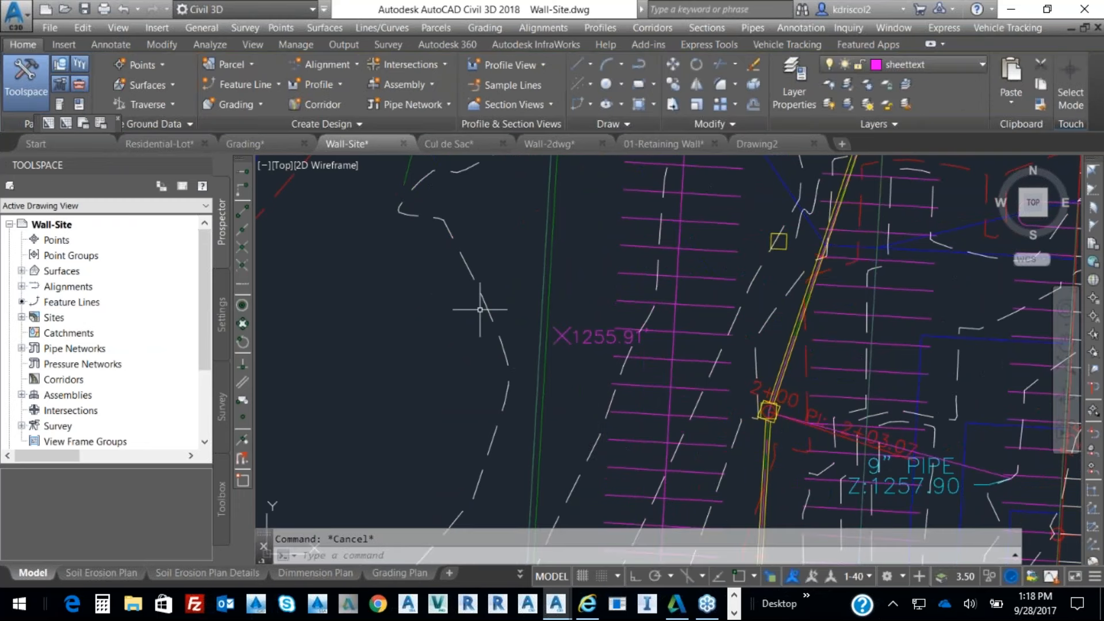
Add a spot elevation label to the eg surface just outside the wall line, west of the fg label.
{"action": "left_click", "coordinate": [484, 302]}
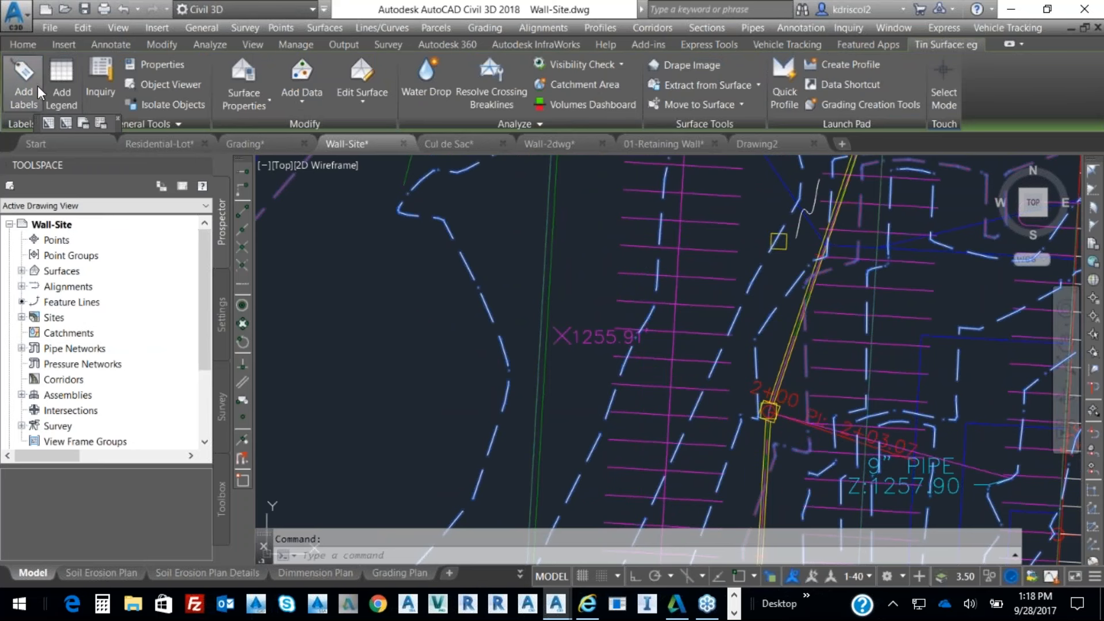
{"action": "left_click", "coordinate": [37, 85]}
{"action": "left_click", "coordinate": [57, 192]}
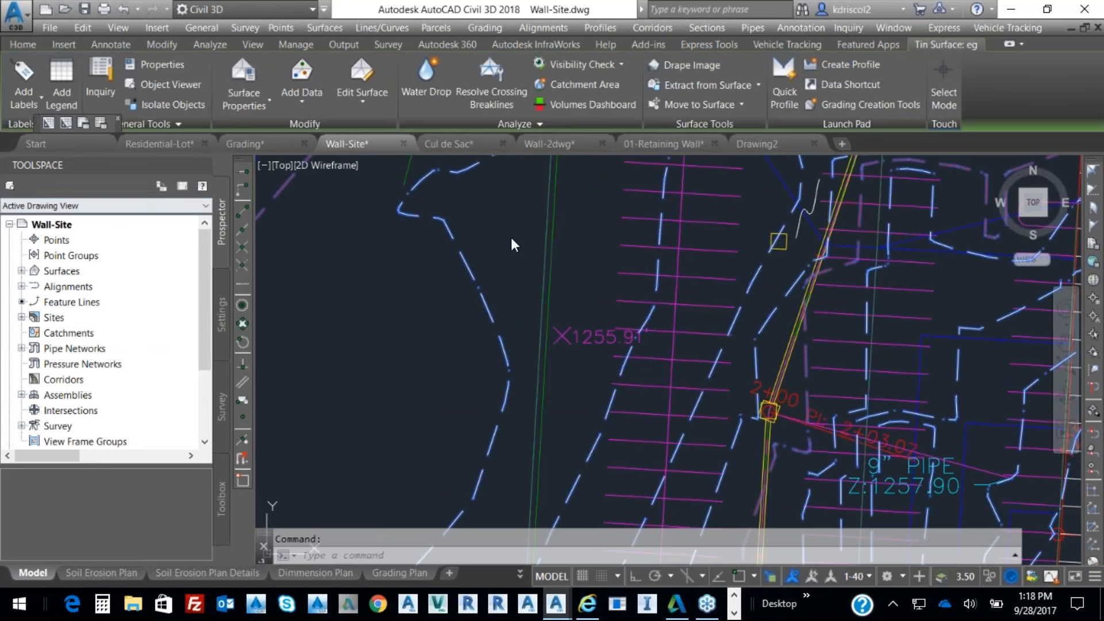
{"action": "left_click", "coordinate": [475, 333]}
{"action": "key", "text": "Escape"}
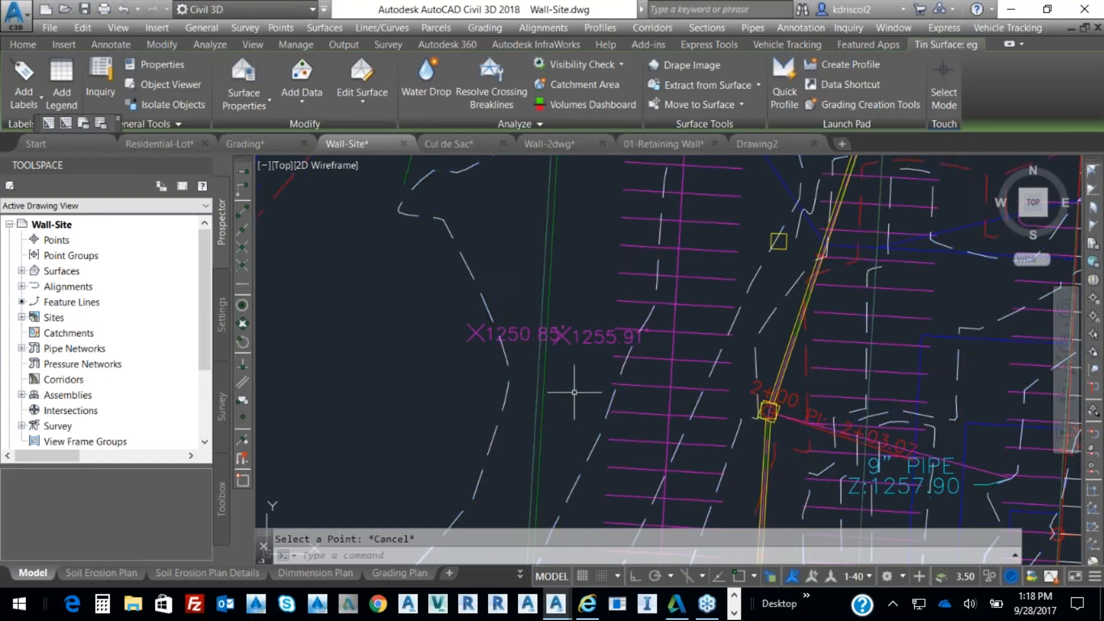
{"action": "key", "text": "Escape"}
Examine the grades on both sides of the wall line along the parking lot's west edge.
{"action": "middle_click_drag", "start_coordinate": [562, 370], "coordinate": [624, 353]}
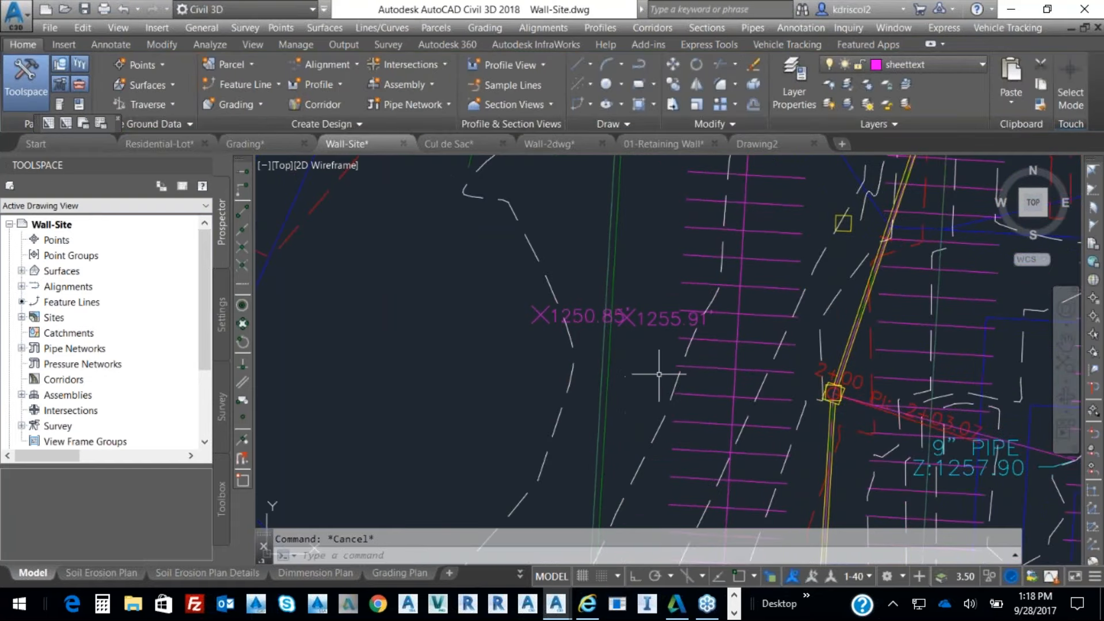
{"action": "scroll", "coordinate": [659, 374], "scroll_direction": "down", "scroll_amount": 5}
{"action": "scroll", "coordinate": [663, 377], "scroll_direction": "up", "scroll_amount": 7}
{"action": "scroll", "coordinate": [617, 345], "scroll_direction": "down", "scroll_amount": 3}
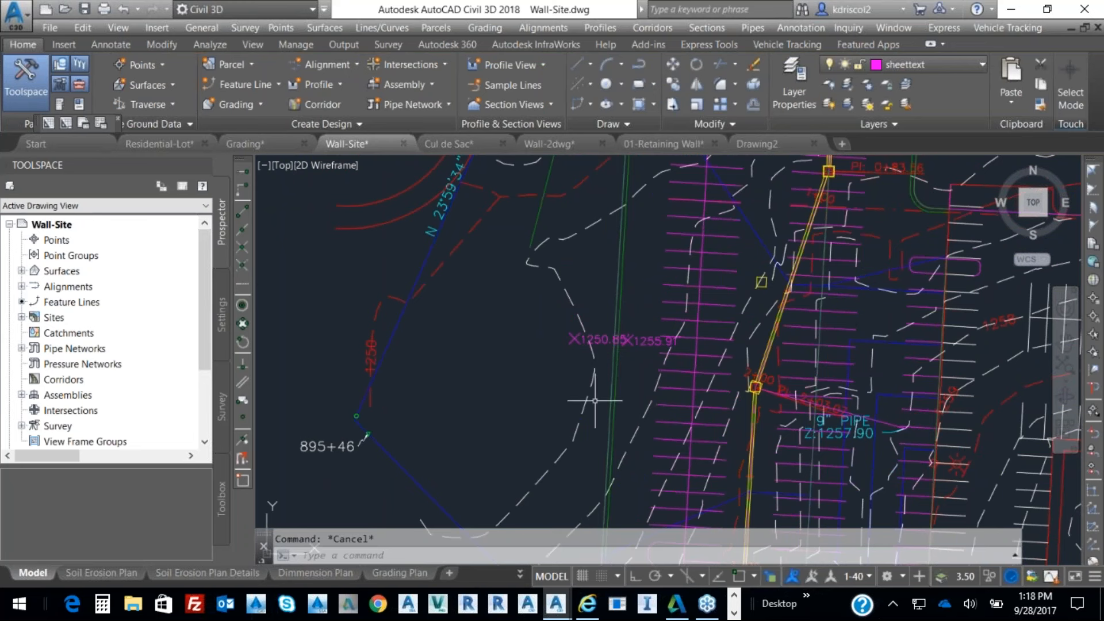
{"action": "mouse_move", "coordinate": [592, 403]}
{"action": "middle_click_drag", "start_coordinate": [647, 403], "coordinate": [554, 358]}
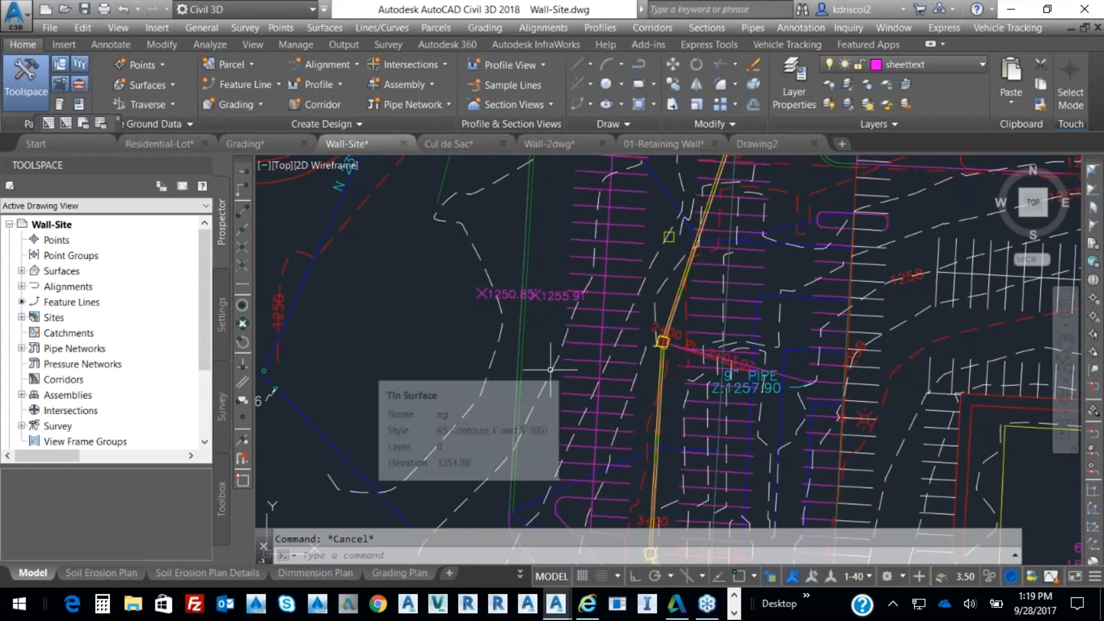
{"action": "scroll", "coordinate": [582, 348], "scroll_direction": "down", "scroll_amount": 5}
{"action": "scroll", "coordinate": [582, 349], "scroll_direction": "up", "scroll_amount": 4}
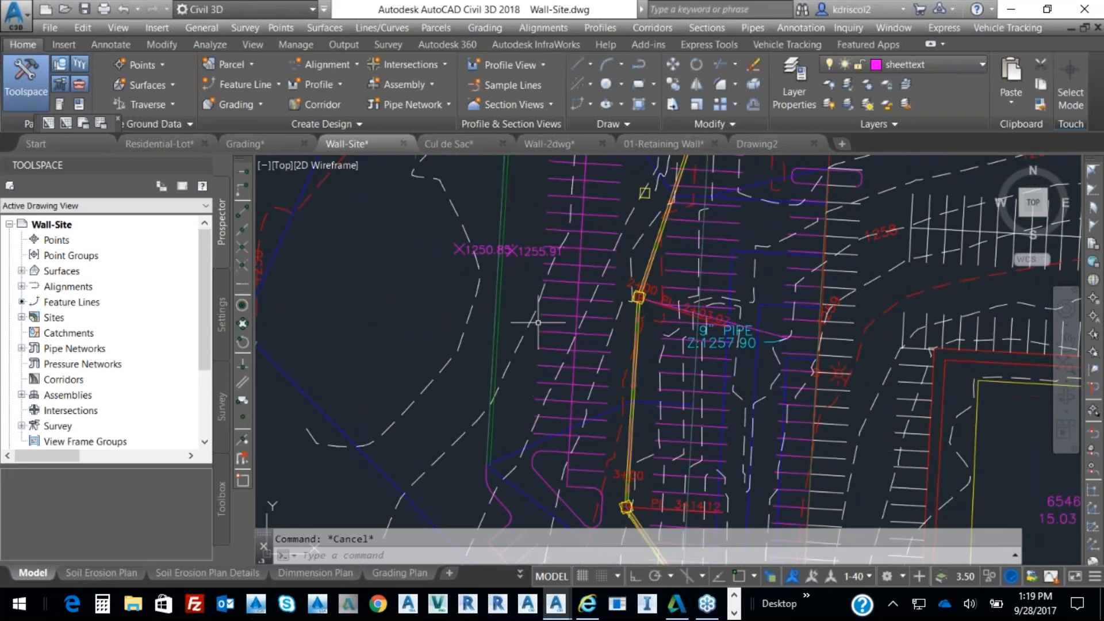
Review the available retaining wall subassemblies in the Civil Imperial Subassemblies, then close the palette.
{"action": "key", "text": "ctrl+3"}
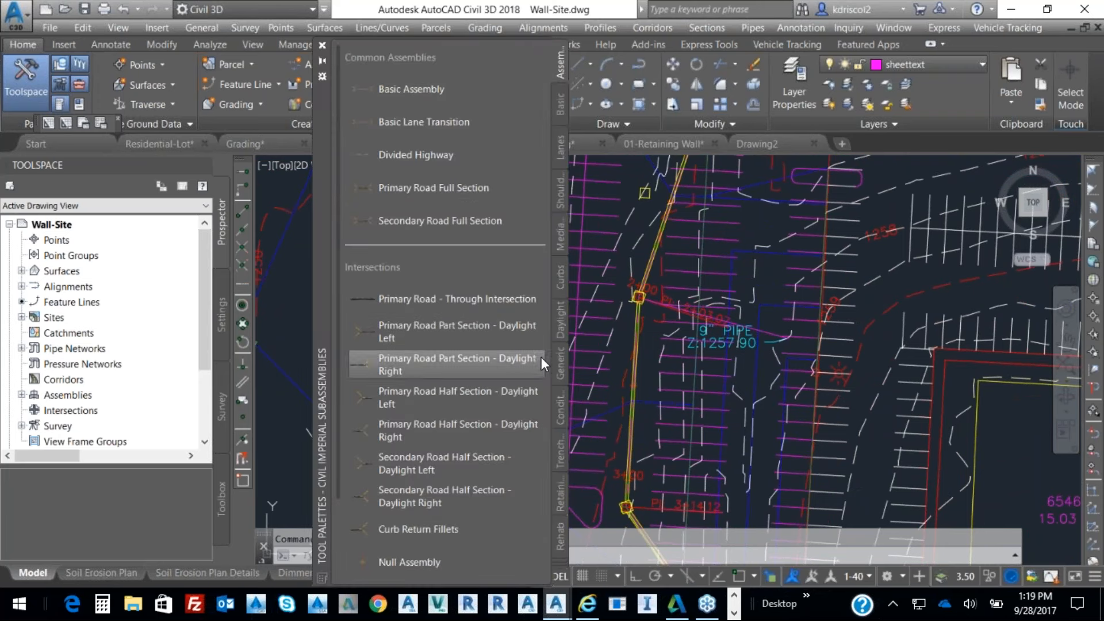
{"action": "left_click", "coordinate": [557, 496]}
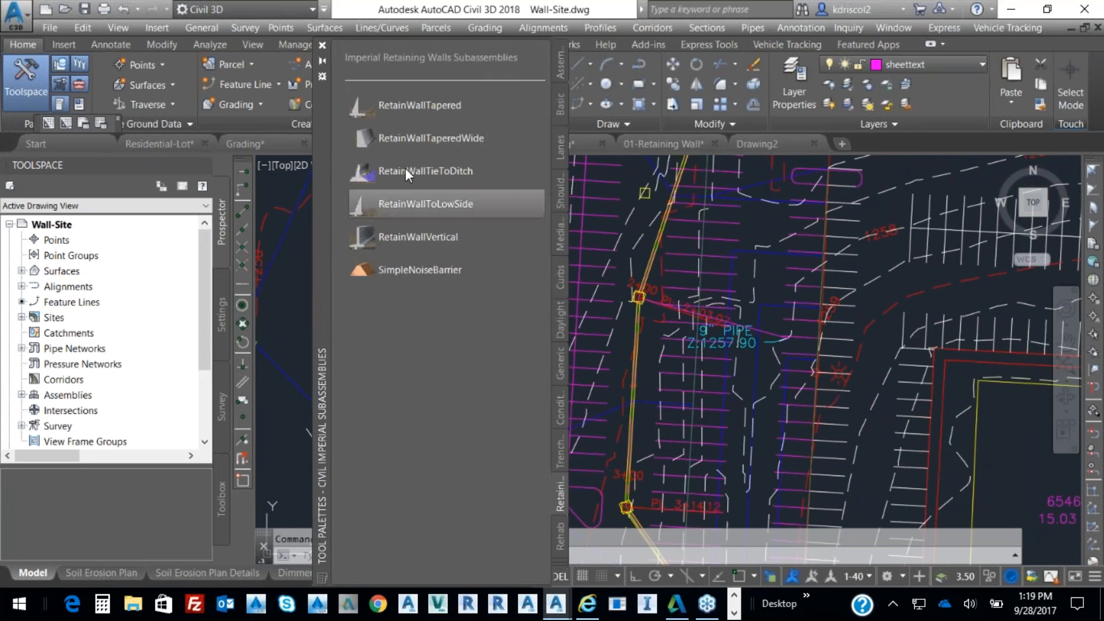
{"action": "left_click", "coordinate": [321, 45]}
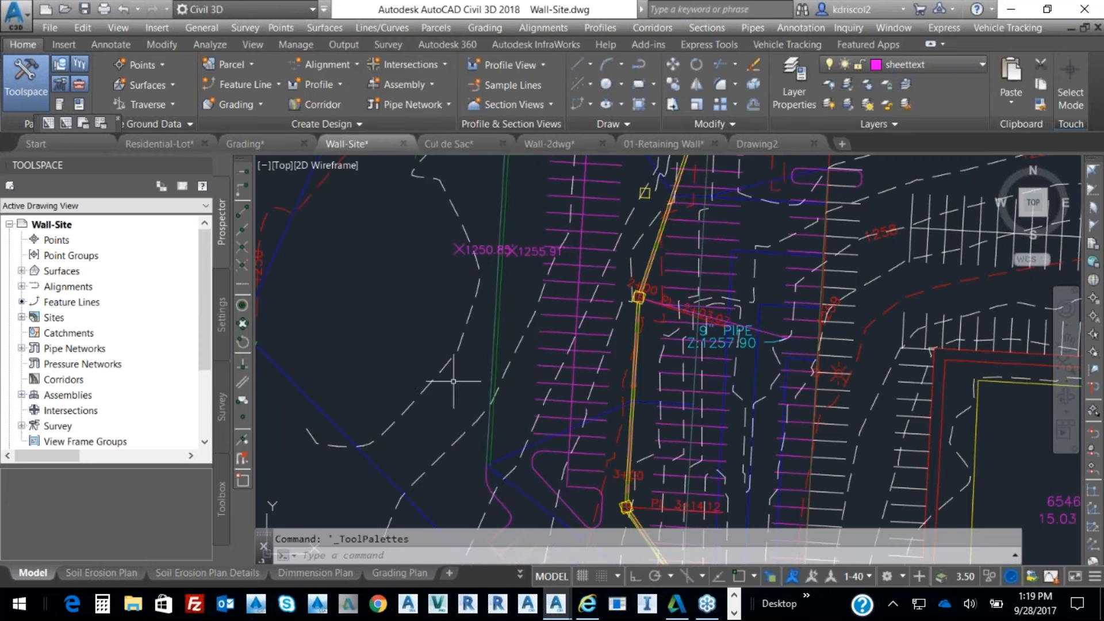
Start a new corridor with a feature line baseline and pick feature line W along the parking lot's west edge.
{"action": "mouse_move", "coordinate": [455, 381]}
{"action": "middle_click_drag", "start_coordinate": [510, 342], "coordinate": [469, 341]}
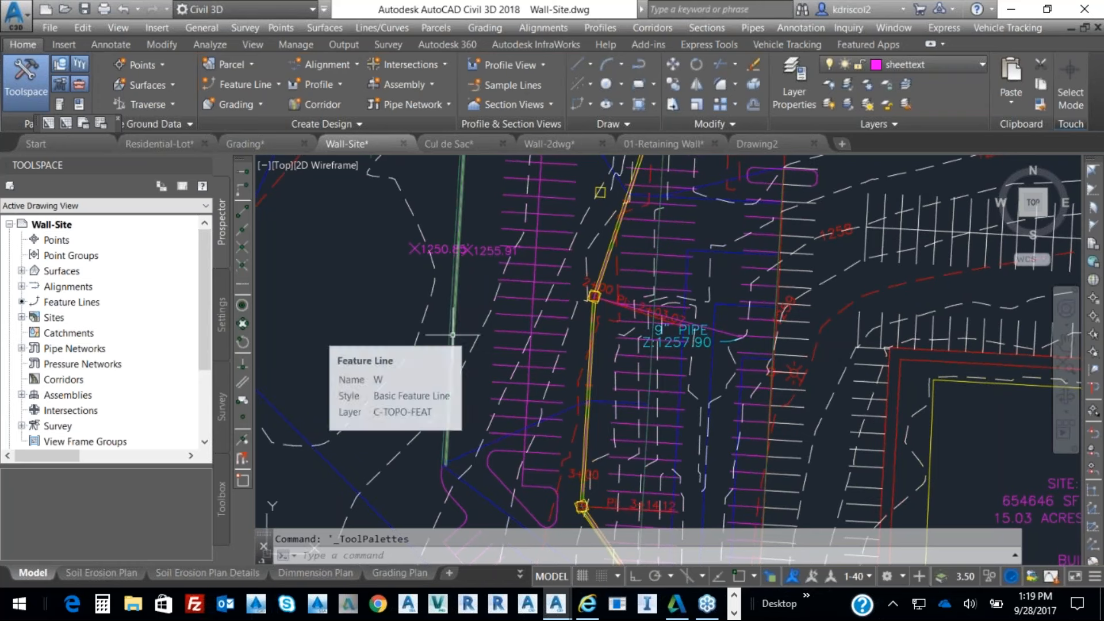
{"action": "left_click", "coordinate": [662, 26]}
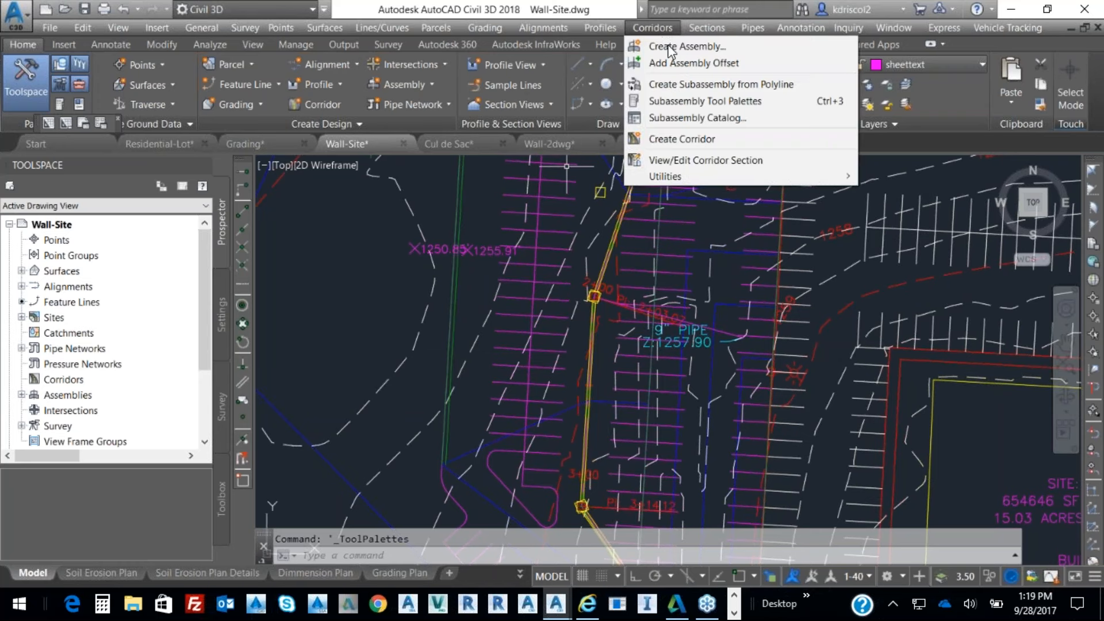
{"action": "left_click", "coordinate": [689, 136]}
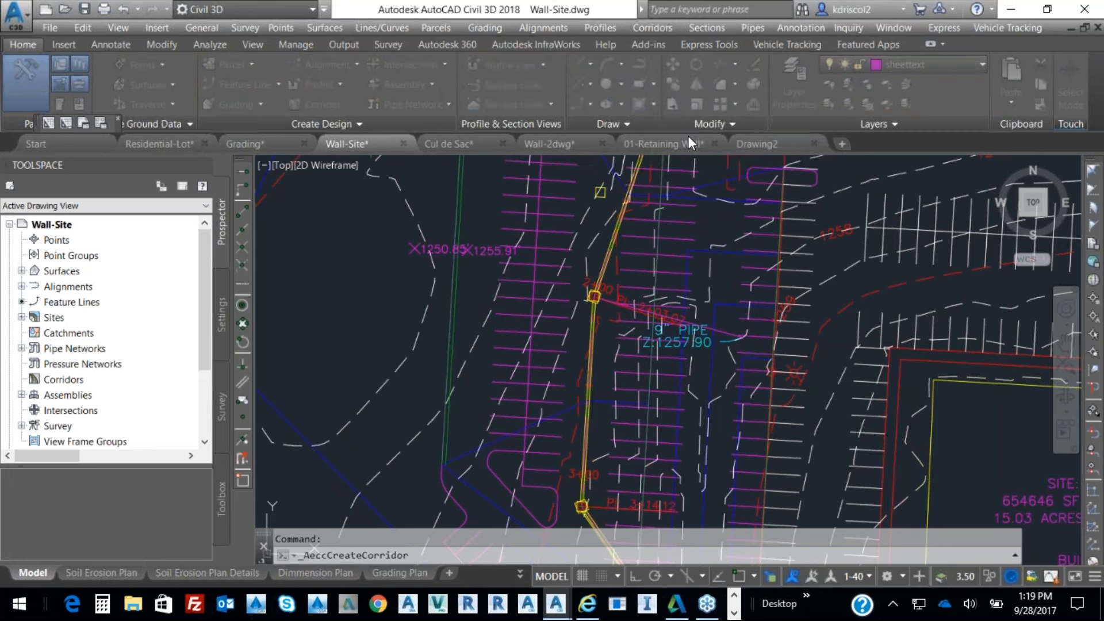
{"action": "left_click", "coordinate": [499, 271]}
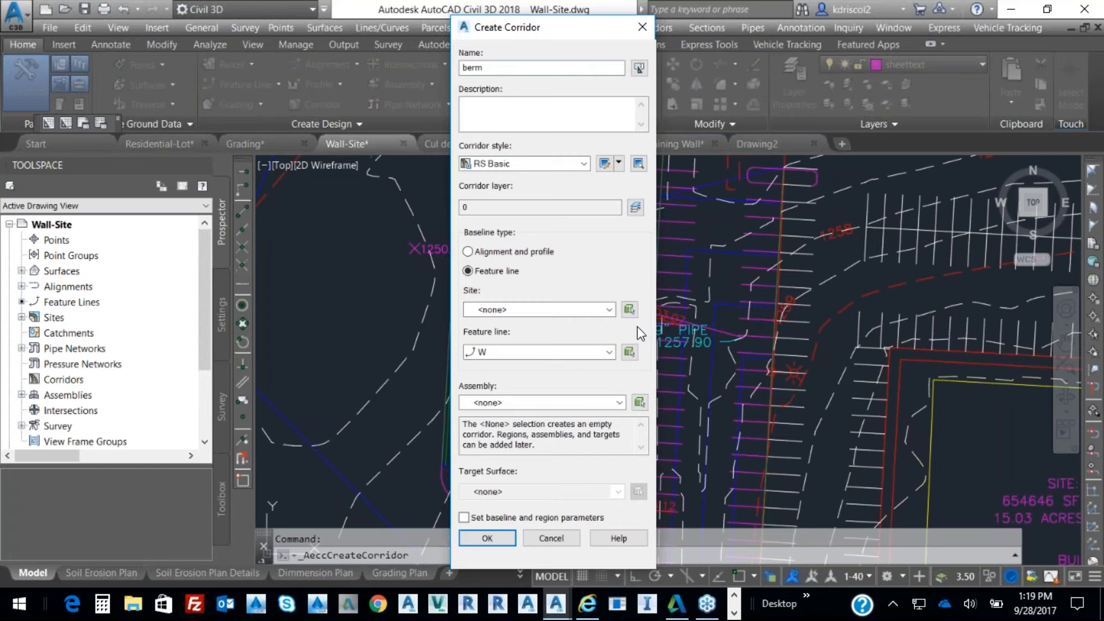
{"action": "left_click", "coordinate": [630, 352]}
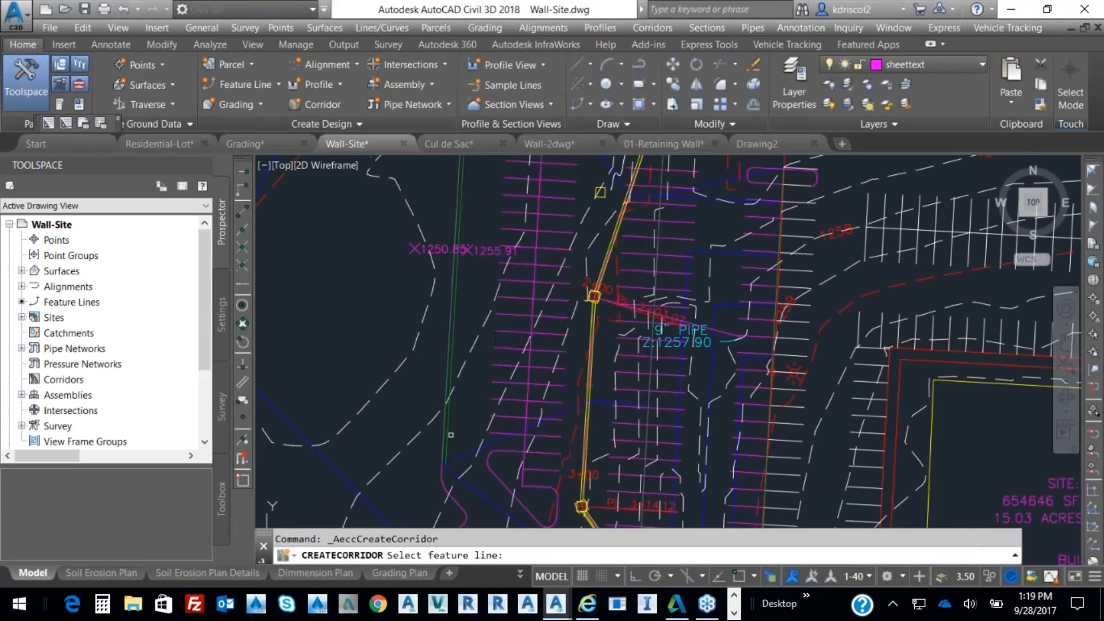
{"action": "scroll", "coordinate": [432, 412], "scroll_direction": "up", "scroll_amount": 4}
{"action": "left_click", "coordinate": [435, 413]}
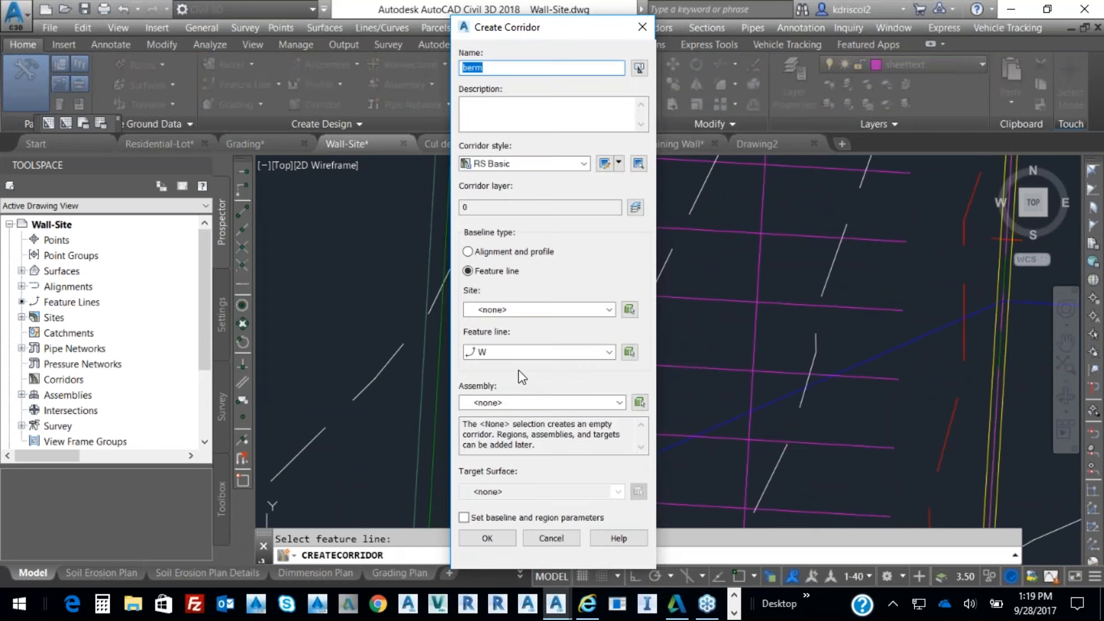
Assign the retaining wall assembly and the eg target surface to the berm corridor and create it.
{"action": "left_click", "coordinate": [516, 402]}
{"action": "left_click", "coordinate": [515, 437]}
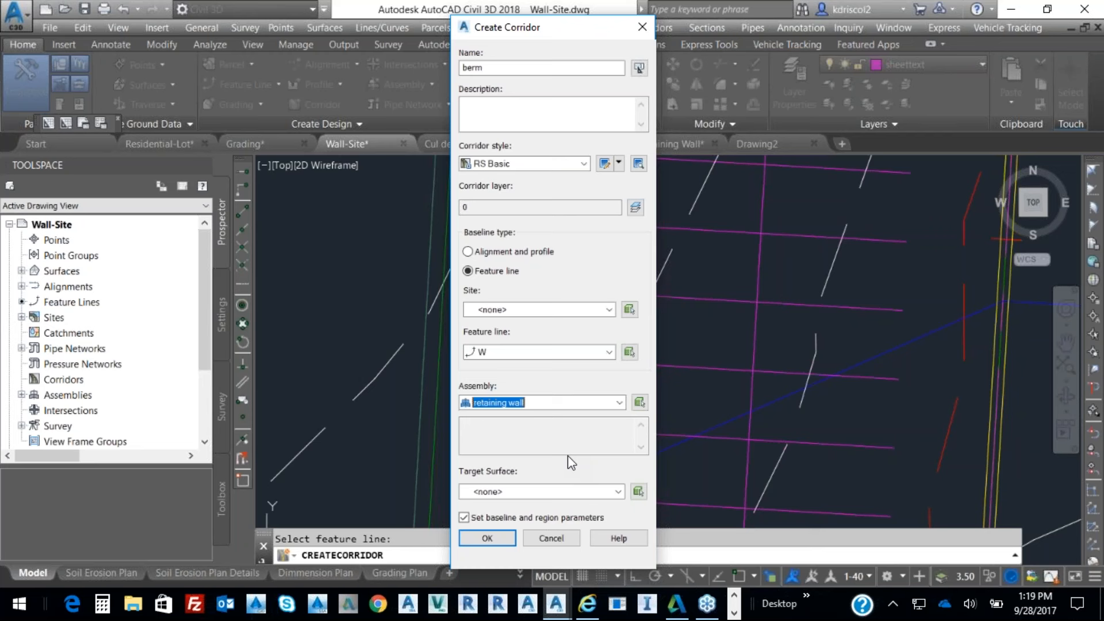
{"action": "left_click", "coordinate": [619, 492]}
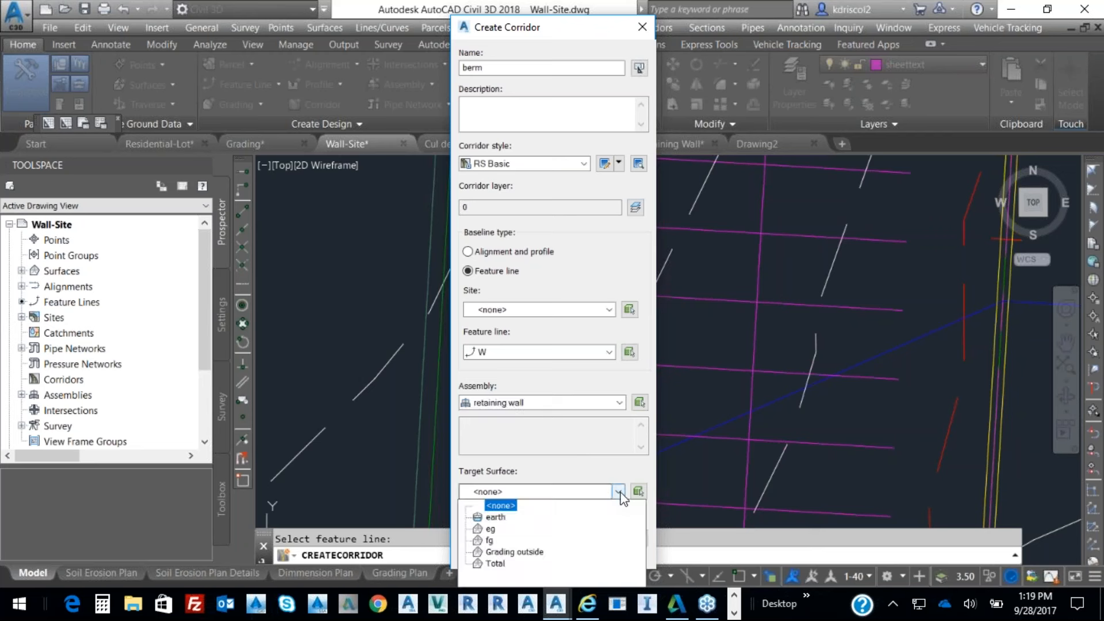
{"action": "left_click", "coordinate": [490, 529]}
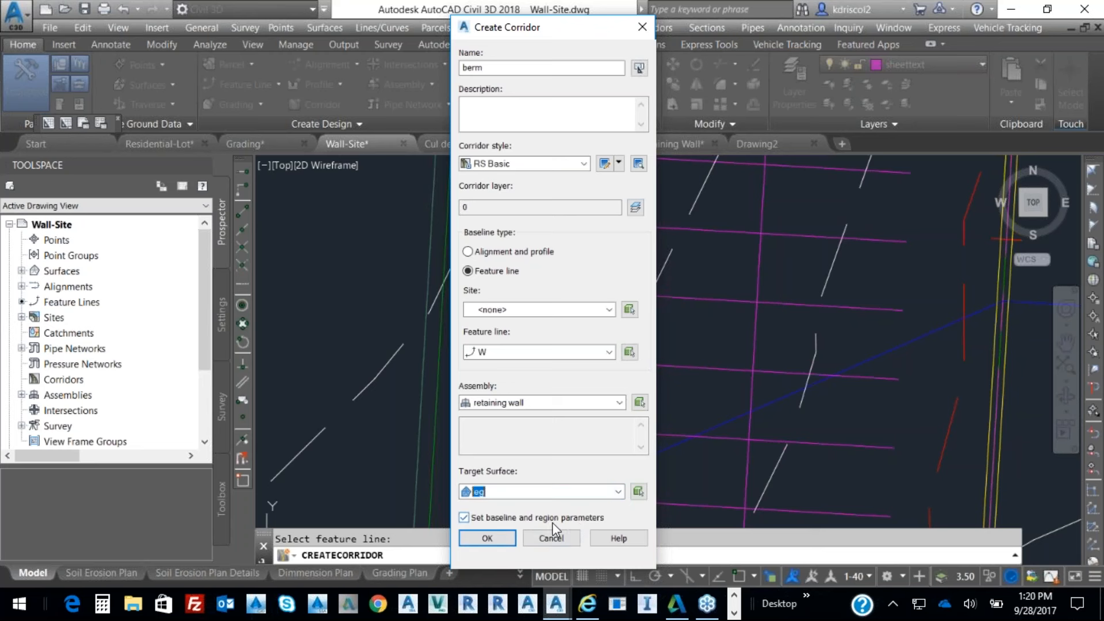
{"action": "left_click", "coordinate": [502, 538]}
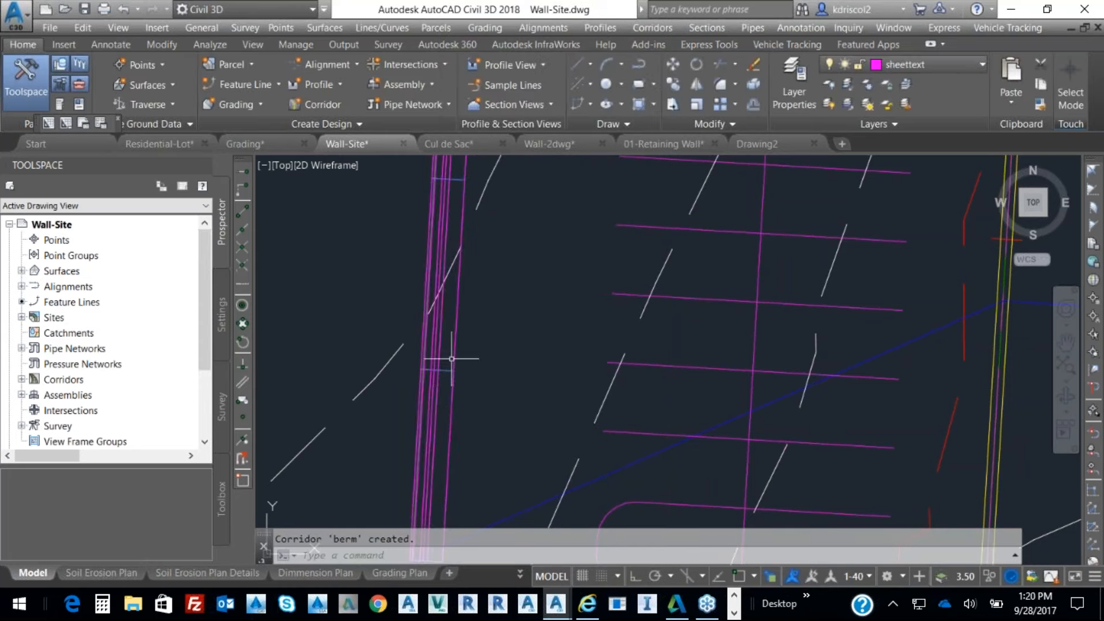
Inspect the new wall corridor in the Object Viewer from the SW Isometric view.
{"action": "left_click", "coordinate": [455, 348]}
{"action": "right_click", "coordinate": [544, 338]}
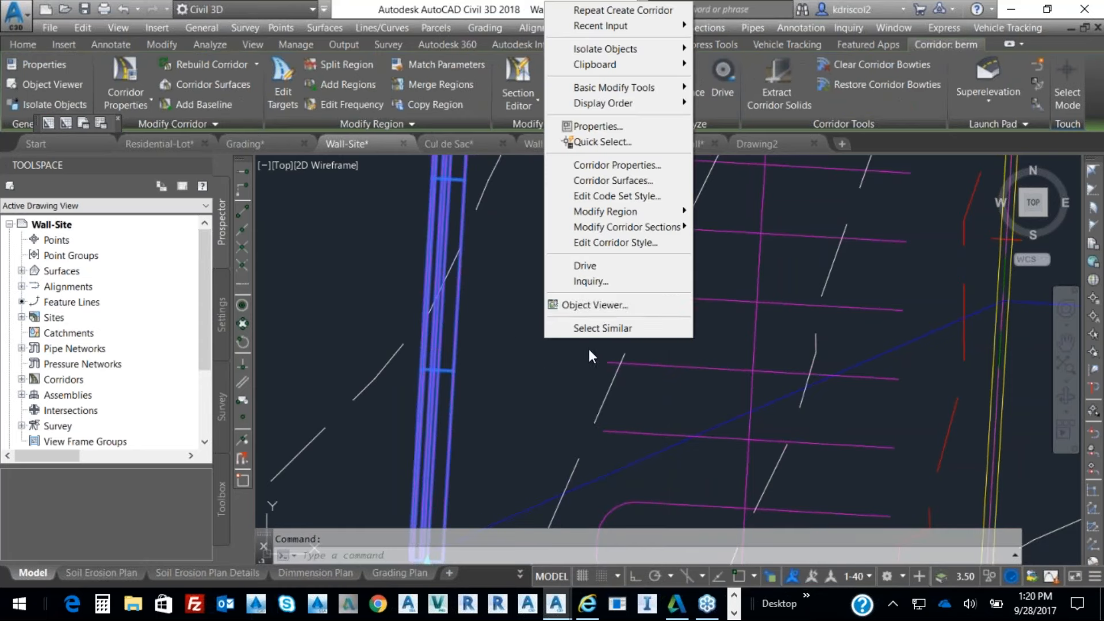
{"action": "left_click", "coordinate": [604, 306]}
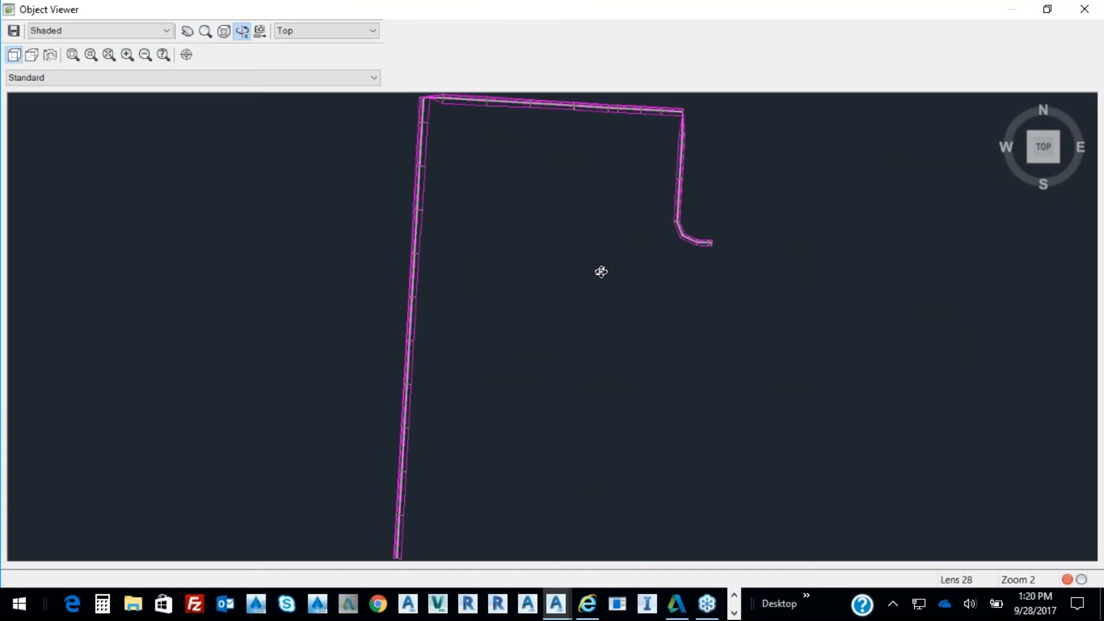
{"action": "left_click_drag", "start_coordinate": [551, 383], "coordinate": [548, 319]}
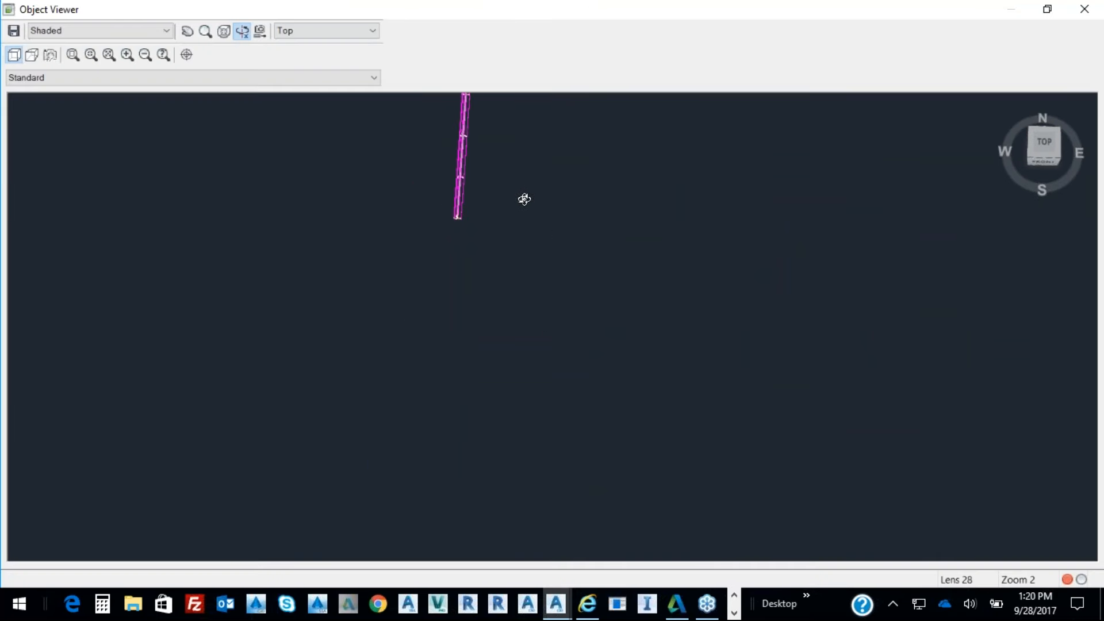
{"action": "left_click", "coordinate": [354, 31]}
{"action": "left_click", "coordinate": [325, 106]}
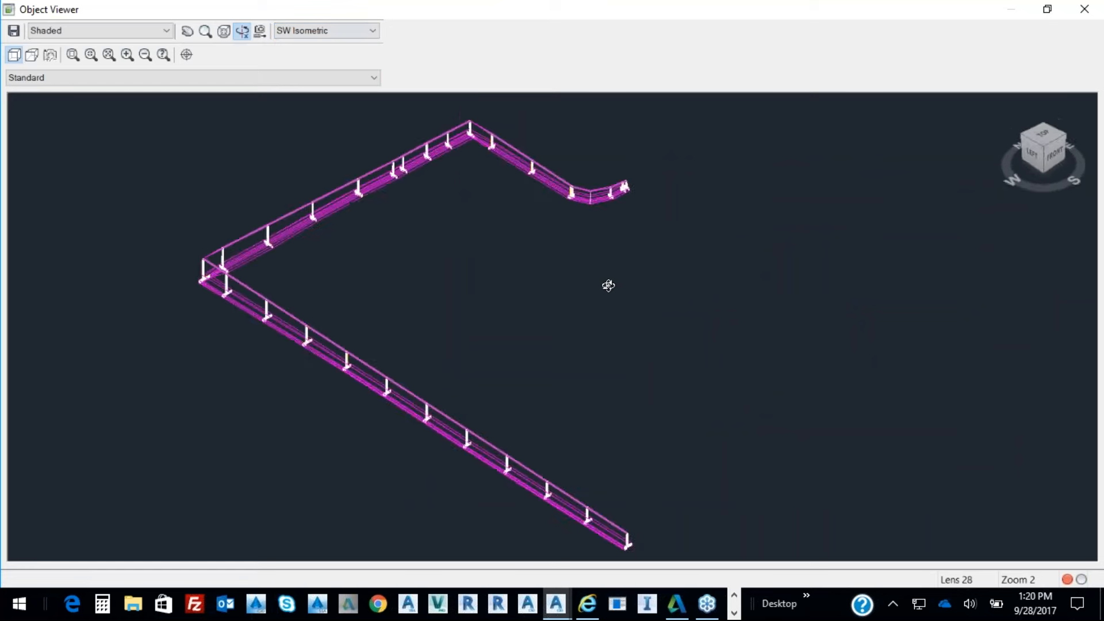
Orbit the wall corridor down to a lower side angle to examine its profile, and close the Object Viewer.
{"action": "left_click_drag", "start_coordinate": [642, 399], "coordinate": [529, 349]}
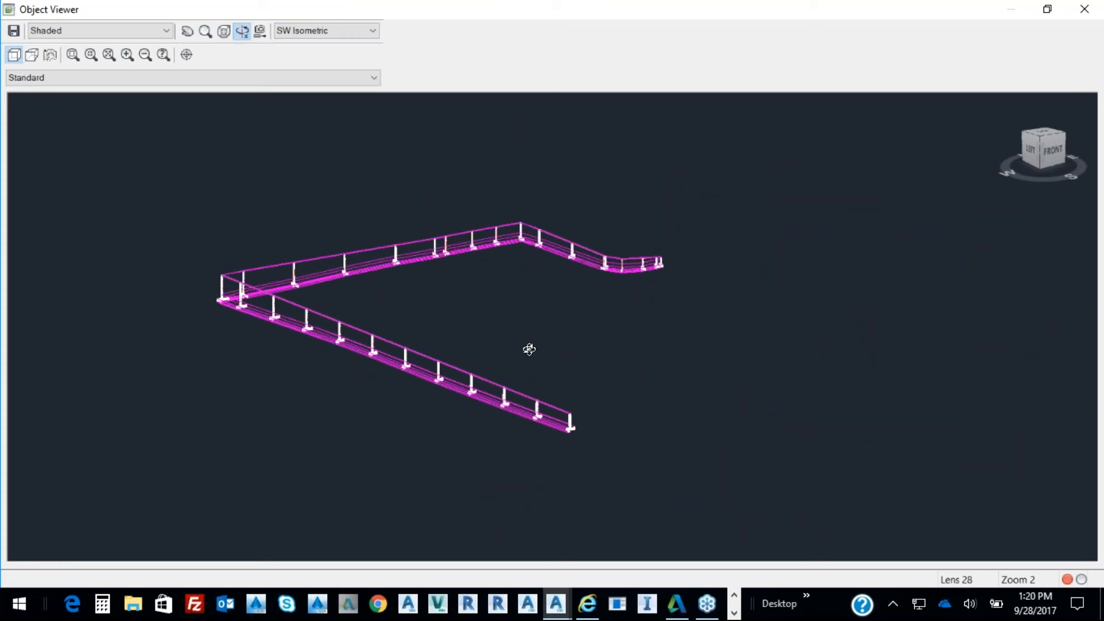
{"action": "left_click_drag", "start_coordinate": [529, 349], "coordinate": [523, 361]}
{"action": "right_click", "coordinate": [535, 337]}
{"action": "left_click", "coordinate": [591, 351]}
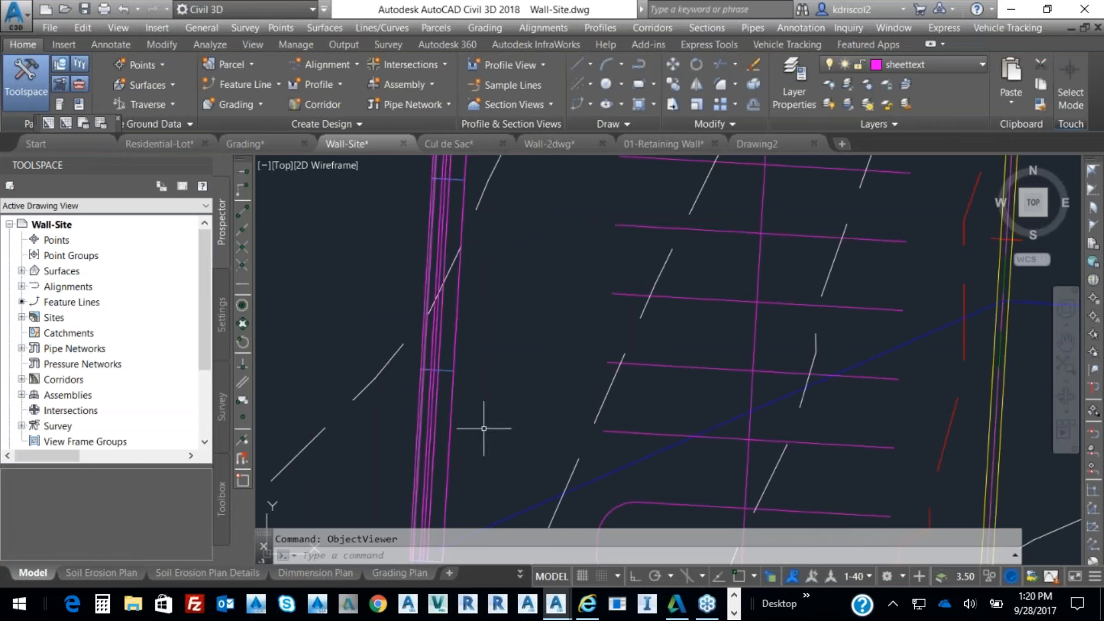
Review the elevations of feature line W relative to the fg surface in the Elevation Editor and close it.
{"action": "left_click", "coordinate": [447, 459]}
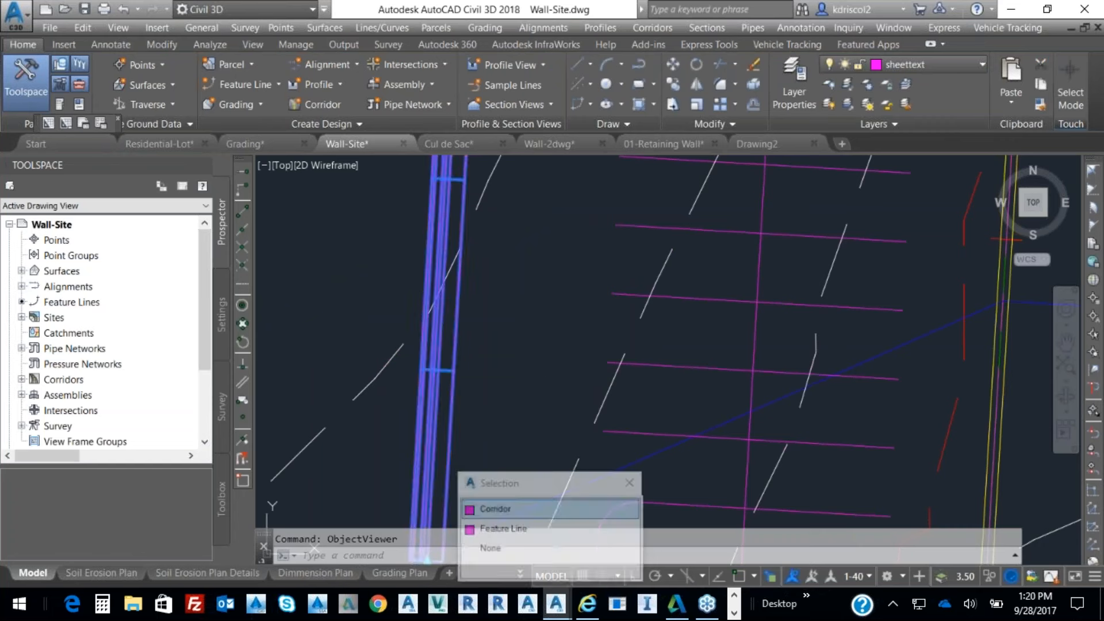
{"action": "left_click", "coordinate": [500, 529]}
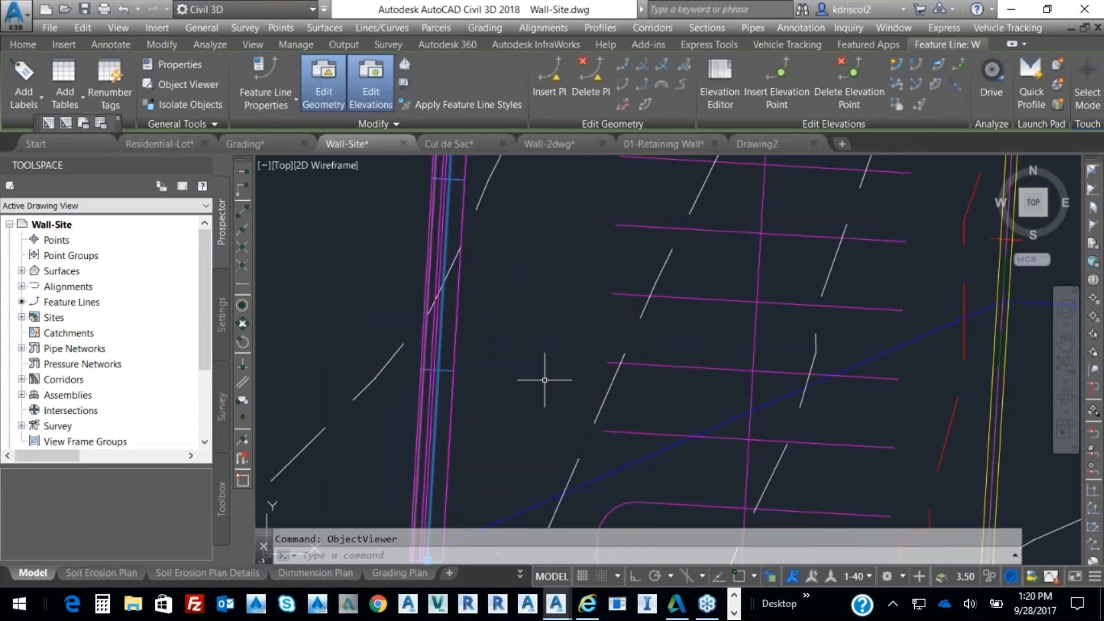
{"action": "right_click", "coordinate": [562, 356]}
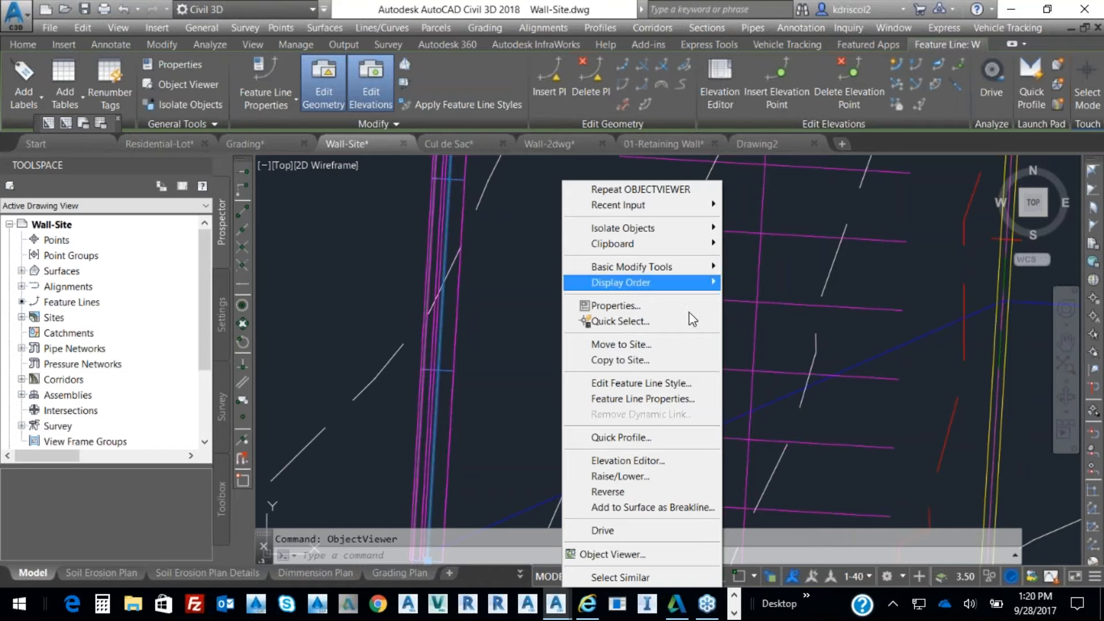
{"action": "left_click", "coordinate": [644, 462]}
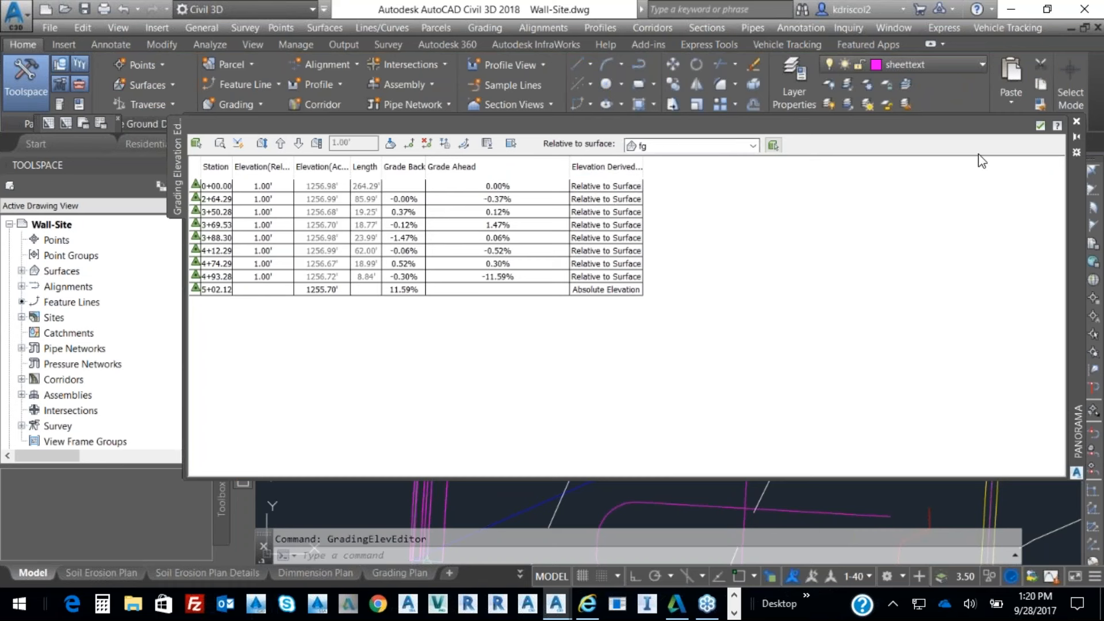
{"action": "left_click", "coordinate": [1041, 124]}
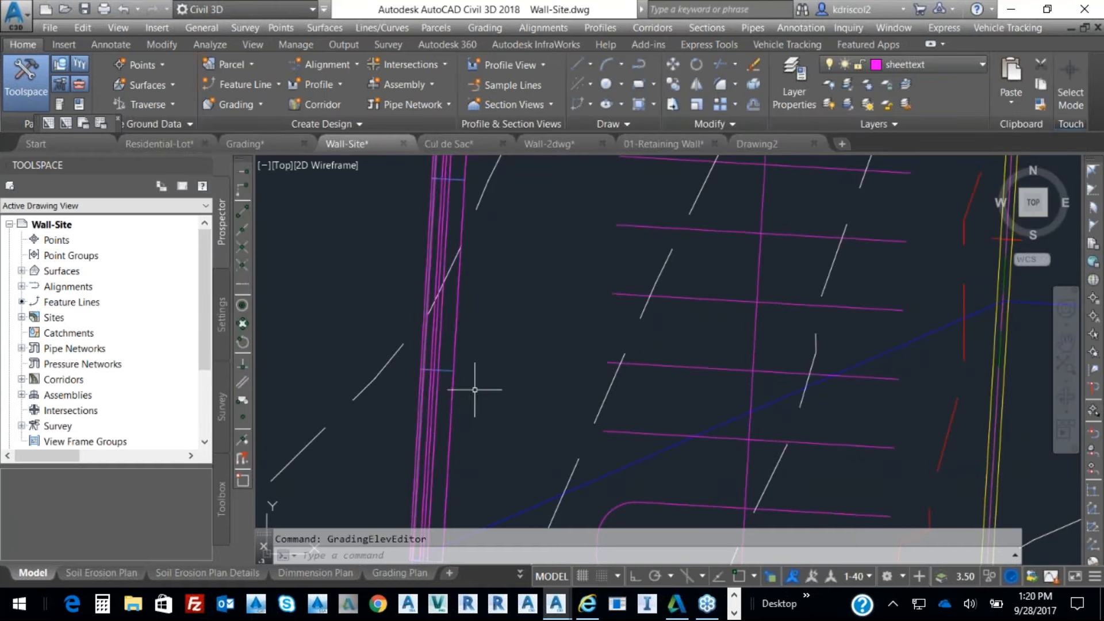
Split the model space into two vertical viewports.
{"action": "scroll", "coordinate": [475, 390], "scroll_direction": "down", "scroll_amount": 2}
{"action": "middle_click_drag", "start_coordinate": [491, 394], "coordinate": [370, 420]}
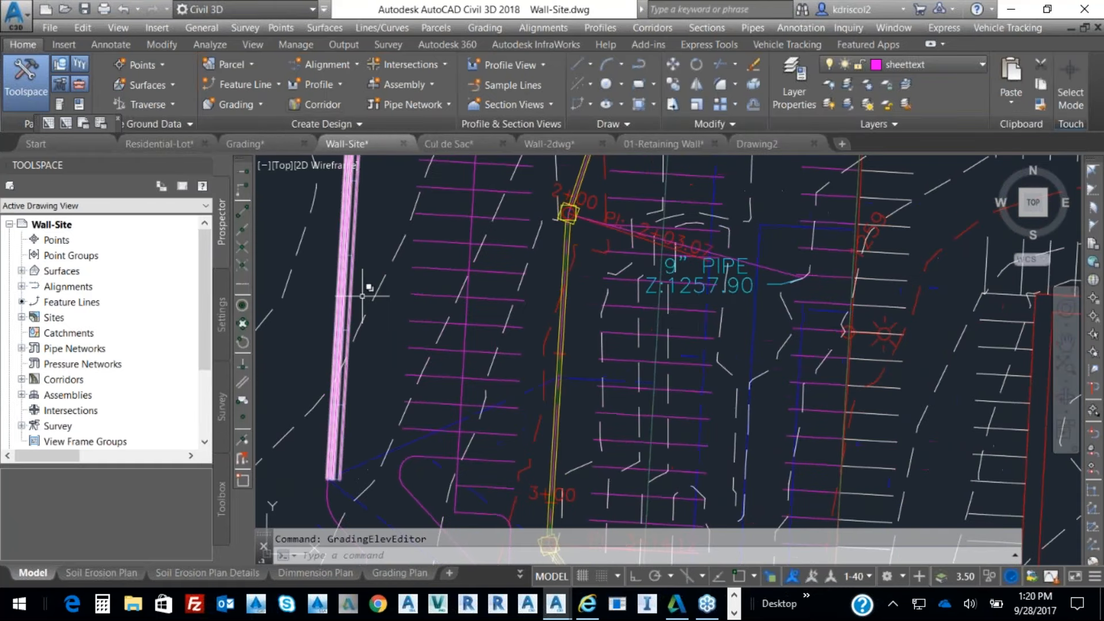
{"action": "middle_click_drag", "start_coordinate": [441, 390], "coordinate": [404, 426]}
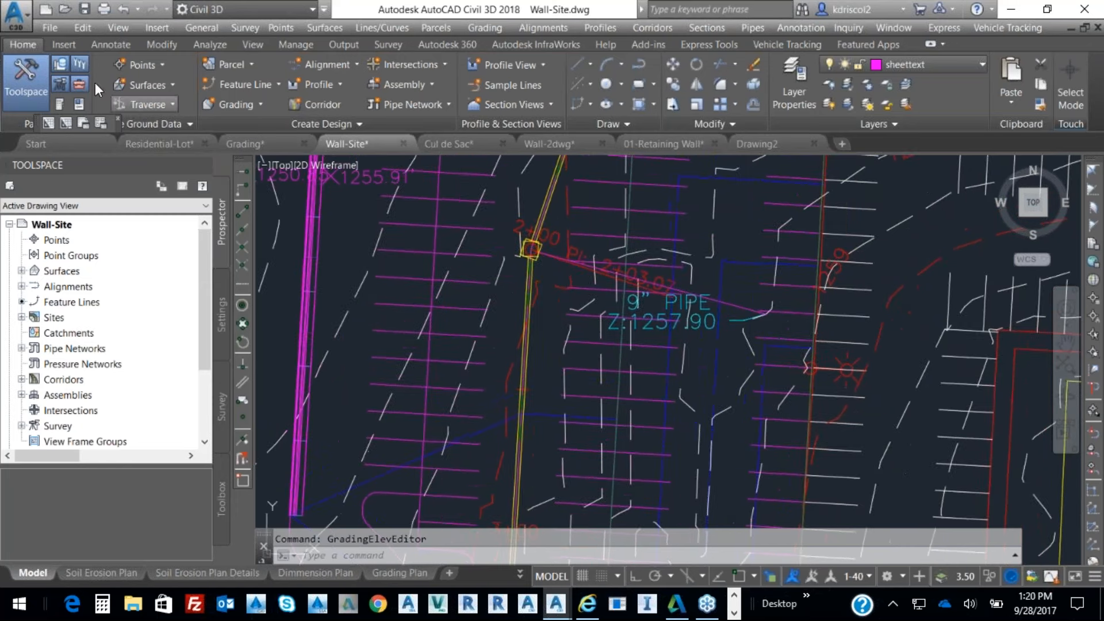
{"action": "left_click", "coordinate": [123, 25]}
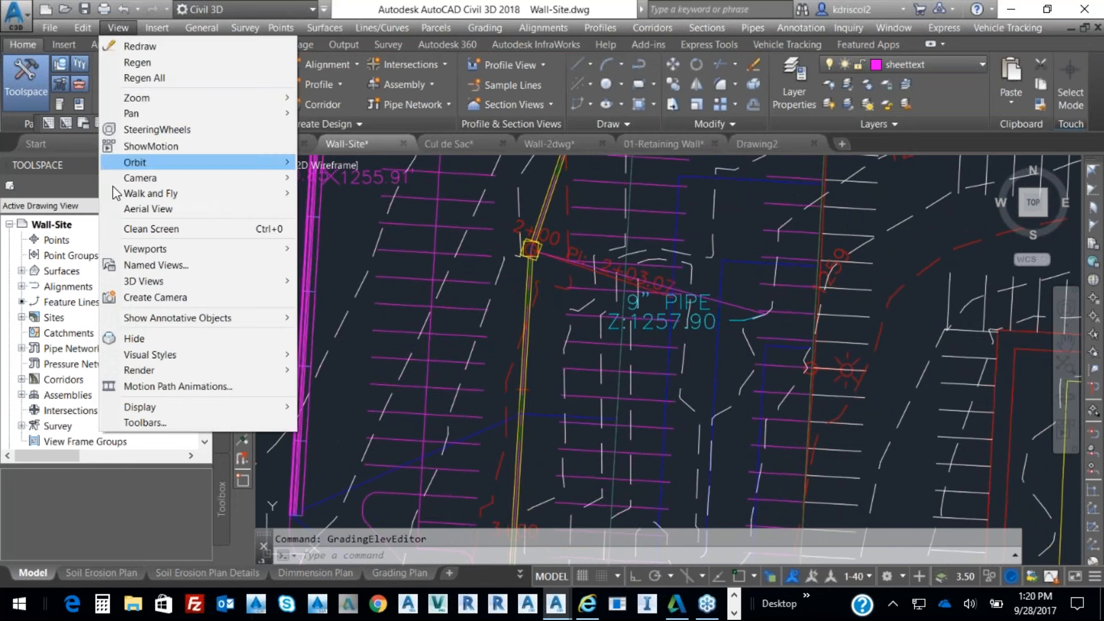
{"action": "mouse_move", "coordinate": [157, 247]}
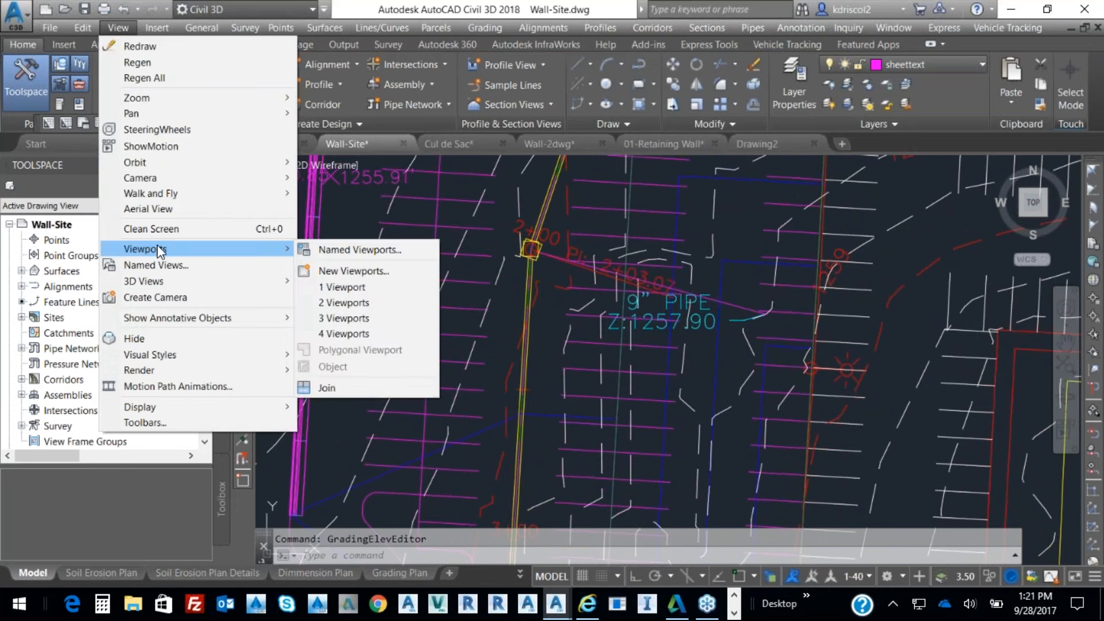
{"action": "left_click", "coordinate": [351, 300]}
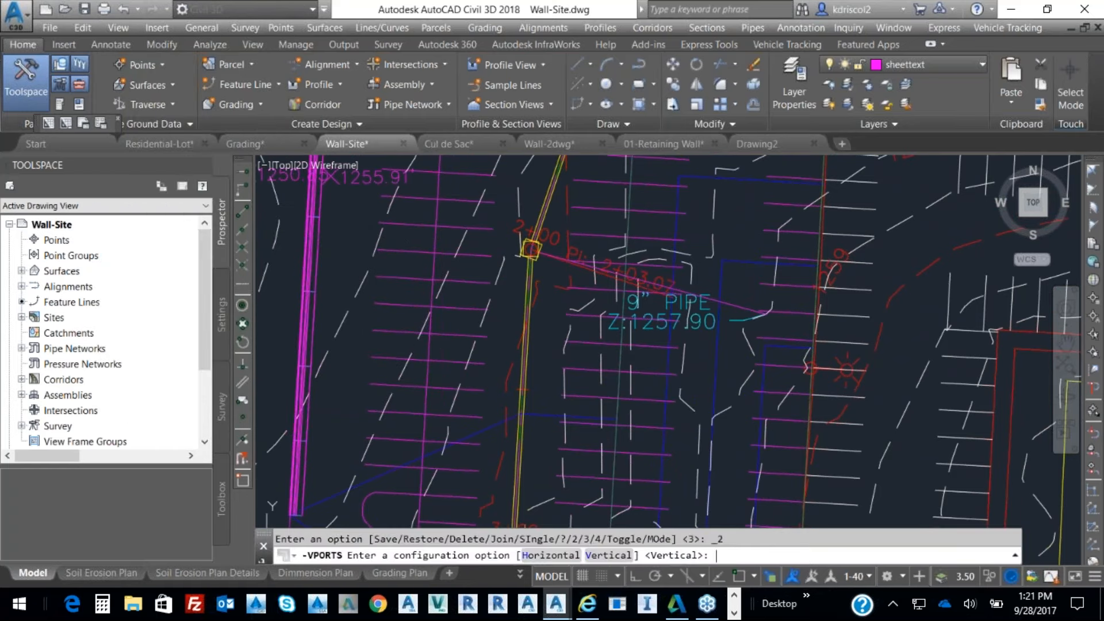
{"action": "key", "text": "Return"}
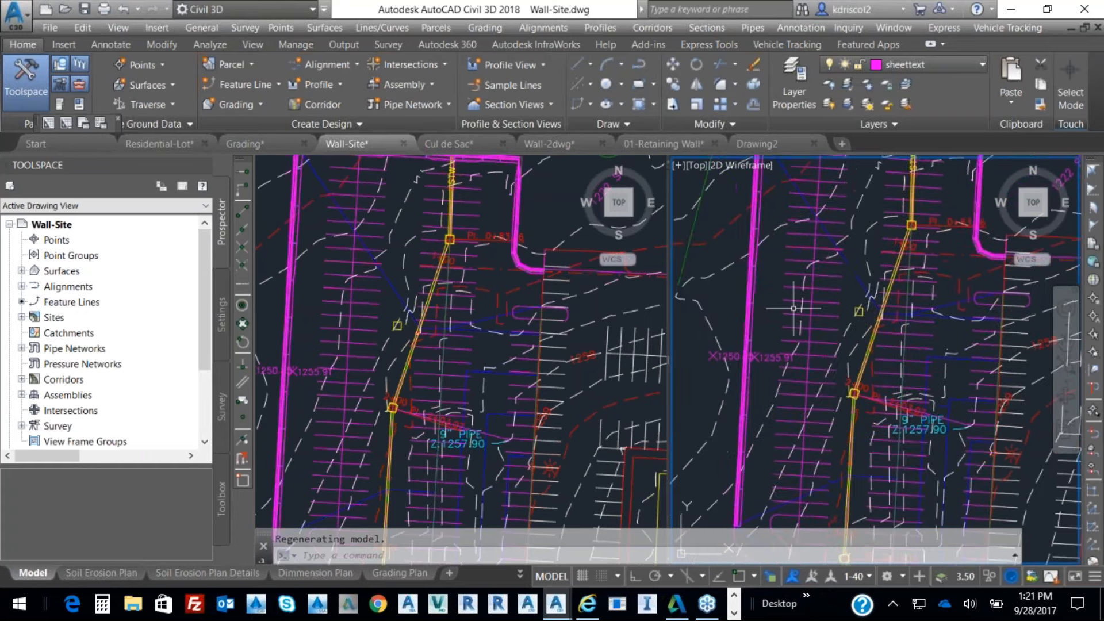
{"action": "left_click", "coordinate": [712, 332]}
{"action": "right_click", "coordinate": [852, 312]}
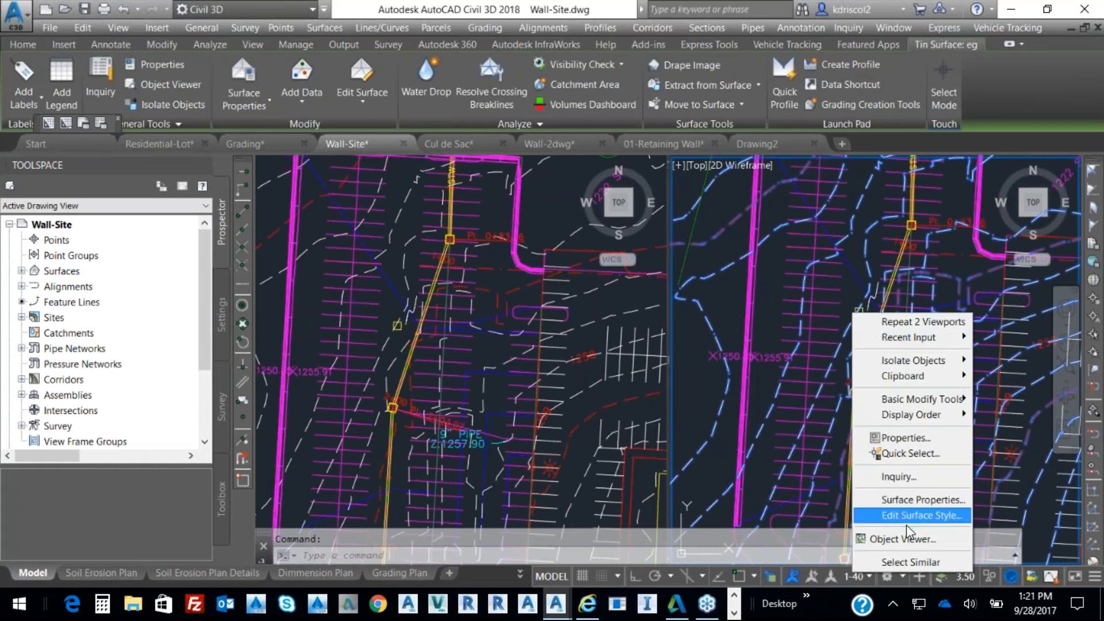
{"action": "left_click", "coordinate": [913, 542]}
{"action": "mouse_move", "coordinate": [627, 403]}
{"action": "left_mouse_down"}
{"action": "mouse_move", "coordinate": [606, 321]}
{"action": "mouse_move", "coordinate": [633, 259]}
{"action": "mouse_move", "coordinate": [631, 199]}
{"action": "mouse_move", "coordinate": [489, 276]}
{"action": "left_mouse_up"}
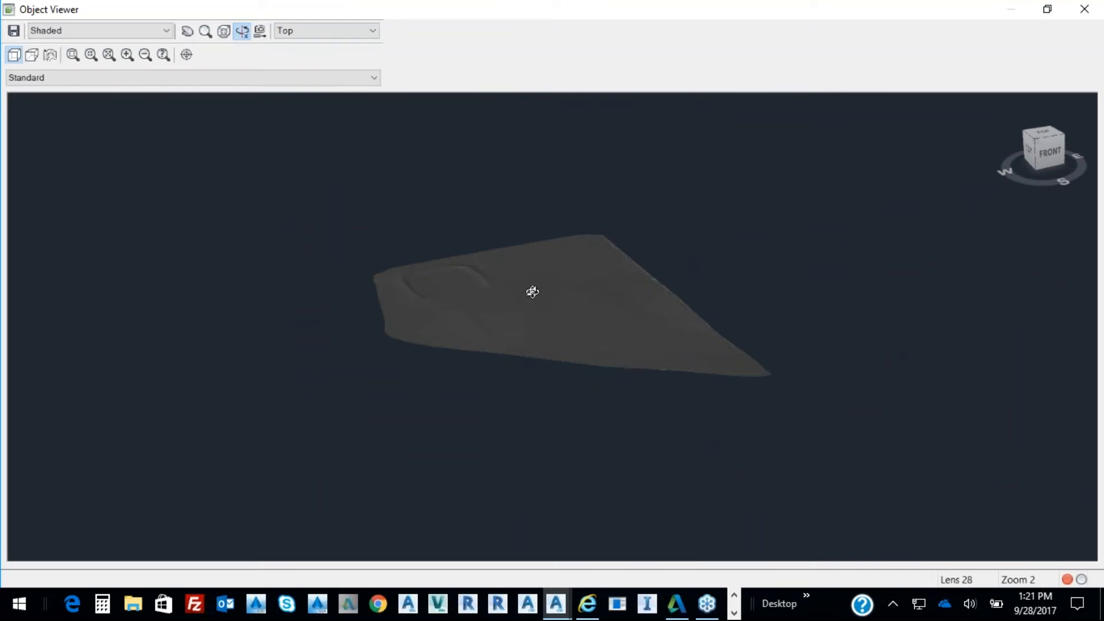
{"action": "right_click", "coordinate": [553, 282]}
{"action": "left_click", "coordinate": [597, 295]}
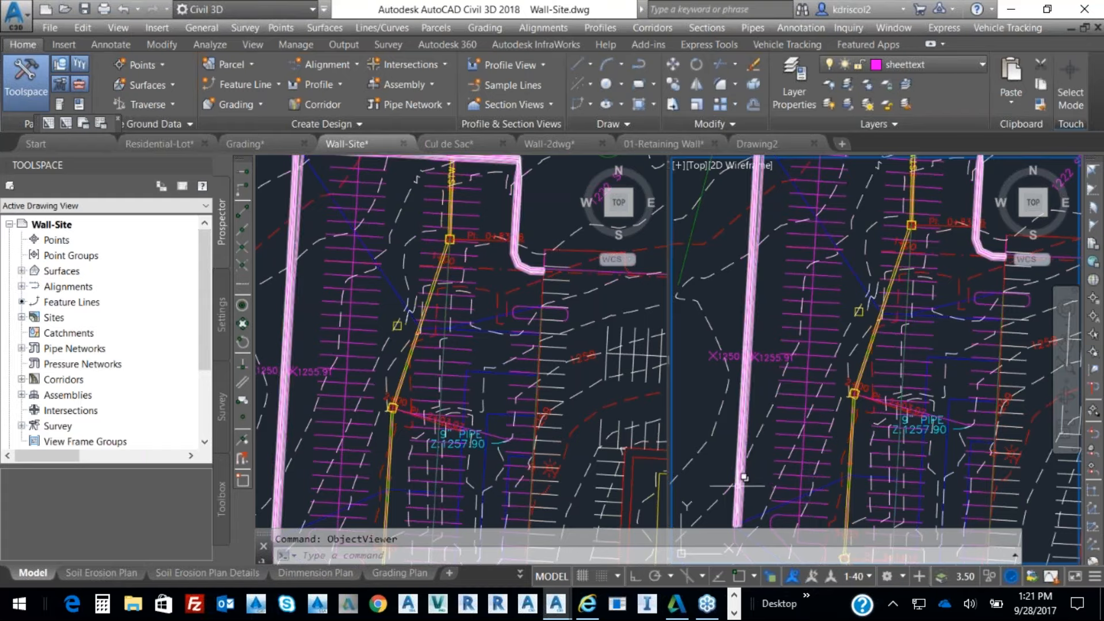
Orbit the eg surface to a tilted southwest view in the Object Viewer and apply that 3D view to the active viewport, centred on the wall corridor.
{"action": "left_click", "coordinate": [703, 448]}
{"action": "right_click", "coordinate": [789, 403]}
{"action": "left_click", "coordinate": [859, 371]}
{"action": "mouse_move", "coordinate": [683, 387]}
{"action": "left_mouse_down"}
{"action": "mouse_move", "coordinate": [656, 321]}
{"action": "mouse_move", "coordinate": [690, 215]}
{"action": "mouse_move", "coordinate": [481, 288]}
{"action": "mouse_move", "coordinate": [465, 247]}
{"action": "left_mouse_up"}
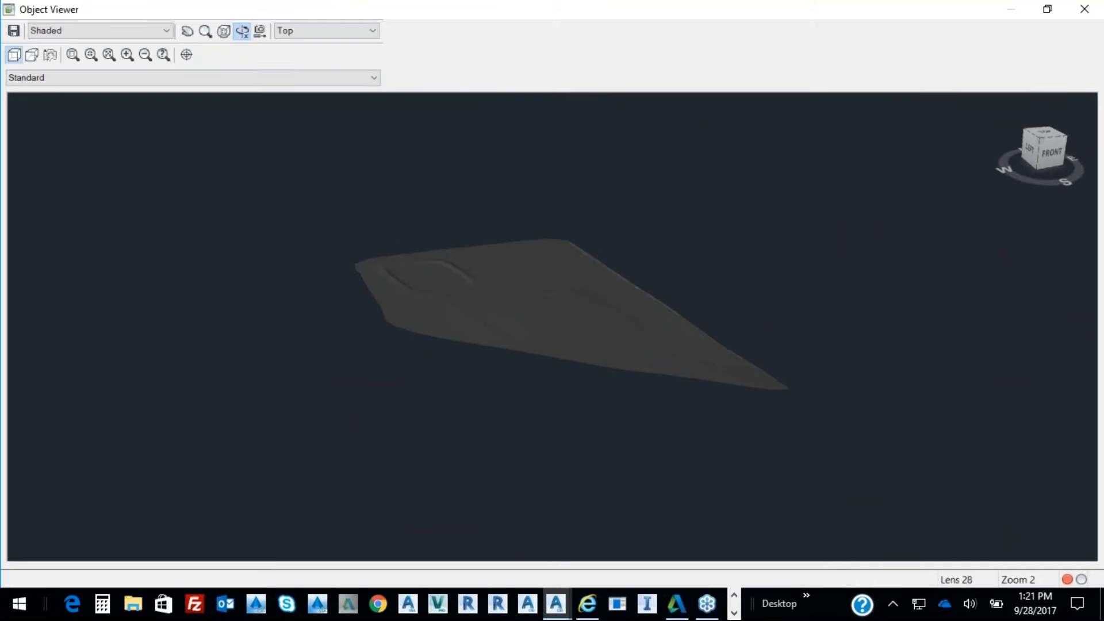
{"action": "left_click", "coordinate": [1085, 10]}
{"action": "scroll", "coordinate": [800, 351], "scroll_direction": "up", "scroll_amount": 5}
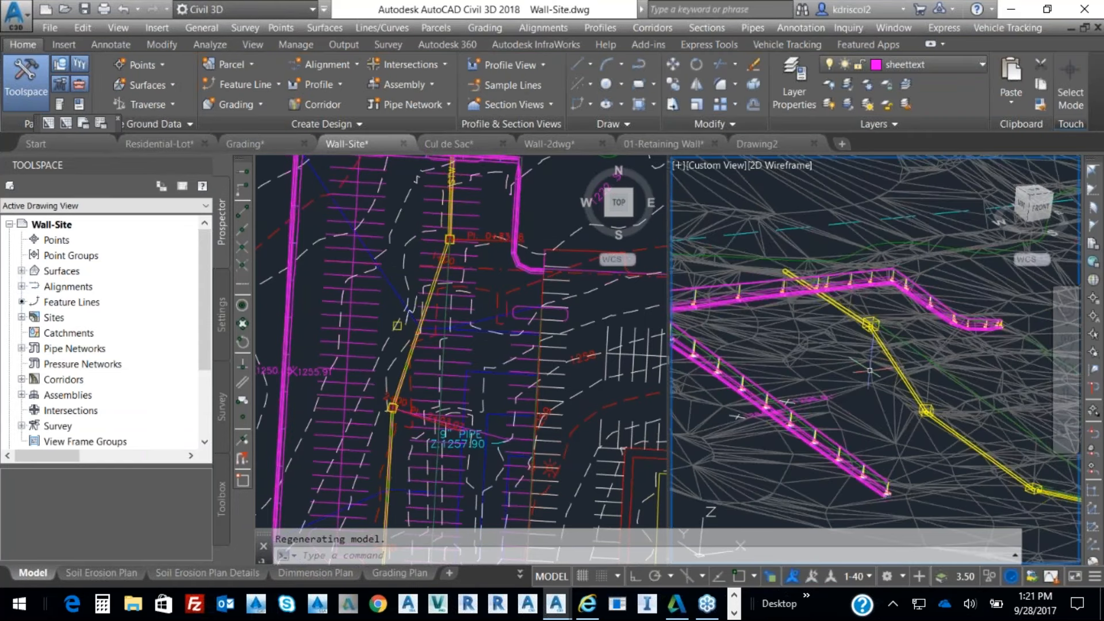
{"action": "mouse_move", "coordinate": [870, 364]}
{"action": "middle_mouse_down"}
{"action": "mouse_move", "coordinate": [945, 394]}
{"action": "mouse_move", "coordinate": [865, 377]}
{"action": "middle_mouse_up"}
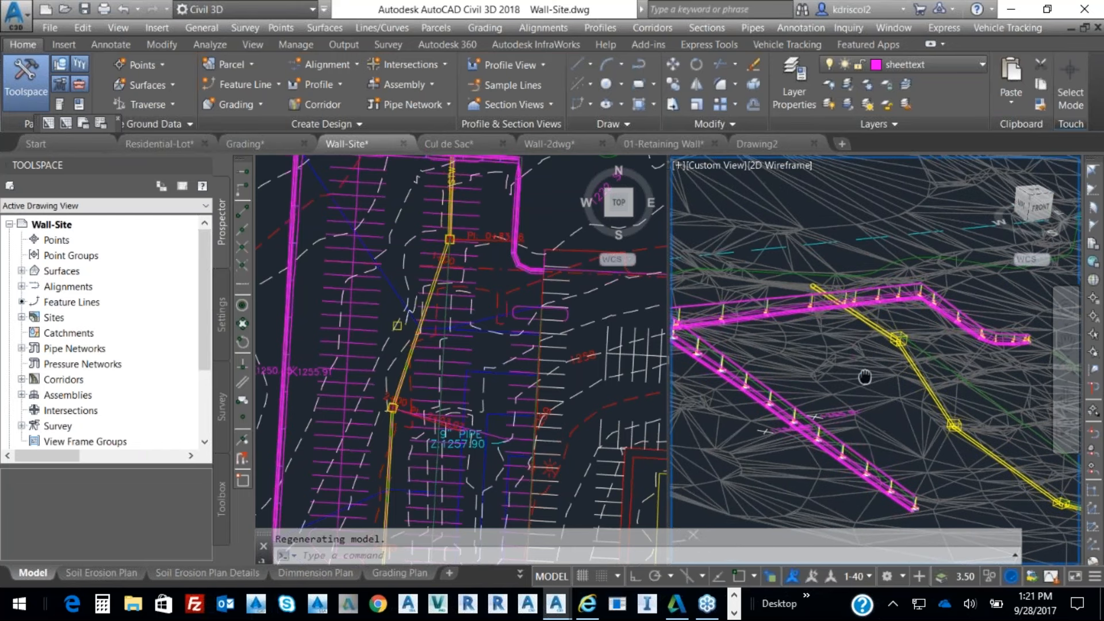
Set the triangles color to green for the Model view direction in the fg surface's style.
{"action": "left_click", "coordinate": [432, 357]}
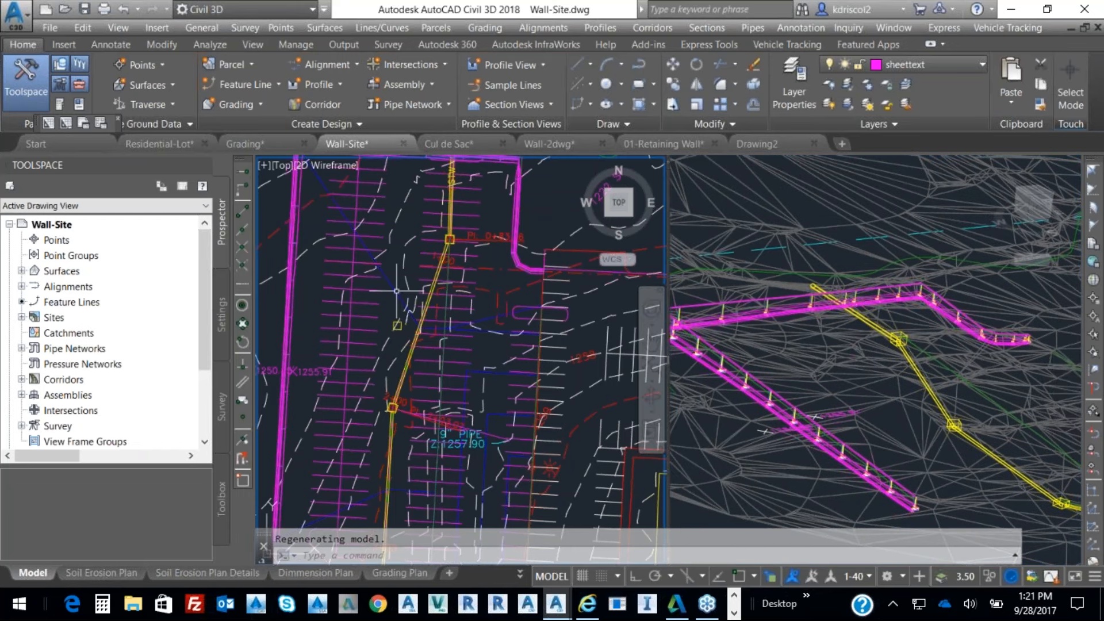
{"action": "left_click", "coordinate": [412, 325]}
{"action": "right_click", "coordinate": [412, 329]}
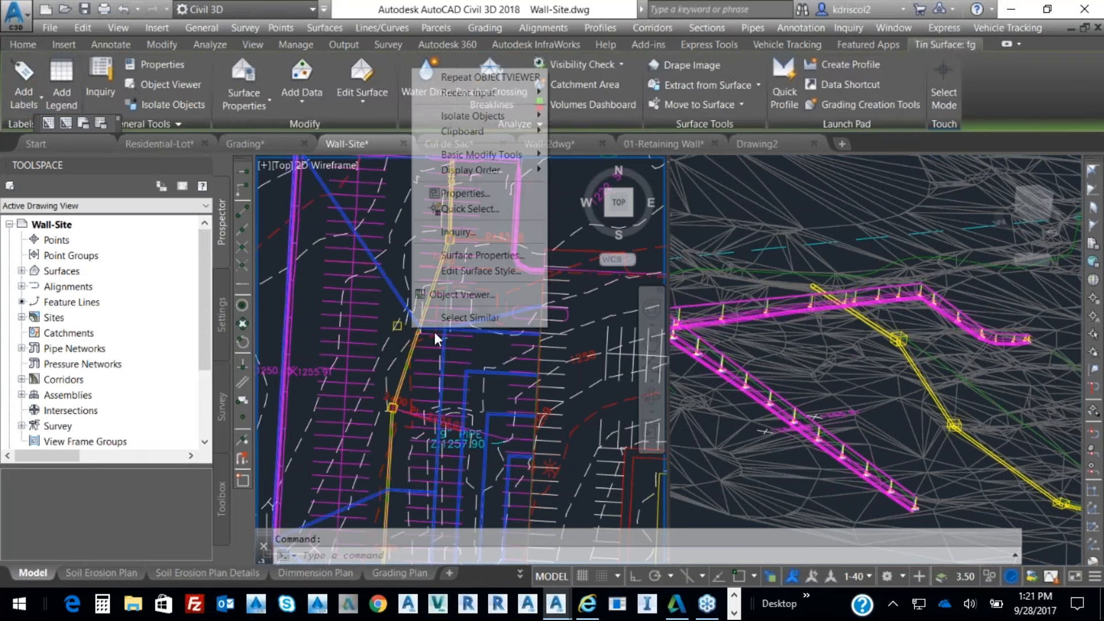
{"action": "left_click", "coordinate": [492, 273]}
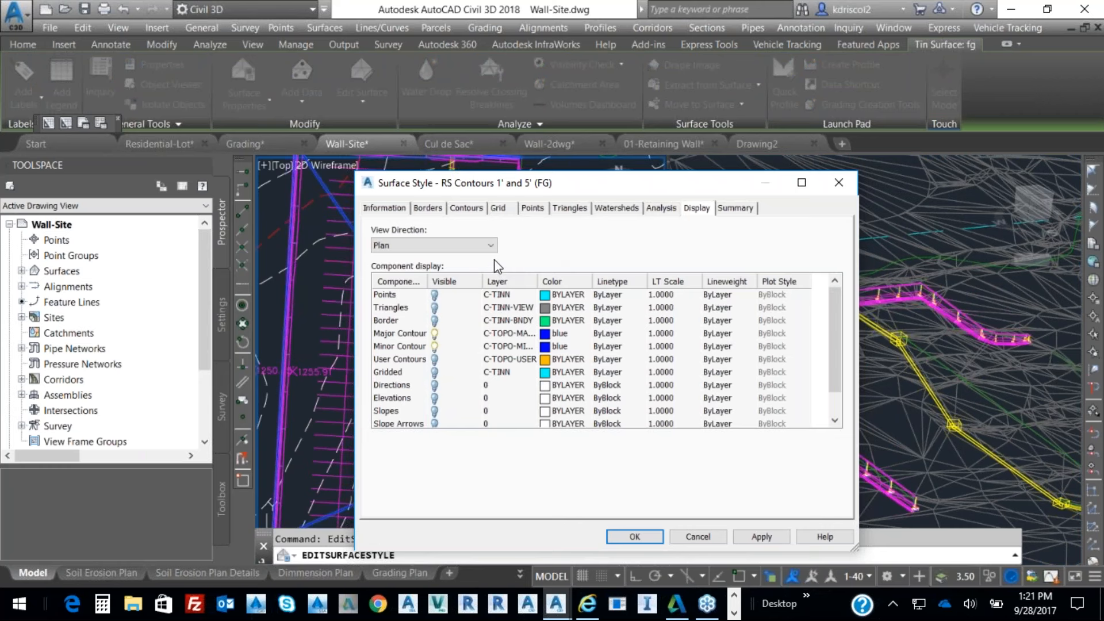
{"action": "left_click", "coordinate": [490, 245]}
{"action": "left_click", "coordinate": [406, 269]}
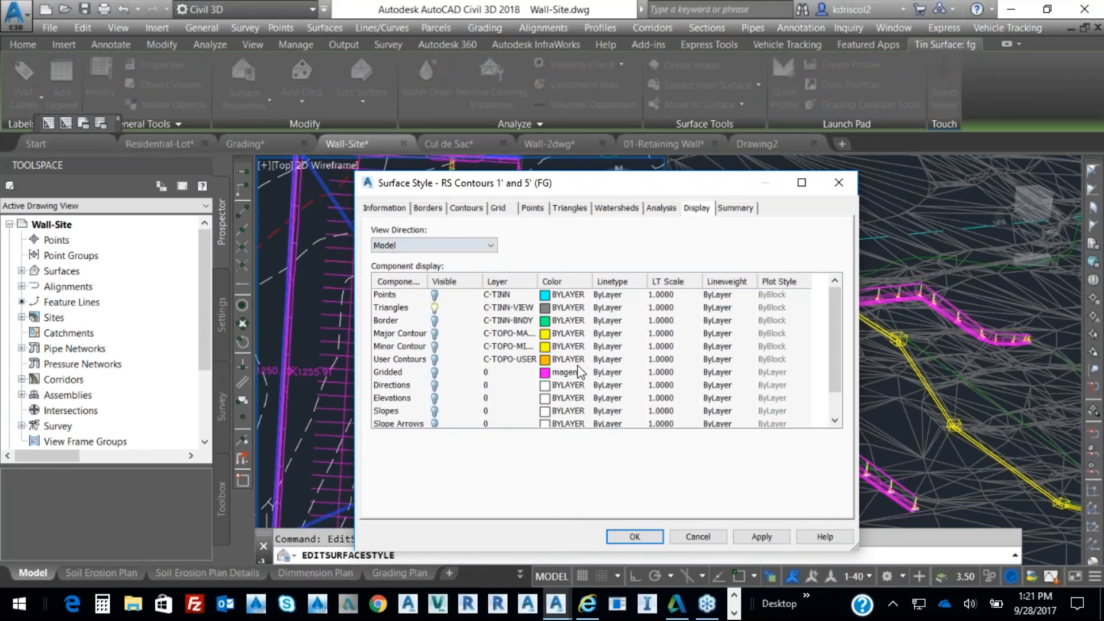
{"action": "left_click", "coordinate": [548, 311]}
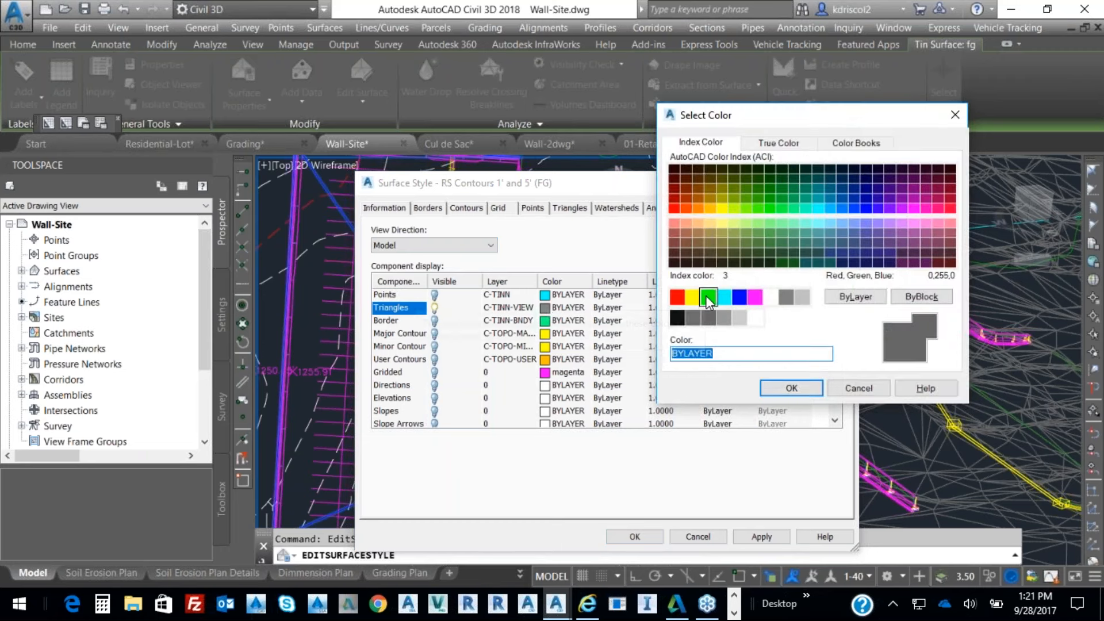
{"action": "left_click", "coordinate": [708, 298]}
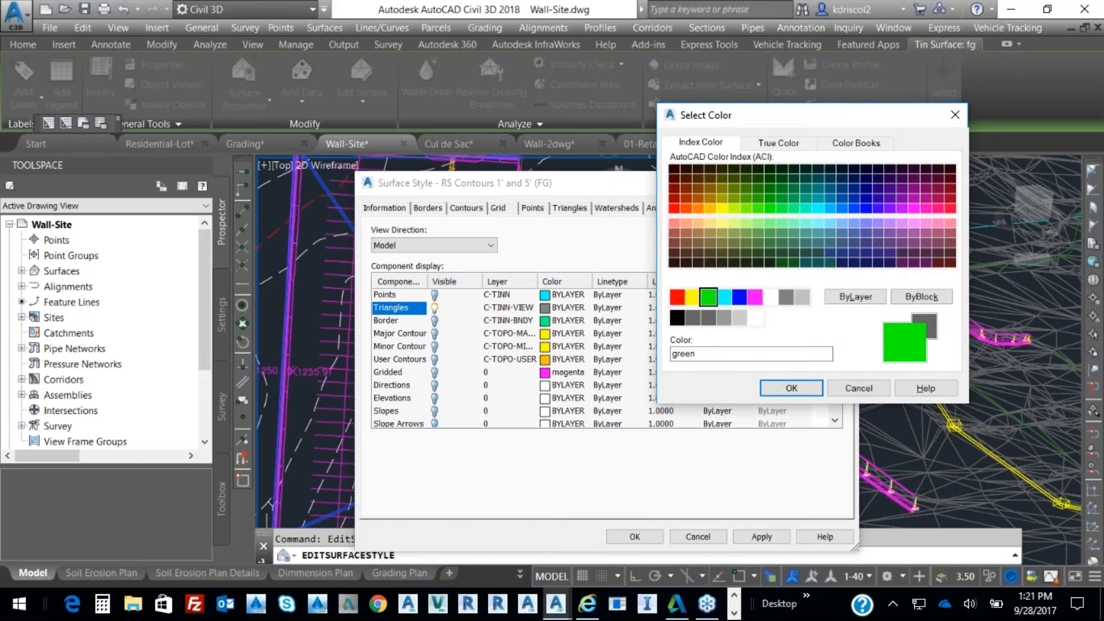
{"action": "left_click", "coordinate": [792, 389]}
{"action": "left_click", "coordinate": [760, 537]}
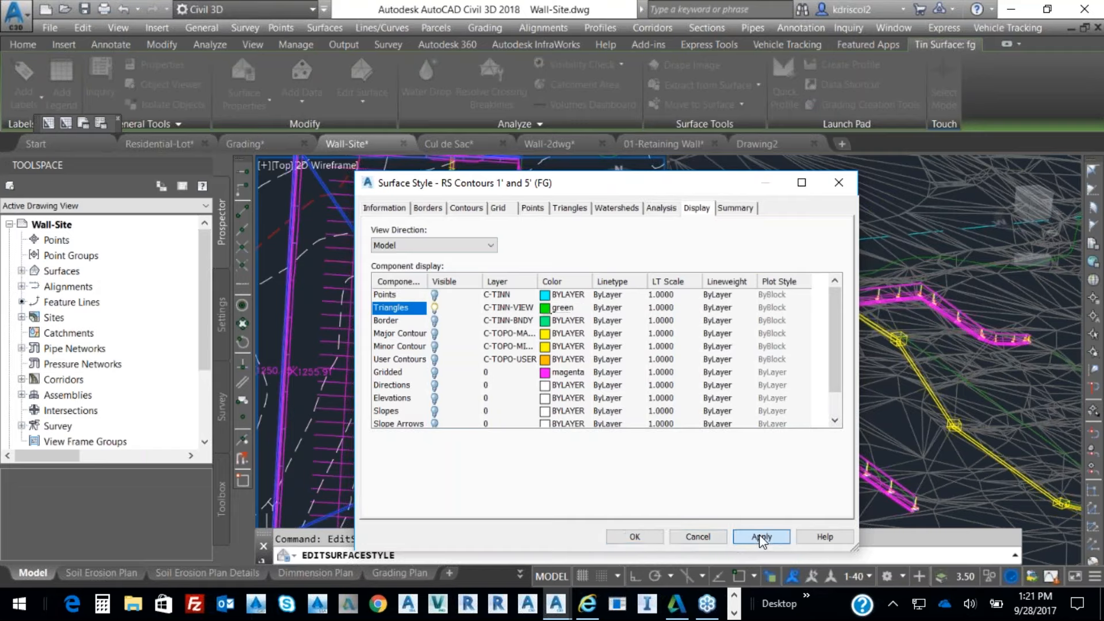
{"action": "left_click", "coordinate": [635, 536]}
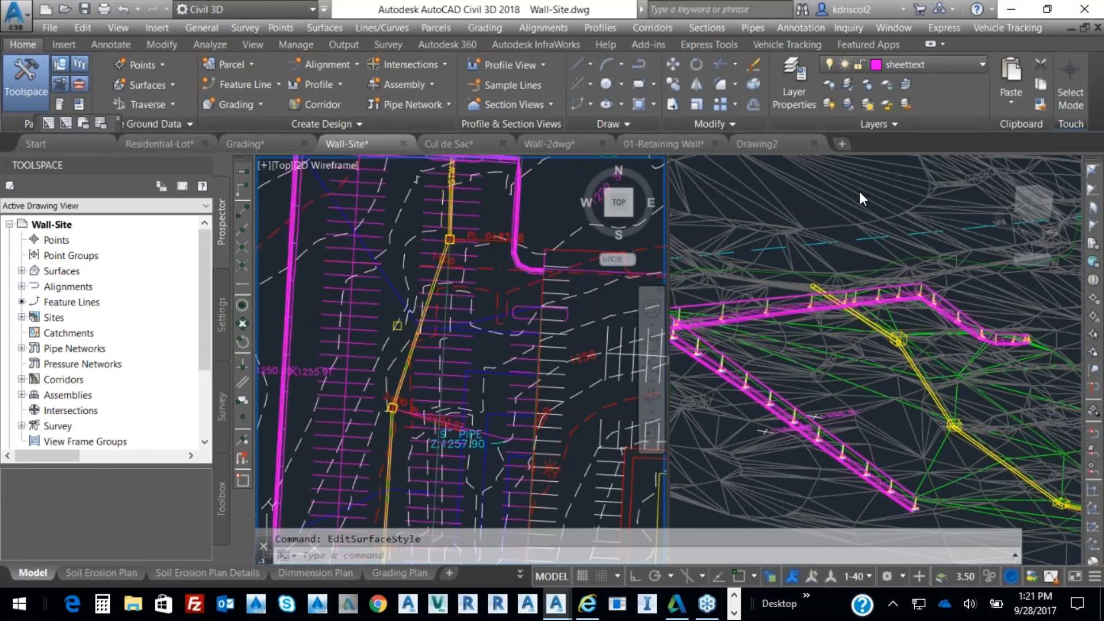
Turn off triangle visibility for the Model view direction in the eg surface's style.
{"action": "left_click", "coordinate": [820, 227]}
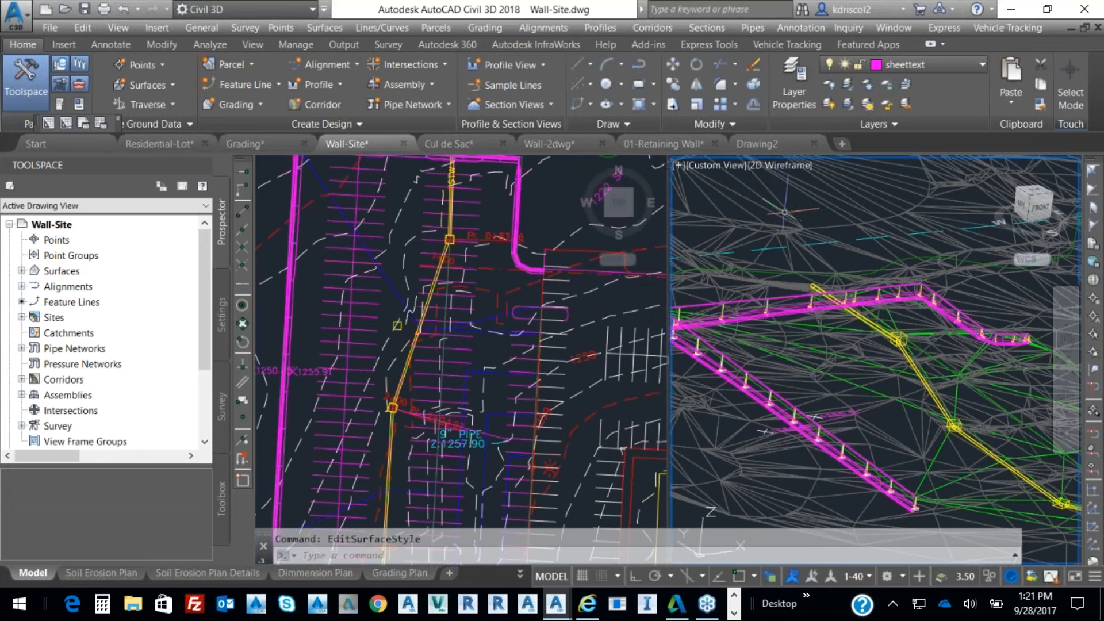
{"action": "left_click", "coordinate": [757, 173]}
{"action": "right_click", "coordinate": [845, 199]}
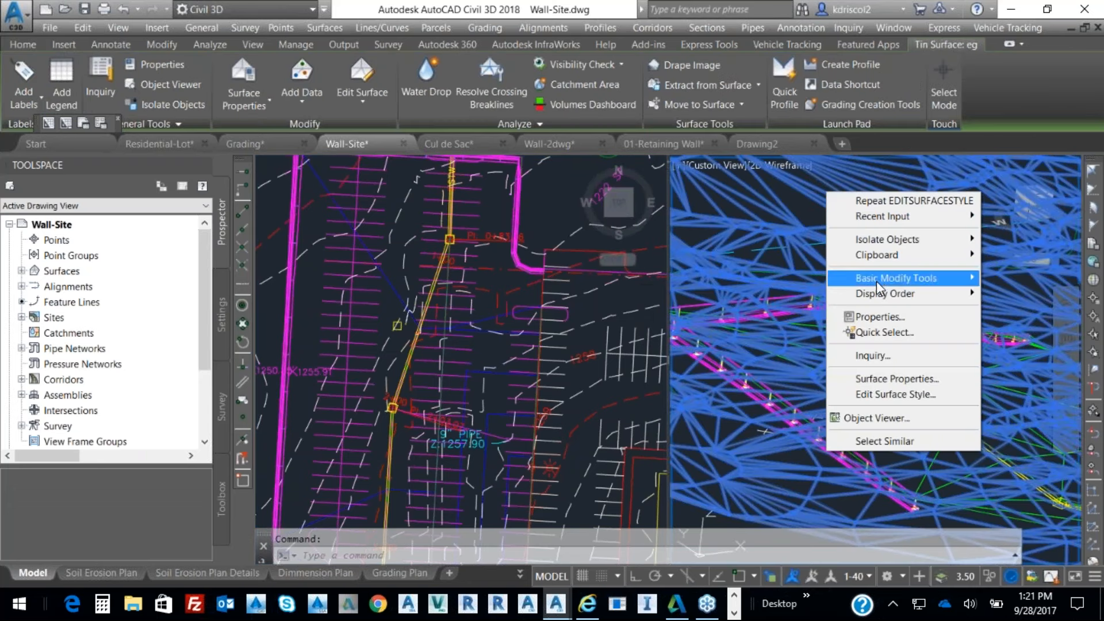
{"action": "left_click", "coordinate": [898, 394]}
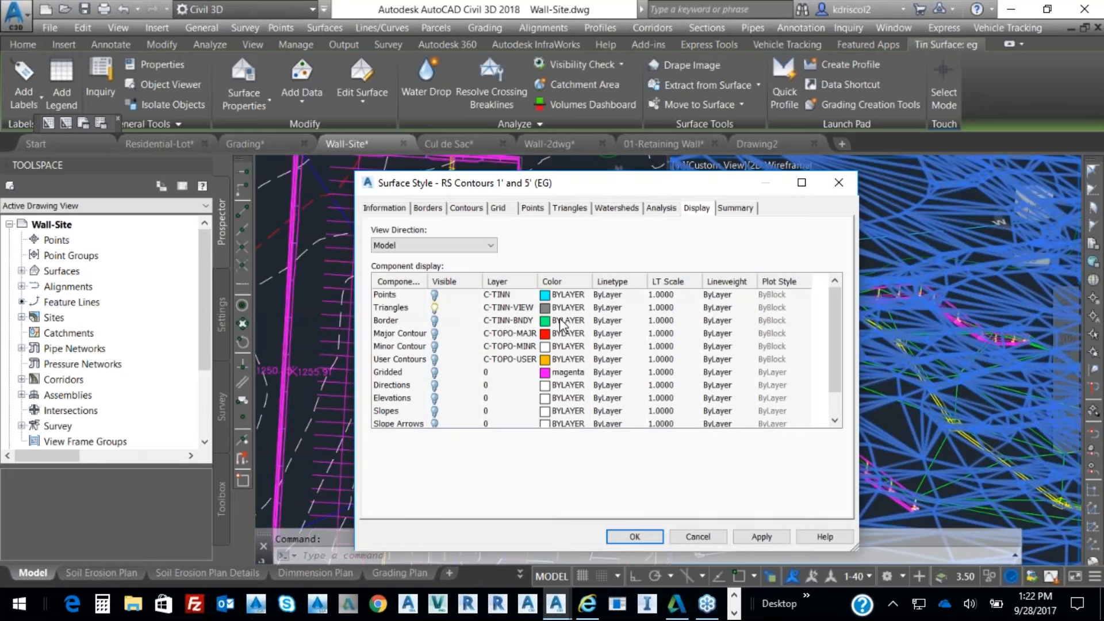
{"action": "left_click", "coordinate": [449, 246]}
{"action": "left_click", "coordinate": [435, 245]}
{"action": "left_click", "coordinate": [437, 309]}
{"action": "left_click", "coordinate": [435, 309]}
{"action": "left_click", "coordinate": [762, 537]}
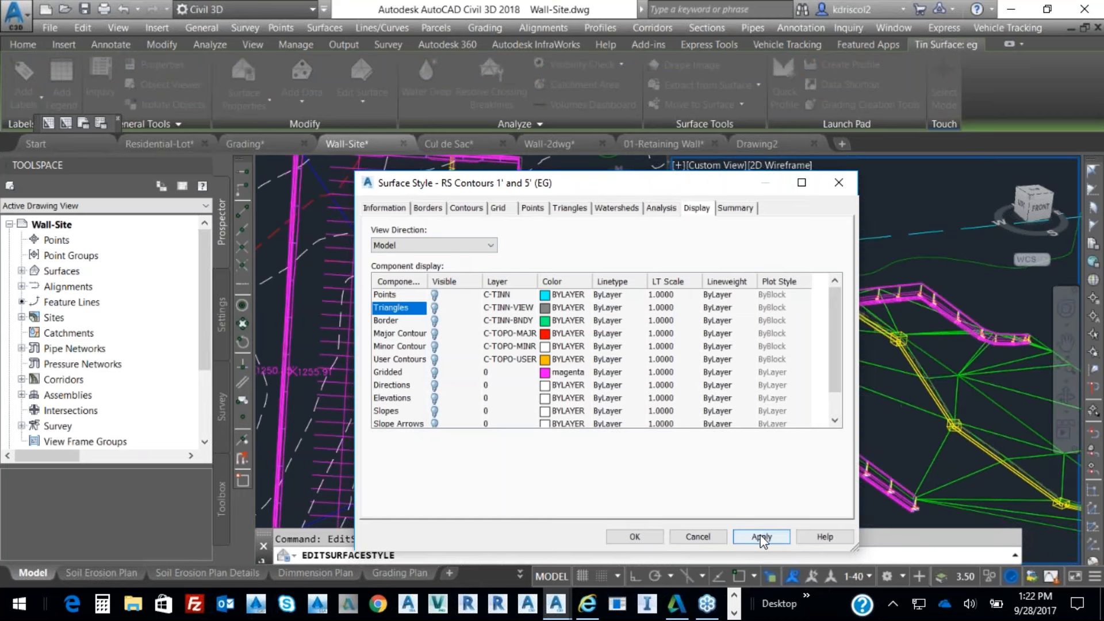
{"action": "left_click", "coordinate": [635, 537]}
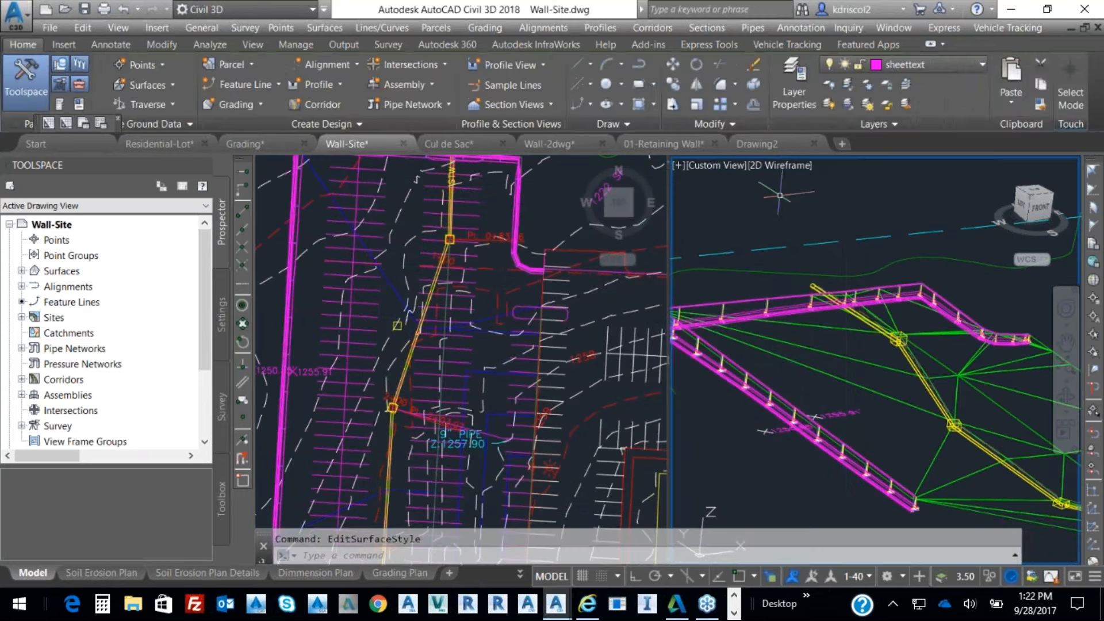
Set the 3D viewport's visual style to Shaded and free-orbit it to a low front view of the retaining wall.
{"action": "left_click", "coordinate": [787, 166]}
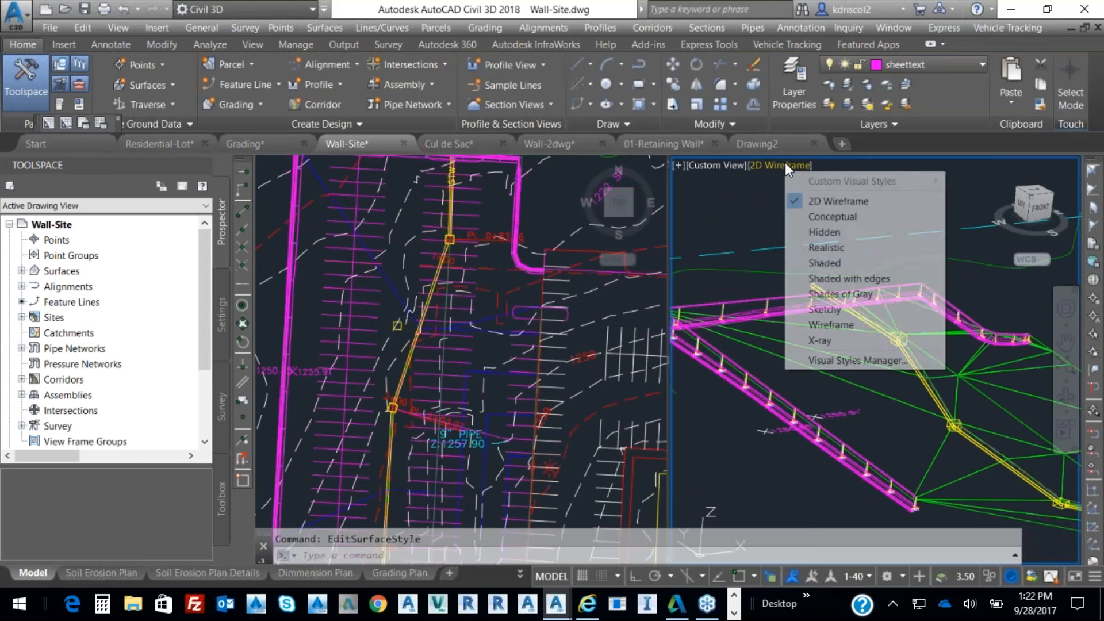
{"action": "left_click", "coordinate": [829, 263]}
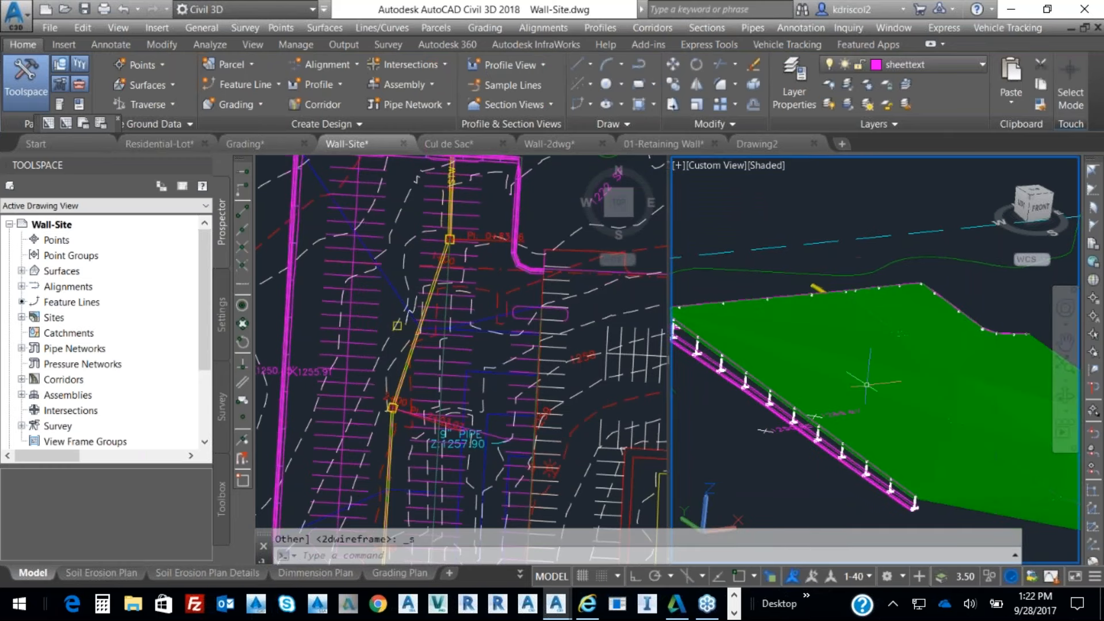
{"action": "right_click", "coordinate": [952, 405]}
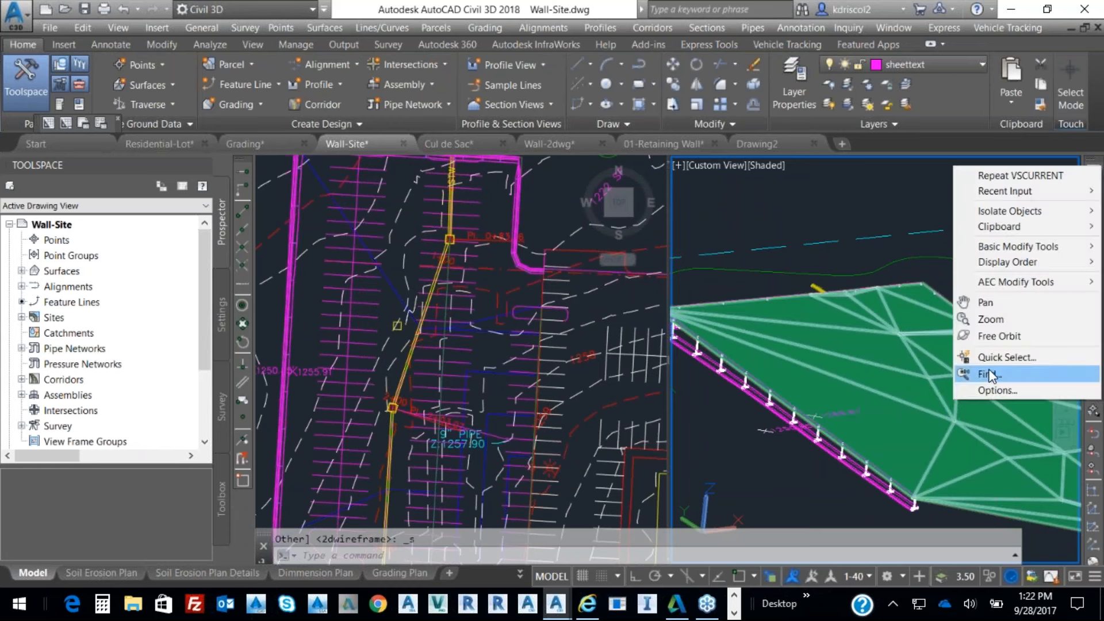
{"action": "left_click", "coordinate": [999, 336]}
{"action": "mouse_move", "coordinate": [920, 414]}
{"action": "left_mouse_down"}
{"action": "mouse_move", "coordinate": [902, 376]}
{"action": "mouse_move", "coordinate": [843, 406]}
{"action": "mouse_move", "coordinate": [813, 399]}
{"action": "mouse_move", "coordinate": [813, 374]}
{"action": "mouse_move", "coordinate": [912, 424]}
{"action": "mouse_move", "coordinate": [851, 475]}
{"action": "left_mouse_up"}
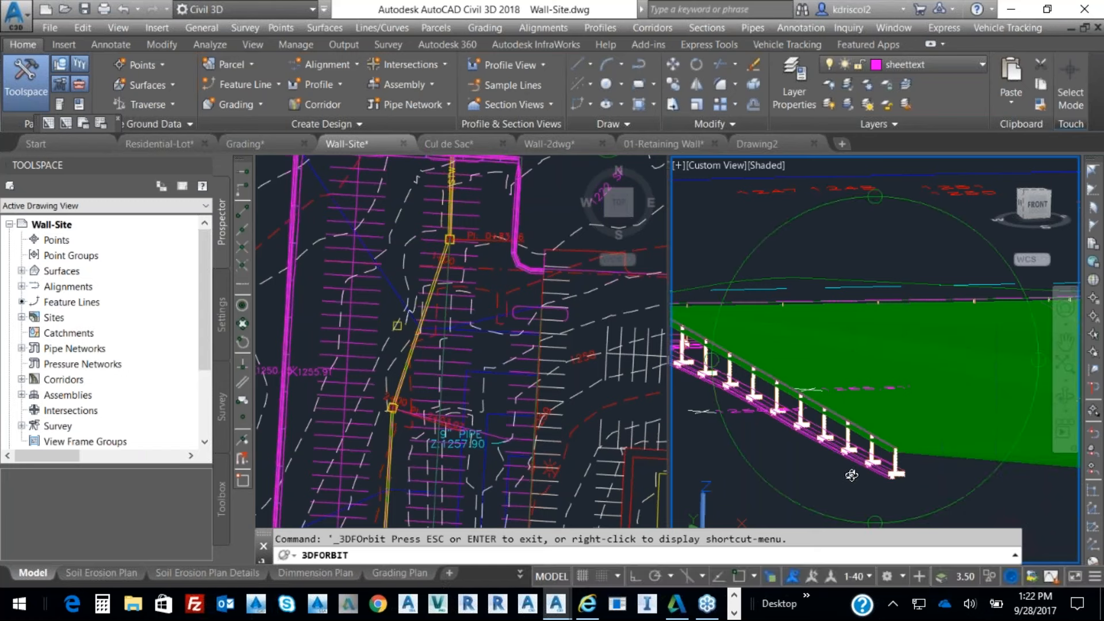
{"action": "right_click", "coordinate": [867, 322]}
{"action": "left_click", "coordinate": [924, 63]}
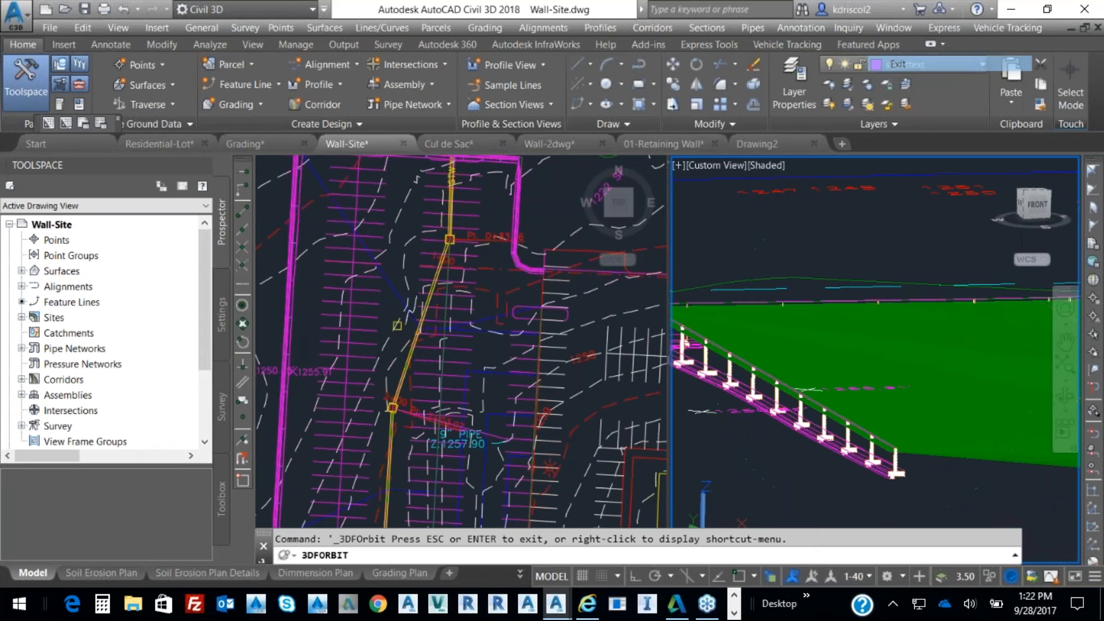
Raise the fg surface by adding 5 to all of its elevations.
{"action": "left_click", "coordinate": [422, 313]}
{"action": "left_click", "coordinate": [405, 302]}
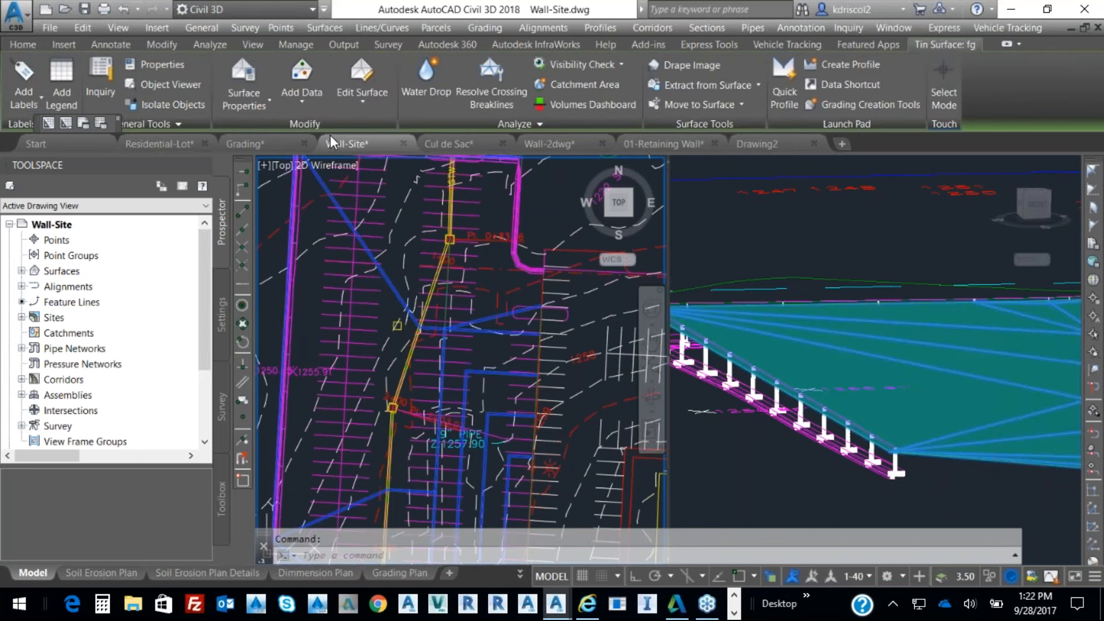
{"action": "left_click", "coordinate": [363, 102]}
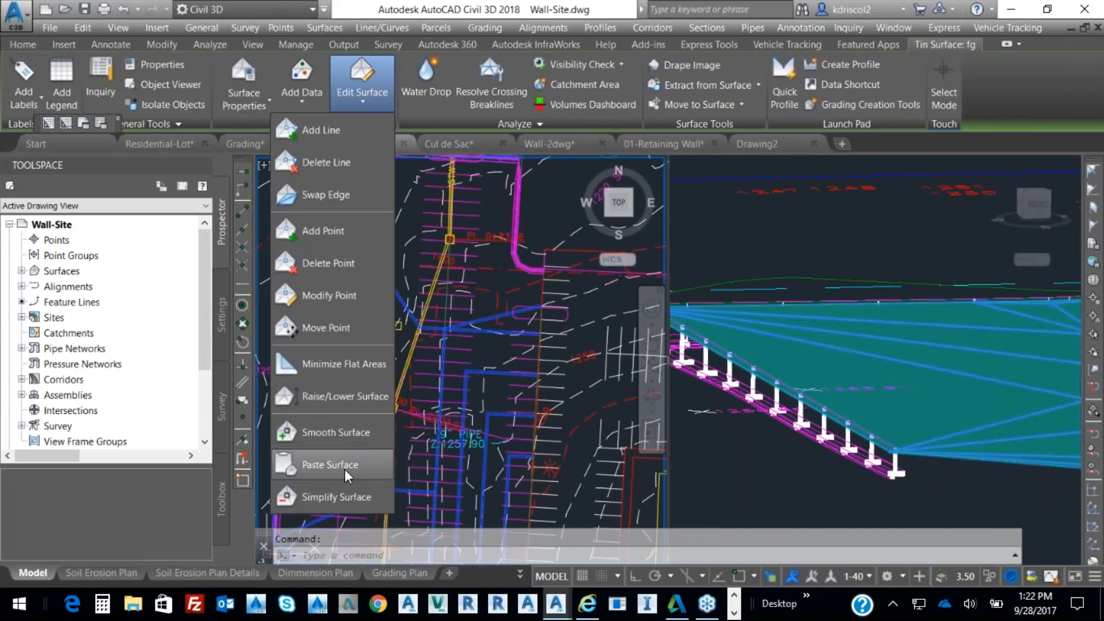
{"action": "left_click", "coordinate": [347, 397]}
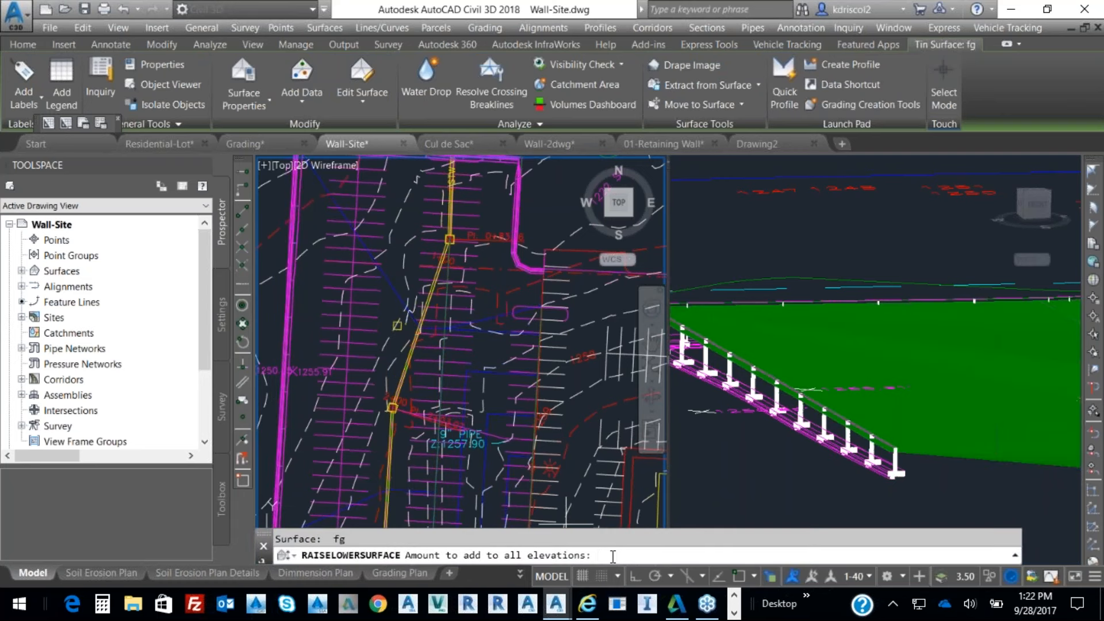
{"action": "key", "text": "Return"}
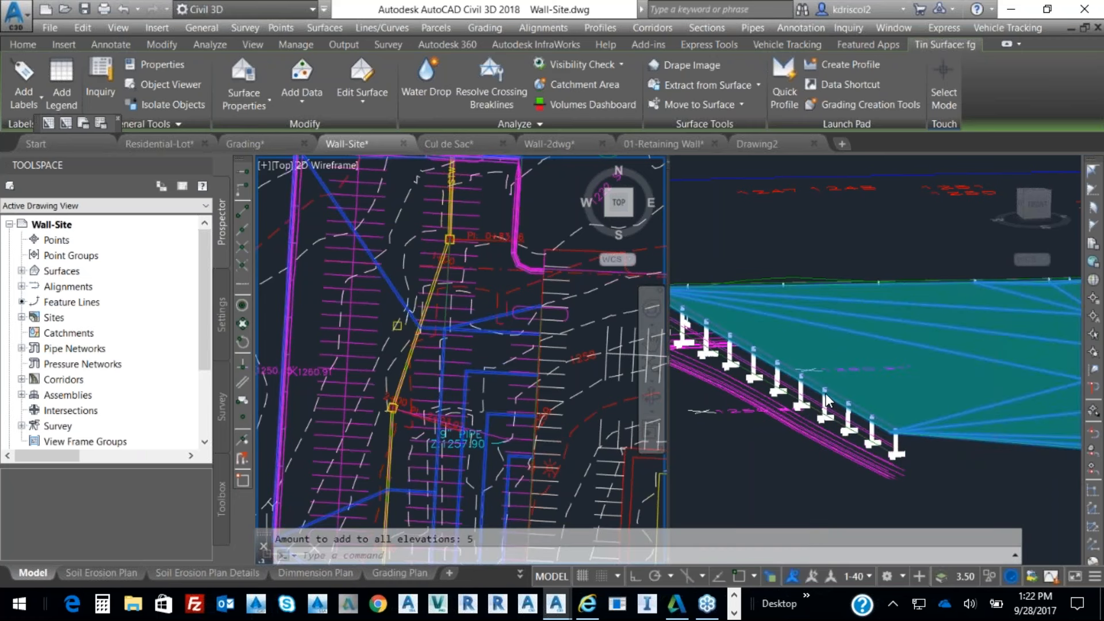
Examine the berm corridor and its wall sections against the raised fg surface in the shaded 3D viewport.
{"action": "left_click", "coordinate": [21, 380]}
{"action": "left_click", "coordinate": [86, 397]}
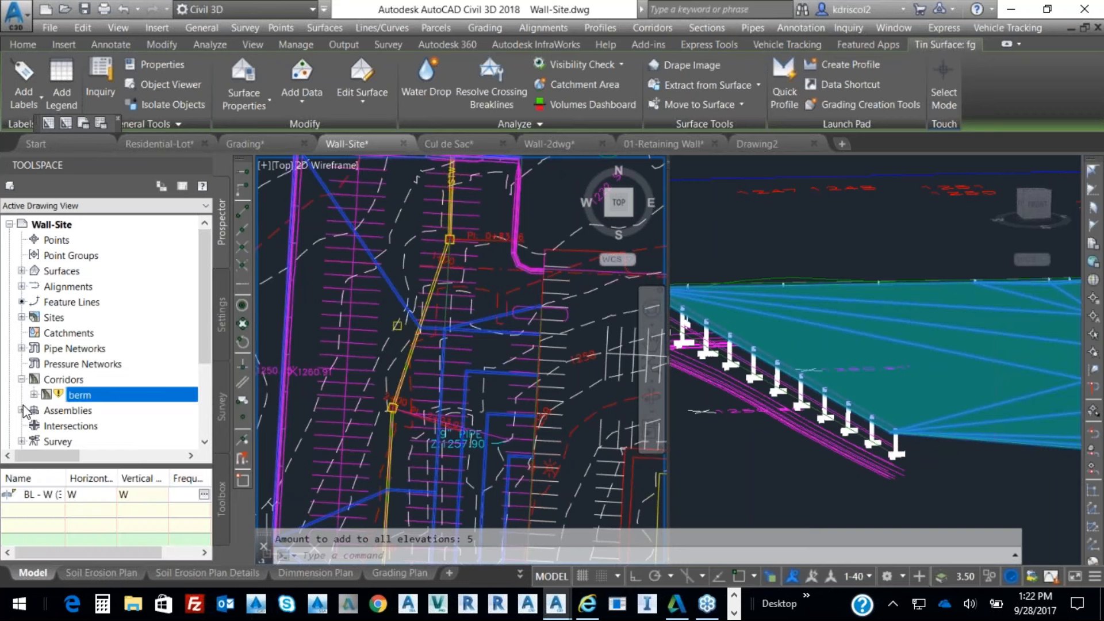
{"action": "left_click", "coordinate": [21, 380]}
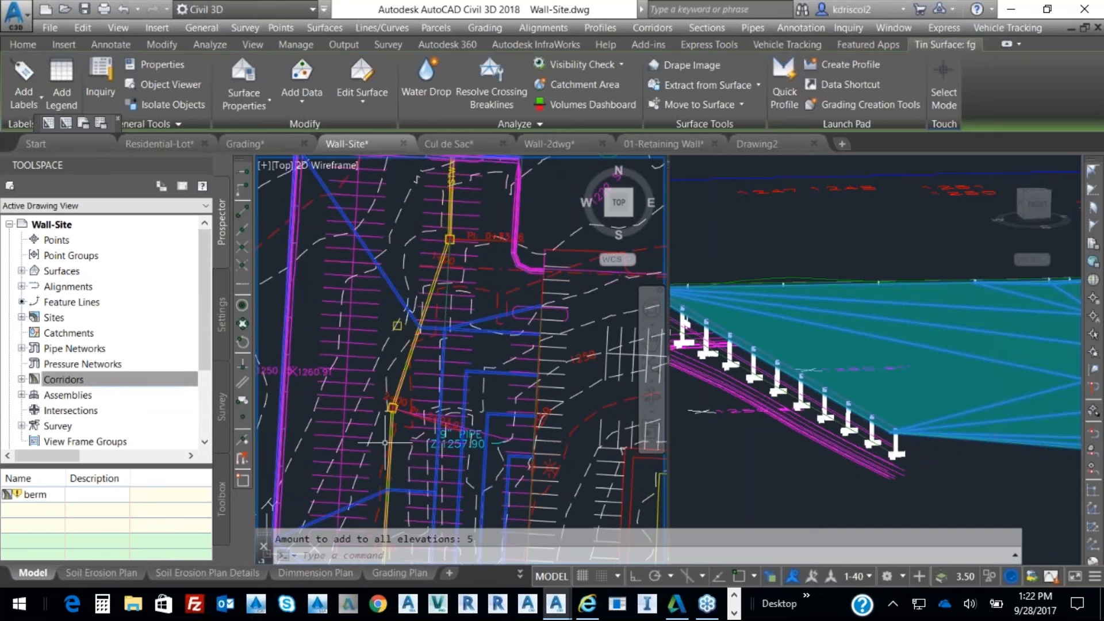
{"action": "left_click", "coordinate": [804, 386]}
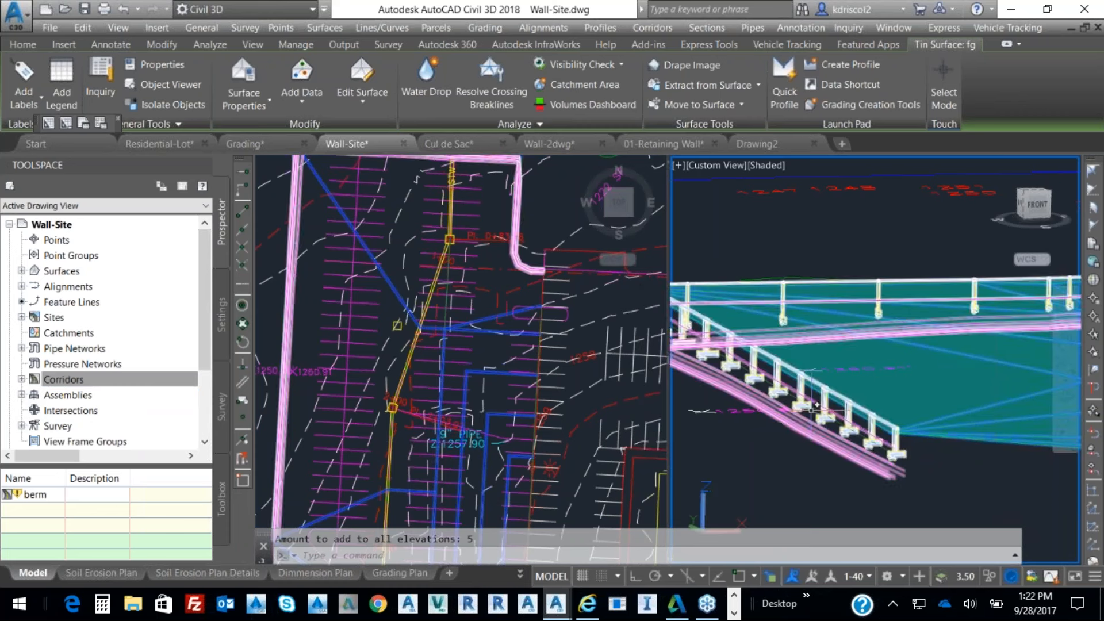
{"action": "right_click", "coordinate": [828, 409]}
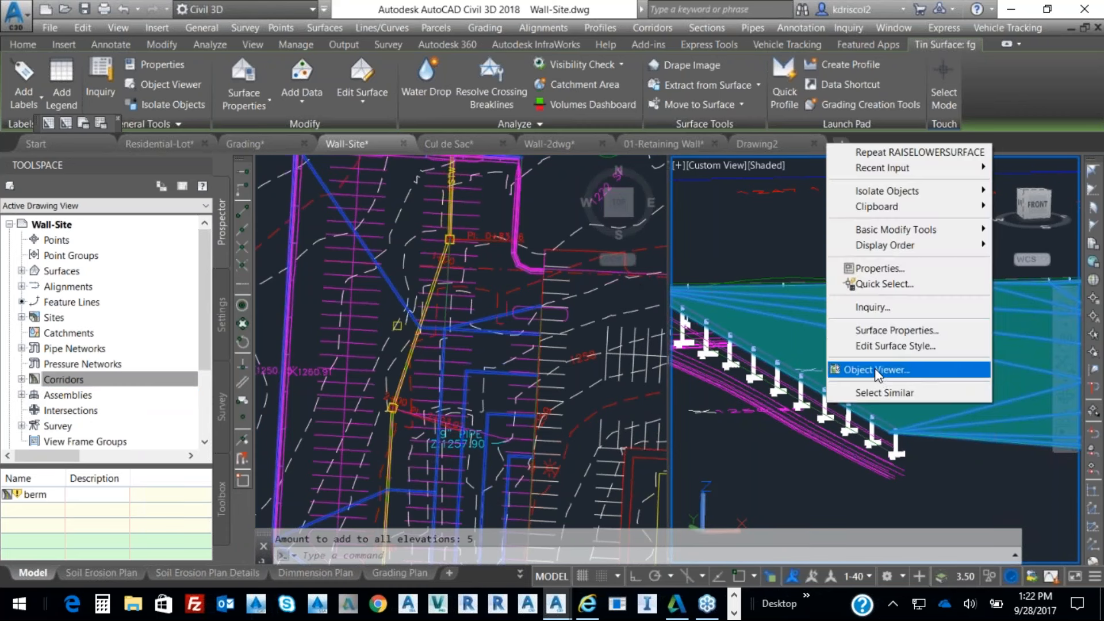
{"action": "left_click", "coordinate": [875, 370]}
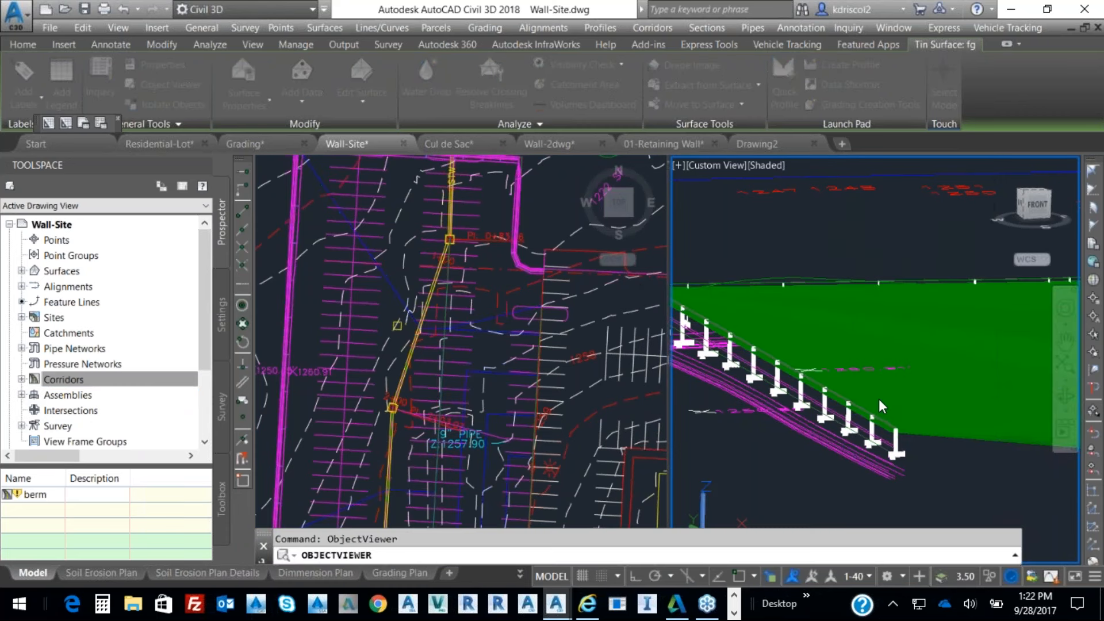
{"action": "right_click", "coordinate": [847, 369]}
{"action": "left_click", "coordinate": [893, 136]}
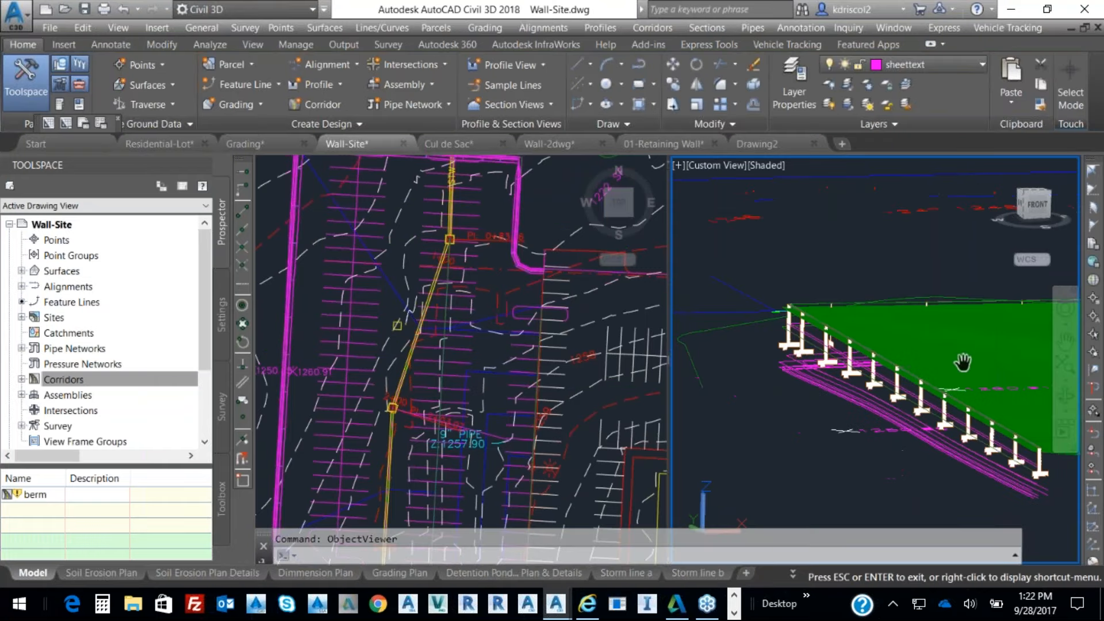
{"action": "scroll", "coordinate": [923, 354], "scroll_direction": "up", "scroll_amount": 3}
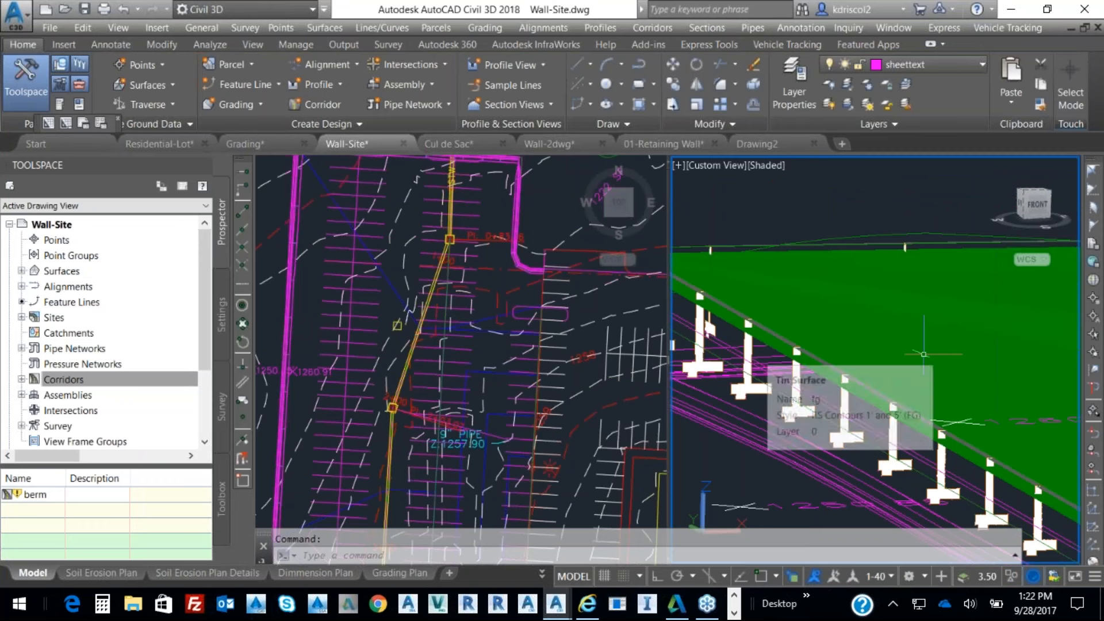
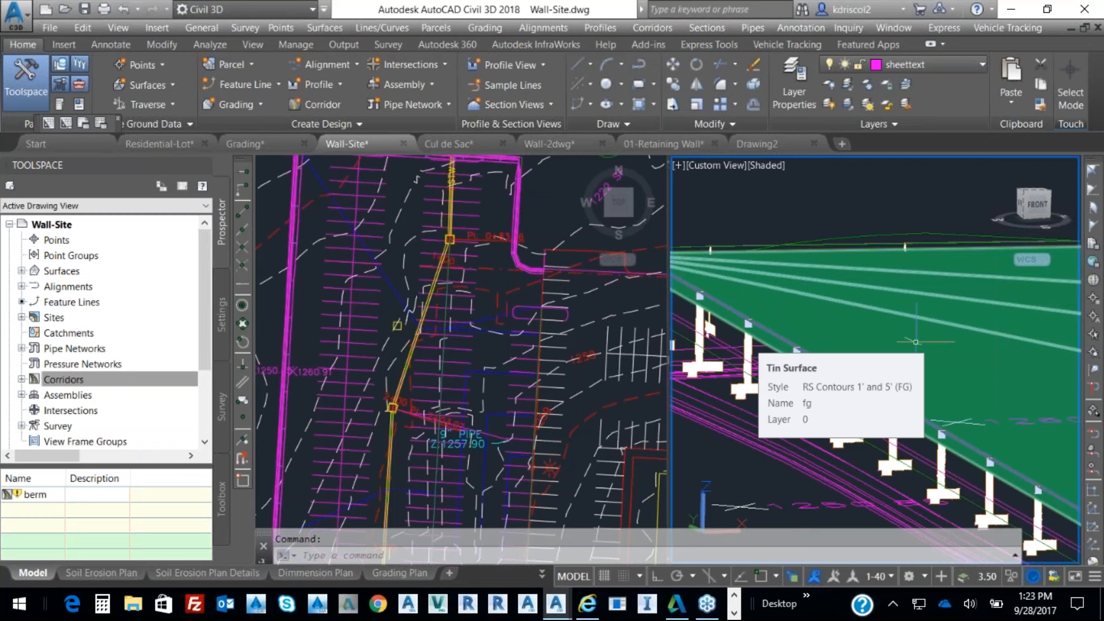
Look over the Cul de Sac and Grading drawings and switch to the Residential-Lot drawing.
{"action": "left_click", "coordinate": [380, 312]}
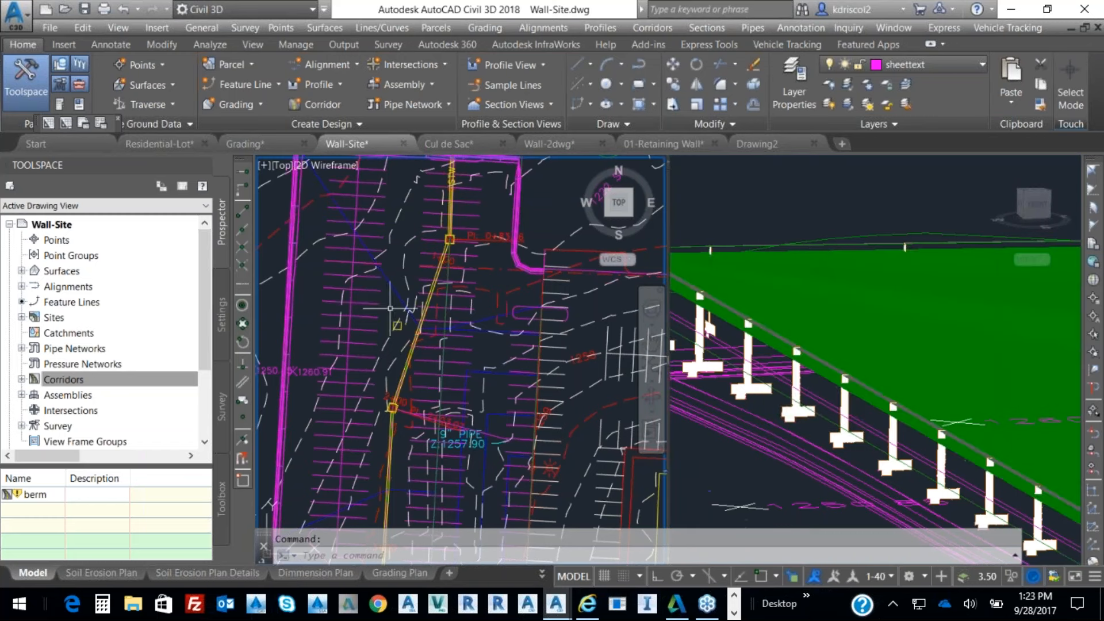
{"action": "key", "text": "Escape"}
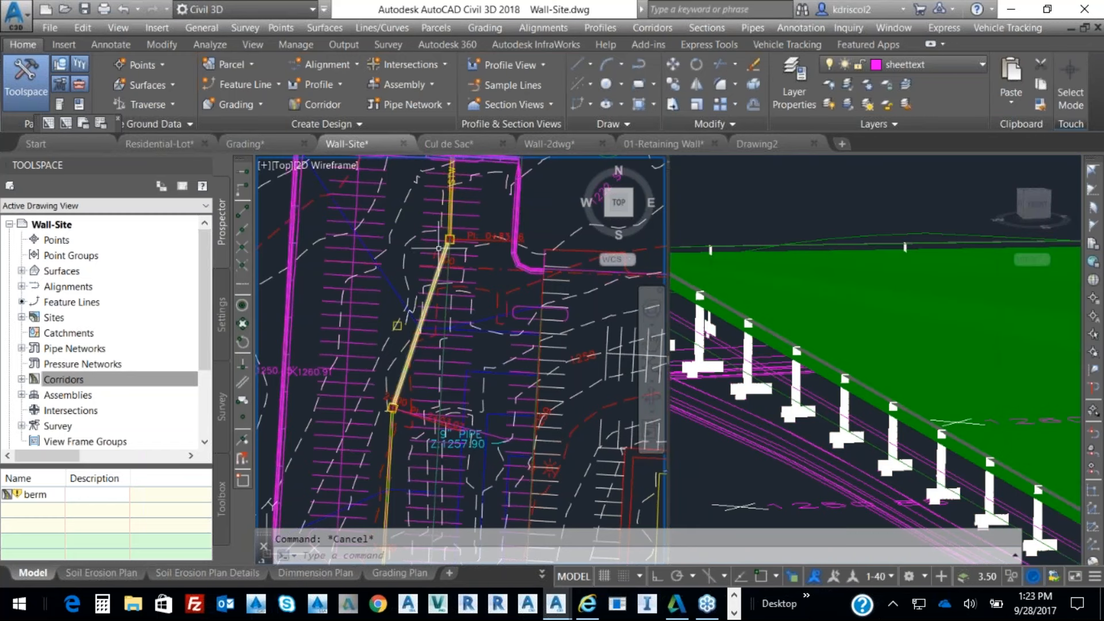
{"action": "left_click", "coordinate": [449, 144]}
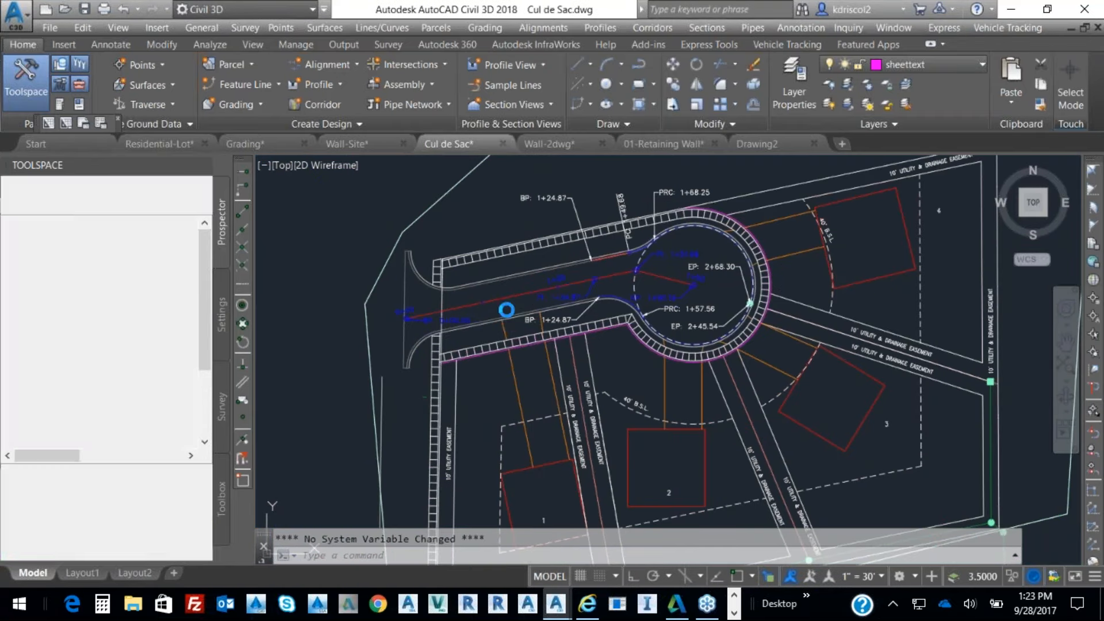
{"action": "mouse_move", "coordinate": [629, 287]}
{"action": "middle_mouse_down"}
{"action": "mouse_move", "coordinate": [629, 404]}
{"action": "mouse_move", "coordinate": [688, 440]}
{"action": "middle_mouse_up"}
{"action": "scroll", "coordinate": [611, 428], "scroll_direction": "up", "scroll_amount": 2}
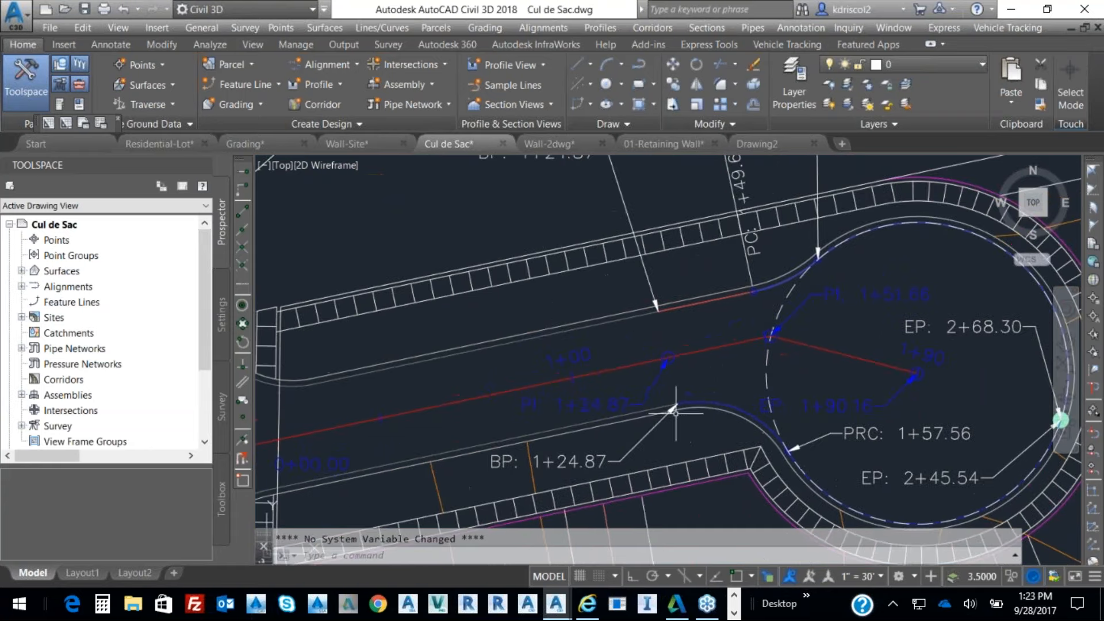
{"action": "left_click", "coordinate": [232, 147]}
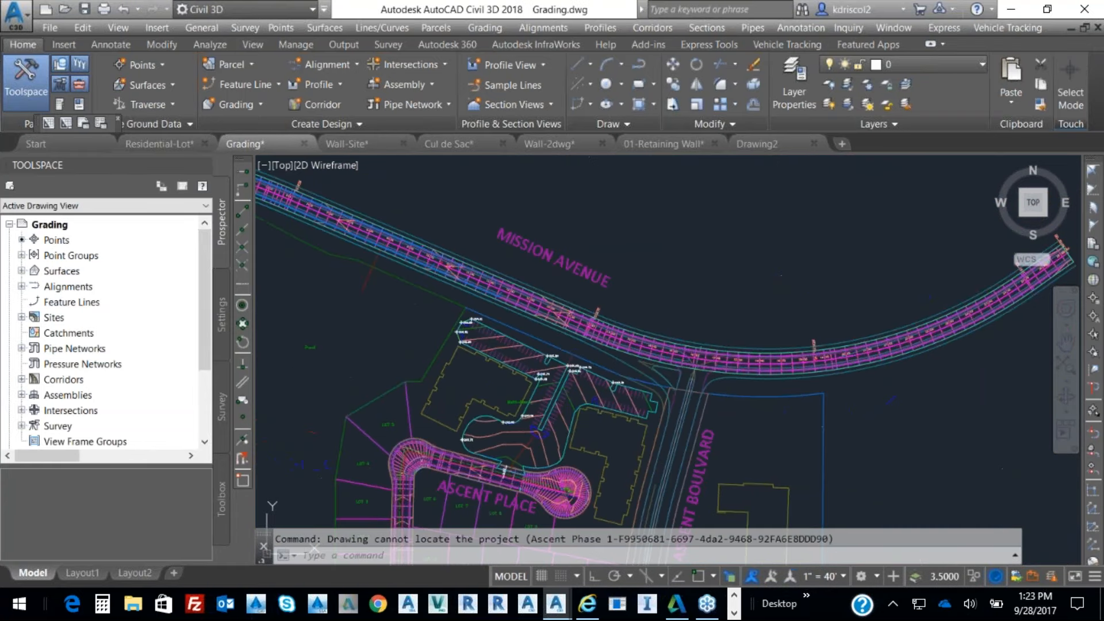
{"action": "left_click", "coordinate": [164, 143]}
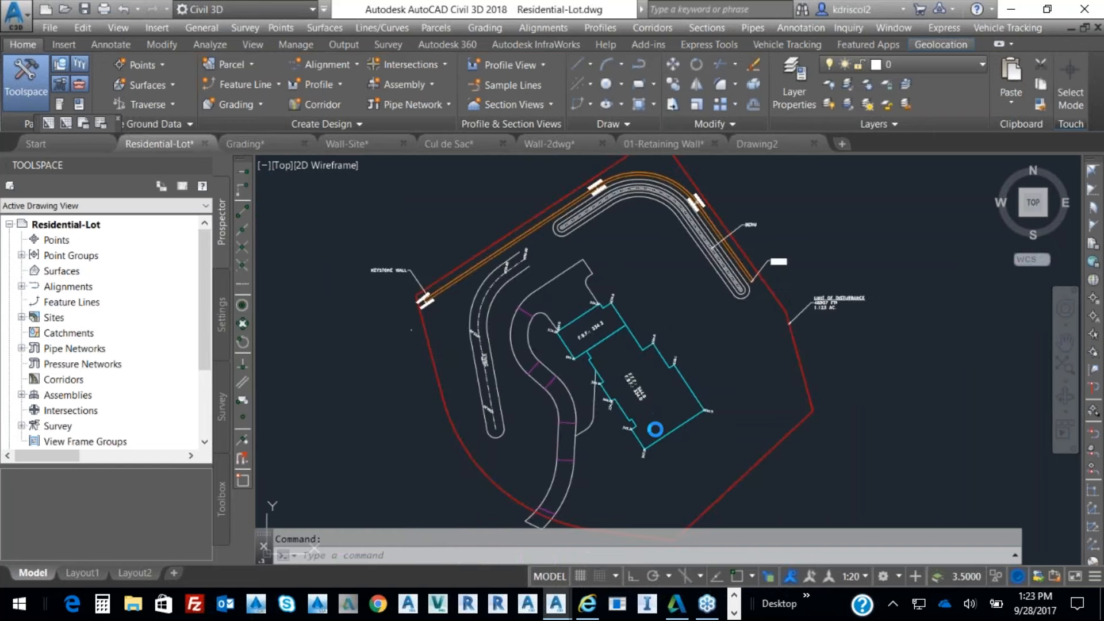
Examine the residential lot's berm feature lines, swale, keystone wall and the spot elevations around the building.
{"action": "scroll", "coordinate": [691, 371], "scroll_direction": "down", "scroll_amount": 5}
{"action": "scroll", "coordinate": [532, 339], "scroll_direction": "up", "scroll_amount": 5}
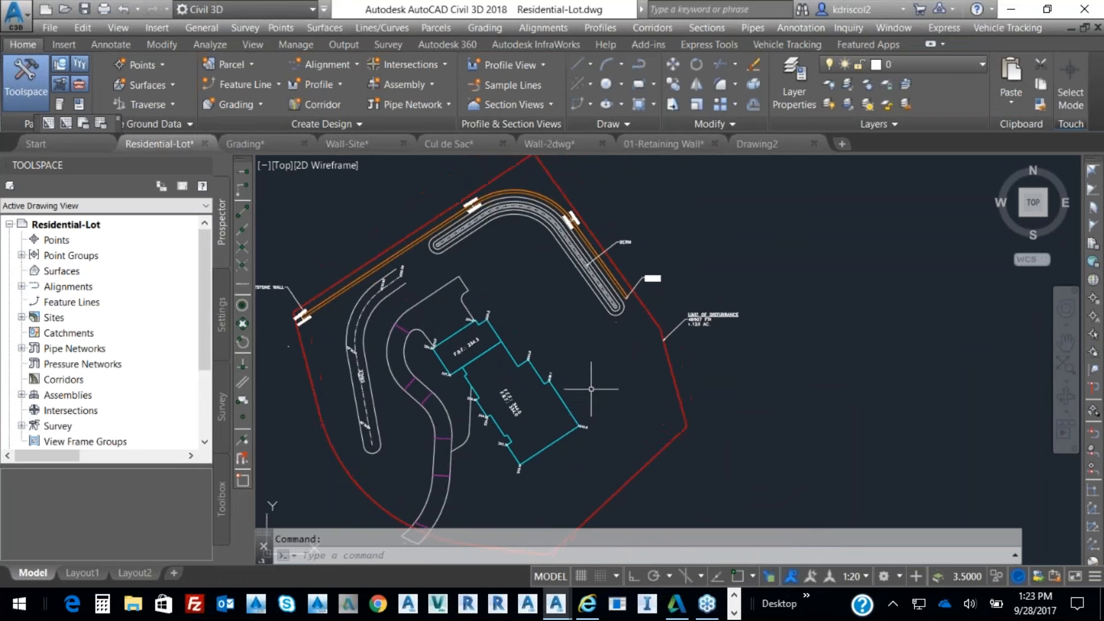
{"action": "scroll", "coordinate": [560, 324], "scroll_direction": "up", "scroll_amount": 6}
{"action": "middle_click_drag", "start_coordinate": [580, 322], "coordinate": [584, 464]}
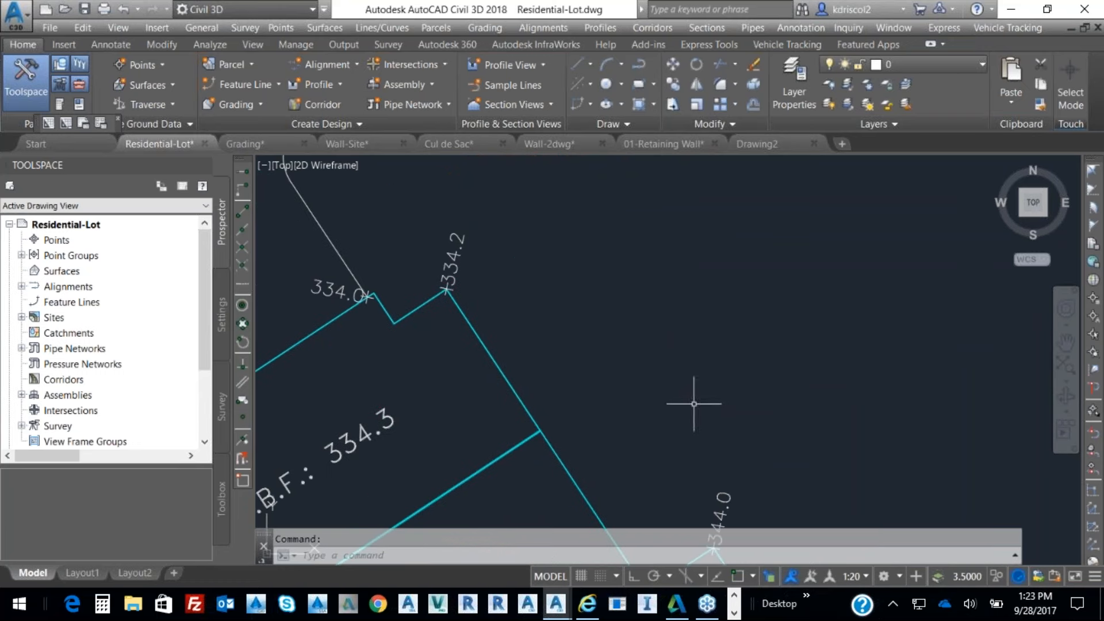
{"action": "scroll", "coordinate": [563, 299], "scroll_direction": "down", "scroll_amount": 5}
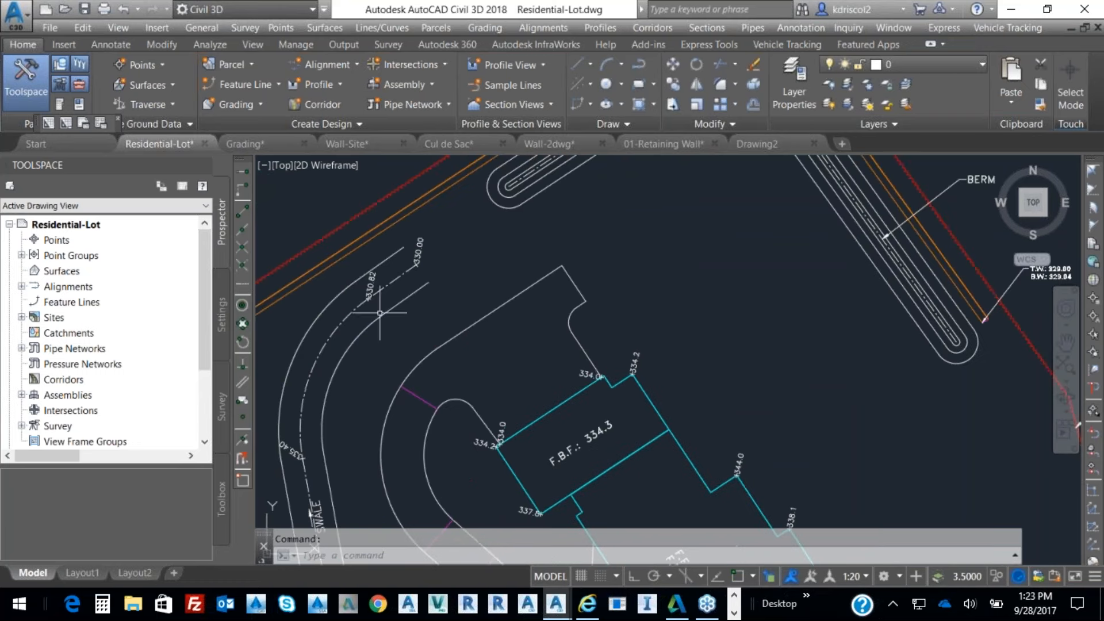
{"action": "scroll", "coordinate": [547, 293], "scroll_direction": "up", "scroll_amount": 5}
{"action": "scroll", "coordinate": [566, 371], "scroll_direction": "down", "scroll_amount": 5}
{"action": "scroll", "coordinate": [567, 371], "scroll_direction": "up", "scroll_amount": 2}
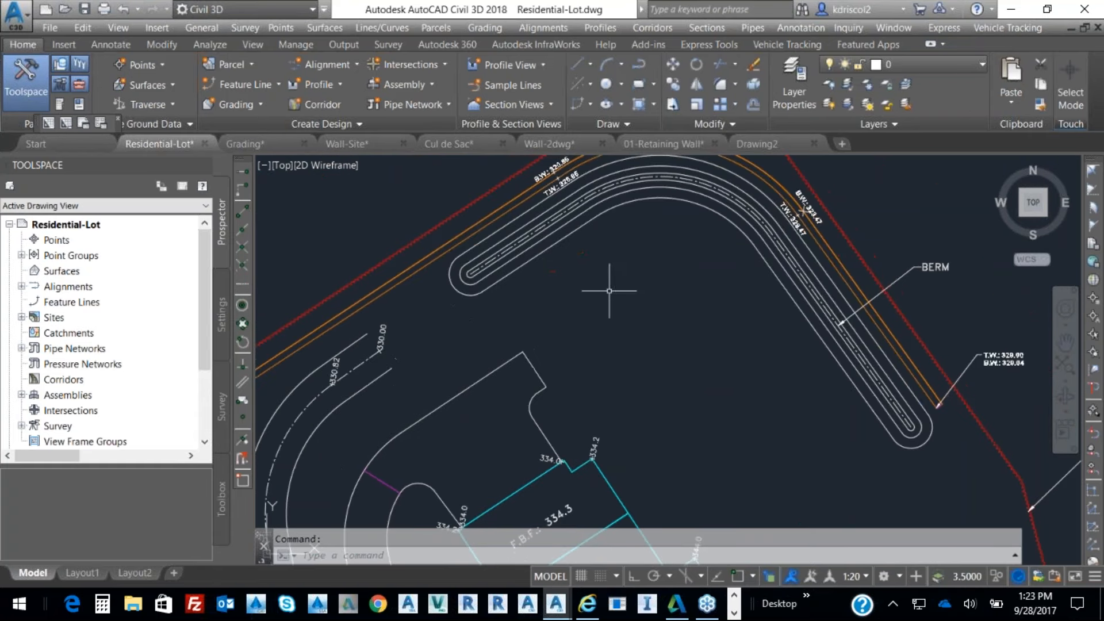
{"action": "left_click", "coordinate": [571, 234]}
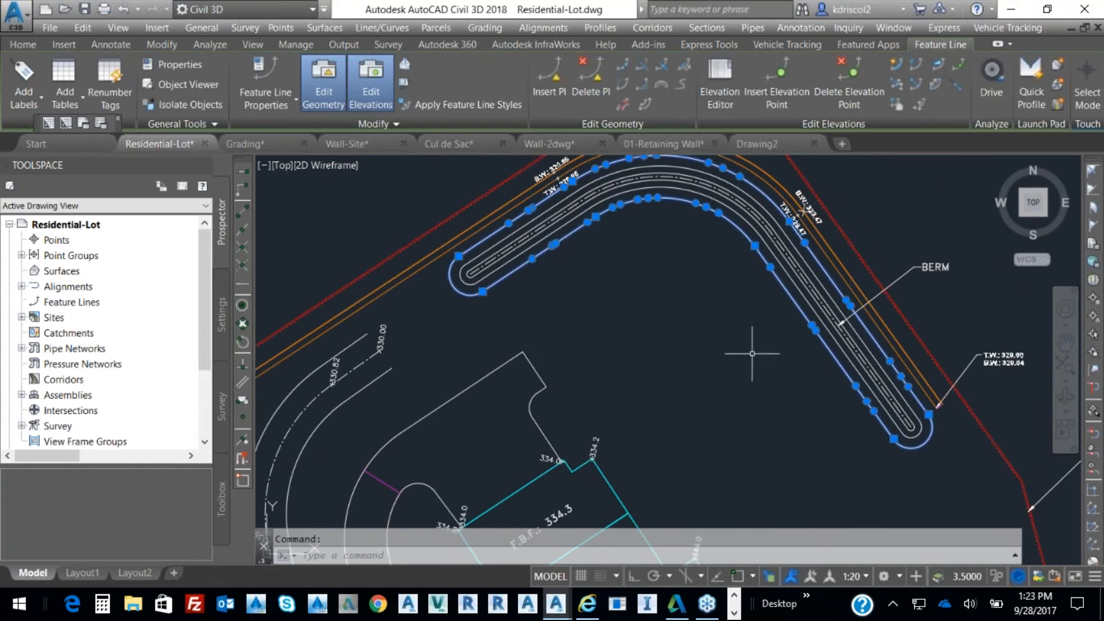
{"action": "key", "text": "Escape"}
{"action": "scroll", "coordinate": [616, 308], "scroll_direction": "down", "scroll_amount": 3}
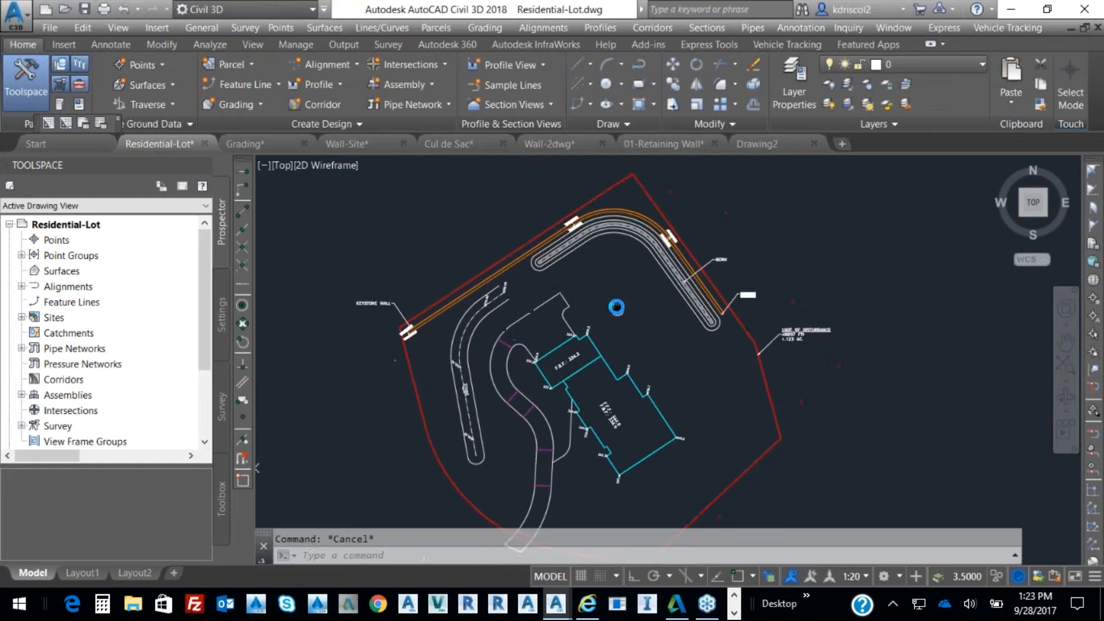
{"action": "scroll", "coordinate": [607, 308], "scroll_direction": "up", "scroll_amount": 4}
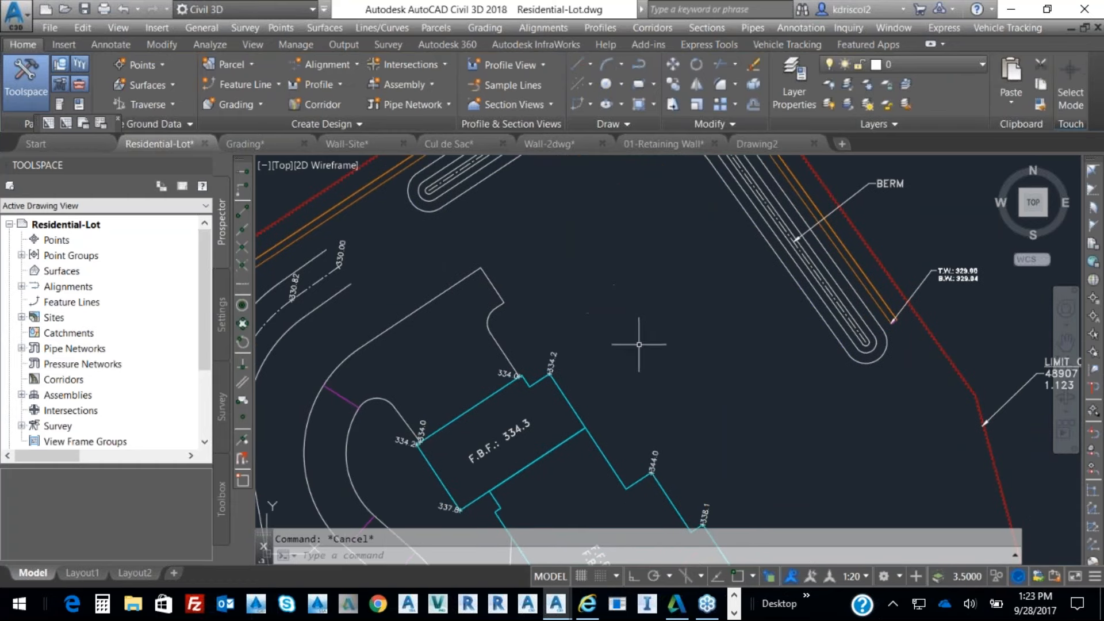
{"action": "scroll", "coordinate": [639, 345], "scroll_direction": "down", "scroll_amount": 4}
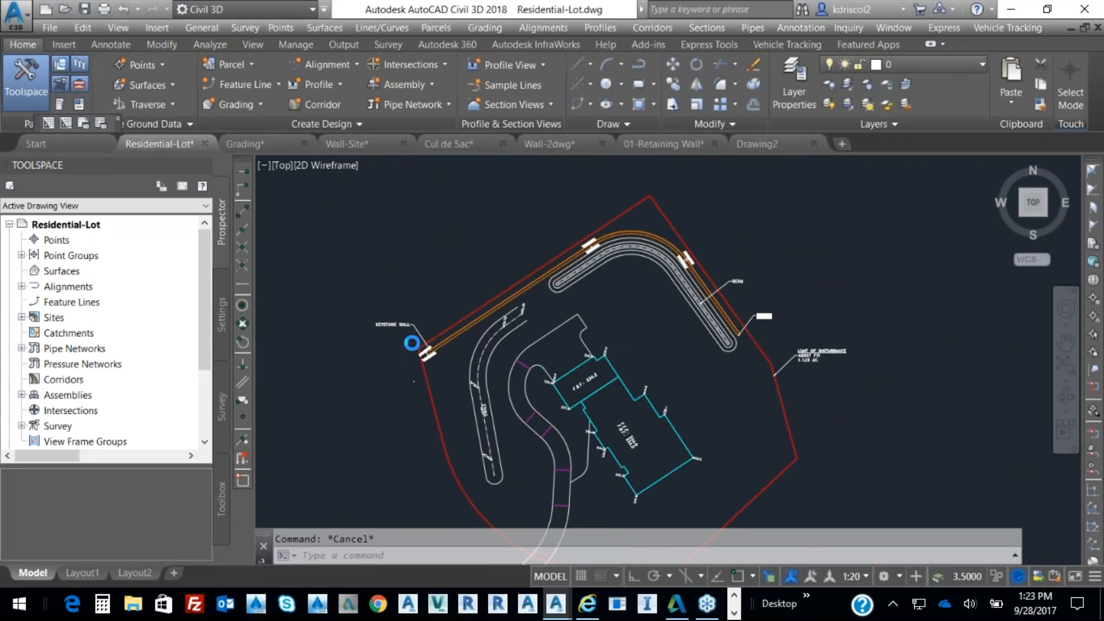
{"action": "scroll", "coordinate": [661, 276], "scroll_direction": "up", "scroll_amount": 2}
{"action": "mouse_move", "coordinate": [602, 383]}
{"action": "middle_mouse_down"}
{"action": "mouse_move", "coordinate": [577, 294]}
{"action": "mouse_move", "coordinate": [554, 288]}
{"action": "middle_mouse_up"}
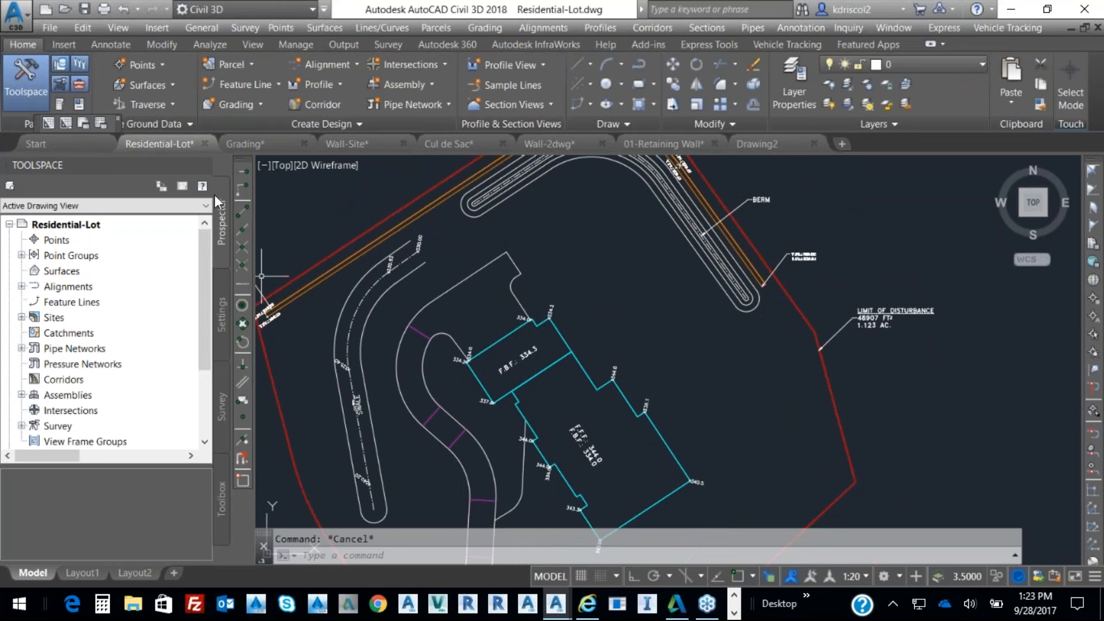
Split model space into two vertical viewports and frame the residential lot in the plan viewport.
{"action": "left_click", "coordinate": [118, 27]}
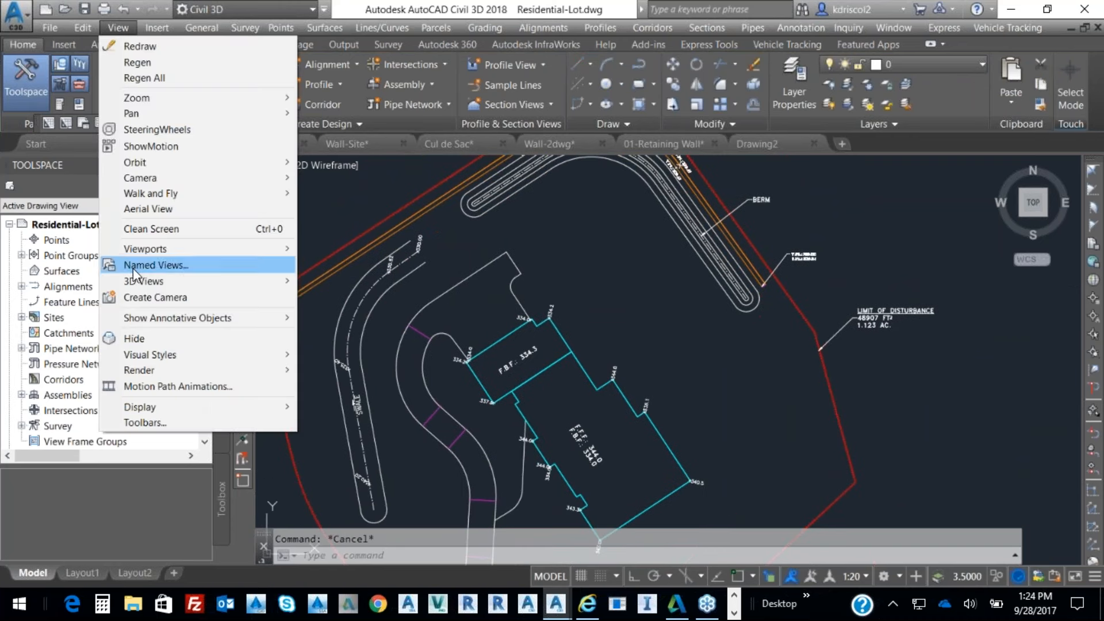
{"action": "mouse_move", "coordinate": [147, 248]}
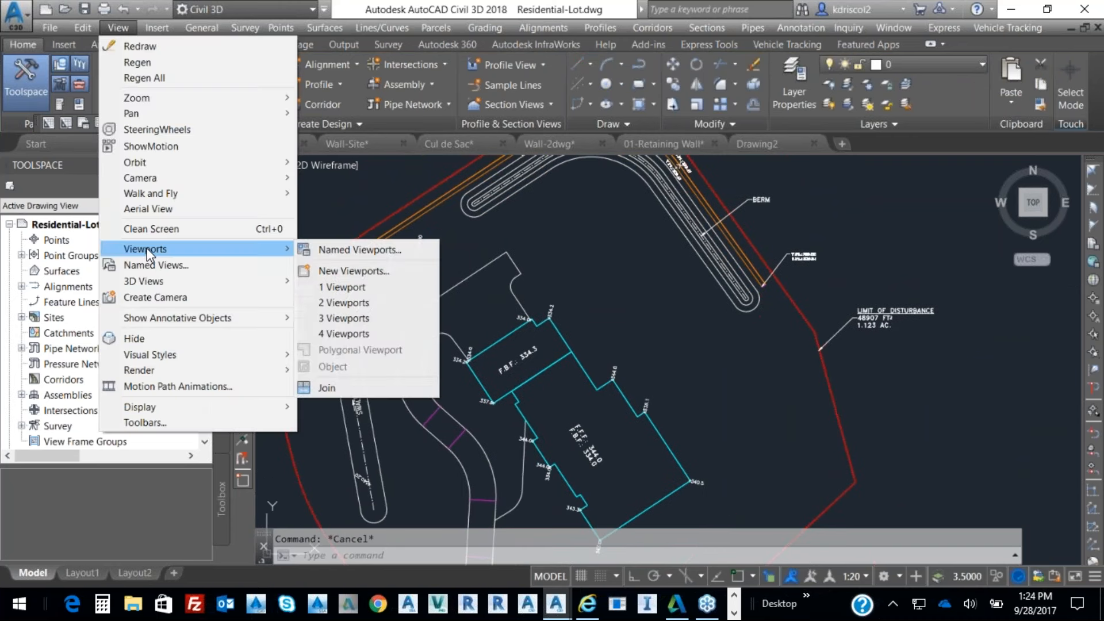
{"action": "left_click", "coordinate": [357, 302]}
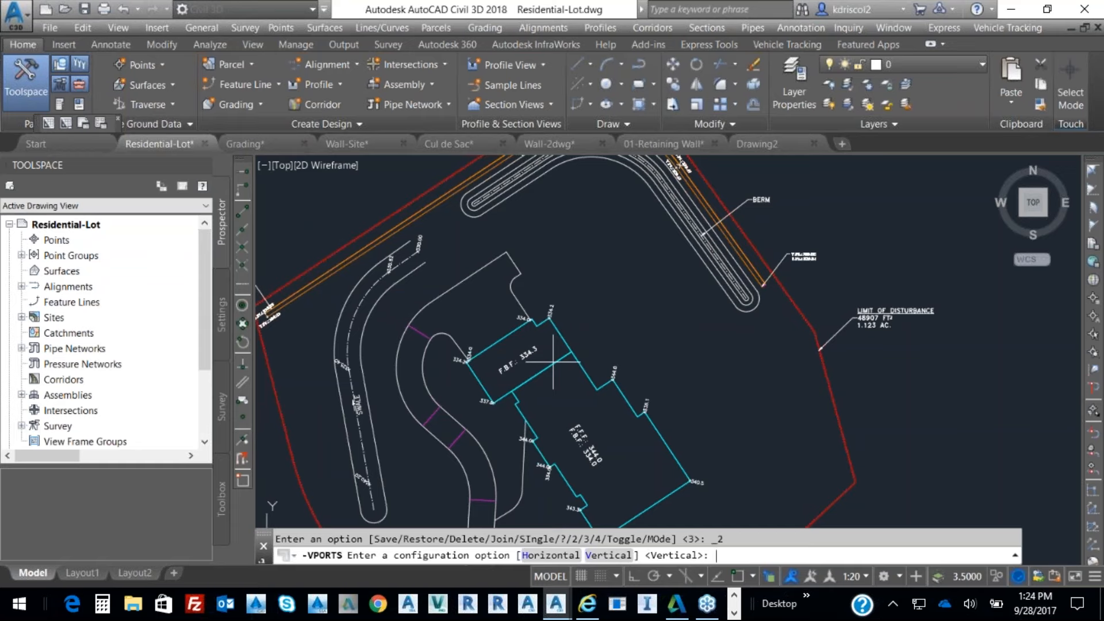
{"action": "key", "text": "Return"}
{"action": "left_click", "coordinate": [504, 354]}
{"action": "middle_click_drag", "start_coordinate": [478, 393], "coordinate": [499, 232]}
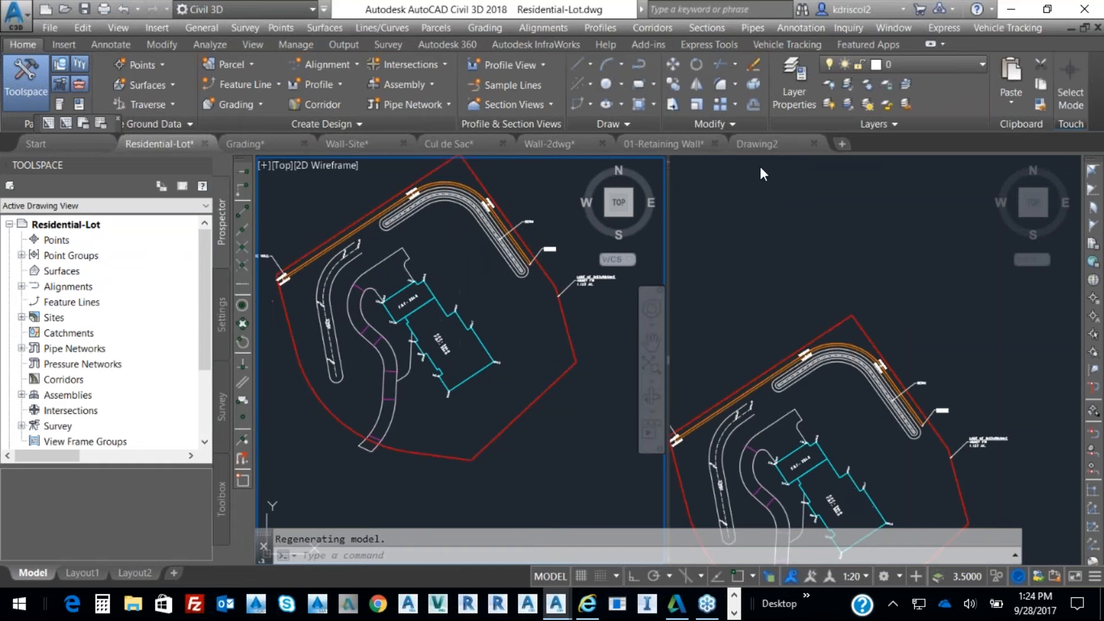
Set the second viewport to a Shaded SW Isometric view framed on the residential lot.
{"action": "left_click", "coordinate": [733, 176]}
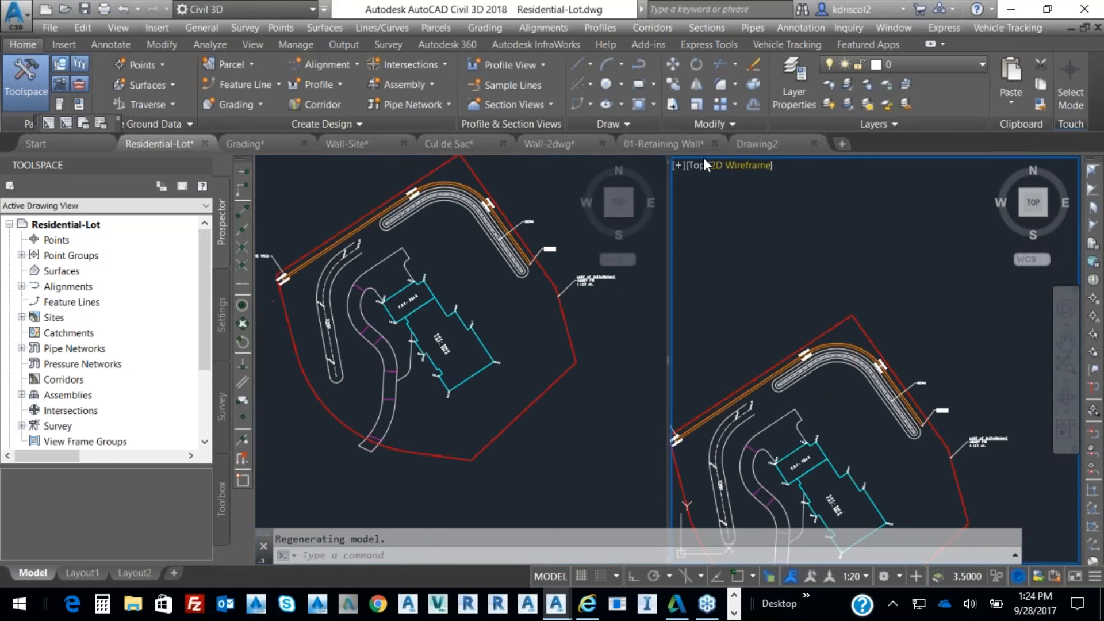
{"action": "left_click", "coordinate": [731, 165]}
{"action": "left_click", "coordinate": [768, 263]}
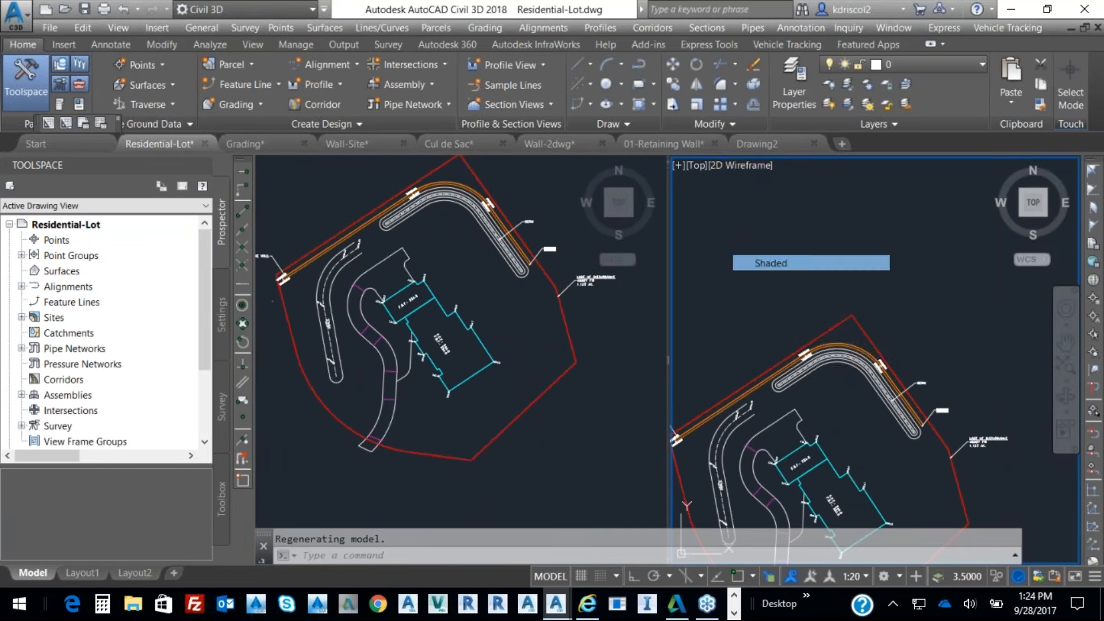
{"action": "left_click", "coordinate": [702, 164]}
{"action": "left_click", "coordinate": [751, 293]}
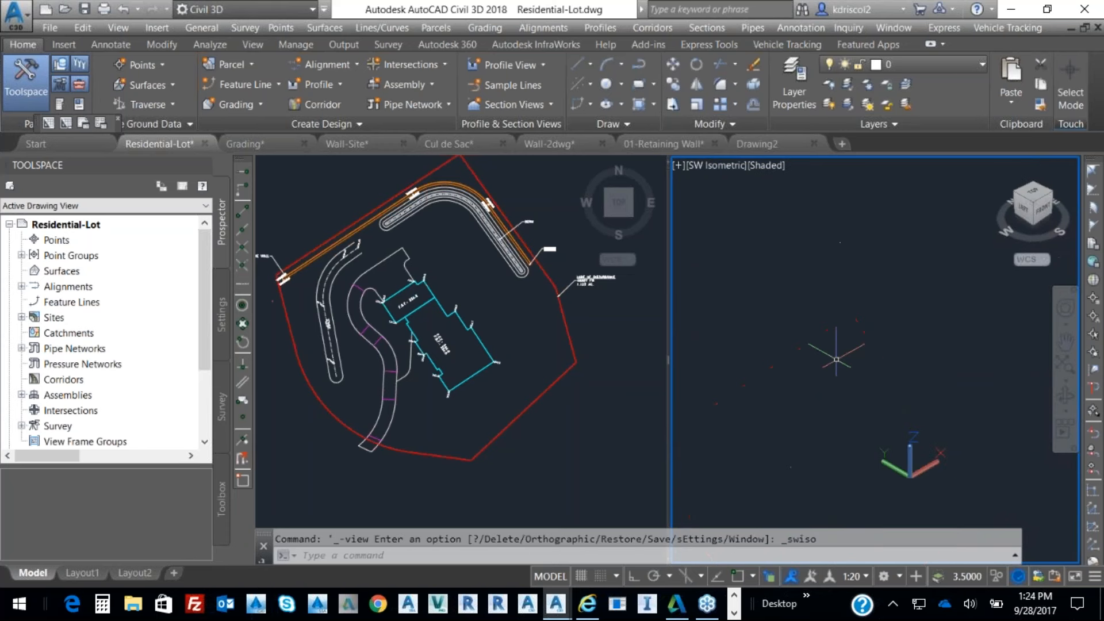
{"action": "middle_click", "coordinate": [867, 343]}
{"action": "middle_click", "coordinate": [867, 344]}
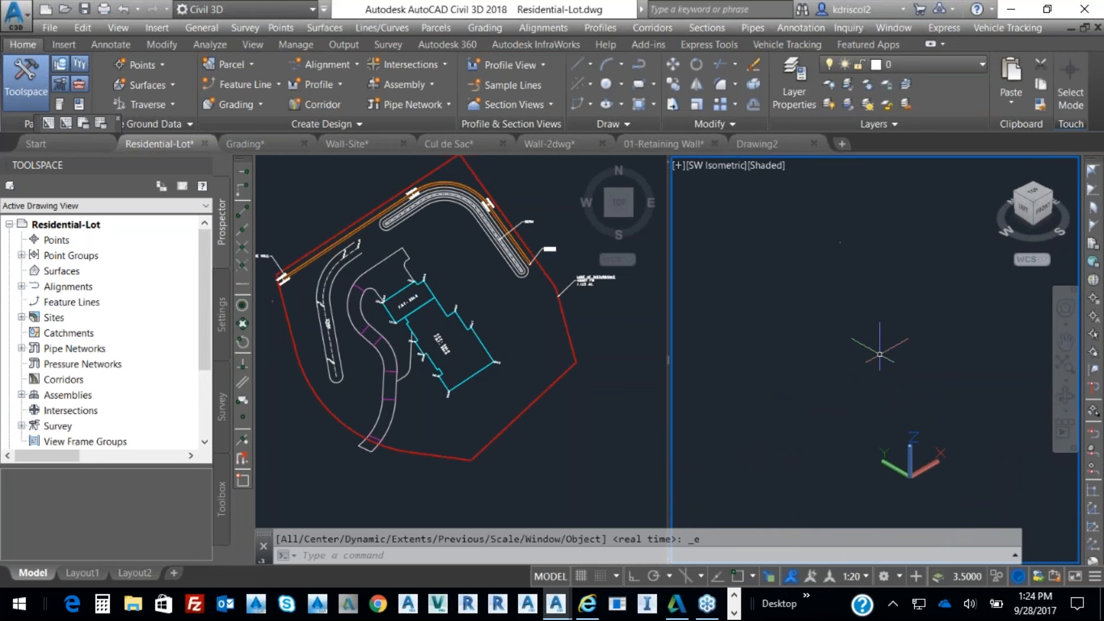
{"action": "middle_click_drag", "start_coordinate": [868, 364], "coordinate": [893, 495]}
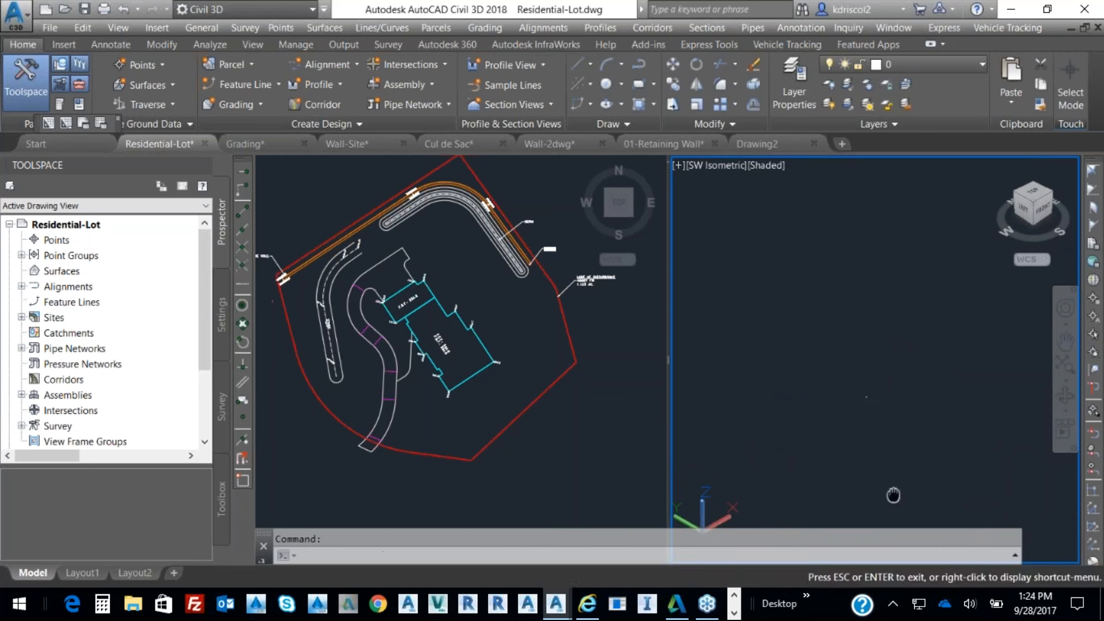
{"action": "scroll", "coordinate": [840, 319], "scroll_direction": "down", "scroll_amount": 3}
{"action": "scroll", "coordinate": [841, 322], "scroll_direction": "up", "scroll_amount": 3}
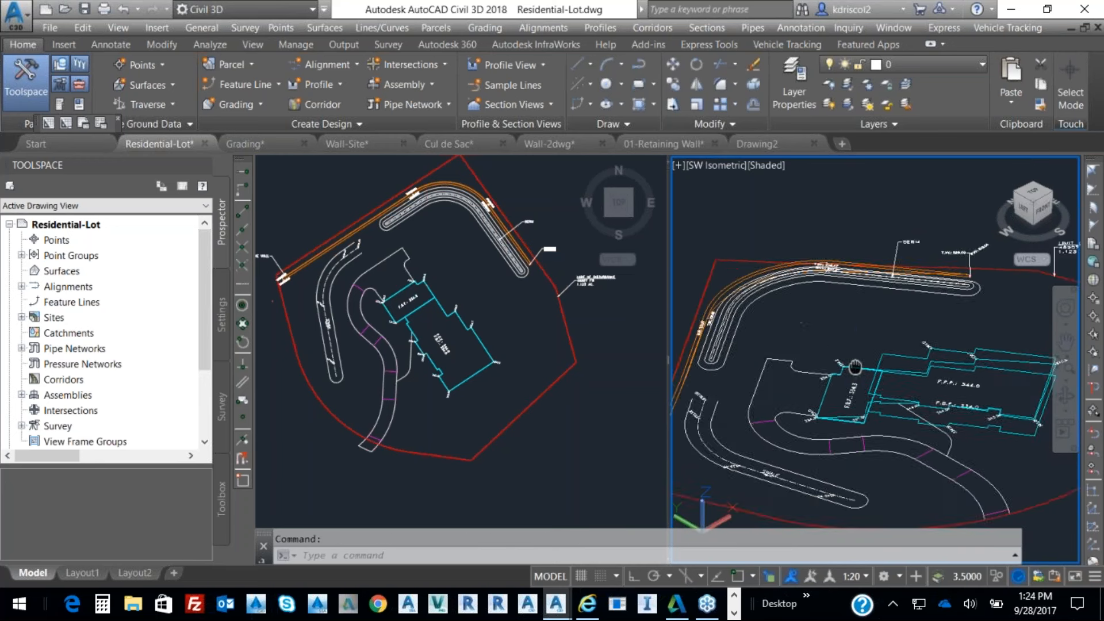
{"action": "scroll", "coordinate": [931, 394], "scroll_direction": "up", "scroll_amount": 6}
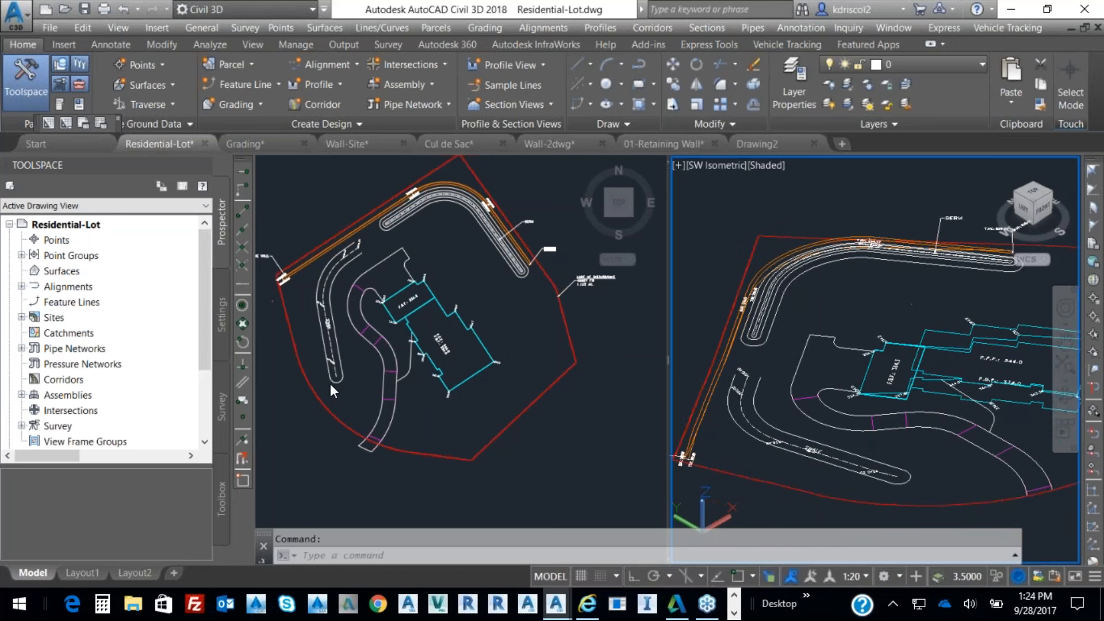
Start adding the swale's outline feature line in plan as a breakline to a new TIN surface named Mound.
{"action": "left_click", "coordinate": [433, 291]}
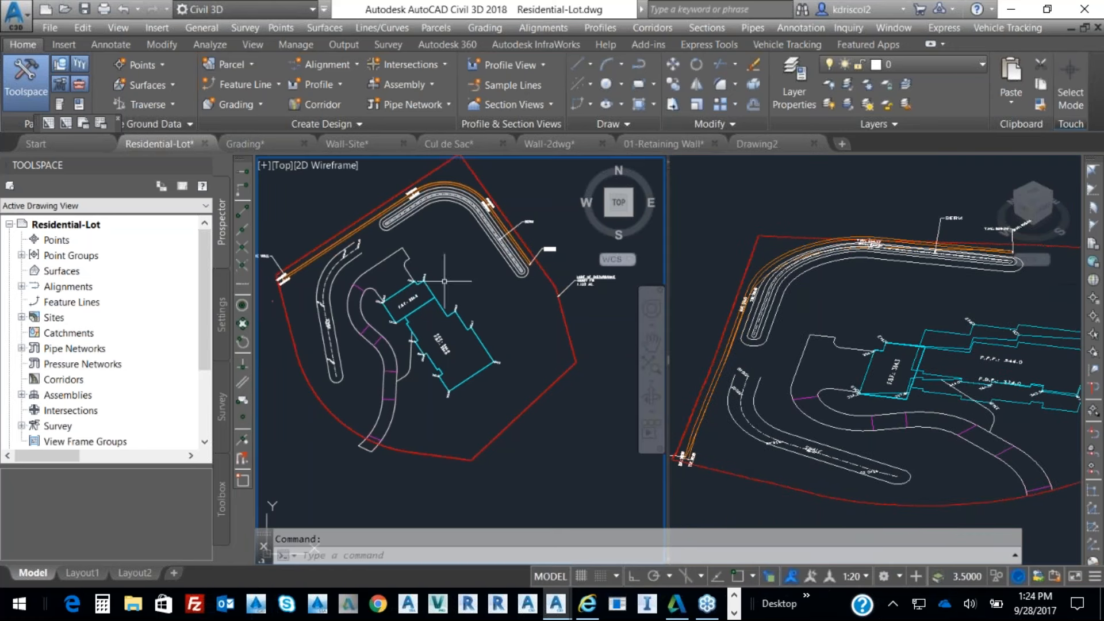
{"action": "key", "text": "Escape"}
{"action": "scroll", "coordinate": [325, 265], "scroll_direction": "up", "scroll_amount": 6}
{"action": "scroll", "coordinate": [353, 281], "scroll_direction": "up", "scroll_amount": 4}
{"action": "middle_click_drag", "start_coordinate": [353, 281], "coordinate": [451, 390]}
{"action": "scroll", "coordinate": [447, 400], "scroll_direction": "down", "scroll_amount": 4}
{"action": "left_click", "coordinate": [441, 422]}
{"action": "right_click", "coordinate": [476, 358]}
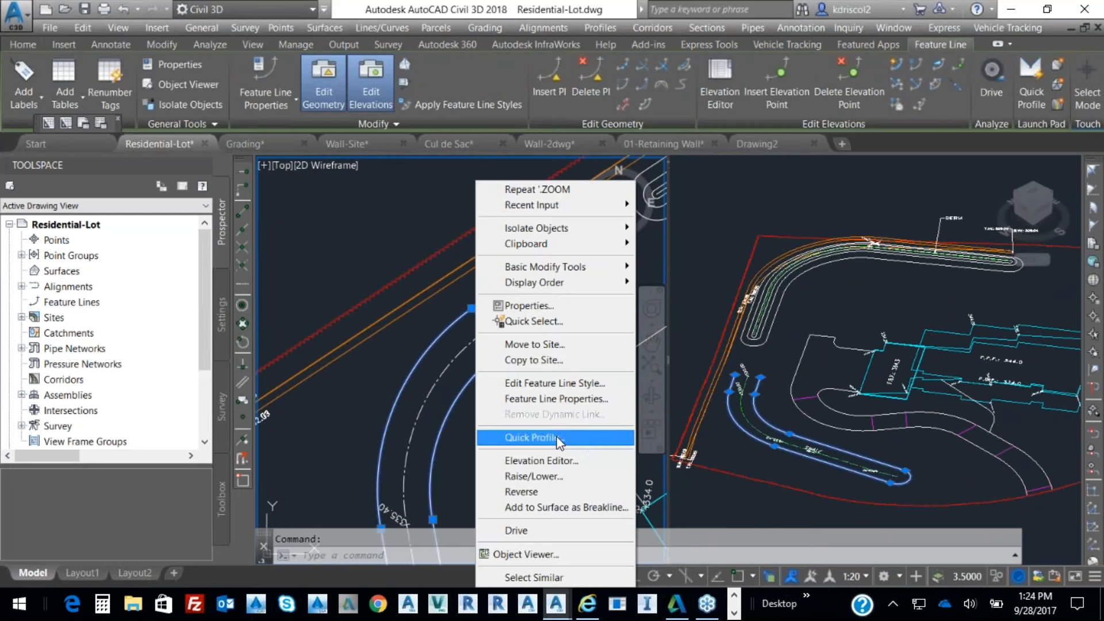
{"action": "left_click", "coordinate": [560, 509]}
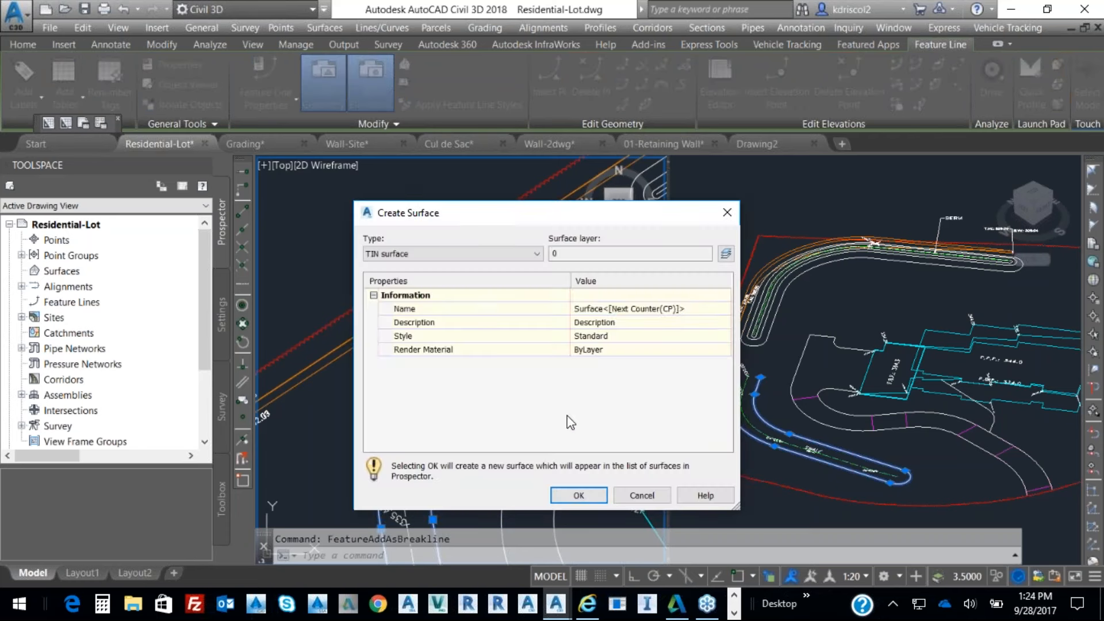
{"action": "left_click", "coordinate": [659, 310]}
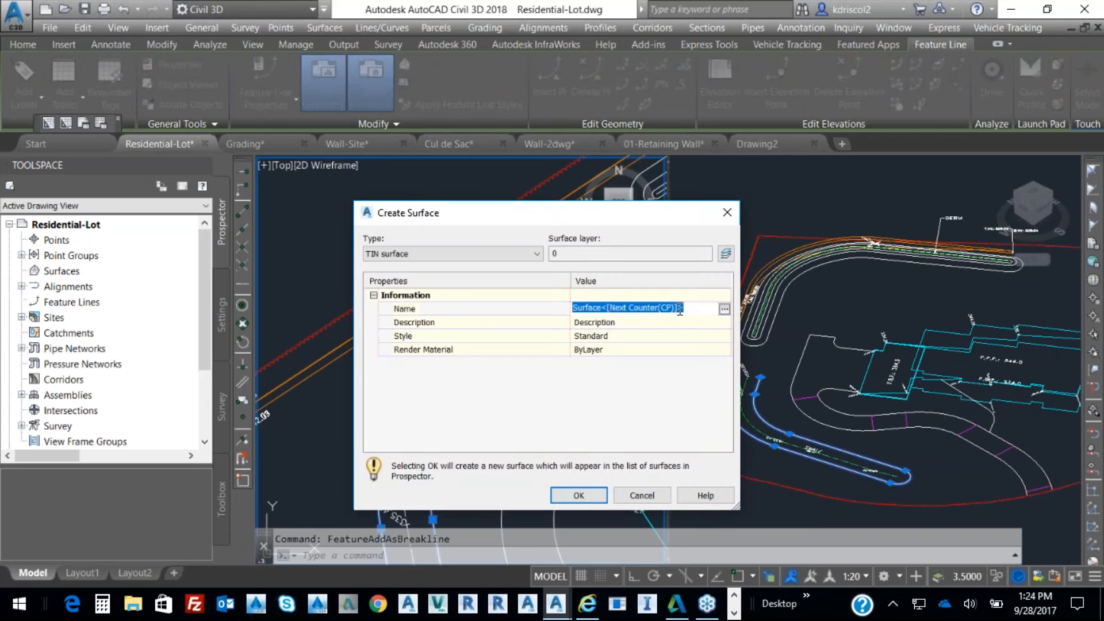
{"action": "type", "text": "Mound"}
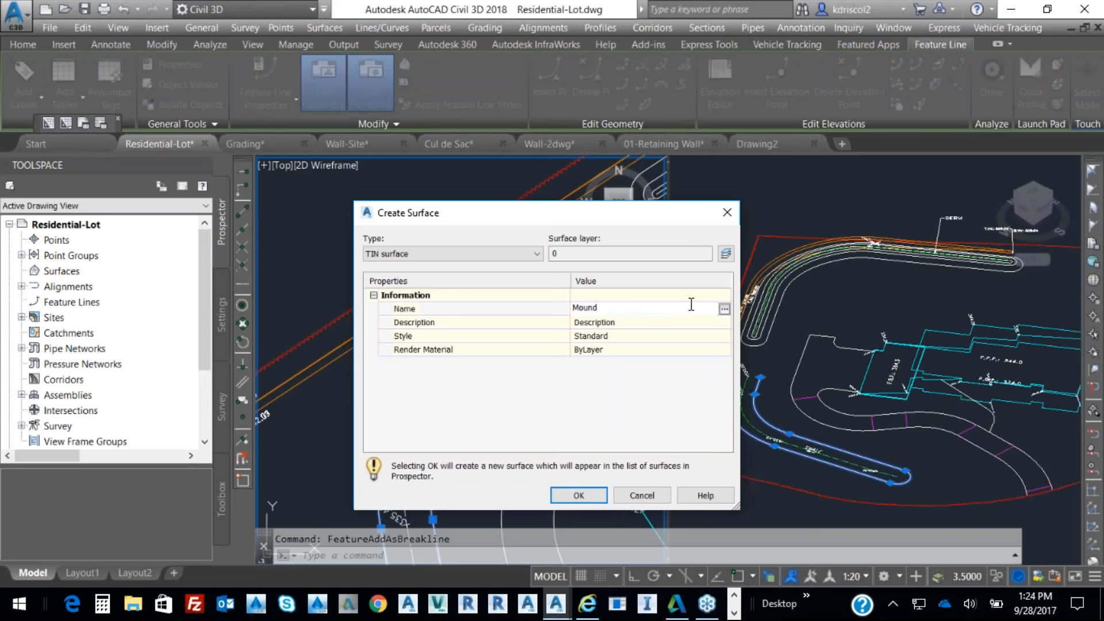
Create the Mound surface with the Contours-Pr-1Ft style, adding the swale outline as a Standard breakline with a 1.000' mid-ordinate distance.
{"action": "left_click", "coordinate": [693, 336]}
{"action": "left_click", "coordinate": [724, 336]}
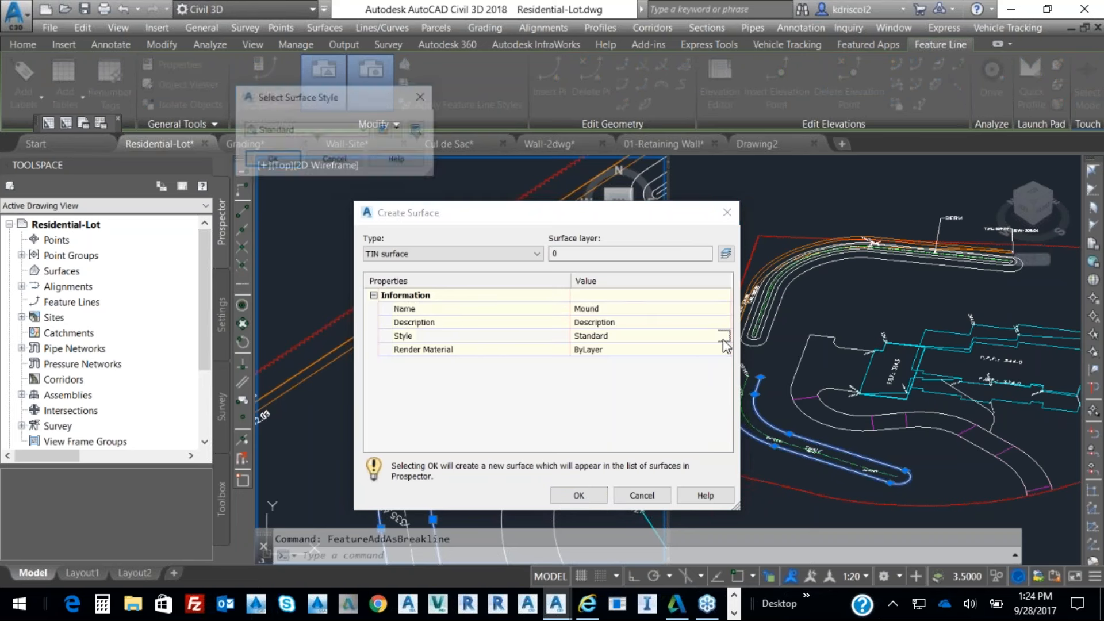
{"action": "left_click", "coordinate": [363, 130]}
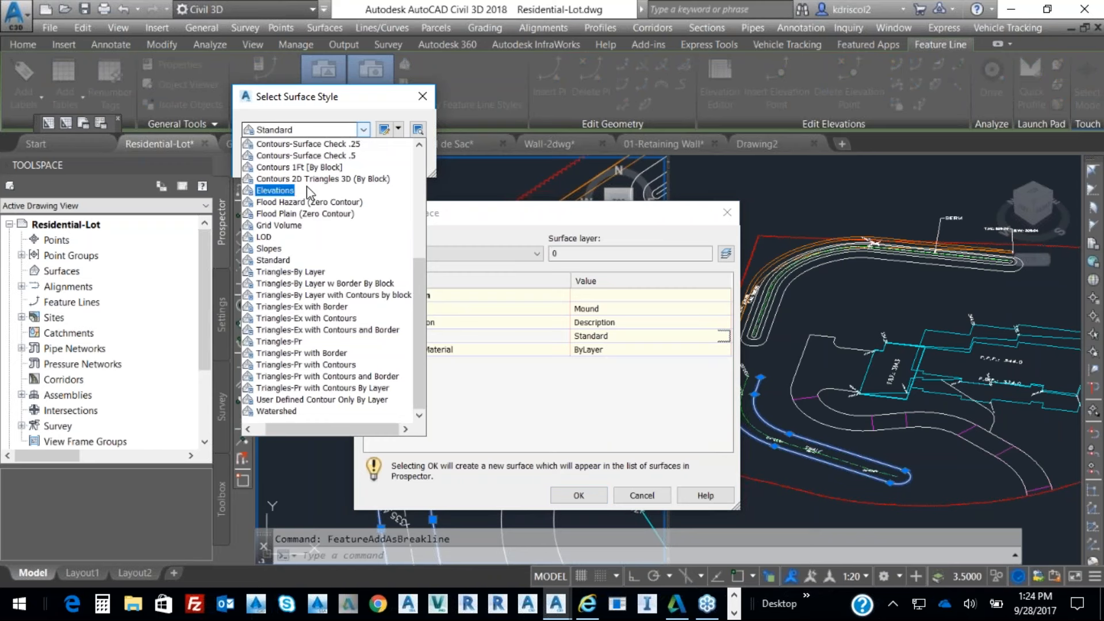
{"action": "scroll", "coordinate": [377, 205], "scroll_direction": "up", "scroll_amount": 6}
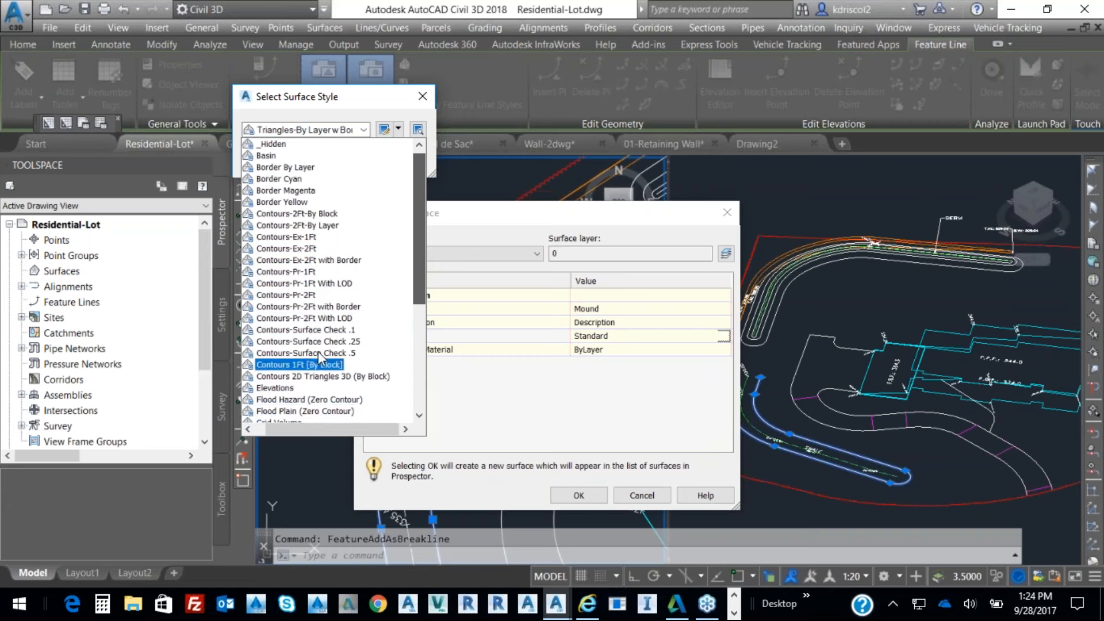
{"action": "left_click", "coordinate": [300, 272]}
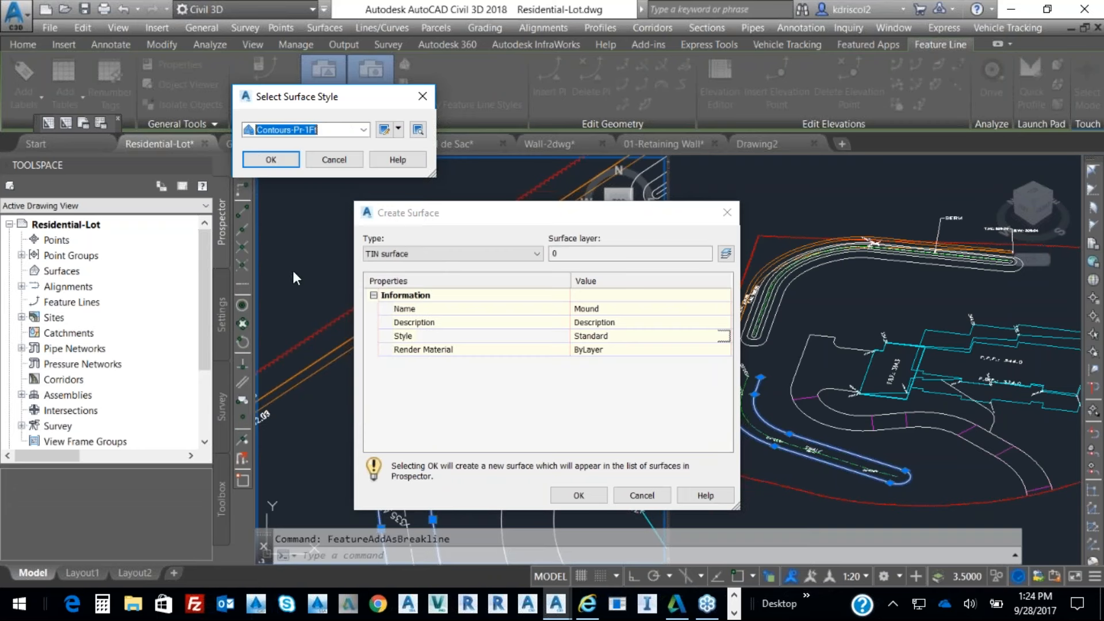
{"action": "left_click", "coordinate": [291, 159]}
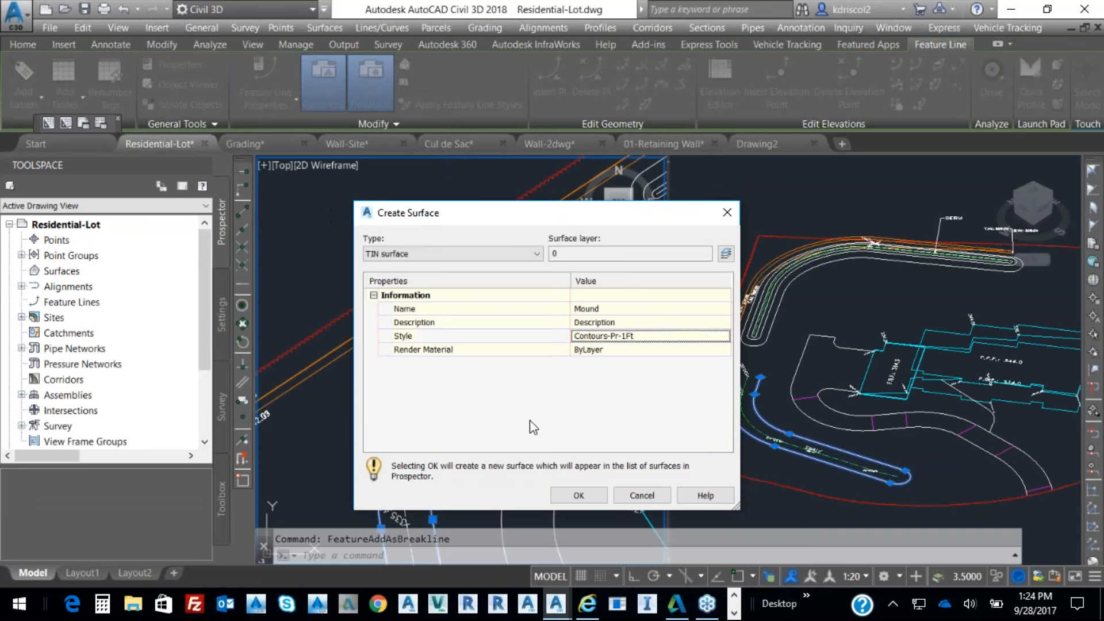
{"action": "left_click", "coordinate": [575, 494]}
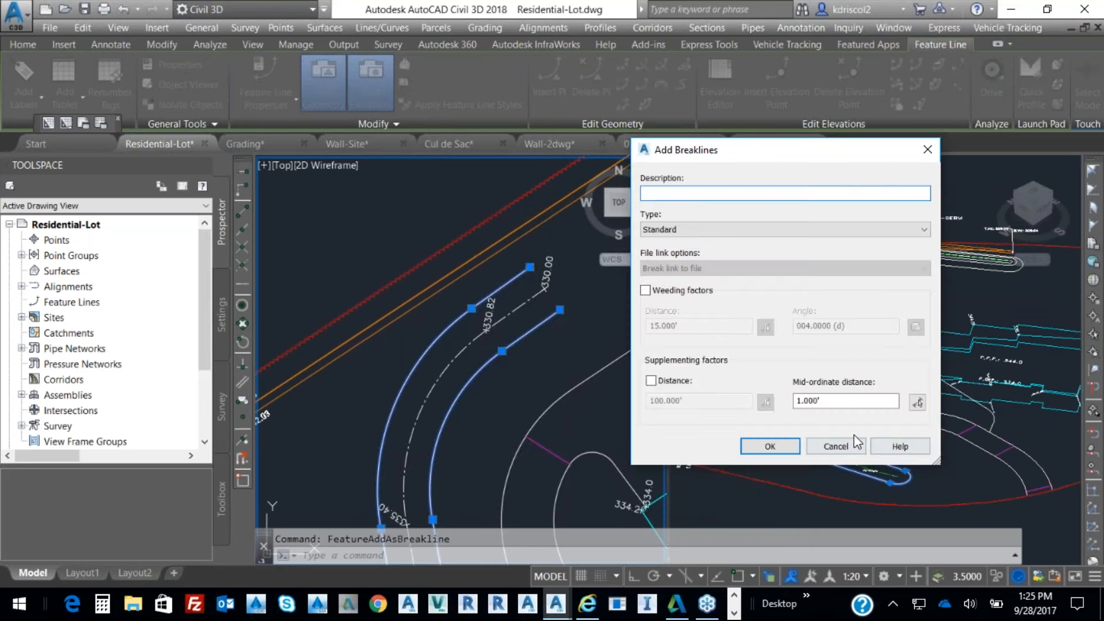
{"action": "left_click", "coordinate": [793, 446]}
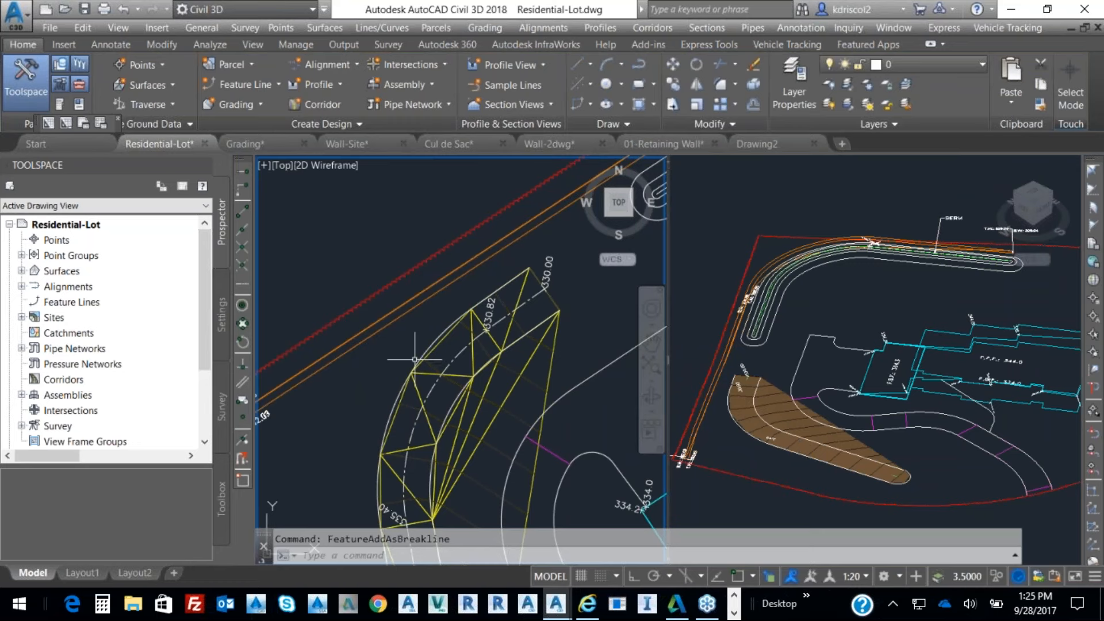
Review which components the Mound surface's style displays in plan.
{"action": "middle_click_drag", "start_coordinate": [536, 364], "coordinate": [502, 301]}
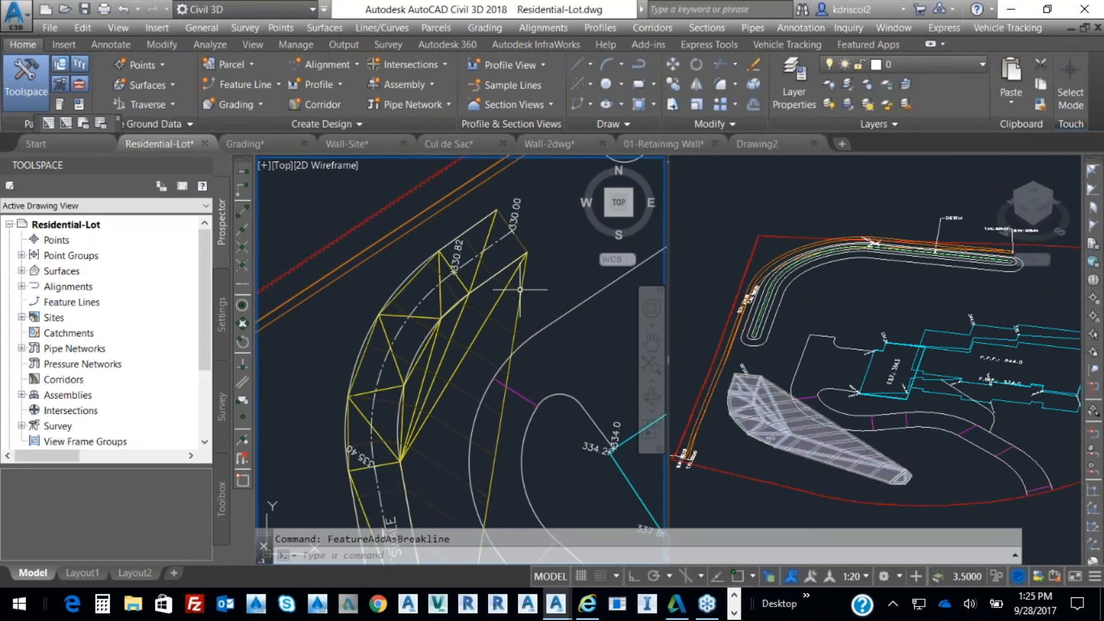
{"action": "left_click", "coordinate": [539, 298]}
{"action": "right_click", "coordinate": [543, 300]}
{"action": "left_click", "coordinate": [644, 503]}
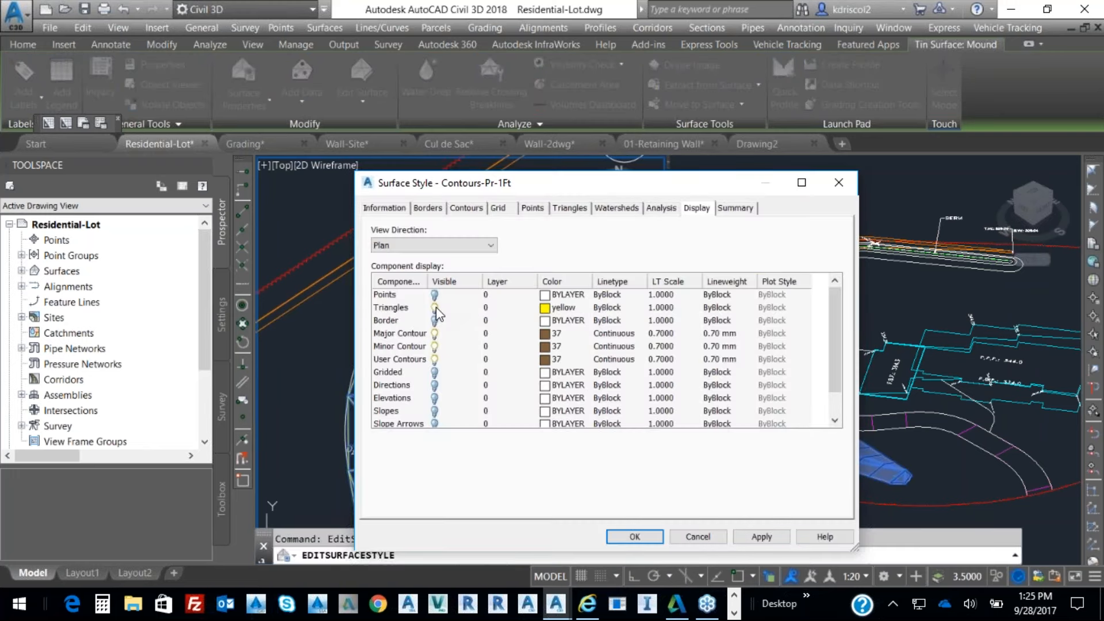
{"action": "left_click", "coordinate": [635, 536]}
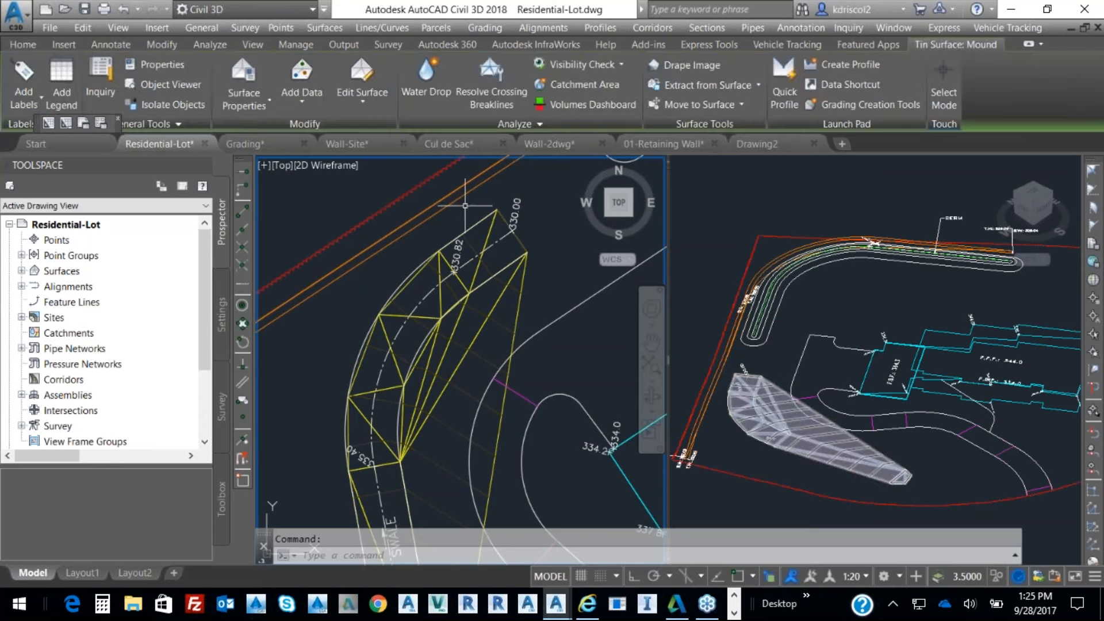
Delete the Mound surface's triangle edges that span the inside of the swale's bend beyond its outline.
{"action": "left_click", "coordinate": [367, 101]}
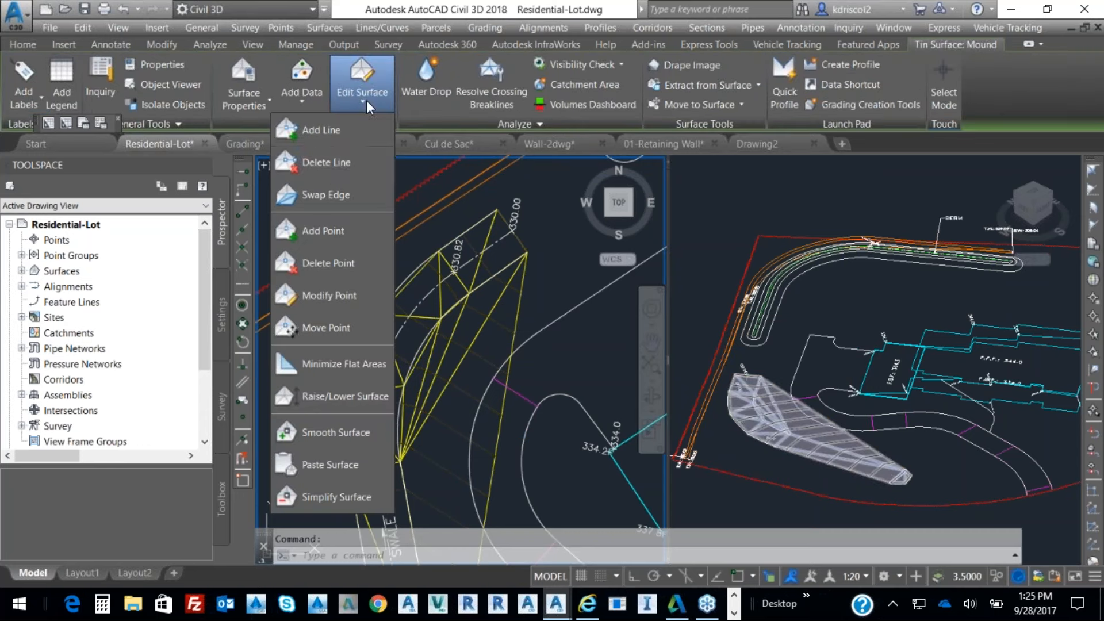
{"action": "left_click", "coordinate": [327, 168]}
{"action": "left_click", "coordinate": [559, 370]}
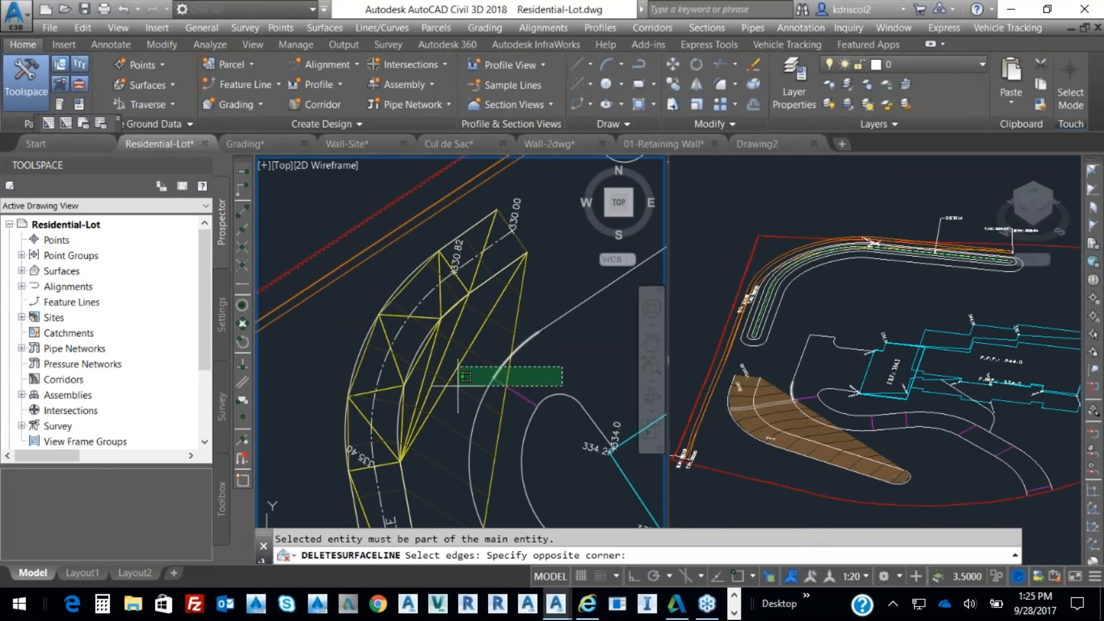
{"action": "left_click", "coordinate": [429, 394]}
{"action": "key", "text": "Return"}
{"action": "middle_click_drag", "start_coordinate": [429, 394], "coordinate": [424, 427]}
{"action": "scroll", "coordinate": [320, 215], "scroll_direction": "down", "scroll_amount": 2}
{"action": "scroll", "coordinate": [424, 426], "scroll_direction": "up", "scroll_amount": 2}
{"action": "middle_click_drag", "start_coordinate": [454, 336], "coordinate": [461, 408]}
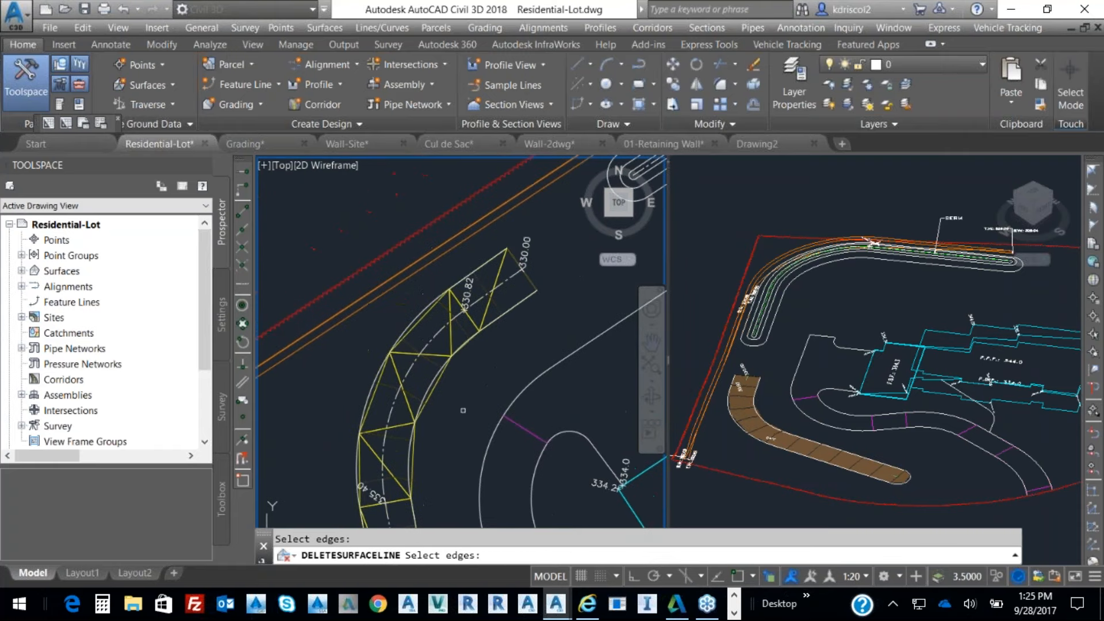
{"action": "key", "text": "Return"}
{"action": "key", "text": "Escape"}
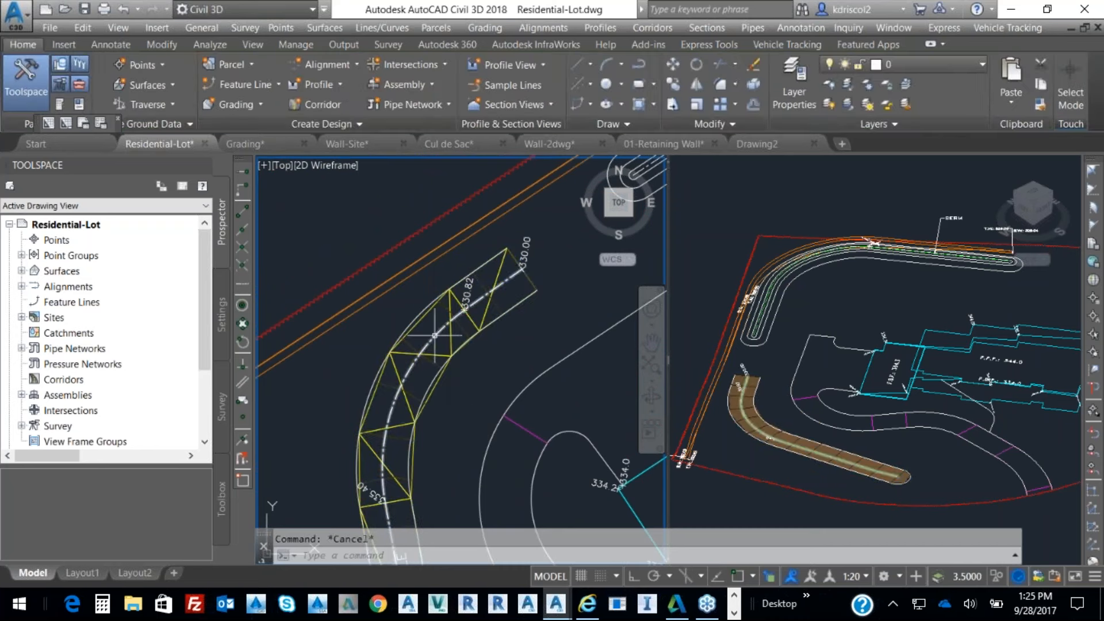
Add the swale's centerline feature line to the Mound surface as a Standard breakline and check the result in the 3D viewport.
{"action": "left_click", "coordinate": [433, 335]}
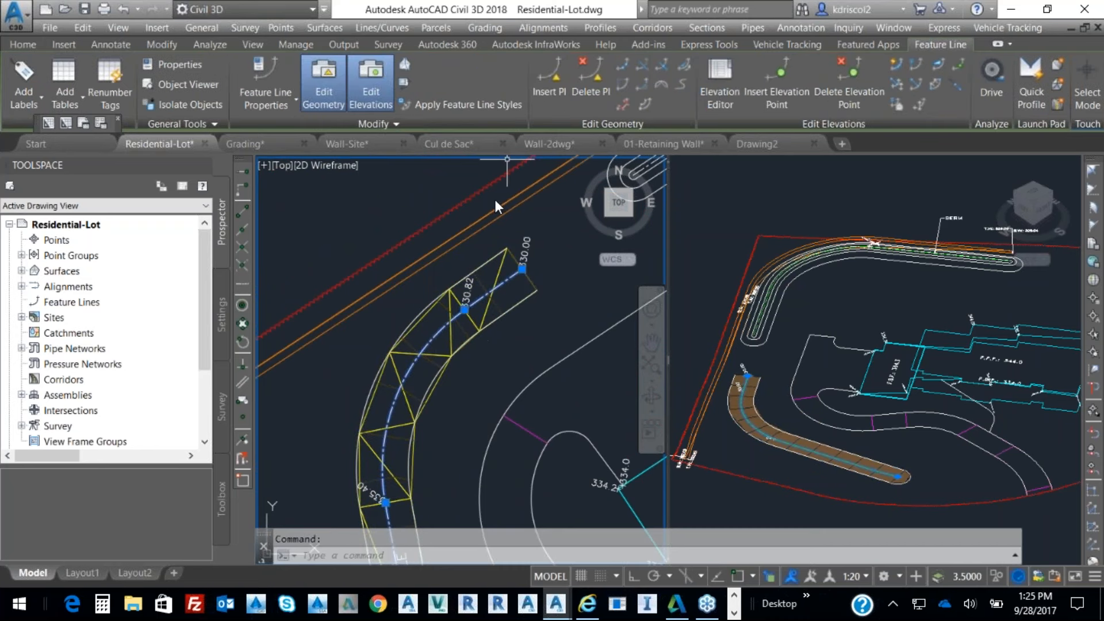
{"action": "right_click", "coordinate": [505, 305]}
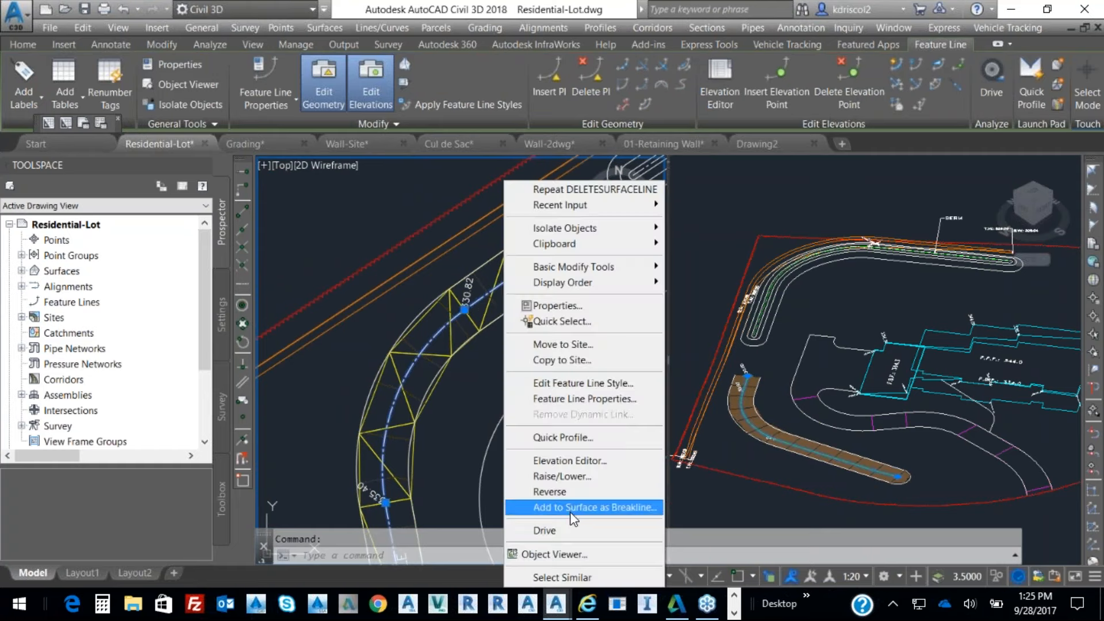
{"action": "left_click", "coordinate": [571, 512]}
{"action": "left_click", "coordinate": [408, 318]}
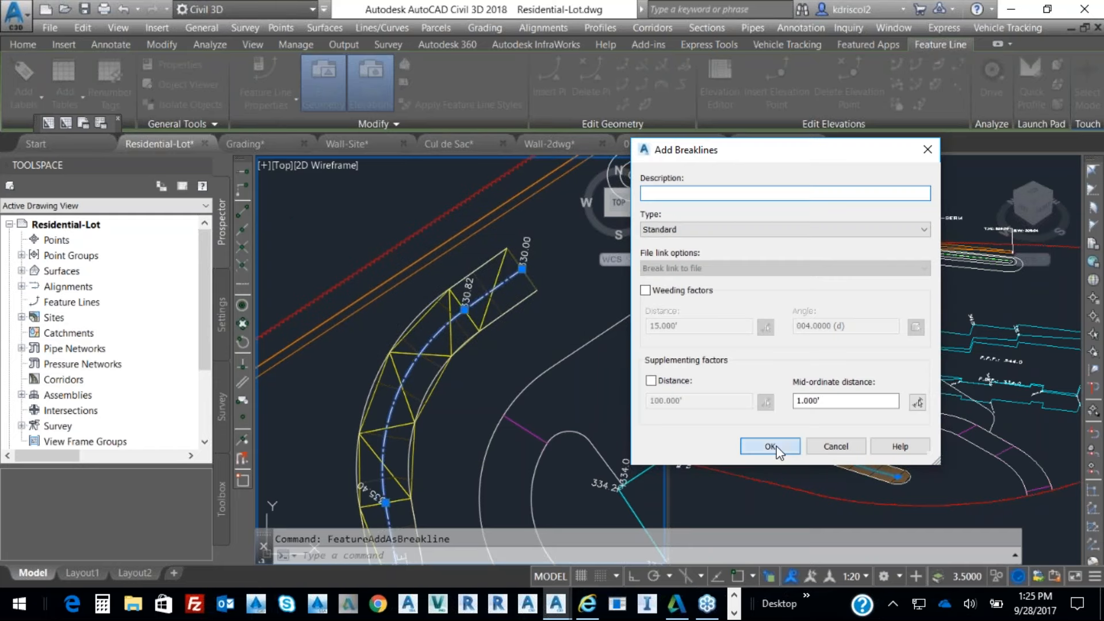
{"action": "left_click", "coordinate": [770, 447]}
{"action": "left_click", "coordinate": [767, 402]}
{"action": "scroll", "coordinate": [805, 408], "scroll_direction": "up", "scroll_amount": 5}
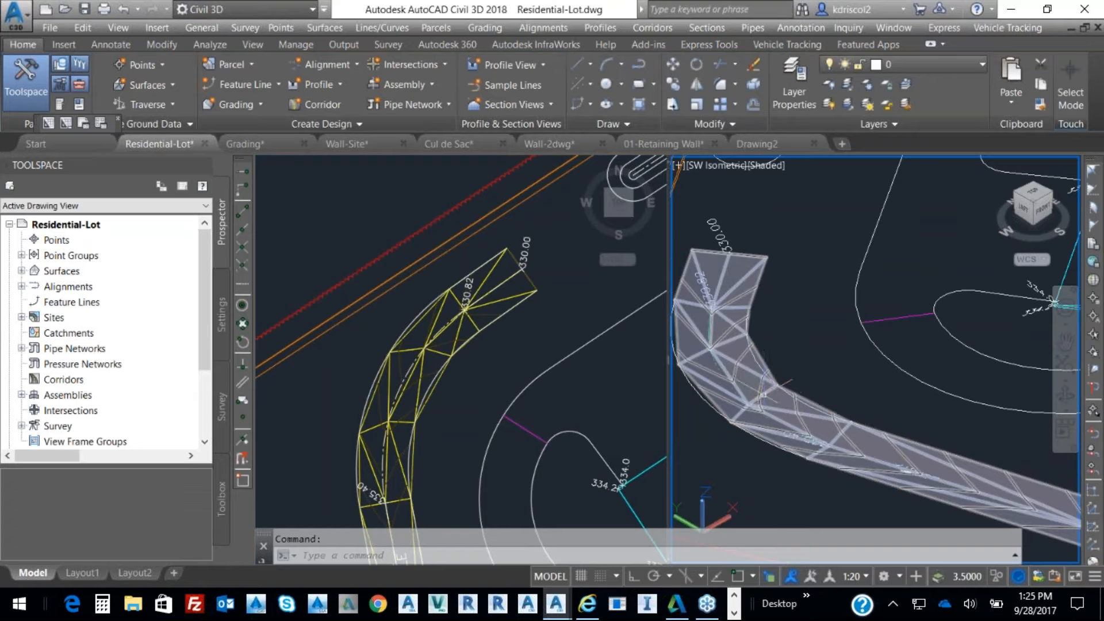
{"action": "left_click", "coordinate": [436, 351]}
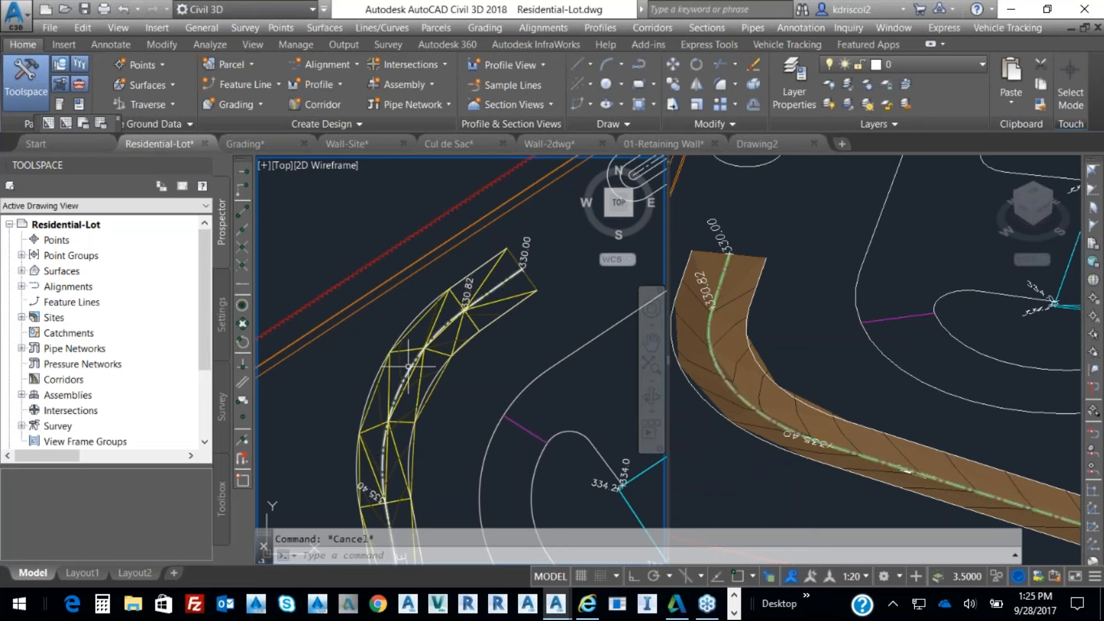
Raise all elevation points of the swale's centerline feature line by 5.000' in the Grading Elevation Editor.
{"action": "left_click", "coordinate": [409, 369]}
{"action": "right_click", "coordinate": [506, 346]}
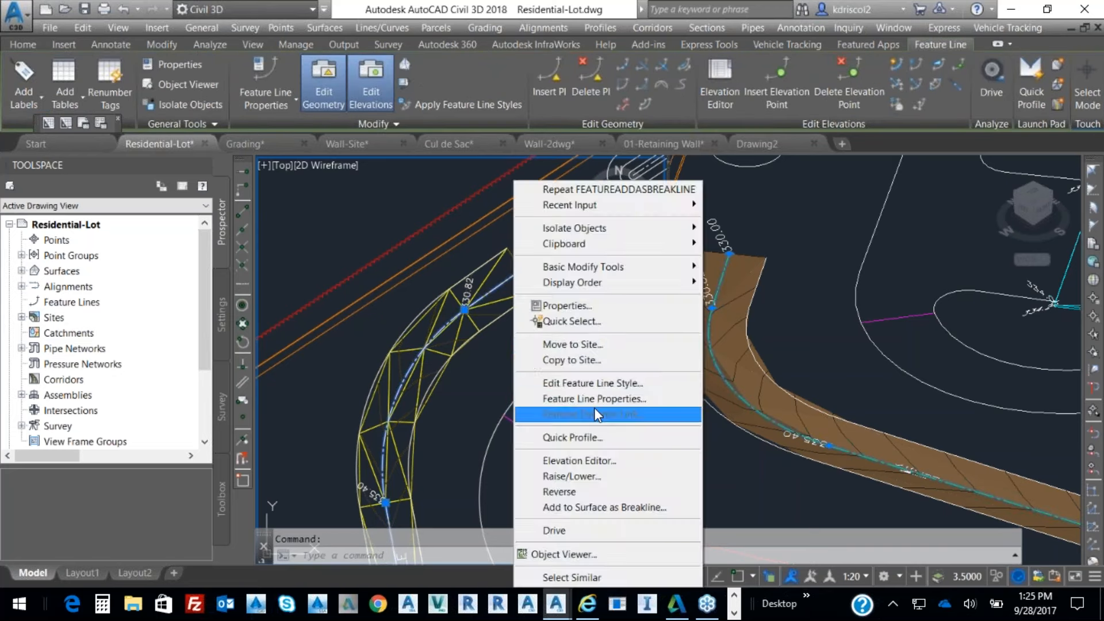
{"action": "left_click", "coordinate": [594, 456]}
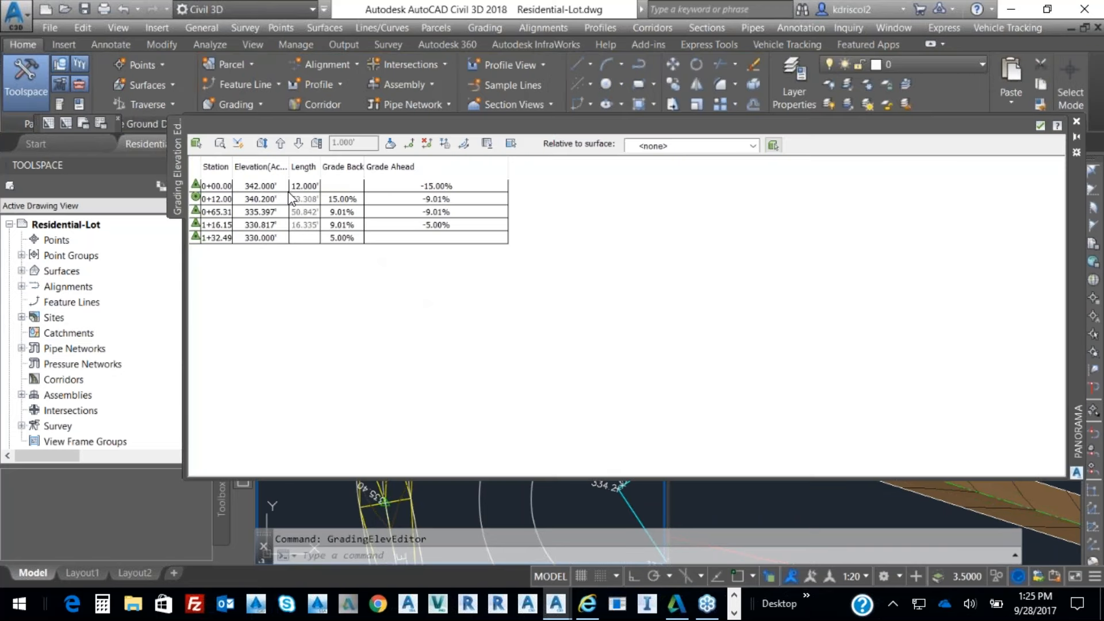
{"action": "left_click", "coordinate": [317, 144]}
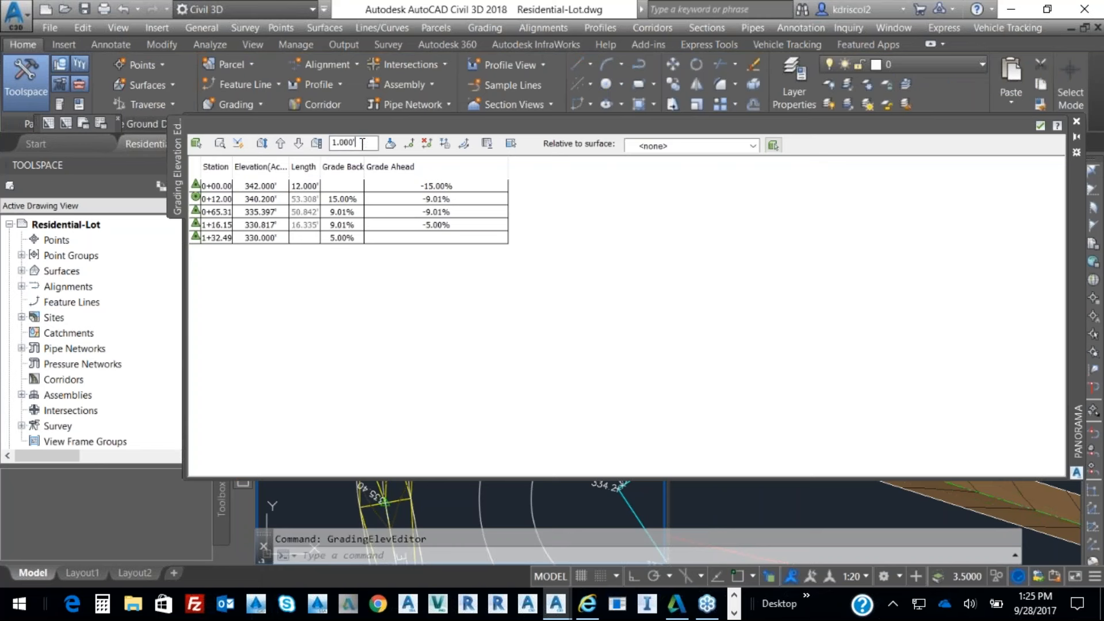
{"action": "type", "text": "5"}
{"action": "left_click_drag", "start_coordinate": [657, 476], "coordinate": [647, 266]}
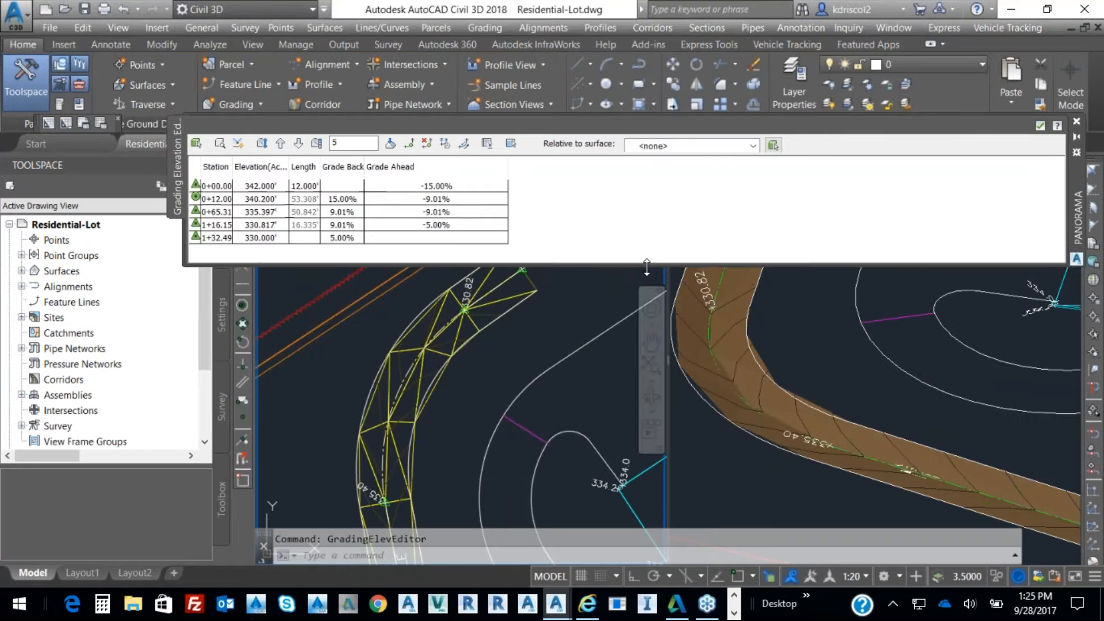
{"action": "left_click", "coordinate": [280, 143]}
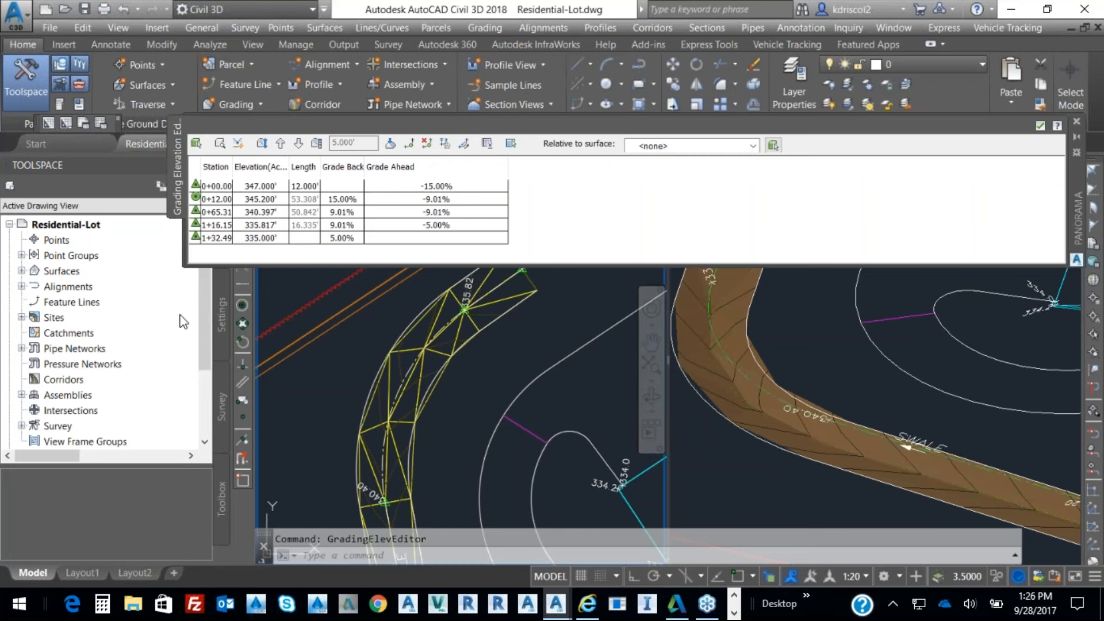
Set the Mound surface to rebuild automatically so it follows changes to its feature lines.
{"action": "left_click", "coordinate": [21, 271]}
{"action": "right_click", "coordinate": [83, 287]}
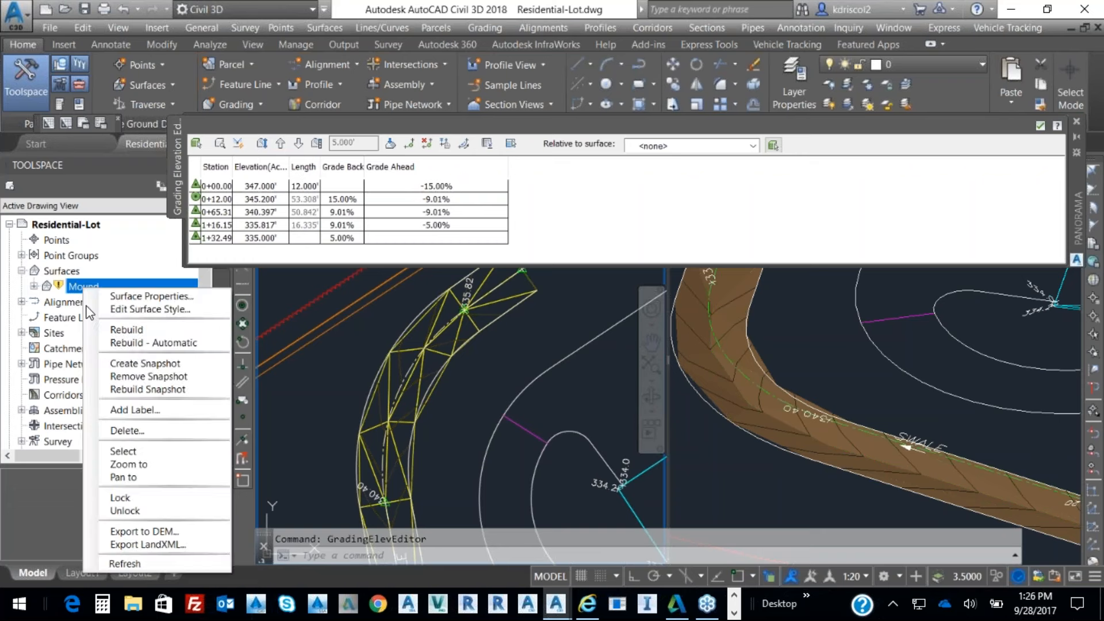
{"action": "left_click", "coordinate": [128, 344]}
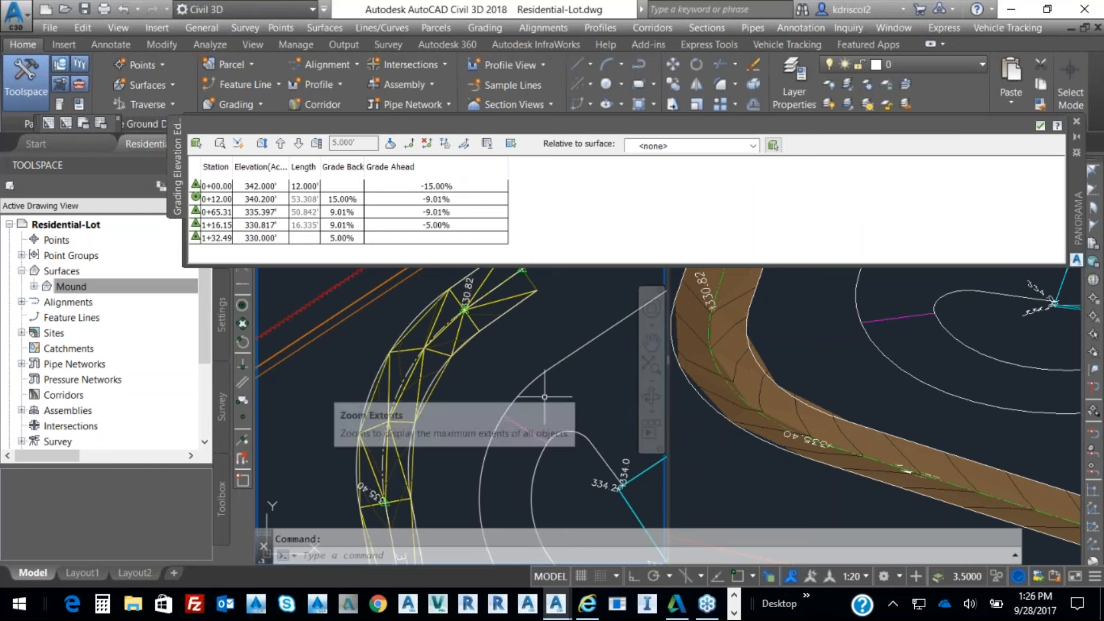
Create a TIN surface named M2 with the Contours-Pr-1Ft style while adding the berm's outer feature line as a breakline.
{"action": "scroll", "coordinate": [545, 396], "scroll_direction": "down", "scroll_amount": 3}
{"action": "scroll", "coordinate": [396, 372], "scroll_direction": "up", "scroll_amount": 4}
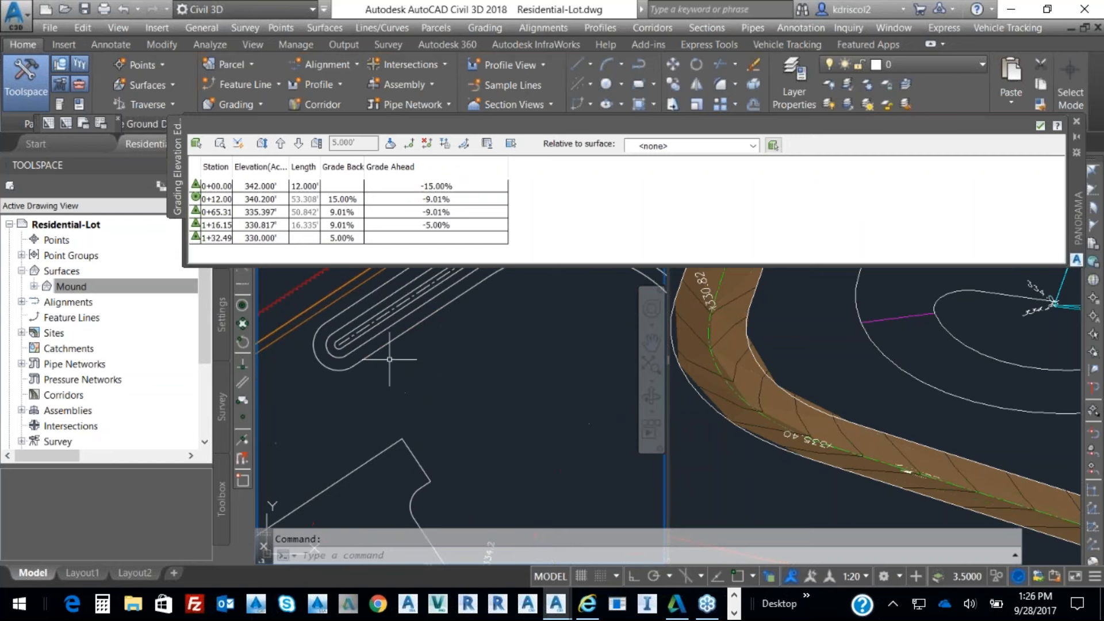
{"action": "middle_click_drag", "start_coordinate": [390, 348], "coordinate": [403, 485]}
{"action": "left_click", "coordinate": [453, 445]}
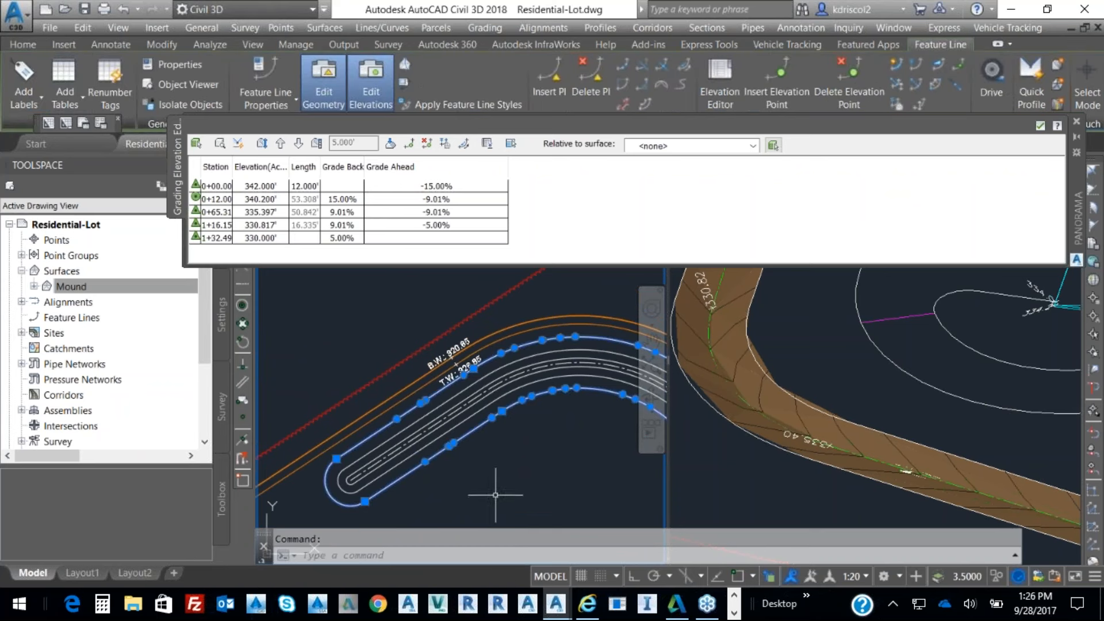
{"action": "right_click", "coordinate": [511, 537]}
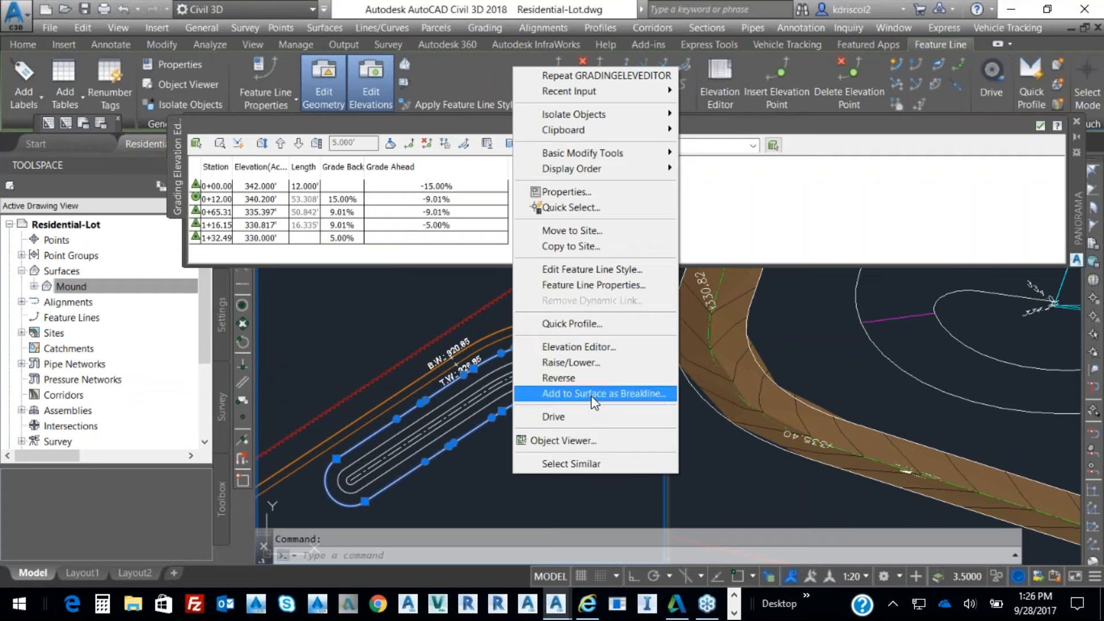
{"action": "left_click", "coordinate": [592, 456]}
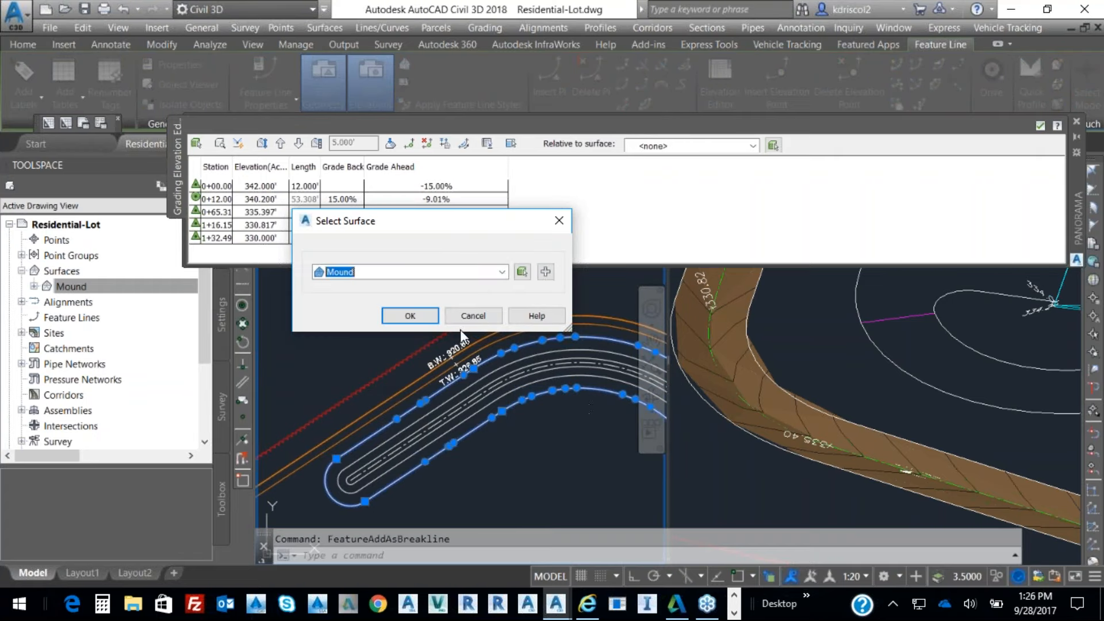
{"action": "left_click", "coordinate": [545, 272]}
{"action": "left_click", "coordinate": [631, 308]}
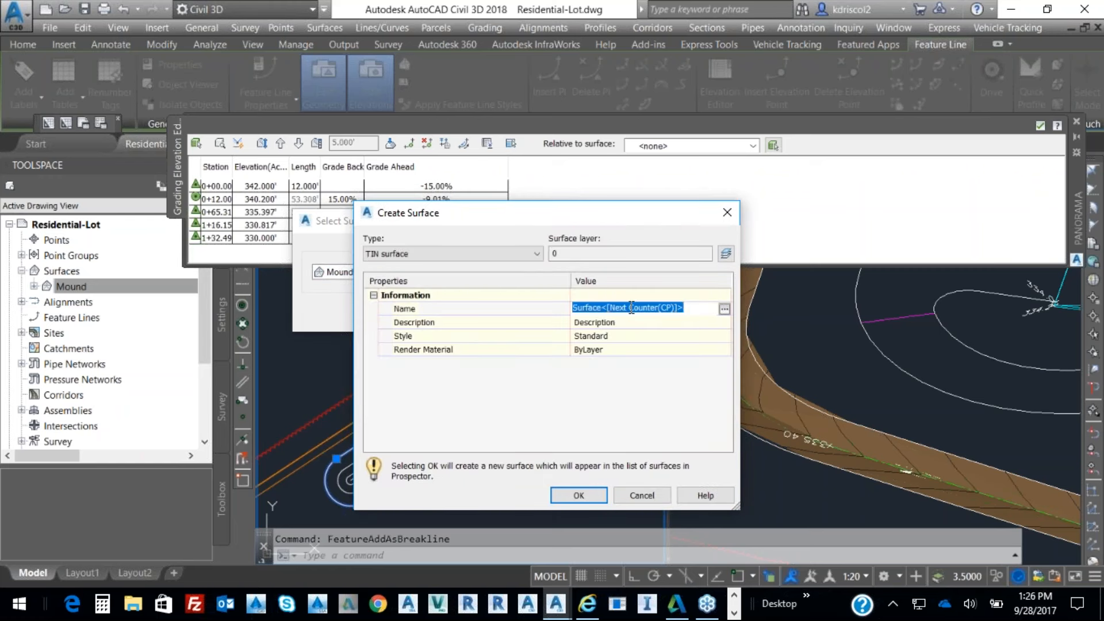
{"action": "type", "text": "M2"}
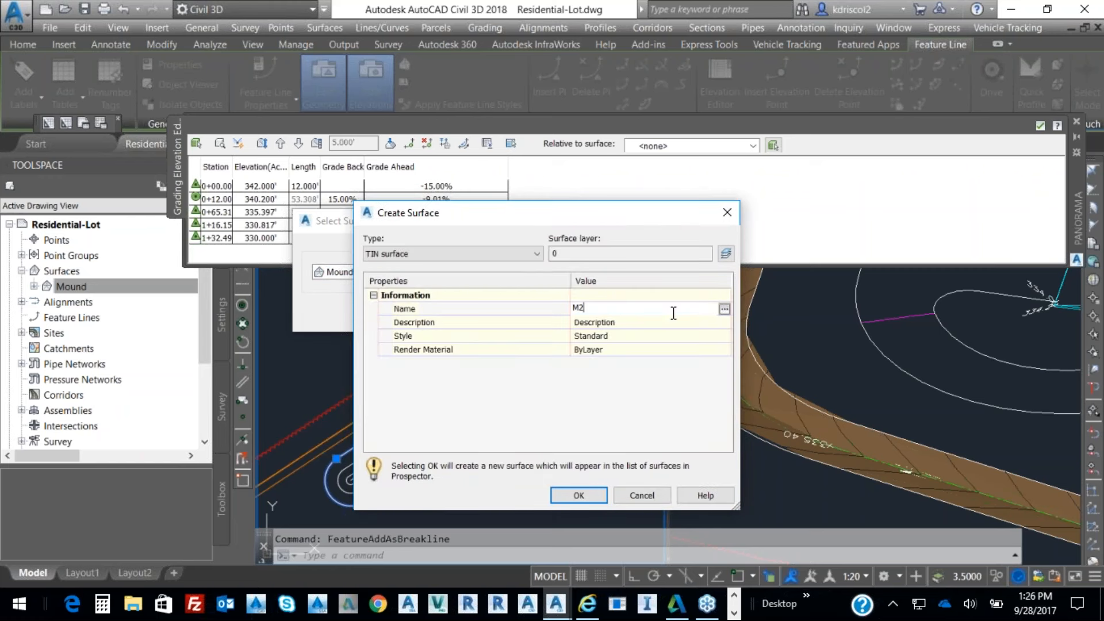
{"action": "left_click", "coordinate": [715, 334]}
{"action": "left_click", "coordinate": [723, 334]}
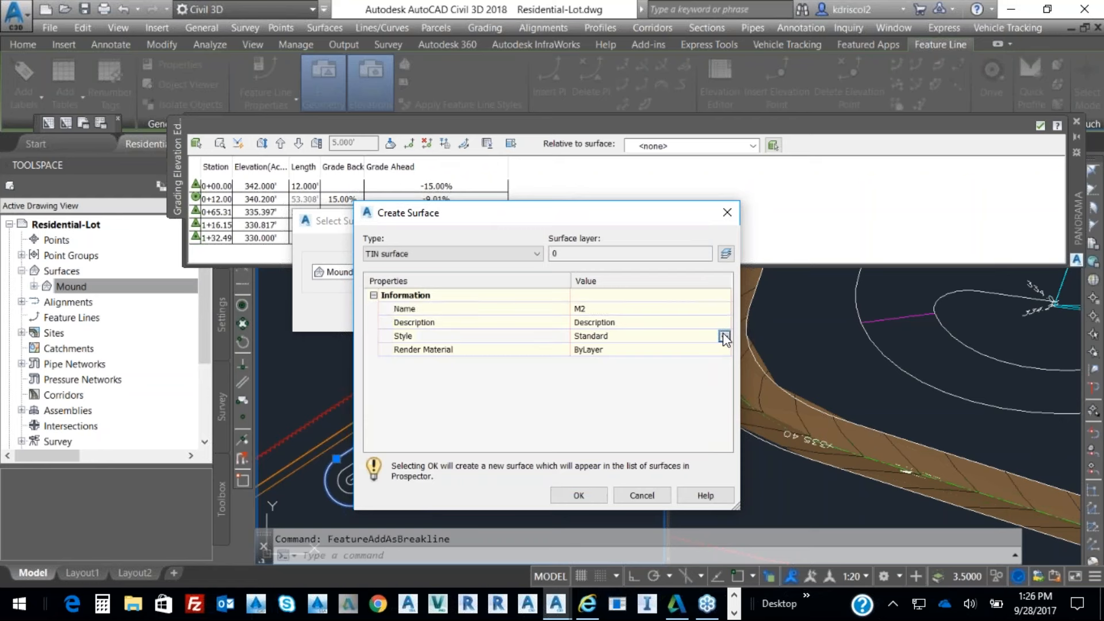
{"action": "left_click", "coordinate": [360, 130]}
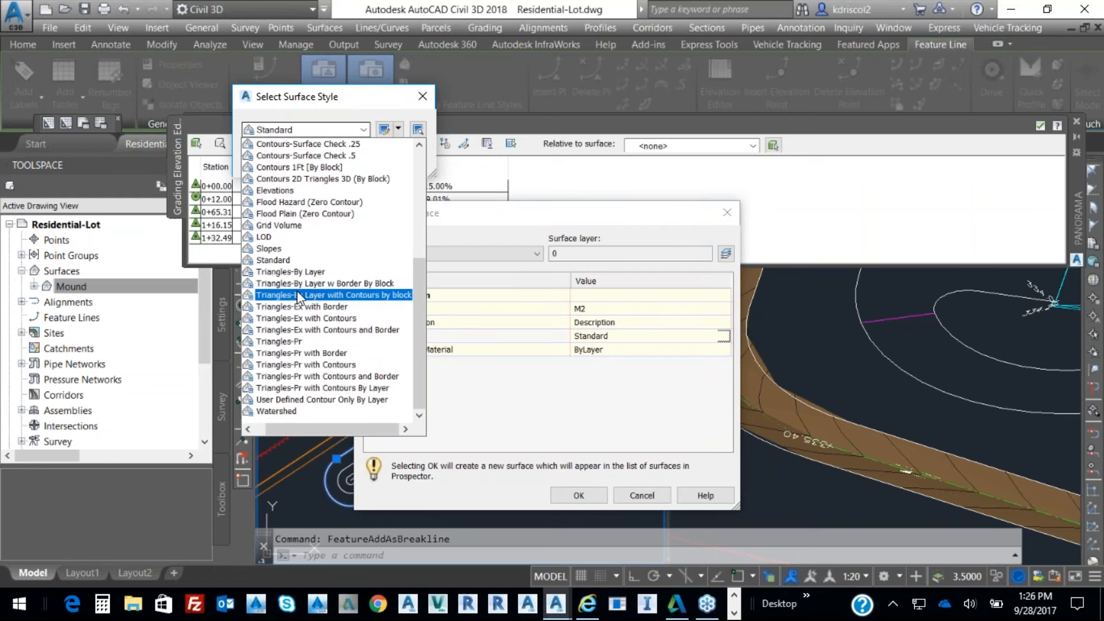
{"action": "scroll", "coordinate": [309, 264], "scroll_direction": "up", "scroll_amount": 6}
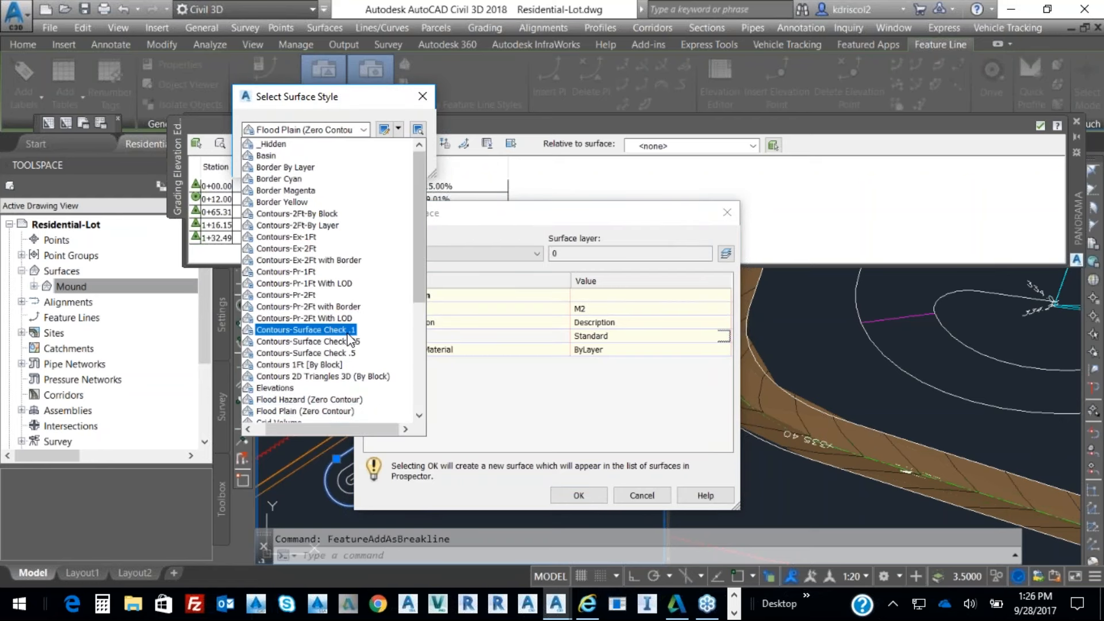
{"action": "left_click", "coordinate": [296, 272]}
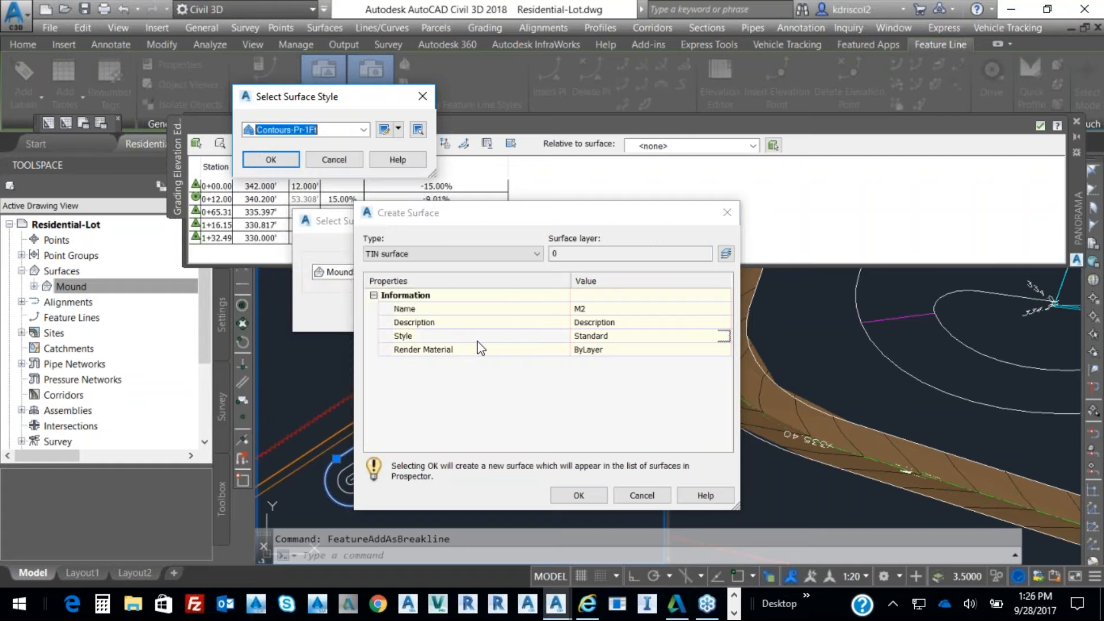
{"action": "left_click", "coordinate": [271, 160]}
{"action": "left_click", "coordinate": [593, 496]}
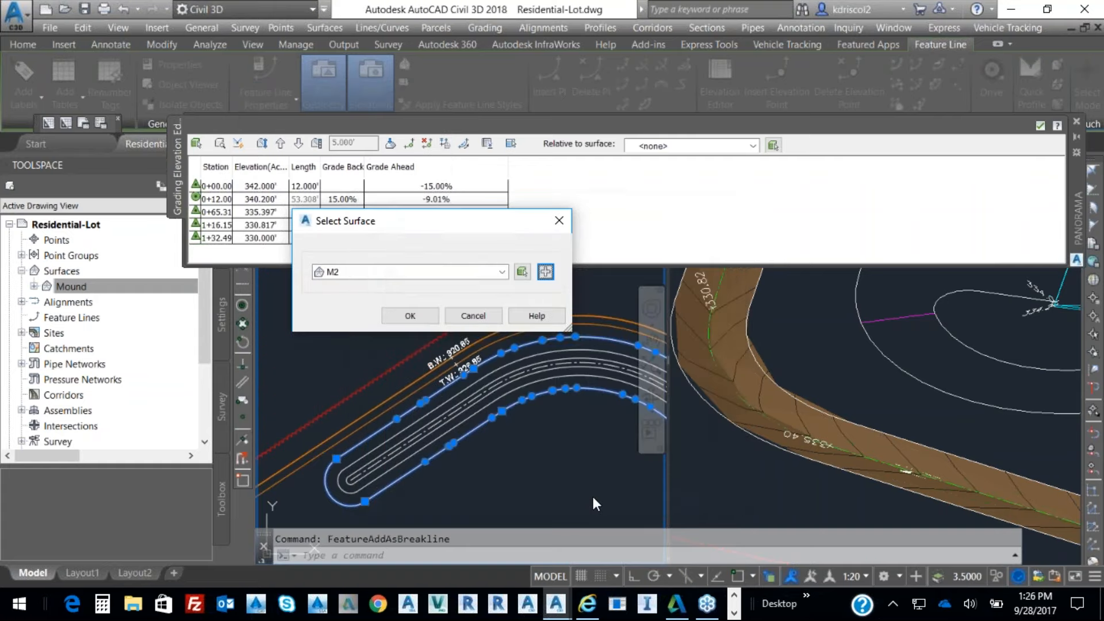
Add the berm outline to M2 as a Standard breakline with a 1.000' mid-ordinate distance and check it in the 3D viewport.
{"action": "left_click", "coordinate": [430, 320]}
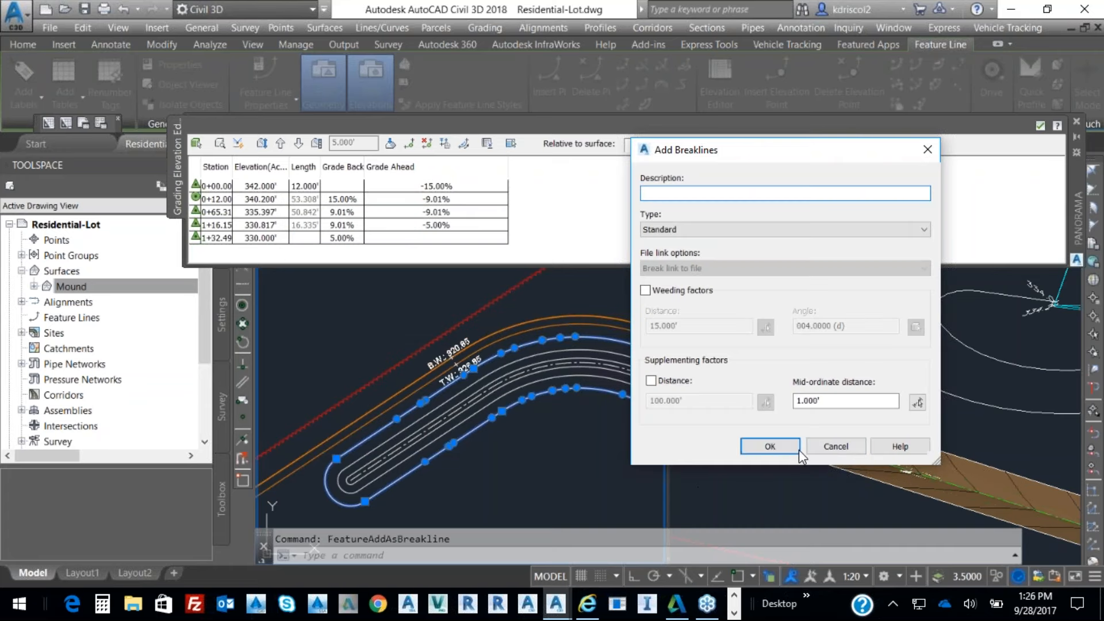
{"action": "left_click", "coordinate": [770, 446]}
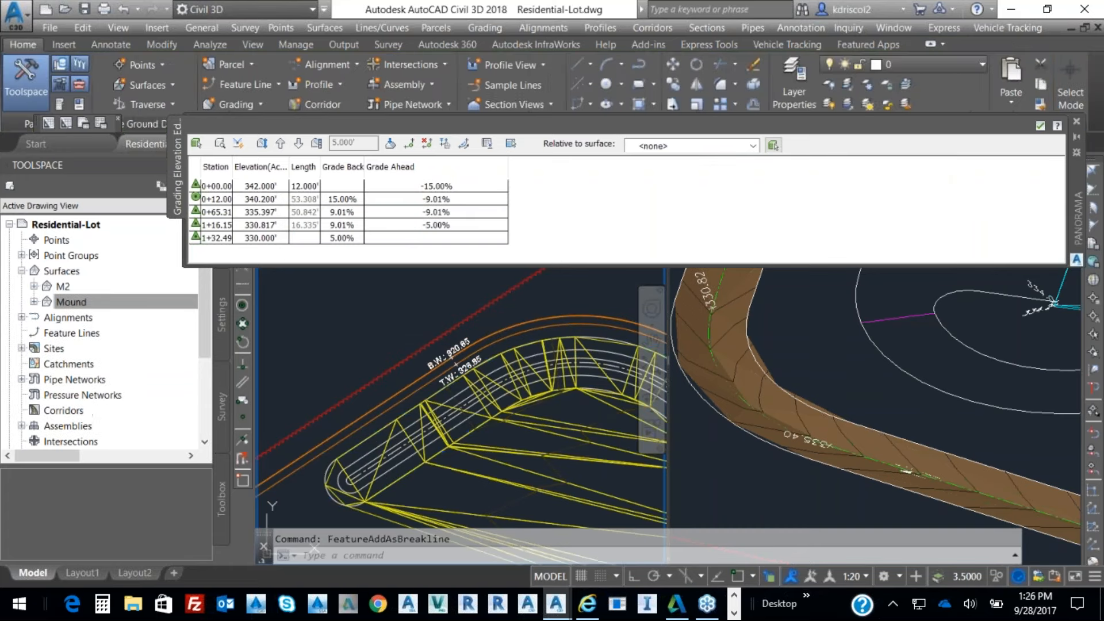
{"action": "left_click", "coordinate": [926, 363]}
{"action": "scroll", "coordinate": [926, 362], "scroll_direction": "down", "scroll_amount": 5}
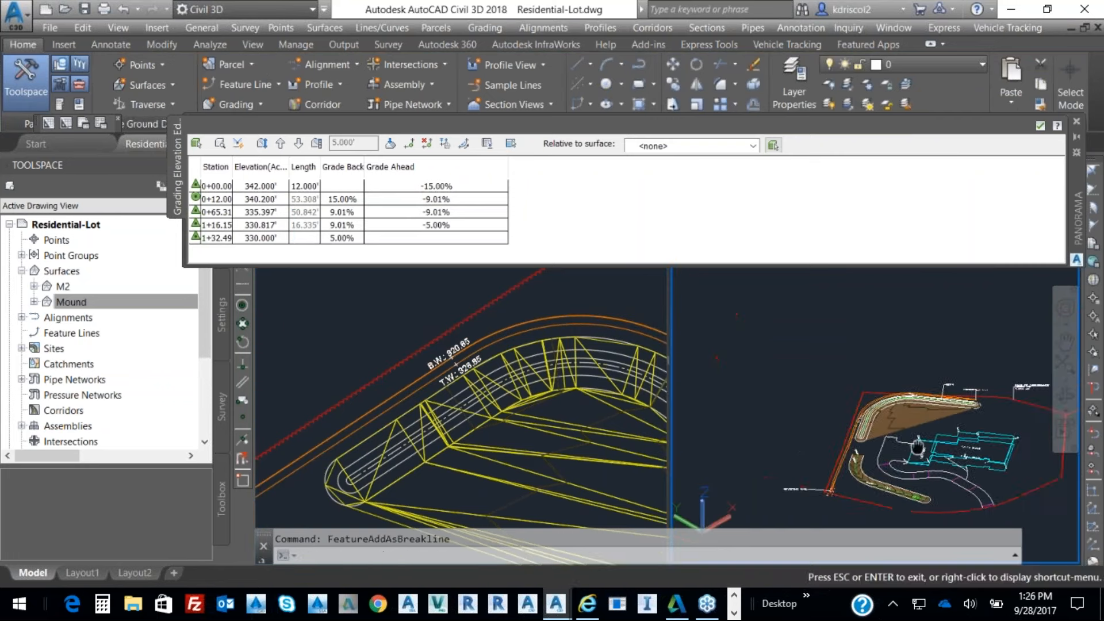
Delete the M2 surface's long triangle edges that span the open area inside the berm's bend.
{"action": "left_click", "coordinate": [554, 445]}
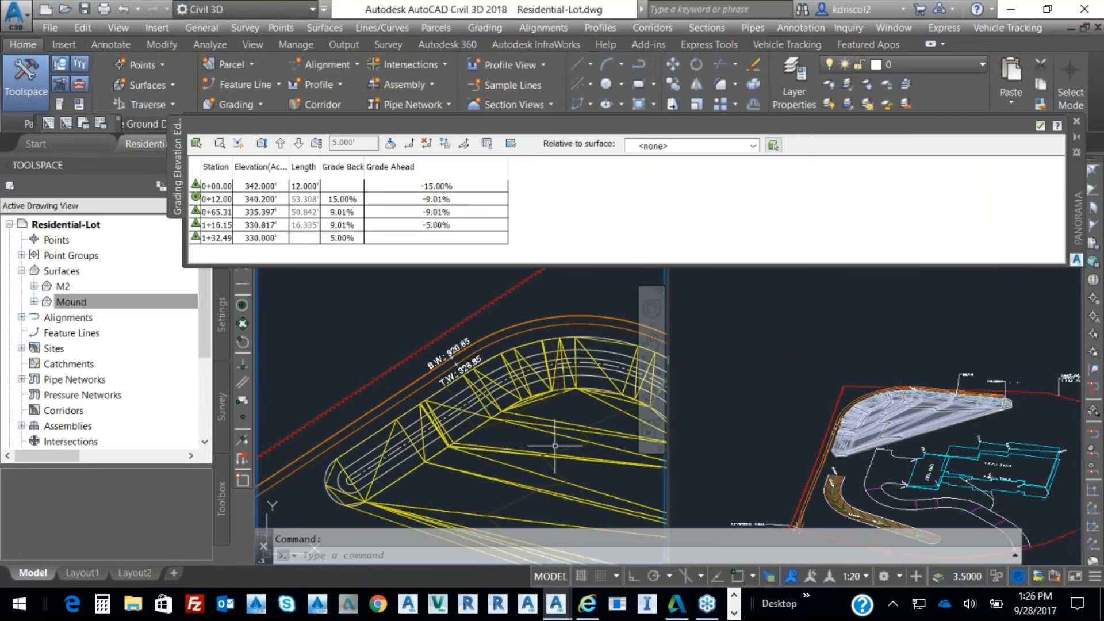
{"action": "left_click", "coordinate": [524, 454]}
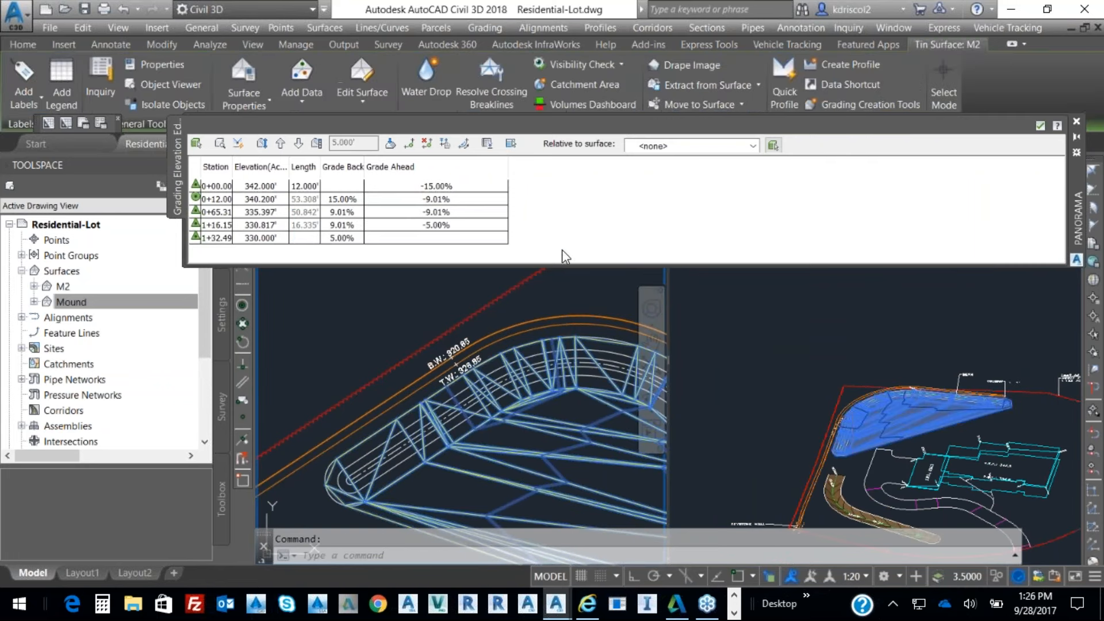
{"action": "left_click", "coordinate": [368, 95]}
{"action": "left_click", "coordinate": [322, 162]}
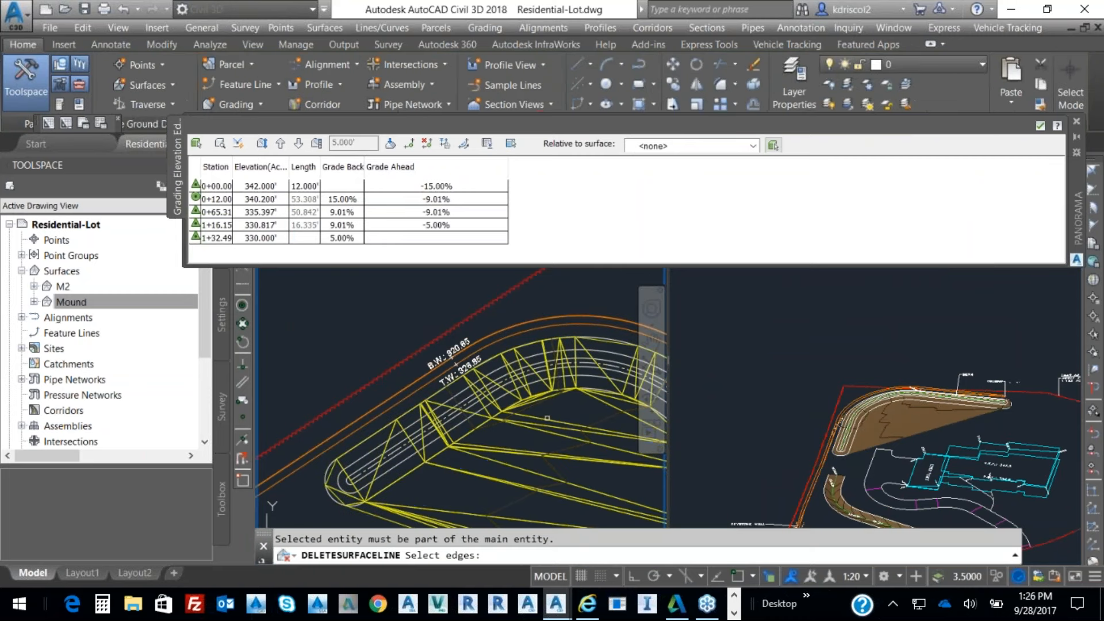
{"action": "middle_click_drag", "start_coordinate": [559, 424], "coordinate": [525, 314]}
{"action": "left_click", "coordinate": [525, 313]}
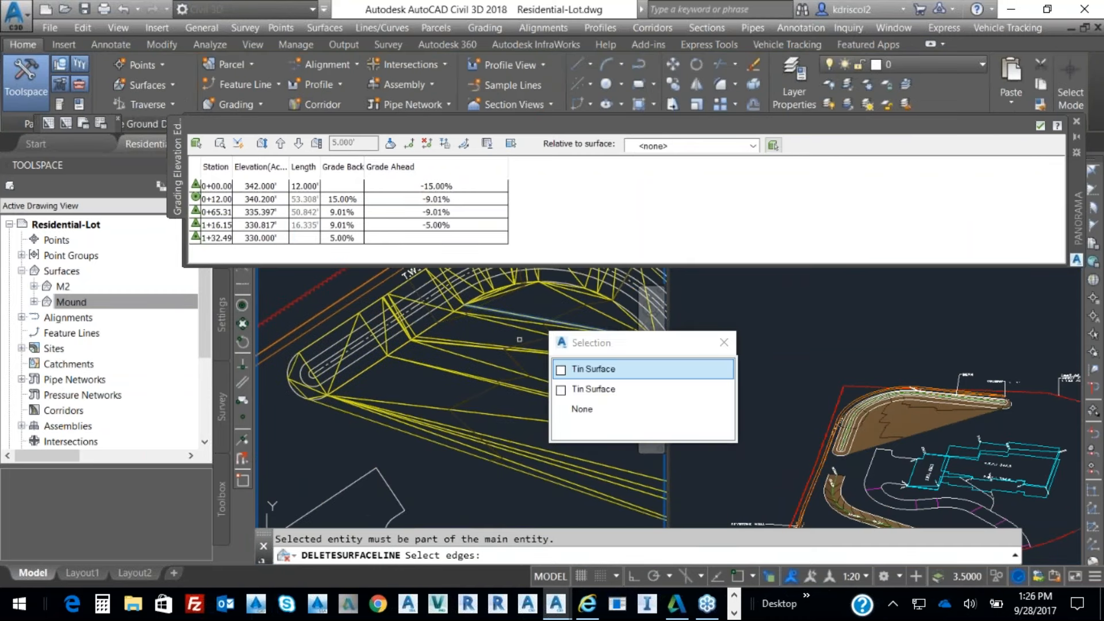
{"action": "left_click", "coordinate": [530, 309]}
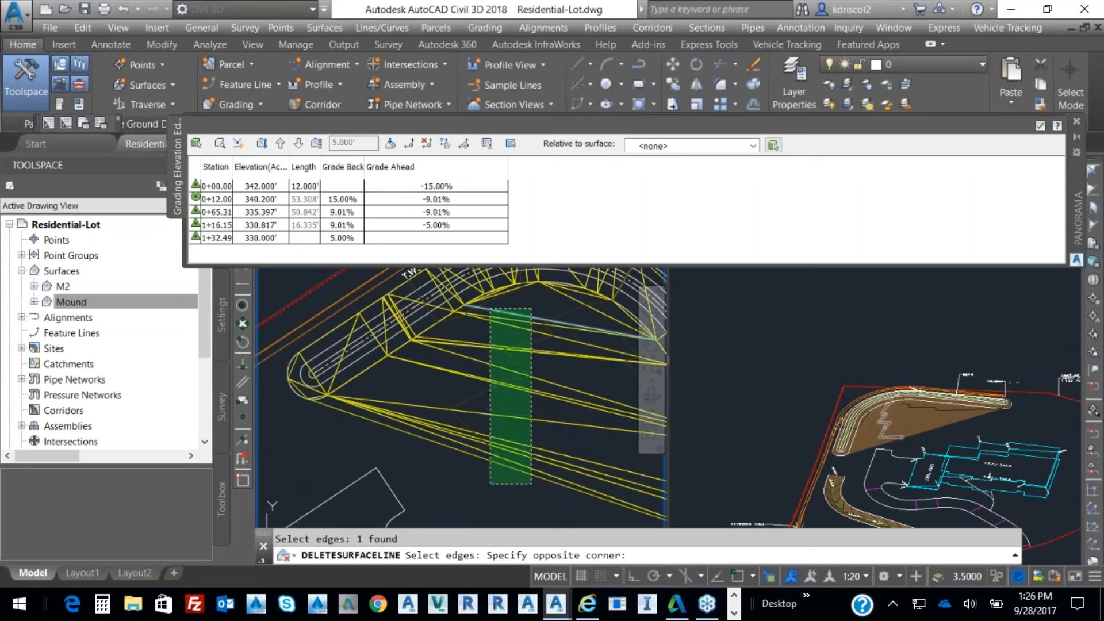
{"action": "left_click", "coordinate": [491, 471]}
{"action": "key", "text": "Return"}
Delete the remaining M2 triangle edges that lie outside the outline along the berm's inner curve.
{"action": "scroll", "coordinate": [464, 421], "scroll_direction": "up", "scroll_amount": 5}
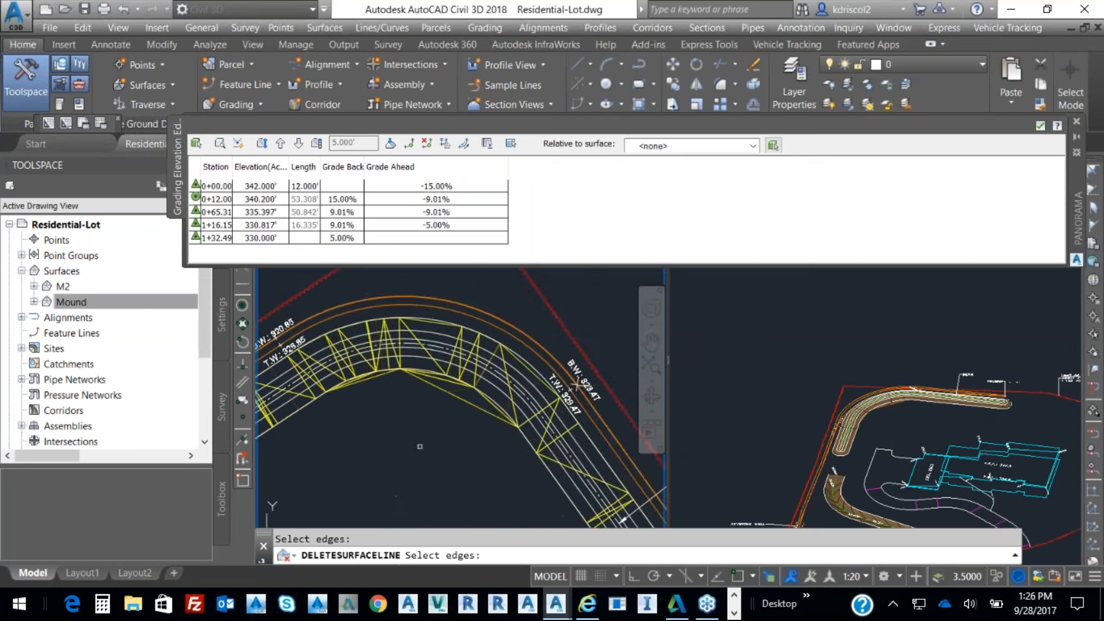
{"action": "left_click", "coordinate": [464, 420]}
{"action": "left_click", "coordinate": [402, 336]}
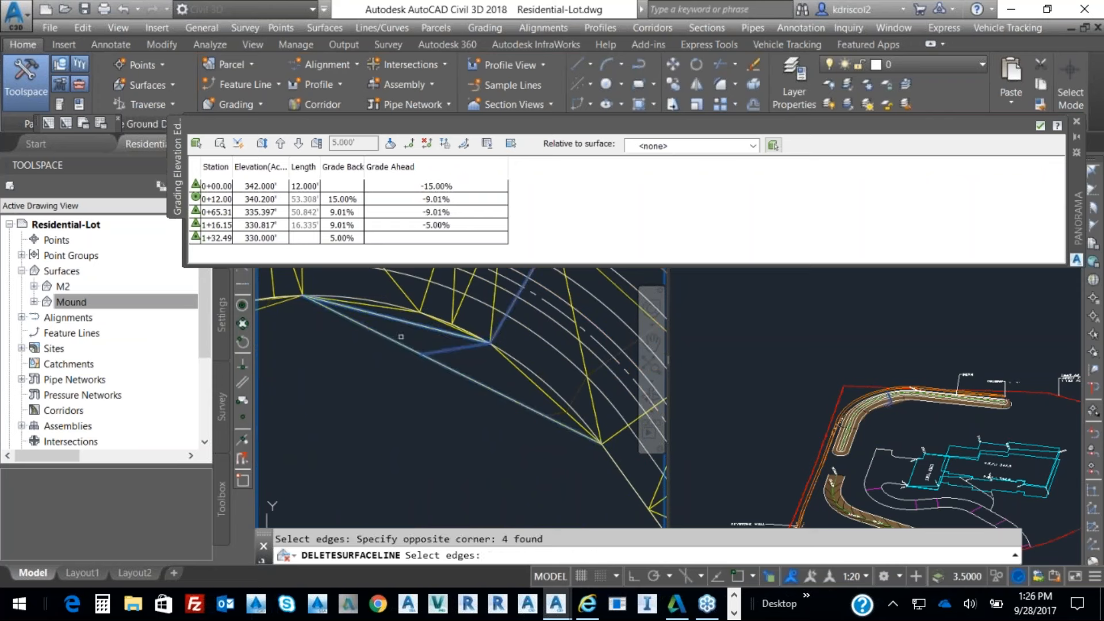
{"action": "scroll", "coordinate": [425, 416], "scroll_direction": "down", "scroll_amount": 5}
{"action": "scroll", "coordinate": [460, 352], "scroll_direction": "down", "scroll_amount": 2}
{"action": "middle_click_drag", "start_coordinate": [462, 440], "coordinate": [459, 374]}
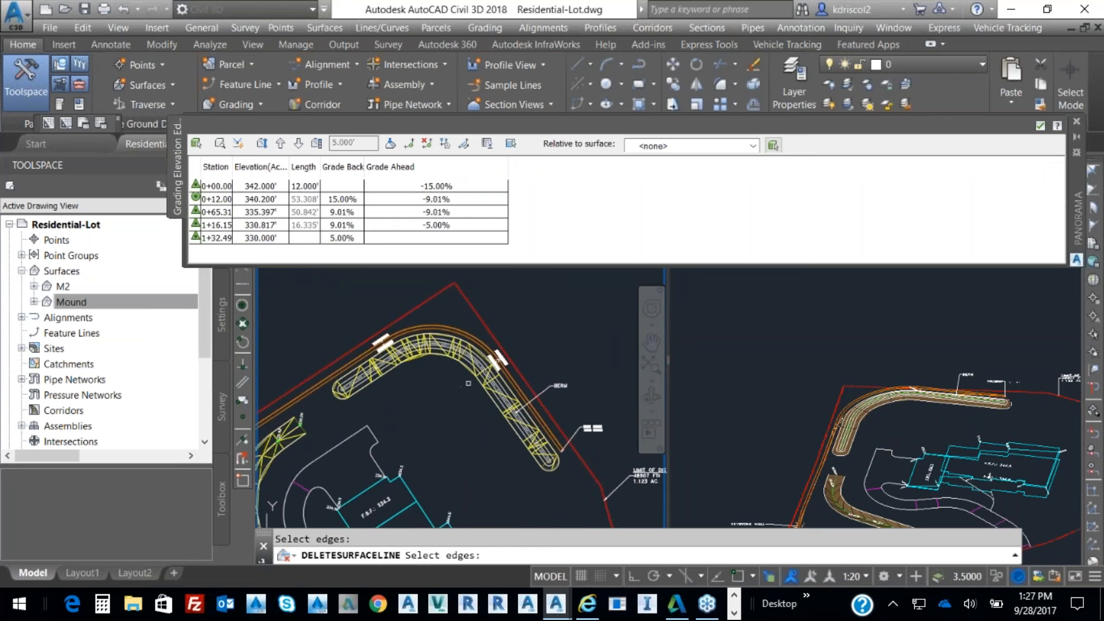
{"action": "scroll", "coordinate": [460, 356], "scroll_direction": "up", "scroll_amount": 3}
{"action": "middle_click_drag", "start_coordinate": [460, 356], "coordinate": [470, 431]}
{"action": "key", "text": "Return"}
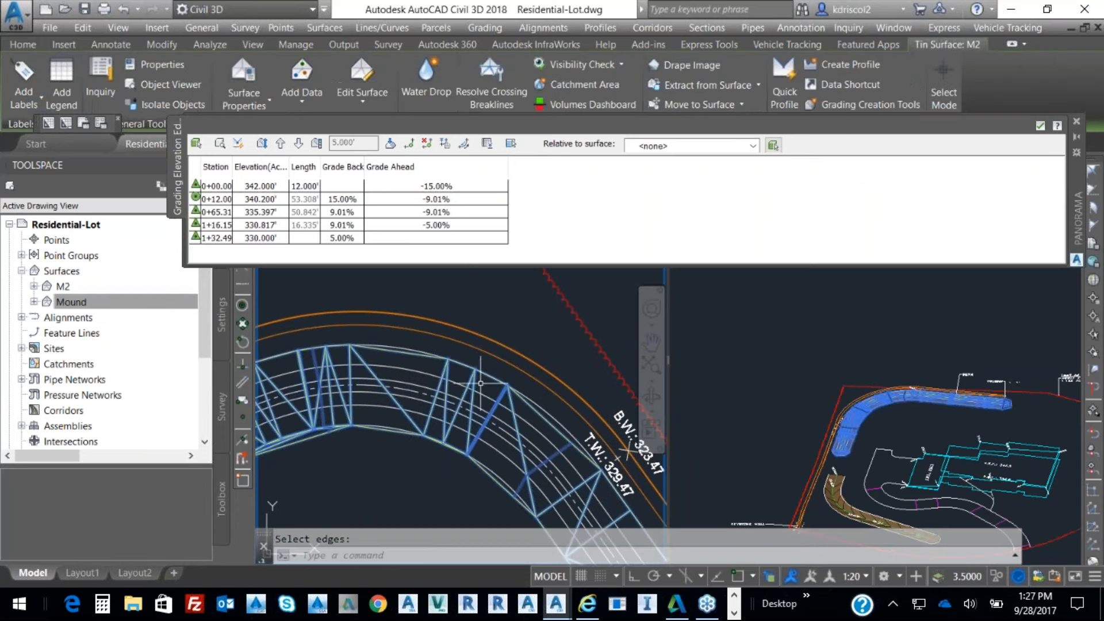
{"action": "left_click", "coordinate": [425, 379]}
{"action": "left_click", "coordinate": [419, 385]}
{"action": "left_click", "coordinate": [416, 392]}
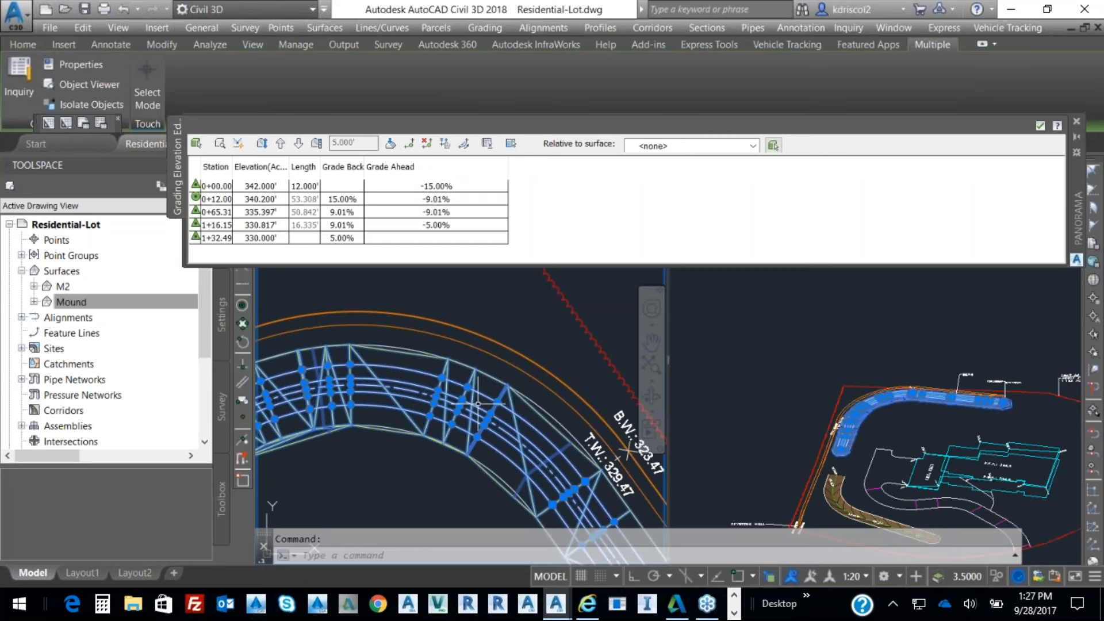
{"action": "right_click", "coordinate": [536, 345]}
{"action": "key", "text": "Escape"}
{"action": "key", "text": "Escape"}
{"action": "left_click", "coordinate": [485, 395]}
{"action": "right_click", "coordinate": [520, 352]}
{"action": "left_click", "coordinate": [585, 509]}
{"action": "left_click", "coordinate": [419, 321]}
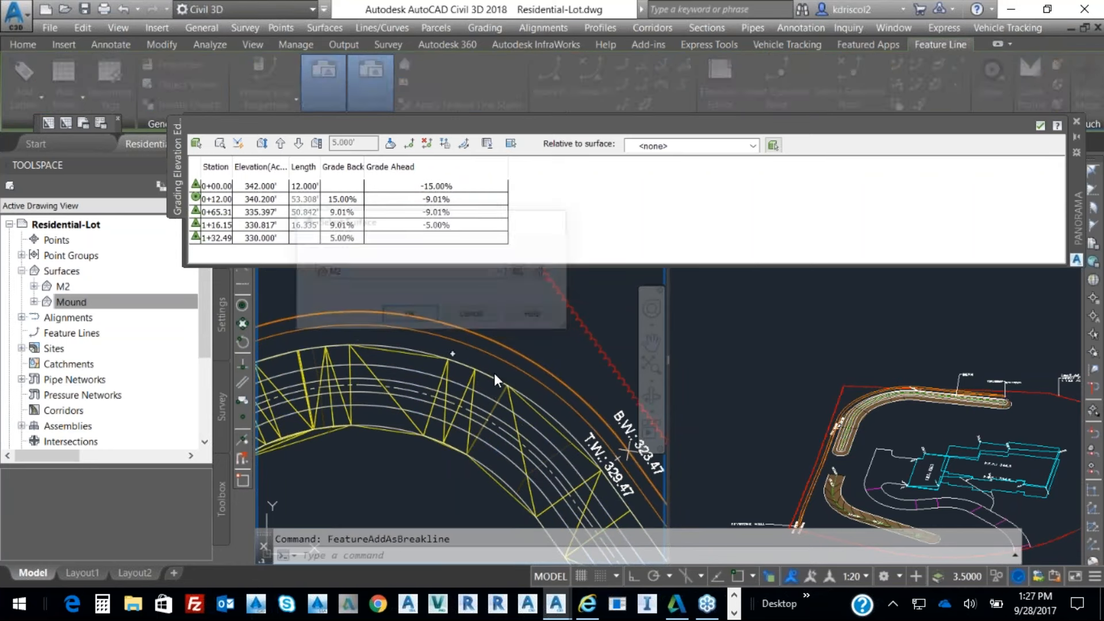
Add the berm's inner feature lines to the M2 surface as Standard breaklines with a 1.000' mid-ordinate distance.
{"action": "left_click", "coordinate": [490, 412]}
{"action": "left_click", "coordinate": [482, 417]}
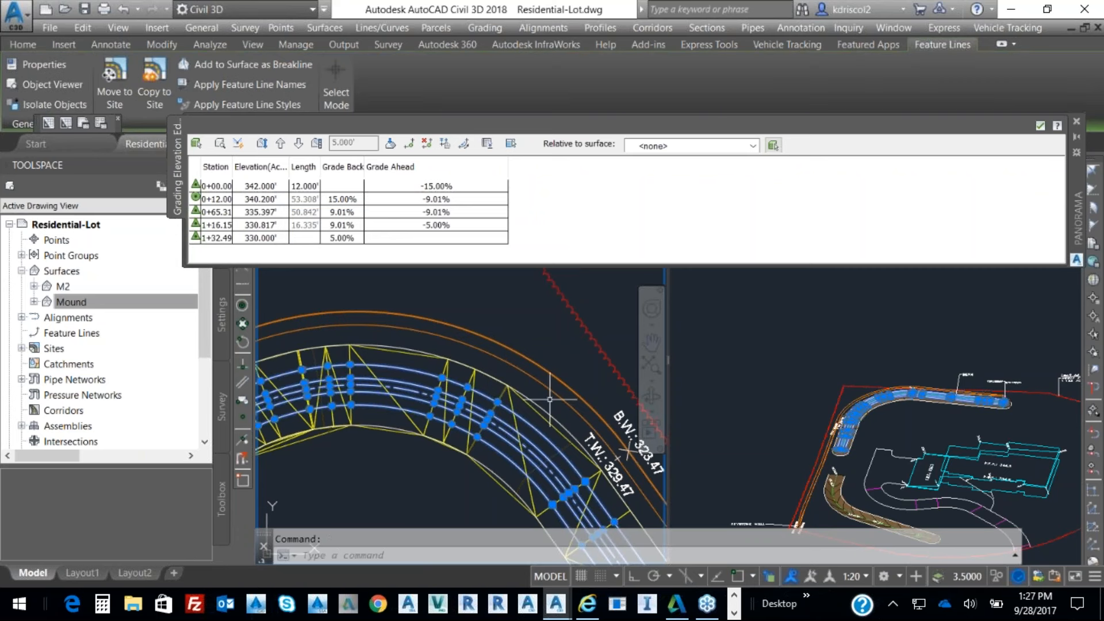
{"action": "left_click", "coordinate": [67, 286]}
{"action": "left_click", "coordinate": [34, 285]}
{"action": "left_click", "coordinate": [47, 333]}
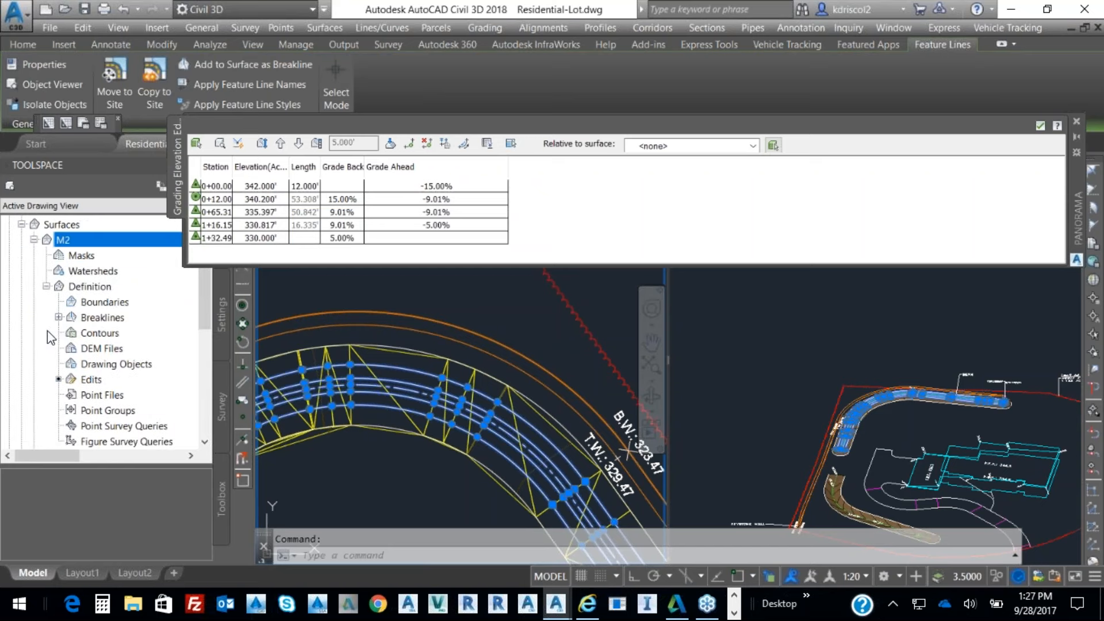
{"action": "left_click", "coordinate": [112, 318]}
{"action": "right_click", "coordinate": [113, 318]}
{"action": "left_click", "coordinate": [150, 324]}
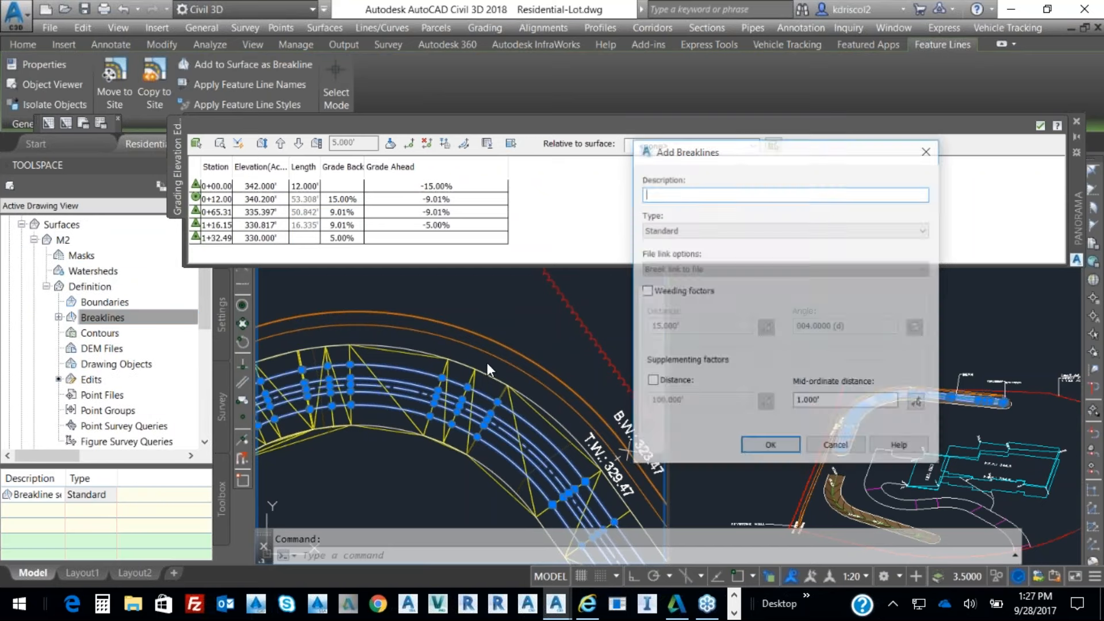
{"action": "left_click", "coordinate": [769, 447]}
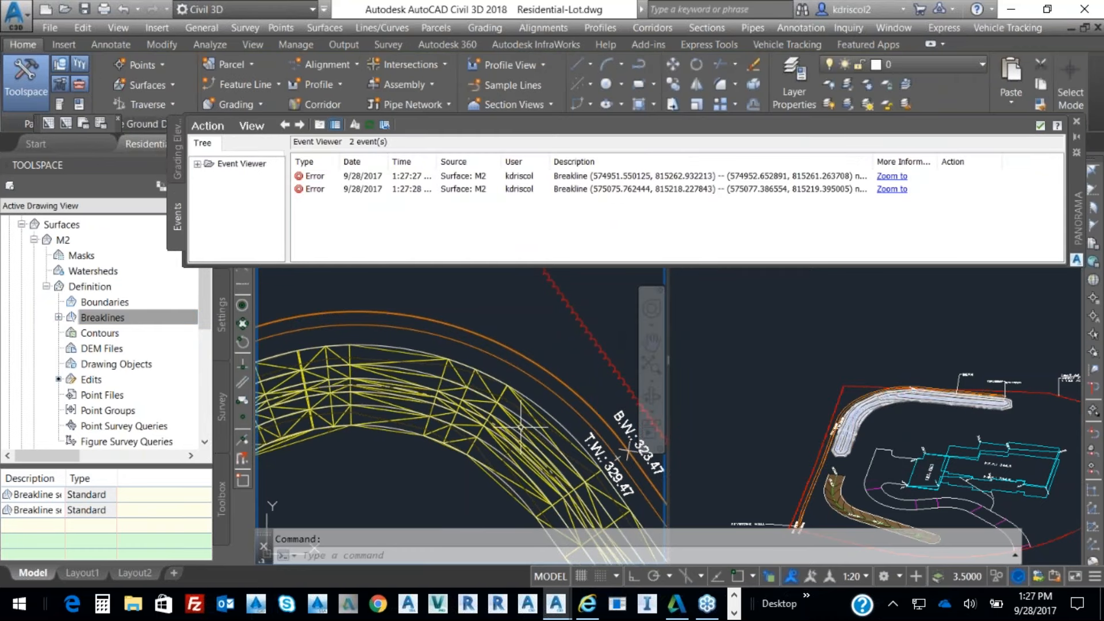
Inspect the berm surface in the shaded 3D viewport and close the event list and the grading elevation editor.
{"action": "left_click", "coordinate": [885, 439]}
{"action": "scroll", "coordinate": [885, 439], "scroll_direction": "up", "scroll_amount": 4}
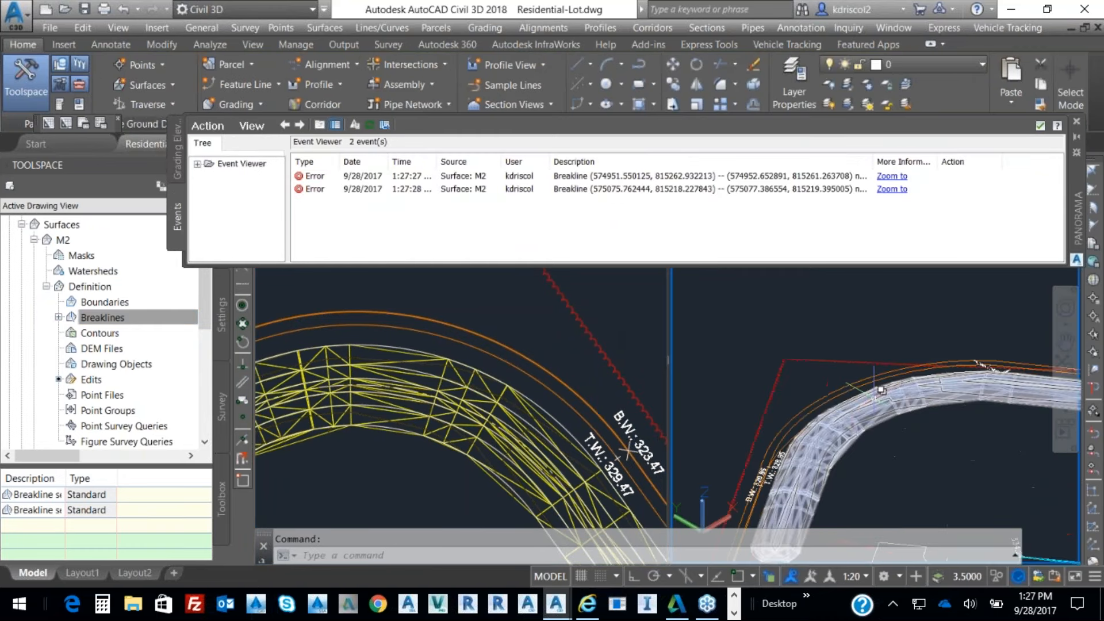
{"action": "key", "text": "Escape"}
{"action": "scroll", "coordinate": [937, 493], "scroll_direction": "down", "scroll_amount": 1}
{"action": "middle_click_drag", "start_coordinate": [914, 480], "coordinate": [839, 337]}
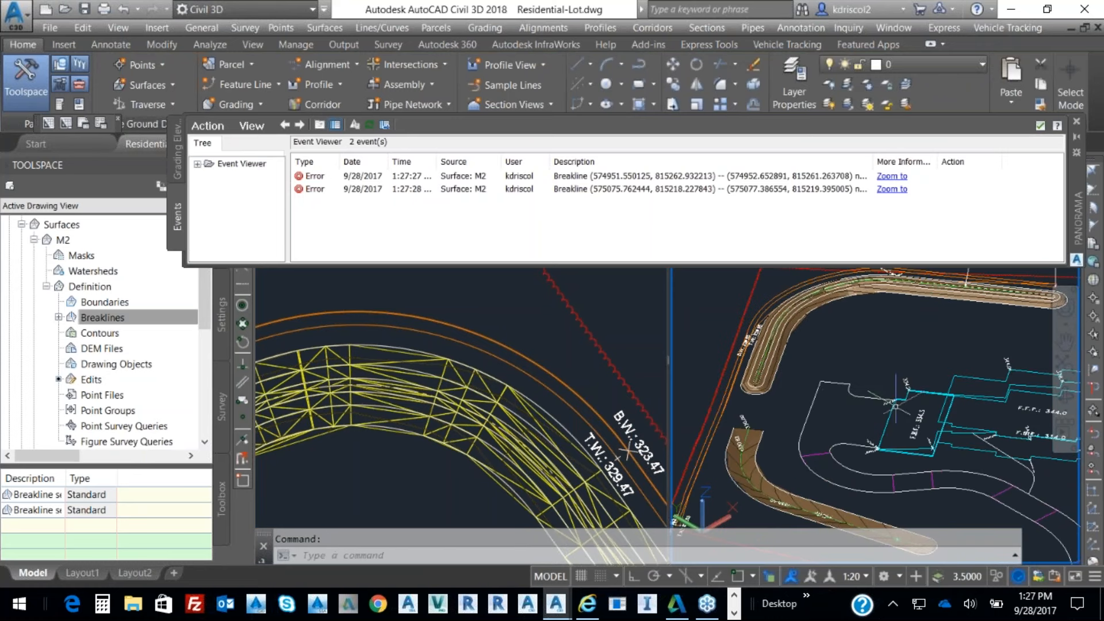
{"action": "left_click", "coordinate": [1042, 126]}
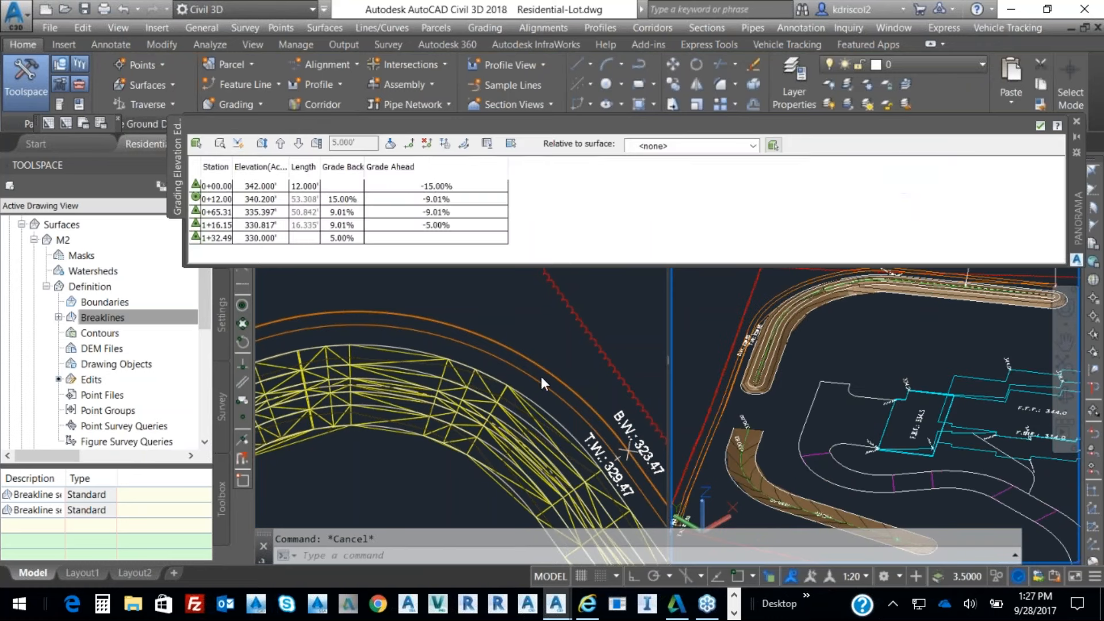
{"action": "left_click", "coordinate": [1040, 127]}
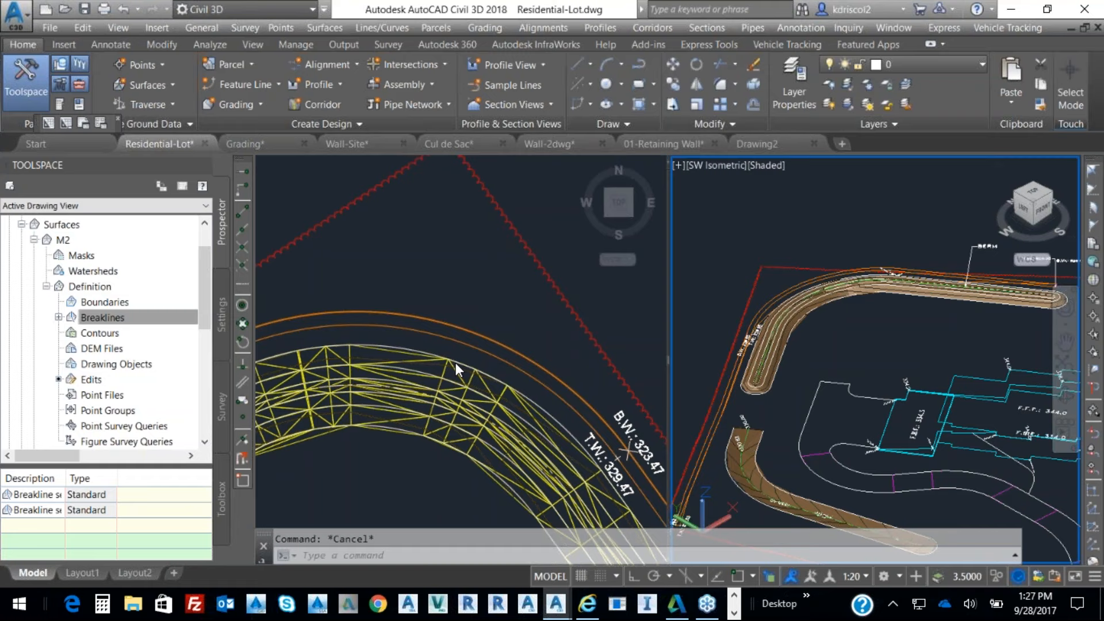
Select the feature lines along both driveway edges and the parking area, and start adding them to a surface as breaklines.
{"action": "left_click", "coordinate": [482, 309]}
{"action": "middle_click_drag", "start_coordinate": [493, 315], "coordinate": [395, 258]}
{"action": "scroll", "coordinate": [547, 443], "scroll_direction": "down", "scroll_amount": 3}
{"action": "middle_click_drag", "start_coordinate": [547, 443], "coordinate": [432, 343]}
{"action": "middle_click_drag", "start_coordinate": [431, 512], "coordinate": [436, 395]}
{"action": "mouse_move", "coordinate": [314, 446]}
{"action": "middle_mouse_down"}
{"action": "mouse_move", "coordinate": [451, 385]}
{"action": "mouse_move", "coordinate": [513, 386]}
{"action": "mouse_move", "coordinate": [510, 321]}
{"action": "middle_mouse_up"}
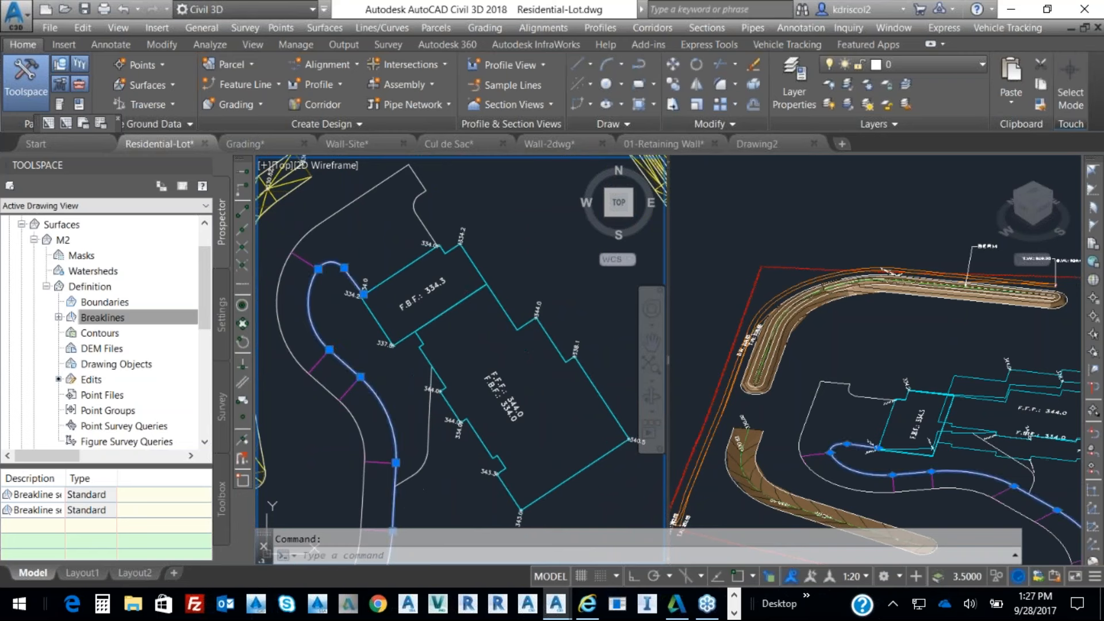
{"action": "left_click", "coordinate": [318, 328]}
{"action": "left_click", "coordinate": [424, 226]}
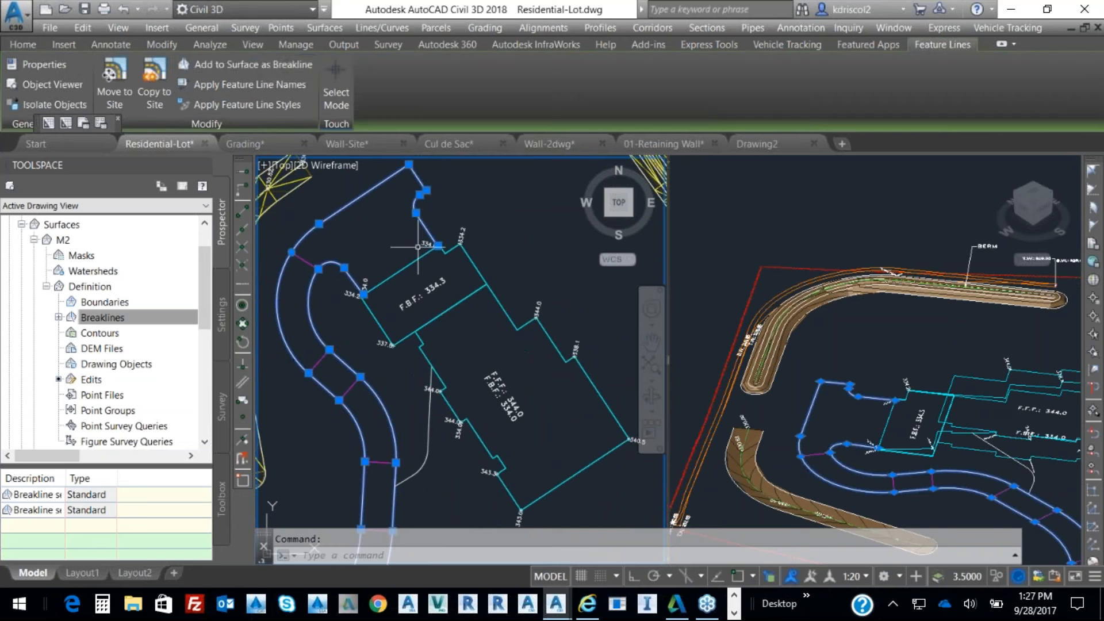
{"action": "left_click", "coordinate": [271, 67]}
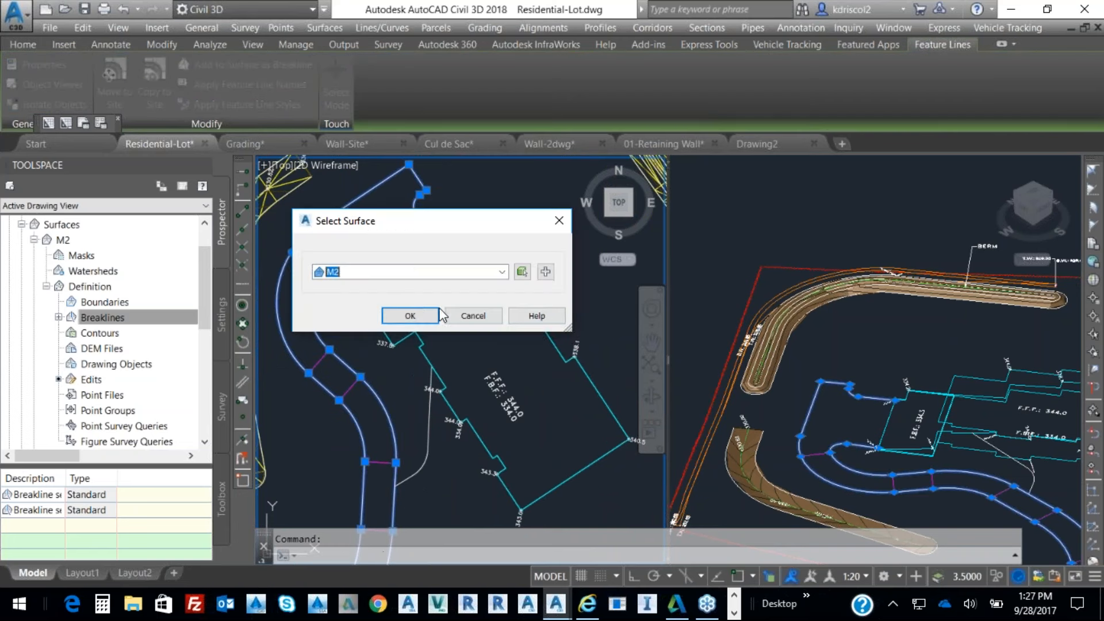
Create a TIN surface named House with the Contours-Pr-1Ft style for the driveway breaklines.
{"action": "left_click", "coordinate": [546, 274]}
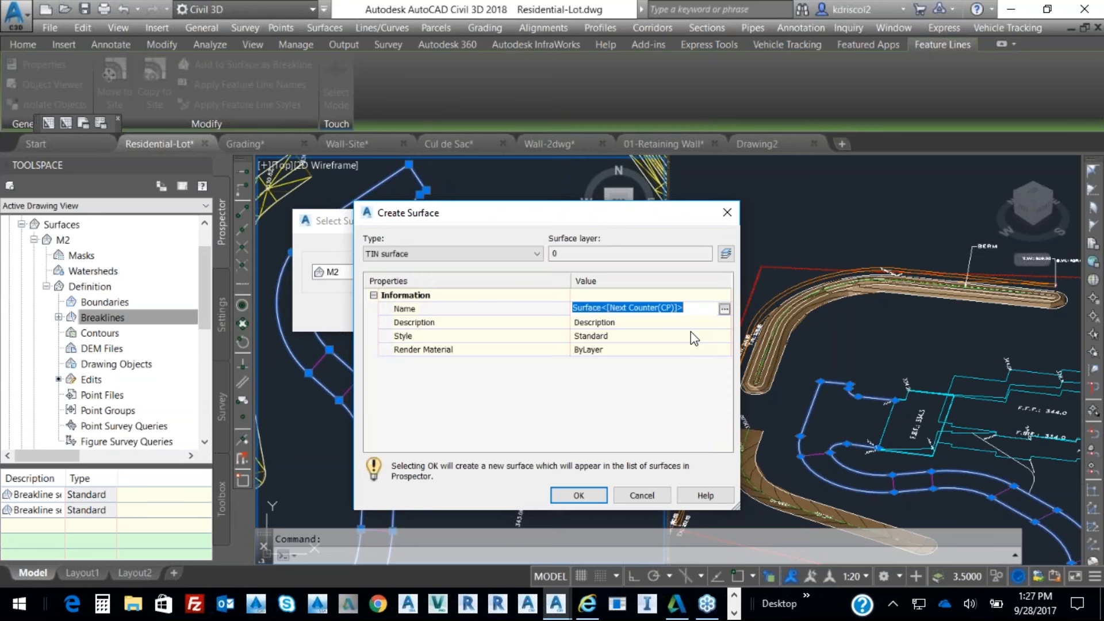
{"action": "type", "text": "House"}
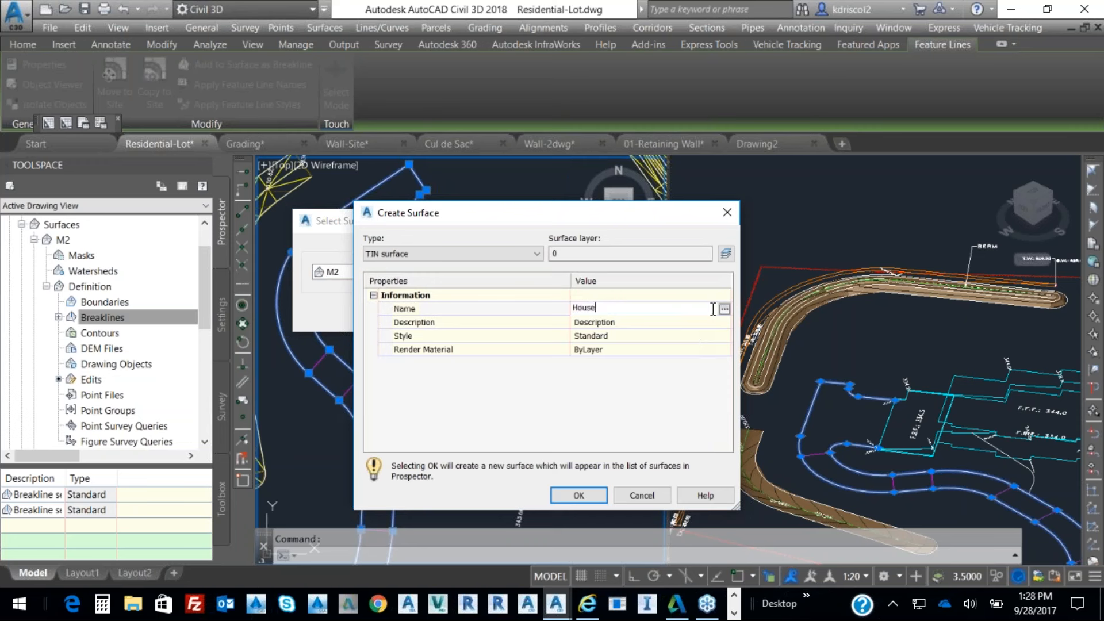
{"action": "left_click", "coordinate": [722, 336]}
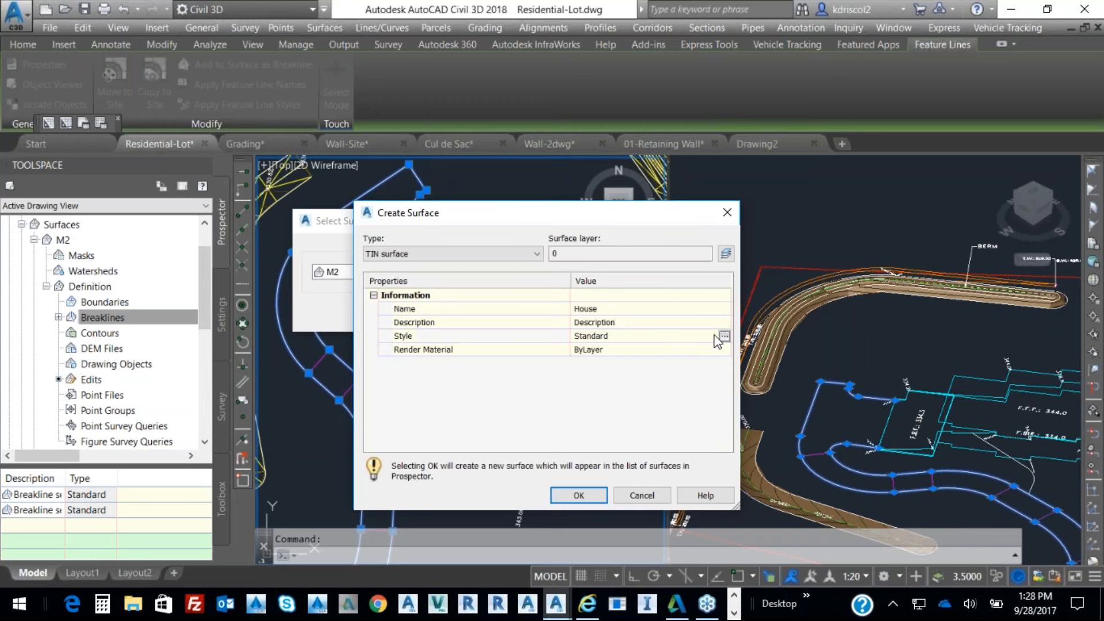
{"action": "left_click", "coordinate": [724, 337]}
{"action": "left_click", "coordinate": [364, 130]}
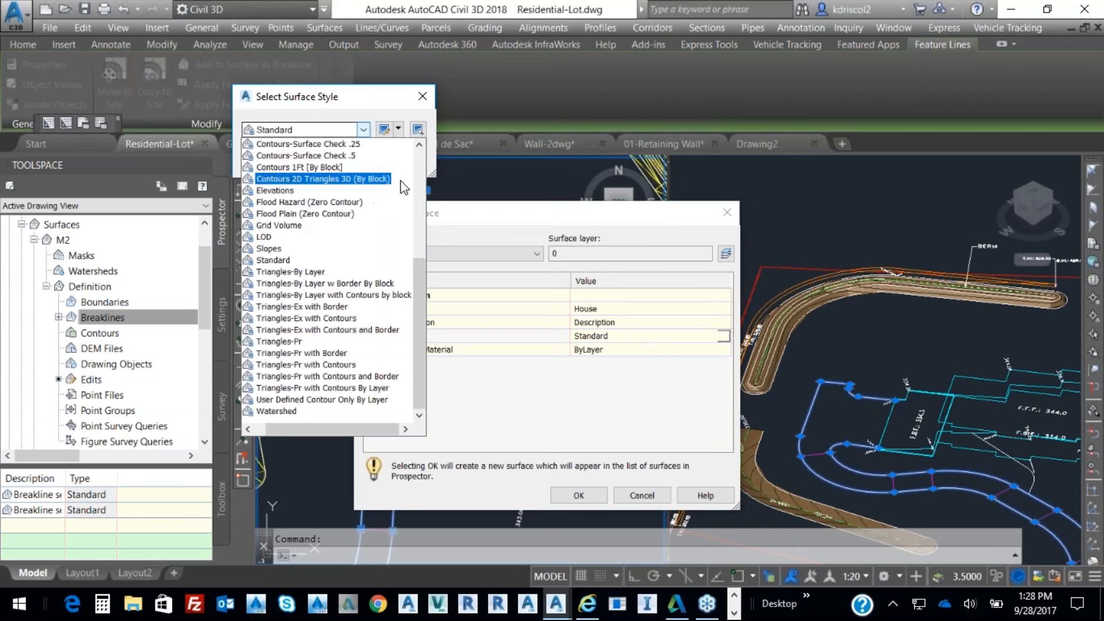
{"action": "scroll", "coordinate": [426, 172], "scroll_direction": "up", "scroll_amount": 6}
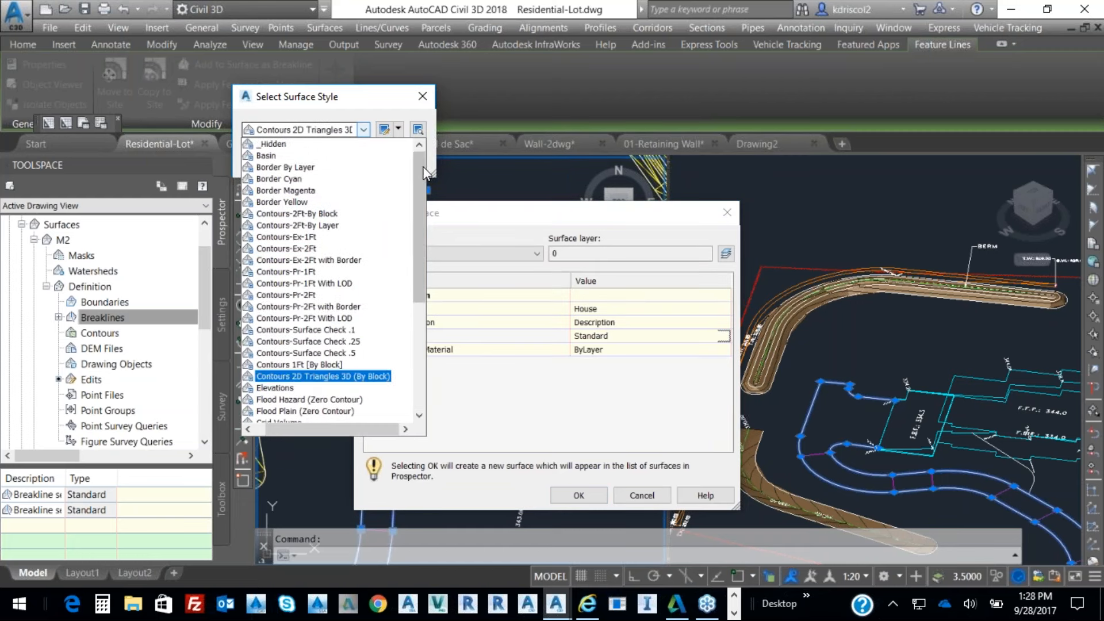
{"action": "left_click", "coordinate": [305, 272]}
{"action": "key", "text": "Return"}
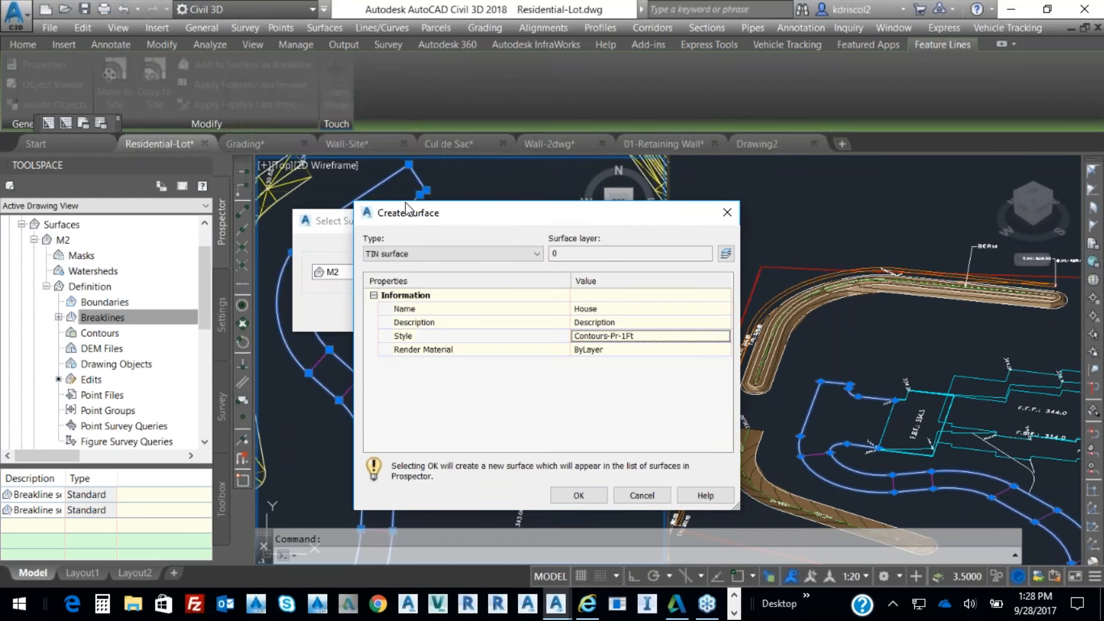
{"action": "left_click", "coordinate": [581, 496]}
Add the driveway feature lines to House as Standard breaklines with a 1.000' mid-ordinate distance and check the surface in 3D.
{"action": "left_click", "coordinate": [410, 316]}
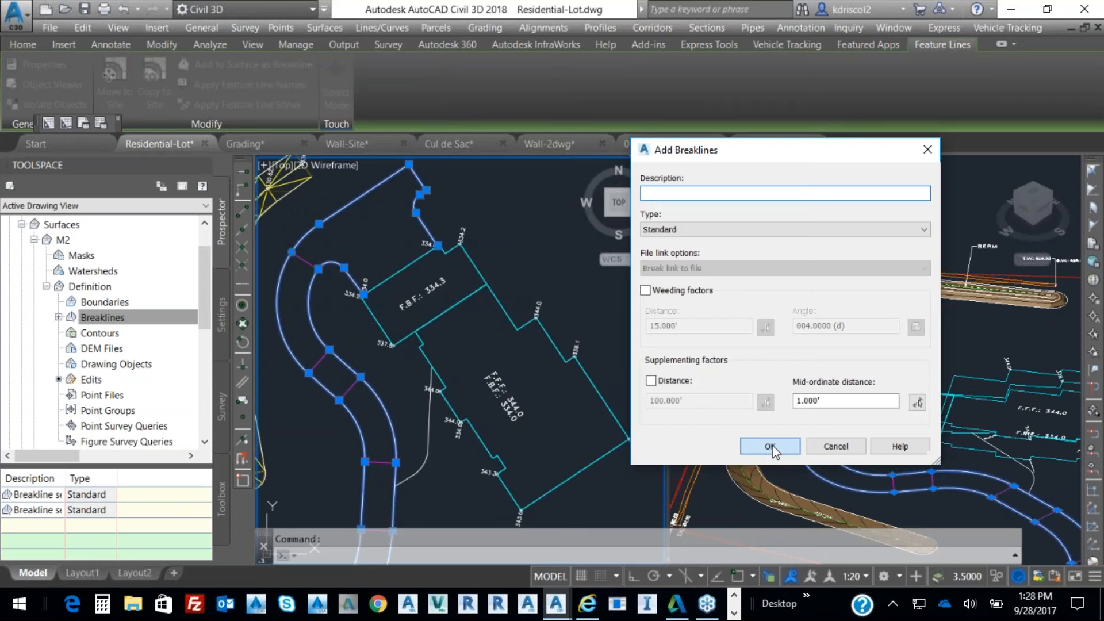
{"action": "left_click", "coordinate": [770, 447]}
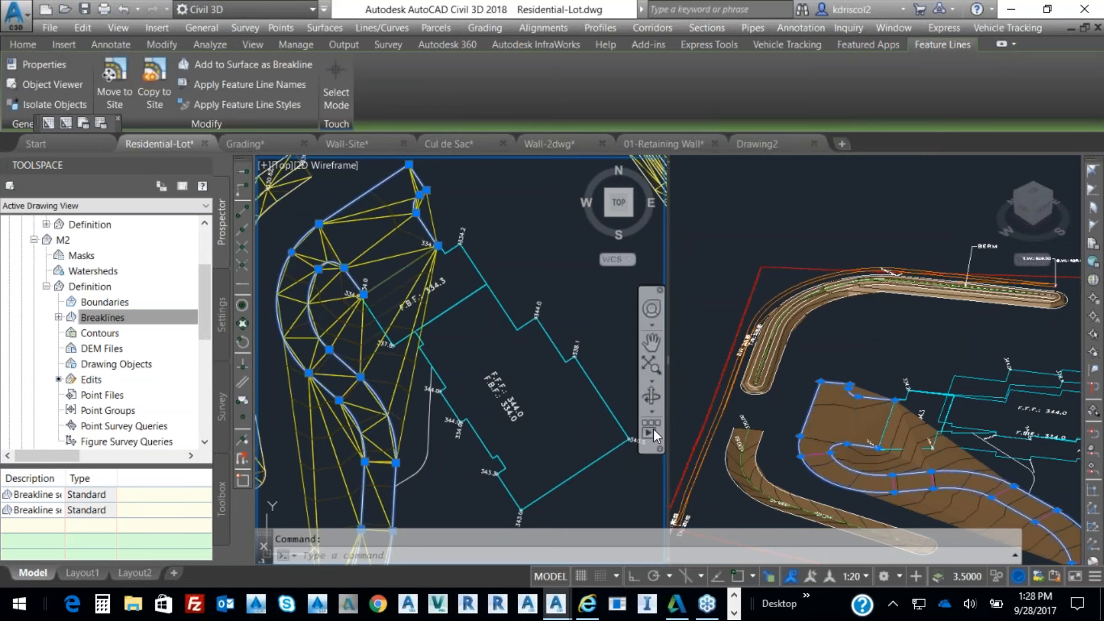
{"action": "key", "text": "Escape"}
{"action": "left_click", "coordinate": [978, 327]}
{"action": "scroll", "coordinate": [975, 327], "scroll_direction": "up", "scroll_amount": 5}
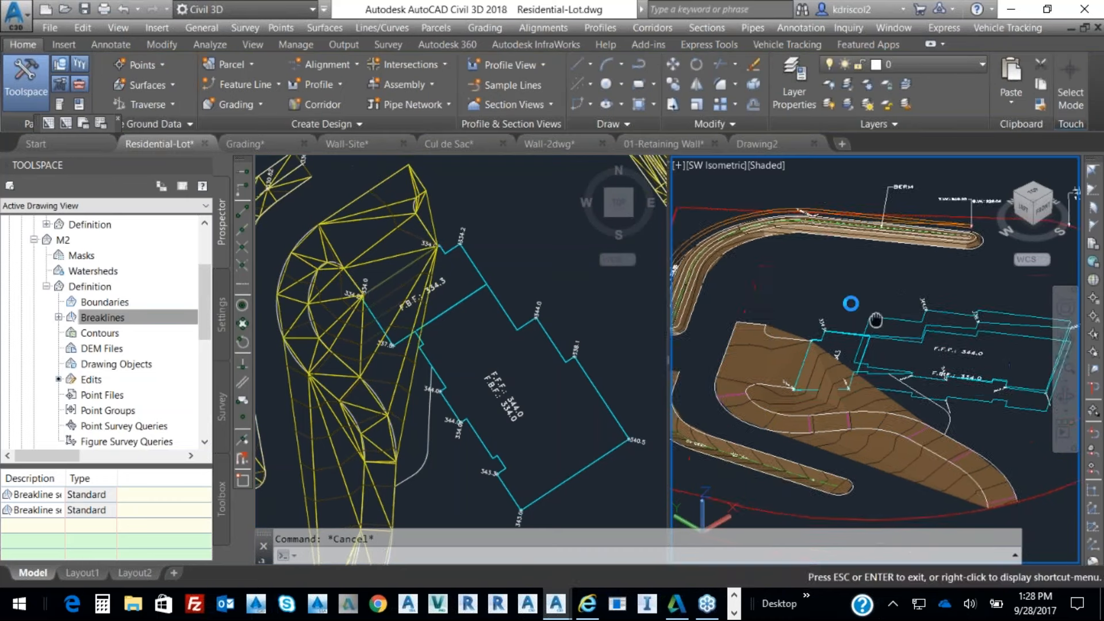
{"action": "scroll", "coordinate": [962, 365], "scroll_direction": "down", "scroll_amount": 3}
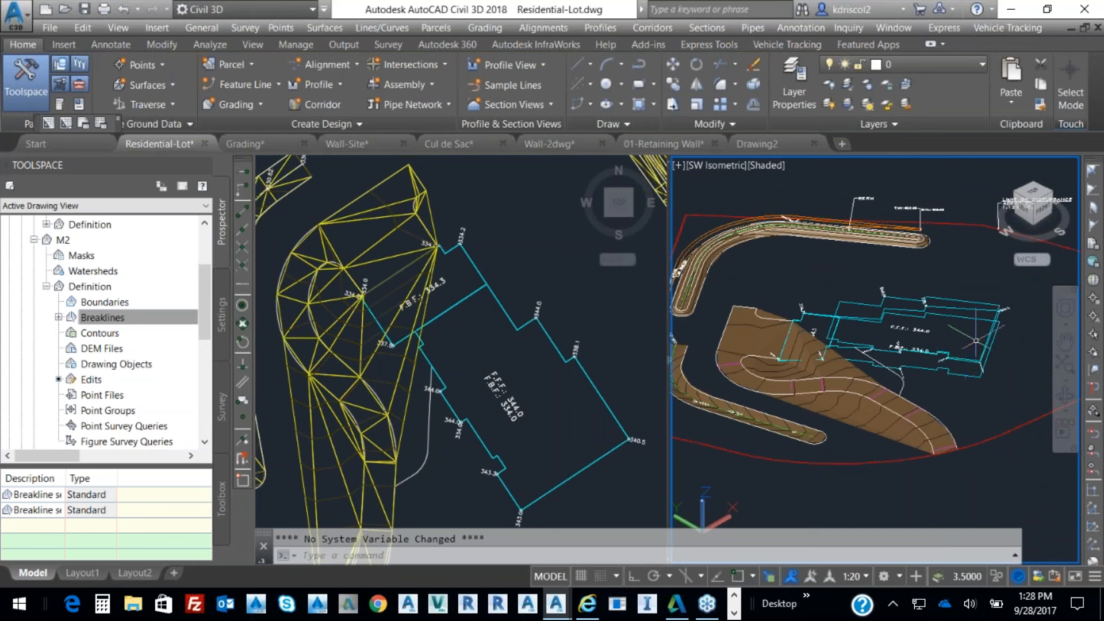
Add the main building's lower outline to House as a Standard breakline with a 1.000' mid-ordinate distance.
{"action": "scroll", "coordinate": [962, 392], "scroll_direction": "up", "scroll_amount": 3}
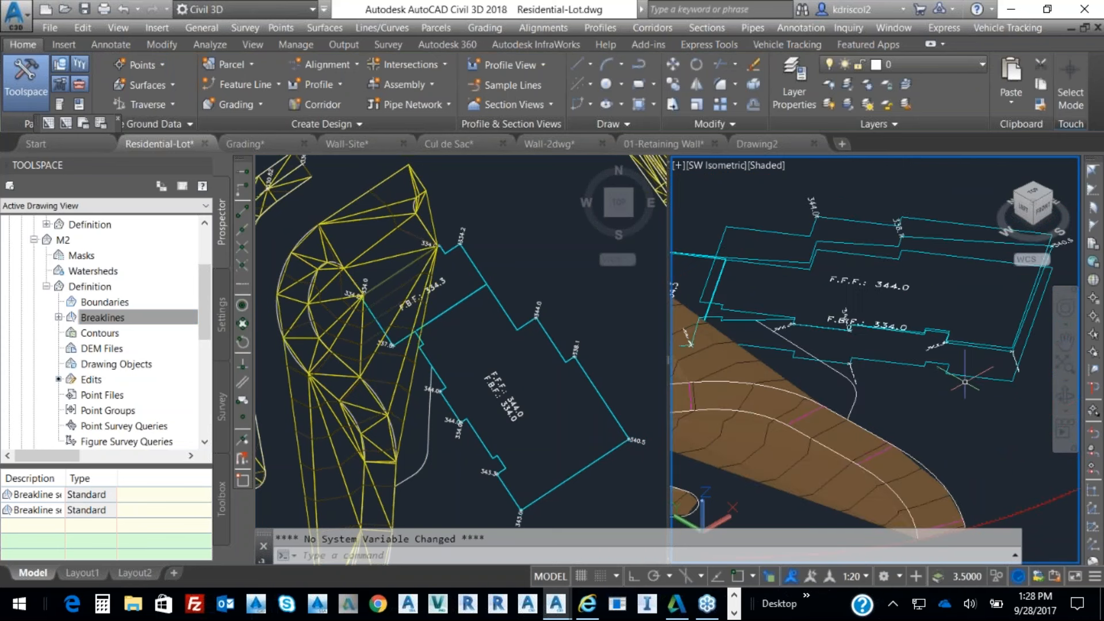
{"action": "left_click", "coordinate": [954, 370]}
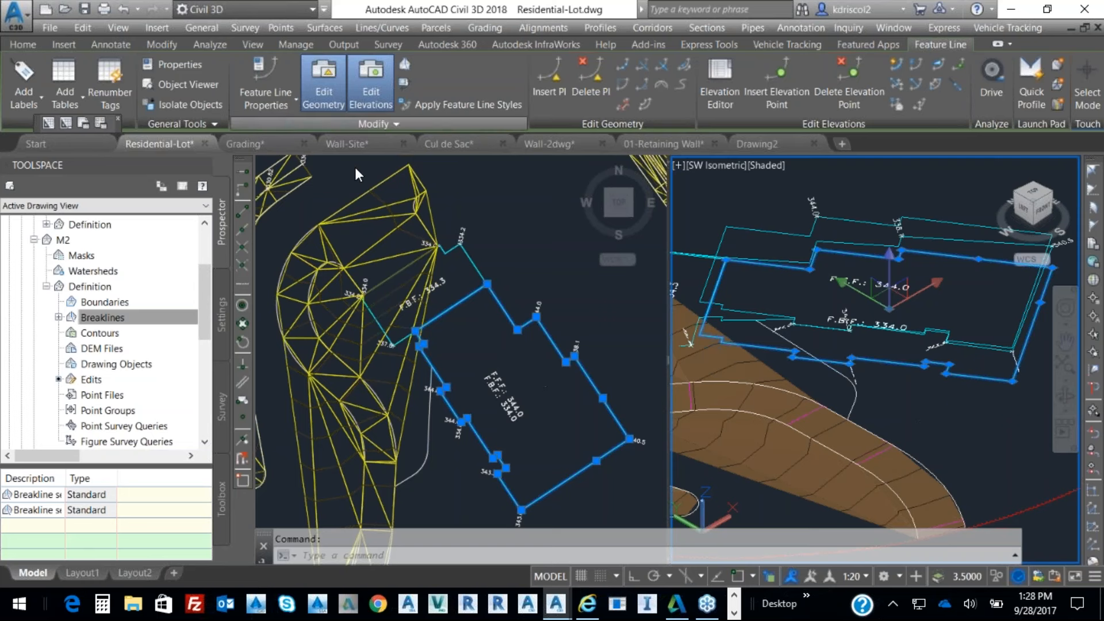
{"action": "right_click", "coordinate": [528, 226]}
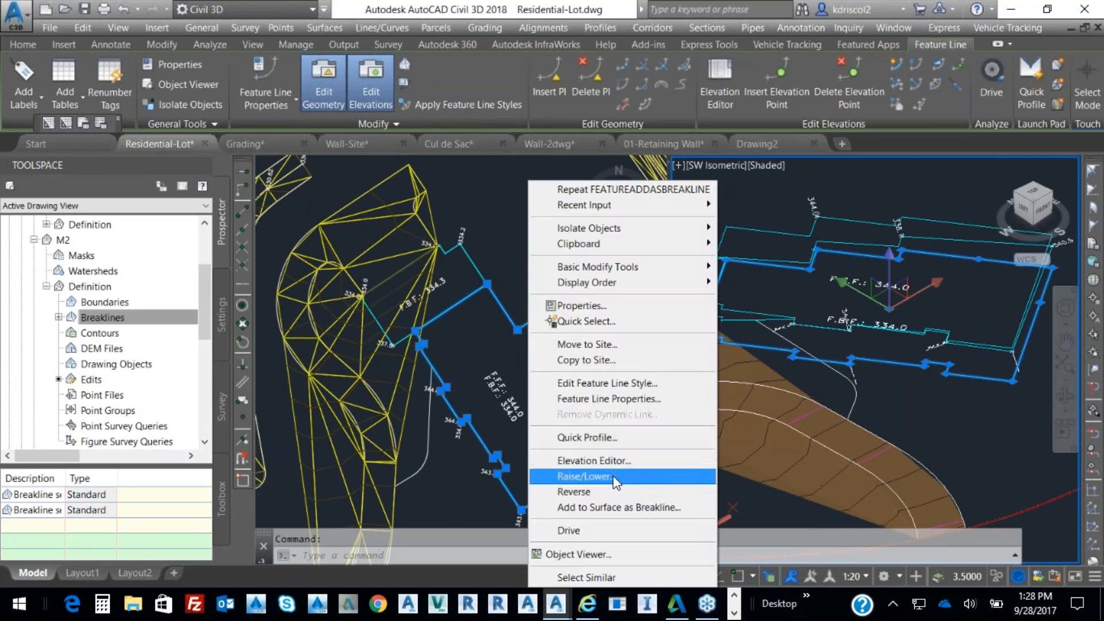
{"action": "left_click", "coordinate": [623, 508]}
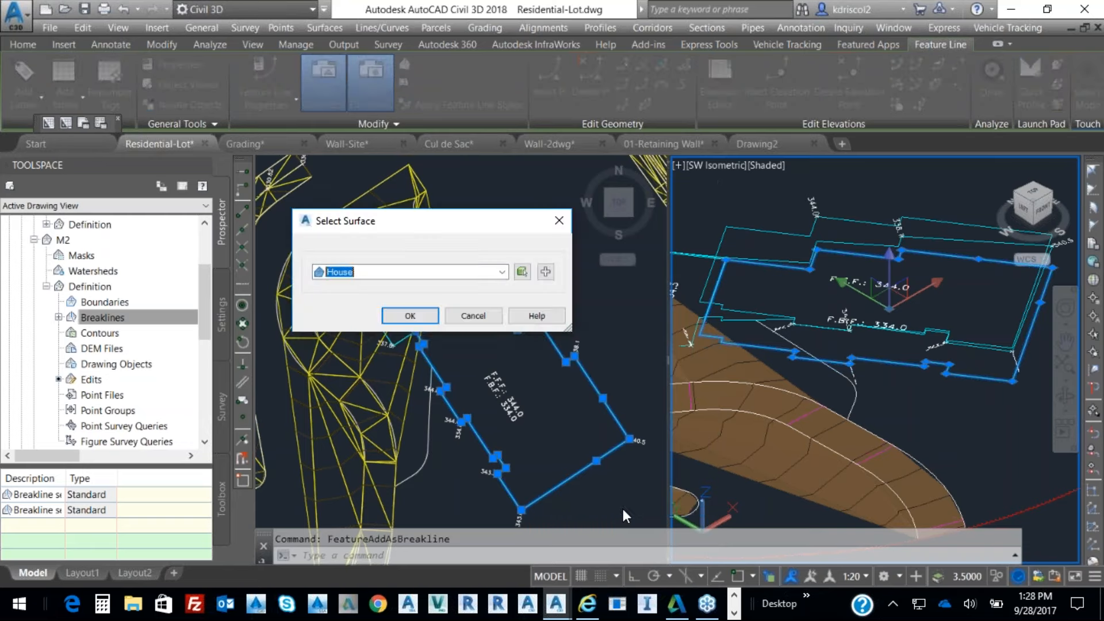
{"action": "left_click", "coordinate": [396, 315]}
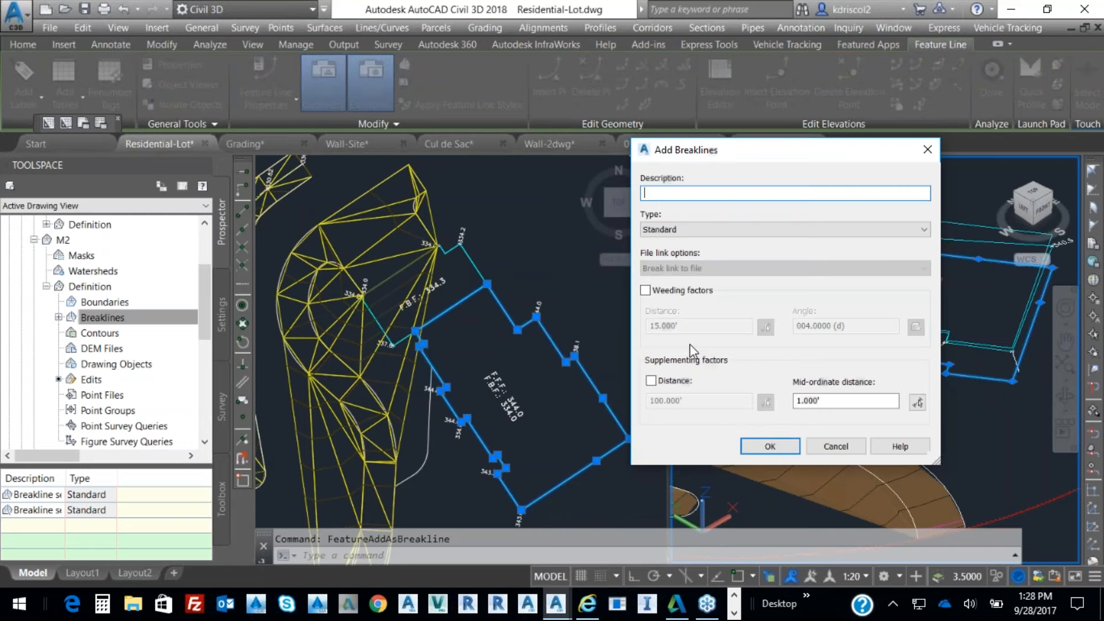
{"action": "left_click", "coordinate": [769, 447]}
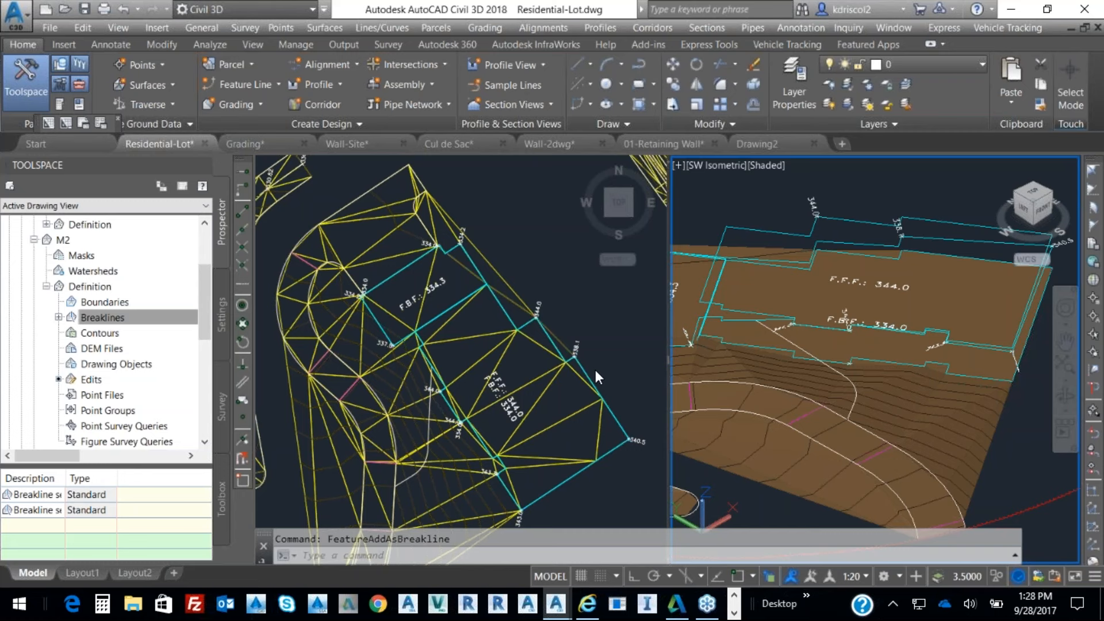
Add the main building's upper outline to House as a Standard breakline with a 1.000' mid-ordinate distance and check it in 3D.
{"action": "left_click", "coordinate": [552, 280]}
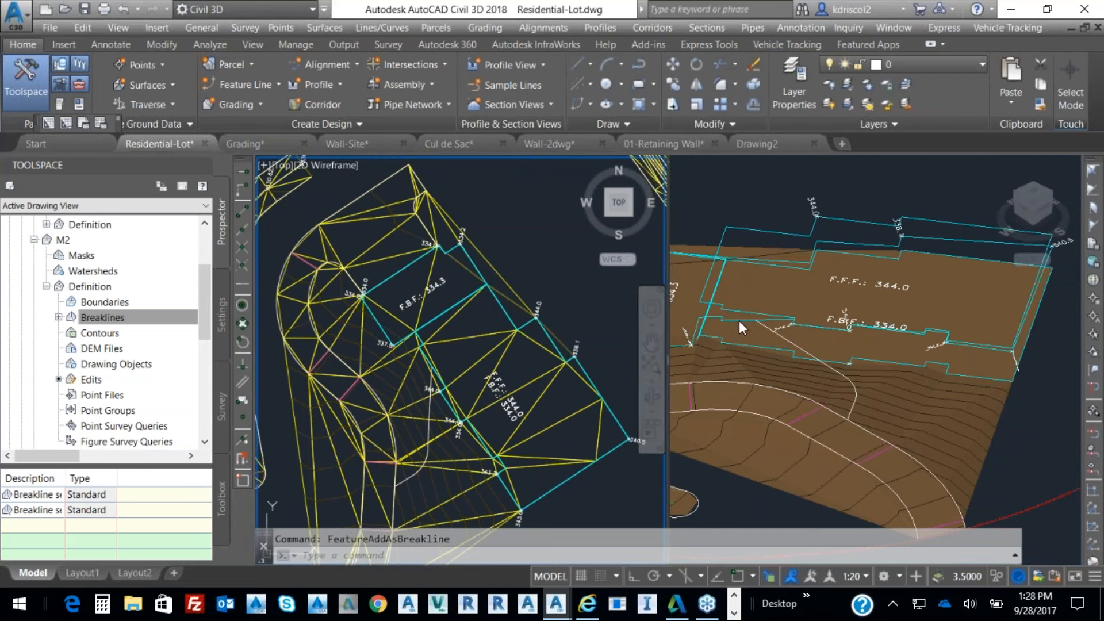
{"action": "left_click", "coordinate": [803, 223]}
{"action": "left_click", "coordinate": [493, 319]}
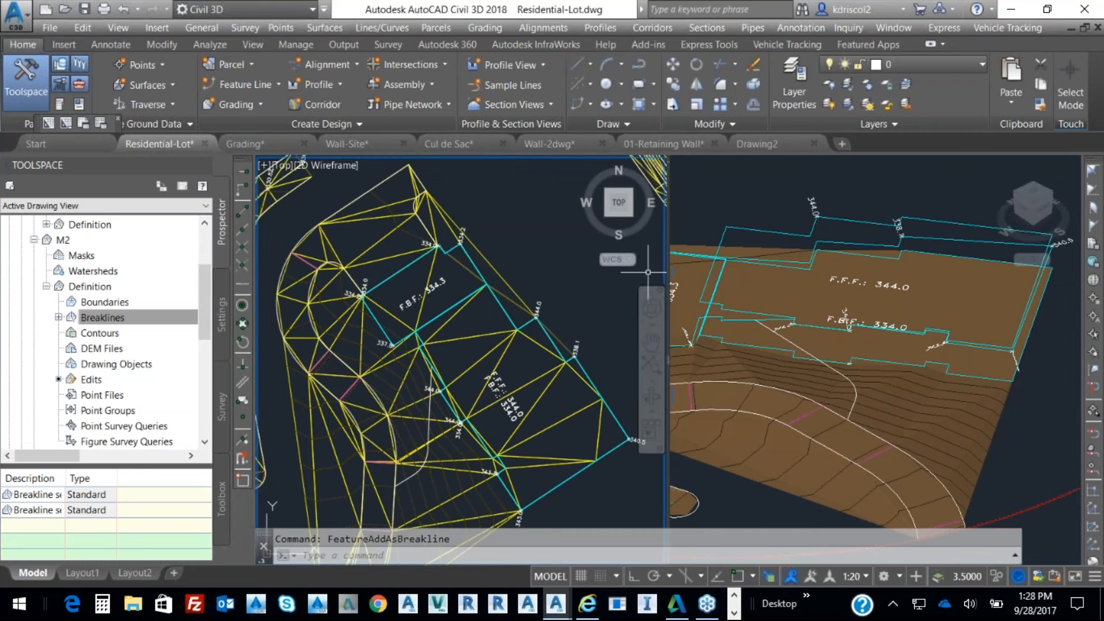
{"action": "left_click", "coordinate": [771, 223]}
{"action": "left_click", "coordinate": [788, 233]}
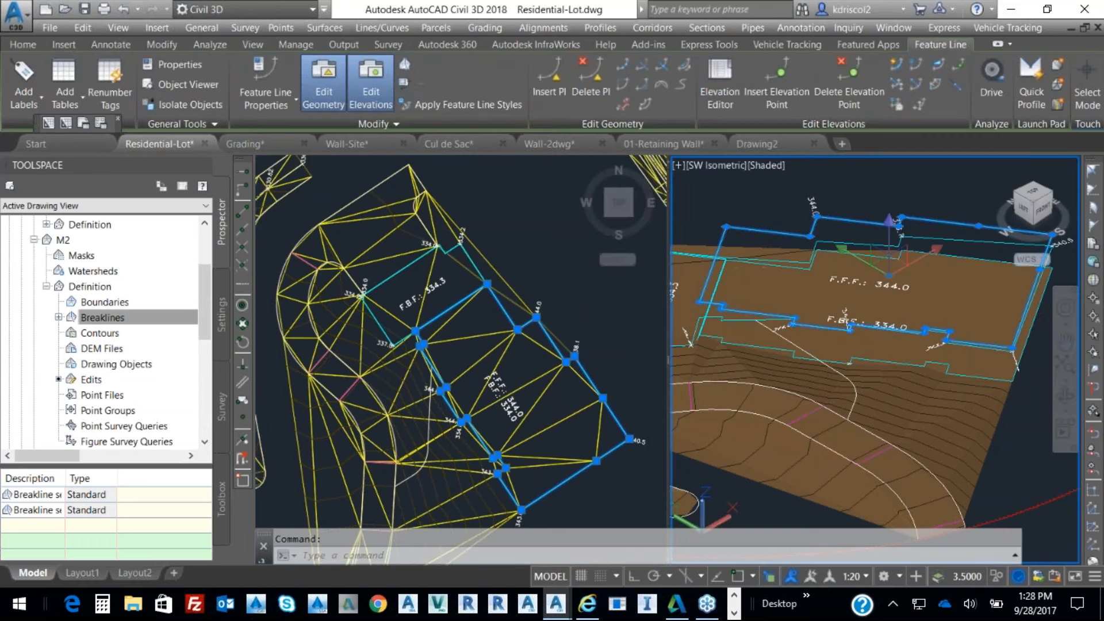
{"action": "right_click", "coordinate": [548, 285]}
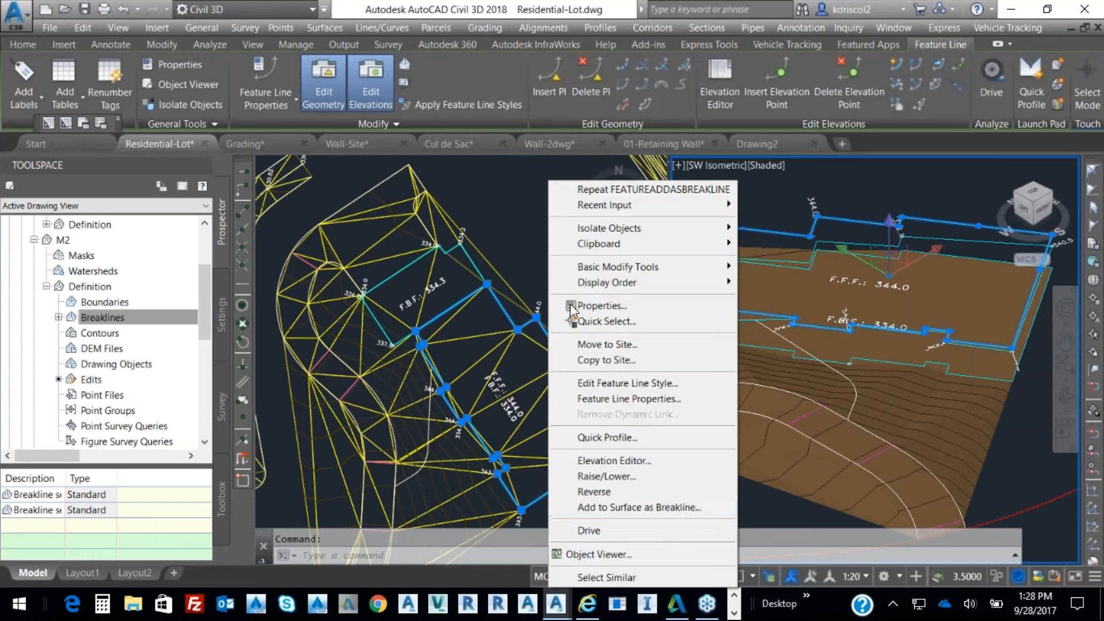
{"action": "left_click", "coordinate": [624, 508]}
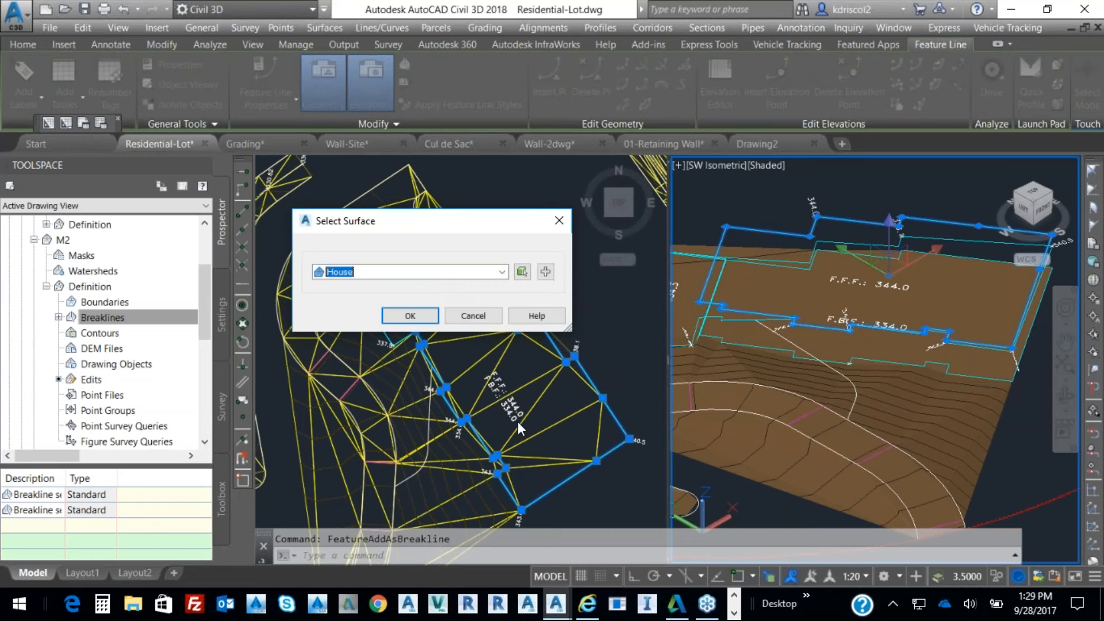
{"action": "left_click", "coordinate": [423, 316]}
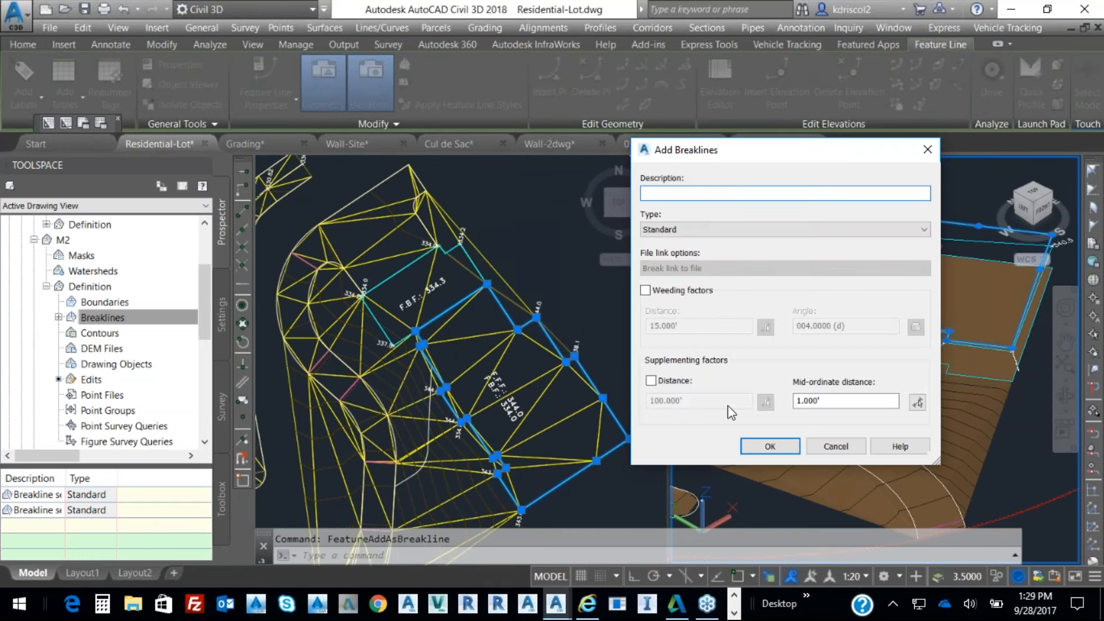
{"action": "left_click", "coordinate": [769, 445]}
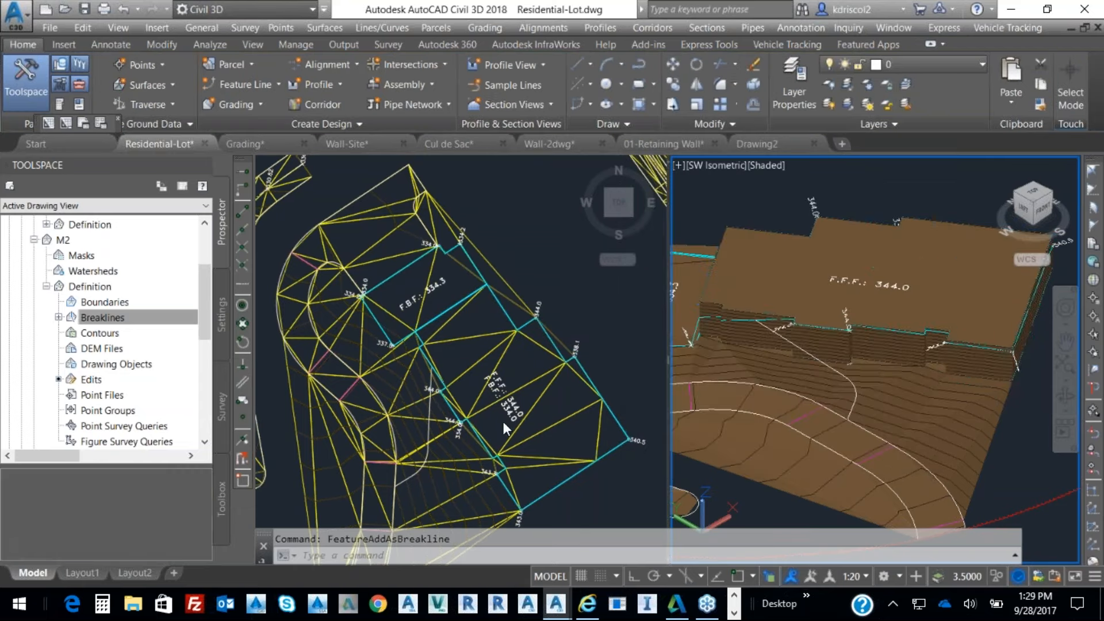
{"action": "middle_click_drag", "start_coordinate": [849, 381], "coordinate": [925, 370]}
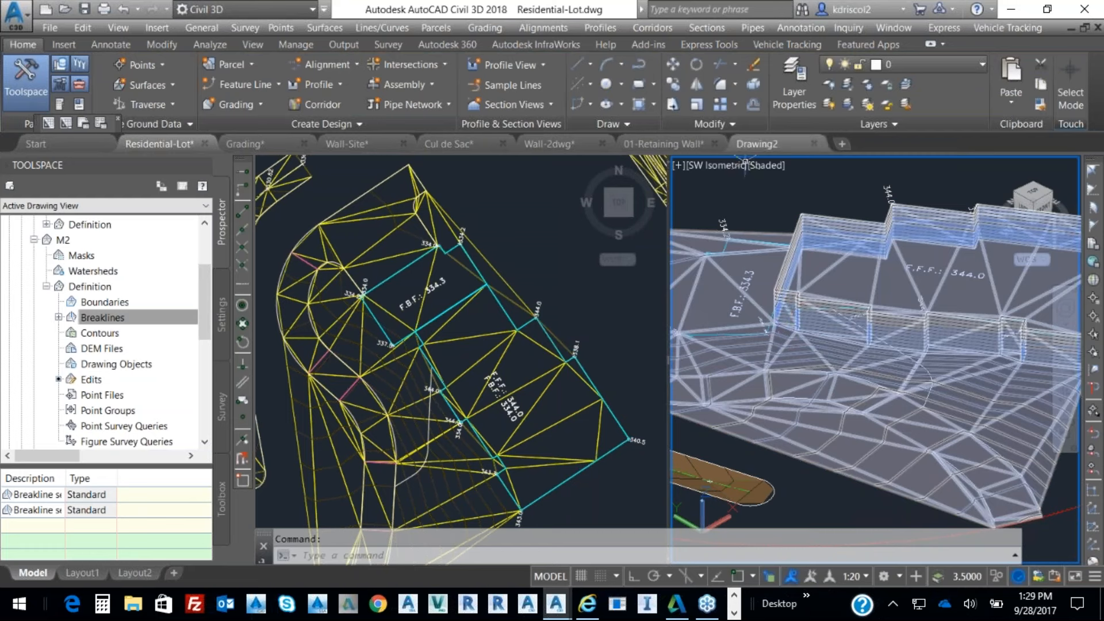
Add the lower feature line around the whole building and garage to House as a Standard breakline with a 1.000' mid-ordinate distance.
{"action": "left_click", "coordinate": [781, 312]}
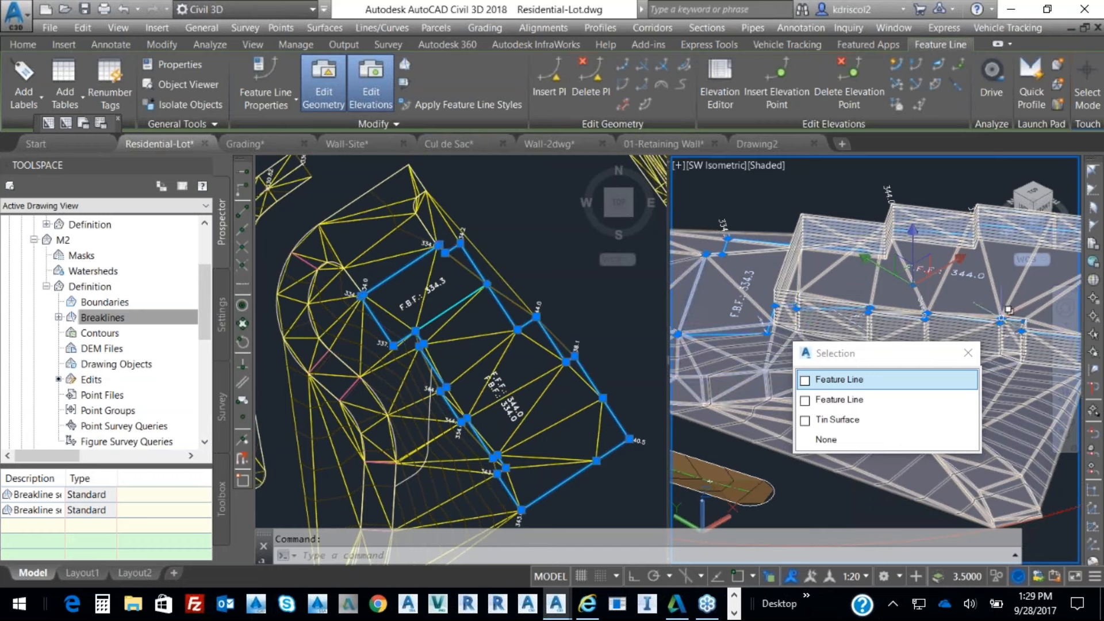
{"action": "left_click", "coordinate": [878, 390]}
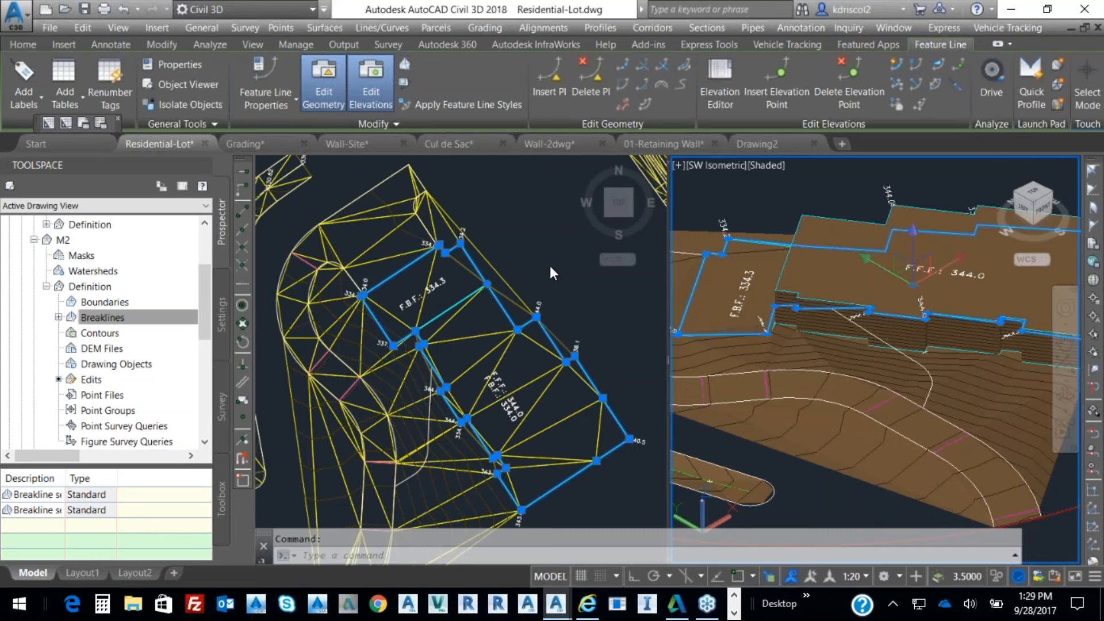
{"action": "right_click", "coordinate": [550, 266]}
{"action": "left_click", "coordinate": [616, 509]}
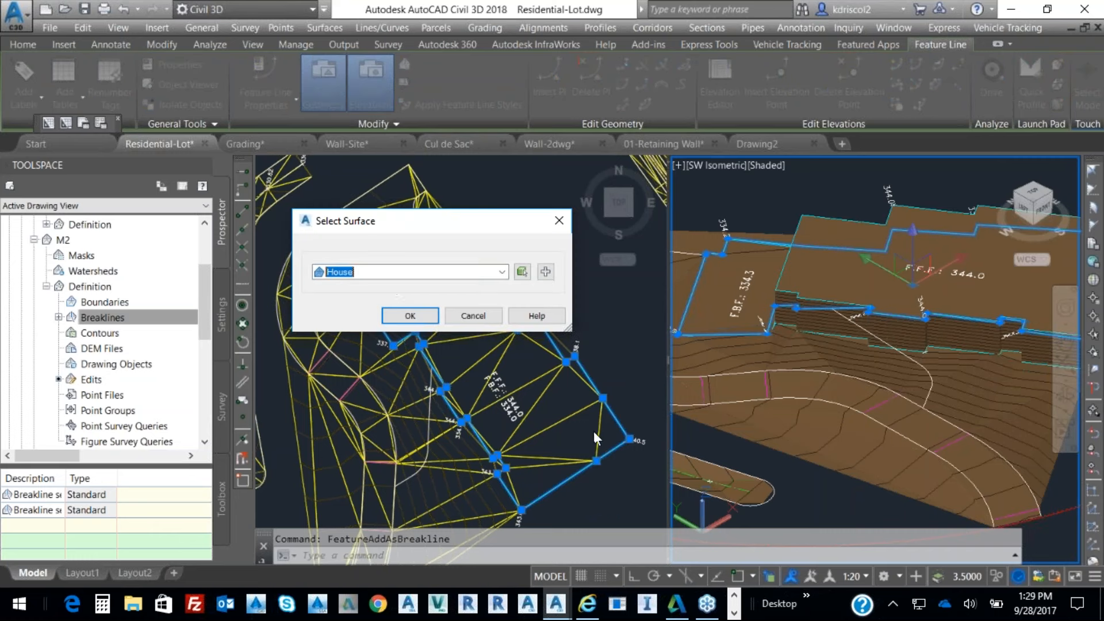
{"action": "left_click", "coordinate": [410, 316]}
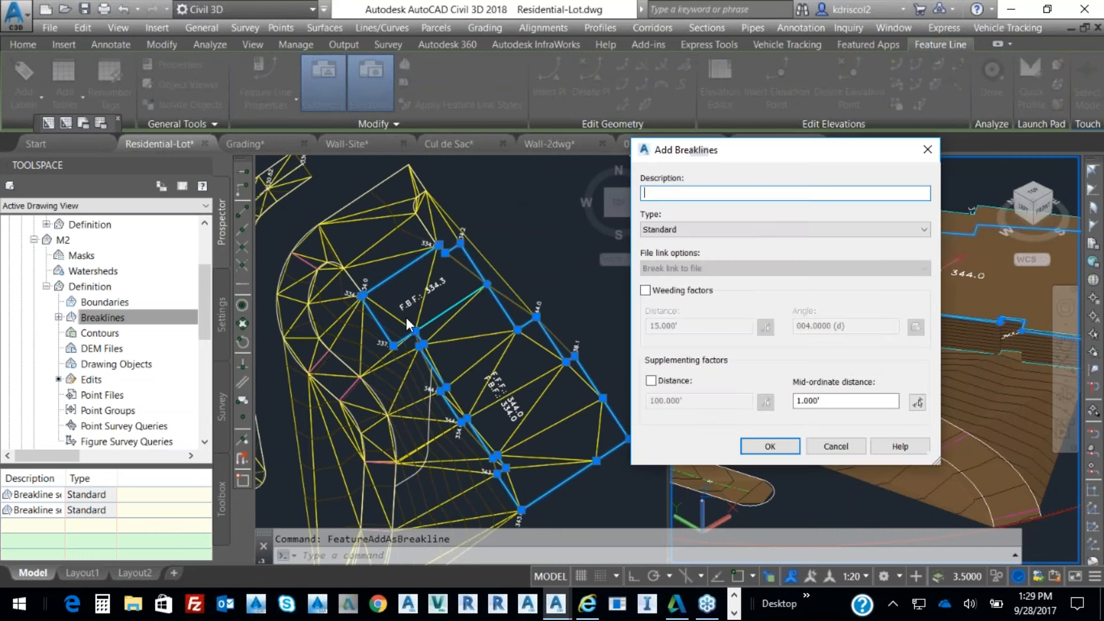
{"action": "left_click", "coordinate": [765, 439]}
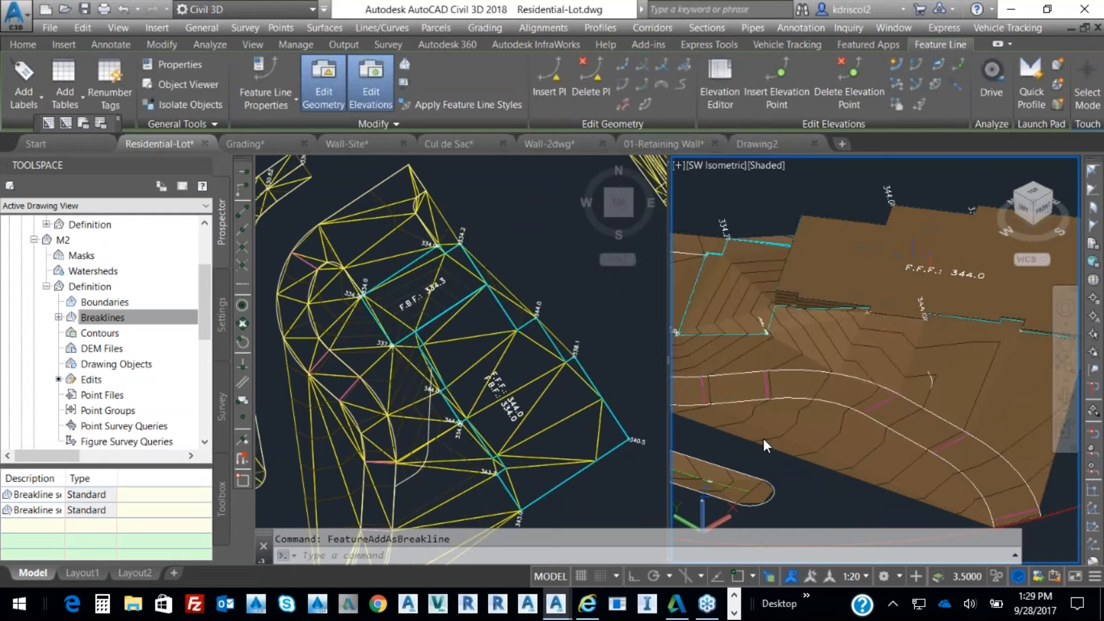
Examine the House surface's vertical building walls from behind in the 3D view.
{"action": "left_click", "coordinate": [801, 319]}
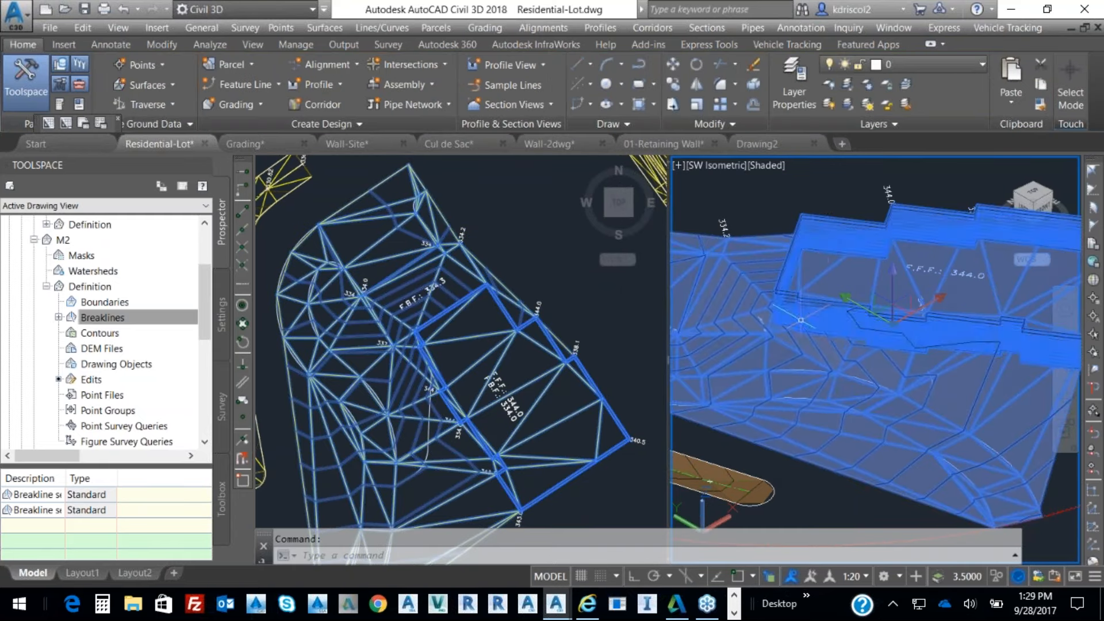
{"action": "key", "text": "Escape"}
{"action": "right_click", "coordinate": [843, 210]}
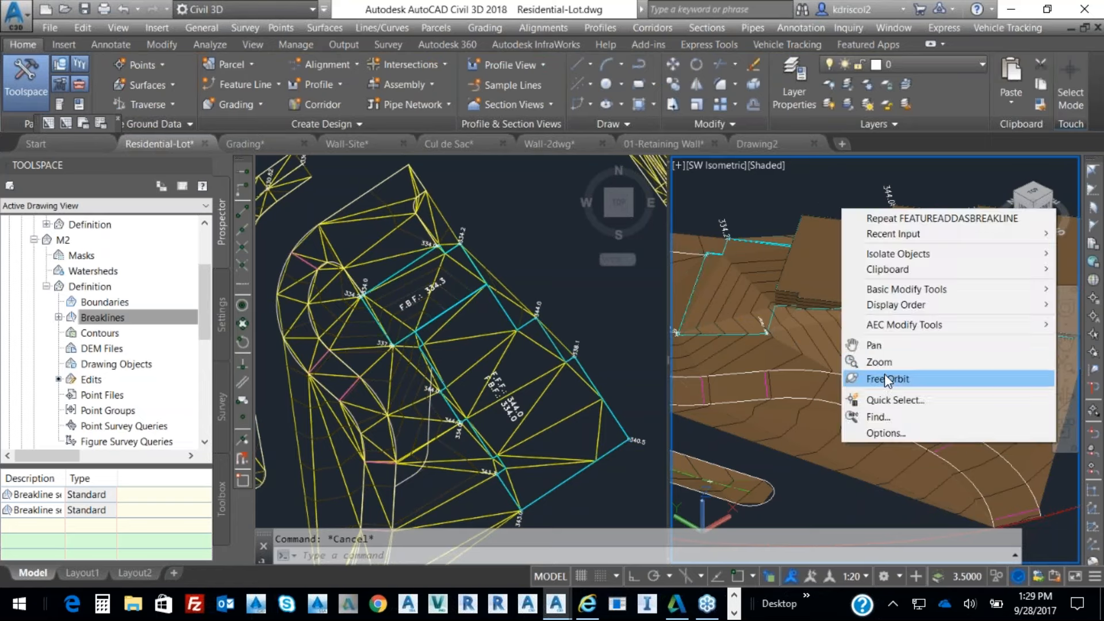
{"action": "left_click", "coordinate": [888, 376]}
{"action": "left_click_drag", "start_coordinate": [884, 374], "coordinate": [781, 410]}
{"action": "left_click_drag", "start_coordinate": [992, 270], "coordinate": [885, 324]}
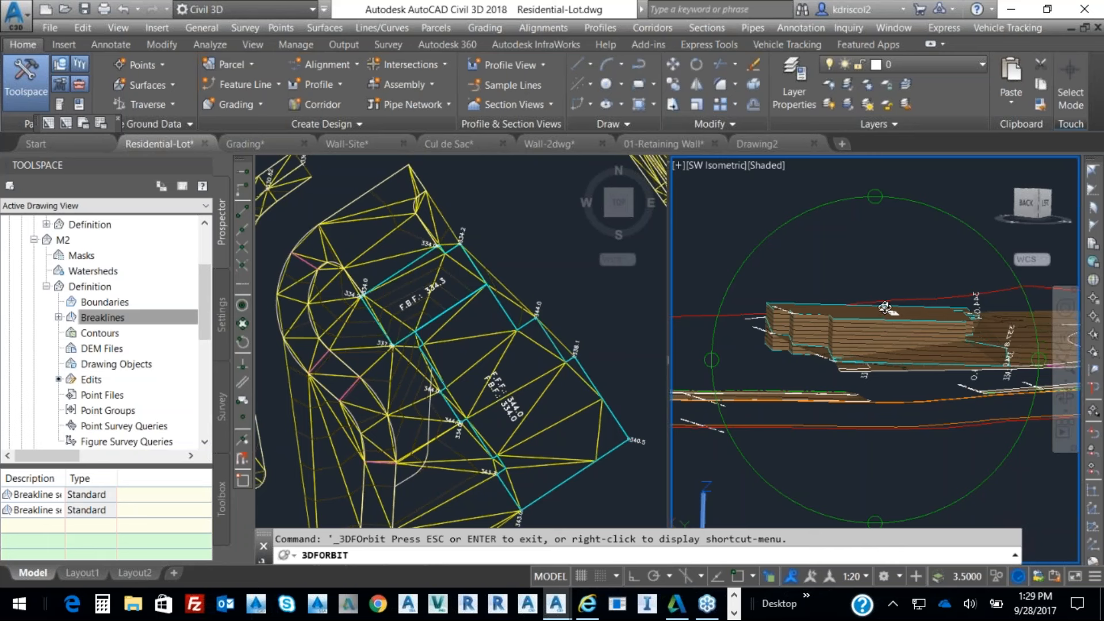
{"action": "right_click", "coordinate": [880, 241]}
{"action": "left_click", "coordinate": [911, 249]}
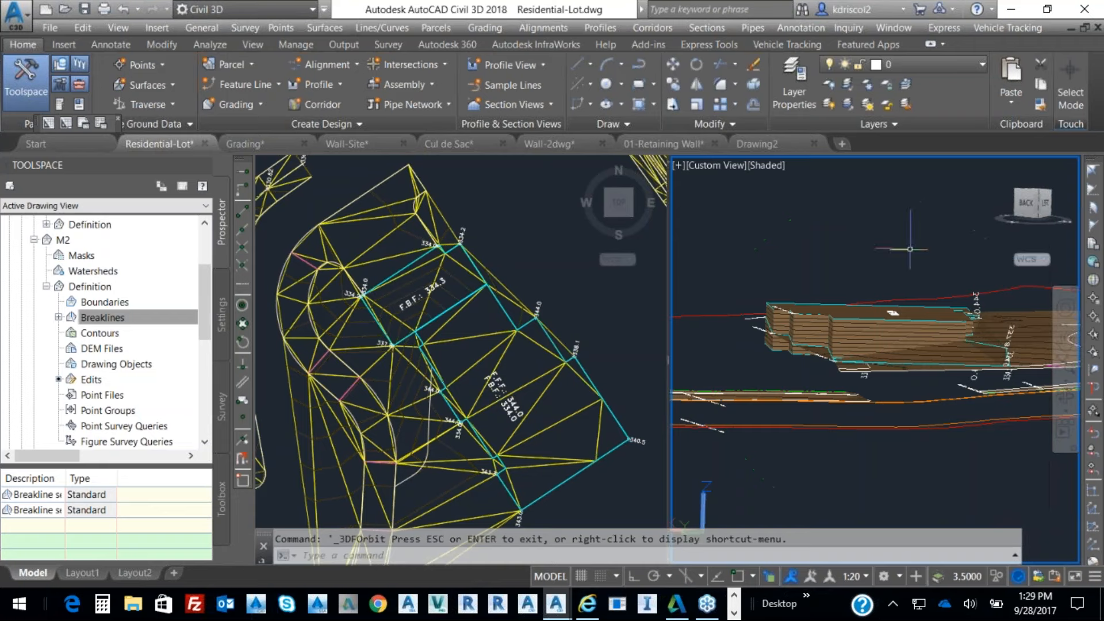
Select all feature lines similar to the building's upper outline and add them to House as breaklines.
{"action": "left_click", "coordinate": [481, 254]}
{"action": "scroll", "coordinate": [488, 249], "scroll_direction": "down", "scroll_amount": 3}
{"action": "scroll", "coordinate": [491, 289], "scroll_direction": "up", "scroll_amount": 2}
{"action": "scroll", "coordinate": [492, 289], "scroll_direction": "up", "scroll_amount": 5}
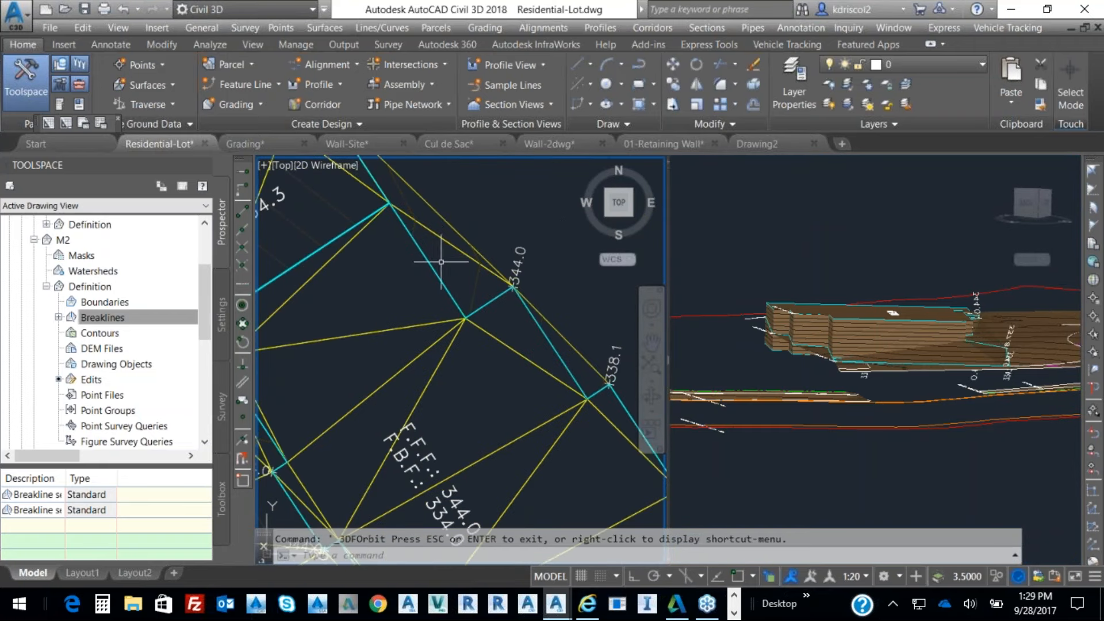
{"action": "scroll", "coordinate": [399, 284], "scroll_direction": "up", "scroll_amount": 3}
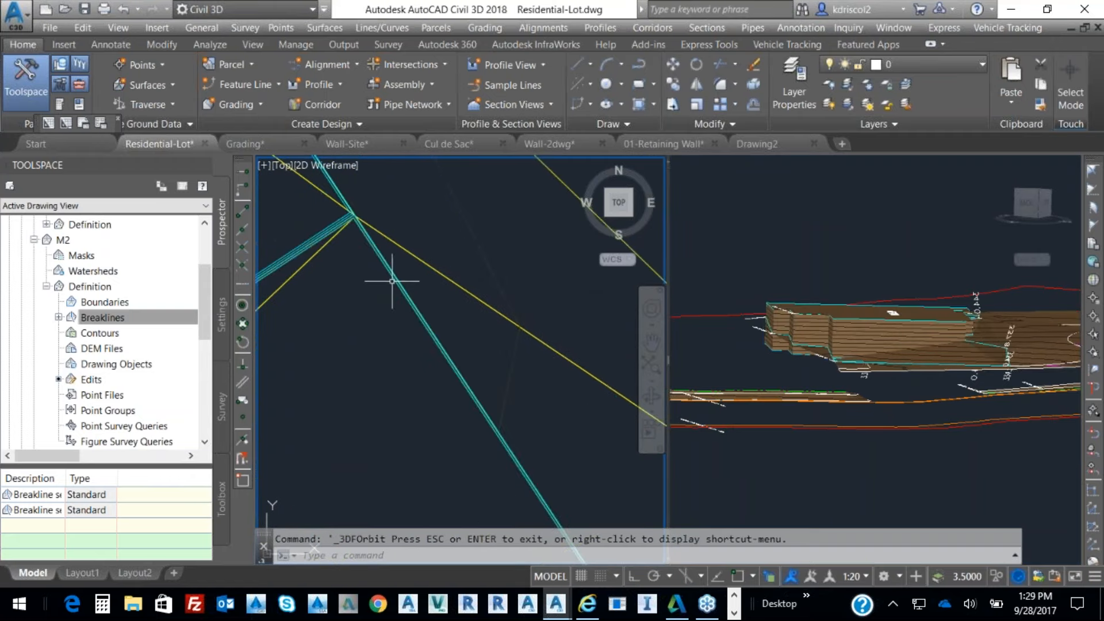
{"action": "left_click", "coordinate": [393, 280]}
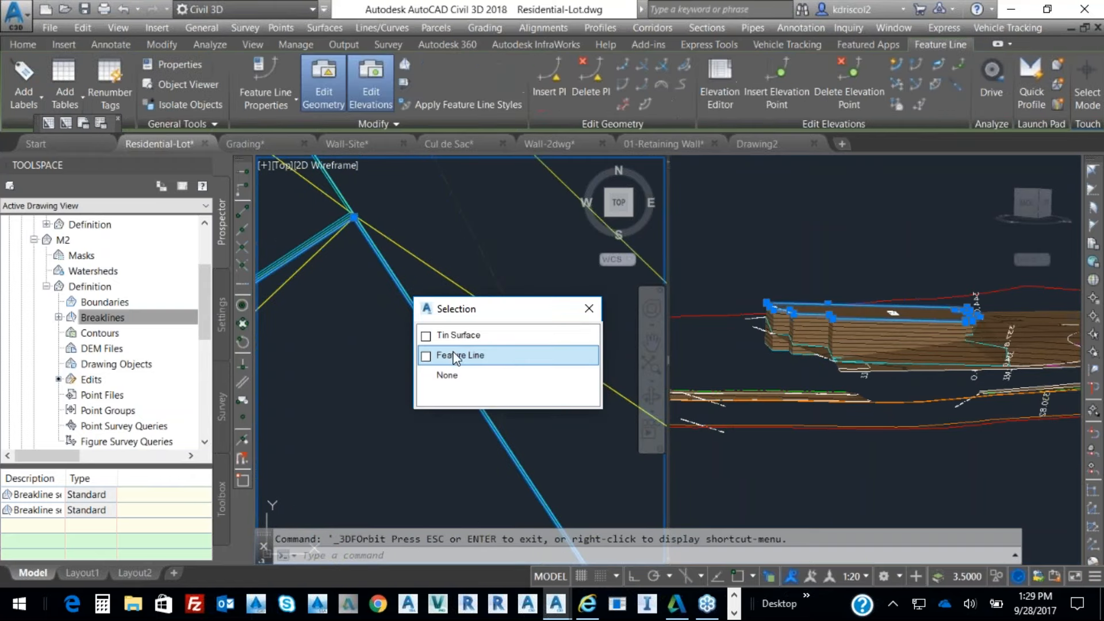
{"action": "left_click", "coordinate": [490, 360]}
{"action": "right_click", "coordinate": [509, 282]}
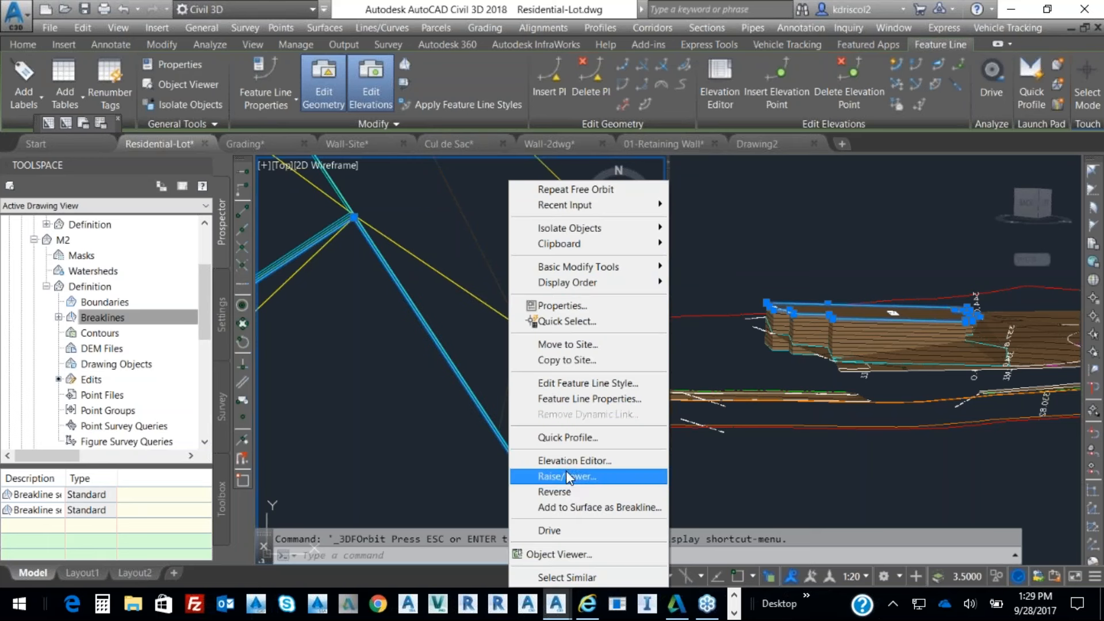
{"action": "left_click", "coordinate": [569, 577]}
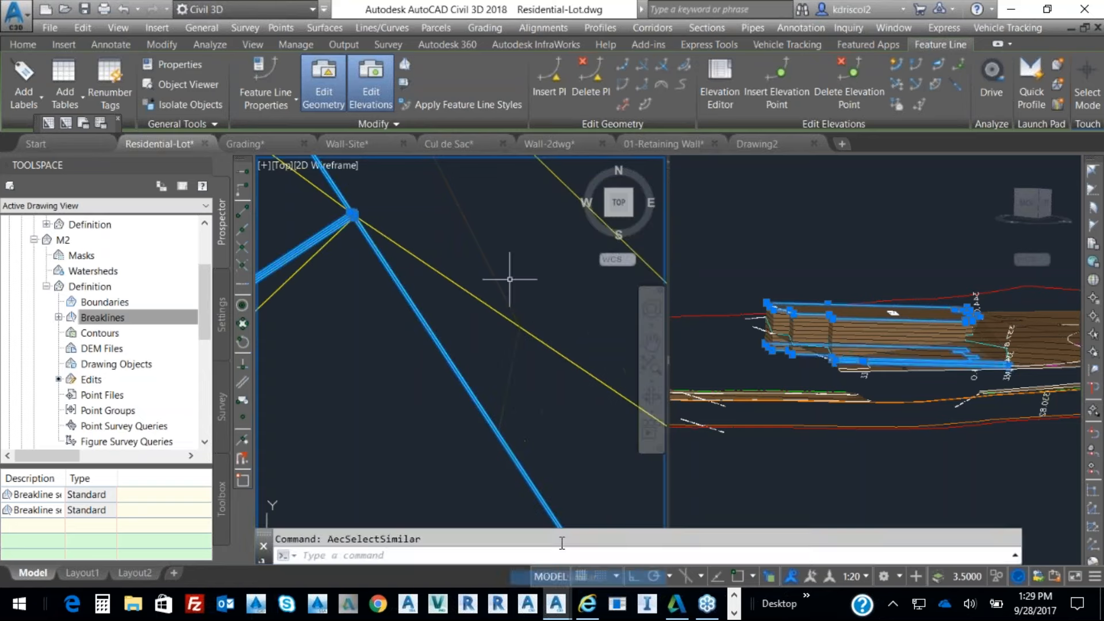
{"action": "scroll", "coordinate": [465, 246], "scroll_direction": "down", "scroll_amount": 5}
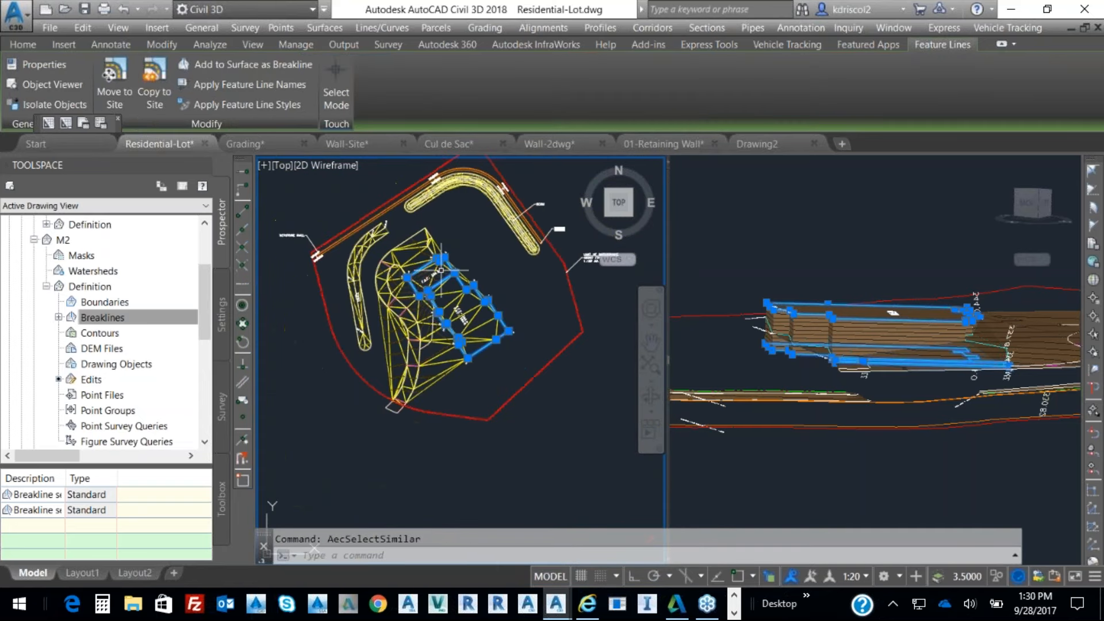
{"action": "right_click", "coordinate": [468, 228]}
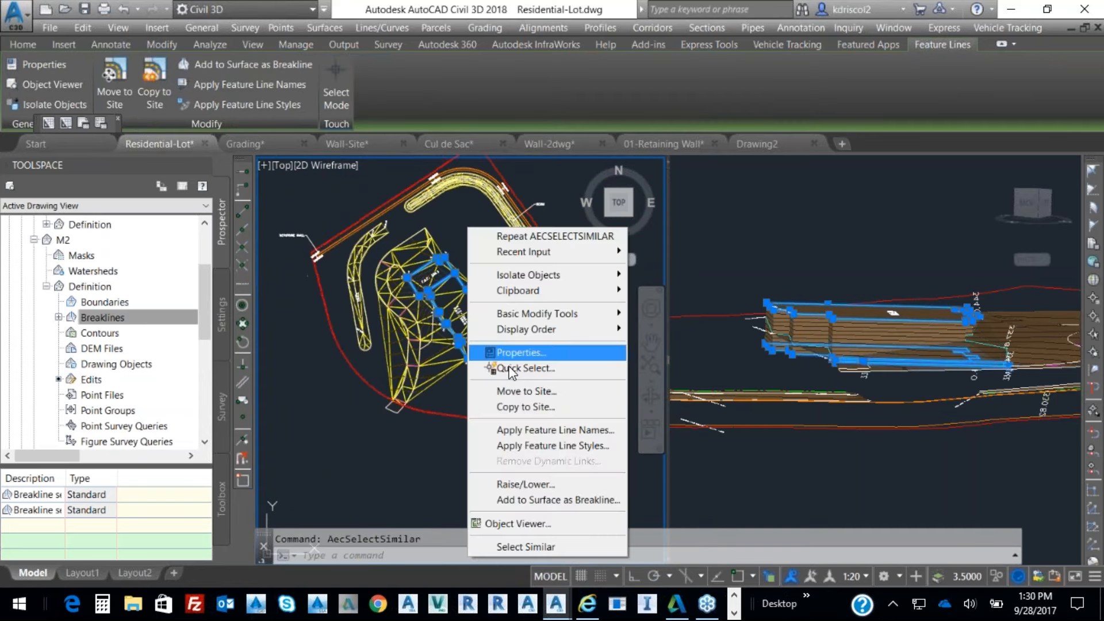
{"action": "left_click", "coordinate": [545, 501]}
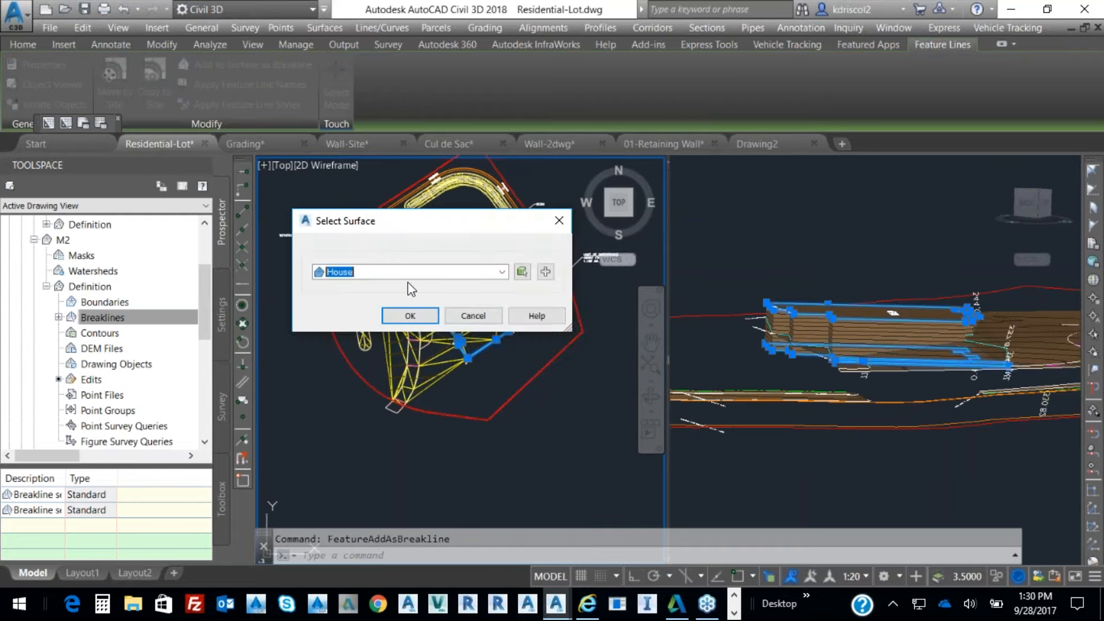
{"action": "left_click", "coordinate": [413, 316]}
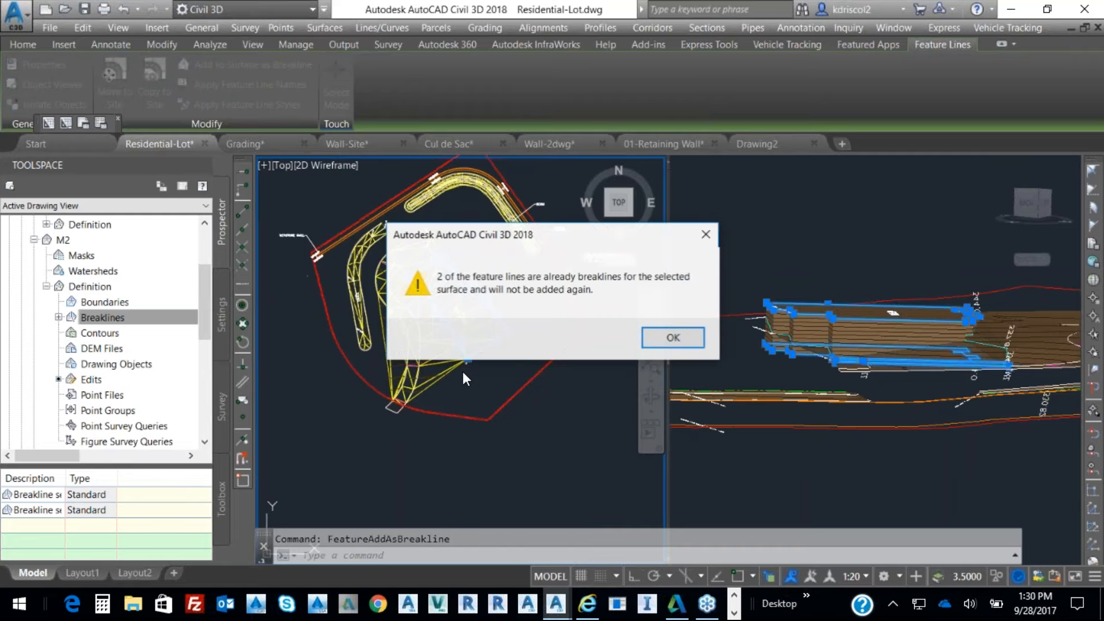
{"action": "left_click", "coordinate": [673, 338]}
{"action": "left_click", "coordinate": [761, 446]}
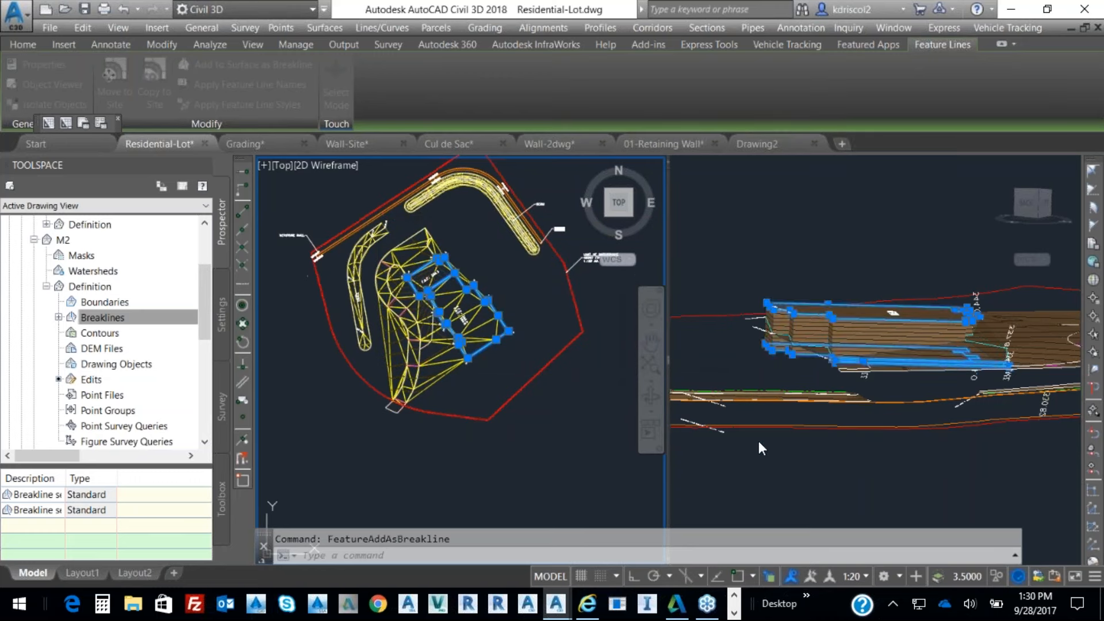
Examine the stepped building walls and surrounding grading of the House surface in the 3D view.
{"action": "left_click", "coordinate": [990, 272]}
{"action": "right_click", "coordinate": [890, 286]}
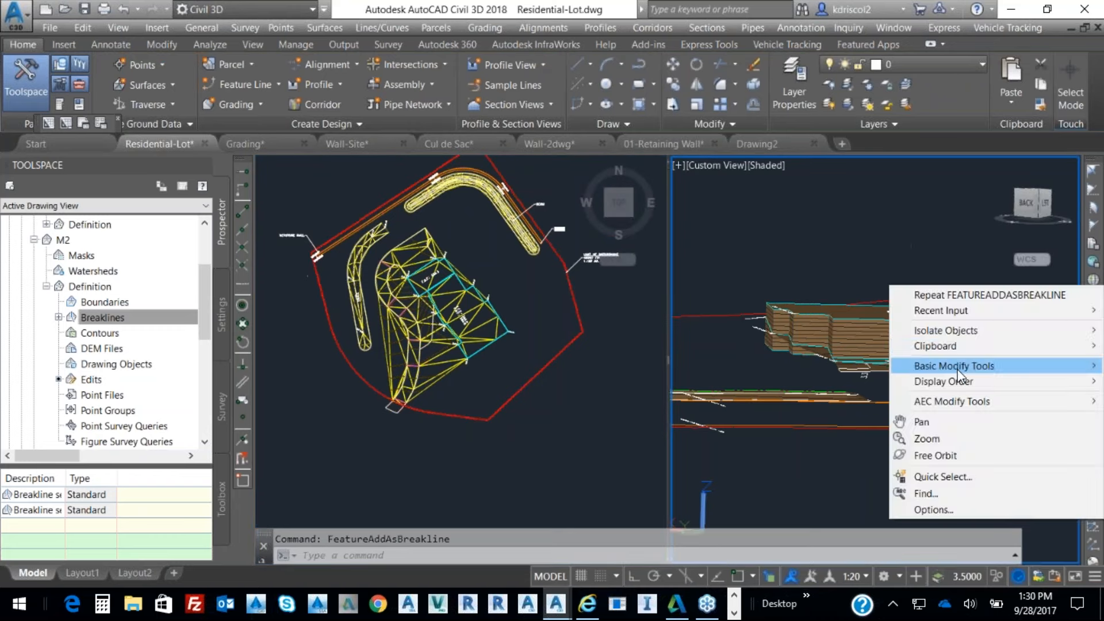
{"action": "left_click", "coordinate": [934, 456]}
{"action": "mouse_move", "coordinate": [960, 377]}
{"action": "left_mouse_down"}
{"action": "mouse_move", "coordinate": [965, 404]}
{"action": "mouse_move", "coordinate": [899, 374]}
{"action": "mouse_move", "coordinate": [807, 358]}
{"action": "mouse_move", "coordinate": [838, 366]}
{"action": "mouse_move", "coordinate": [871, 335]}
{"action": "mouse_move", "coordinate": [790, 337]}
{"action": "left_mouse_up"}
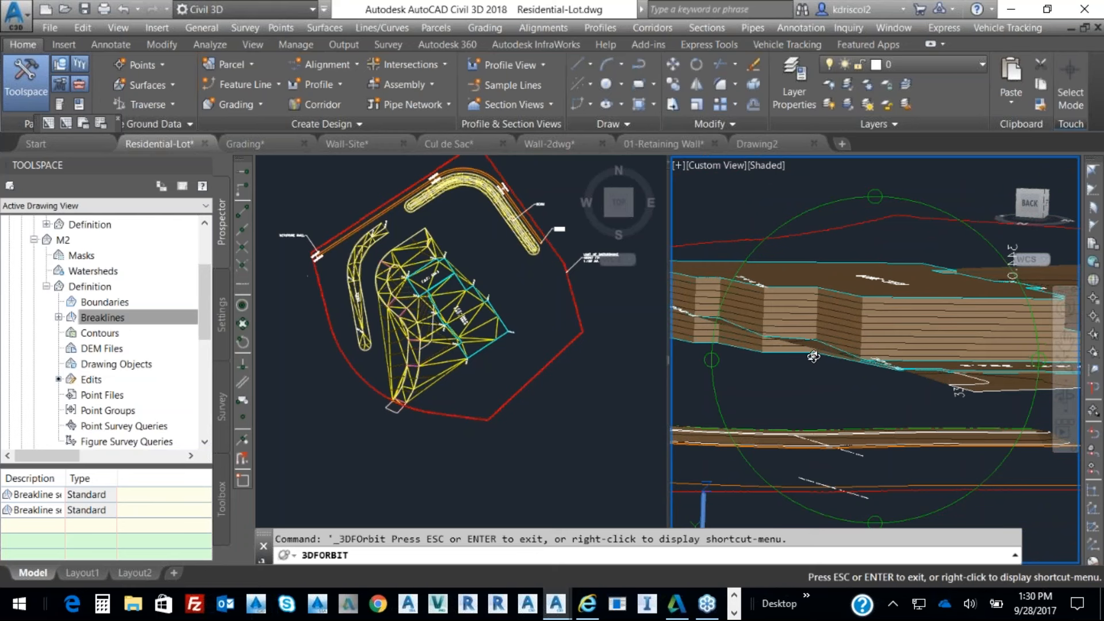
{"action": "left_click_drag", "start_coordinate": [822, 333], "coordinate": [825, 350]}
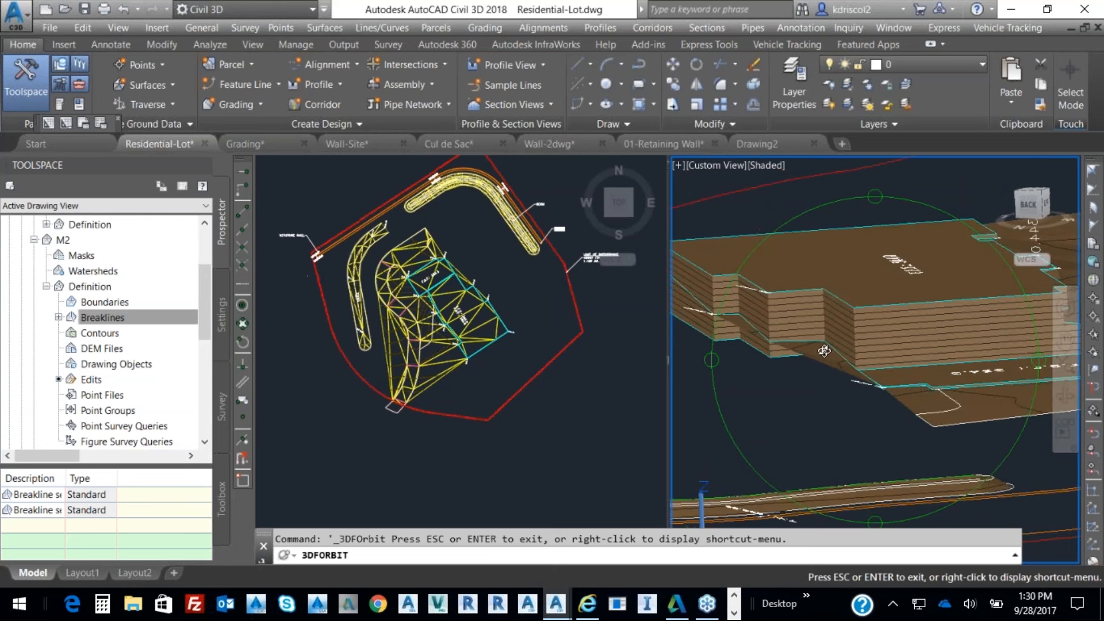
{"action": "right_click", "coordinate": [575, 366]}
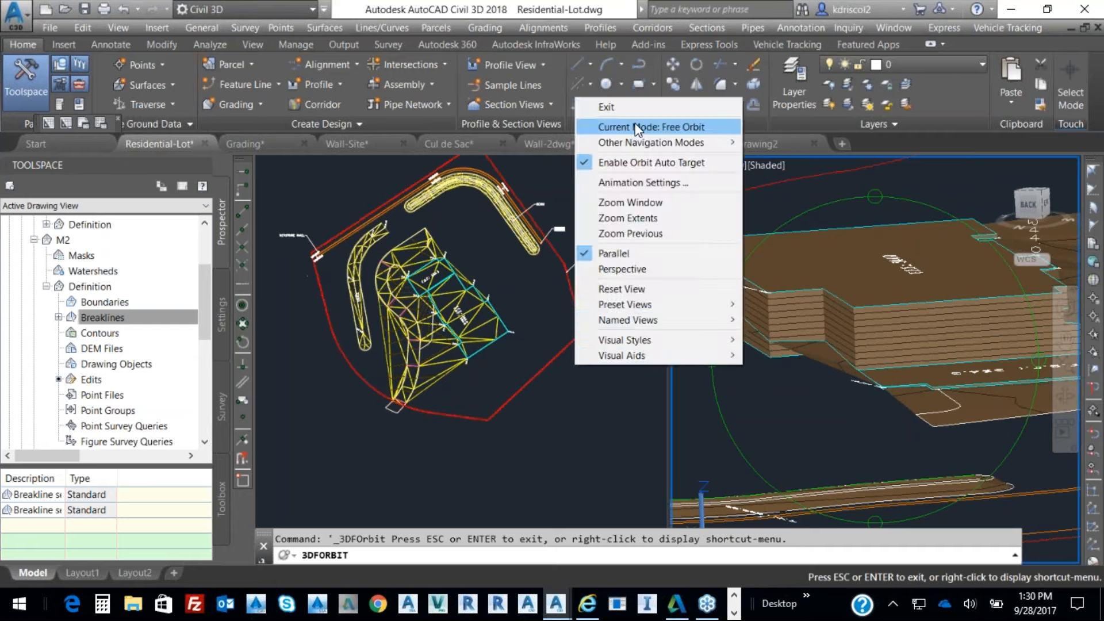
{"action": "left_click", "coordinate": [611, 108]}
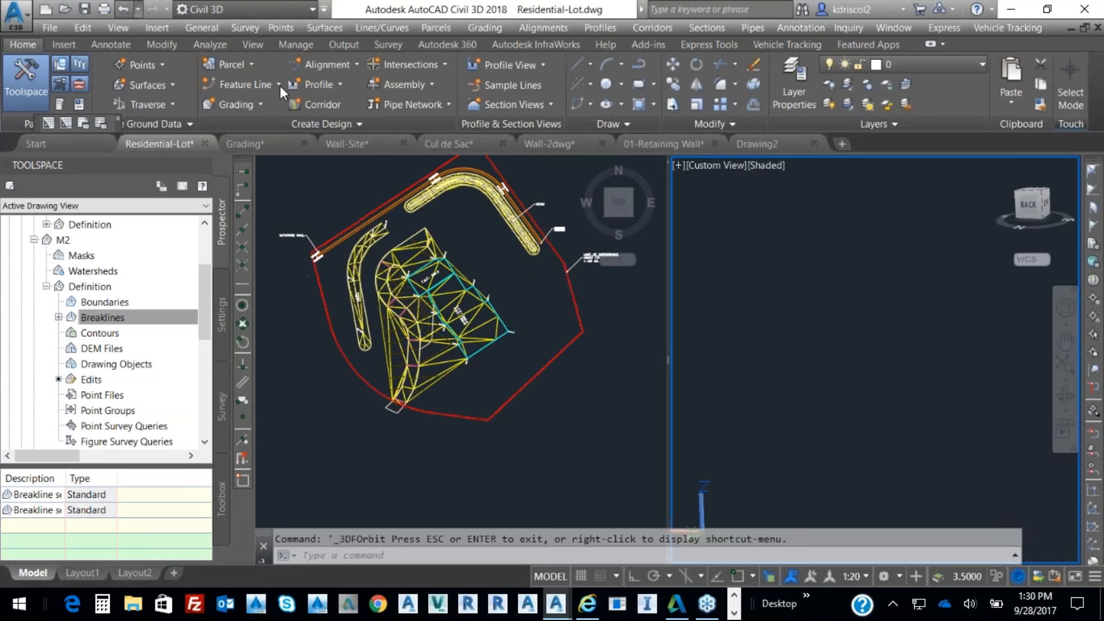
{"action": "middle_click_drag", "start_coordinate": [872, 346], "coordinate": [893, 413]}
{"action": "scroll", "coordinate": [897, 402], "scroll_direction": "down", "scroll_amount": 3}
{"action": "scroll", "coordinate": [874, 377], "scroll_direction": "up", "scroll_amount": 5}
{"action": "mouse_move", "coordinate": [776, 359]}
{"action": "middle_mouse_down"}
{"action": "mouse_move", "coordinate": [890, 340]}
{"action": "mouse_move", "coordinate": [943, 400]}
{"action": "middle_mouse_up"}
{"action": "scroll", "coordinate": [890, 340], "scroll_direction": "up", "scroll_amount": 5}
{"action": "left_click", "coordinate": [501, 349]}
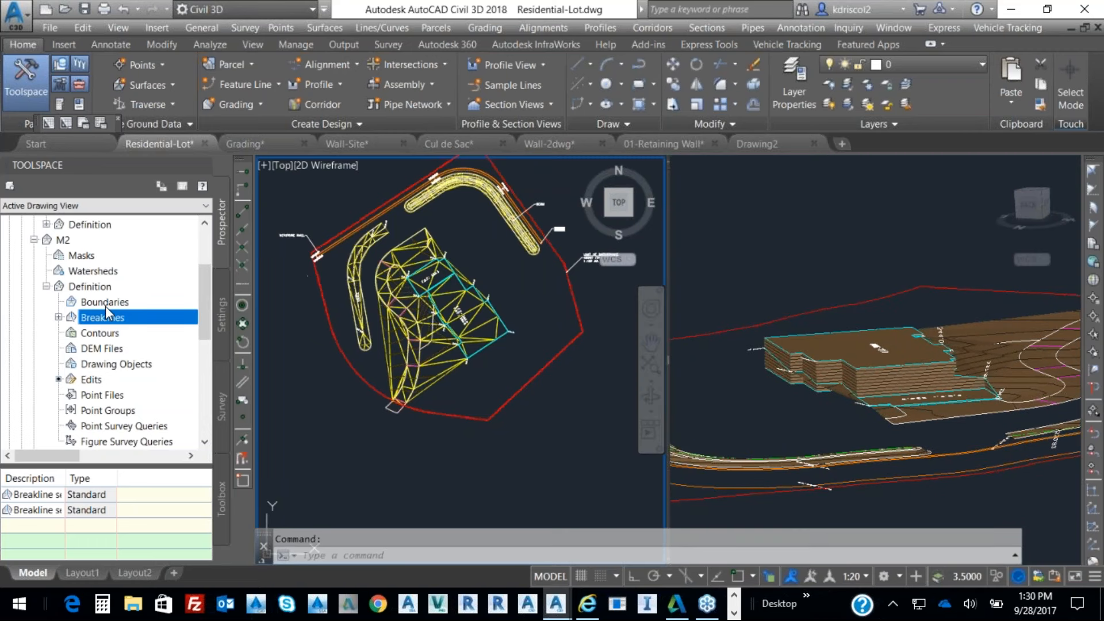
Start a new TIN surface and name it Total.
{"action": "left_click", "coordinate": [34, 239]}
{"action": "scroll", "coordinate": [63, 276], "scroll_direction": "up", "scroll_amount": 3}
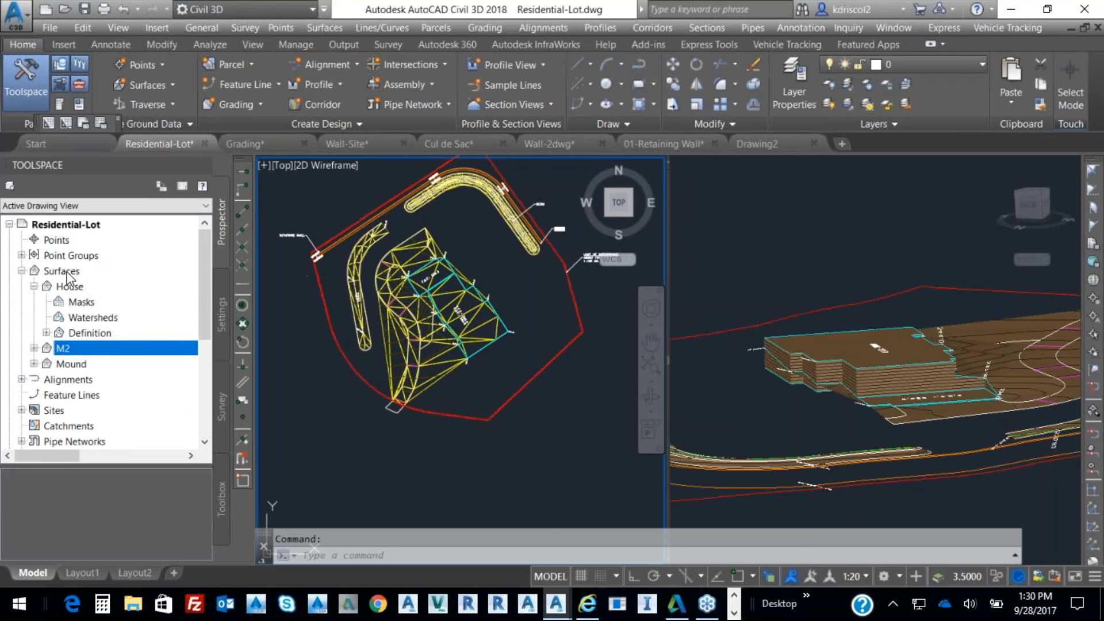
{"action": "right_click", "coordinate": [66, 271]}
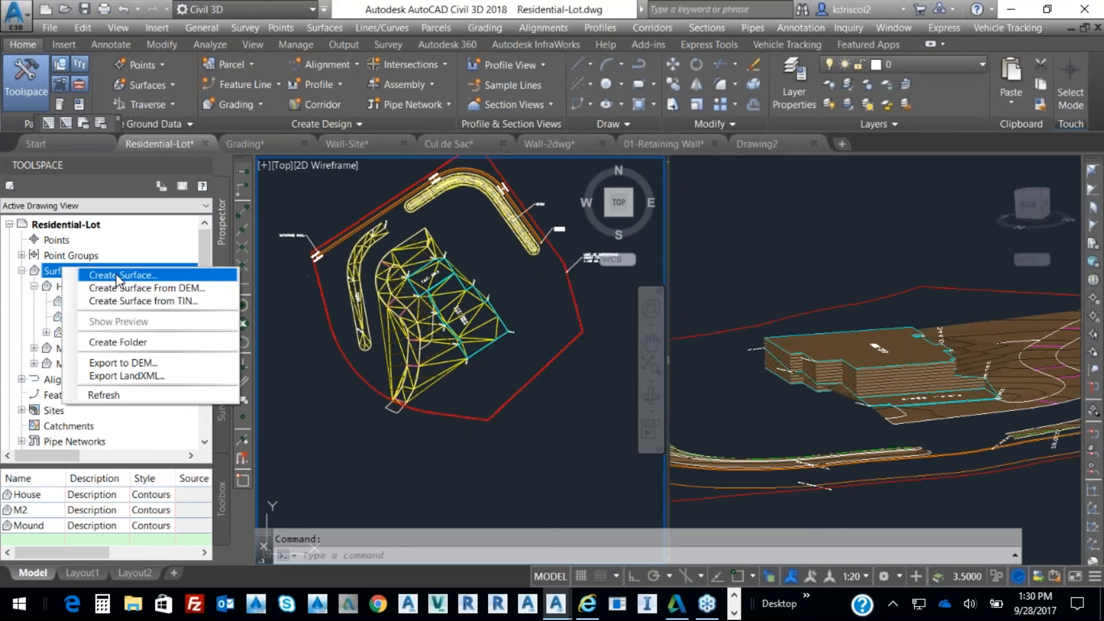
{"action": "left_click", "coordinate": [116, 274]}
{"action": "left_click", "coordinate": [612, 309]}
{"action": "type", "text": "Tota"}
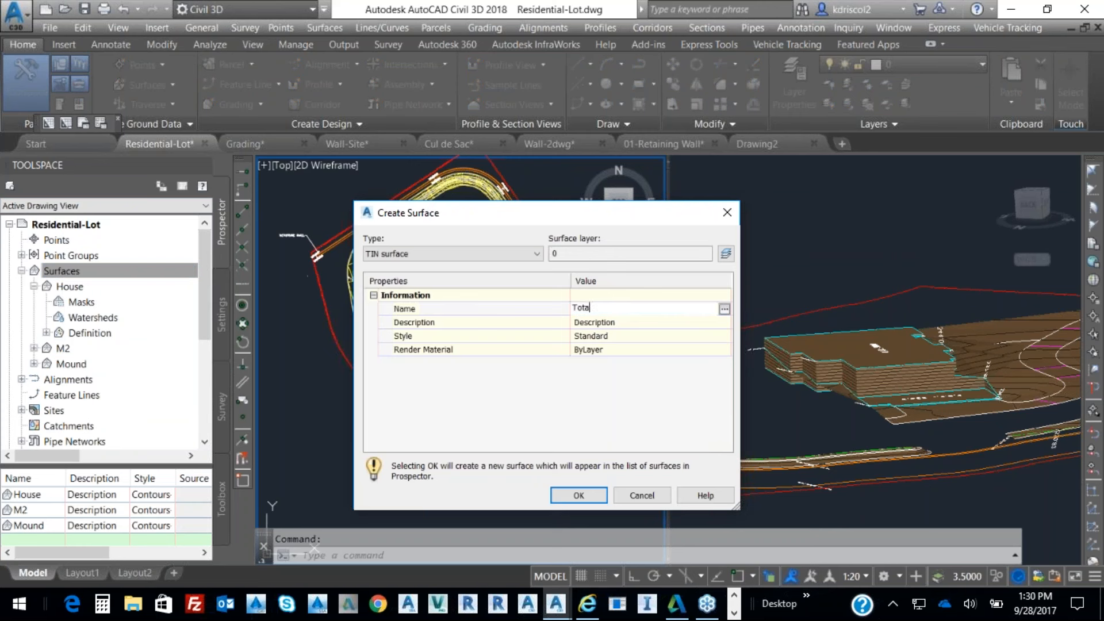
{"action": "type", "text": "l"}
{"action": "key", "text": "Return"}
Assign the Contours-Pr-1Ft style to the Total surface and create it.
{"action": "left_click", "coordinate": [679, 336]}
{"action": "left_click", "coordinate": [724, 337]}
{"action": "left_click", "coordinate": [364, 130]}
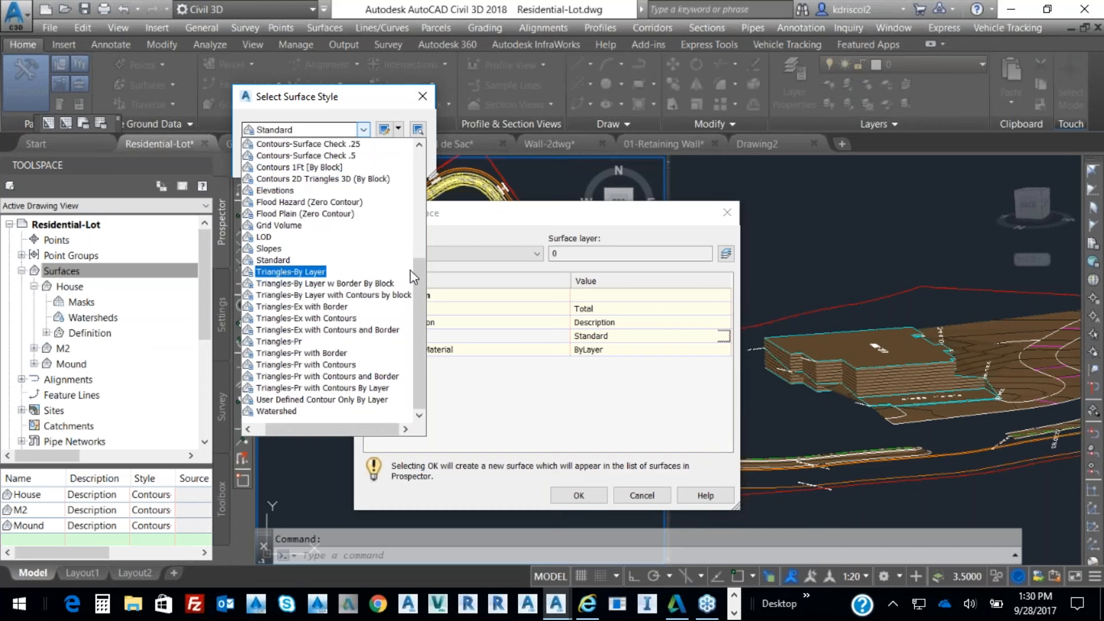
{"action": "left_click_drag", "start_coordinate": [419, 282], "coordinate": [419, 228]}
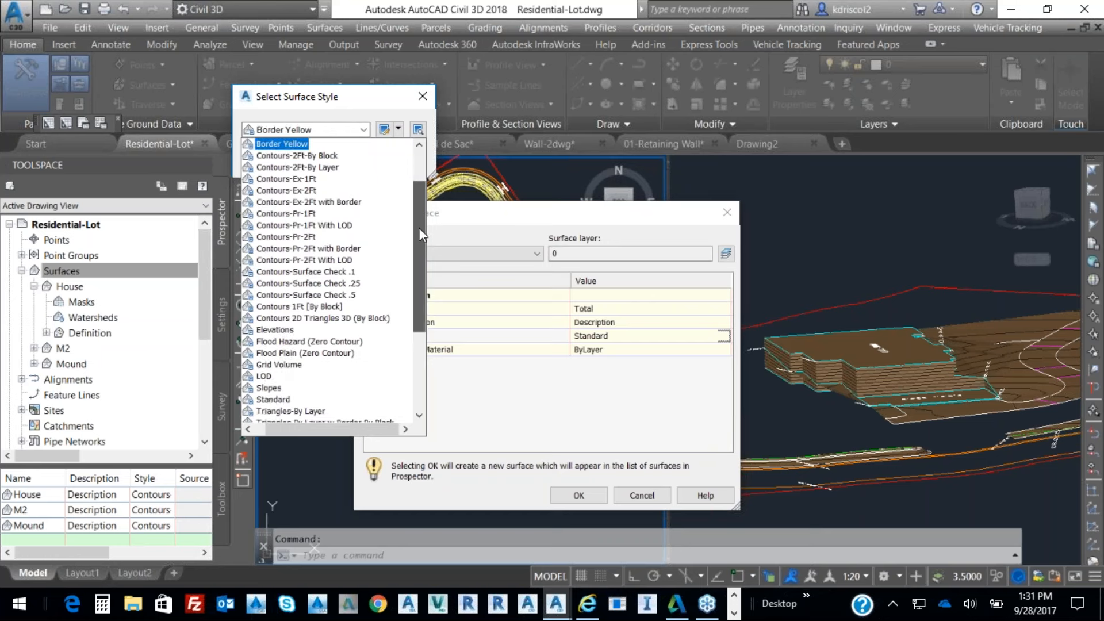
{"action": "left_click", "coordinate": [295, 213]}
{"action": "left_click", "coordinate": [579, 495]}
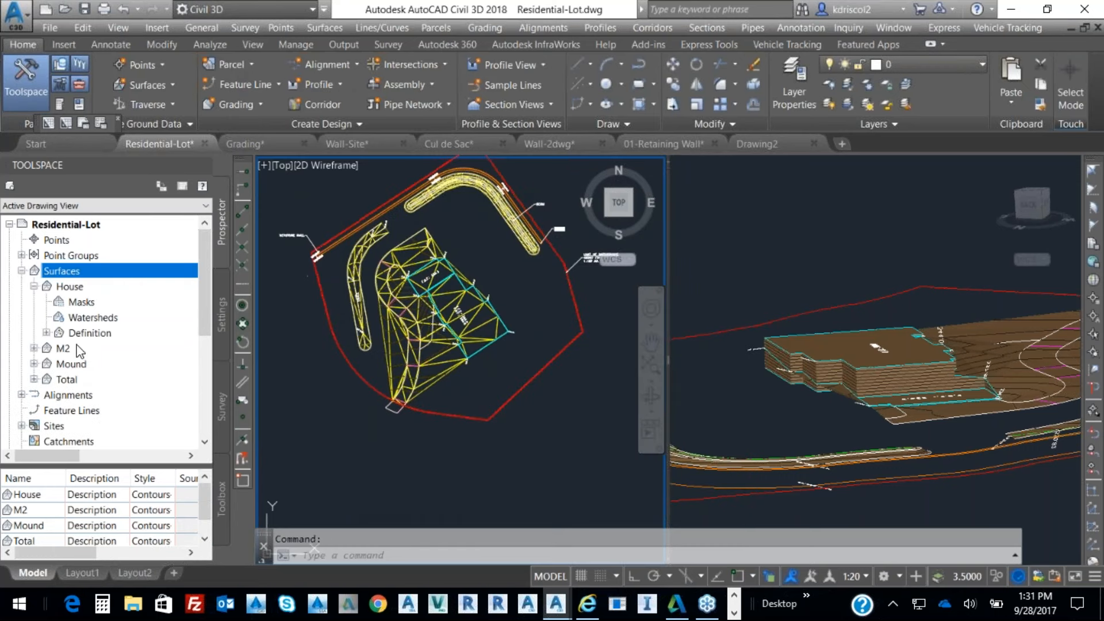
Set the M2 surface's style to _Hidden in its surface properties.
{"action": "right_click", "coordinate": [65, 348]}
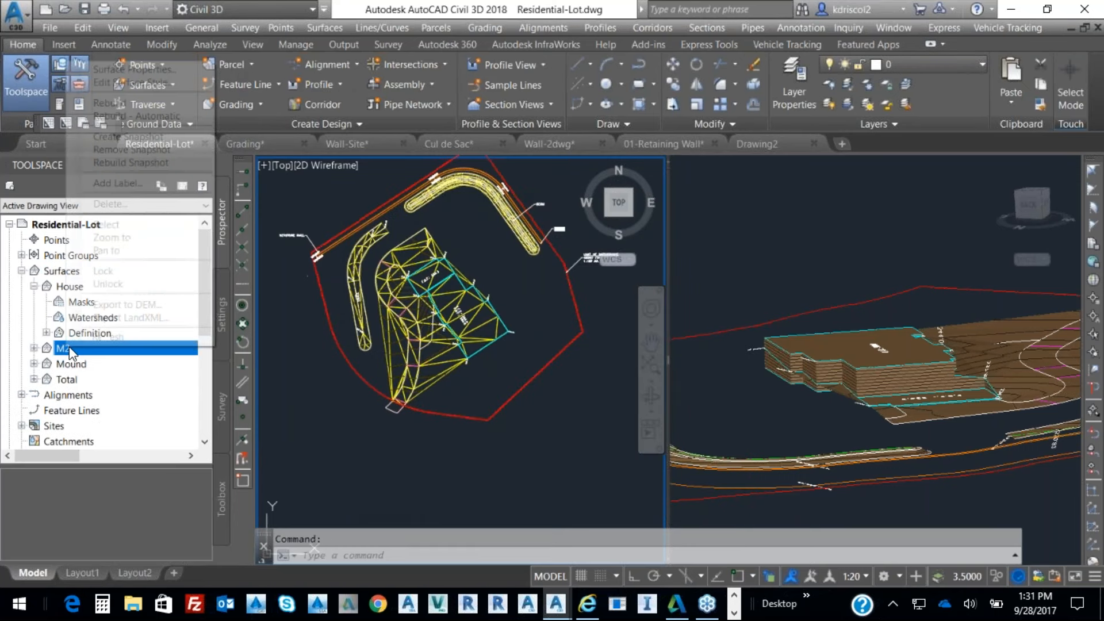
{"action": "left_click", "coordinate": [112, 71]}
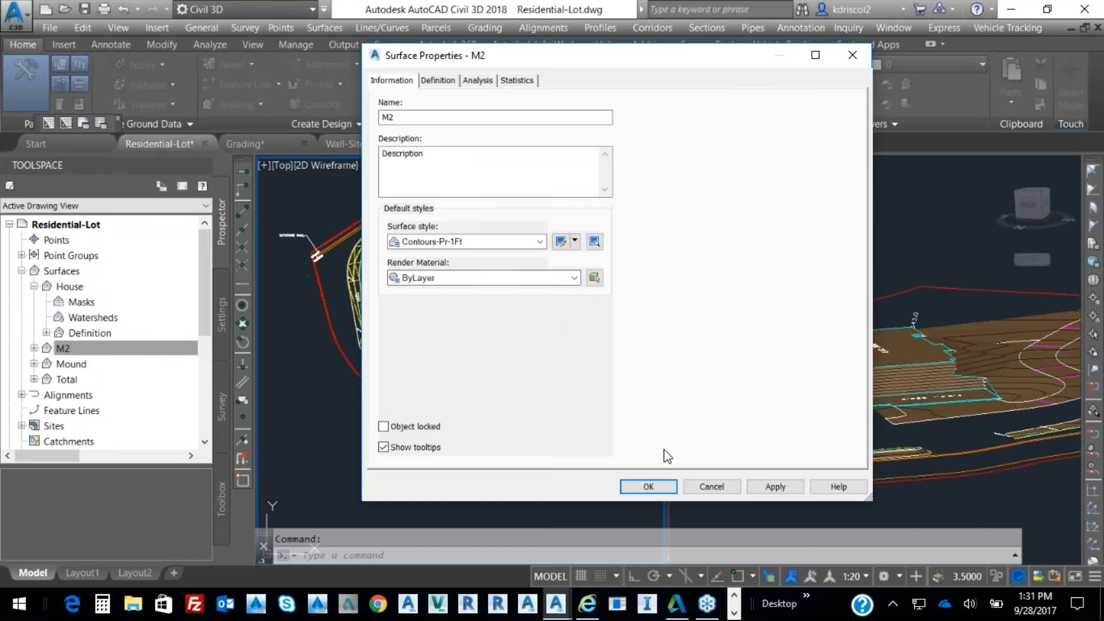
{"action": "left_click", "coordinate": [539, 241]}
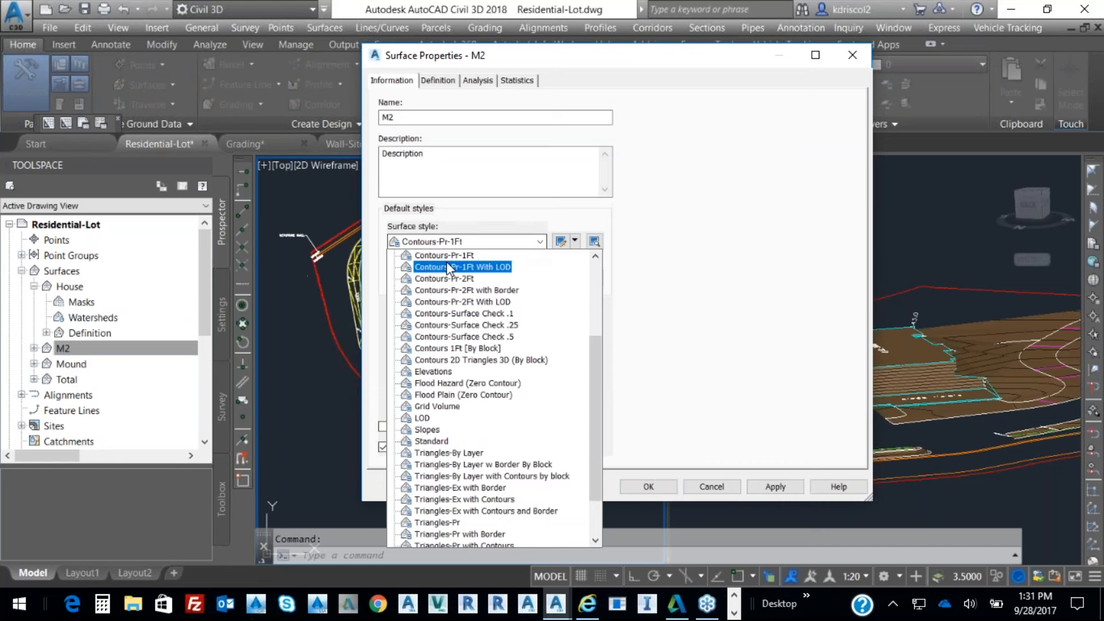
{"action": "scroll", "coordinate": [585, 266], "scroll_direction": "up", "scroll_amount": 4}
{"action": "left_click", "coordinate": [430, 255]}
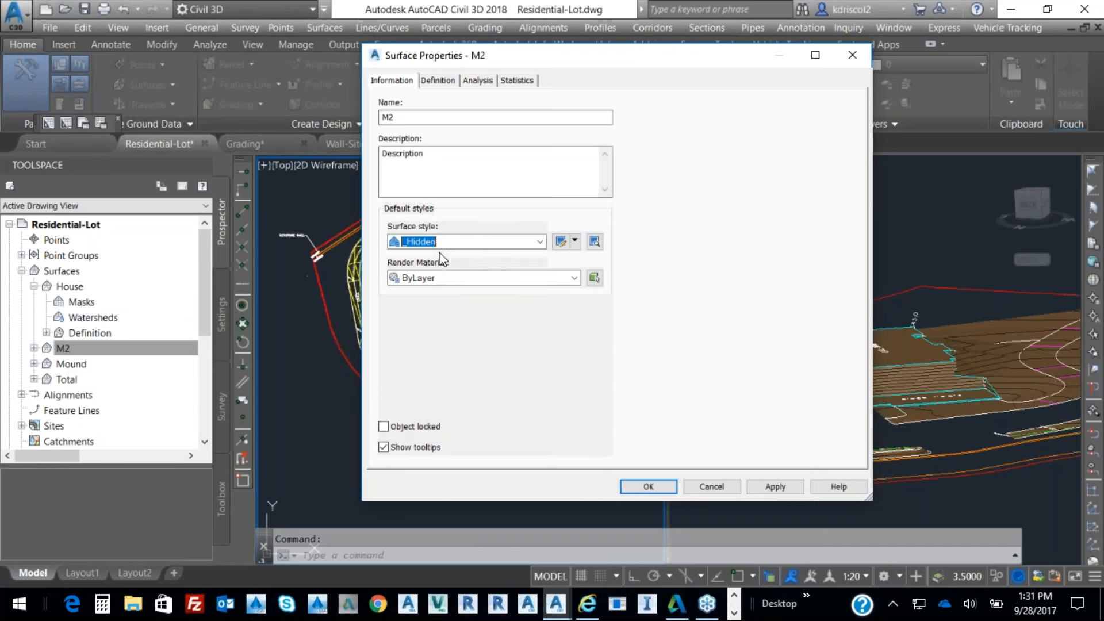
{"action": "left_click", "coordinate": [649, 487]}
Change the Mound surface's style to _Hidden.
{"action": "left_click", "coordinate": [140, 367]}
{"action": "right_click", "coordinate": [136, 365]}
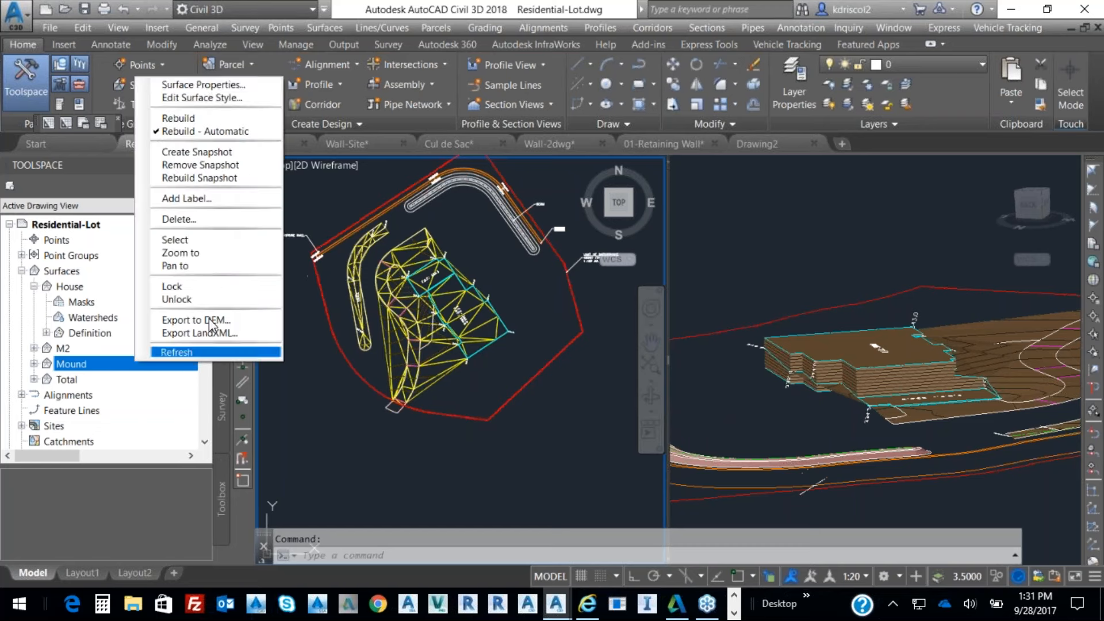
{"action": "left_click", "coordinate": [211, 86]}
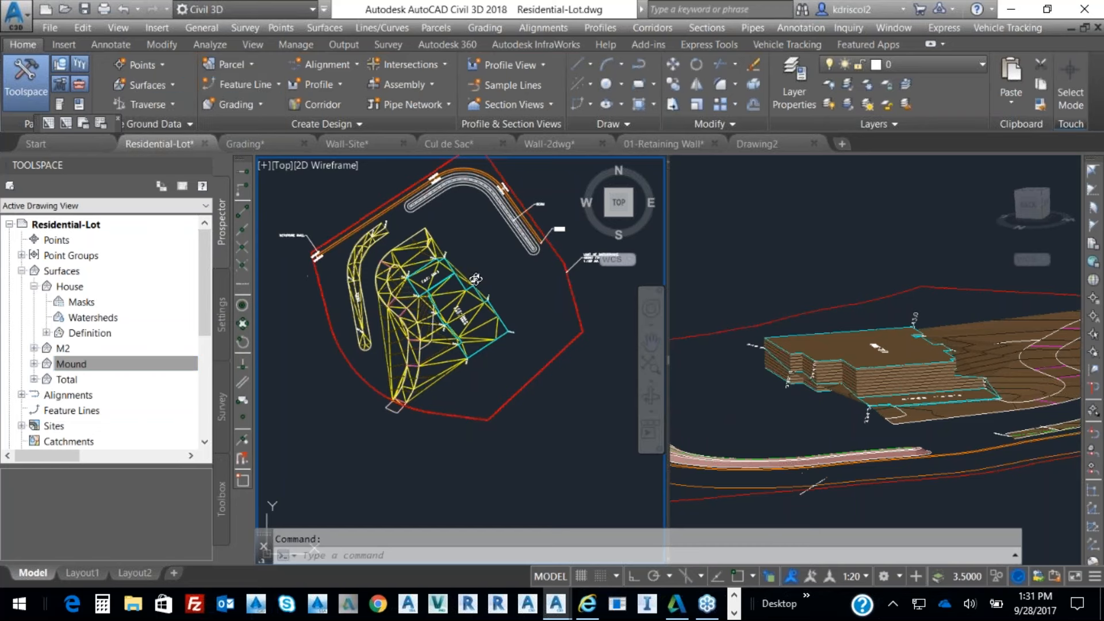
{"action": "left_click", "coordinate": [545, 246]}
{"action": "left_click_drag", "start_coordinate": [599, 368], "coordinate": [589, 264]}
{"action": "left_click", "coordinate": [442, 257]}
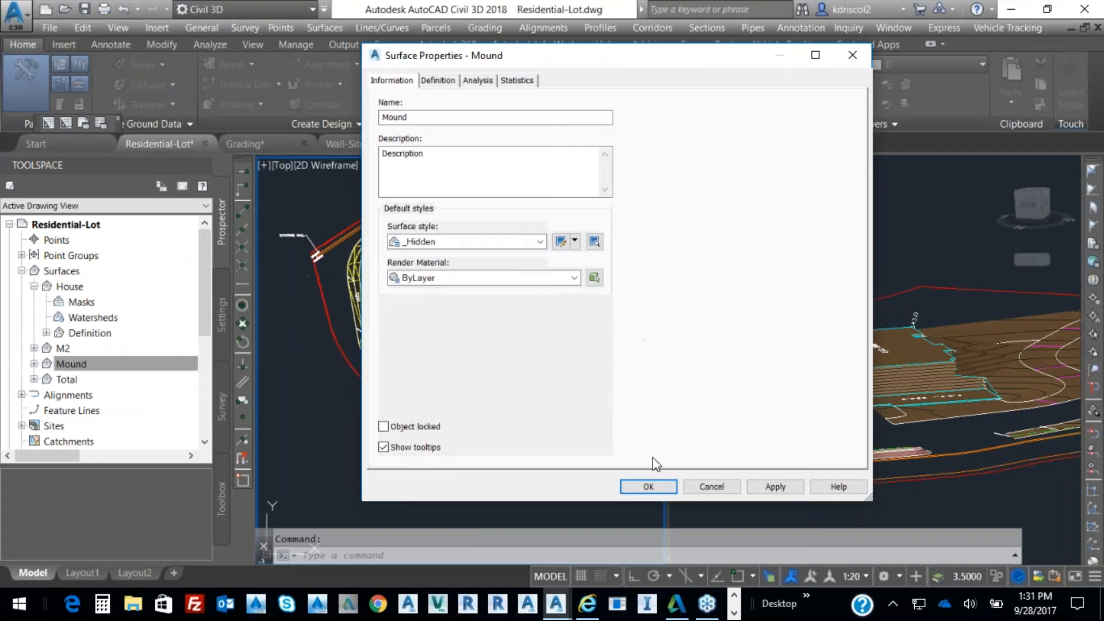
{"action": "left_click", "coordinate": [650, 486]}
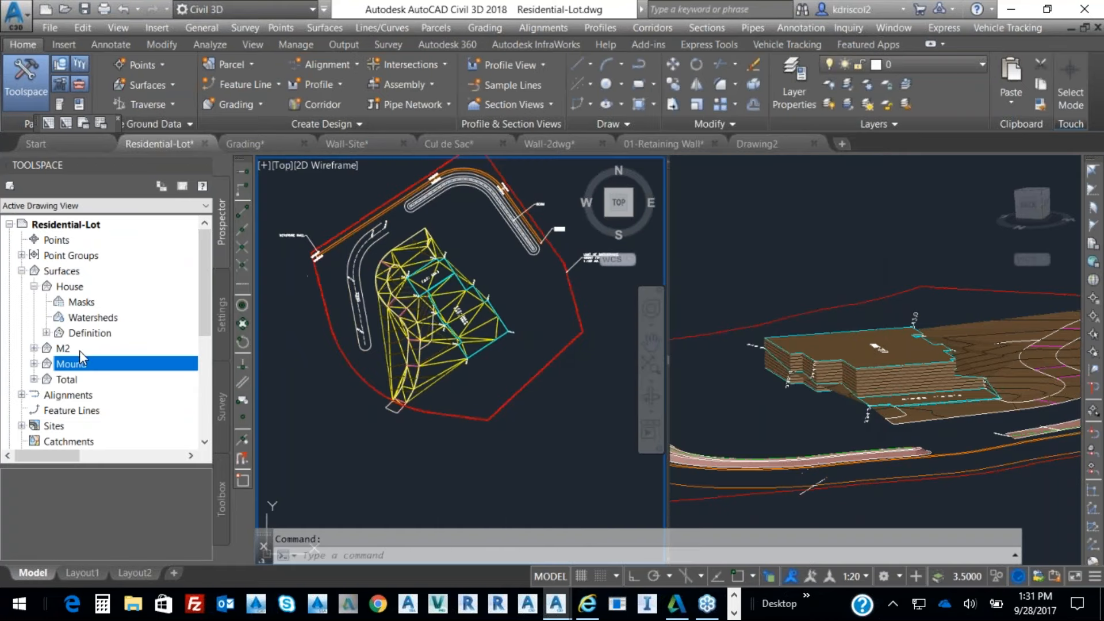
Change the House surface's style to _Hidden.
{"action": "right_click", "coordinate": [80, 291]}
{"action": "left_click", "coordinate": [135, 303]}
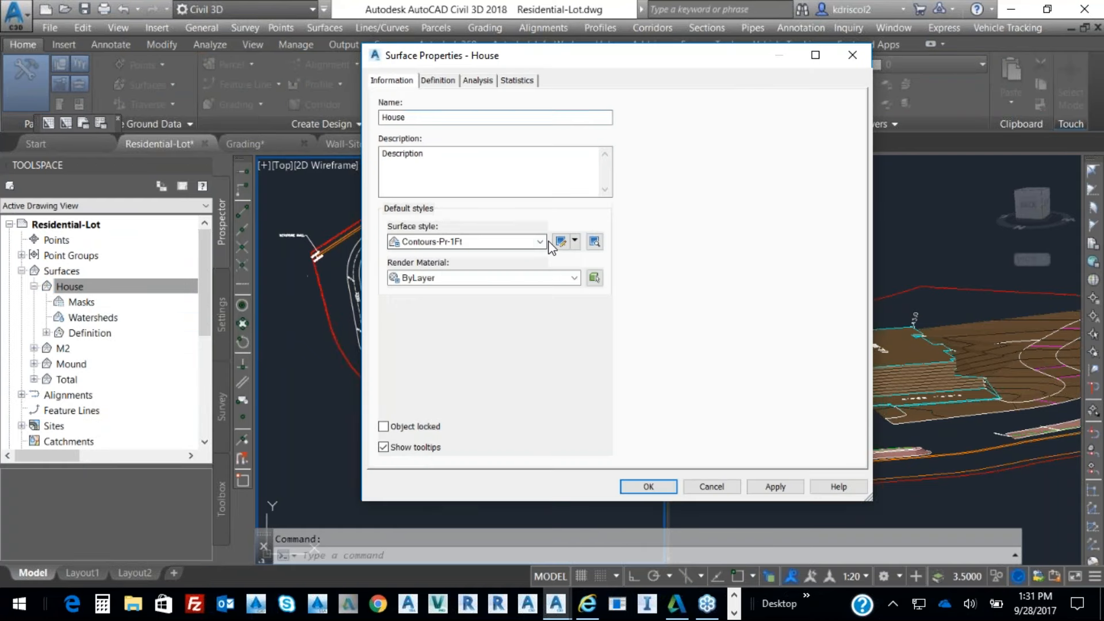
{"action": "left_click", "coordinate": [539, 241]}
{"action": "left_click_drag", "start_coordinate": [596, 357], "coordinate": [585, 264]}
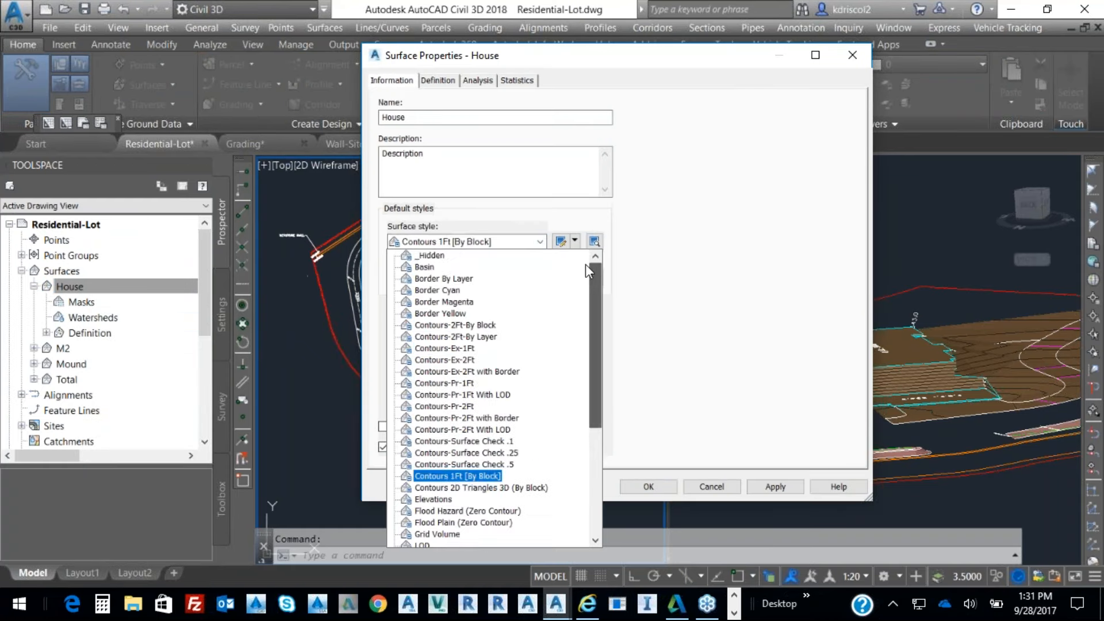
{"action": "left_click", "coordinate": [431, 256]}
{"action": "left_click", "coordinate": [647, 486]}
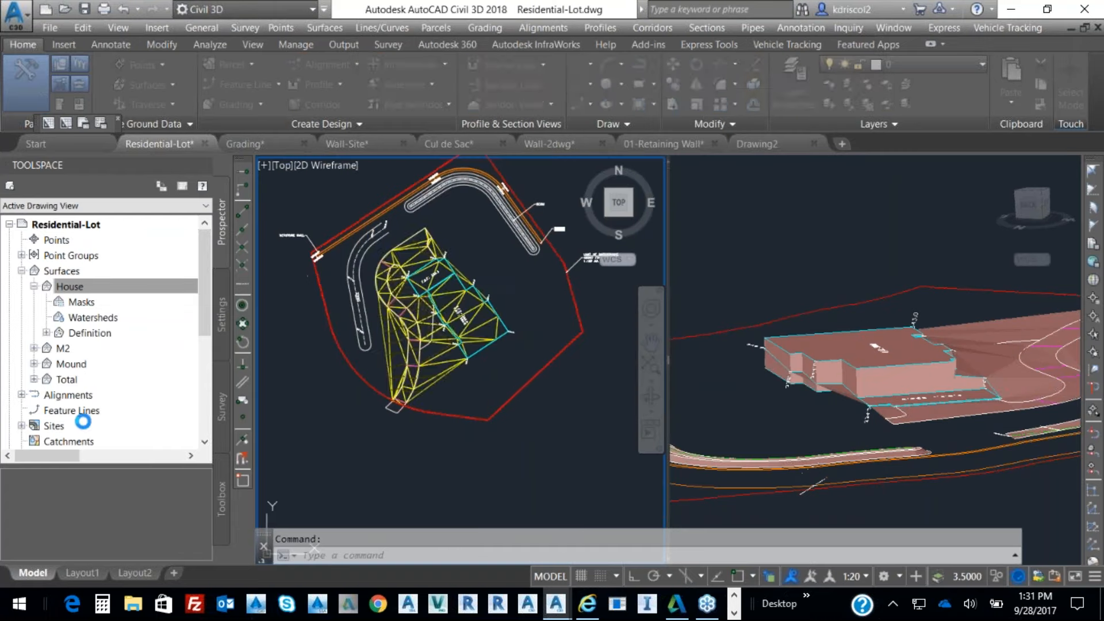
{"action": "left_click", "coordinate": [166, 283]}
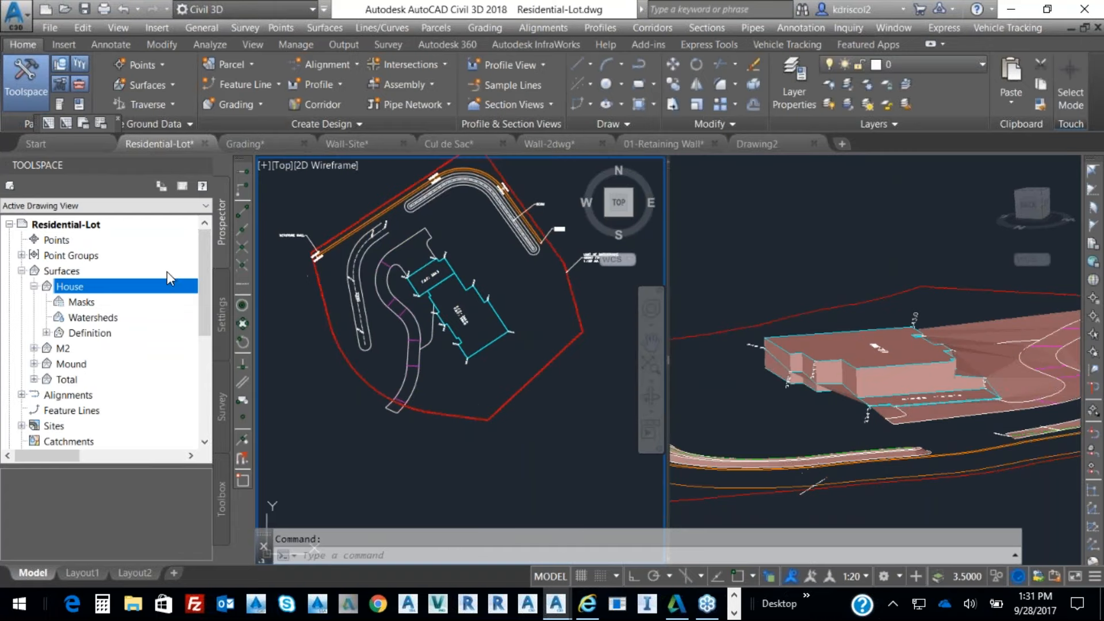
Paste the House surface into the Total surface as an edit to its definition.
{"action": "left_click", "coordinate": [34, 380]}
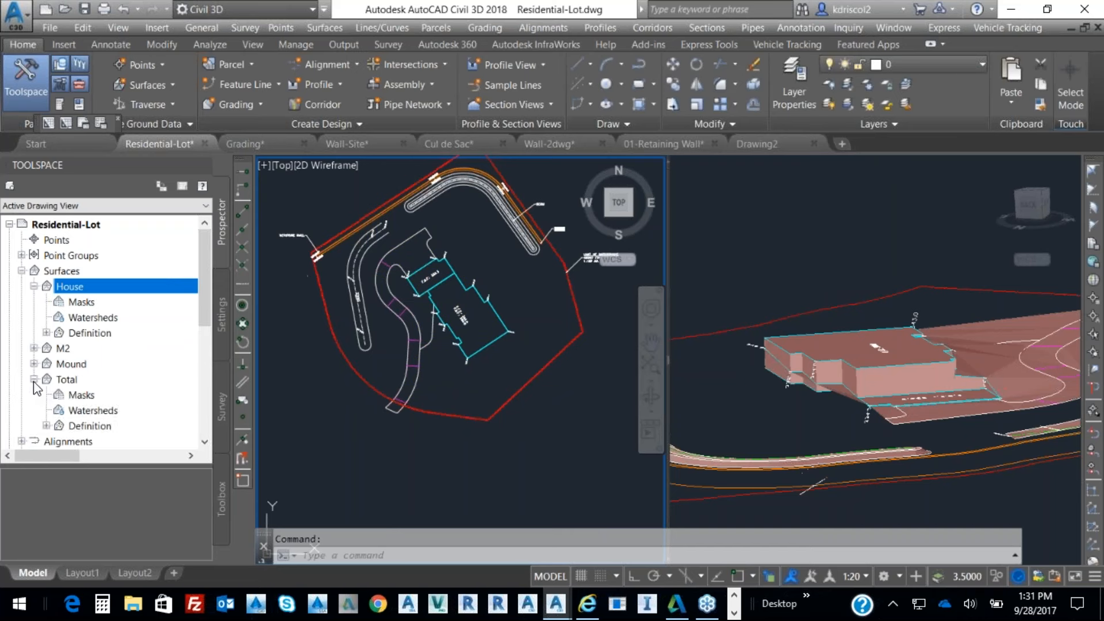
{"action": "left_click", "coordinate": [47, 425]}
{"action": "scroll", "coordinate": [90, 411], "scroll_direction": "down", "scroll_amount": 2}
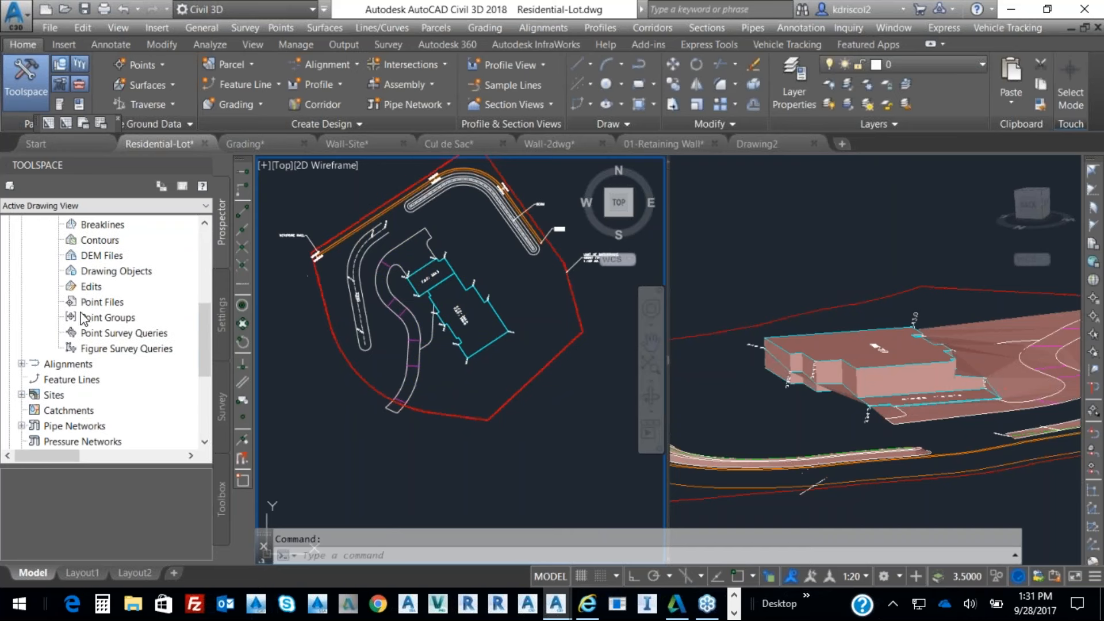
{"action": "left_click", "coordinate": [93, 288]}
{"action": "right_click", "coordinate": [93, 287]}
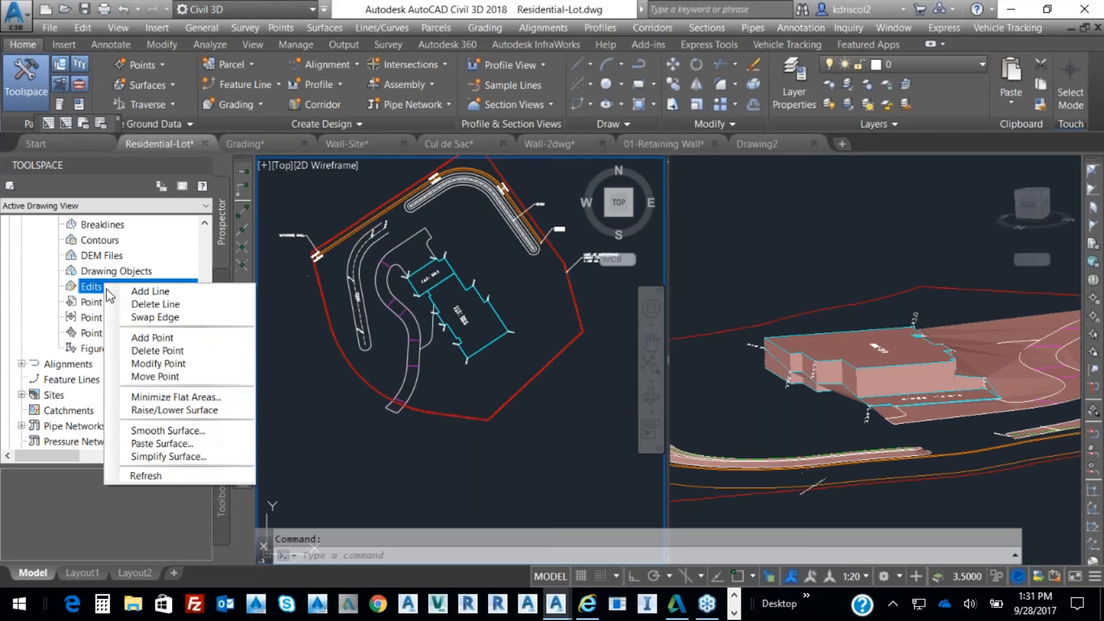
{"action": "left_click", "coordinate": [147, 446]}
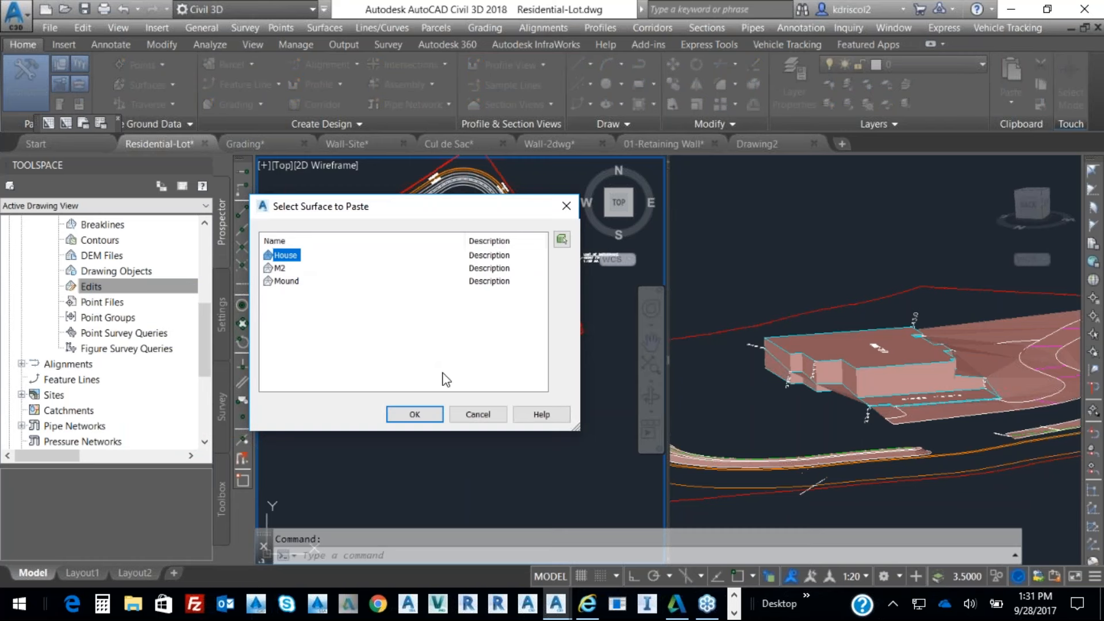
{"action": "left_click", "coordinate": [423, 413]}
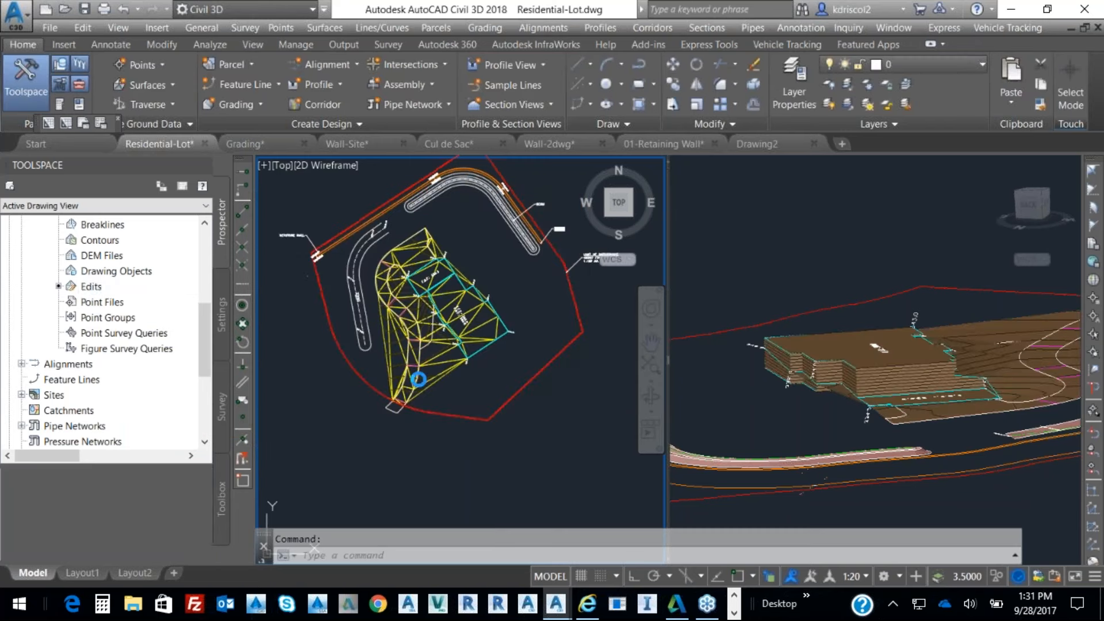
Paste the Mound surface into the Total surface.
{"action": "left_click", "coordinate": [92, 286]}
{"action": "right_click", "coordinate": [135, 295]}
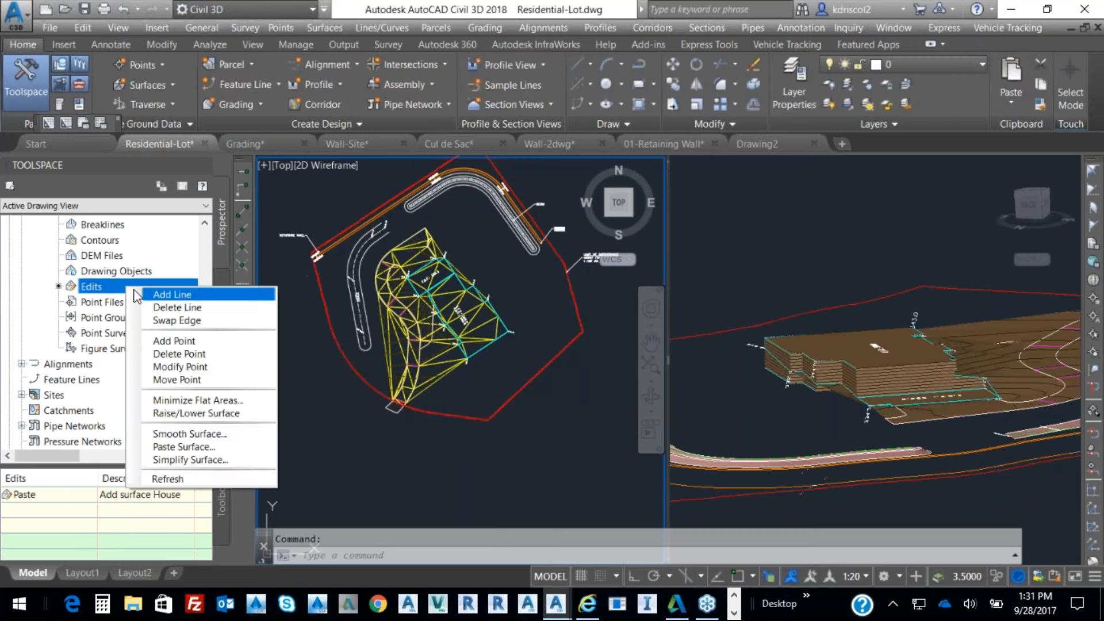
{"action": "left_click", "coordinate": [181, 447]}
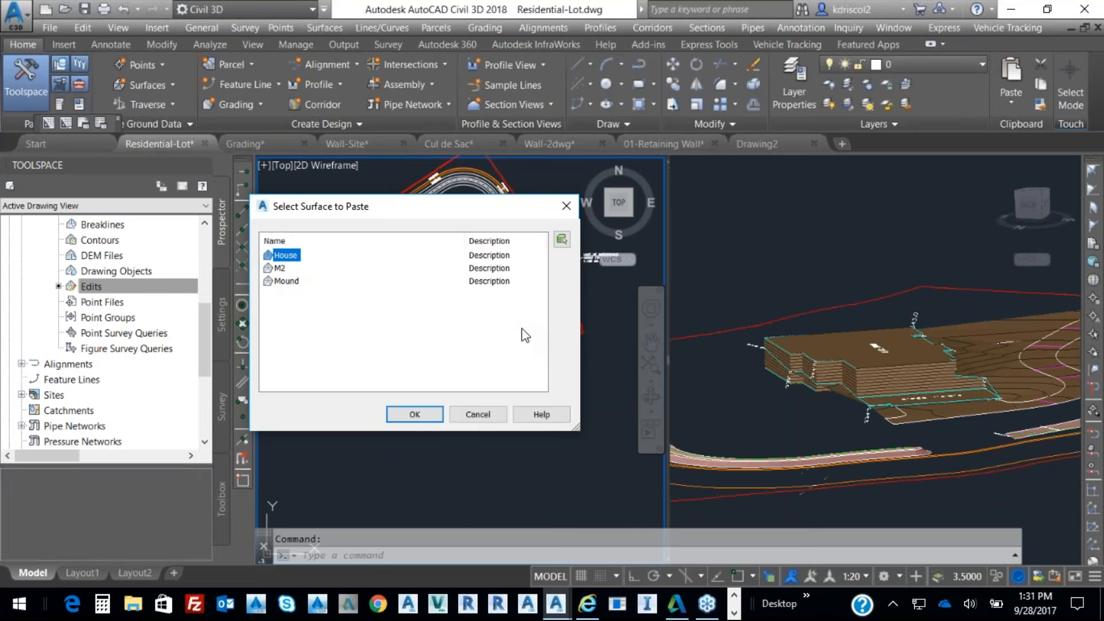
{"action": "left_click", "coordinate": [285, 280]}
{"action": "left_click", "coordinate": [414, 415]}
Paste the M2 surface into the Total surface.
{"action": "left_click", "coordinate": [167, 287]}
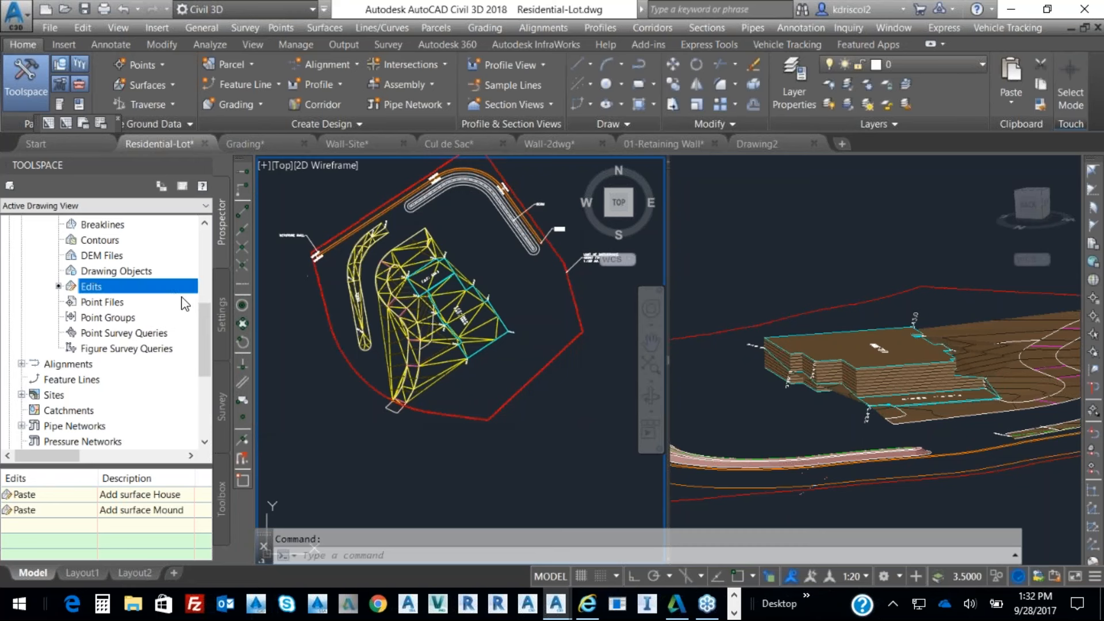
{"action": "right_click", "coordinate": [143, 288]}
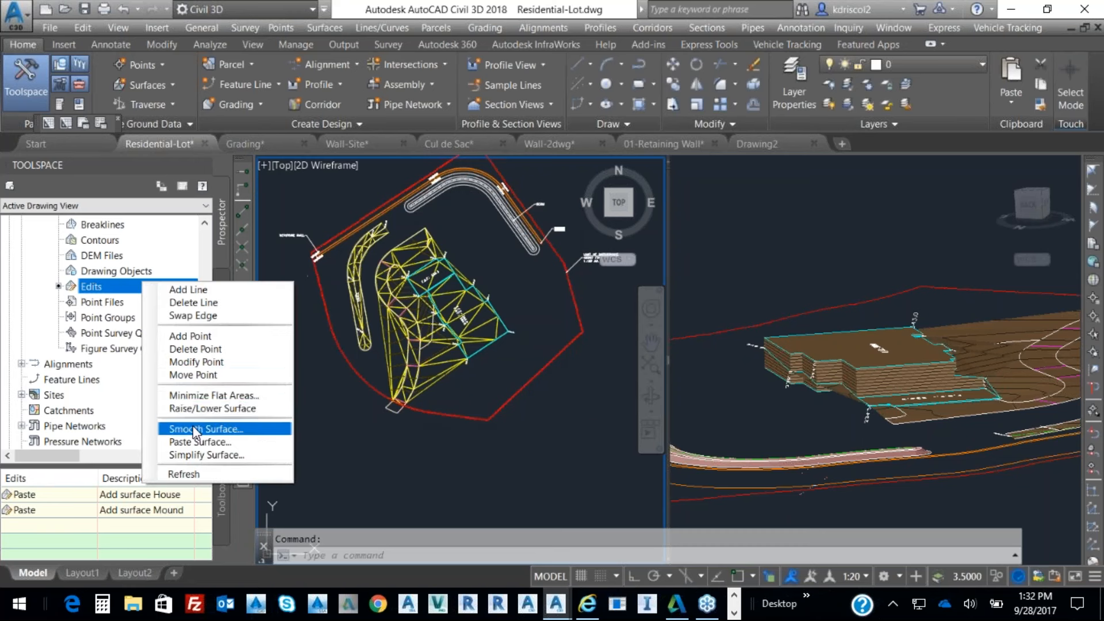
{"action": "left_click", "coordinate": [195, 443]}
{"action": "left_click", "coordinate": [280, 268]}
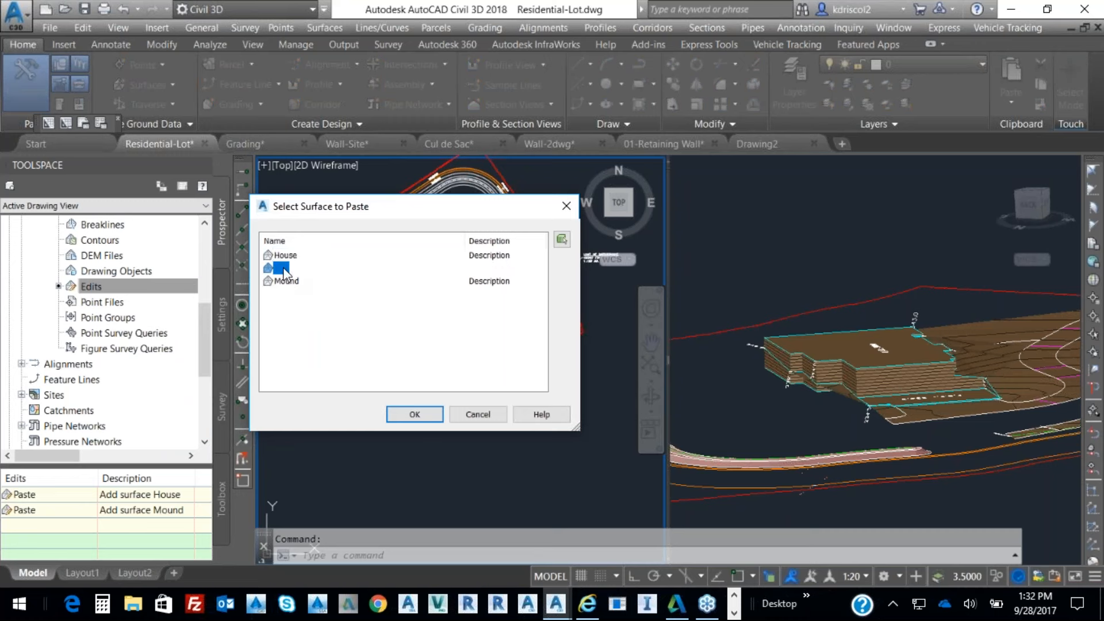
{"action": "left_click", "coordinate": [414, 414]}
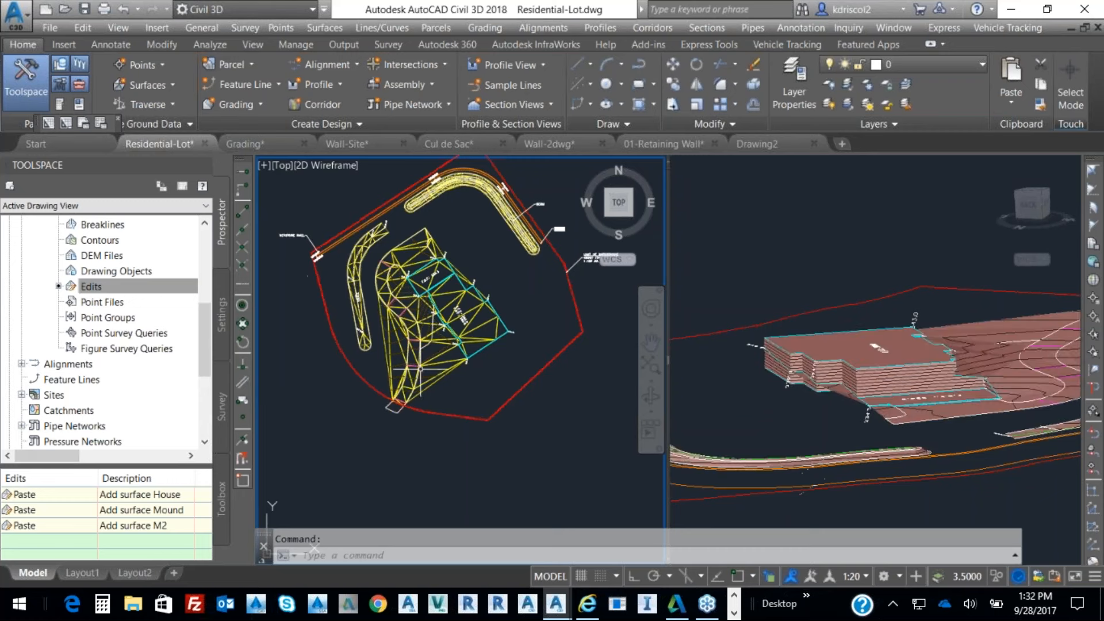
Orbit the shaded 3D view to examine the pasted house pad and curved mounds in the Total surface.
{"action": "left_click", "coordinate": [913, 329]}
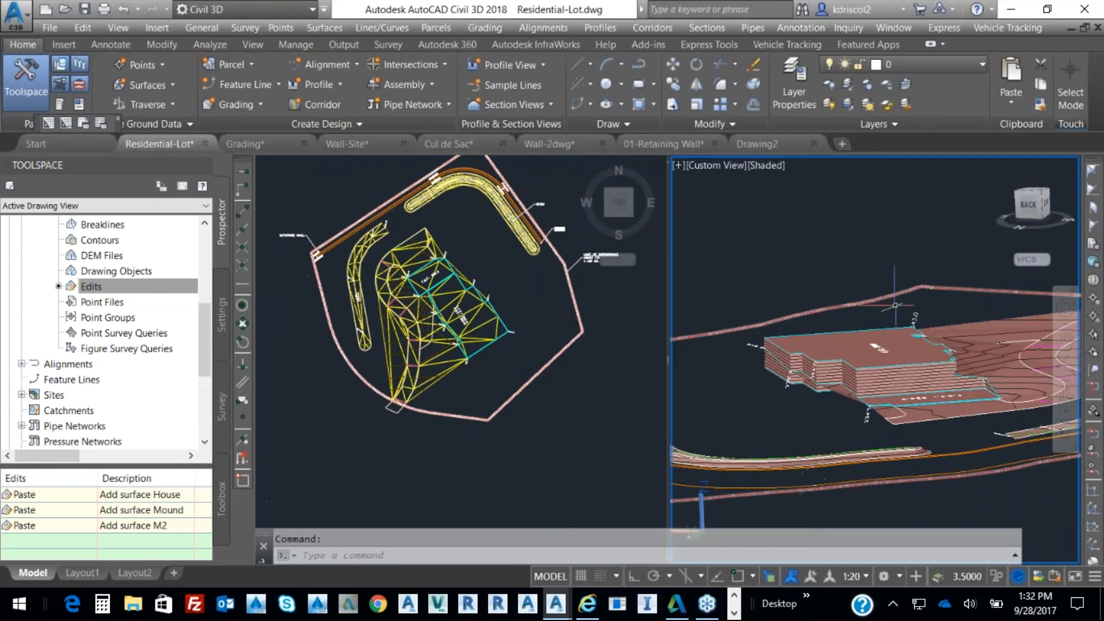
{"action": "right_click", "coordinate": [920, 326]}
{"action": "left_click", "coordinate": [968, 496]}
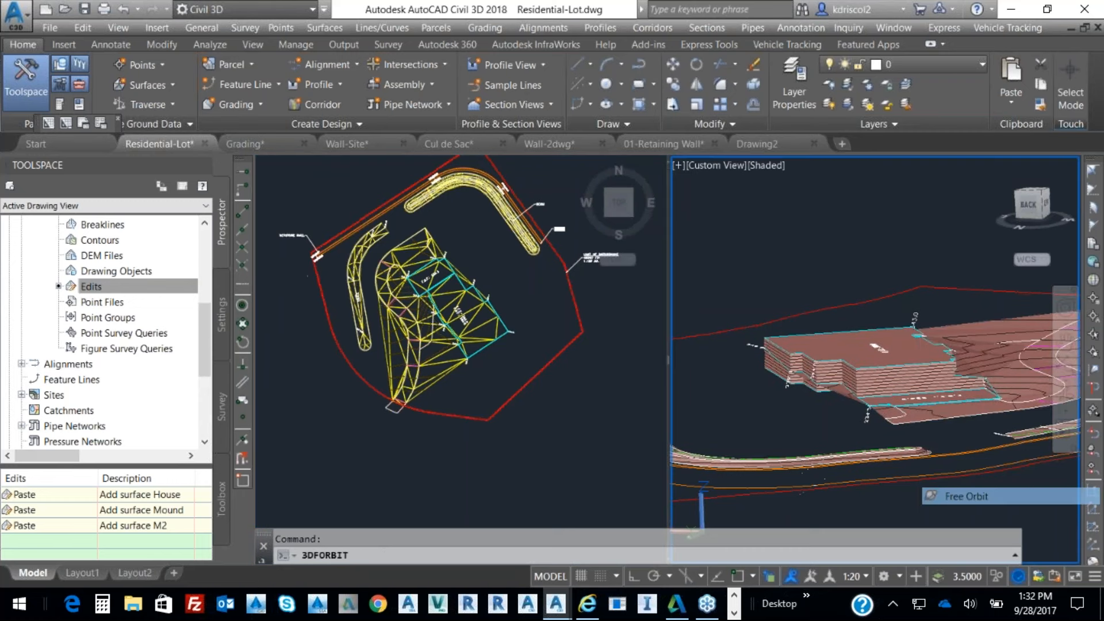
{"action": "left_click_drag", "start_coordinate": [909, 408], "coordinate": [811, 405]}
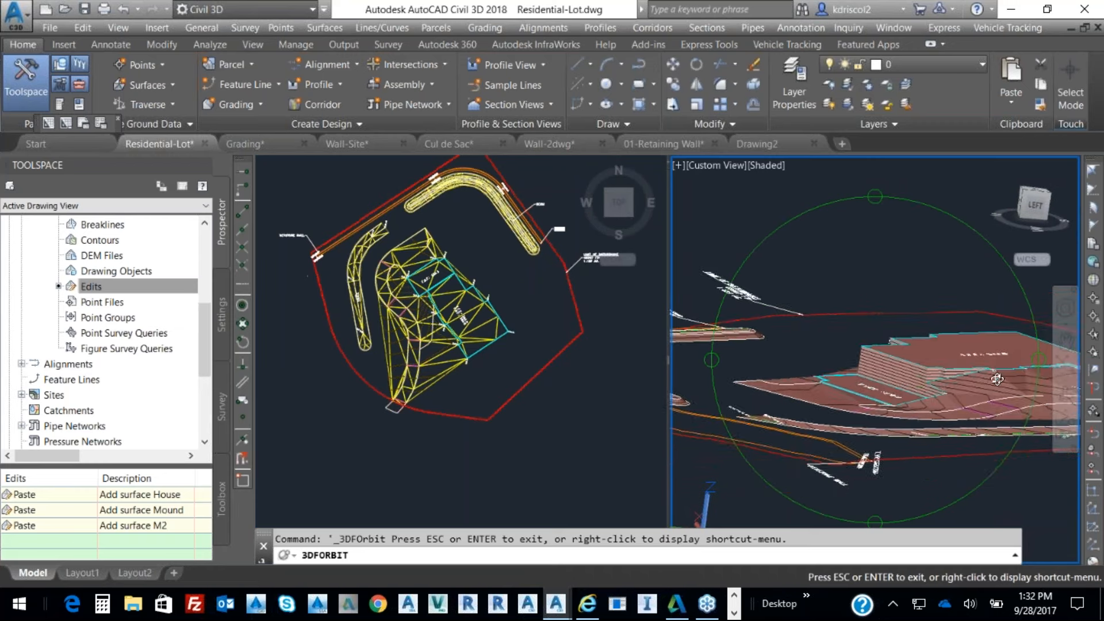
{"action": "scroll", "coordinate": [976, 359], "scroll_direction": "up", "scroll_amount": 3}
{"action": "mouse_move", "coordinate": [971, 362]}
{"action": "left_mouse_down"}
{"action": "mouse_move", "coordinate": [917, 339]}
{"action": "mouse_move", "coordinate": [876, 443]}
{"action": "mouse_move", "coordinate": [913, 366]}
{"action": "mouse_move", "coordinate": [982, 357]}
{"action": "left_mouse_up"}
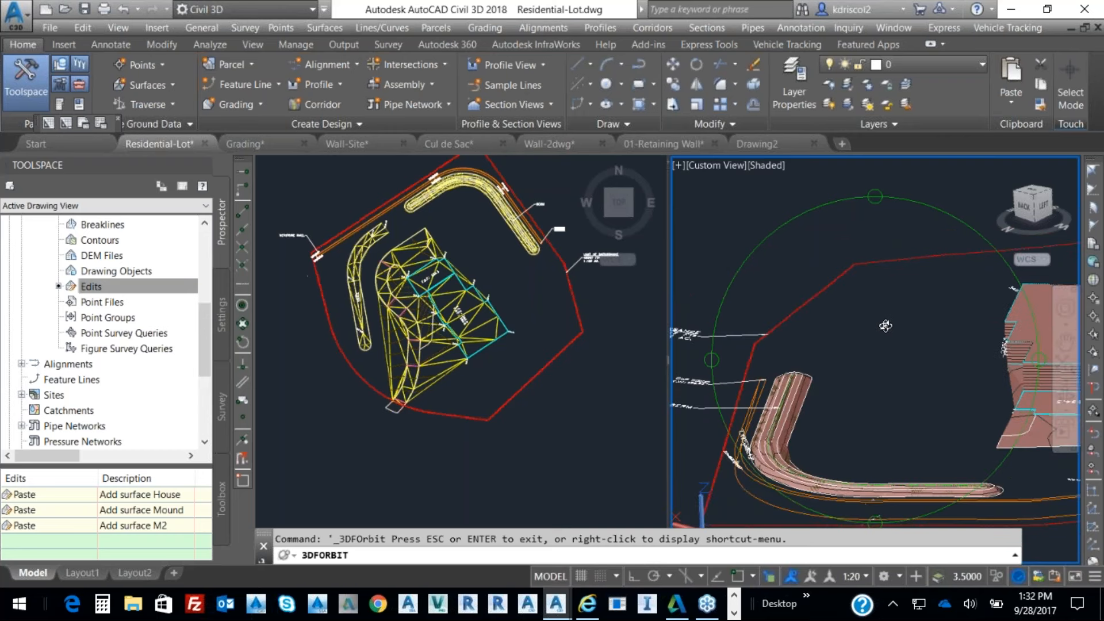
{"action": "key", "text": "Escape"}
Add the red lot boundary feature line to the Total surface as a breakline.
{"action": "left_click", "coordinate": [604, 319]}
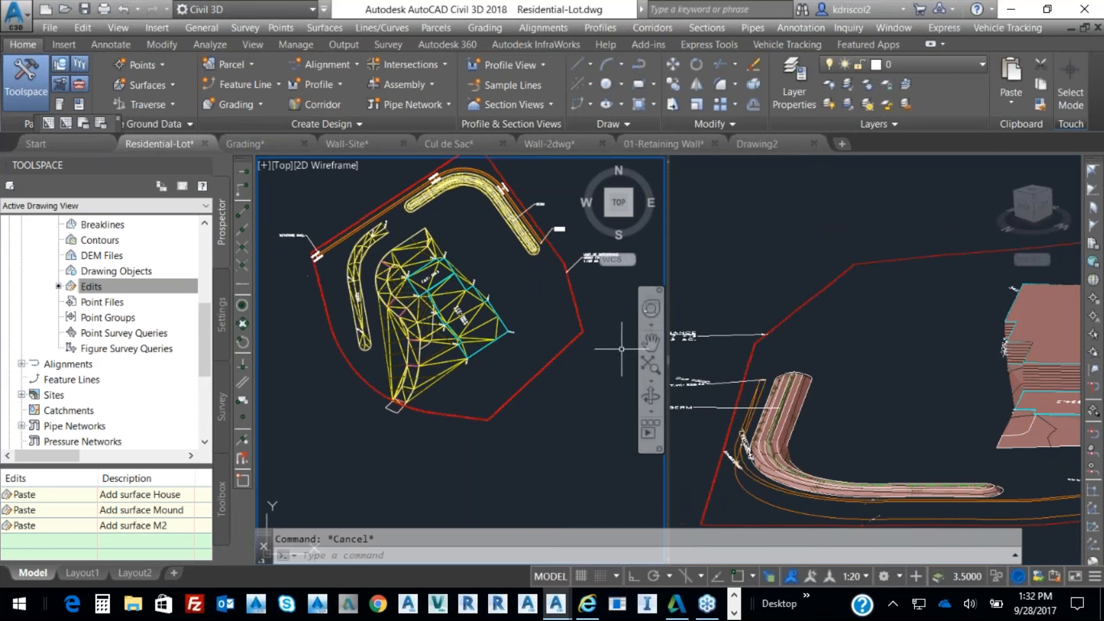
{"action": "left_click", "coordinate": [574, 298]}
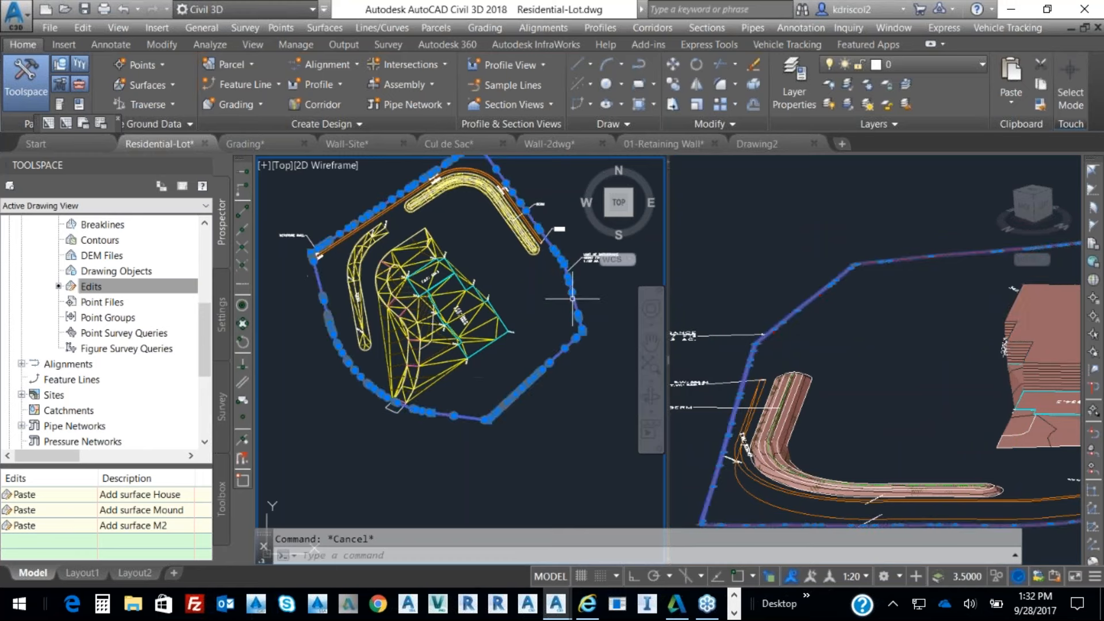
{"action": "right_click", "coordinate": [549, 300]}
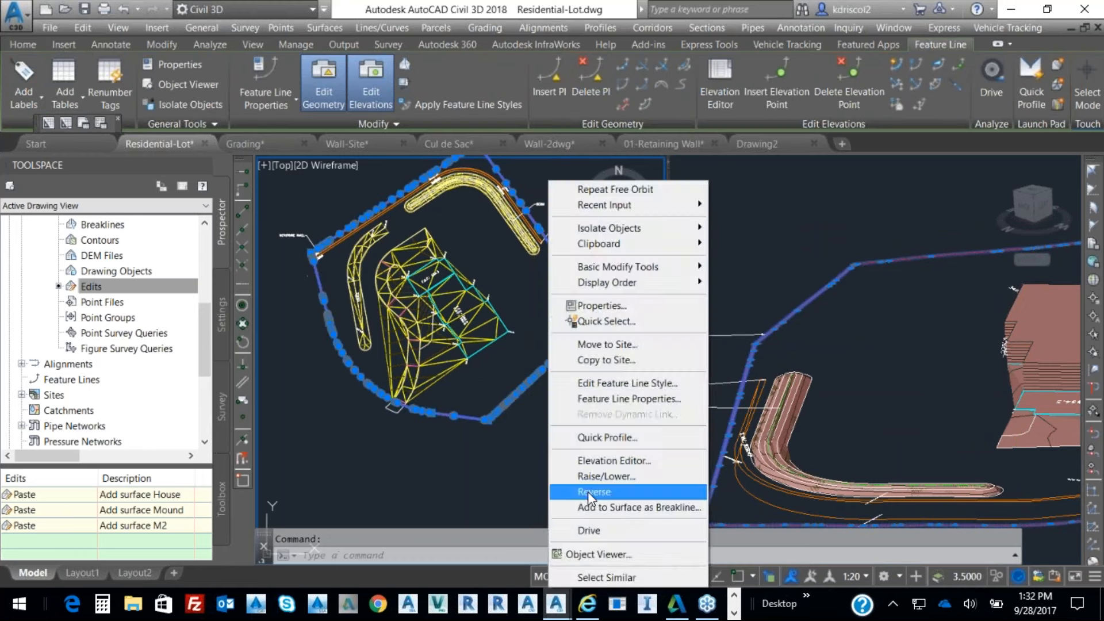
{"action": "left_click", "coordinate": [599, 506]}
{"action": "left_click", "coordinate": [460, 271]}
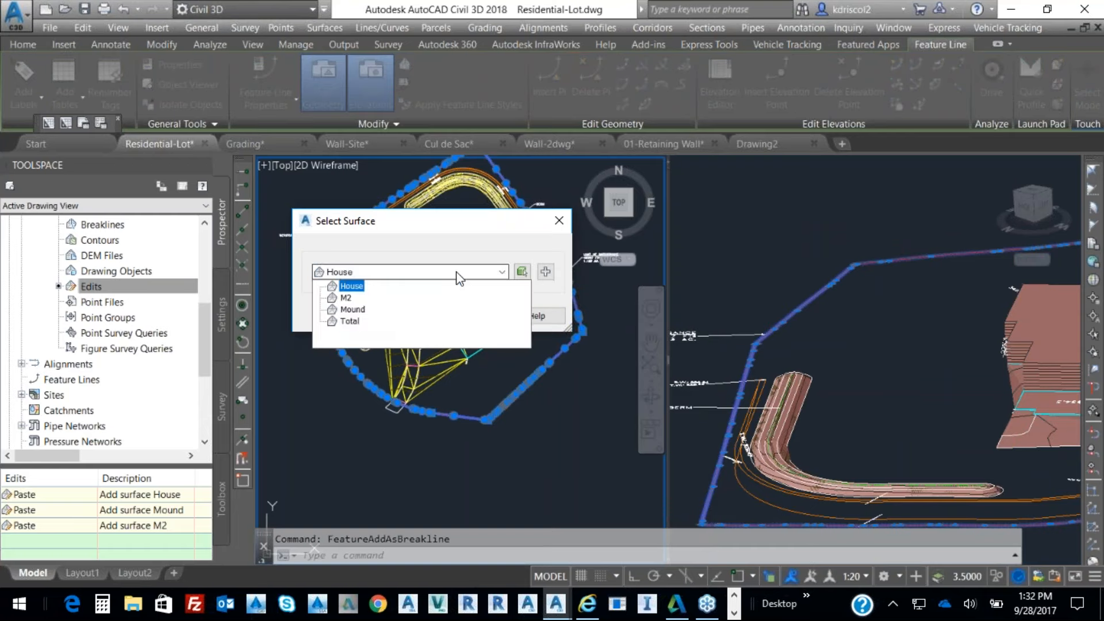
{"action": "left_click", "coordinate": [364, 322]}
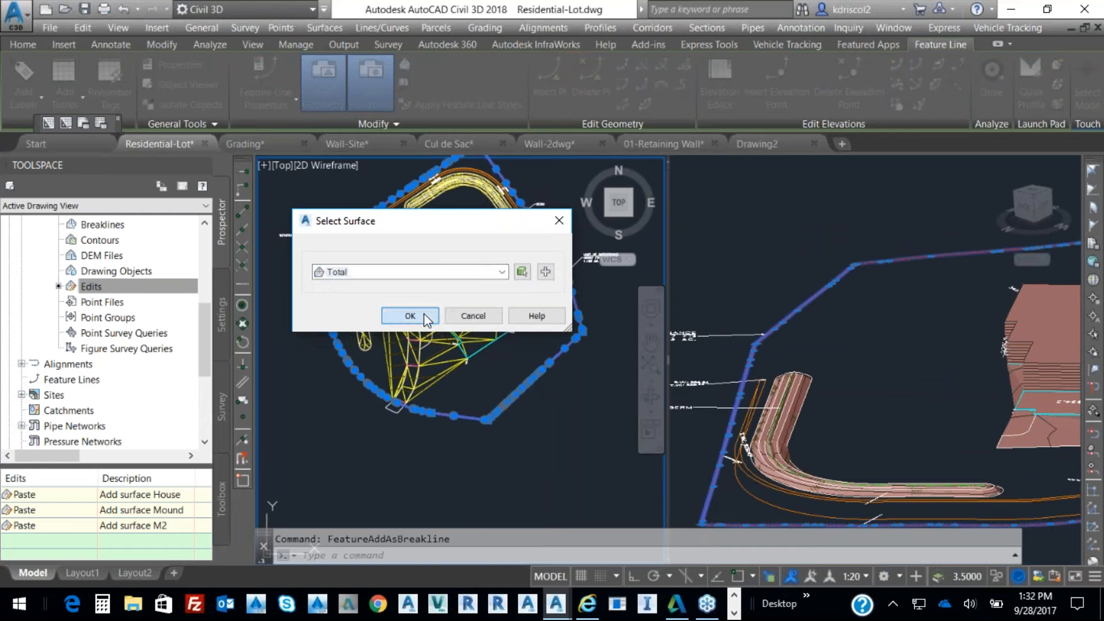
{"action": "left_click", "coordinate": [424, 314]}
{"action": "left_click", "coordinate": [771, 447]}
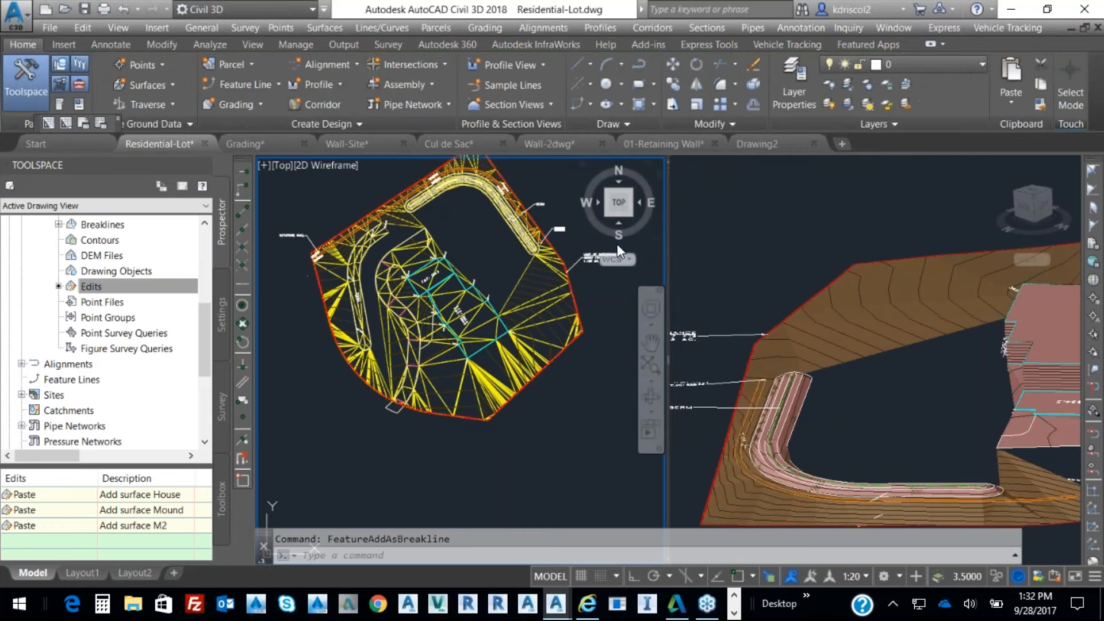
Examine how the Total surface ties the building, driveway and mounds to the lot boundary in plan and 3D.
{"action": "middle_click_drag", "start_coordinate": [477, 300], "coordinate": [460, 397]}
{"action": "left_click", "coordinate": [930, 355]}
{"action": "middle_click_drag", "start_coordinate": [881, 338], "coordinate": [795, 225]}
{"action": "middle_click_drag", "start_coordinate": [1014, 281], "coordinate": [890, 349]}
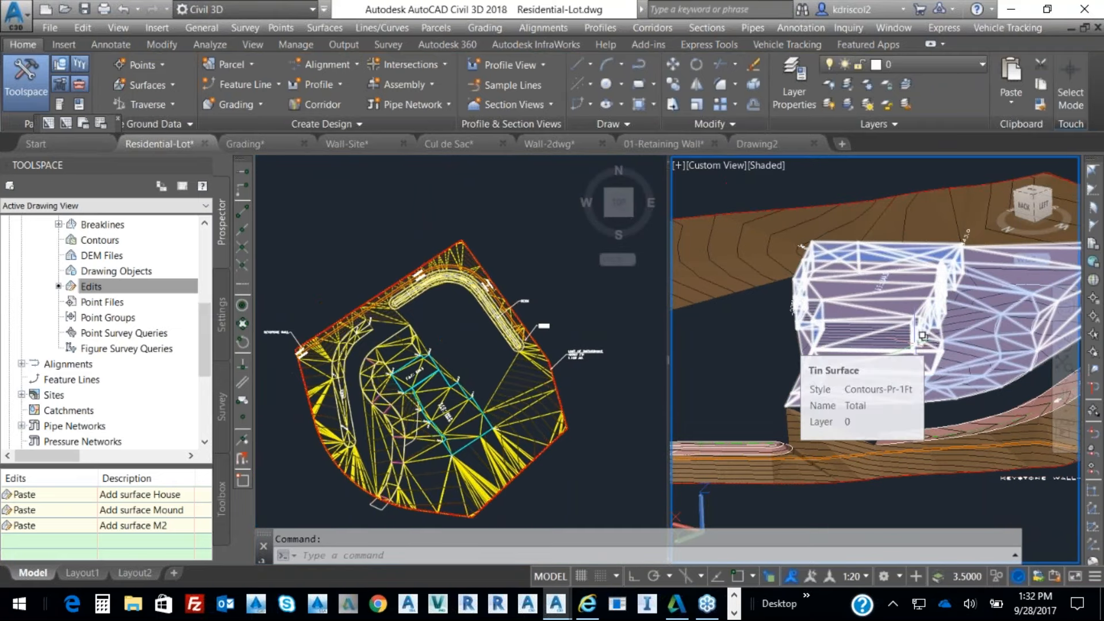
{"action": "mouse_move", "coordinate": [933, 331]}
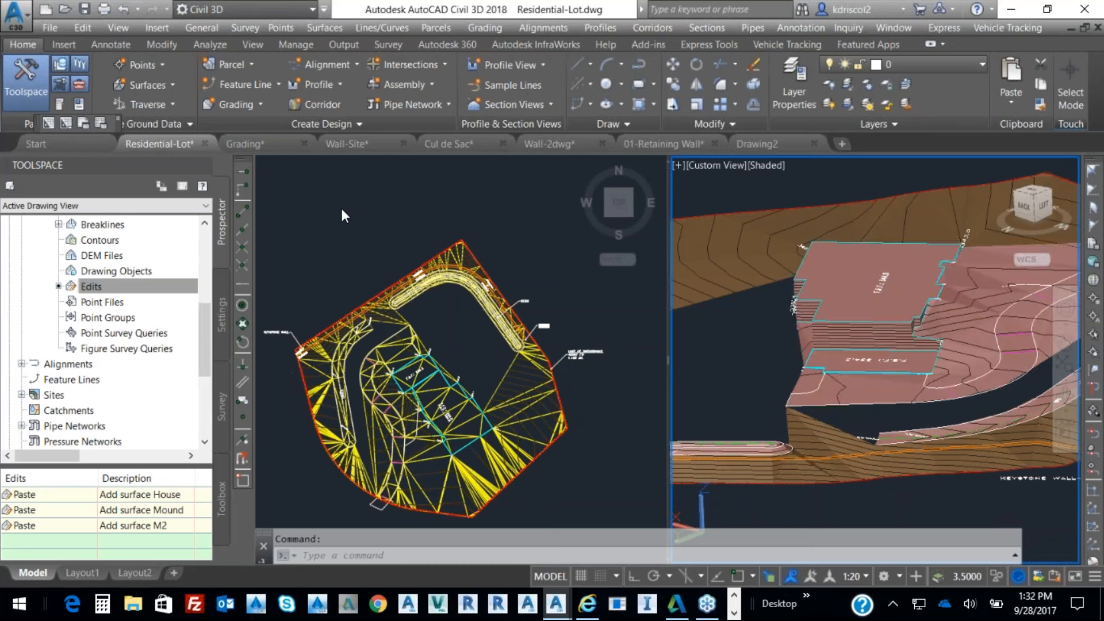
Go through the other open drawings and bring up Wall-2dwg to view the area around Lot 2.
{"action": "left_click", "coordinate": [268, 143]}
{"action": "left_click", "coordinate": [346, 144]}
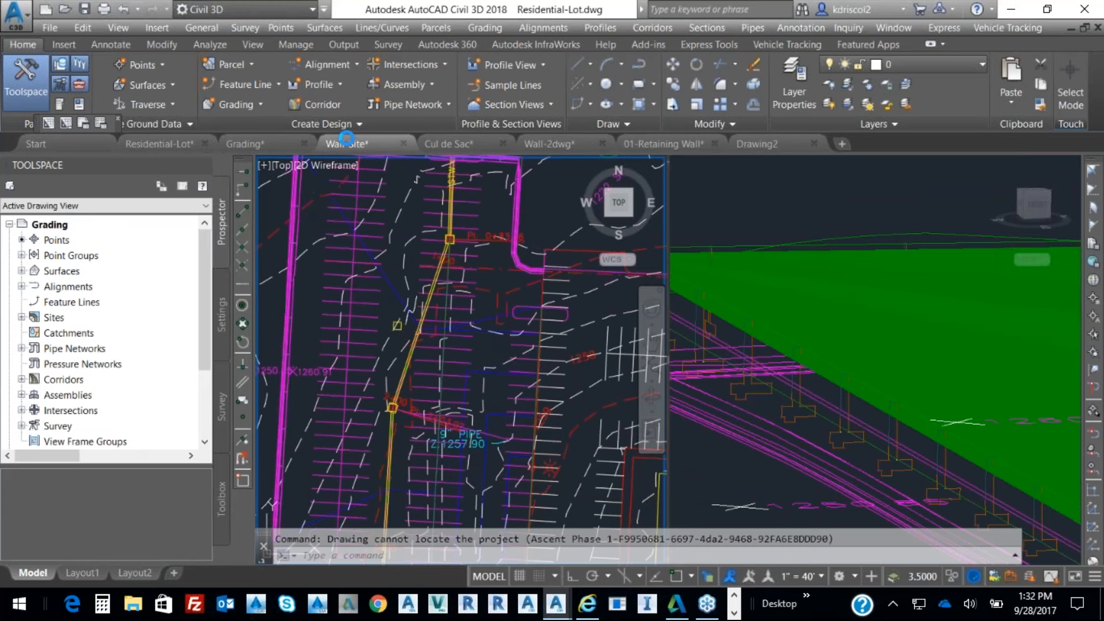
{"action": "left_click", "coordinate": [460, 143]}
{"action": "left_click", "coordinate": [579, 142]}
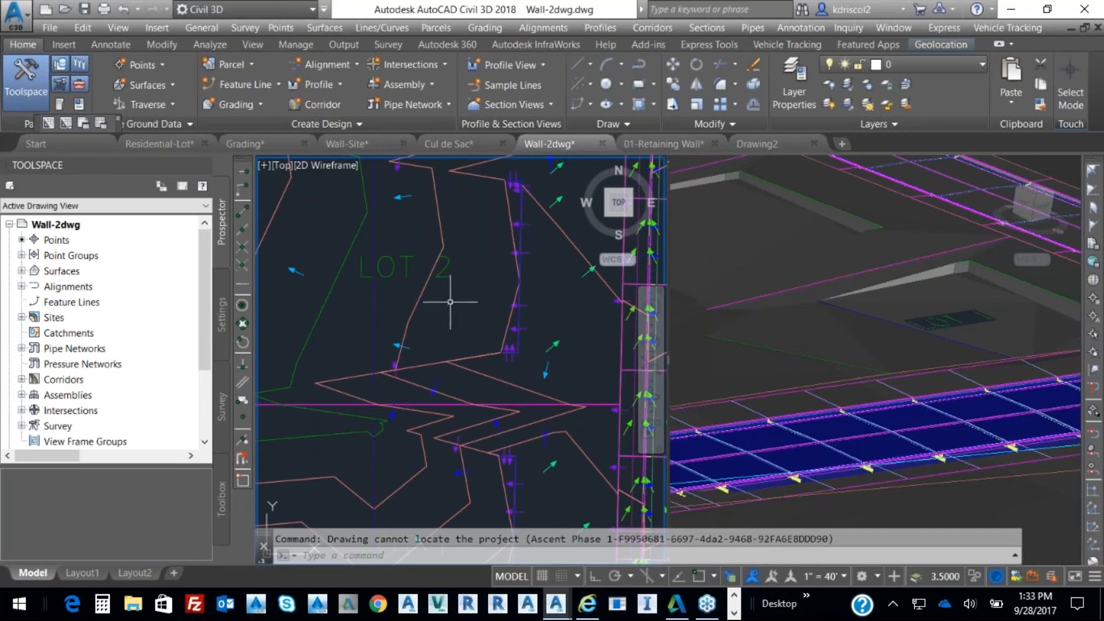
{"action": "mouse_move", "coordinate": [451, 301]}
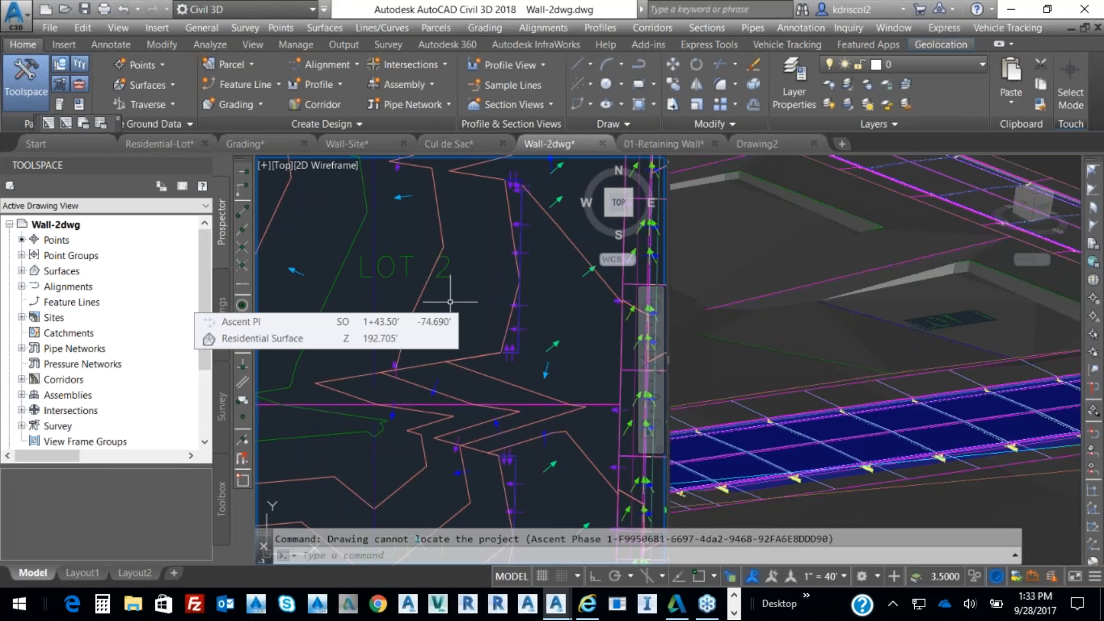